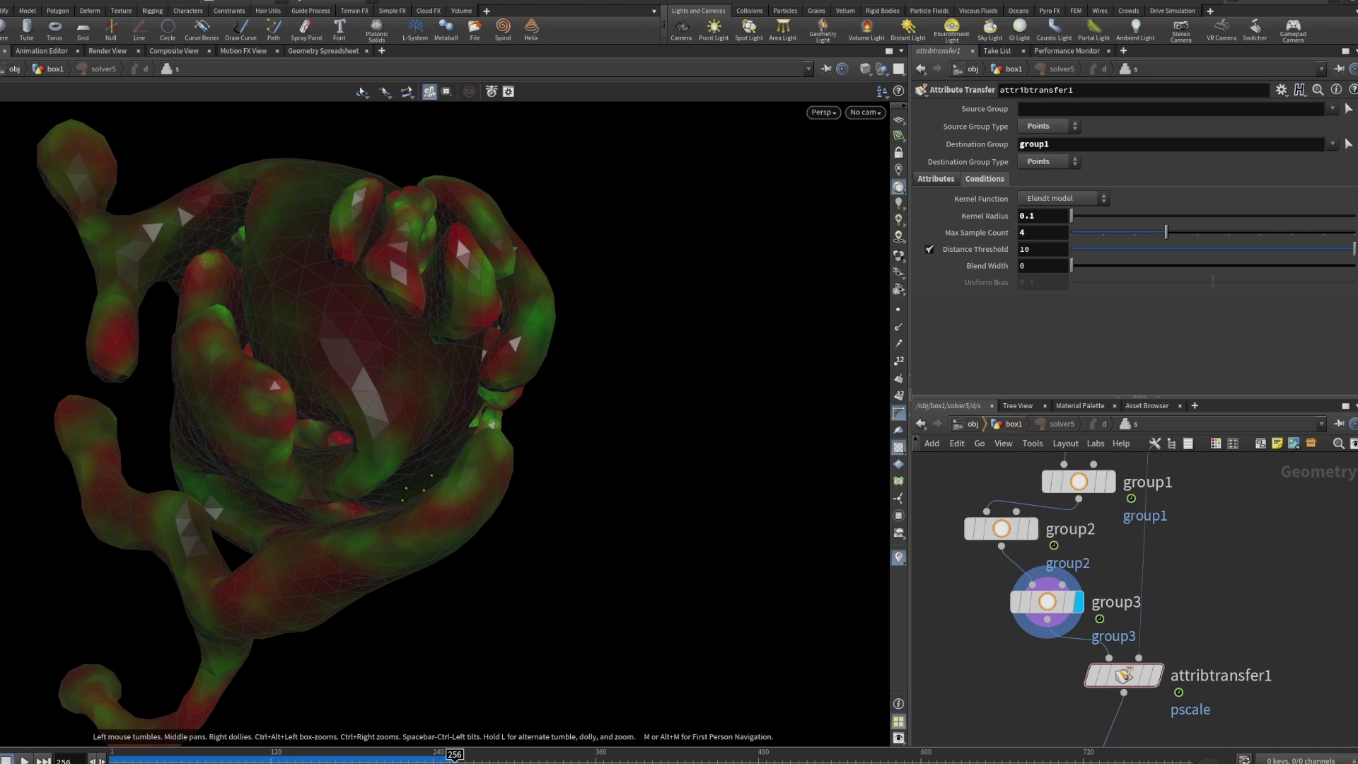
Return to the box1 network and move the cluster of nodes beside the solver5 chain away from it.
left_click(1013, 424)
scroll(1140, 558, "down", 5)
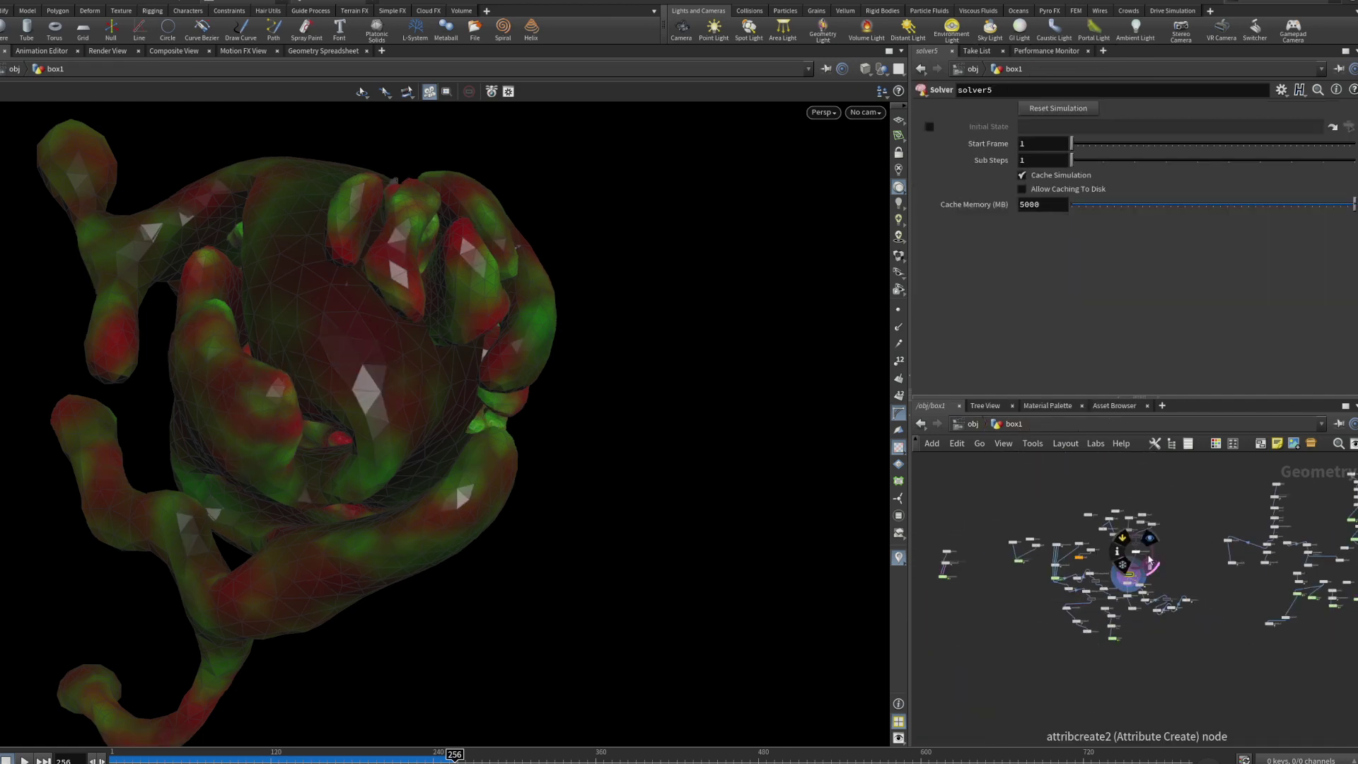
scroll(1149, 561, "up", 2)
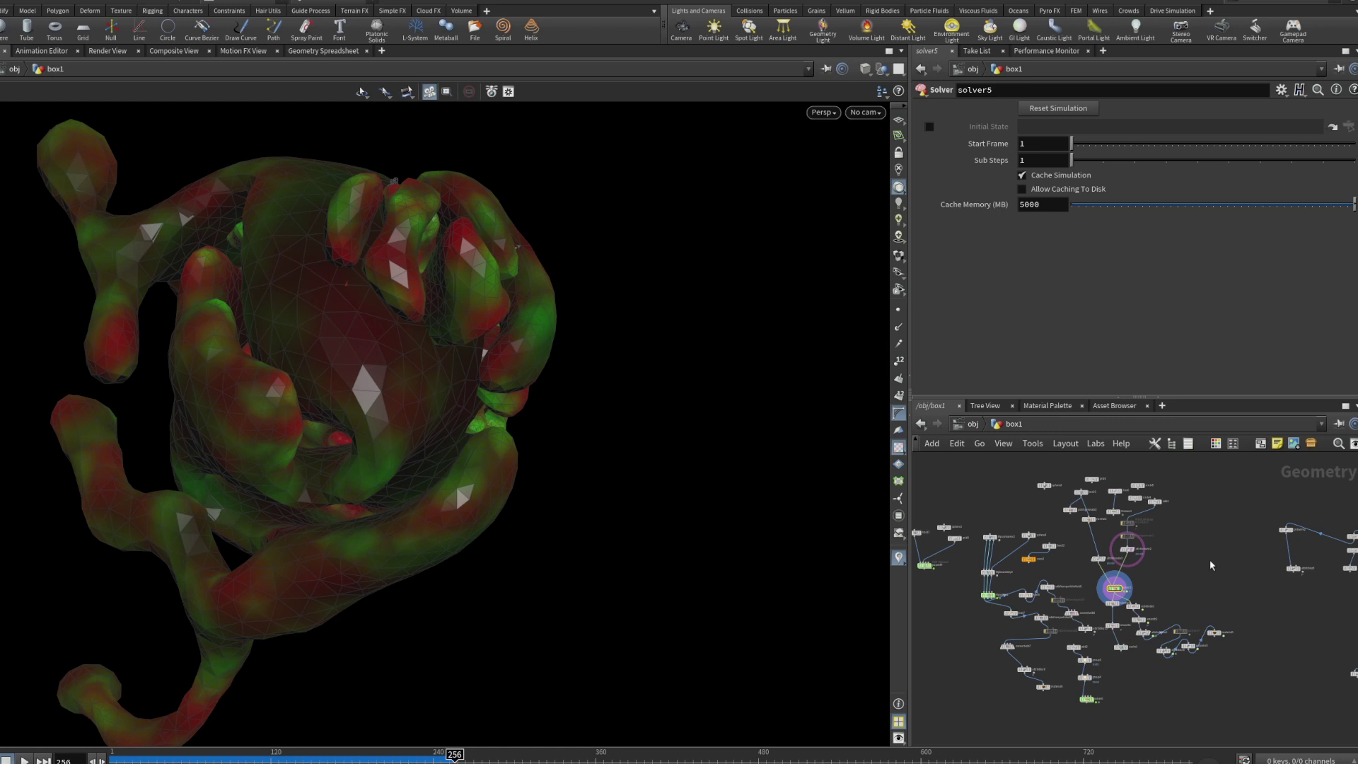
scroll(1202, 555, "up", 4)
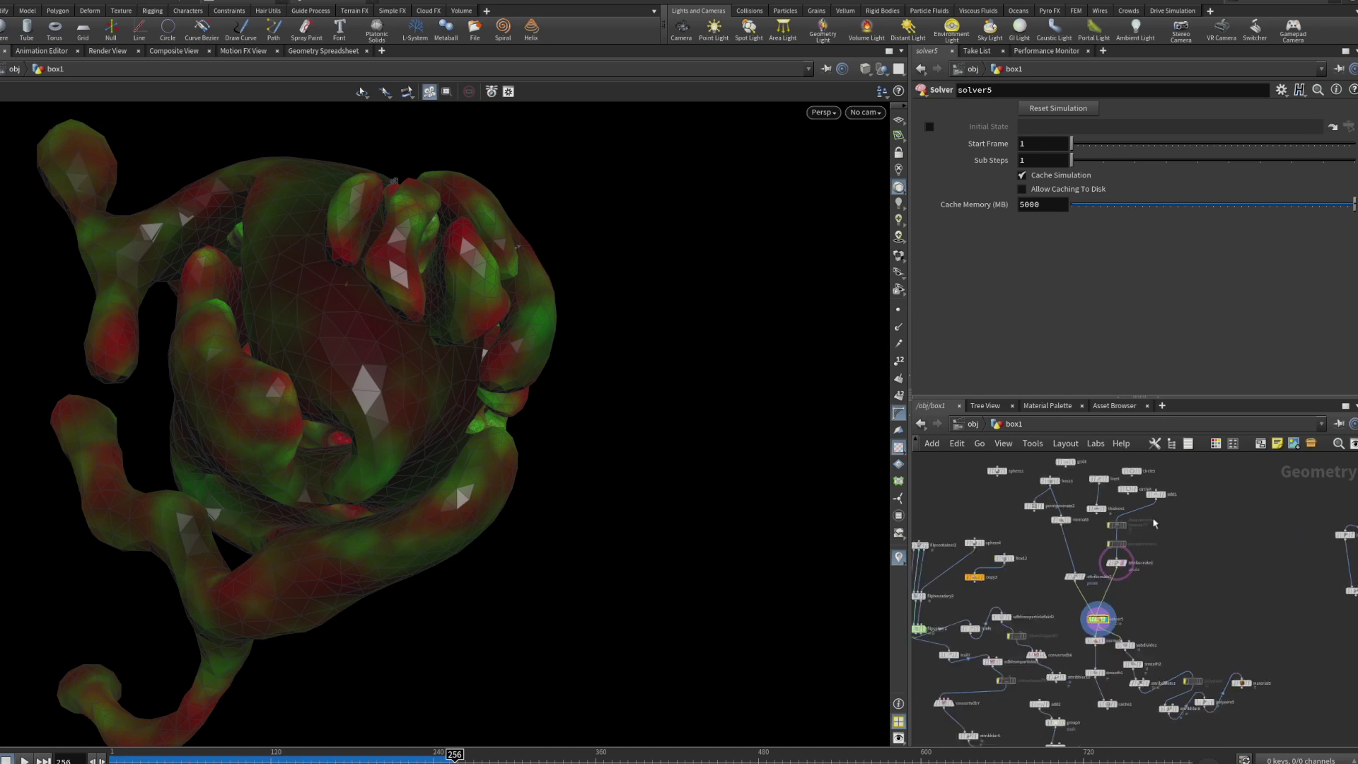
scroll(1165, 604, "down", 4)
left_click_drag(1111, 709, 956, 574)
left_click_drag(1079, 591, 992, 631)
mouse_move(1062, 568)
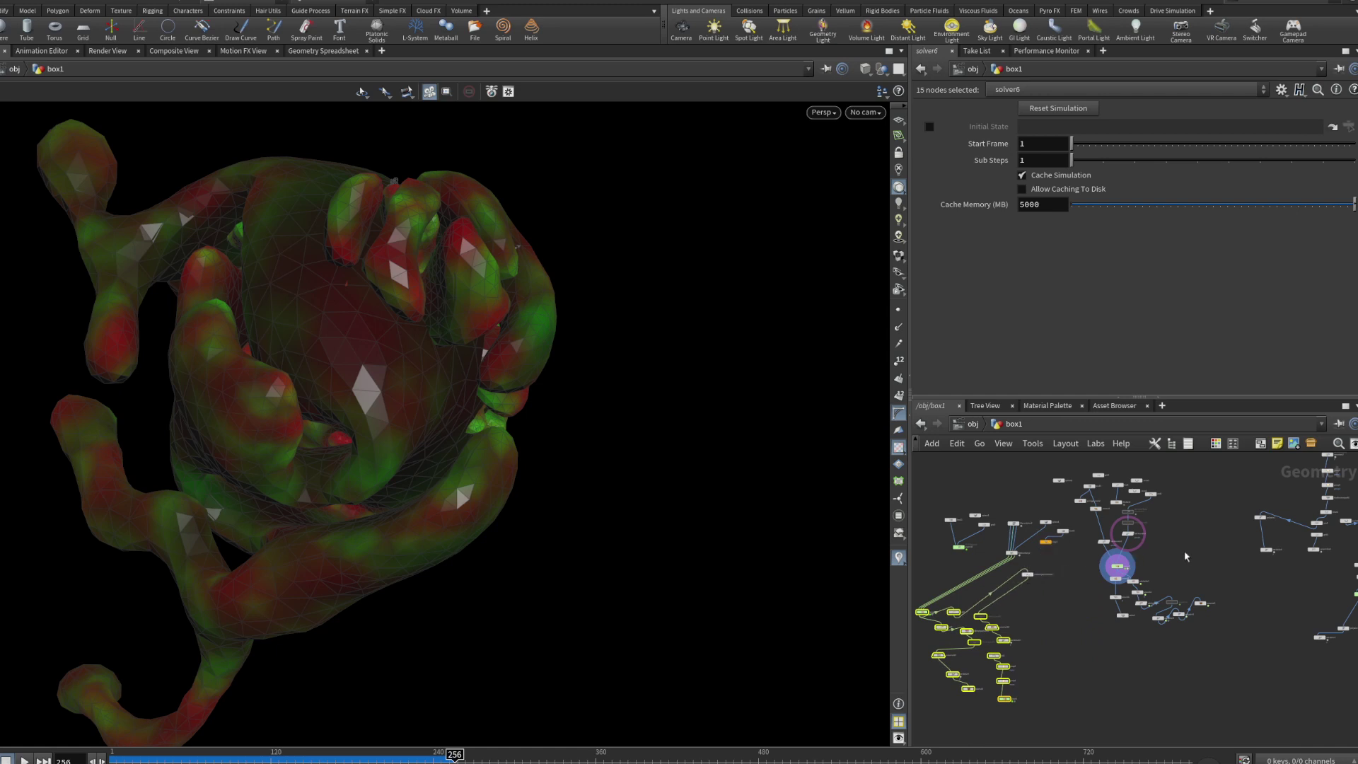
Move all nodes of the solver5 network down into free space, clear of the surrounding node clusters.
middle_click_drag(1040, 558, 973, 588)
left_click_drag(1142, 691, 1010, 488)
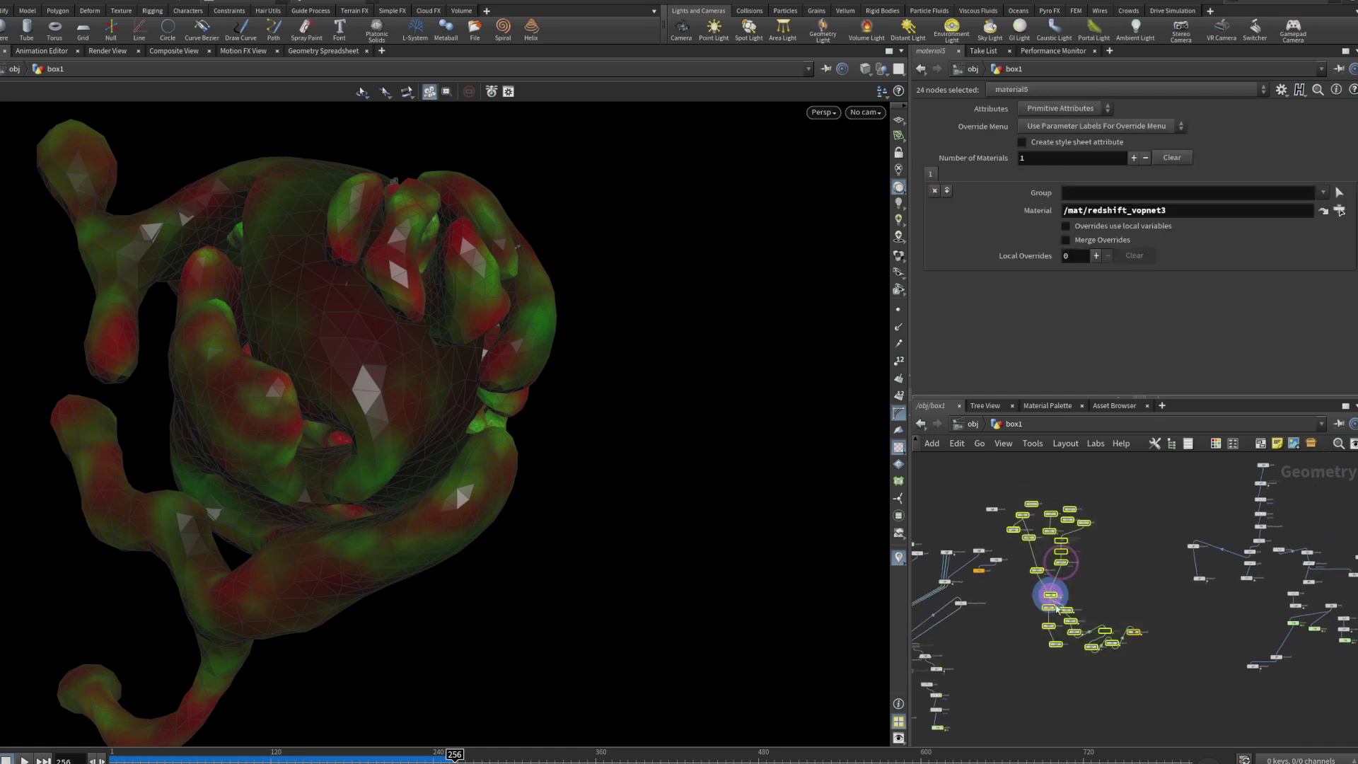
mouse_move(1051, 598)
left_click_drag(1051, 598, 1083, 669)
key("Escape")
mouse_move(1052, 596)
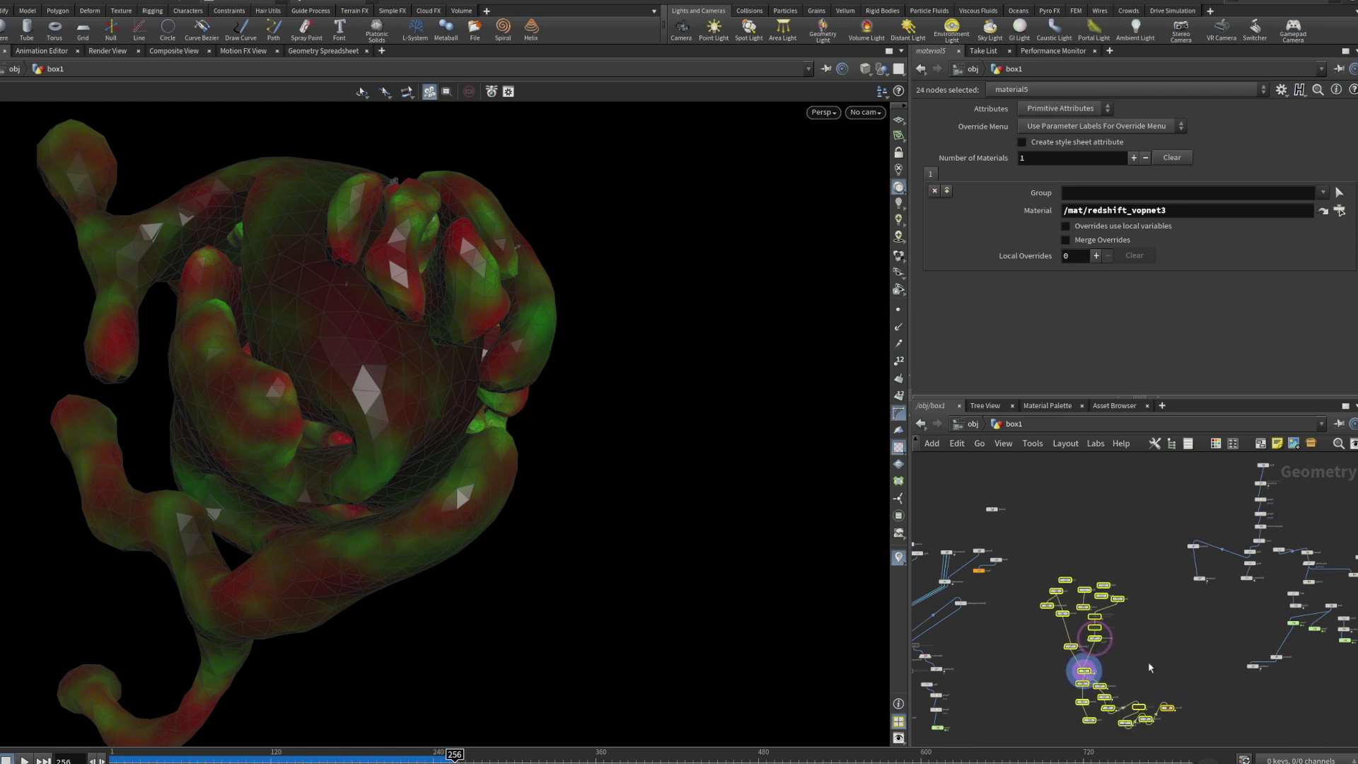
middle_click_drag(1148, 661, 1124, 563)
left_click(1132, 553)
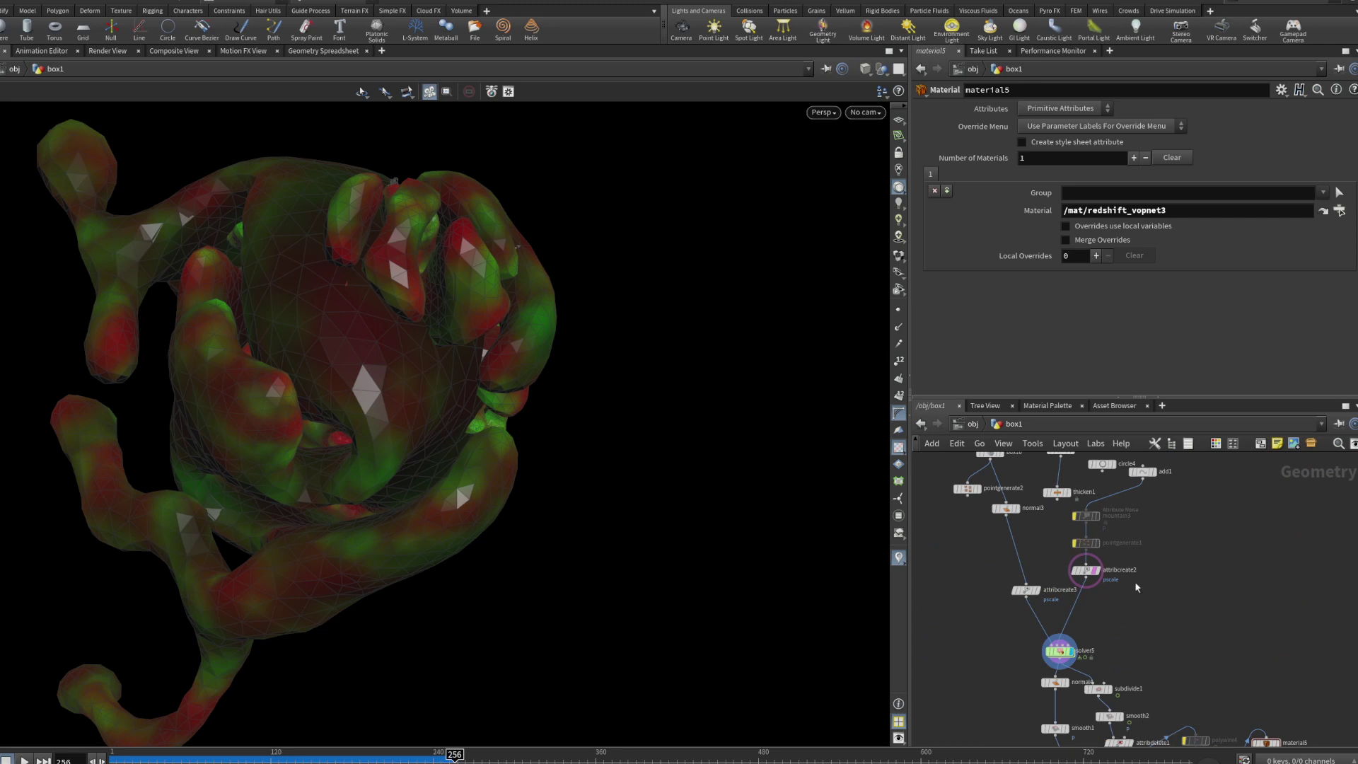
Show the parameters of box10 and move the normal3 node slightly further below it.
scroll(1001, 625, "up", 5)
scroll(1001, 625, "up", 3)
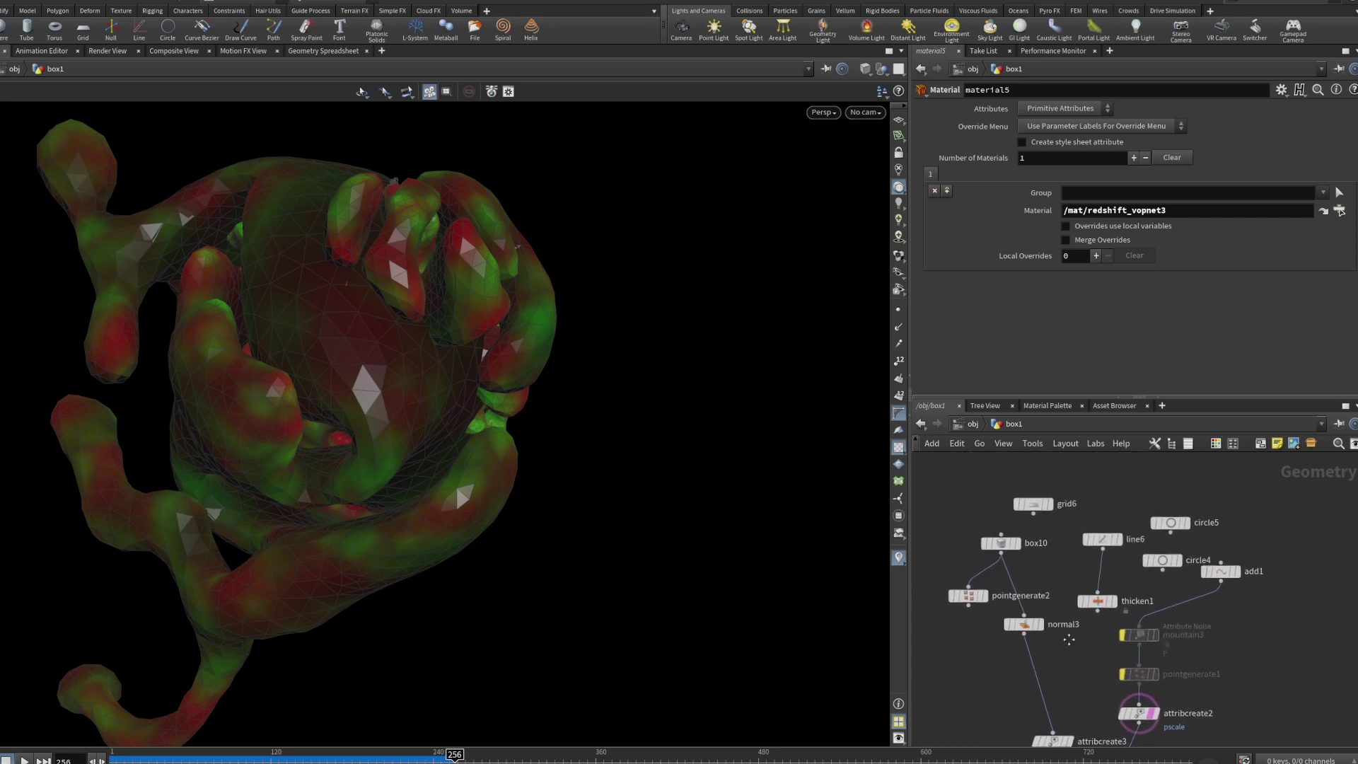
left_click(991, 524)
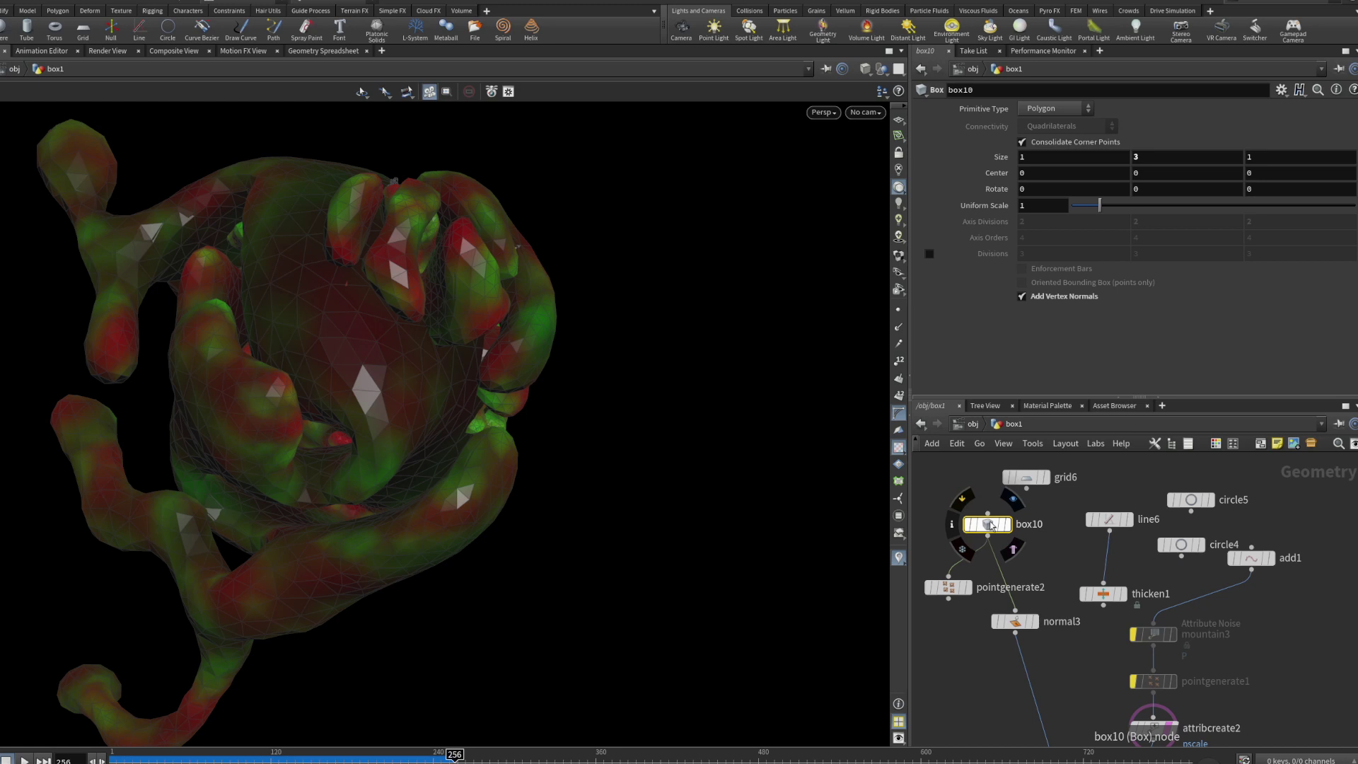
left_click_drag(1007, 623, 1004, 648)
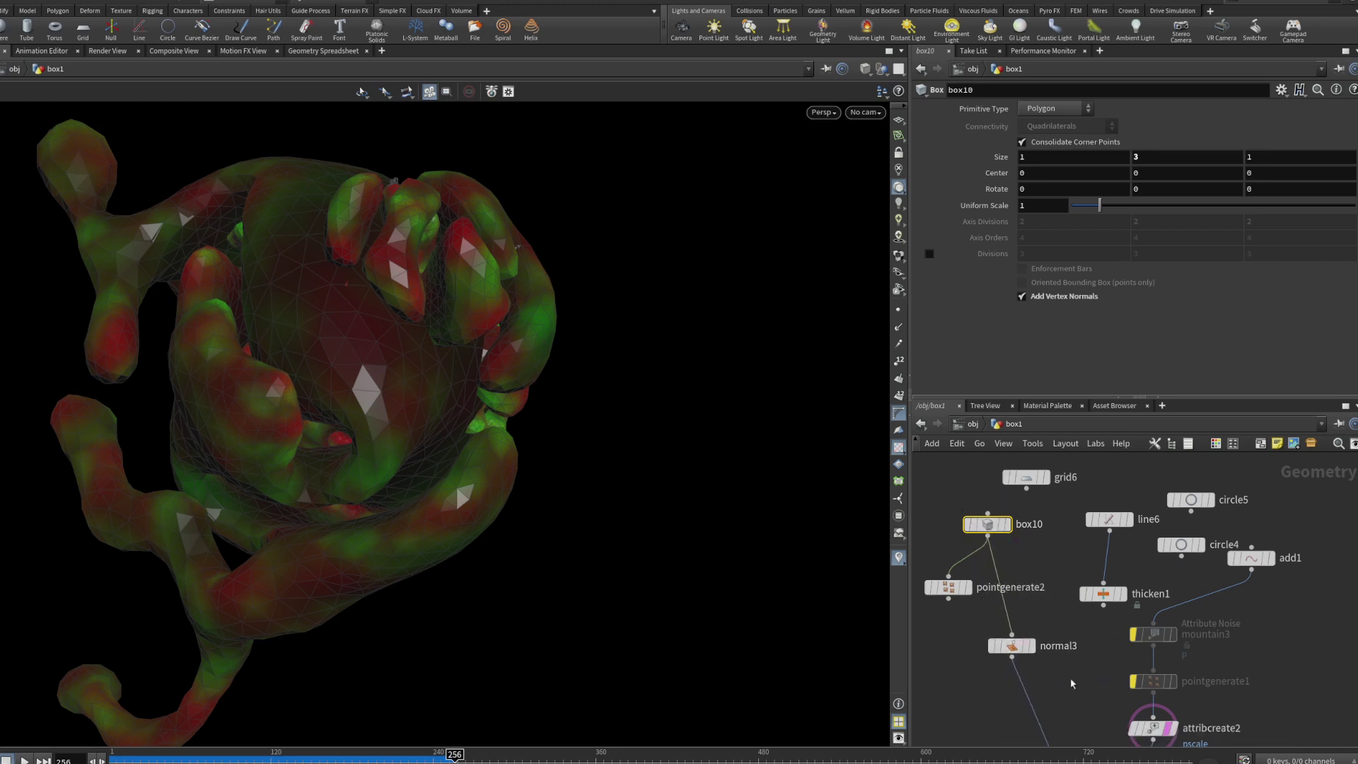
Tidy the source nodes by placing add1 beneath circle4 and moving line6 higher above thicken1.
middle_click_drag(1071, 683, 1055, 622)
left_click_drag(1234, 497, 1174, 533)
middle_click_drag(1224, 523, 1220, 566)
left_click_drag(1167, 532, 1200, 545)
middle_click_drag(1096, 646, 1097, 689)
left_click_drag(1096, 672, 1089, 479)
left_click(1246, 545)
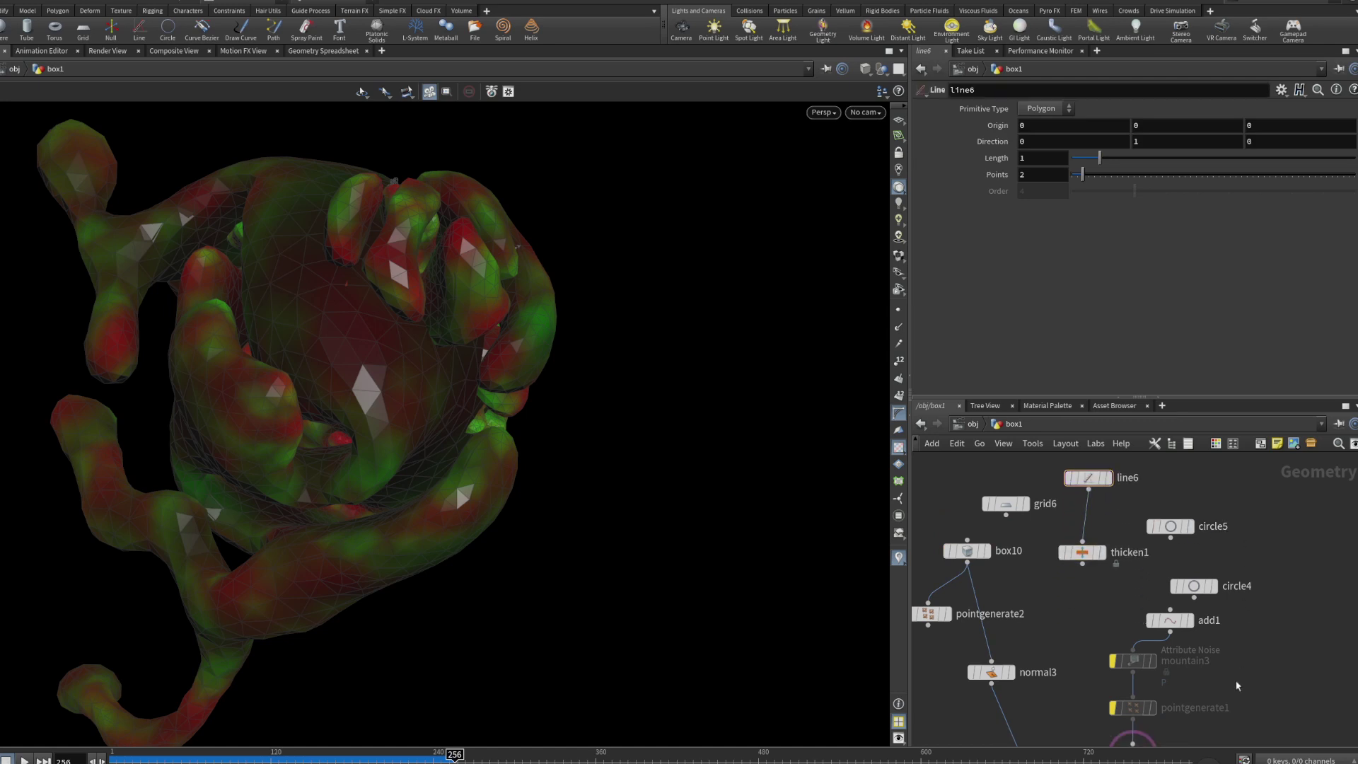
Compare the pscale attribute settings of the attribcreate3 and attribcreate2 nodes that feed solver5.
middle_click_drag(1237, 682, 1247, 593)
middle_click_drag(1219, 706, 1218, 624)
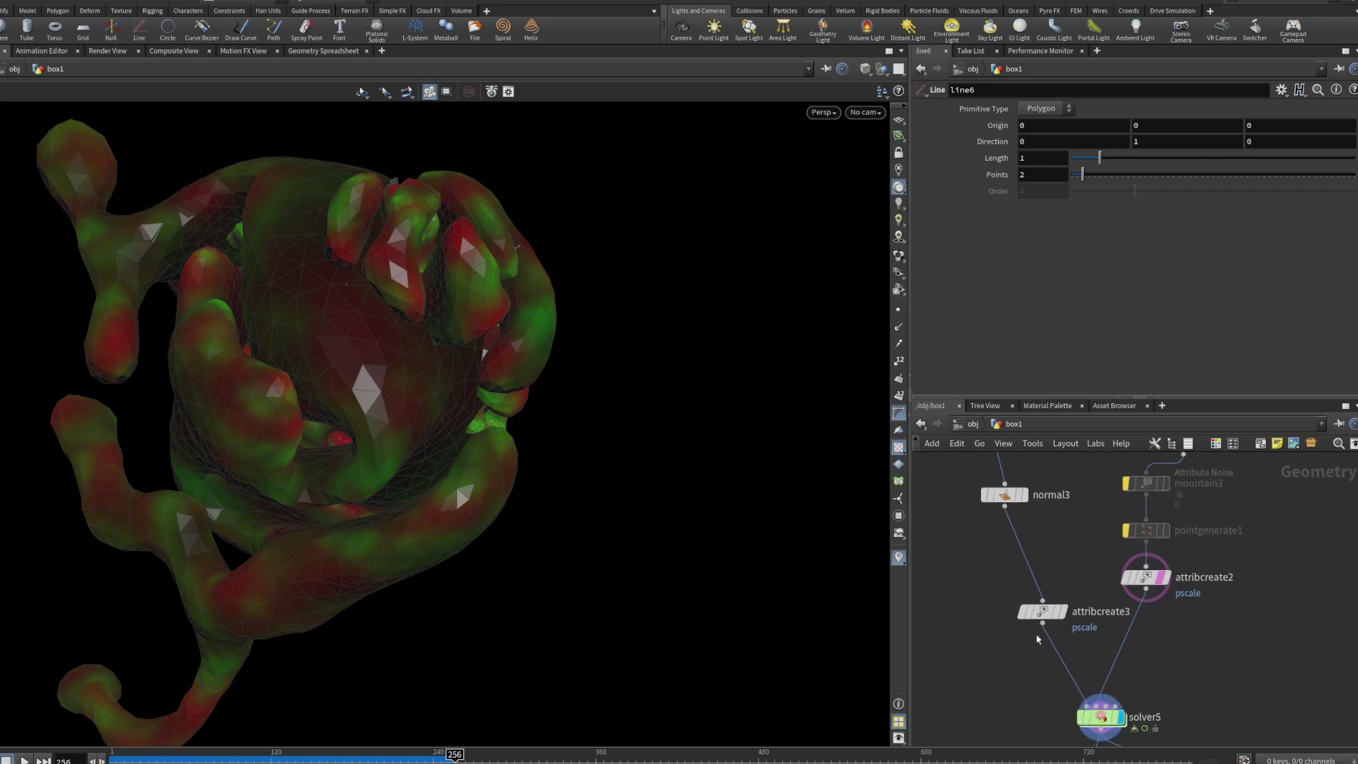
left_click(1039, 611)
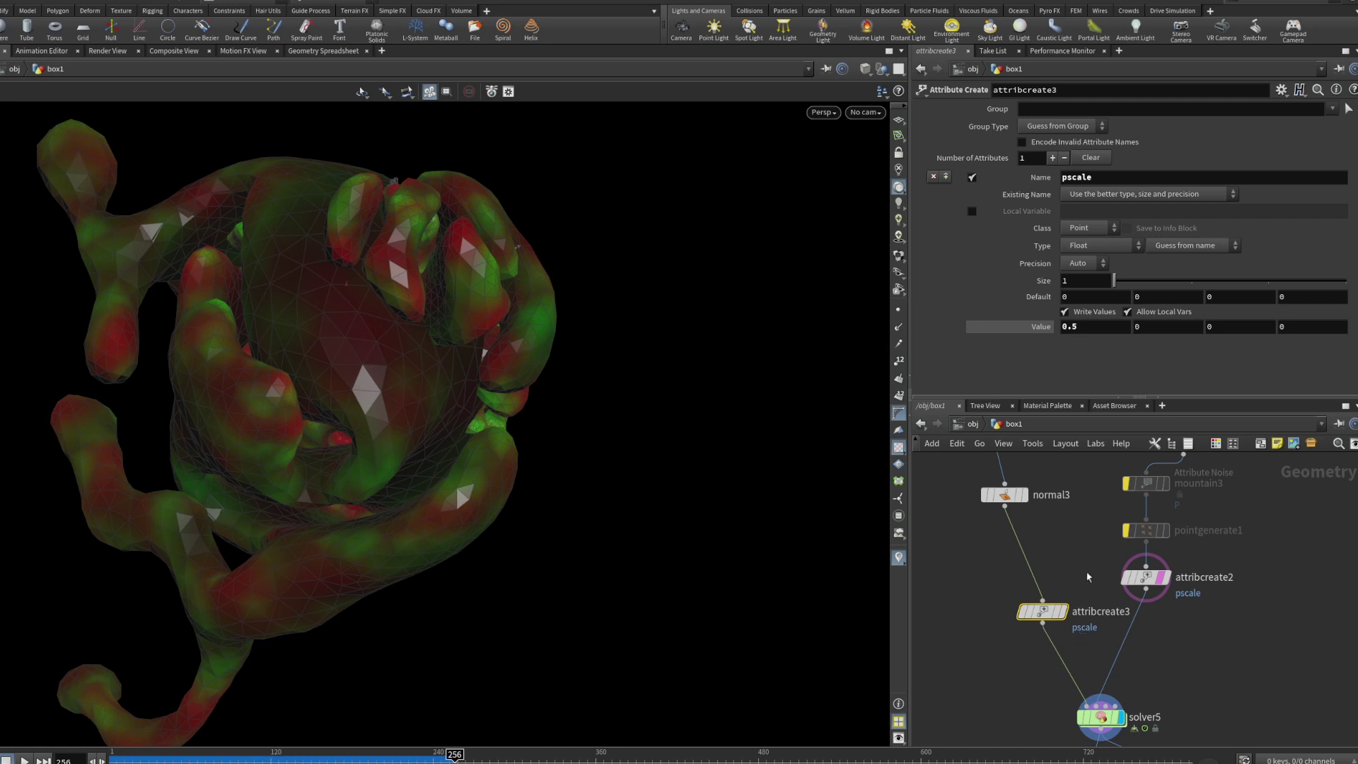
scroll(1166, 641, "up", 2)
middle_click_drag(1183, 639, 1209, 621)
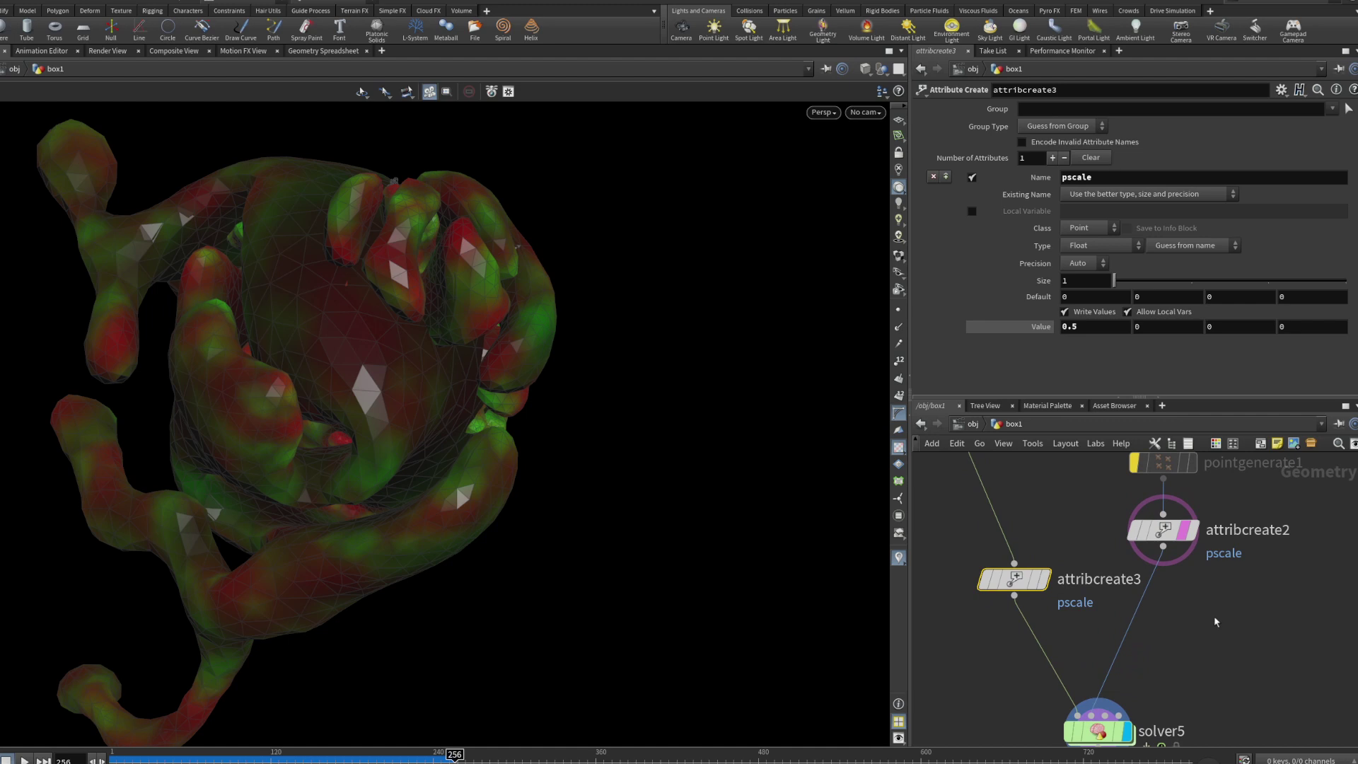
mouse_move(1015, 584)
left_click(1173, 532)
middle_click_drag(1244, 506, 1209, 587)
scroll(1207, 587, "down", 3)
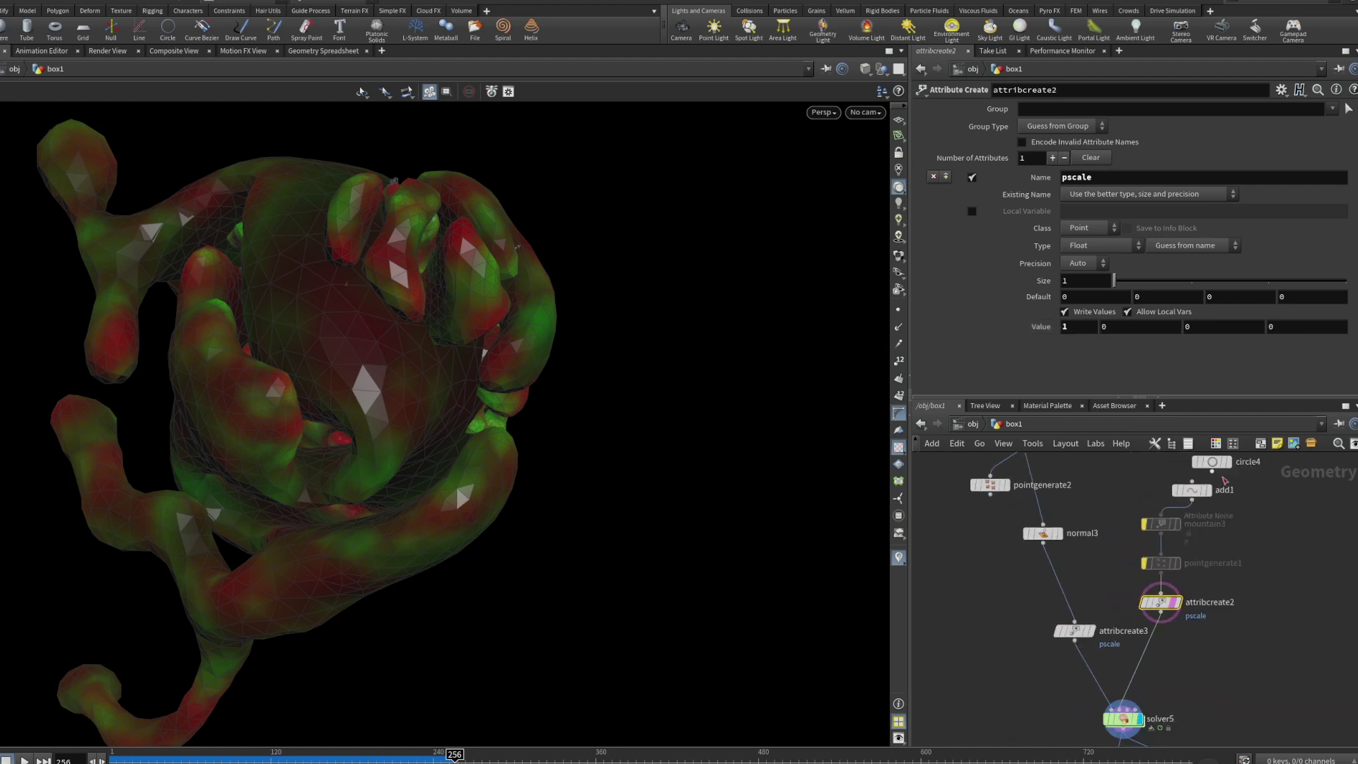
Display the add1 node as a template and examine it against the grown mesh from several angles.
scroll(1189, 535, "up", 2)
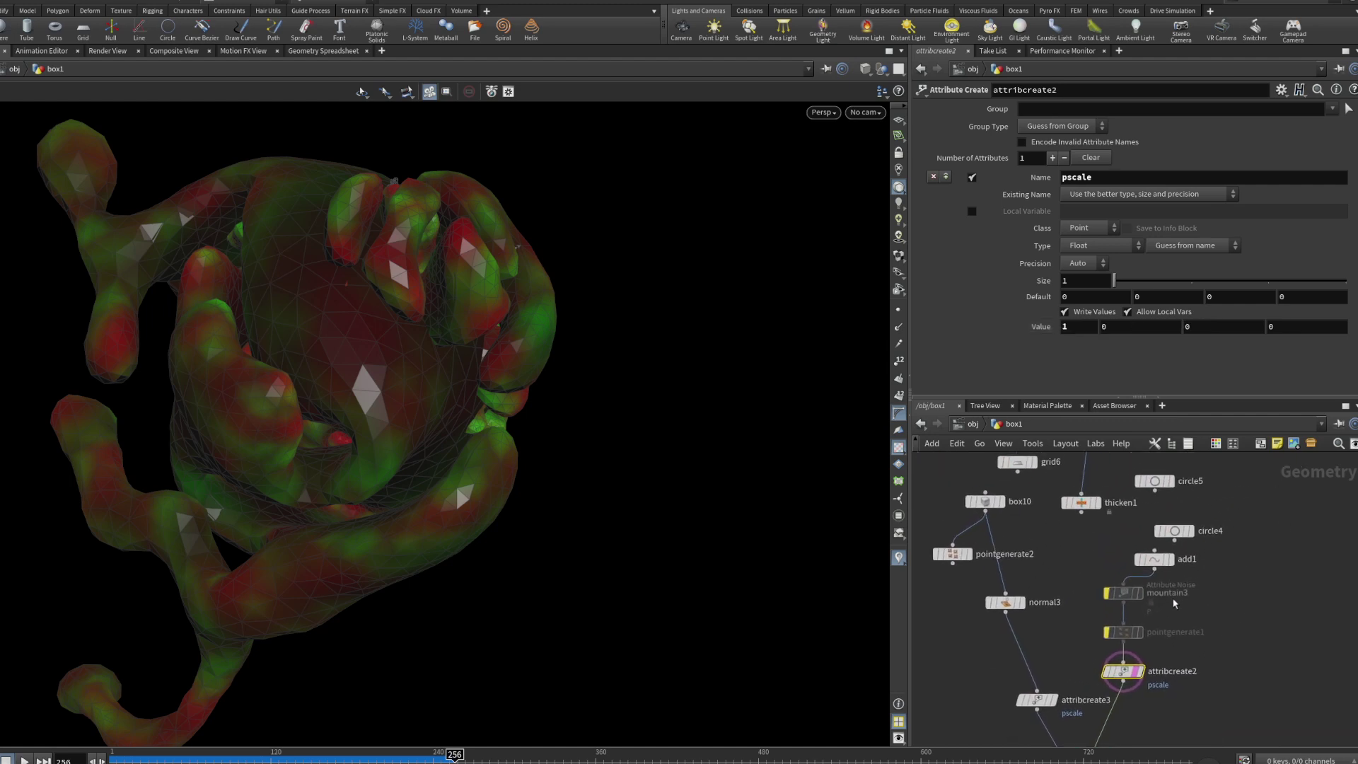
left_click(1149, 551)
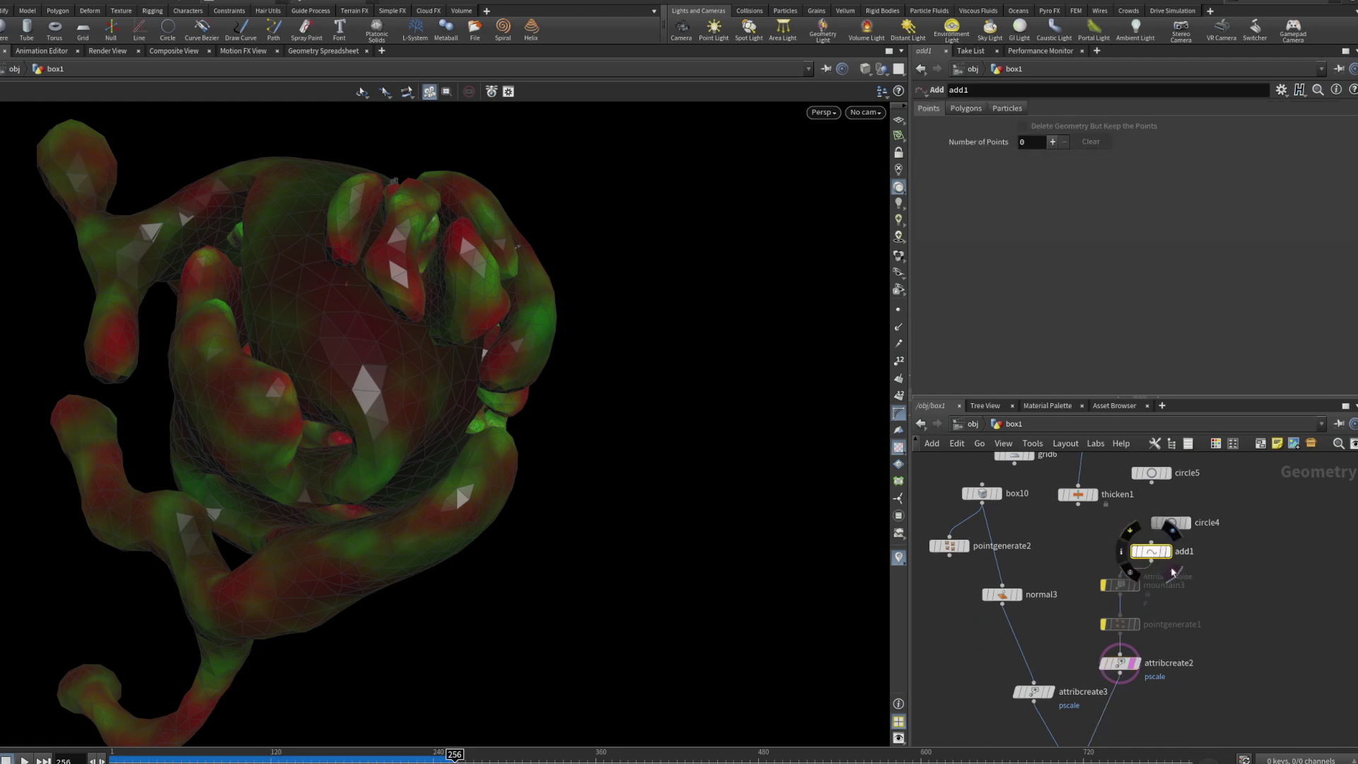
scroll(485, 485, "down", 6)
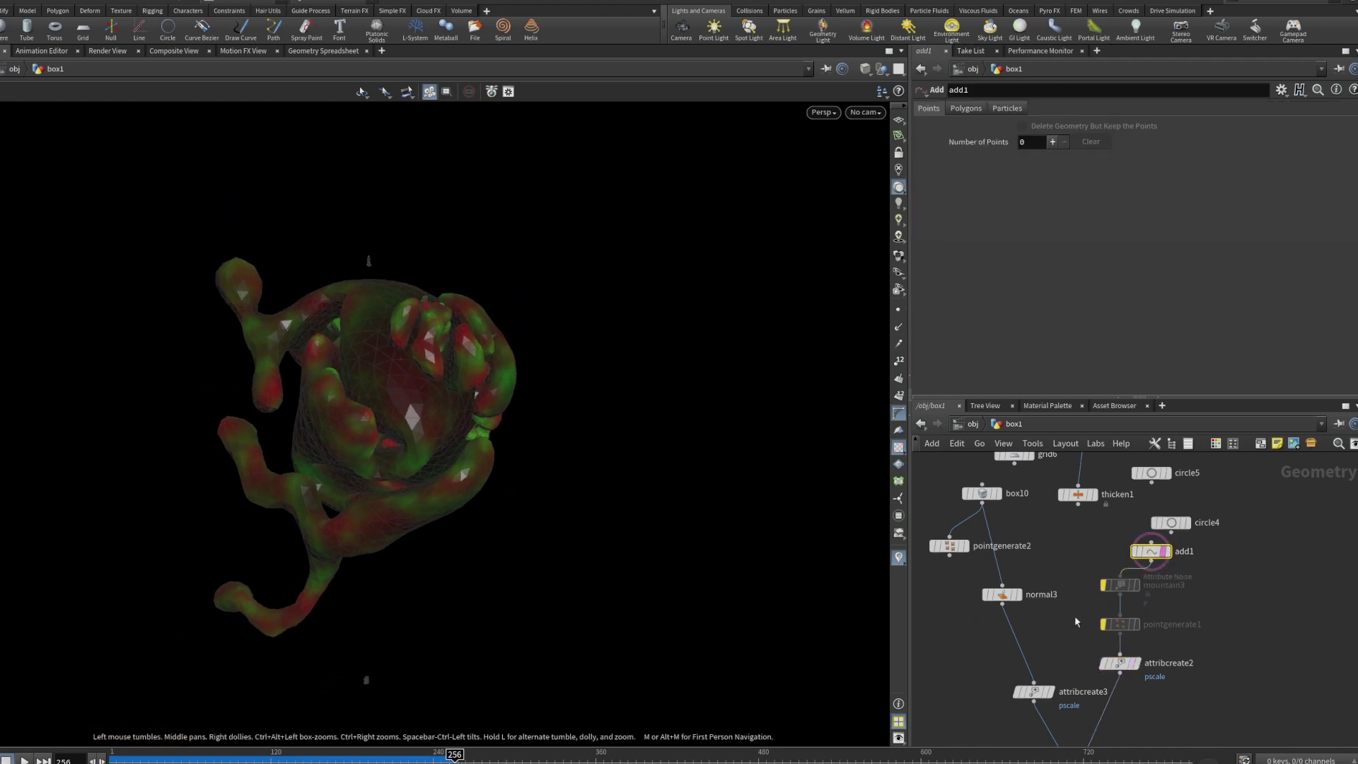
left_click_drag(486, 485, 415, 506)
scroll(432, 514, "down", 1)
scroll(435, 518, "up", 5)
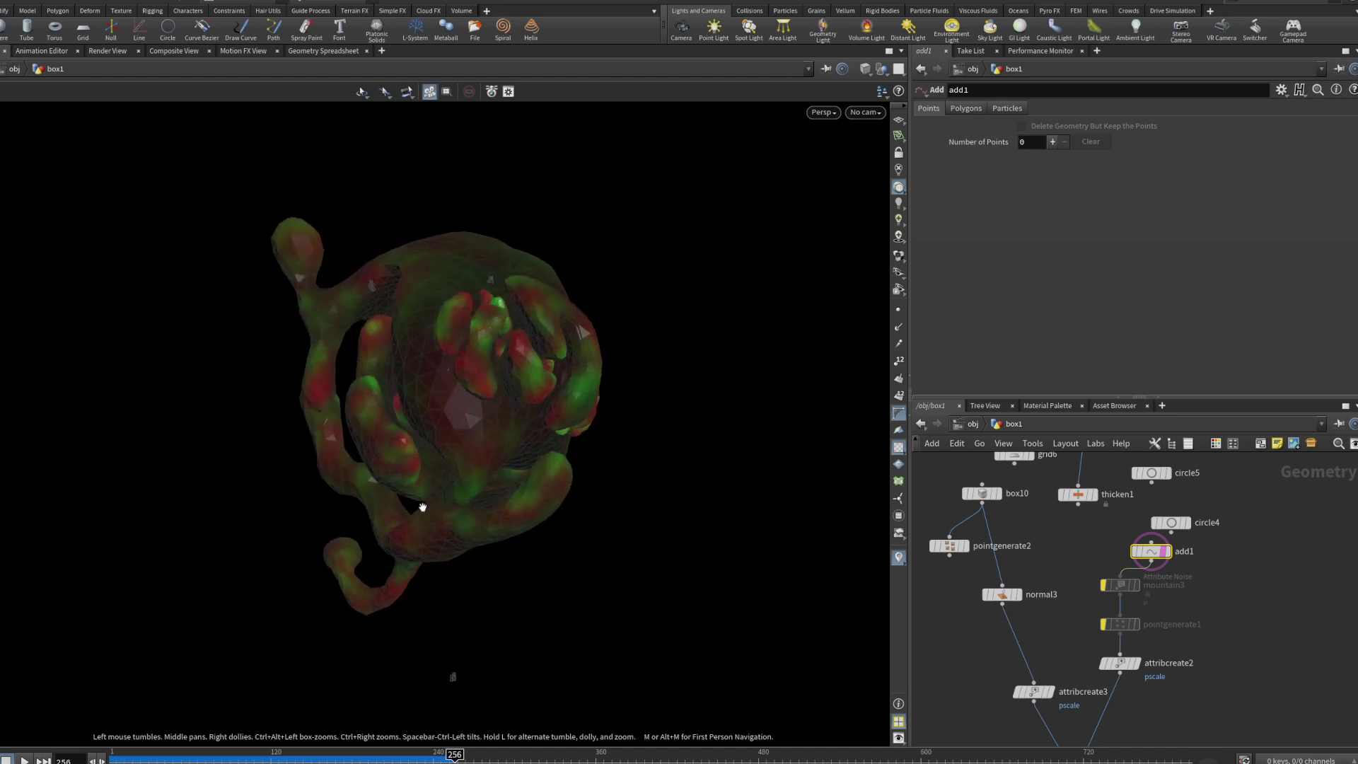
left_click_drag(515, 478, 582, 487)
Feed circle4 into mountain3 in place of add1, and template pointgenerate1 to inspect the circle around the mesh.
left_click_drag(1159, 550, 1121, 576)
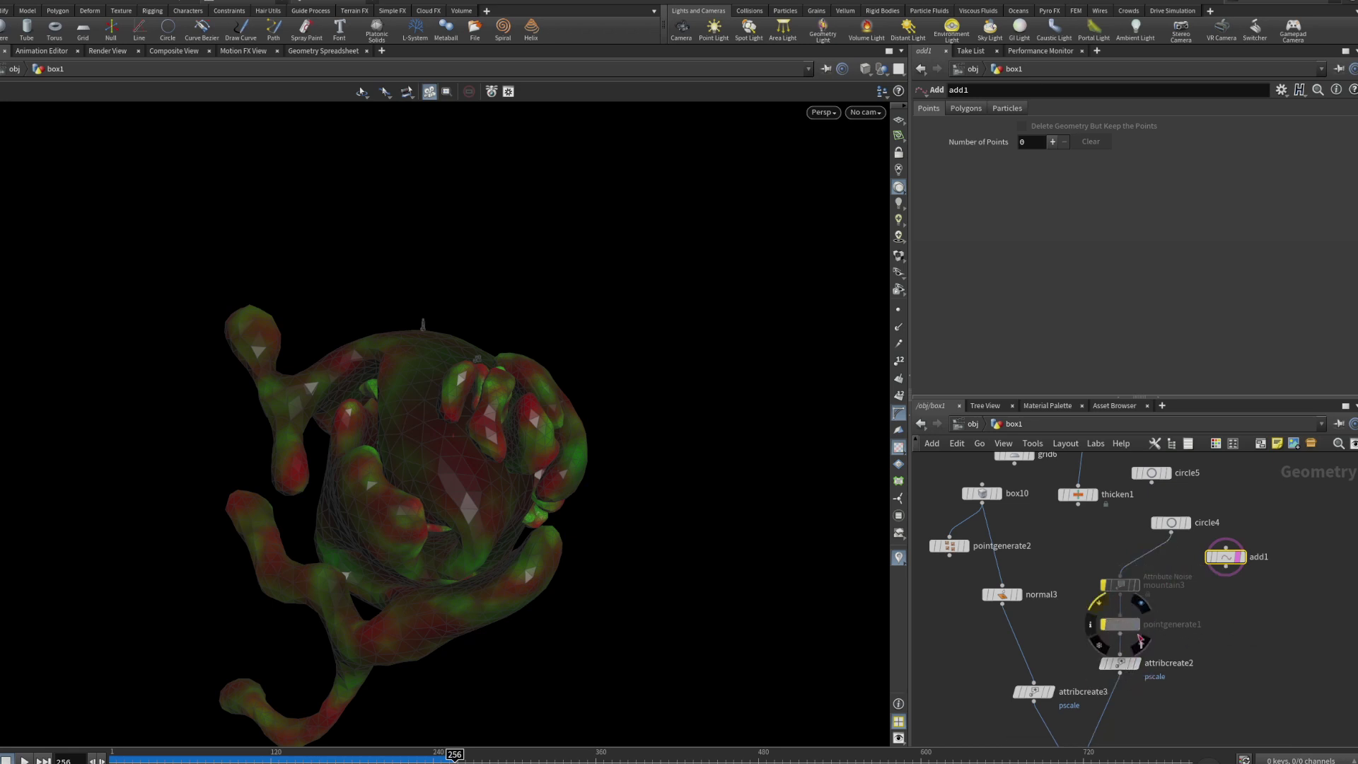
left_click(1140, 646)
left_click_drag(625, 618, 493, 522)
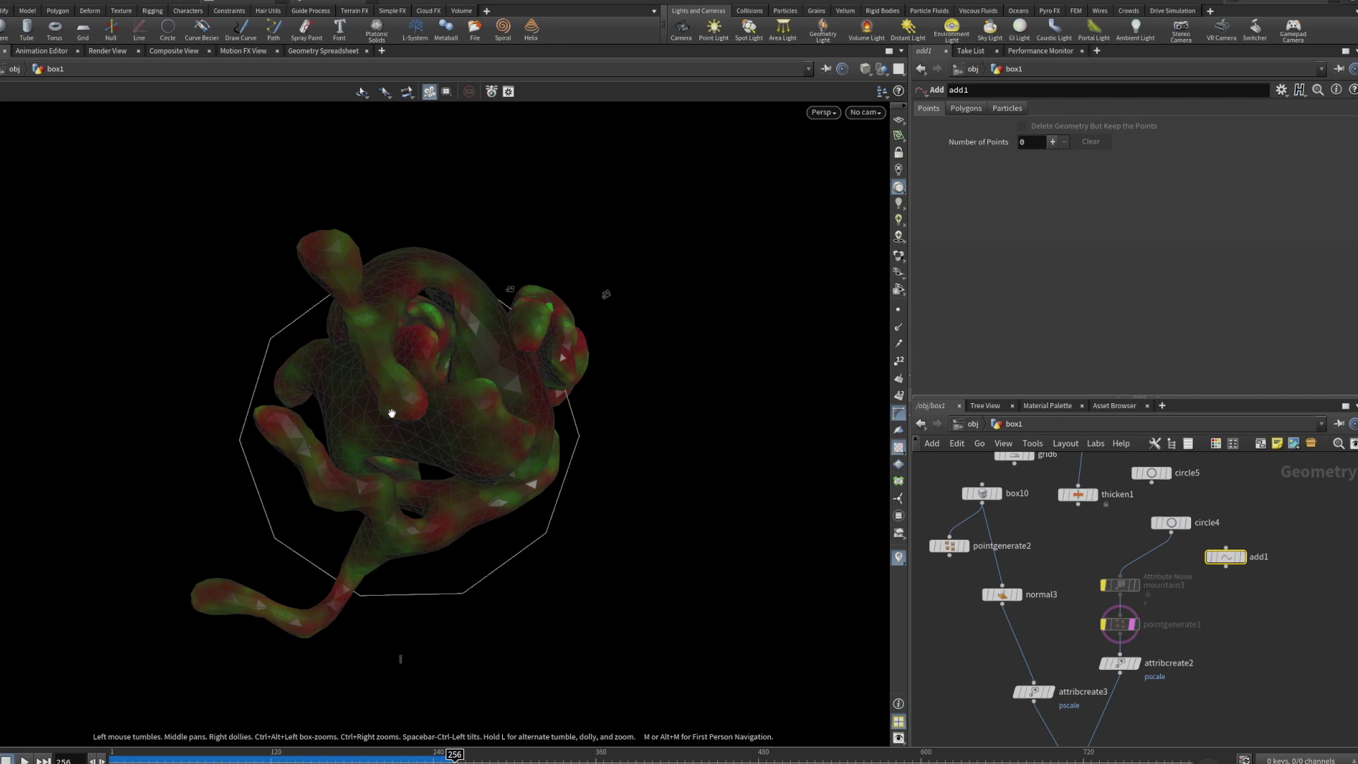
scroll(392, 410, "up", 3)
scroll(392, 416, "up", 2)
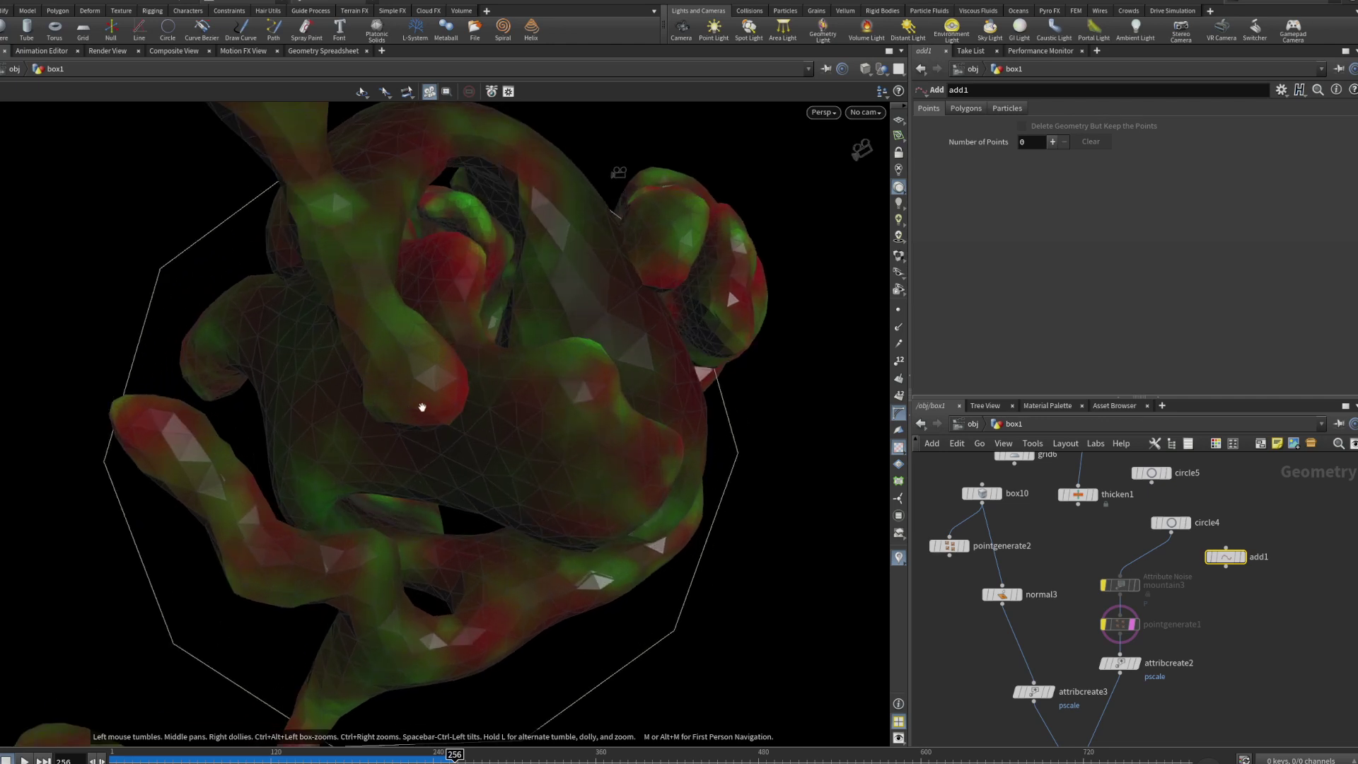
scroll(494, 427, "down", 4)
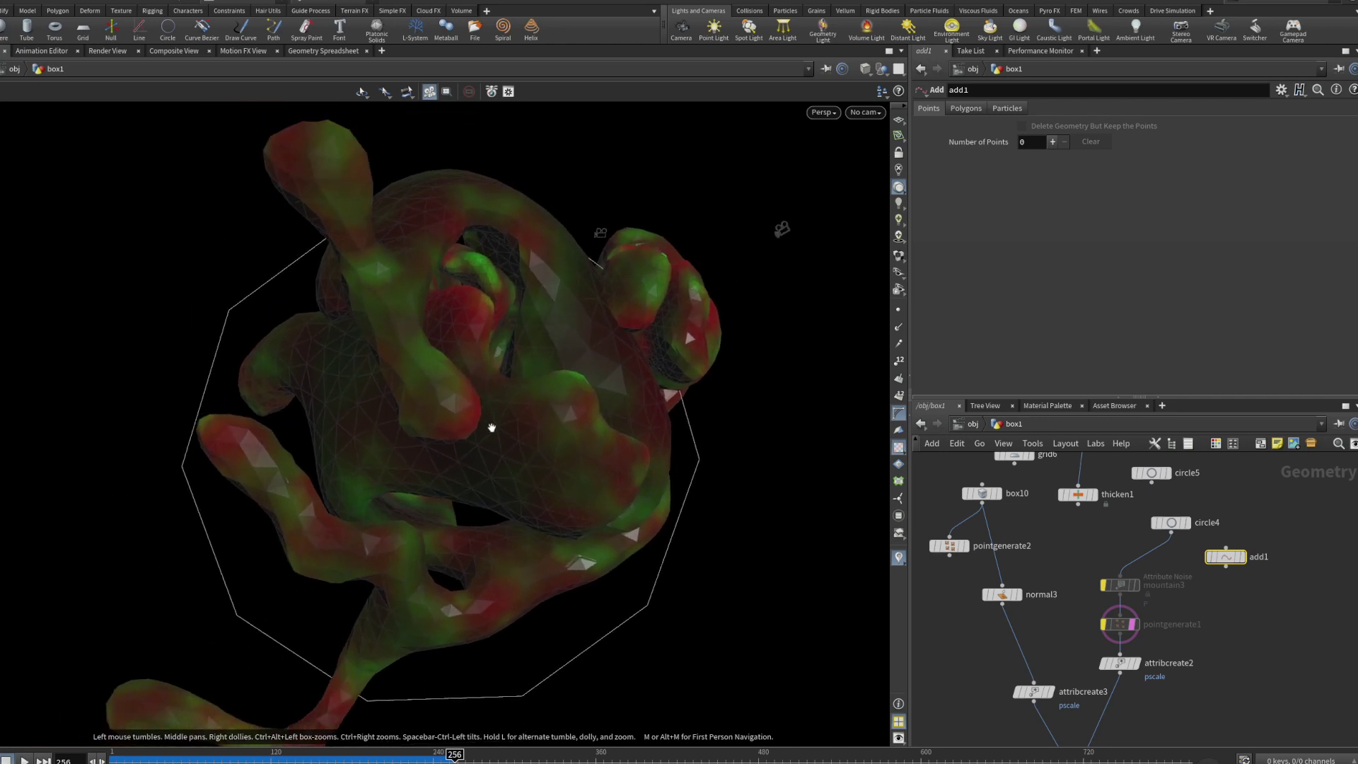
scroll(509, 477, "down", 1)
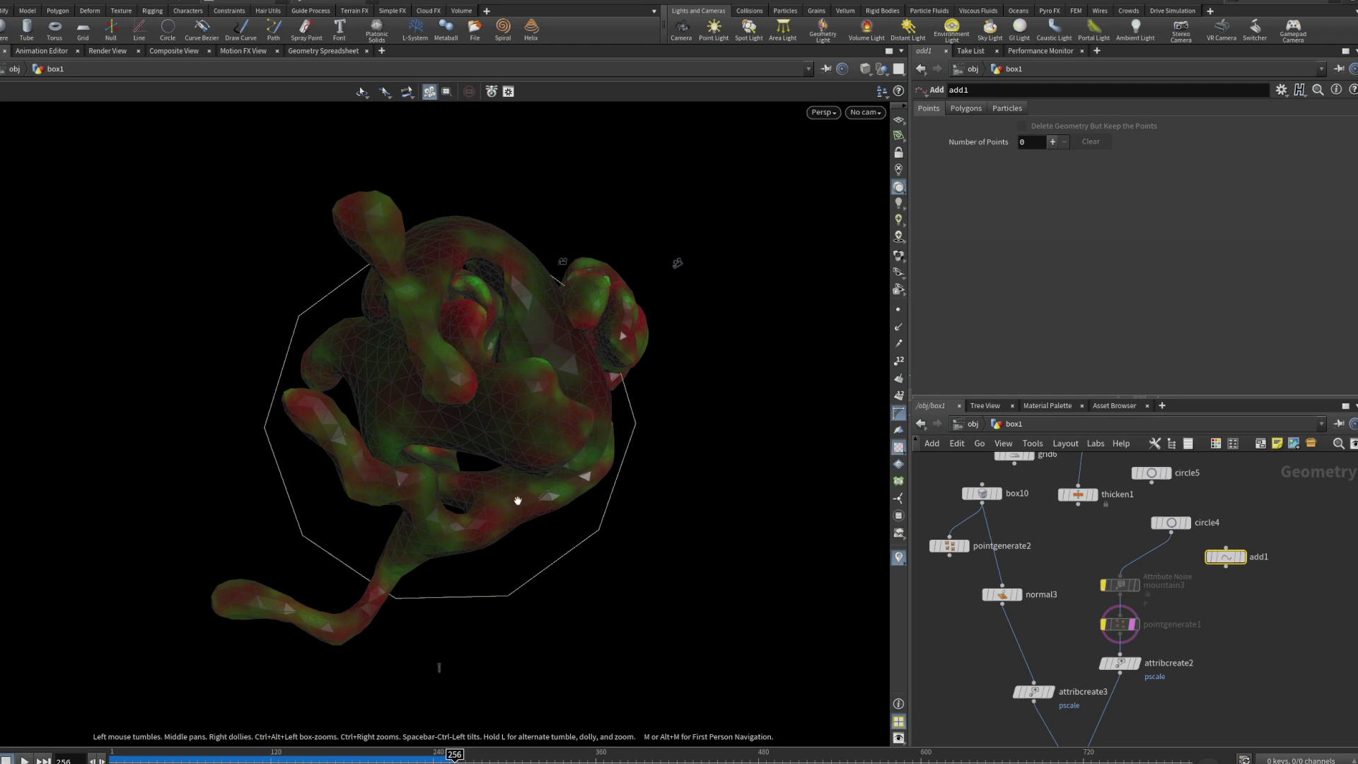
scroll(518, 501, "down", 1)
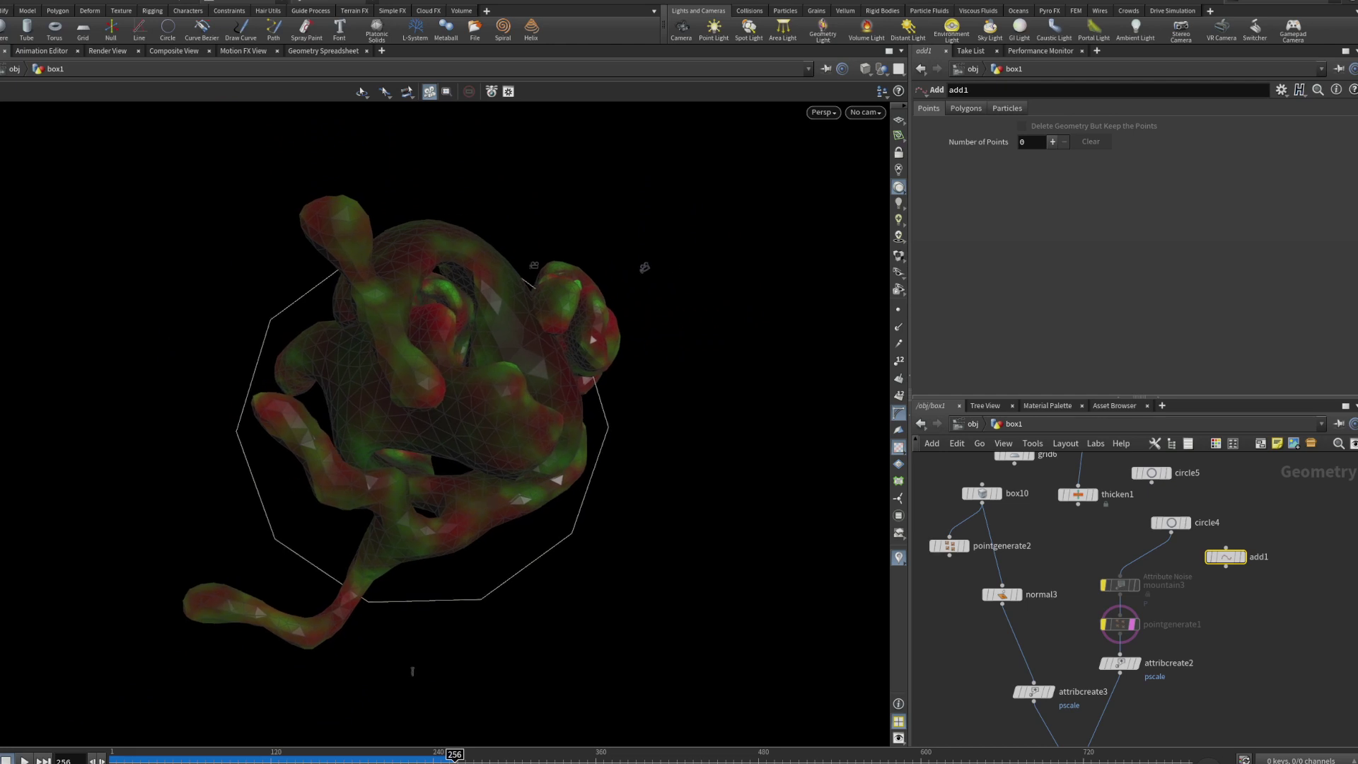
Line up attribcreate2 beside attribcreate3 and review its pscale attribute name and value.
left_click(1128, 667)
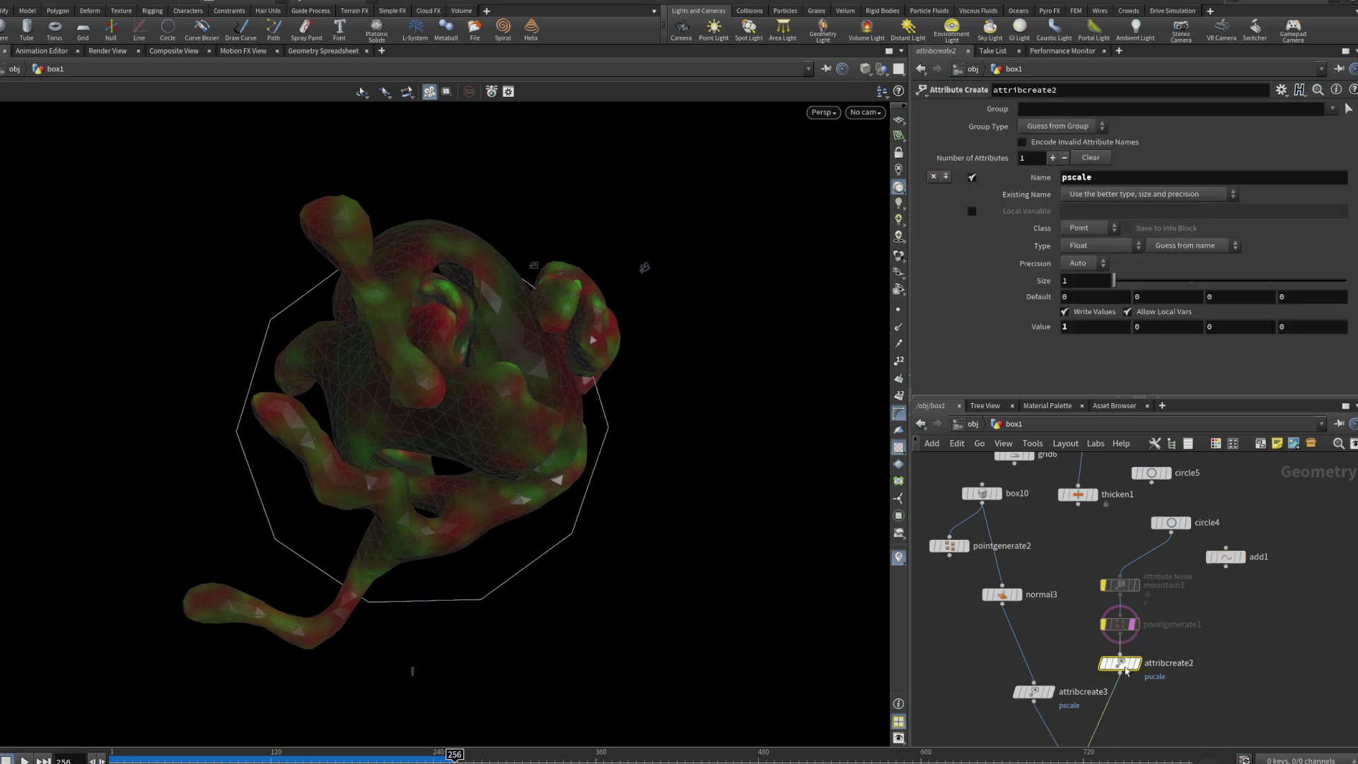
left_click_drag(1124, 678, 1148, 714)
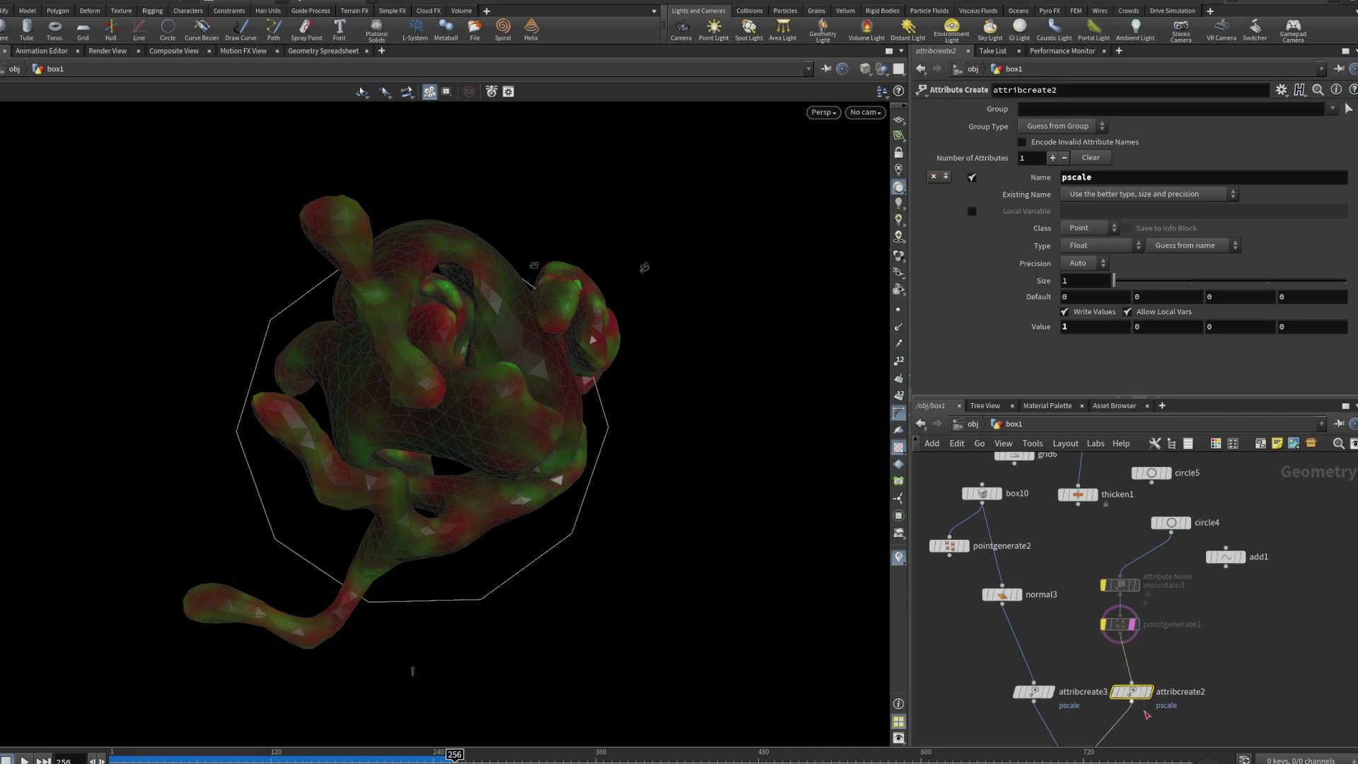
double_click(1109, 178)
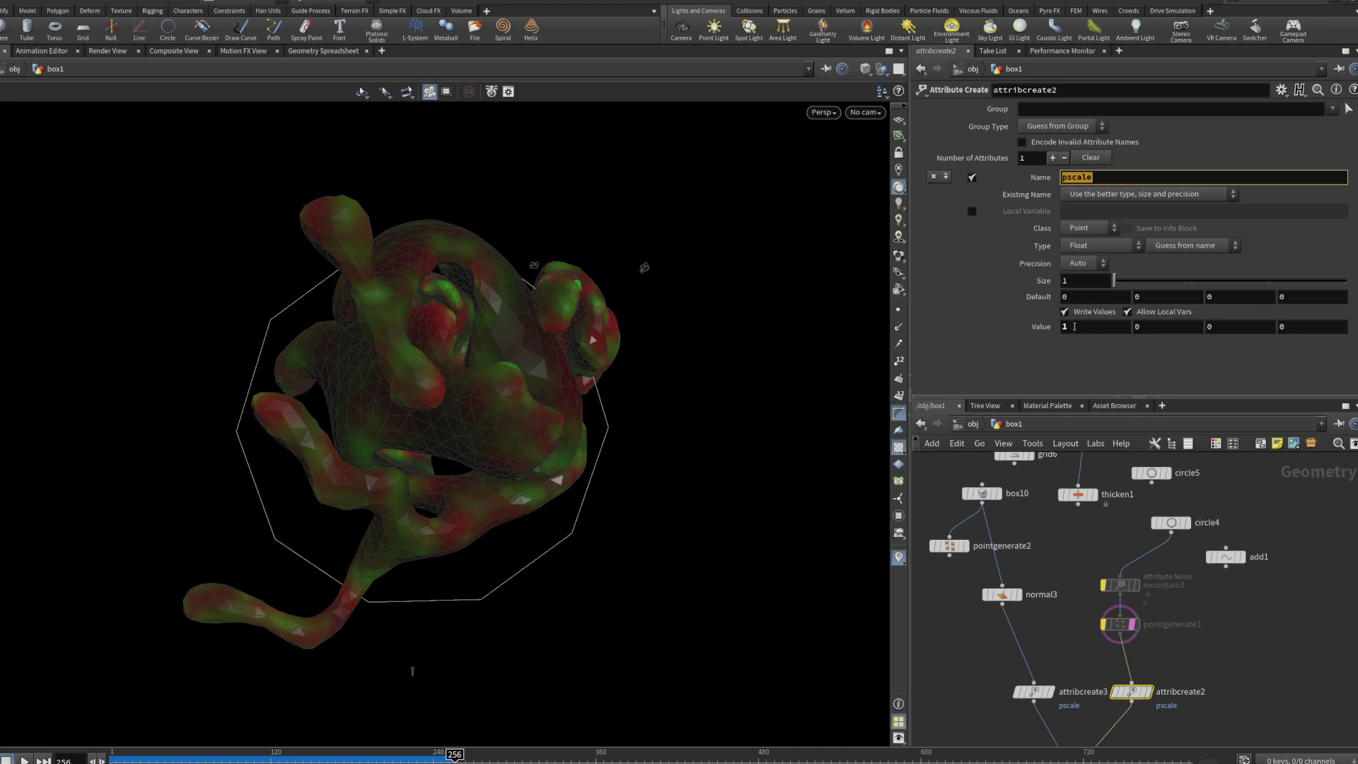
left_click_drag(1078, 327, 1009, 350)
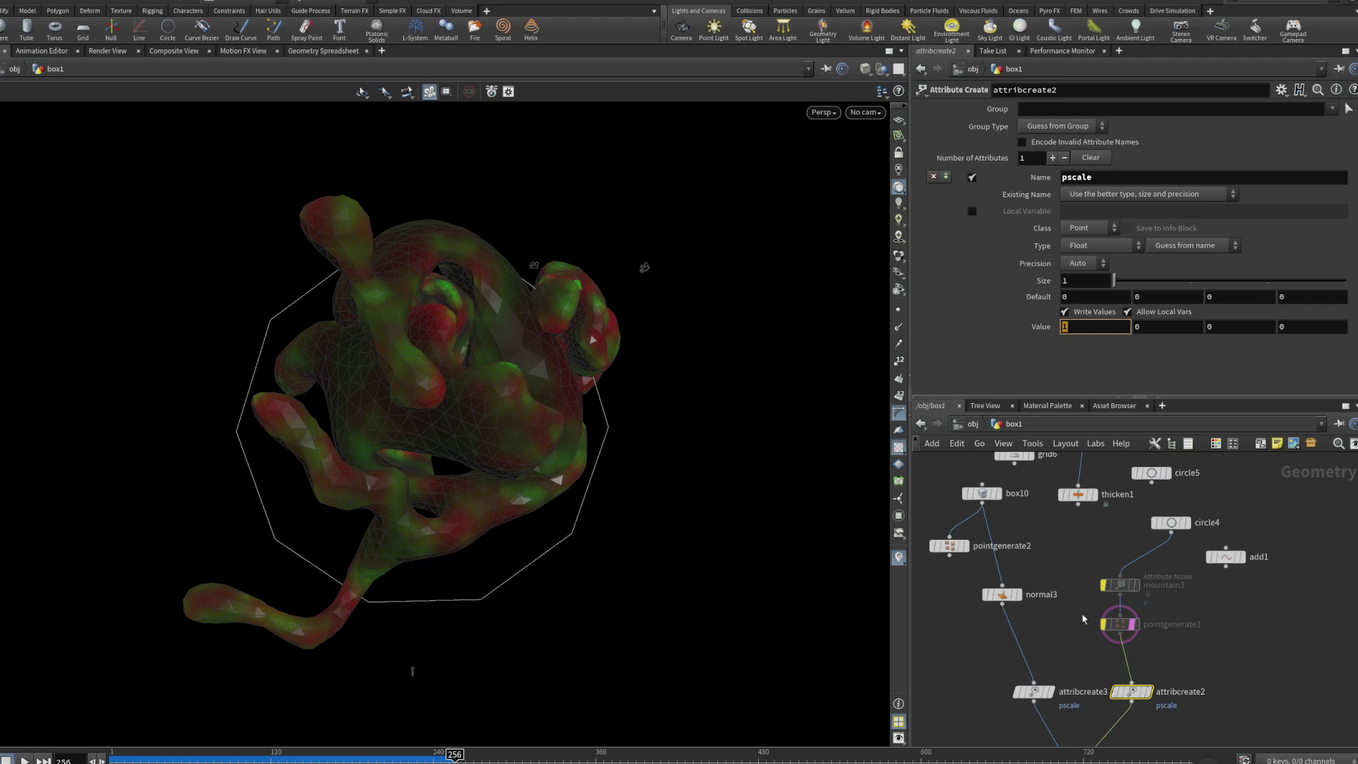
Look over the nodes below solver5, and open the network inside solver5 with all its nodes framed.
middle_click_drag(1225, 665, 1226, 548)
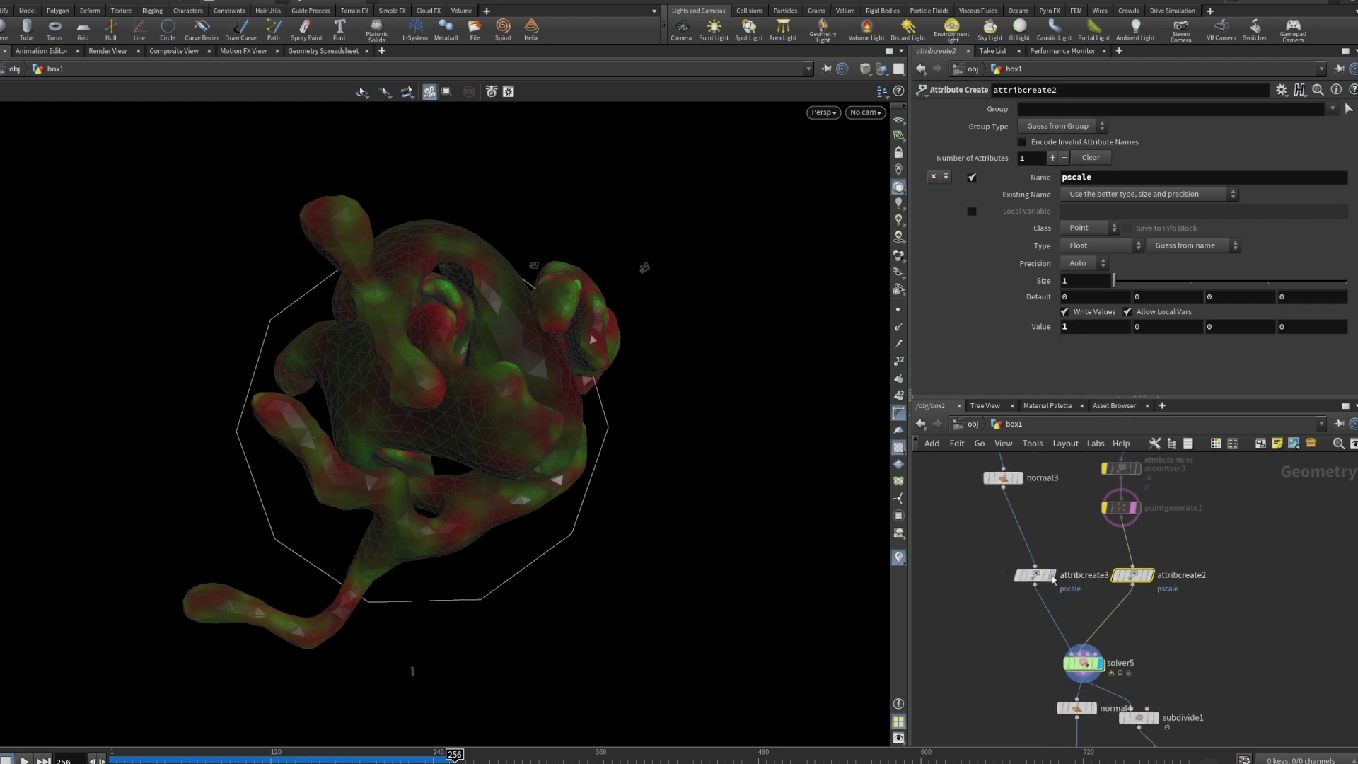
middle_click_drag(1231, 646, 1218, 581)
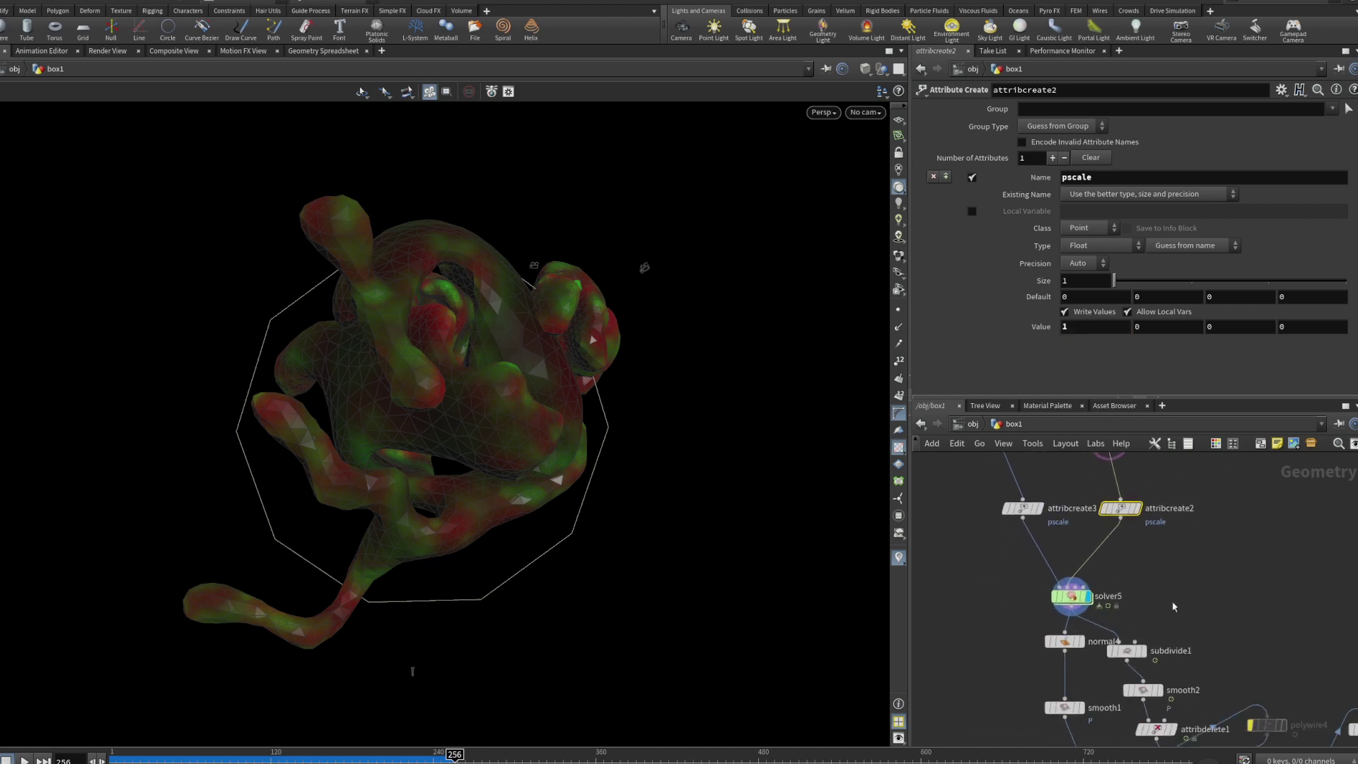
middle_click_drag(1114, 647, 1072, 543)
middle_click_drag(1066, 589, 1074, 620)
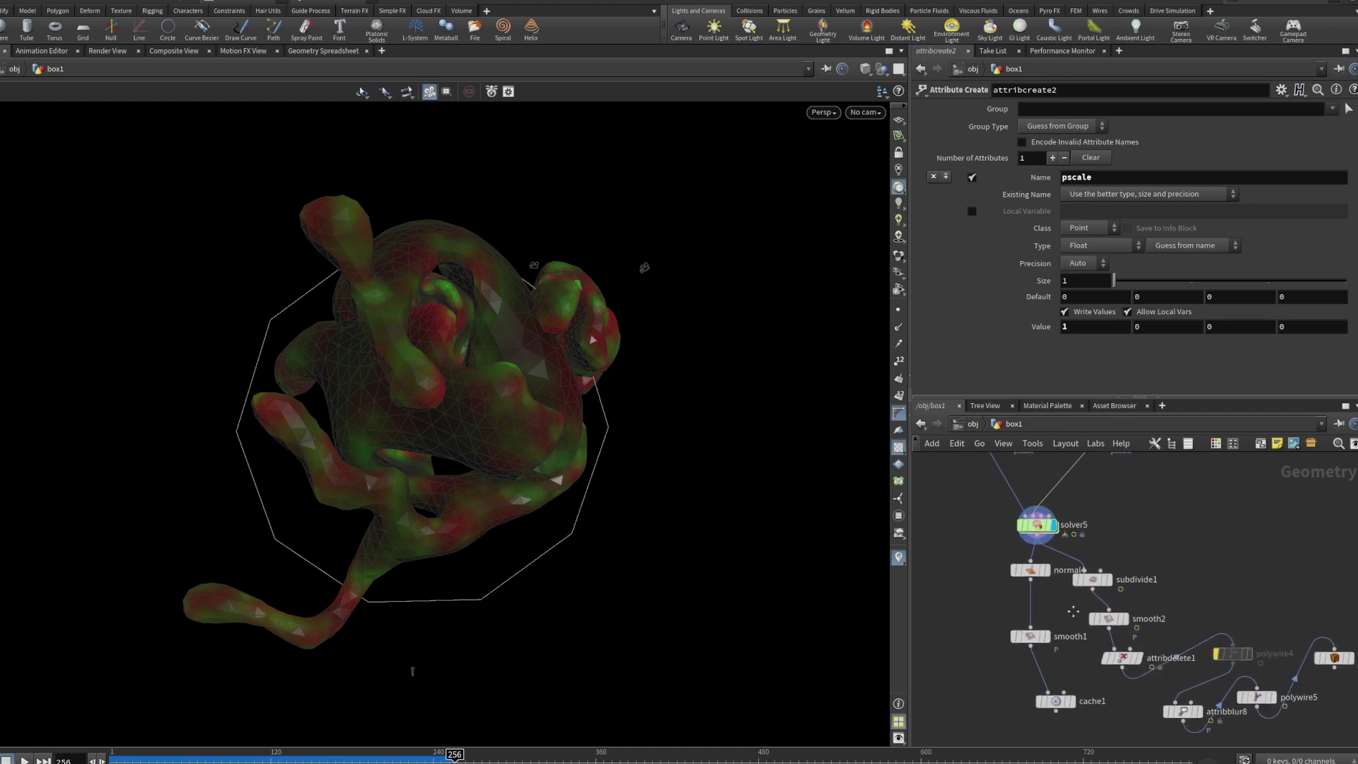
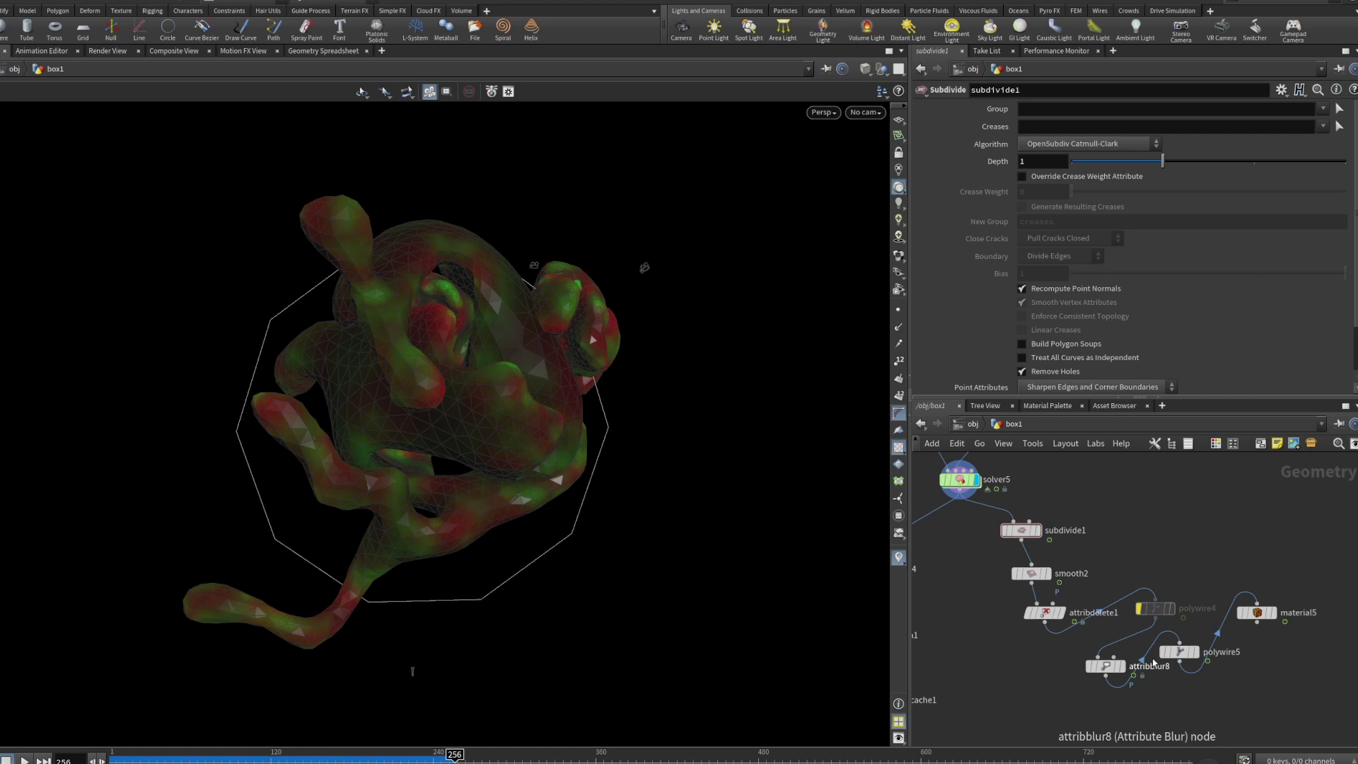
middle_click_drag(1093, 519, 1153, 632)
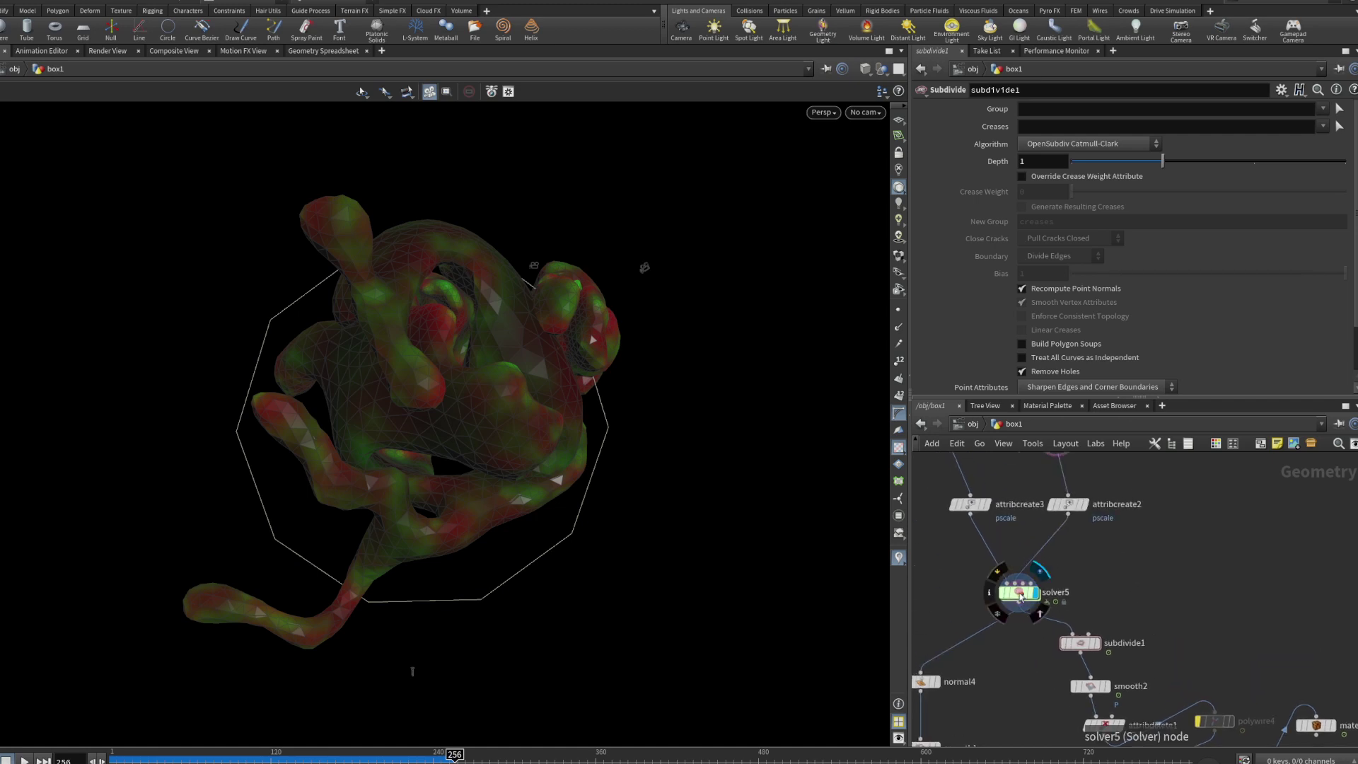
double_click(1019, 598)
key("h")
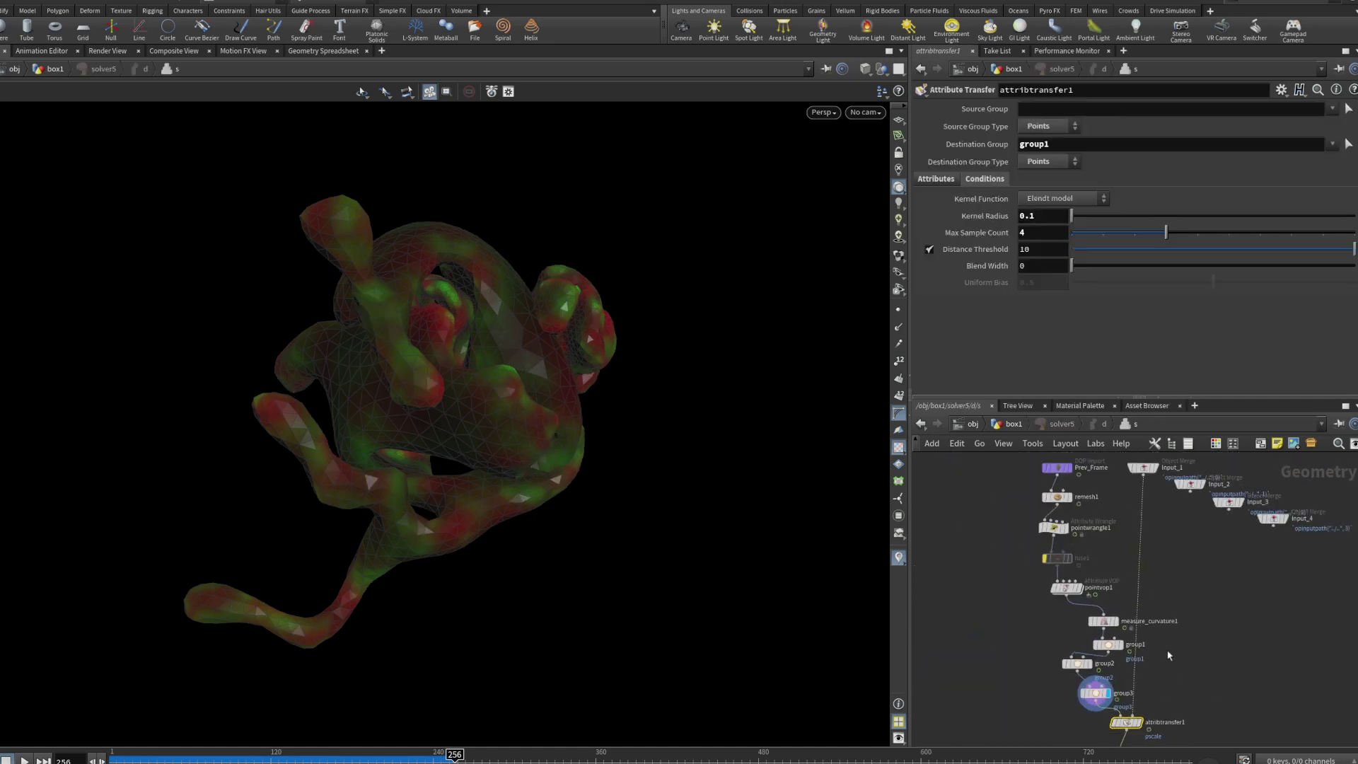
Review the meshing, element sizing and control attribute settings of remesh1, and the VEX expression in pointwrangle1.
scroll(1168, 655, "down", 2)
middle_click_drag(1178, 596, 1173, 628)
scroll(1138, 583, "up", 5)
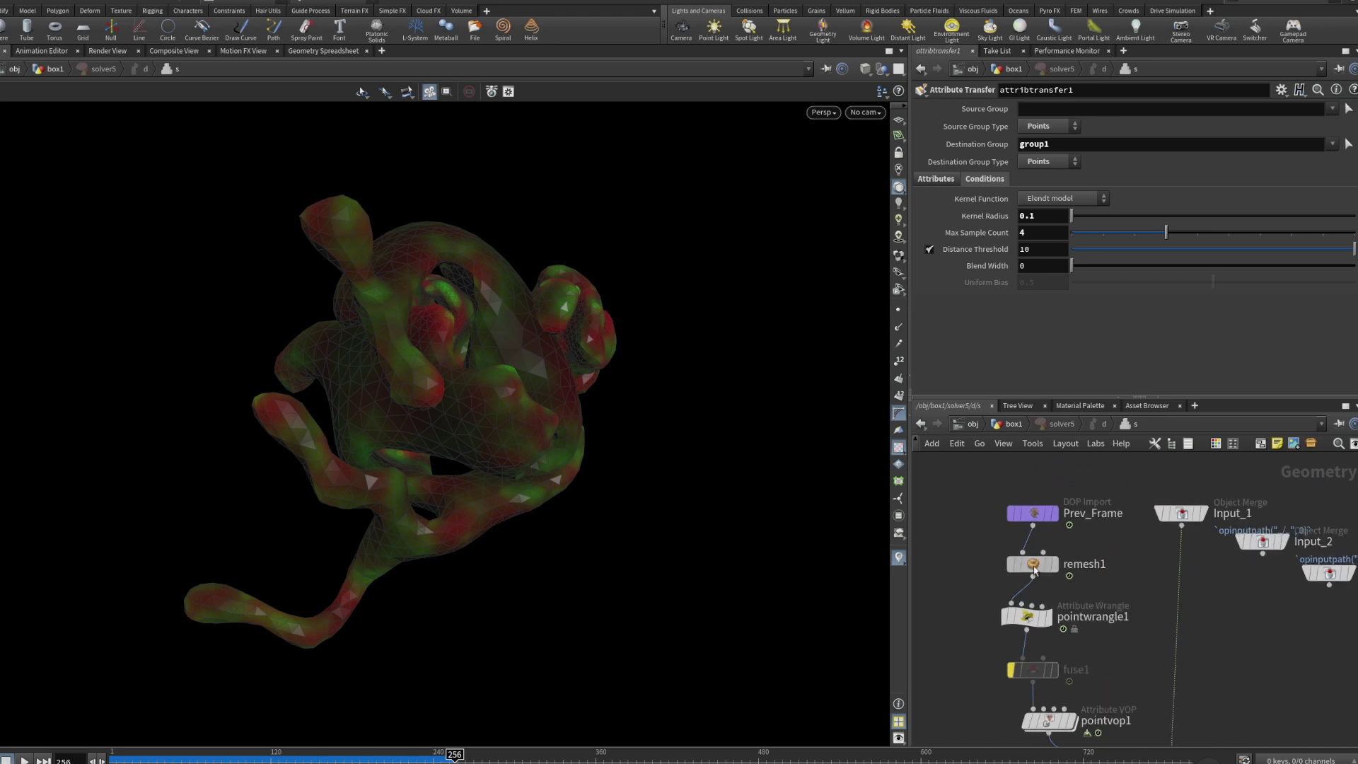
left_click(1034, 565)
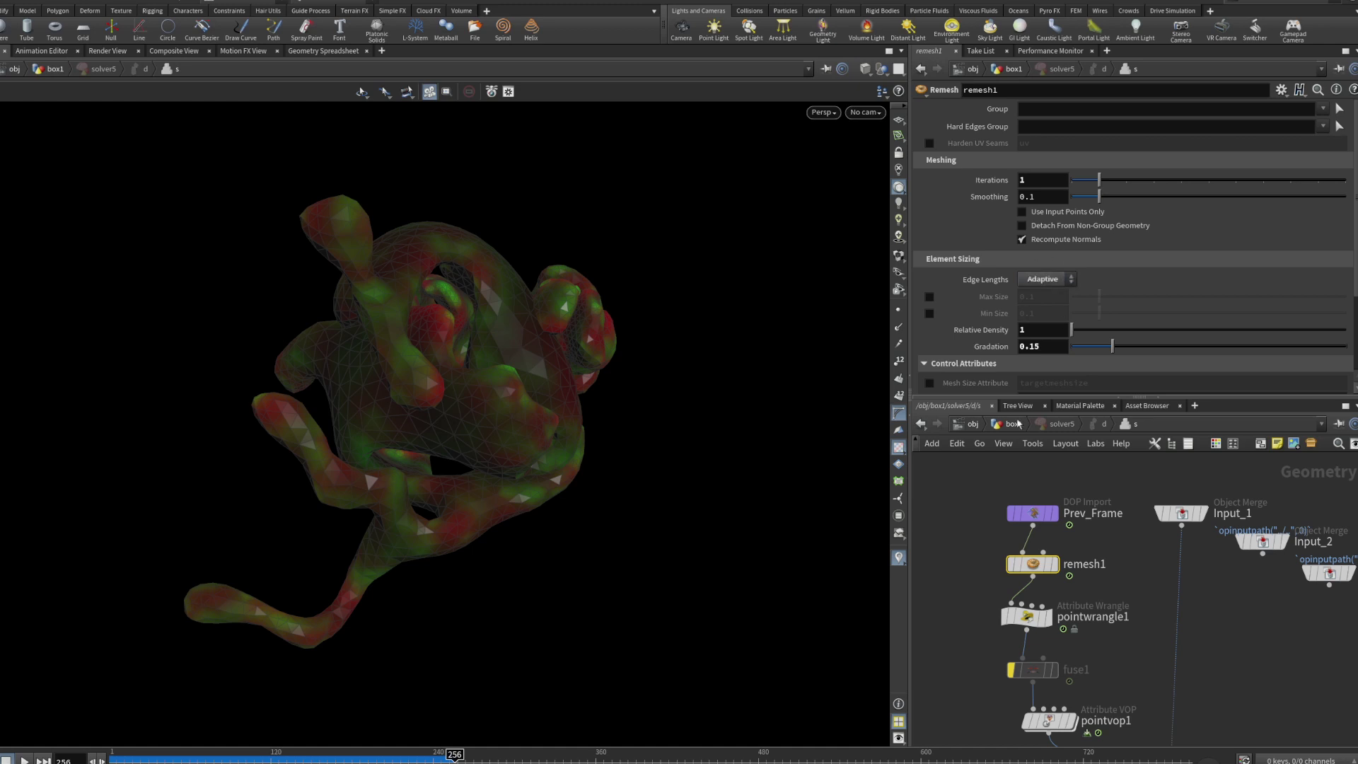
scroll(990, 353, "down", 5)
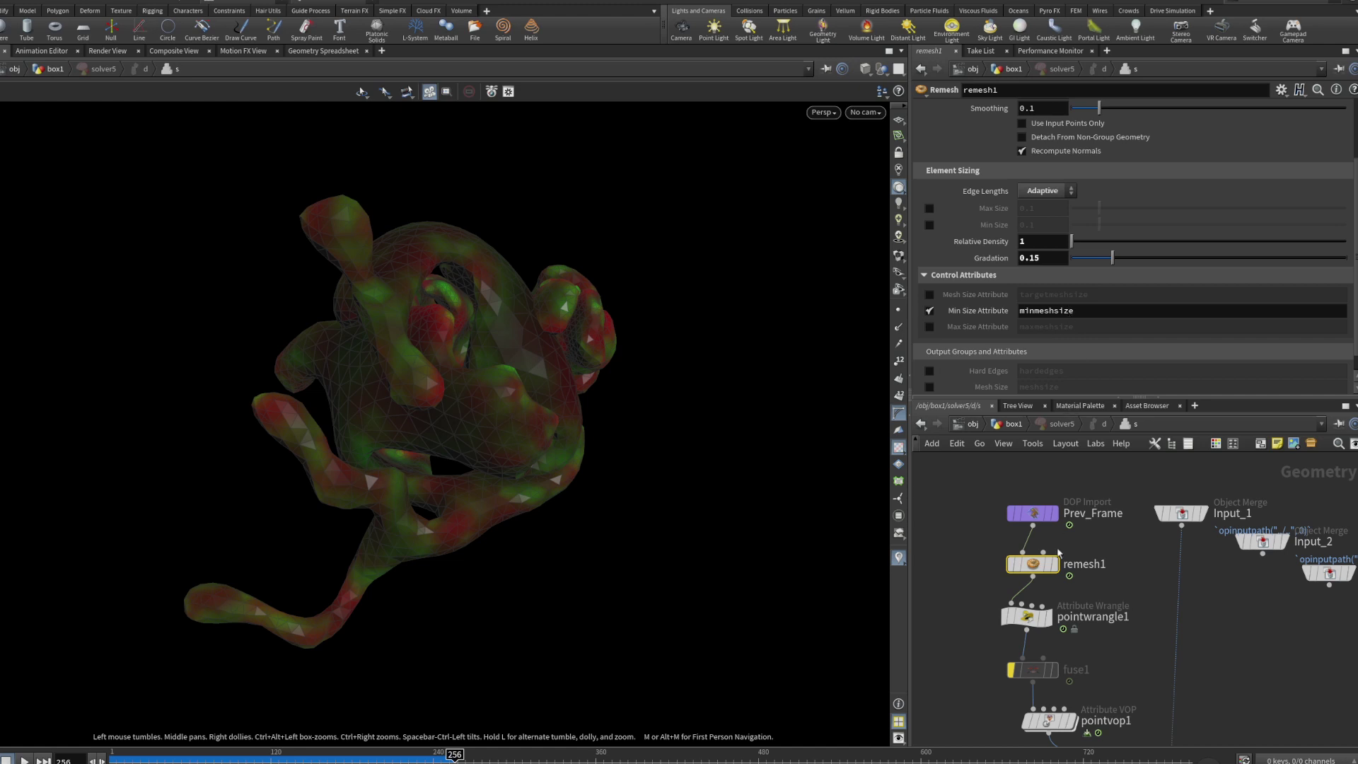
left_click(1027, 617)
middle_click_drag(1133, 662, 1124, 639)
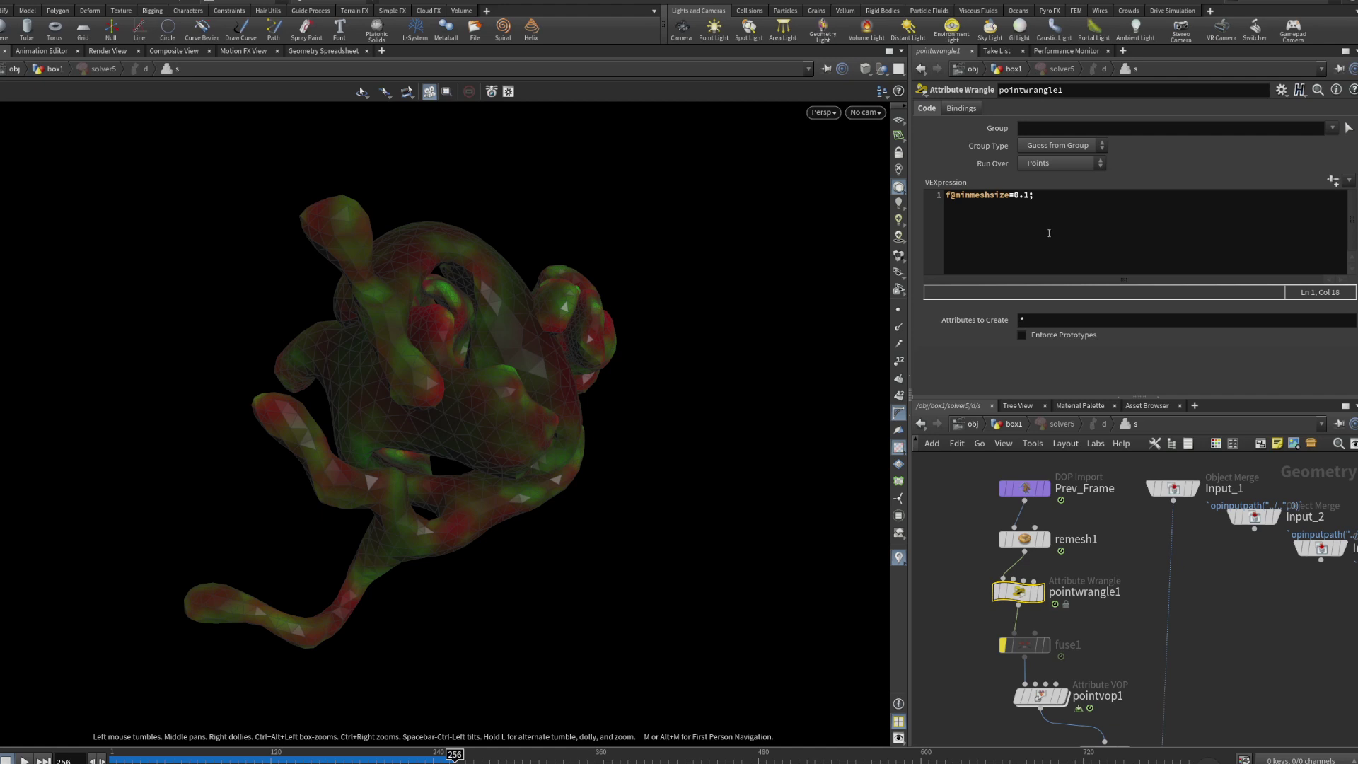
Delete the bypassed fuse1 node and return the timeline to frame 1.
left_click(1024, 644)
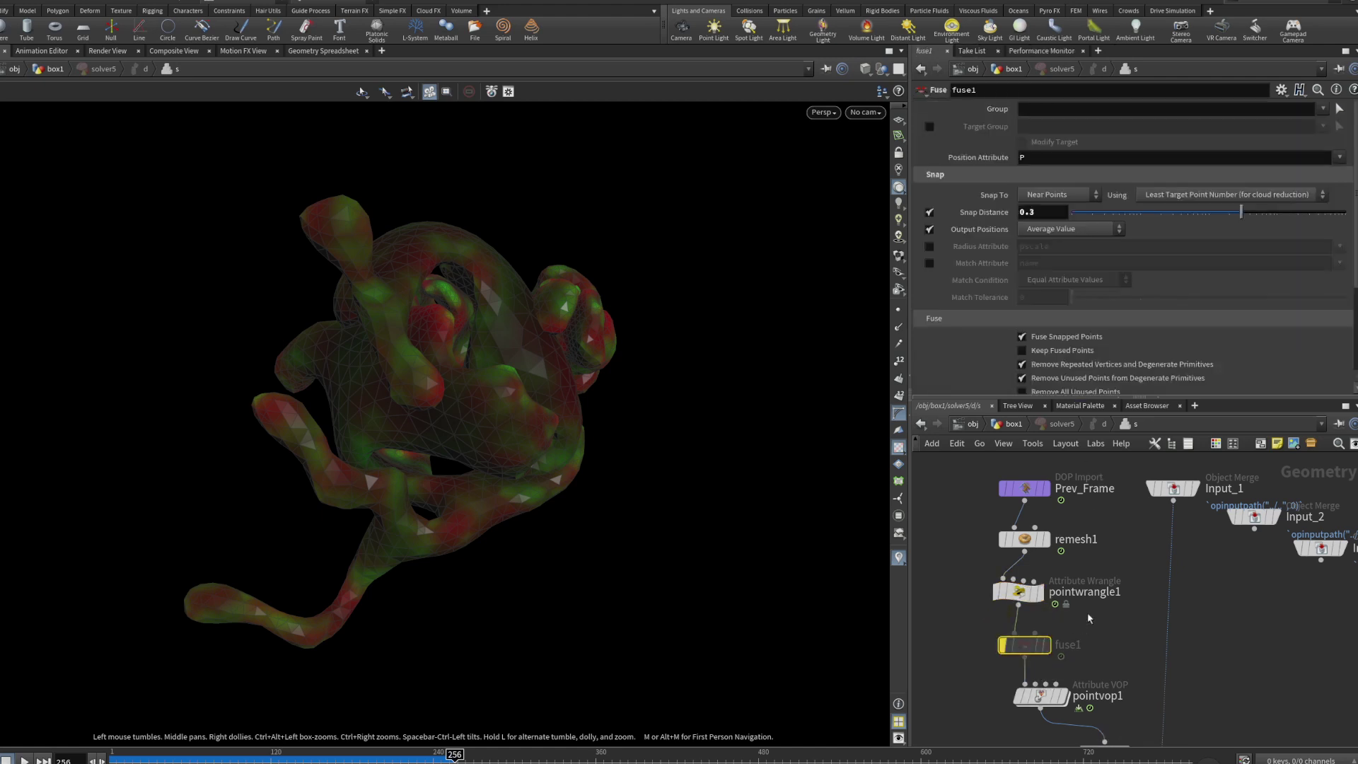
key("Delete")
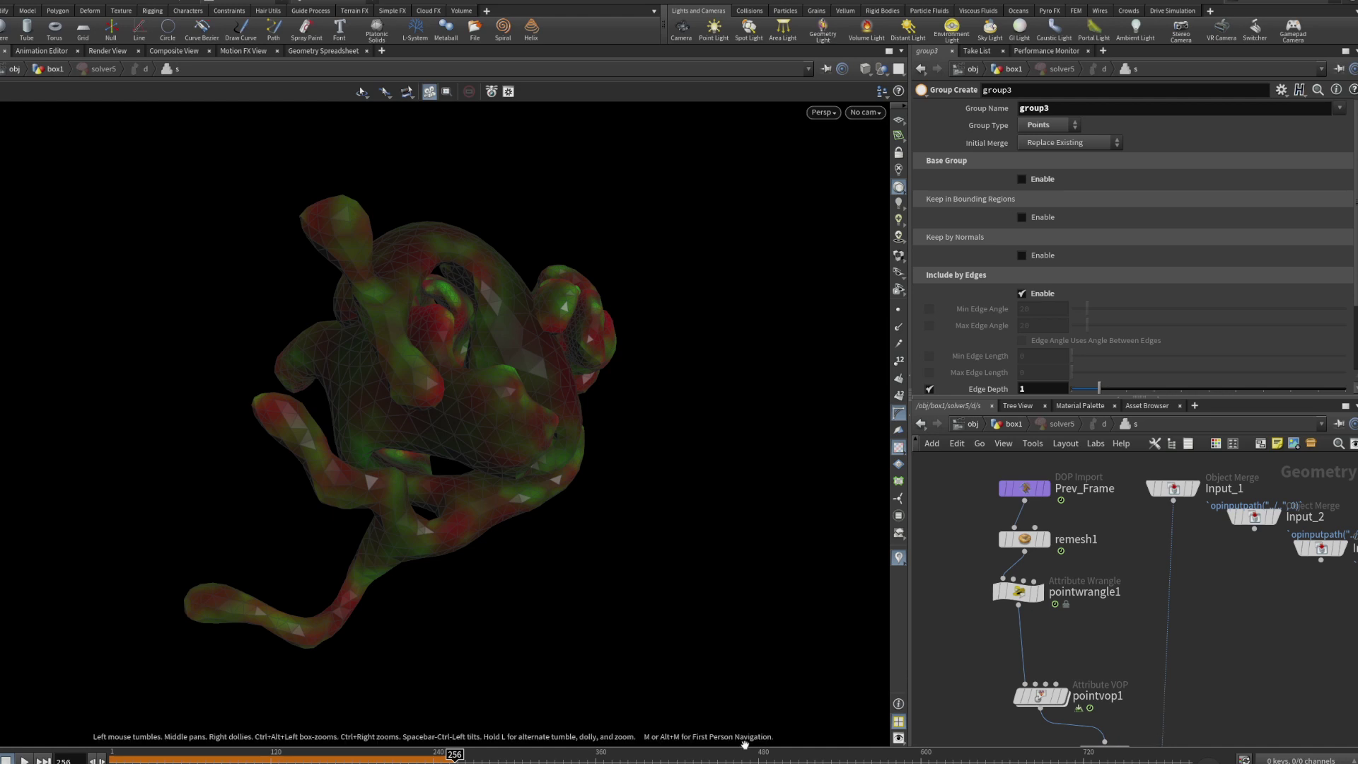
left_click_drag(378, 757, 115, 754)
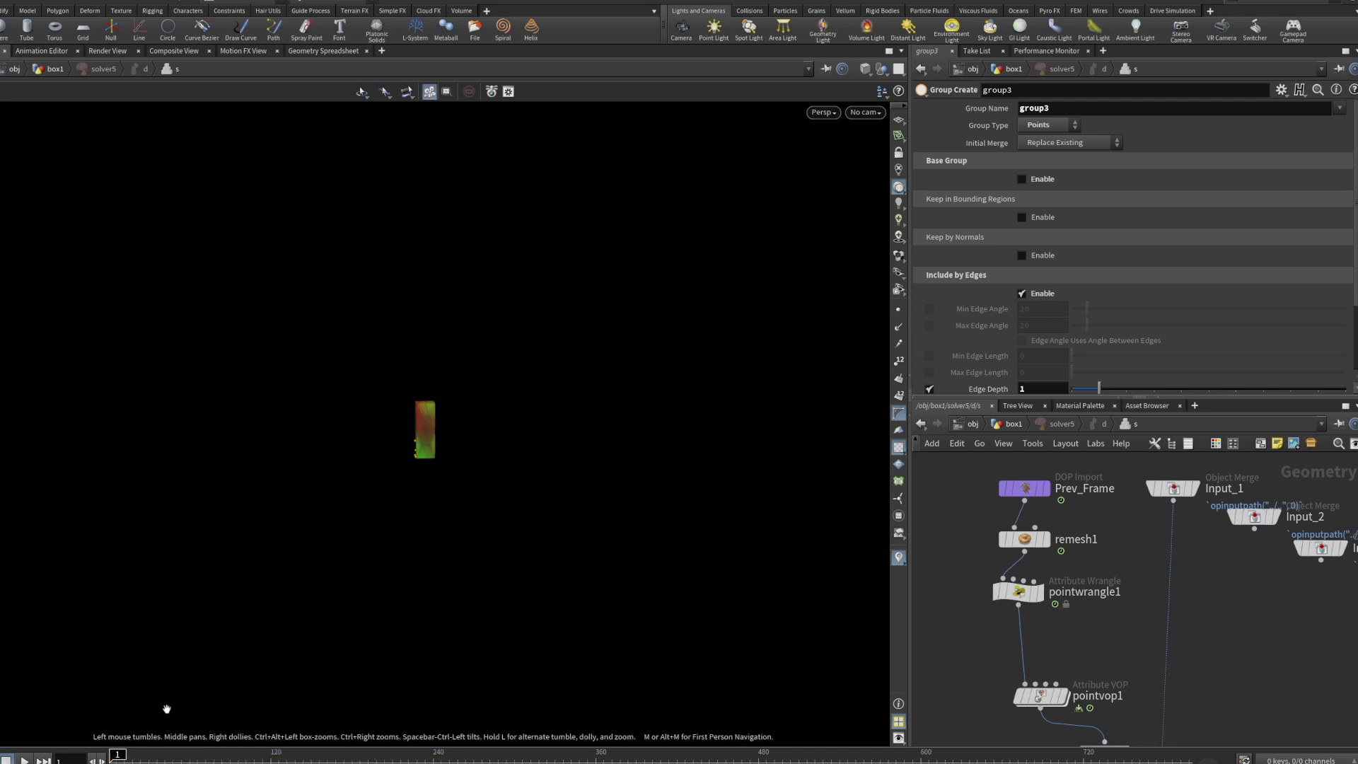
Open the network inside pointvop1 and trace the P output of geometryvopglobal1 into unifiednoise1.
middle_click_drag(1089, 631, 1074, 521)
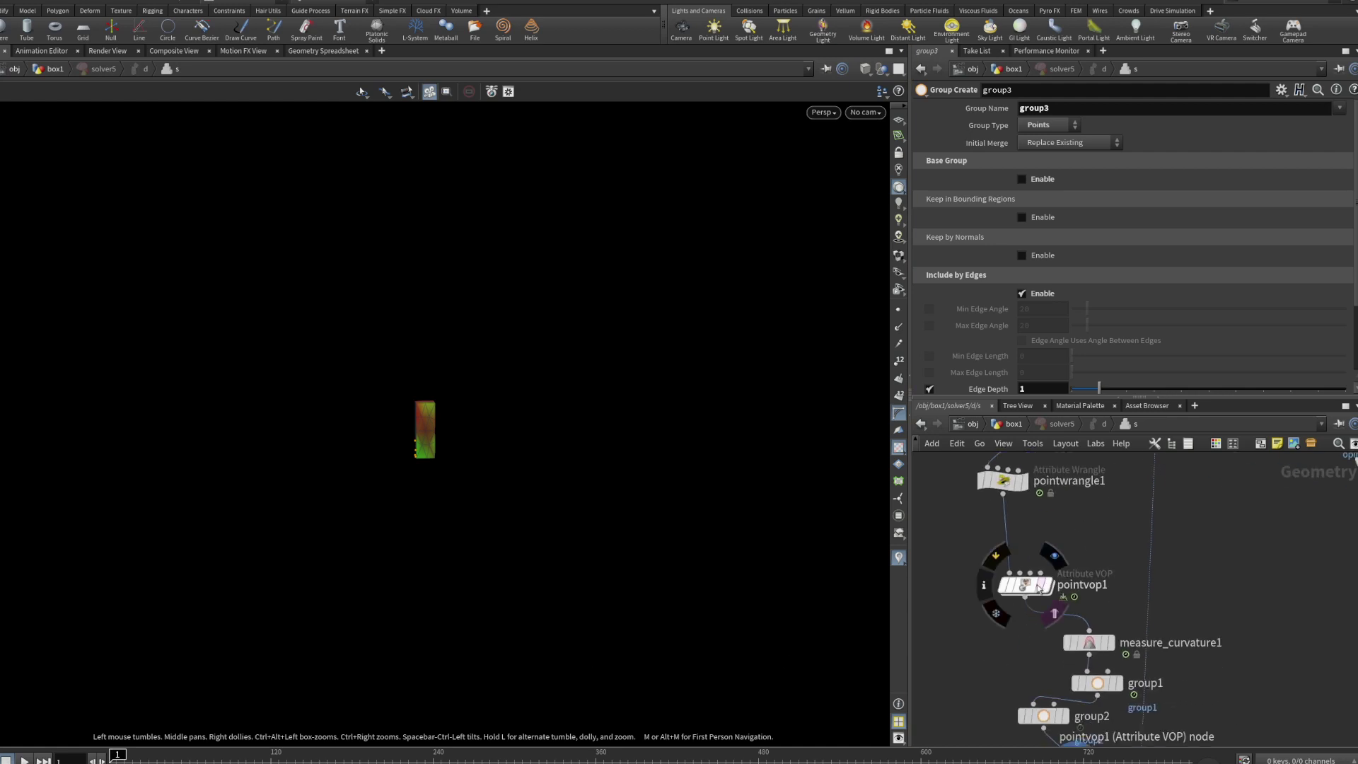
left_click(1026, 586)
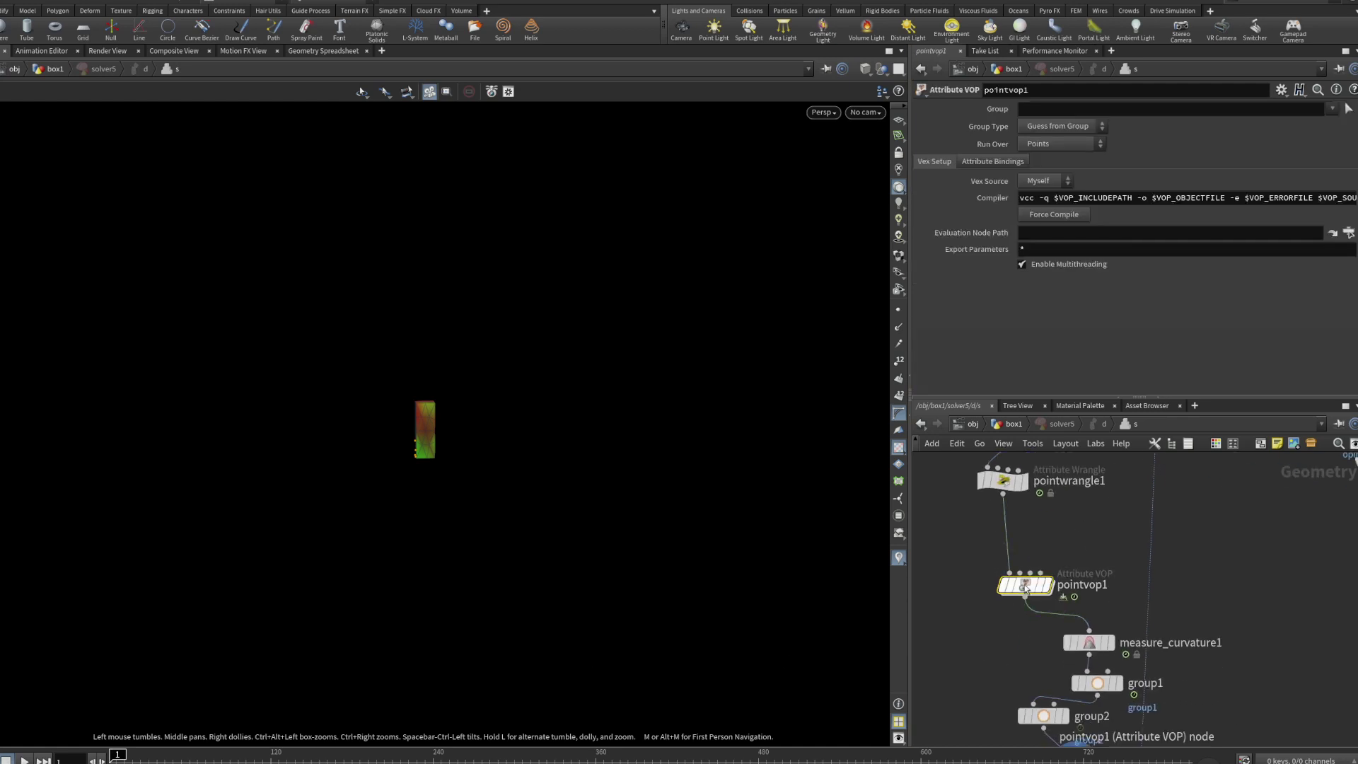
double_click(1026, 585)
scroll(1075, 550, "up", 3)
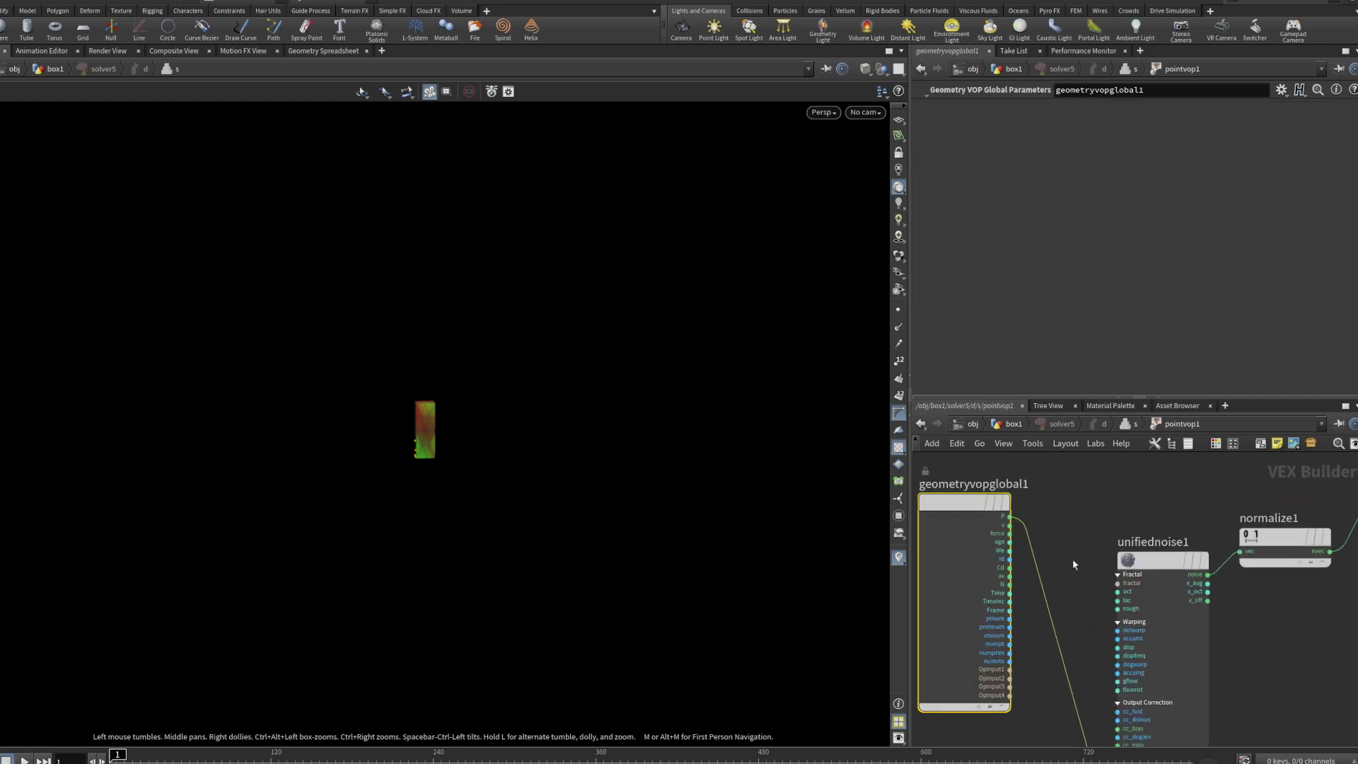
middle_click_drag(1065, 546, 1051, 539)
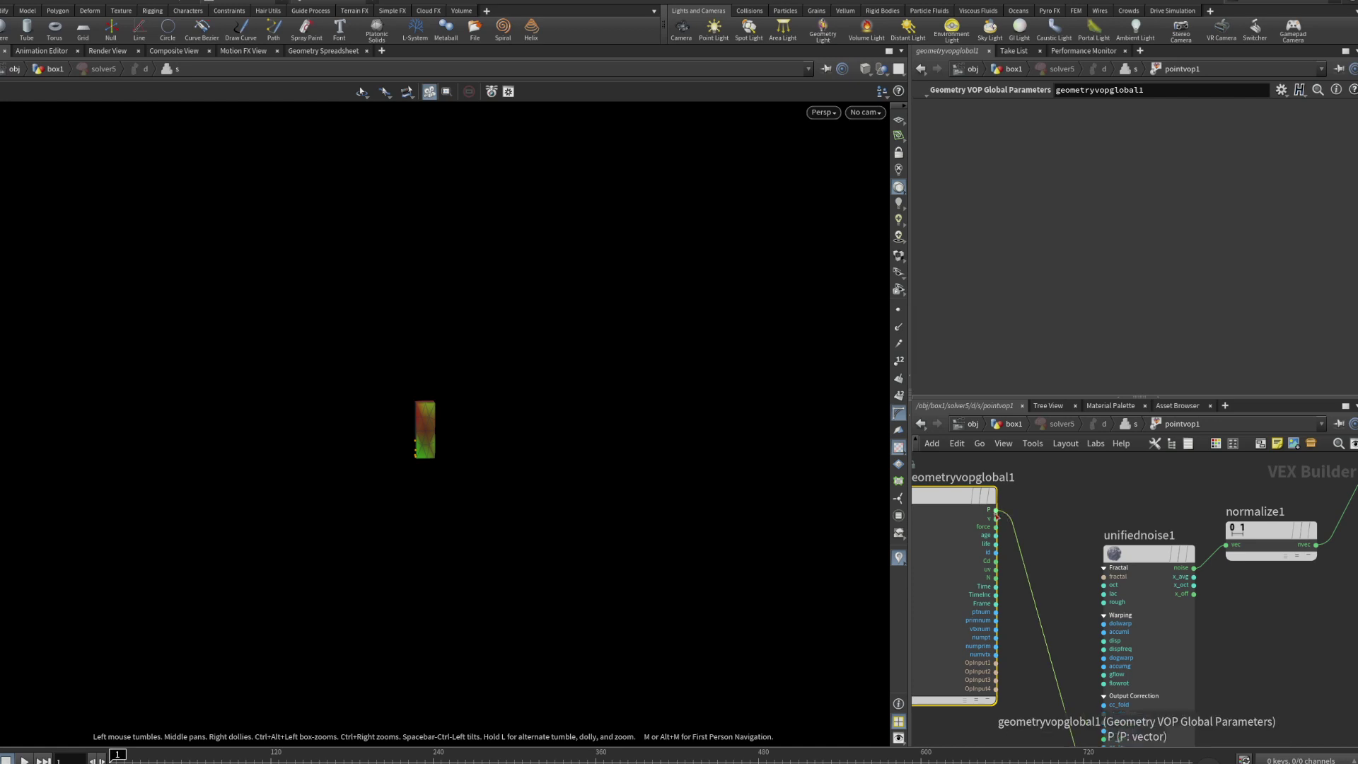
middle_click_drag(1043, 579, 990, 464)
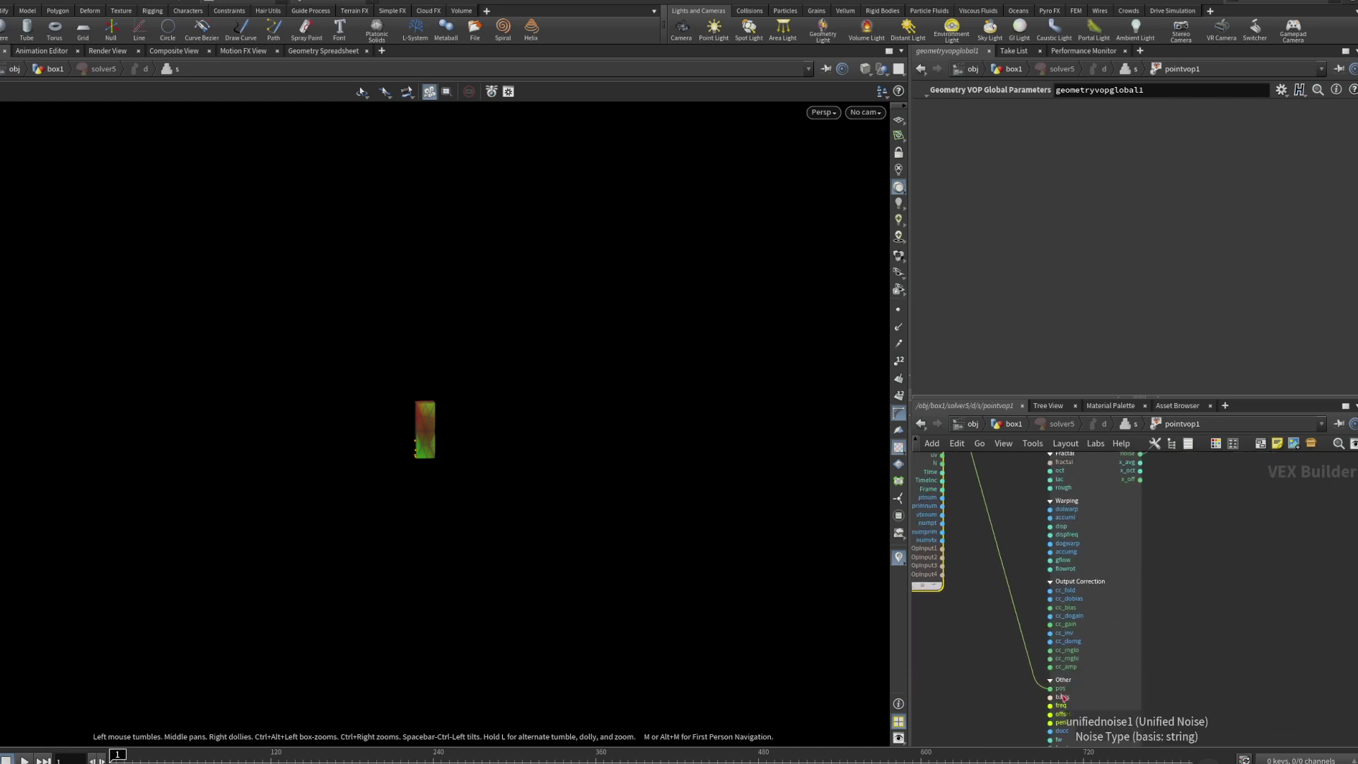
middle_click_drag(1200, 595, 1118, 732)
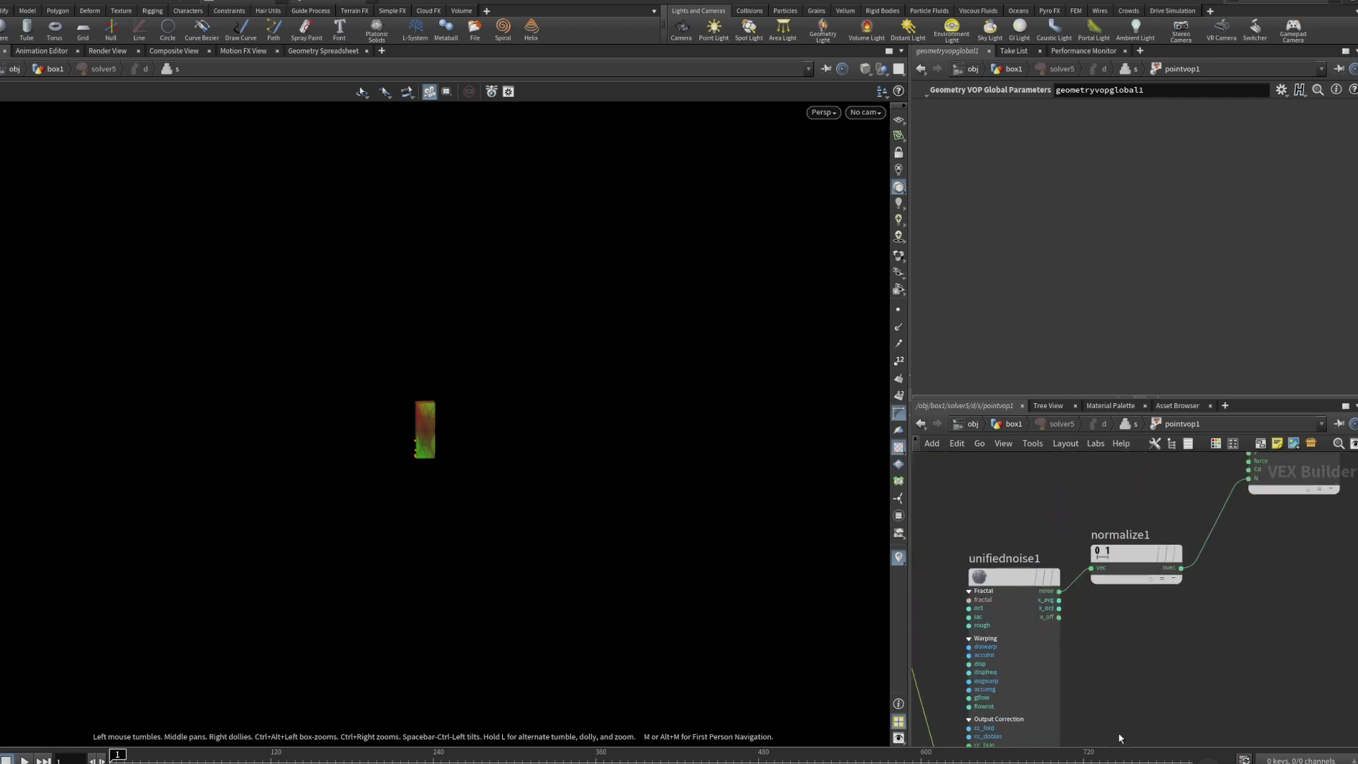
Review unifiednoise1, normalize1 and the link into geometryvopoutput1, and return to the solver's node network.
left_click(1005, 586)
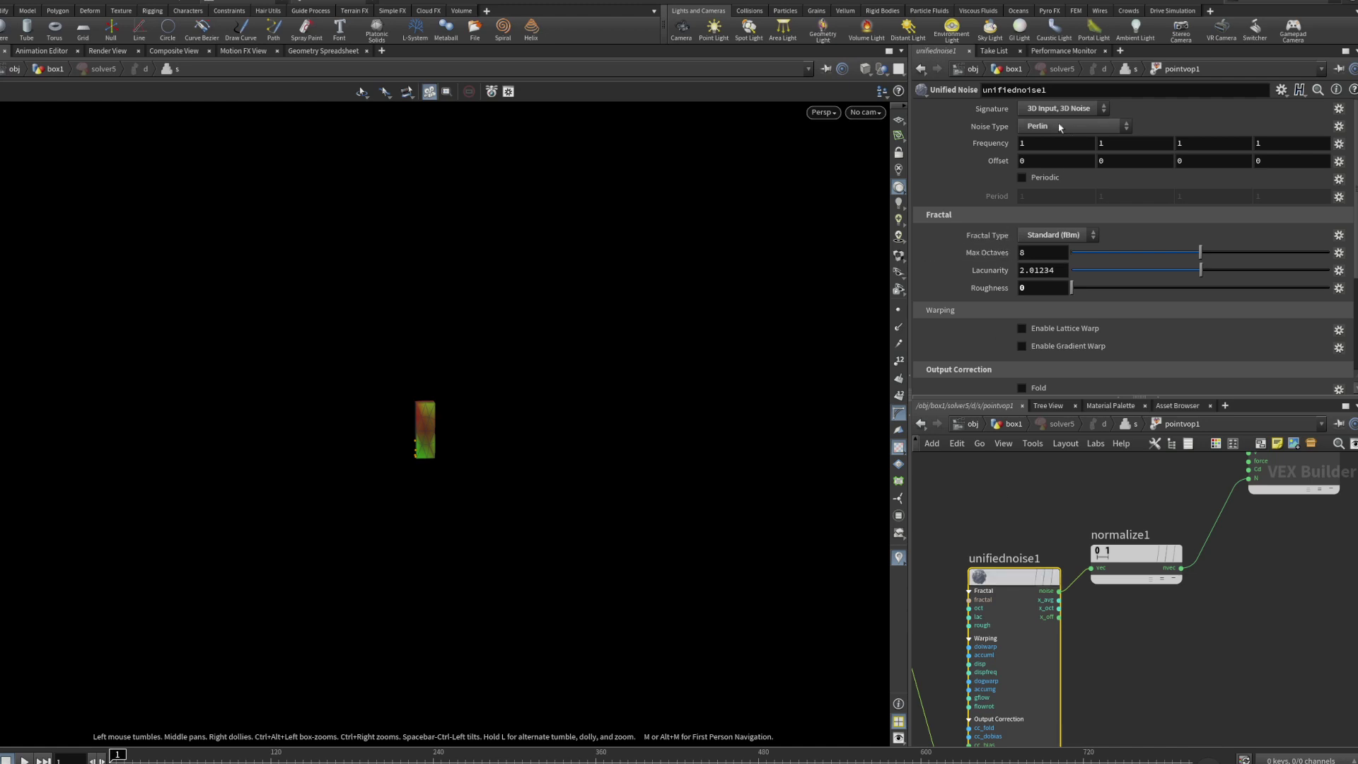
left_click(1178, 562)
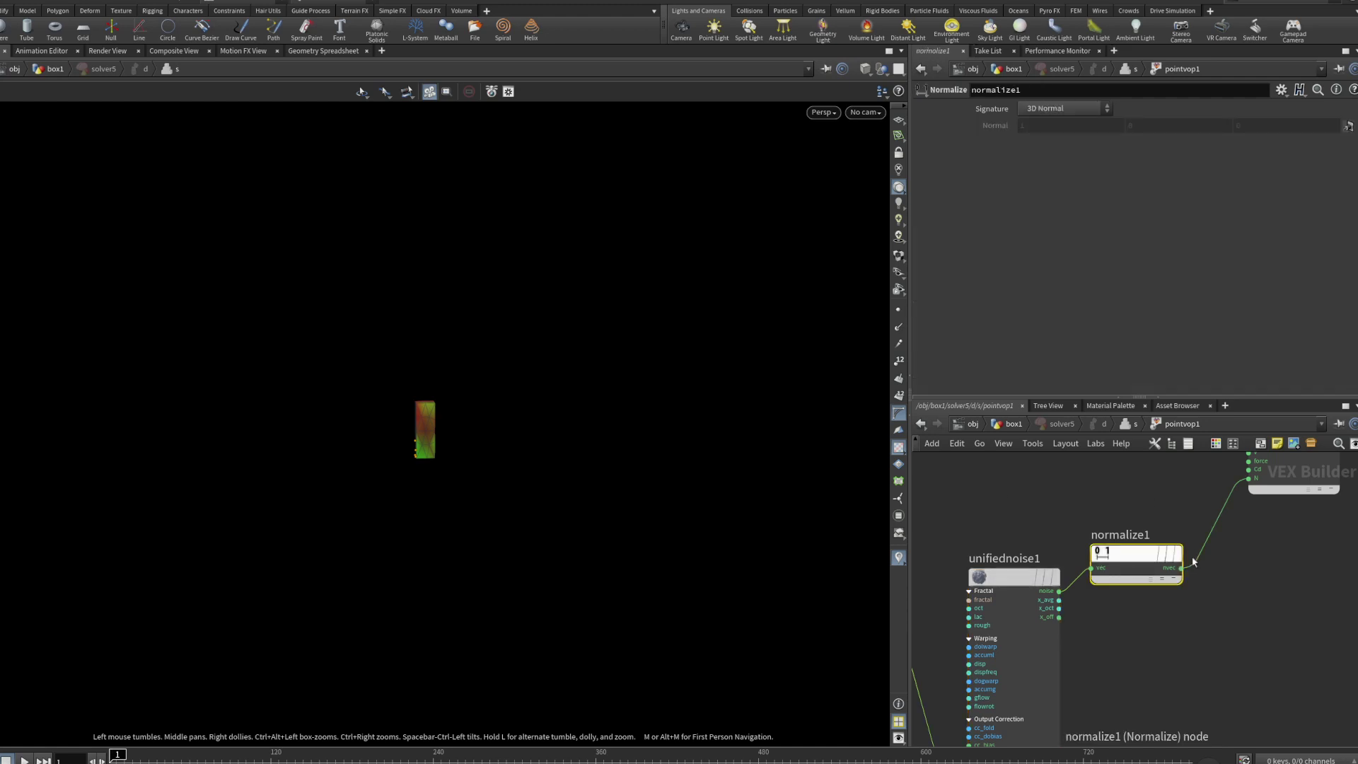
middle_click_drag(1276, 556, 1194, 637)
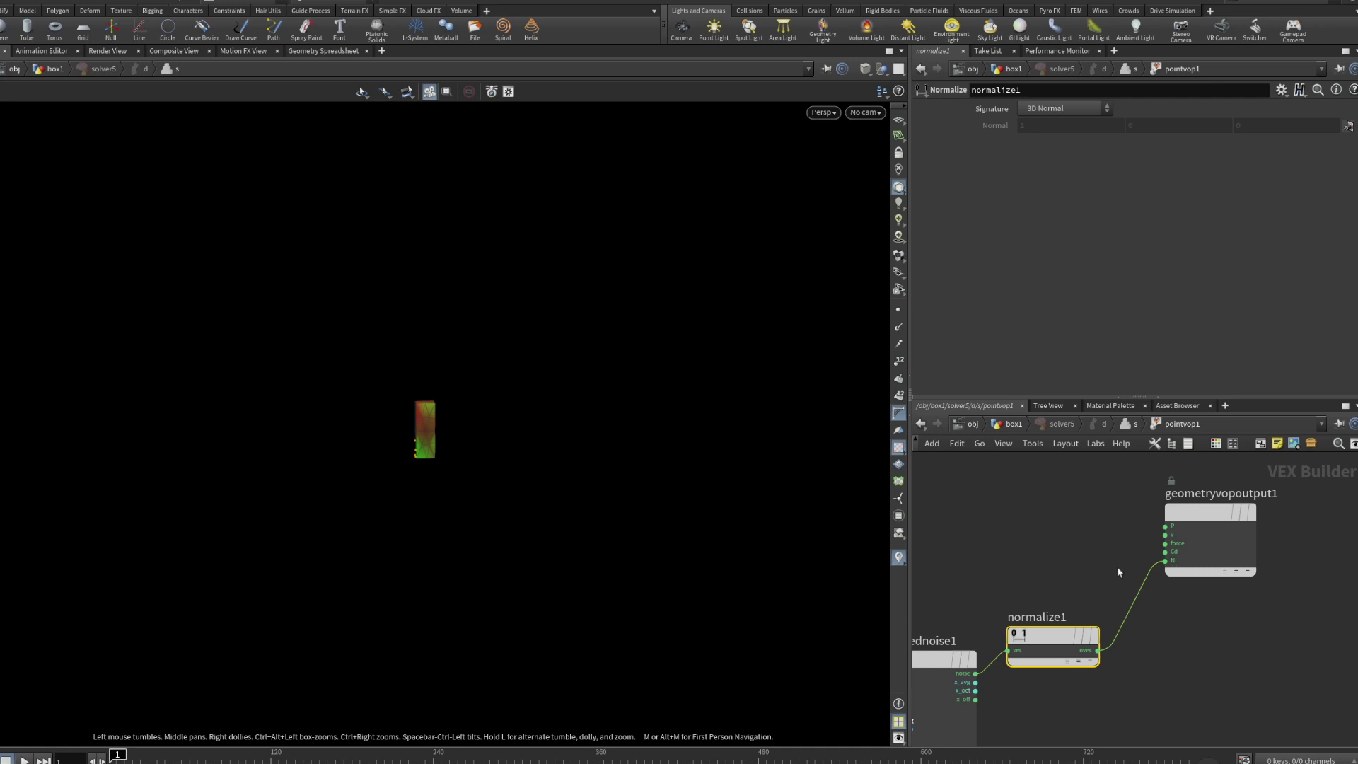
key("u")
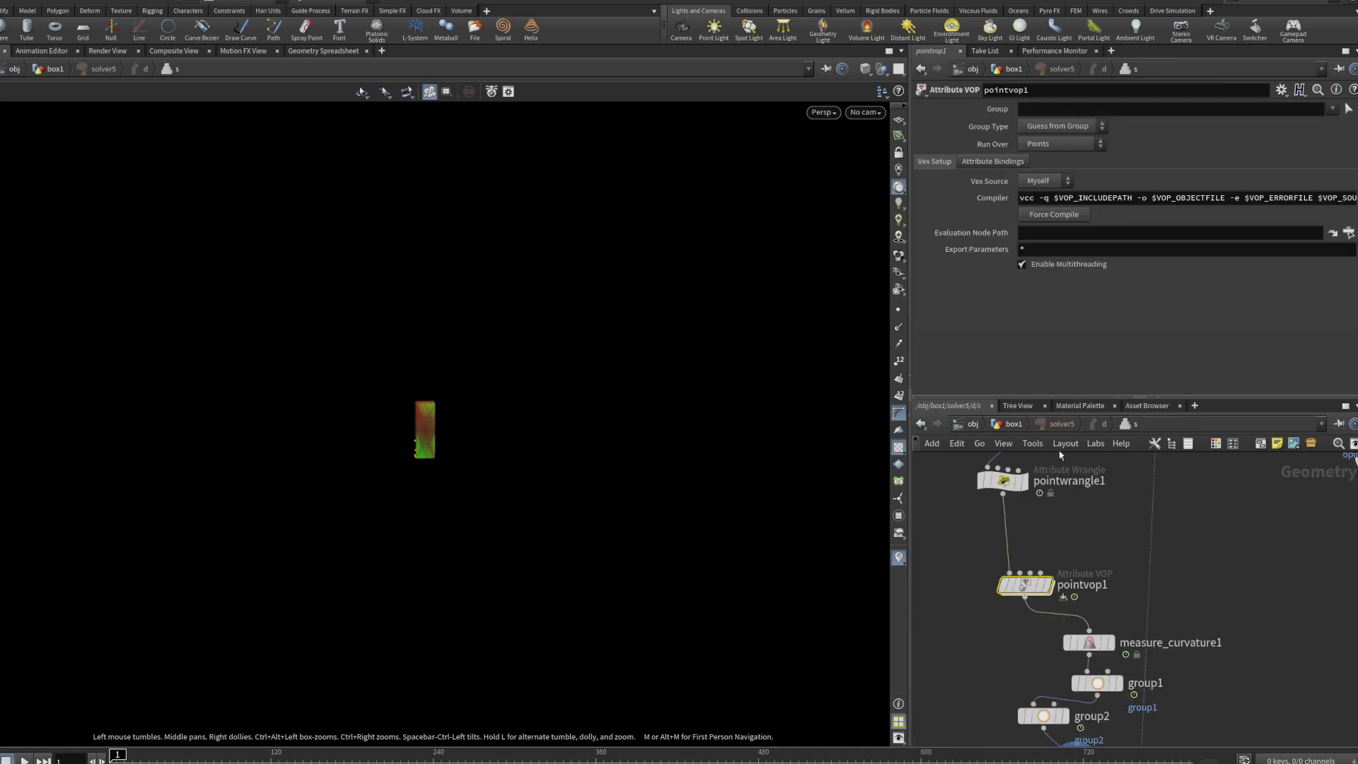
Display the measure_curvature1 node and examine the convexity and concavity colours on the box up close.
scroll(984, 614, "down", 3)
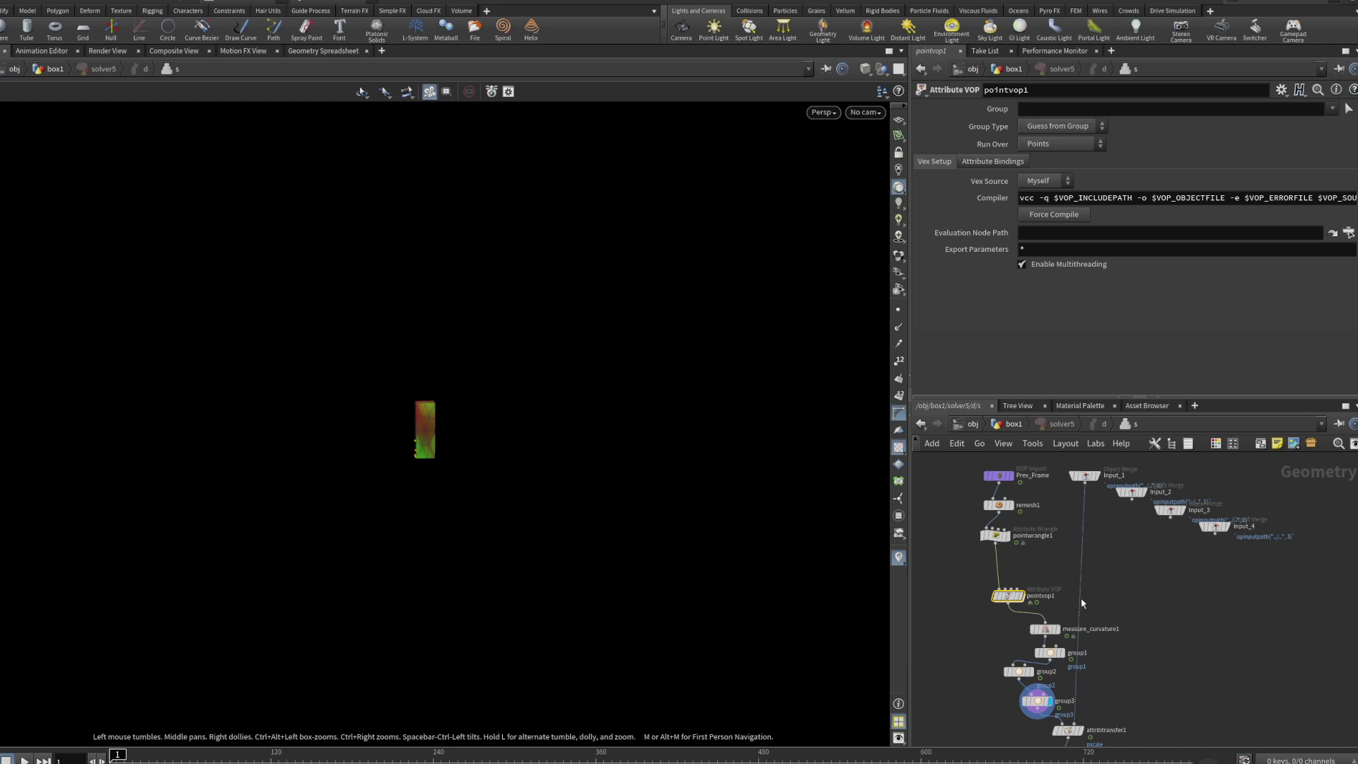
scroll(984, 621, "up", 3)
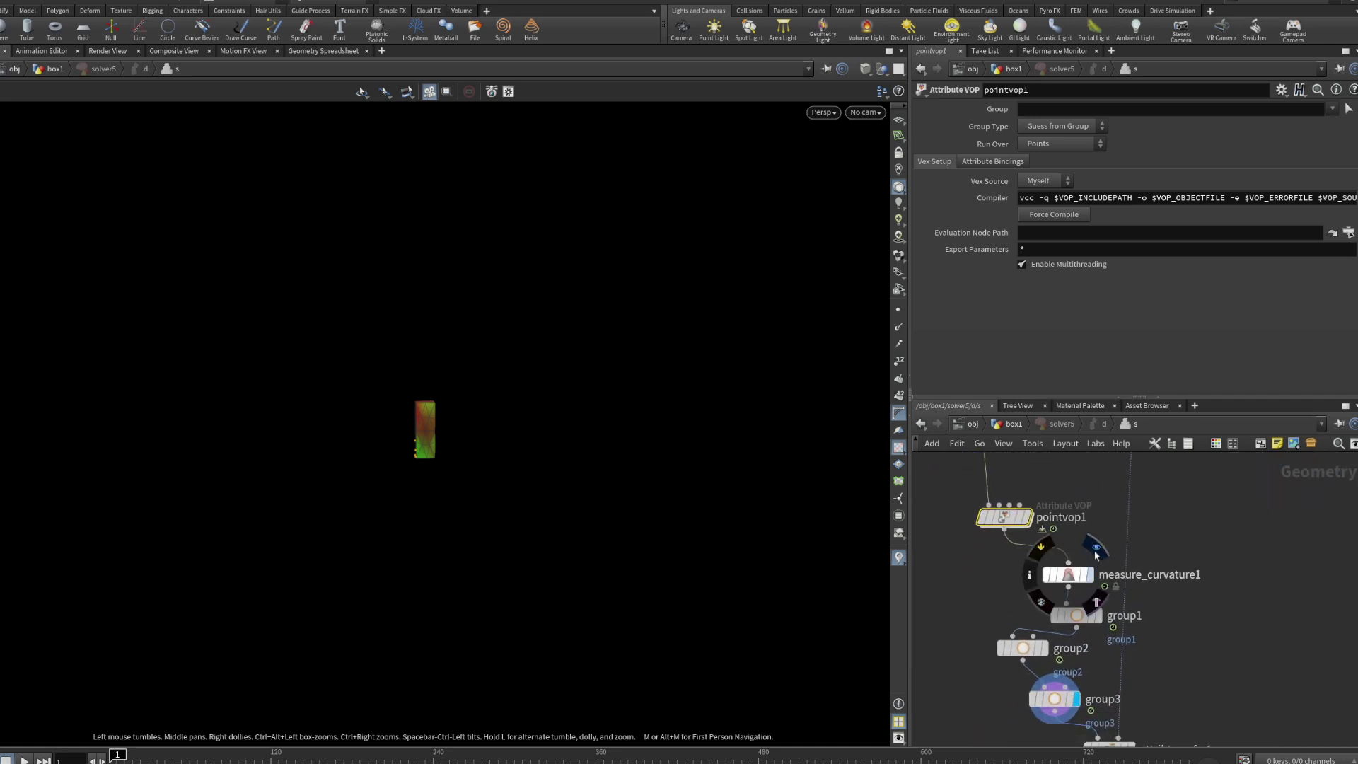
left_click(1073, 577)
scroll(424, 453, "up", 10)
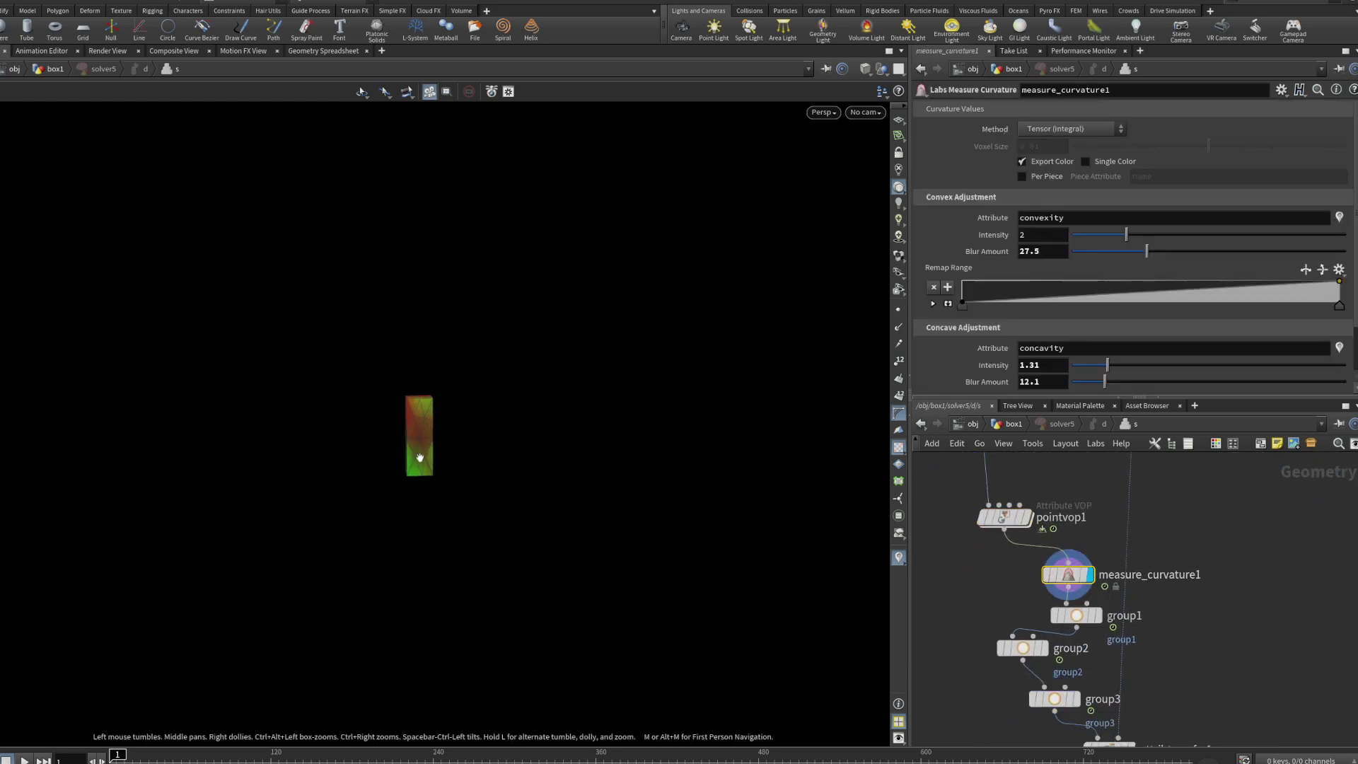
left_click_drag(557, 460, 346, 226)
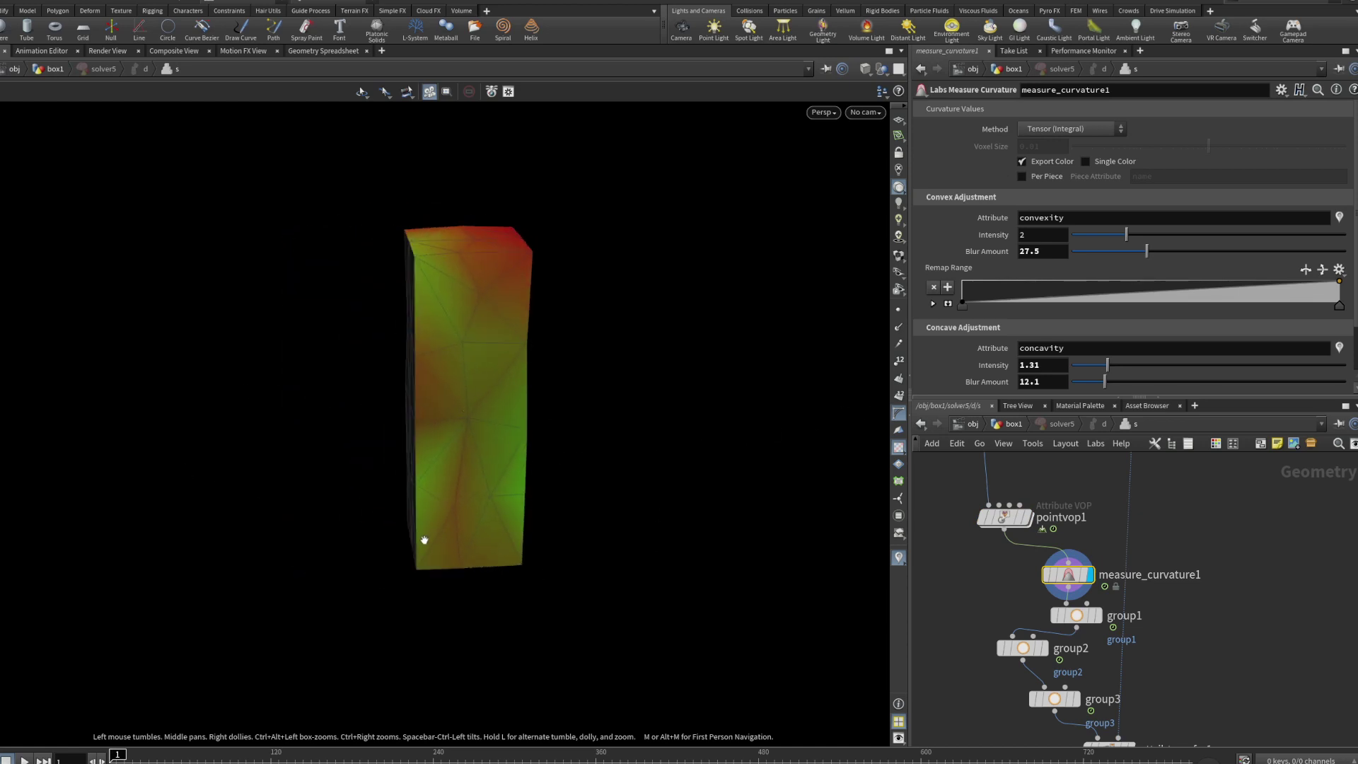
middle_click_drag(478, 505, 465, 539)
Display the group1 node and examine which points of the box it groups from several angles.
mouse_move(1082, 613)
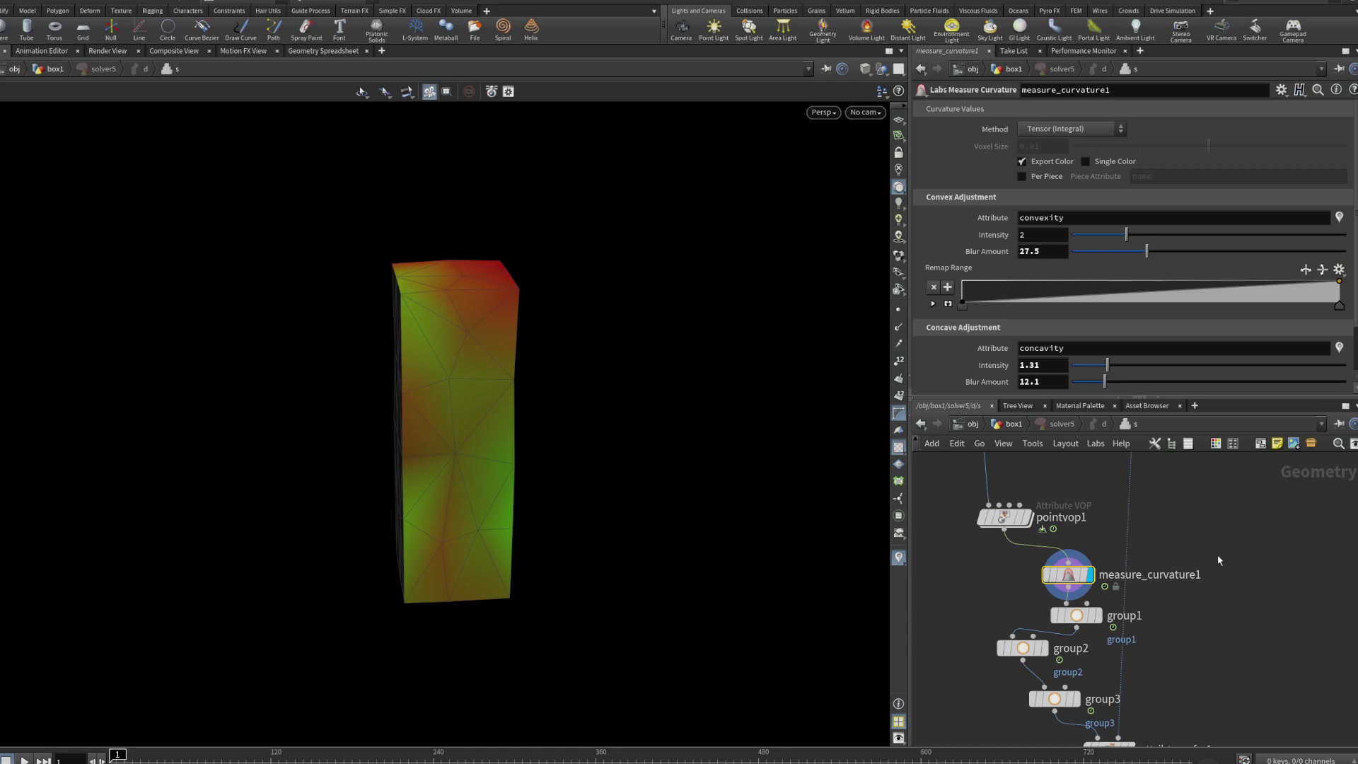
left_click(1076, 614)
left_click(1100, 596)
left_click_drag(728, 531, 885, 664, "alt")
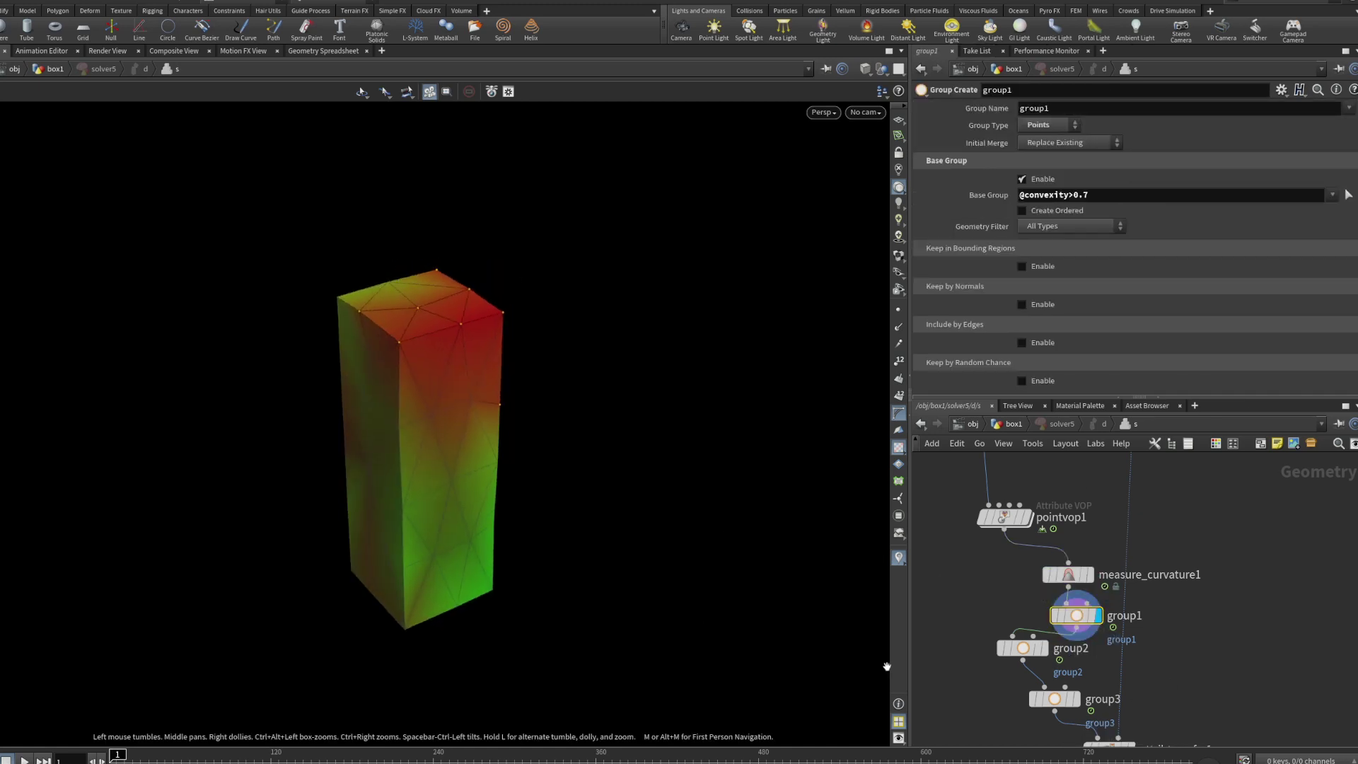
left_click_drag(549, 391, 858, 270)
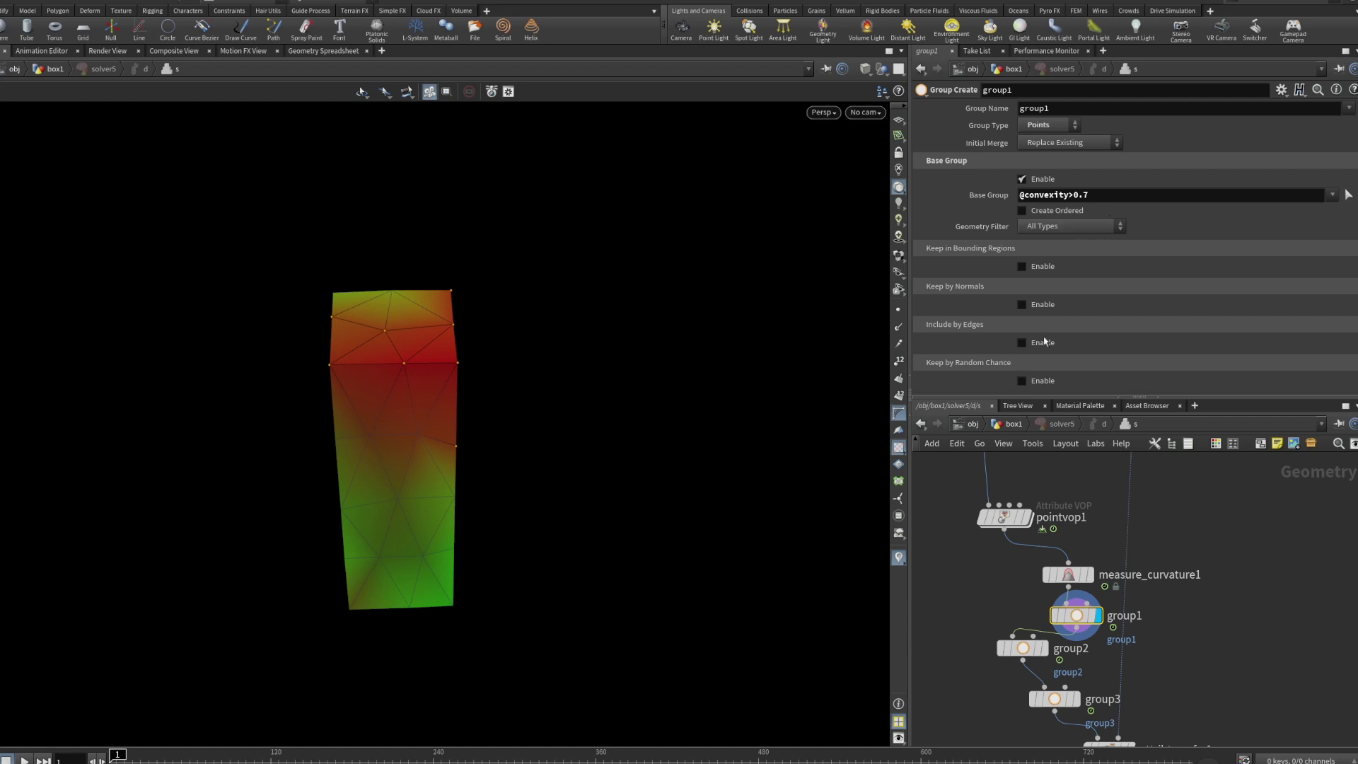
left_click_drag(352, 454, 357, 416)
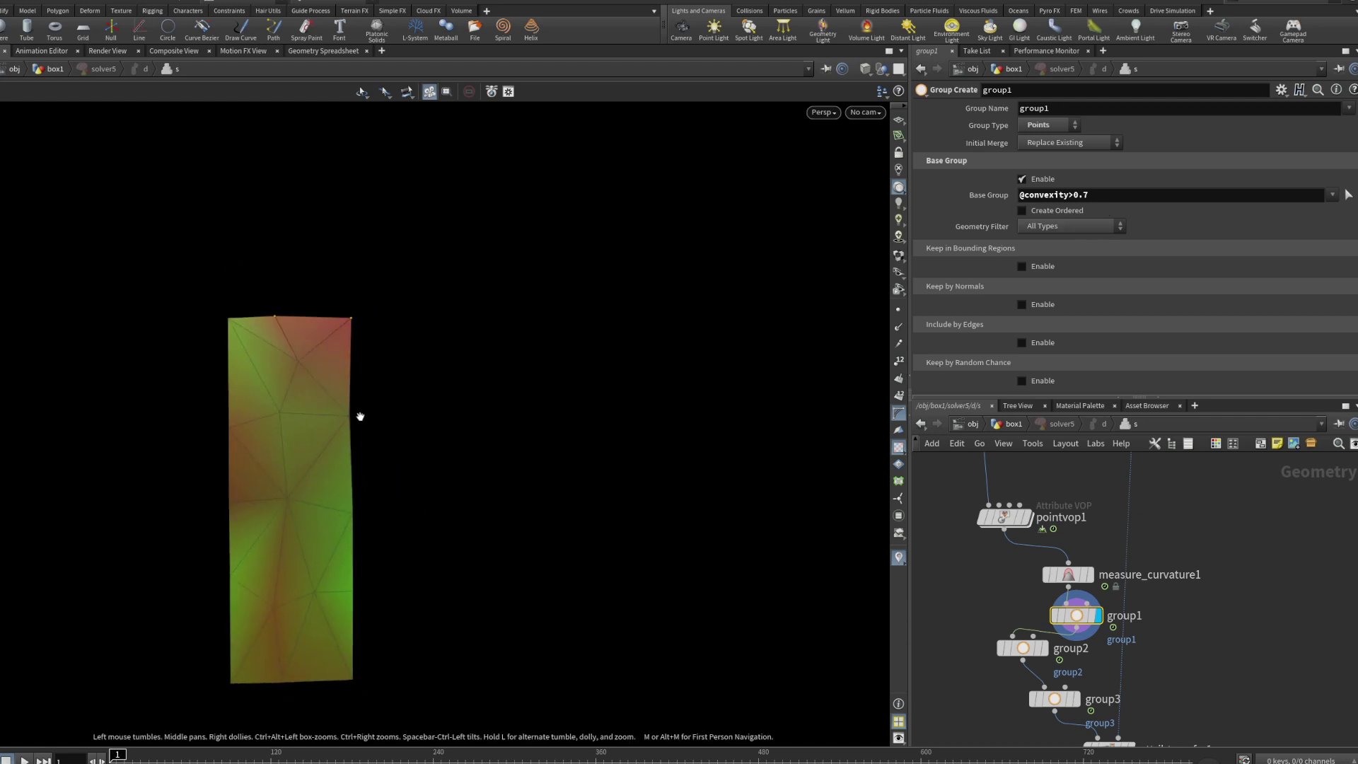
left_click_drag(255, 442, 368, 439)
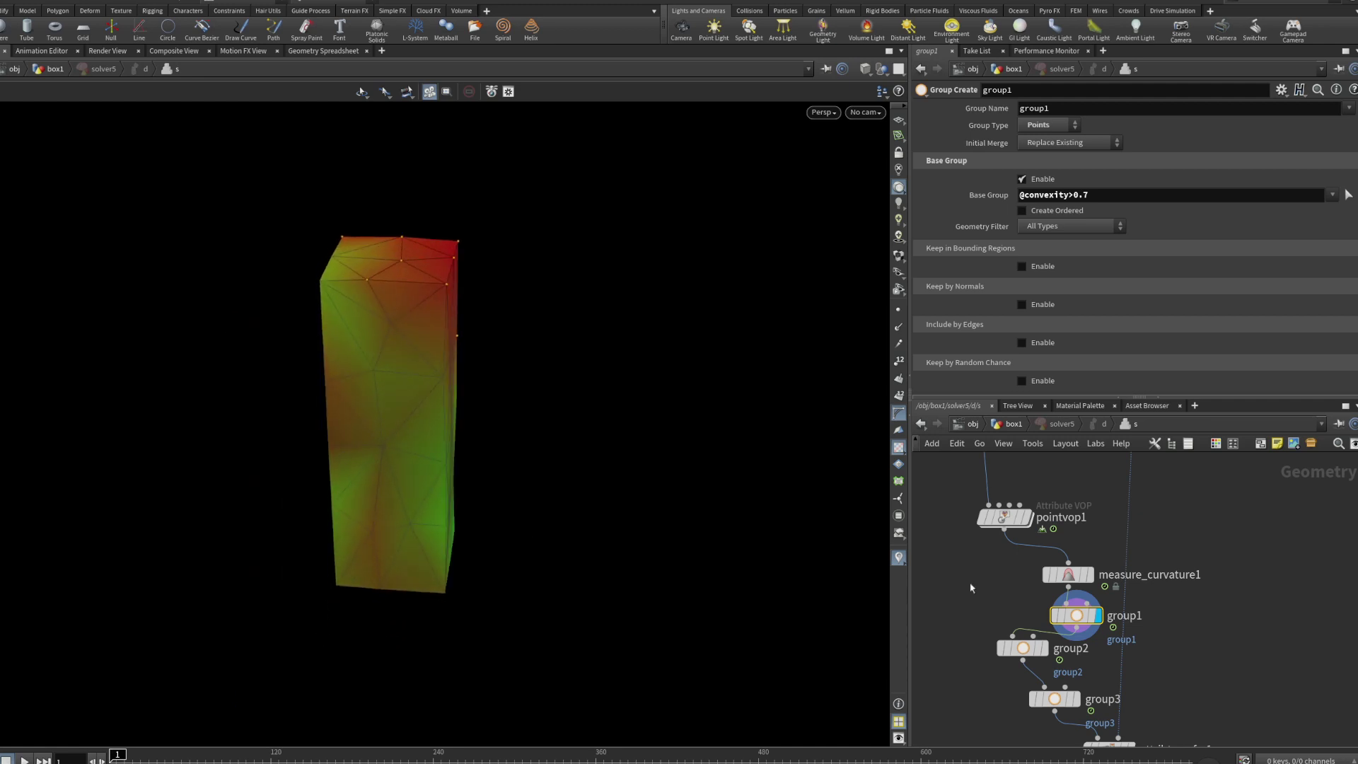
Select attribtransfer1 and move the Input_1 node feeding it down, clear of the other input nodes.
middle_click_drag(1004, 676, 961, 580)
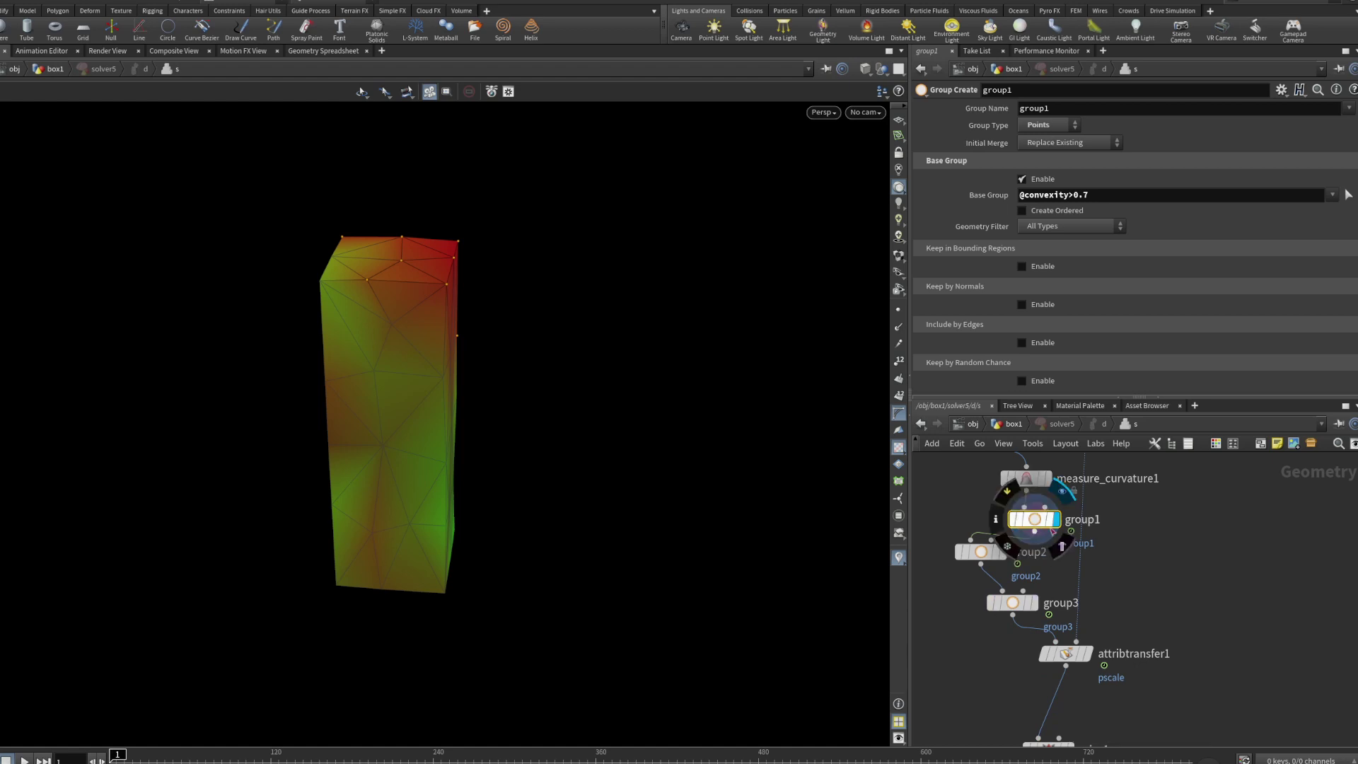
left_click(1066, 655)
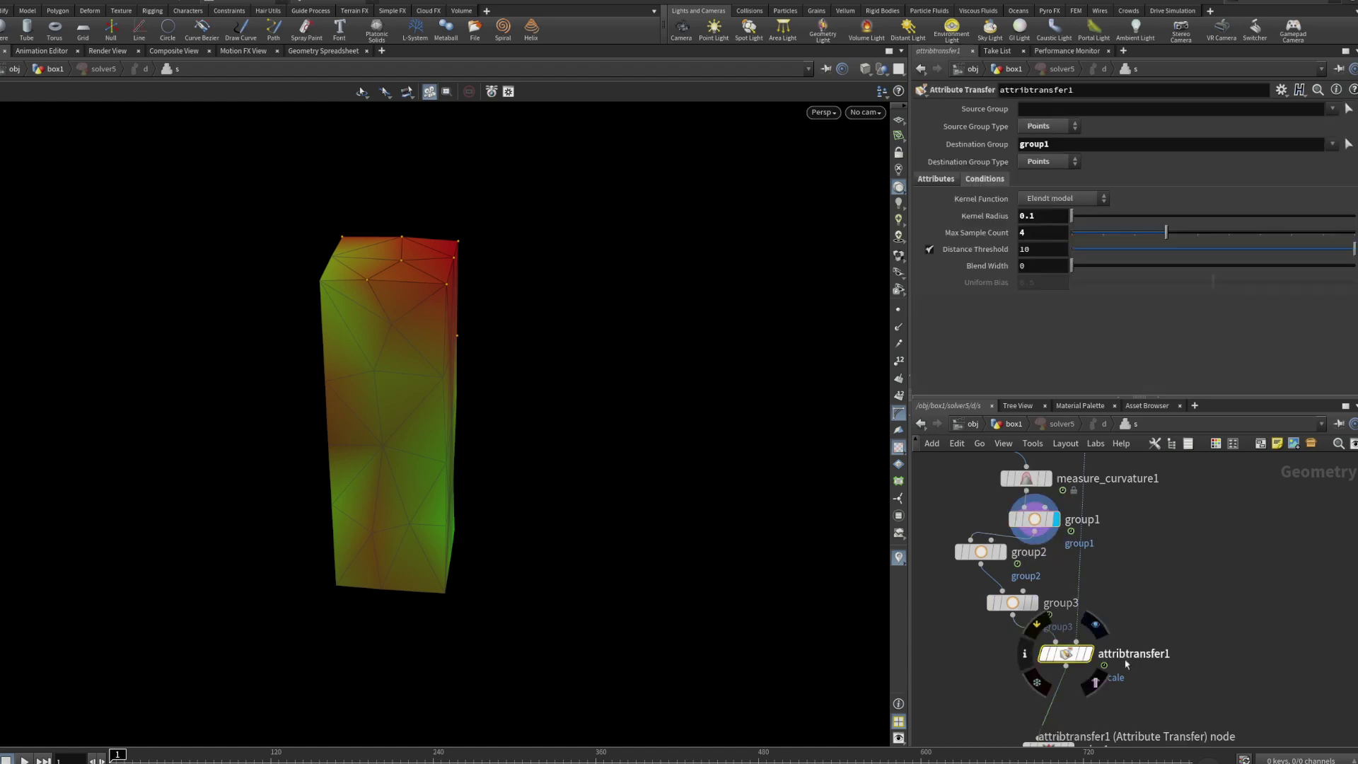
scroll(1132, 580, "down", 2)
middle_click_drag(1155, 520, 1111, 607)
scroll(1106, 575, "down", 2)
scroll(1074, 467, "up", 2)
left_click_drag(1074, 466, 1078, 527)
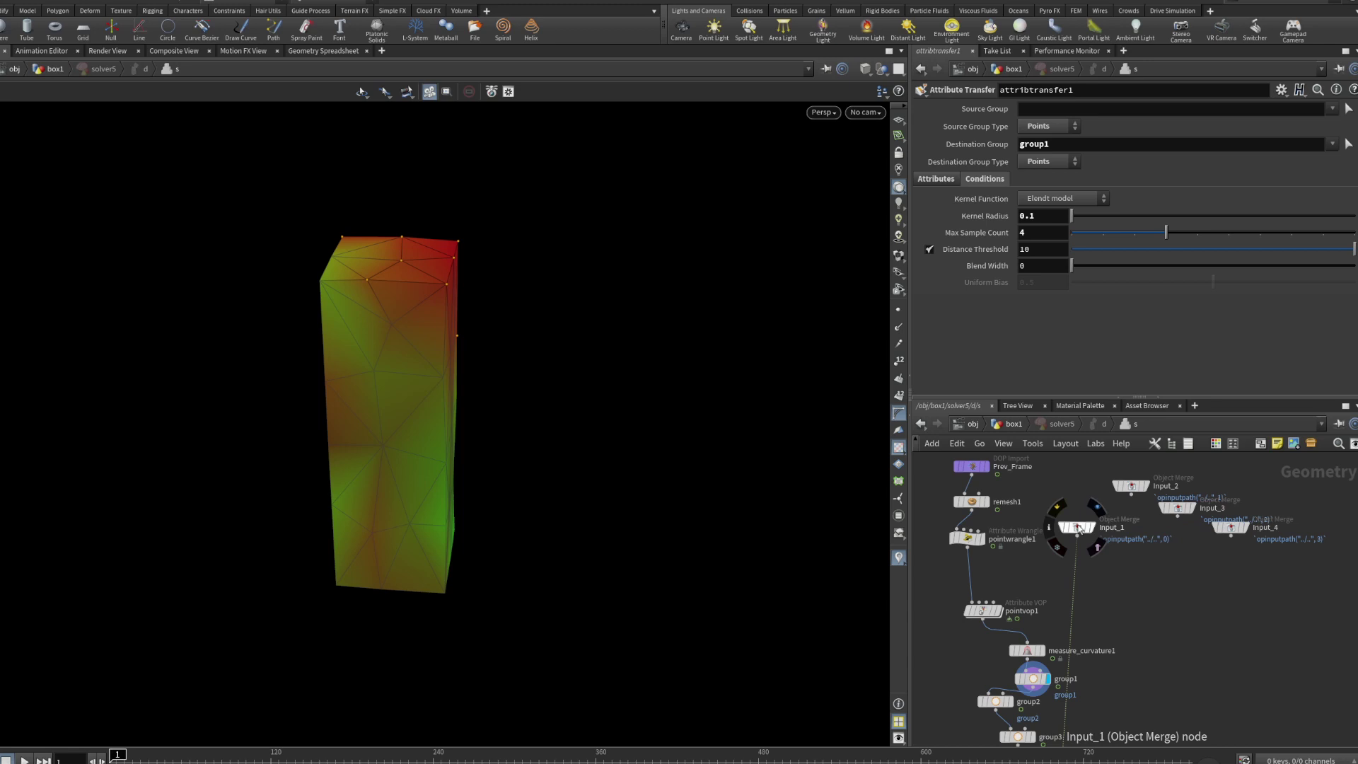
Review the attributes that attribtransfer1 transfers, and move the node slightly closer to relax1.
scroll(1004, 517, "down", 3)
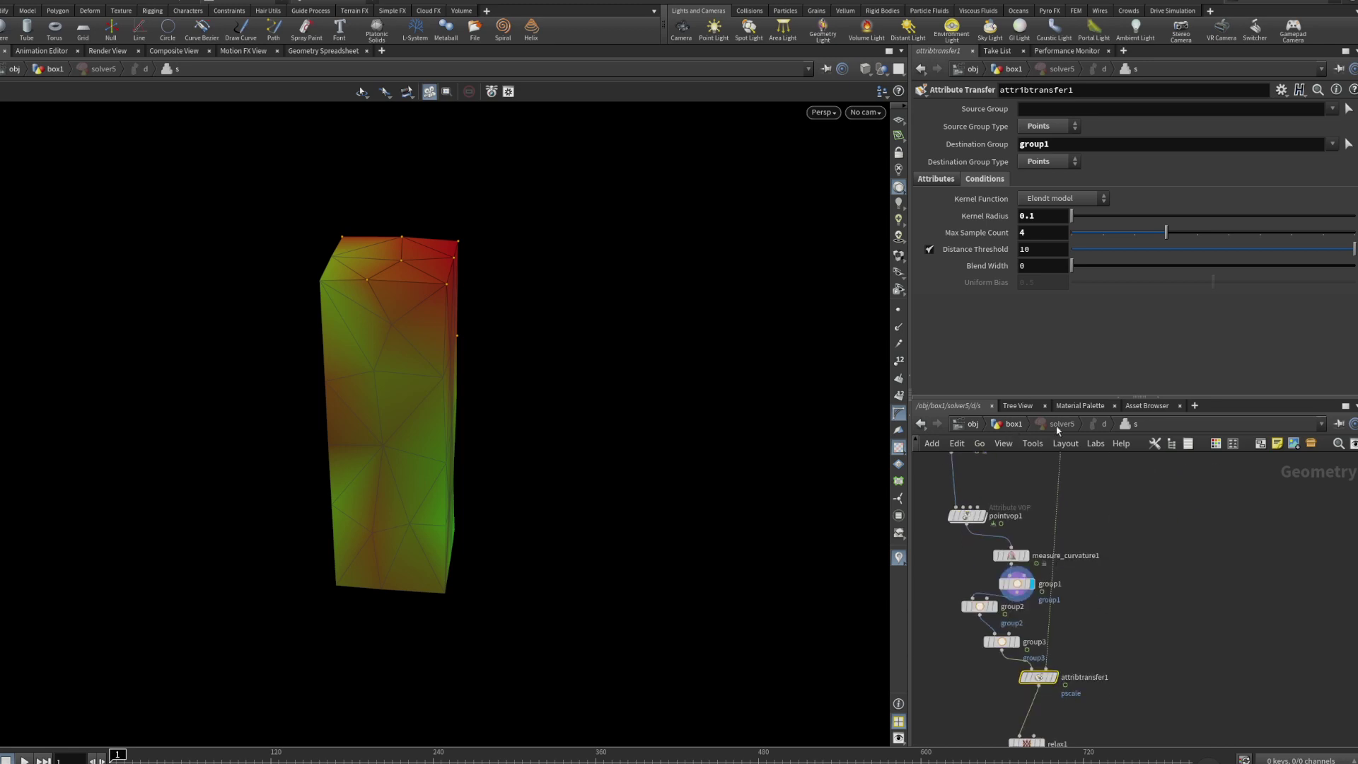
scroll(1141, 626, "up", 3)
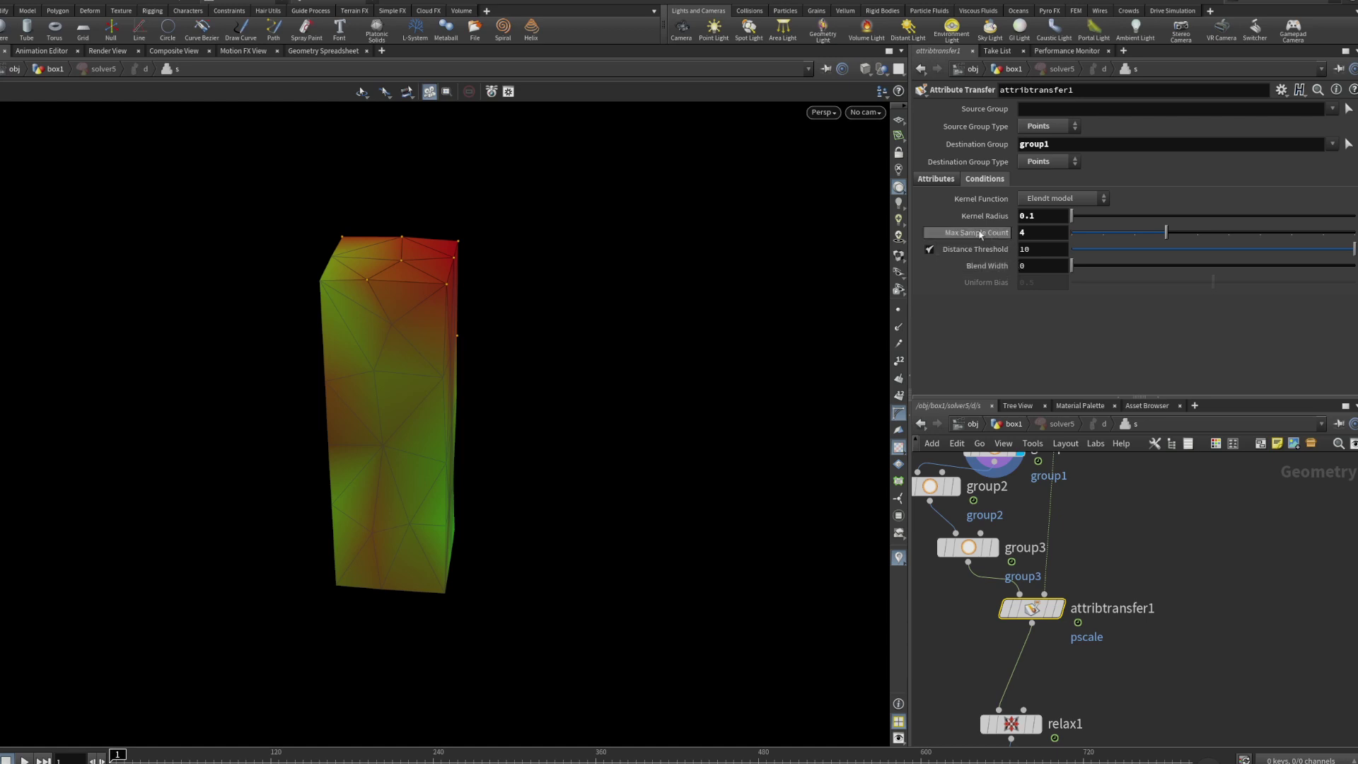
left_click(935, 179)
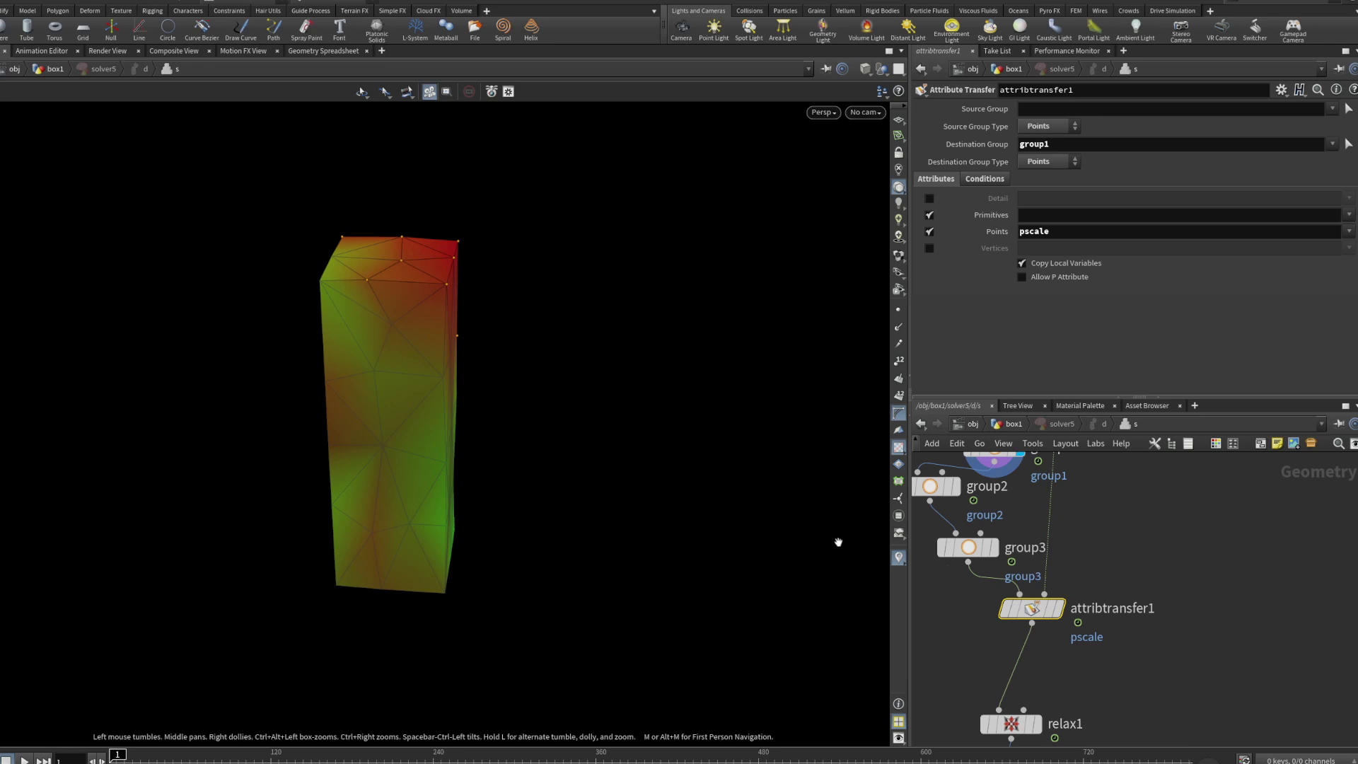
mouse_move(997, 552)
middle_click_drag(1146, 684, 1143, 622)
left_click_drag(1046, 553, 1038, 578)
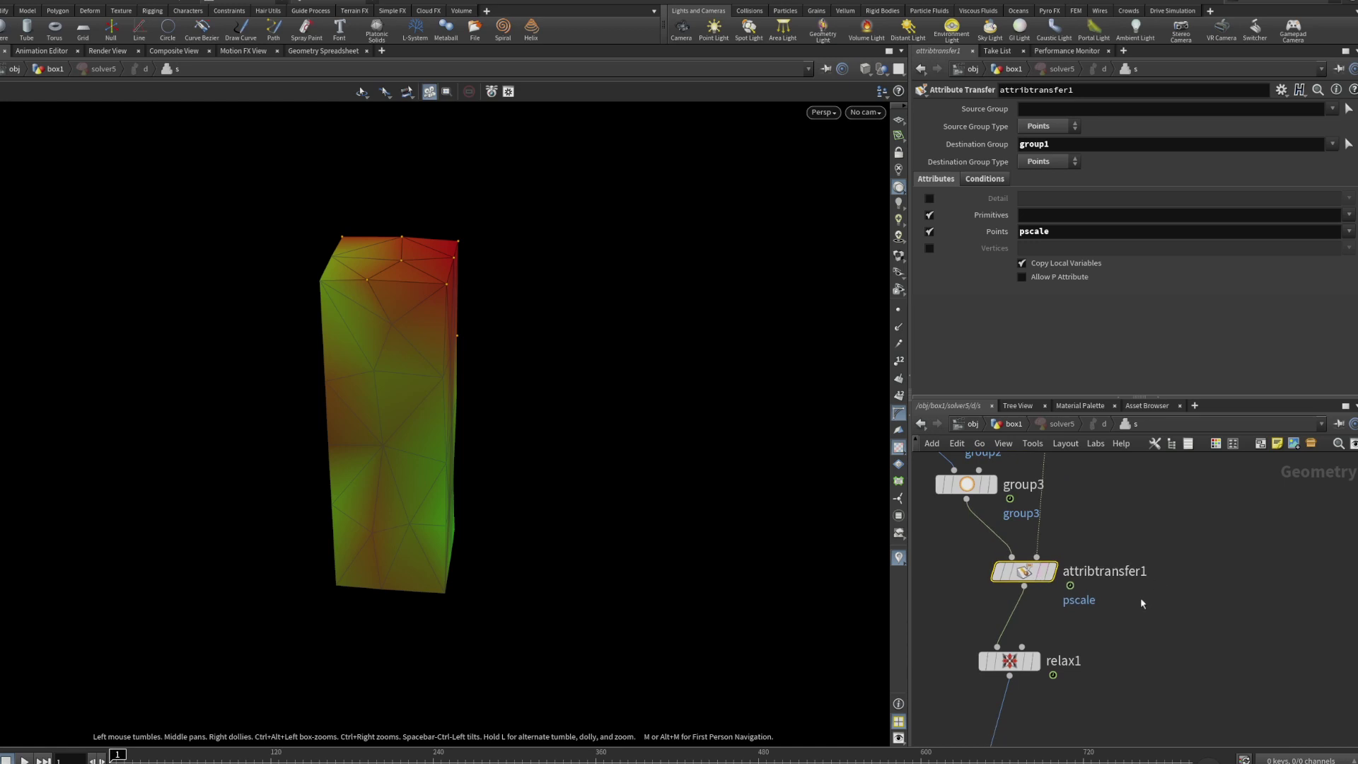
Select relax1 and review its Point Relax iteration and point radius settings.
middle_click_drag(1124, 649, 1123, 604)
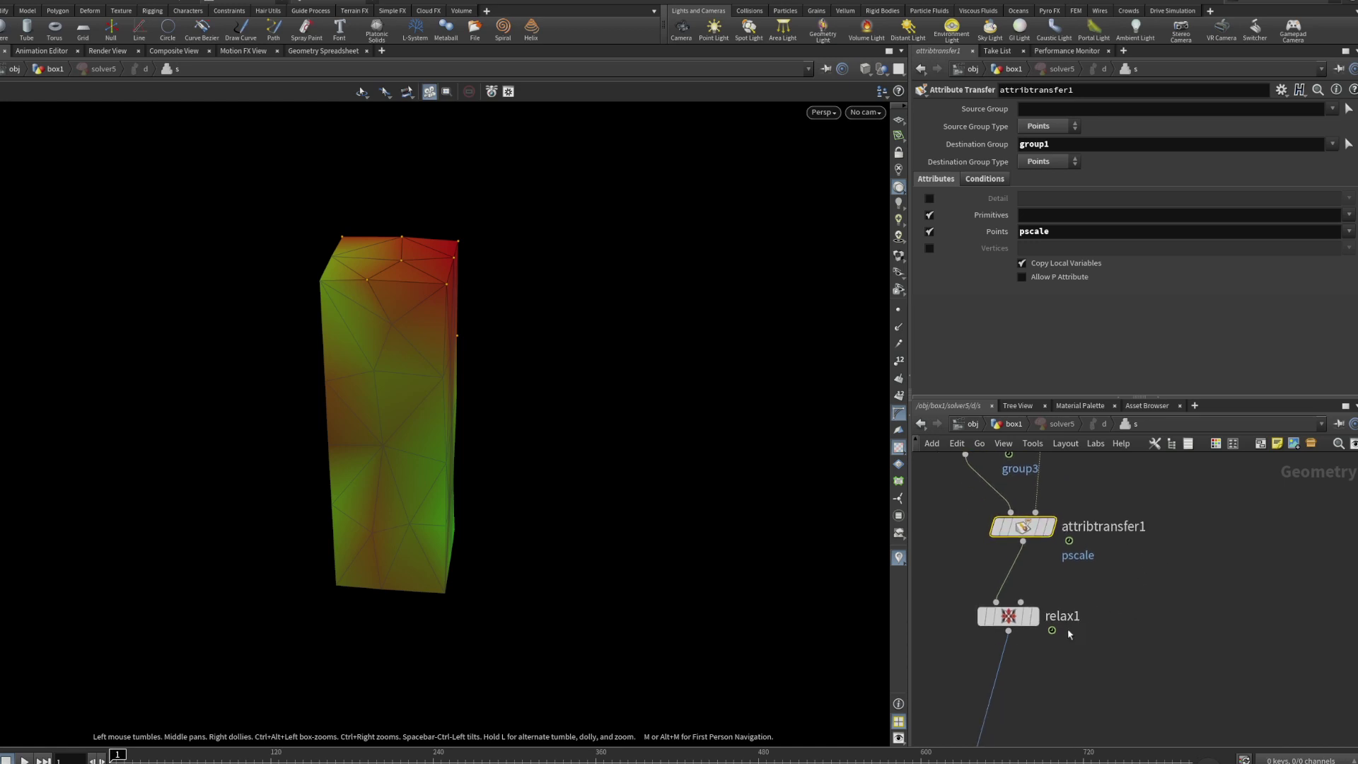
left_click(1009, 616)
middle_click_drag(1097, 645, 1095, 612)
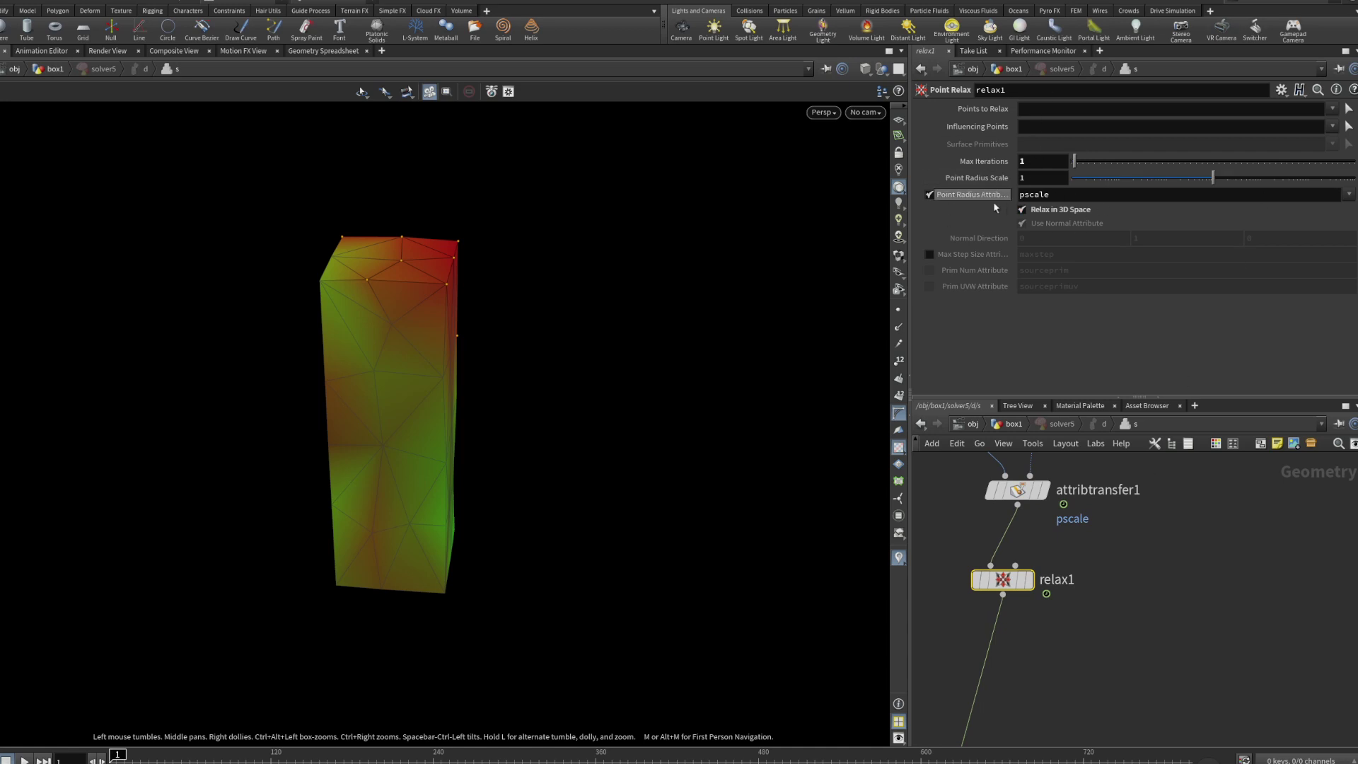
Review the smooth1 settings and display the solver network's OUT node to examine the smoothed result.
middle_click_drag(1088, 673, 1097, 536)
key("Down")
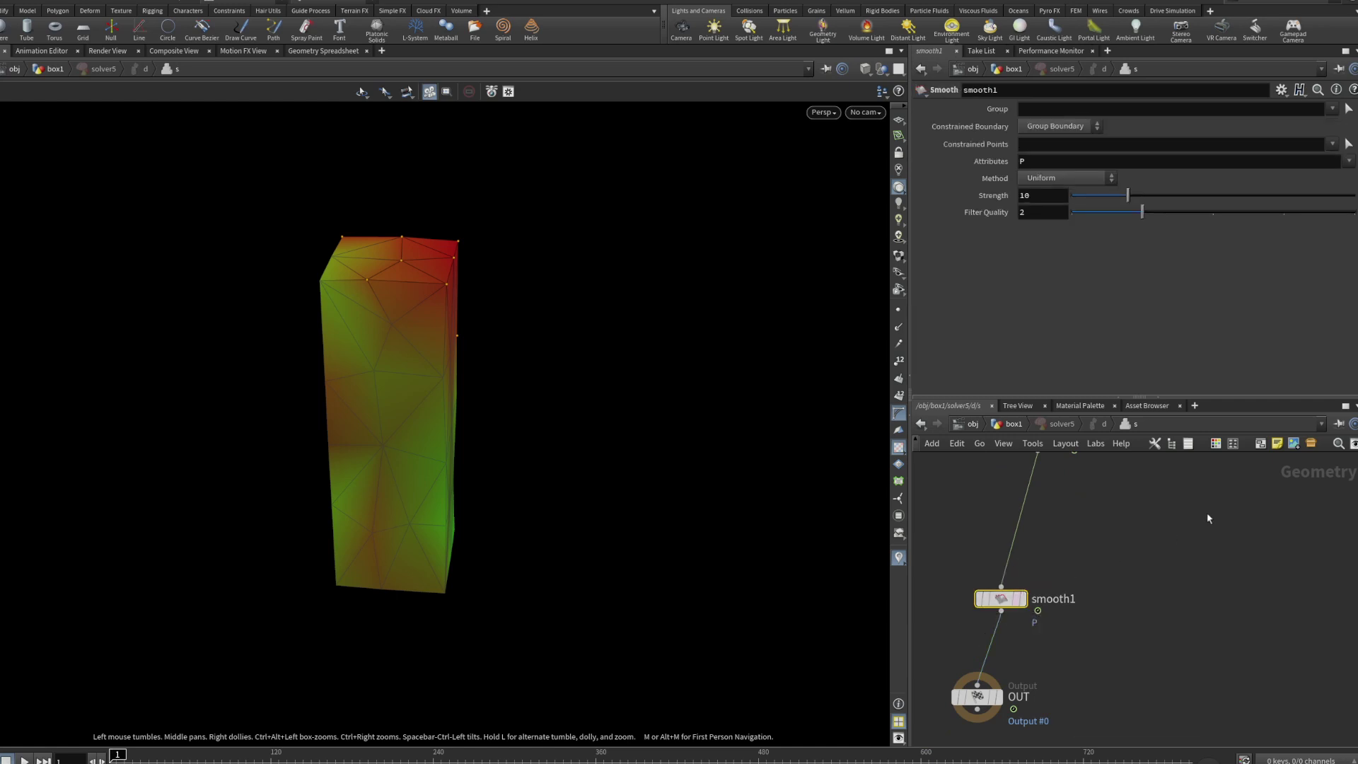
left_click(997, 698)
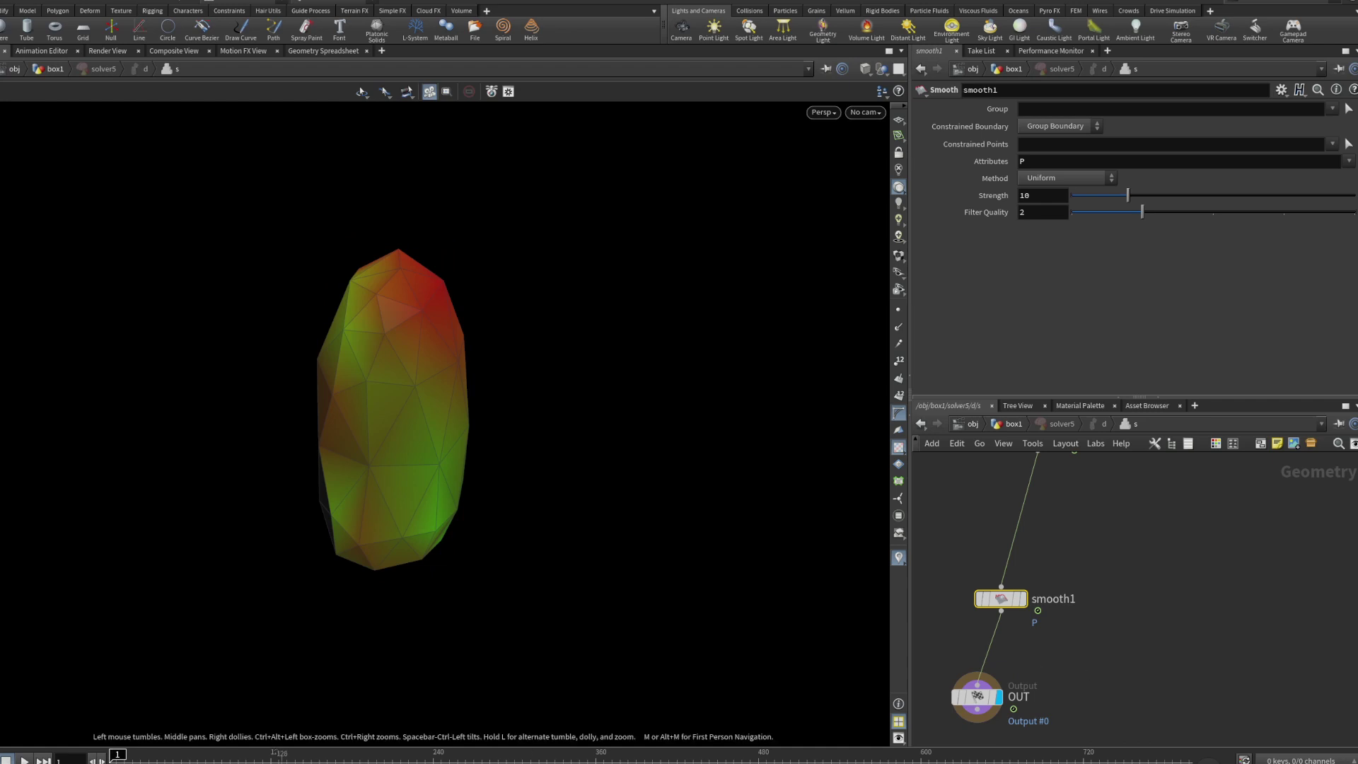
left_click_drag(437, 509, 439, 515)
Return to the box1 network and inspect the grid6 and box10 source geometry nodes.
left_click(1000, 426)
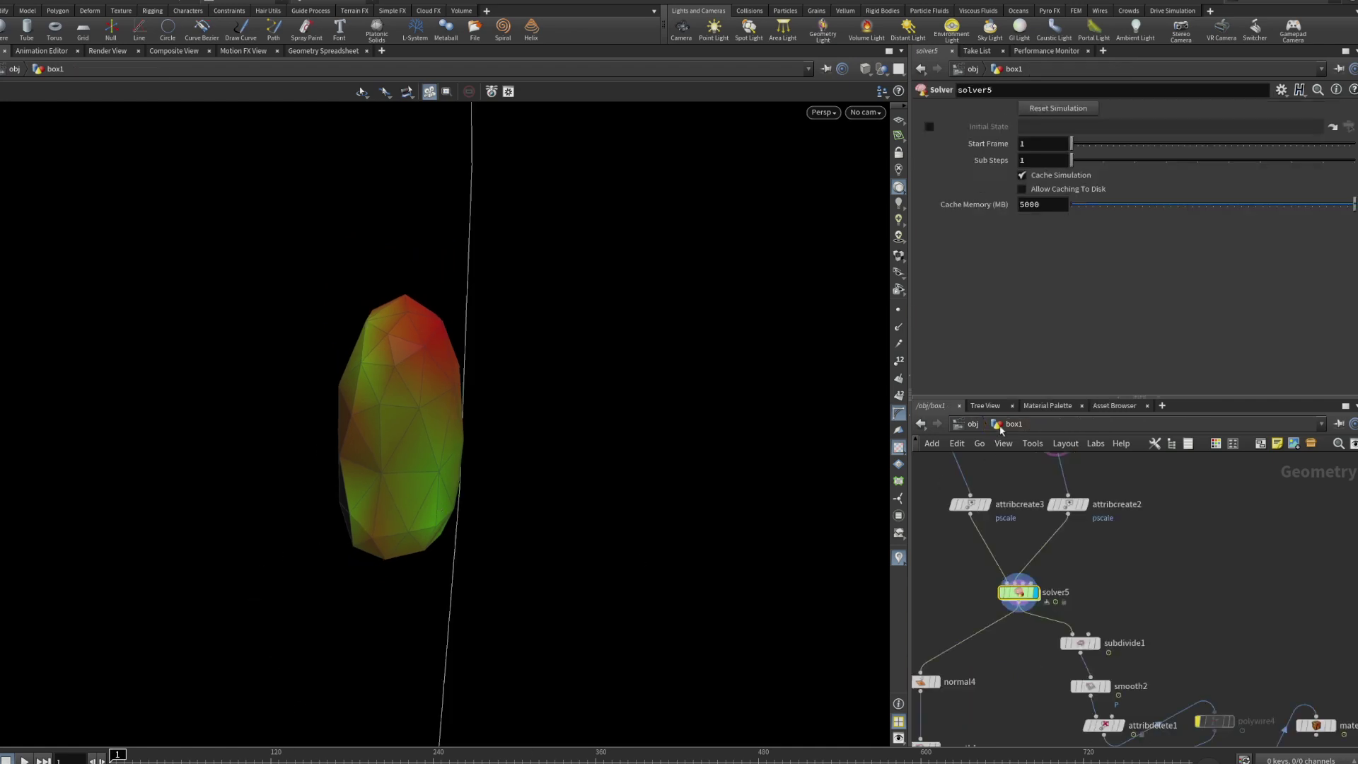
middle_click_drag(1088, 558, 1087, 647)
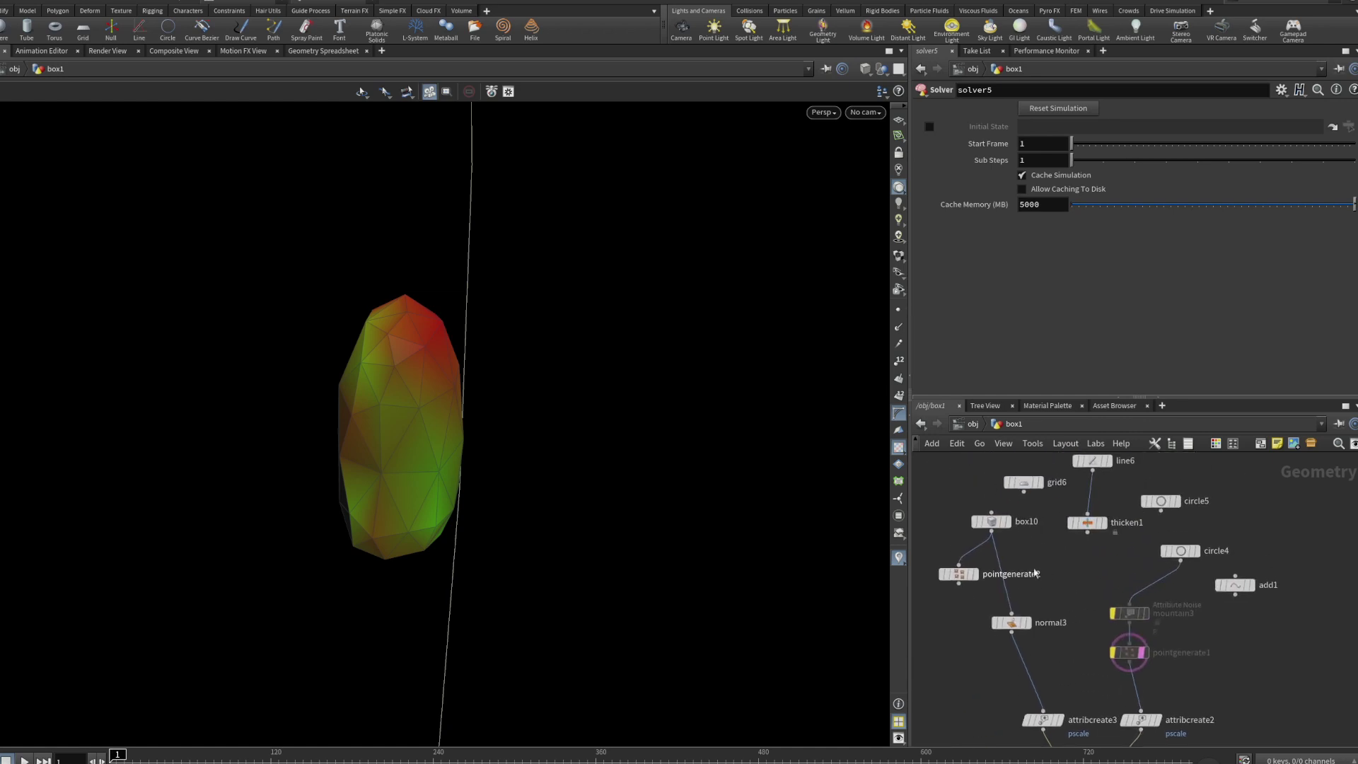
mouse_move(992, 522)
left_mouse_down()
mouse_move(1008, 523)
mouse_move(995, 523)
left_mouse_up()
middle_click_drag(1033, 566, 1020, 619)
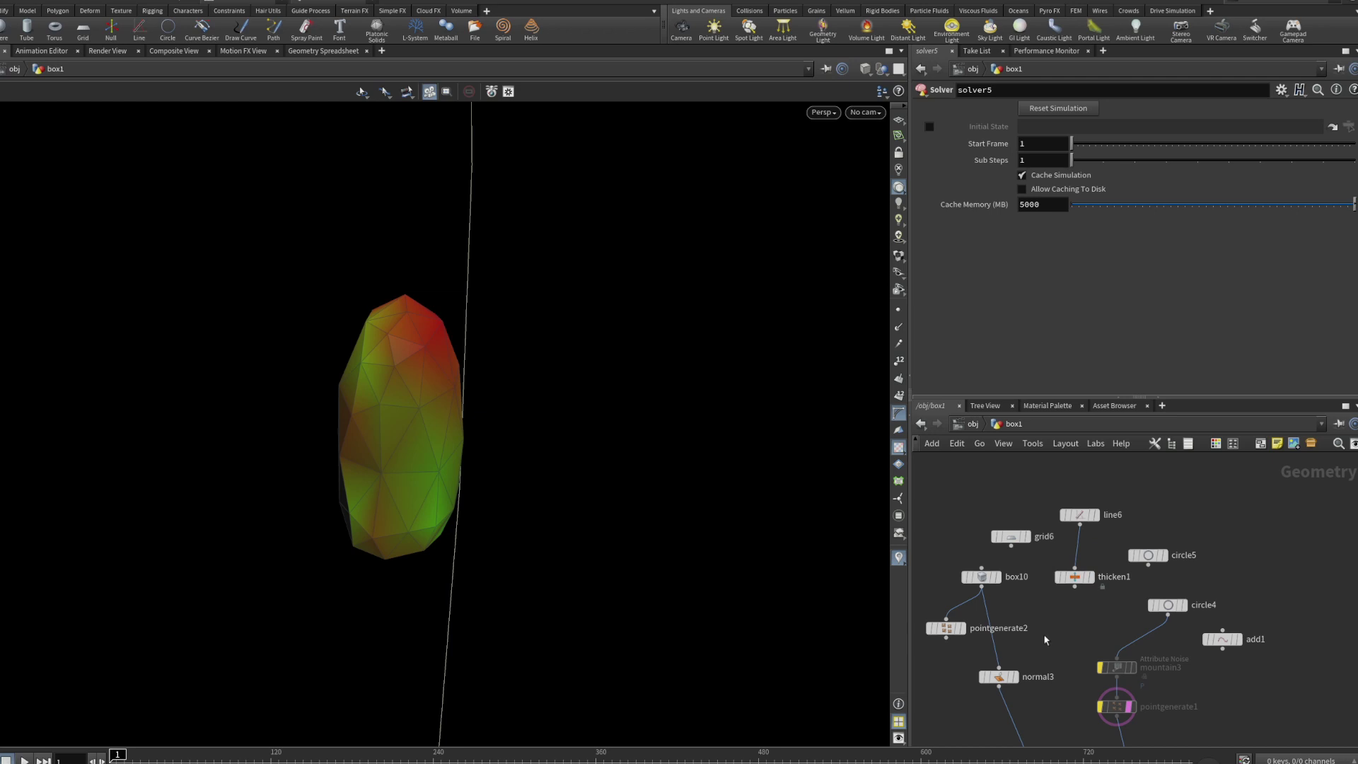
left_click(1011, 537)
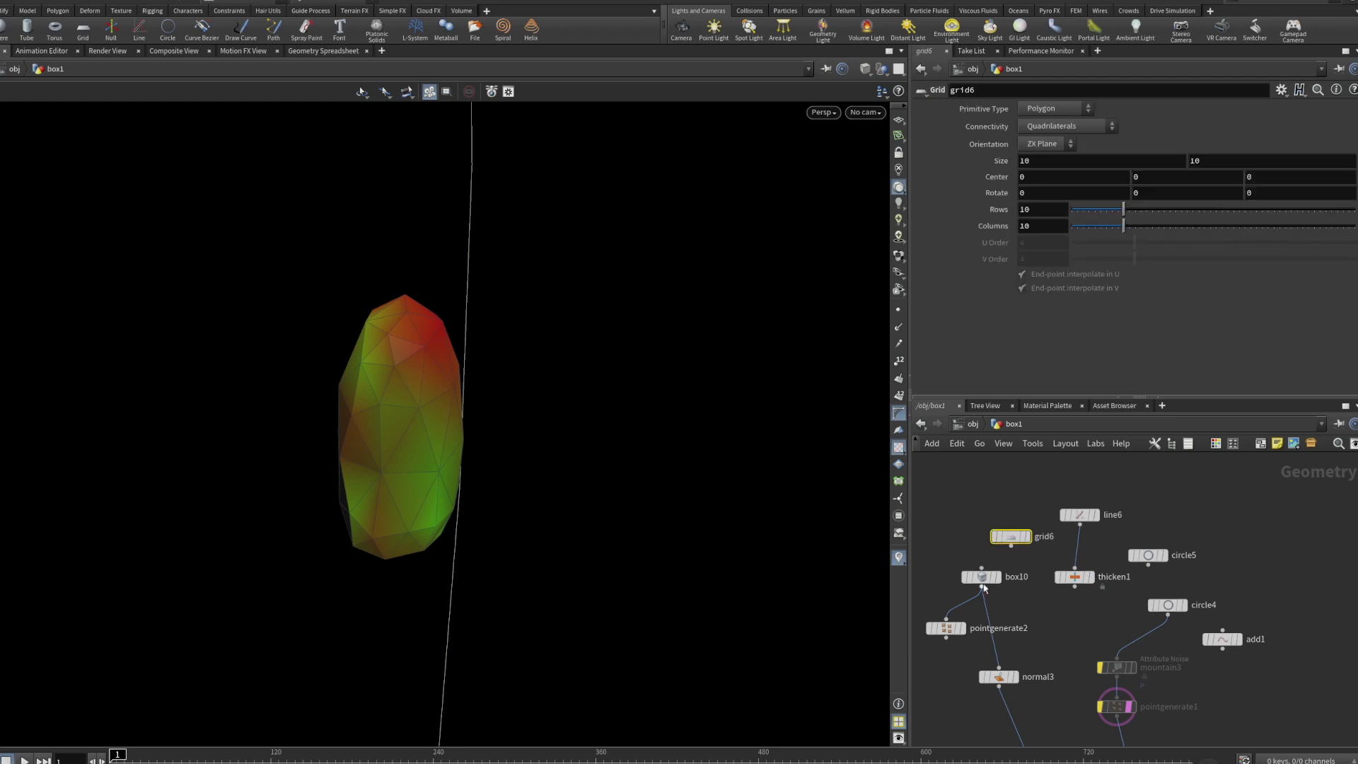
left_click(981, 577)
Turn off the template display of the bypassed pointgenerate1 node below circle4.
middle_click_drag(1037, 675, 1025, 611)
scroll(1025, 612, "down", 3)
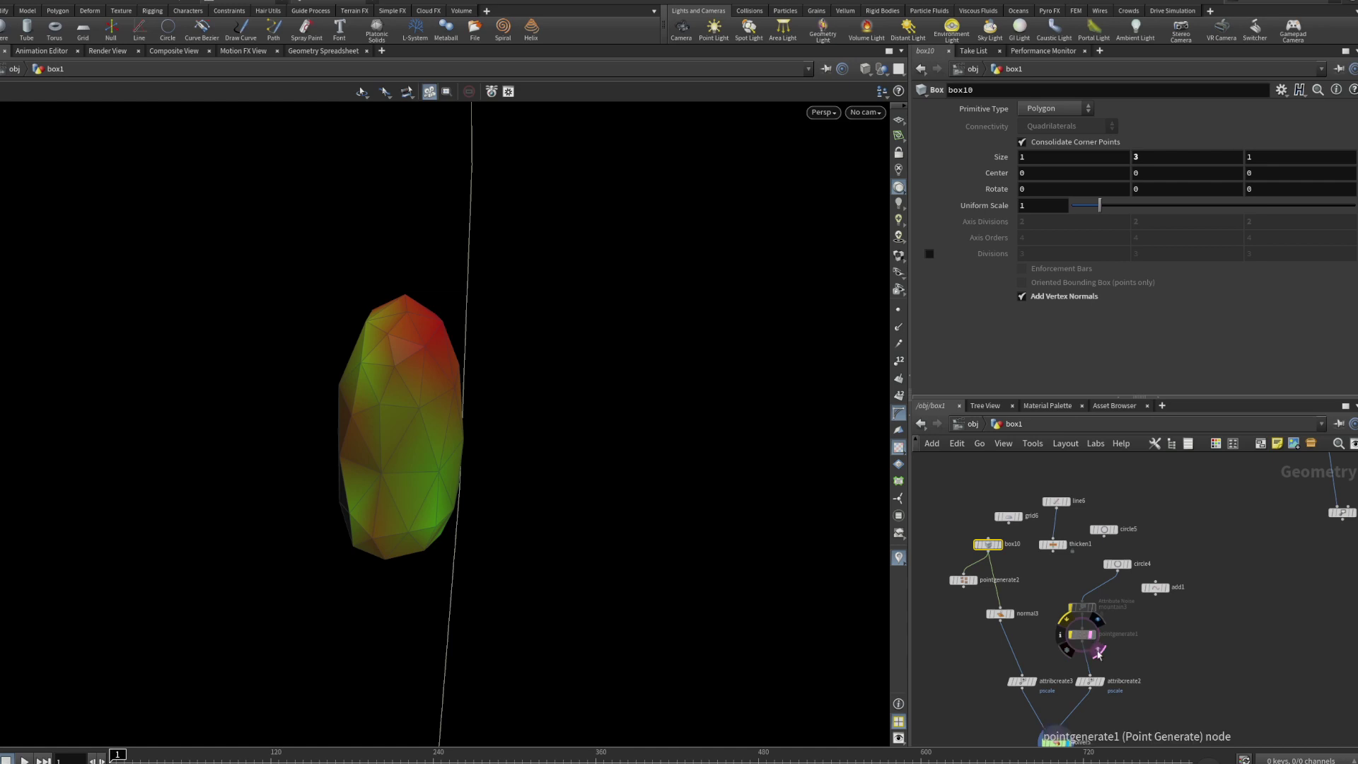
left_click(1105, 652)
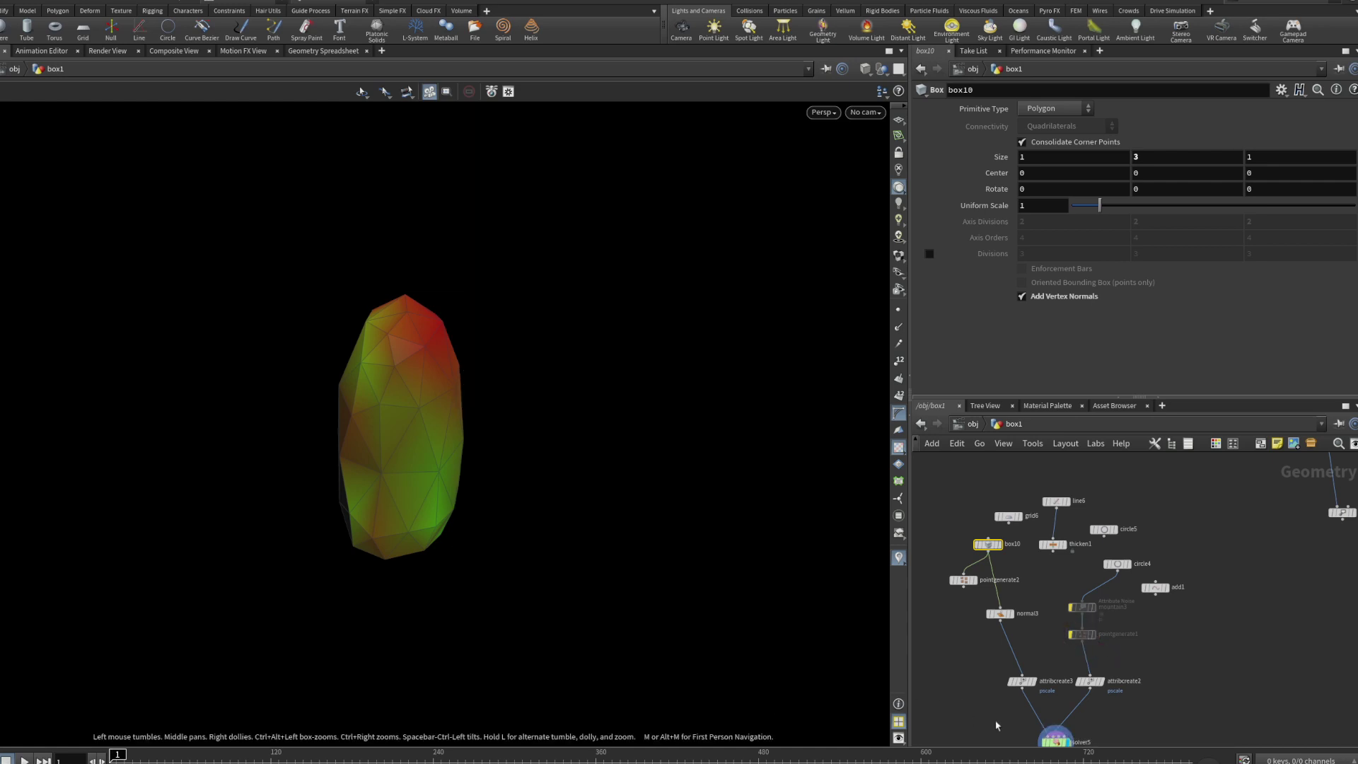
Play the solver5 growth simulation from frame 1 and stop it at about frame 55.
middle_click_drag(996, 725, 985, 642)
scroll(990, 647, "up", 3)
scroll(1048, 685, "up", 1)
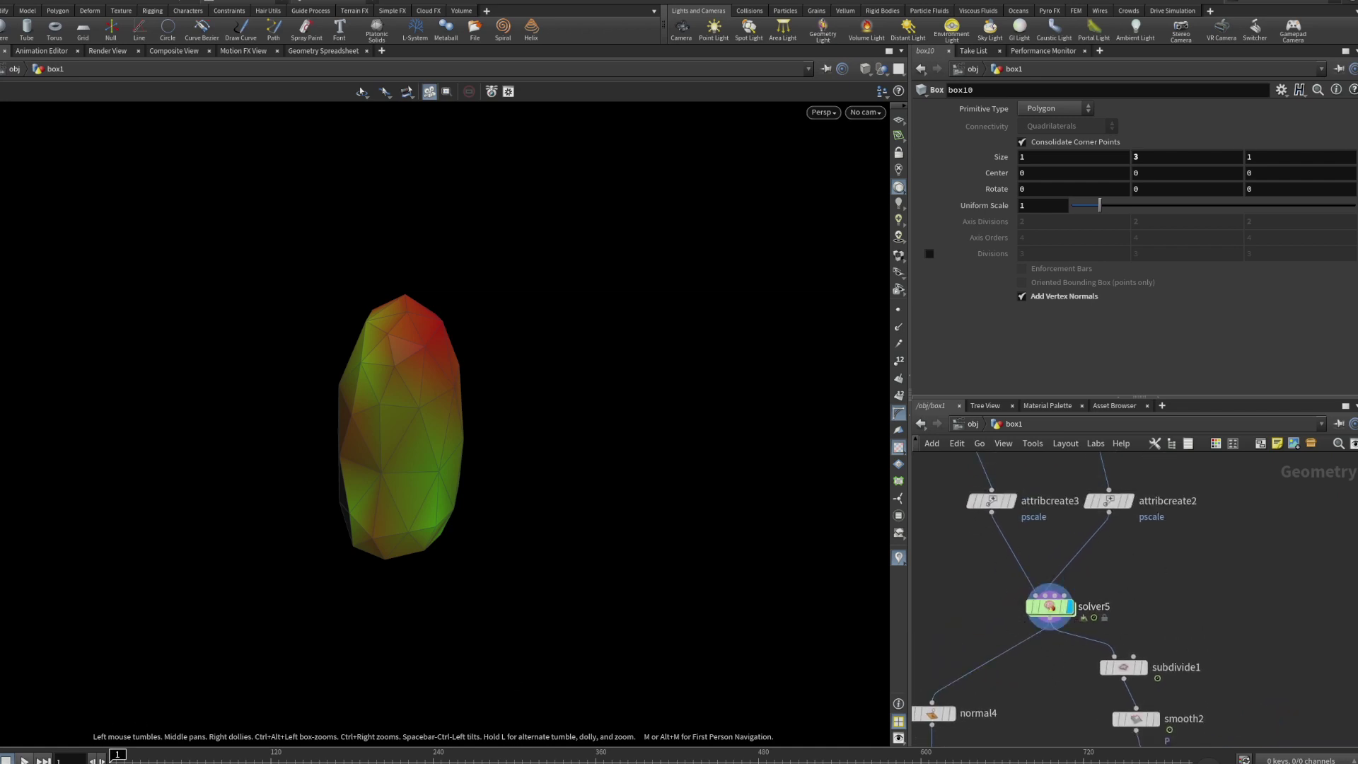
left_click(24, 759)
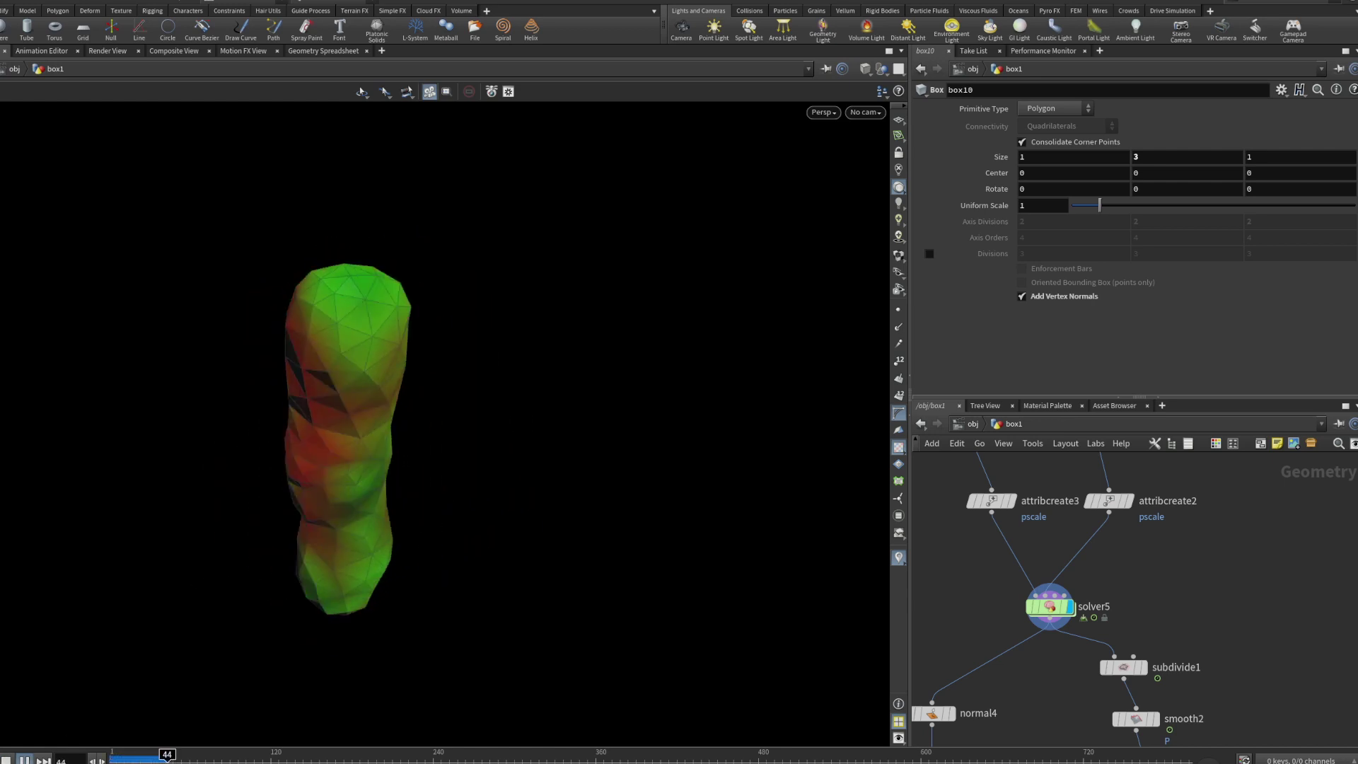
left_click(24, 760)
Open the solver5 network, display the group1 node and examine its grouped points on the grown shape.
double_click(1034, 605)
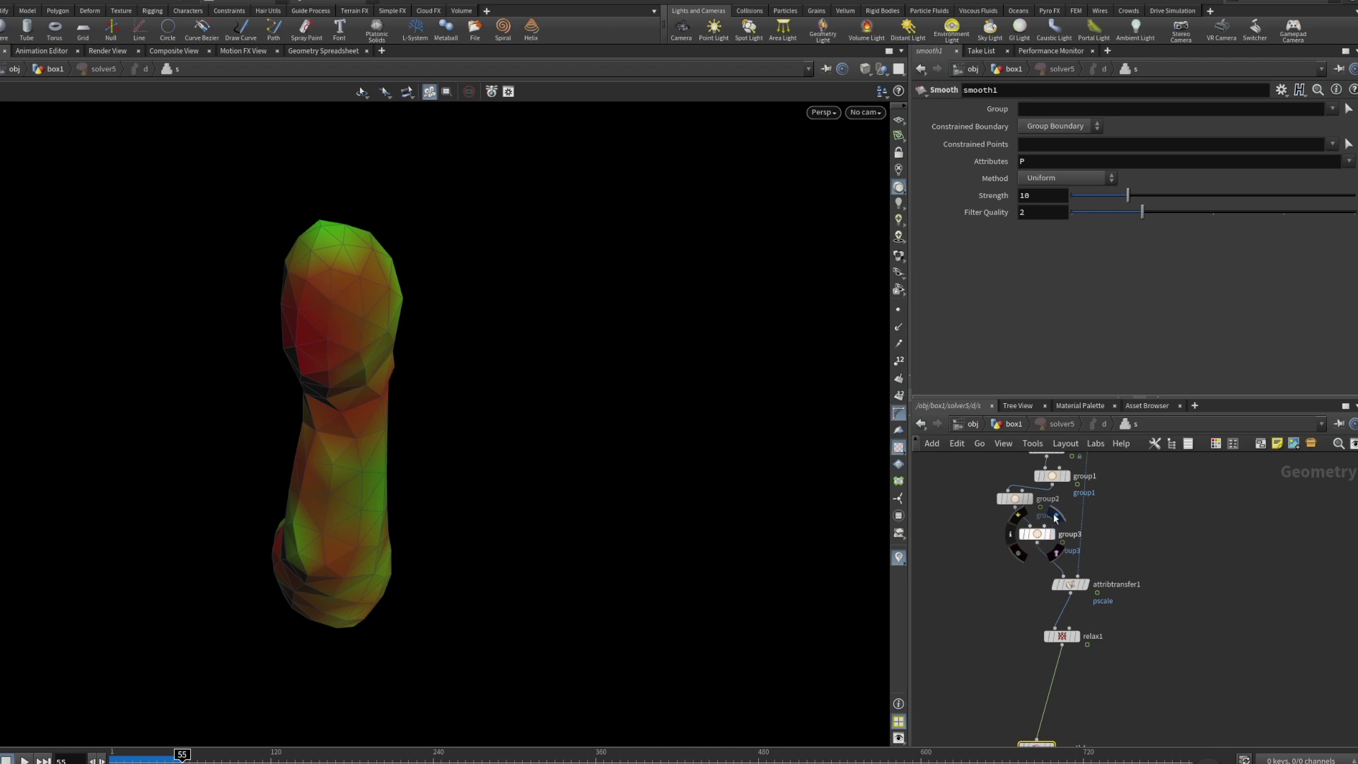
scroll(1054, 548, "up", 3)
left_click(1053, 545)
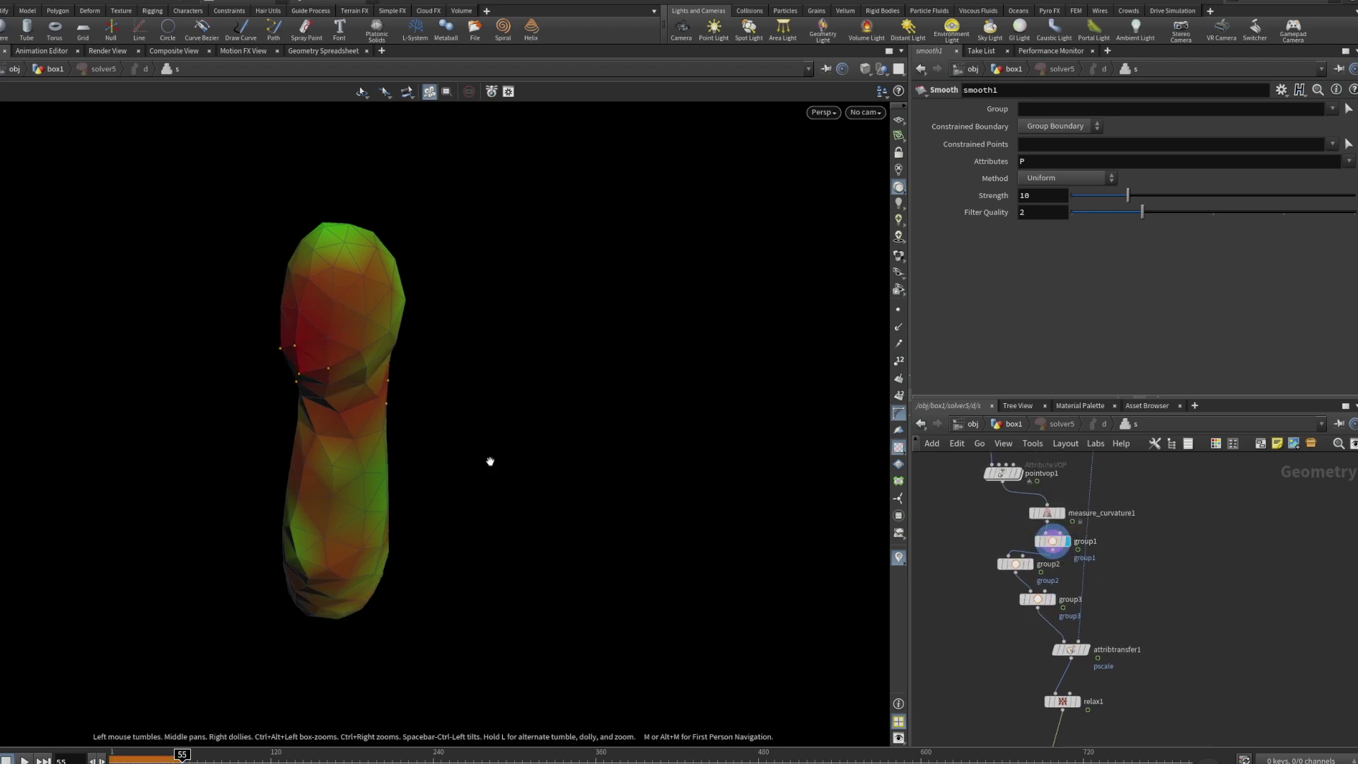
left_click_drag(488, 460, 404, 466)
scroll(404, 466, "down", 2)
Rewind to frame 1 and play the simulation with group1 displayed, stopping at frame 236.
left_click_drag(182, 756, 111, 756)
left_click(24, 760)
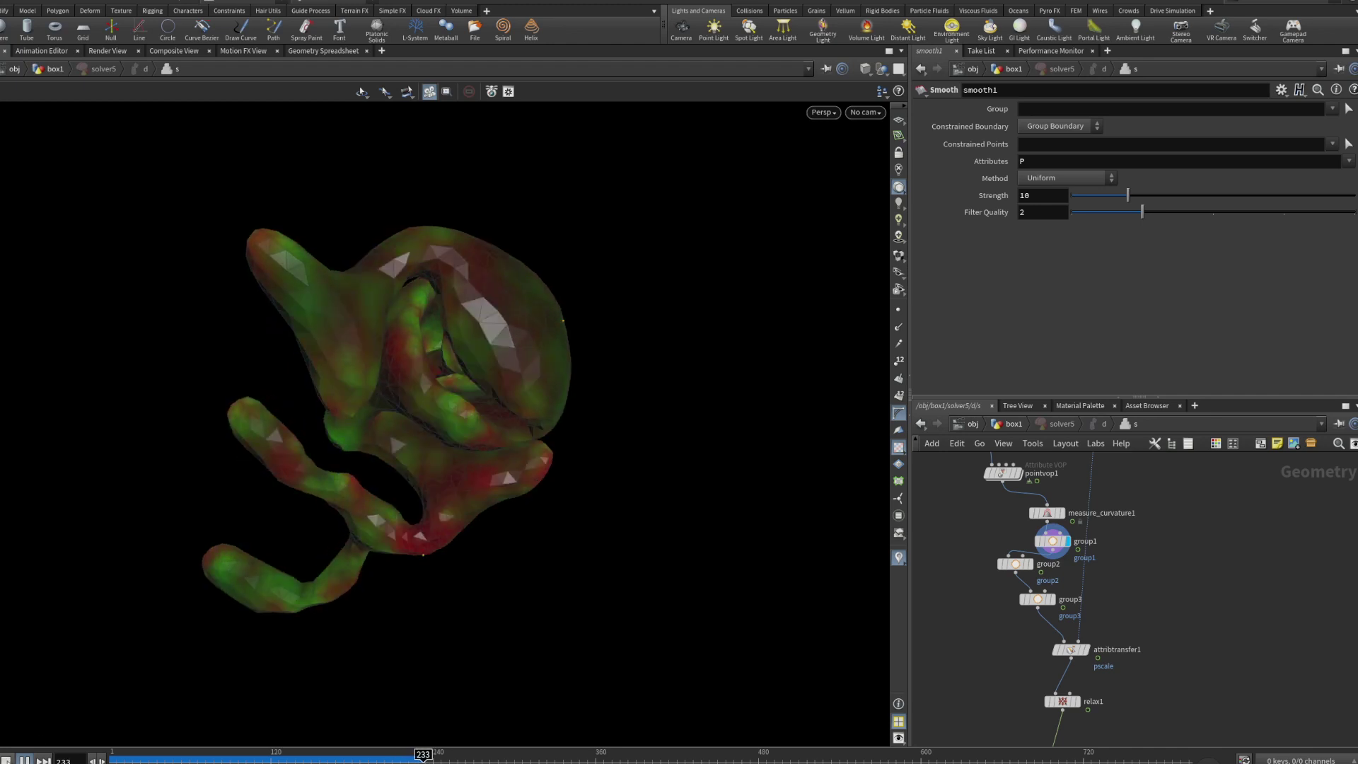
mouse_move(388, 392)
left_mouse_down()
mouse_move(634, 427)
mouse_move(655, 512)
mouse_move(415, 403)
mouse_move(404, 384)
left_mouse_up()
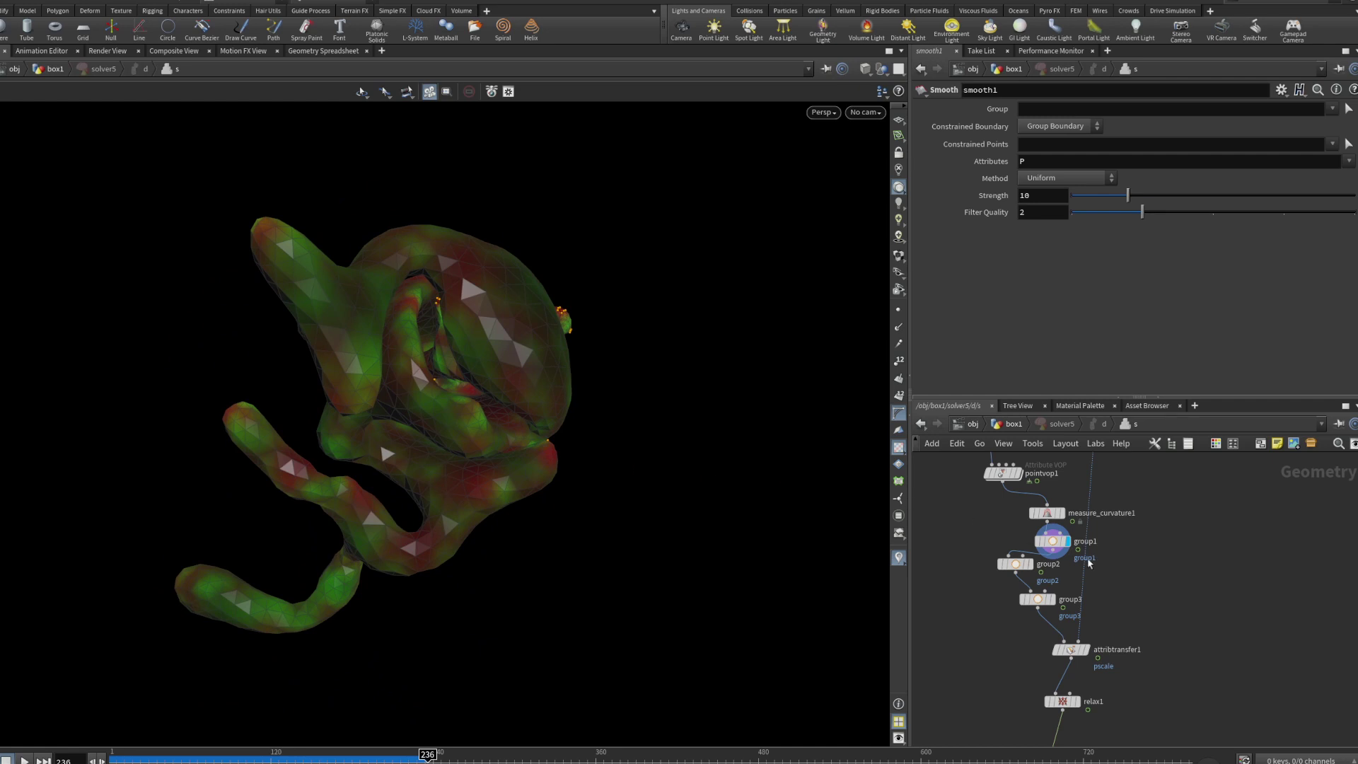
Review the measure_curvature1 and attribtransfer1 settings and how the surrounding group nodes connect to them.
left_click(1048, 513)
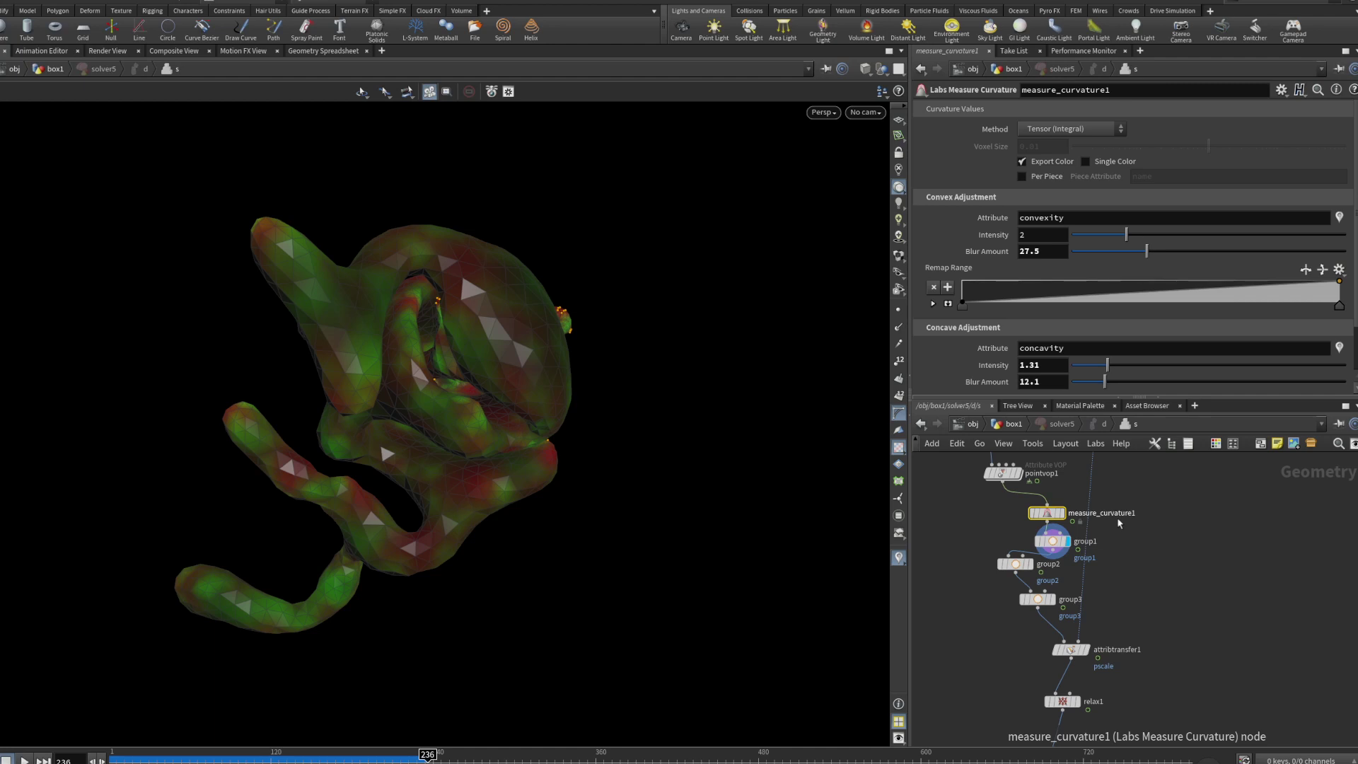
left_click(1070, 649)
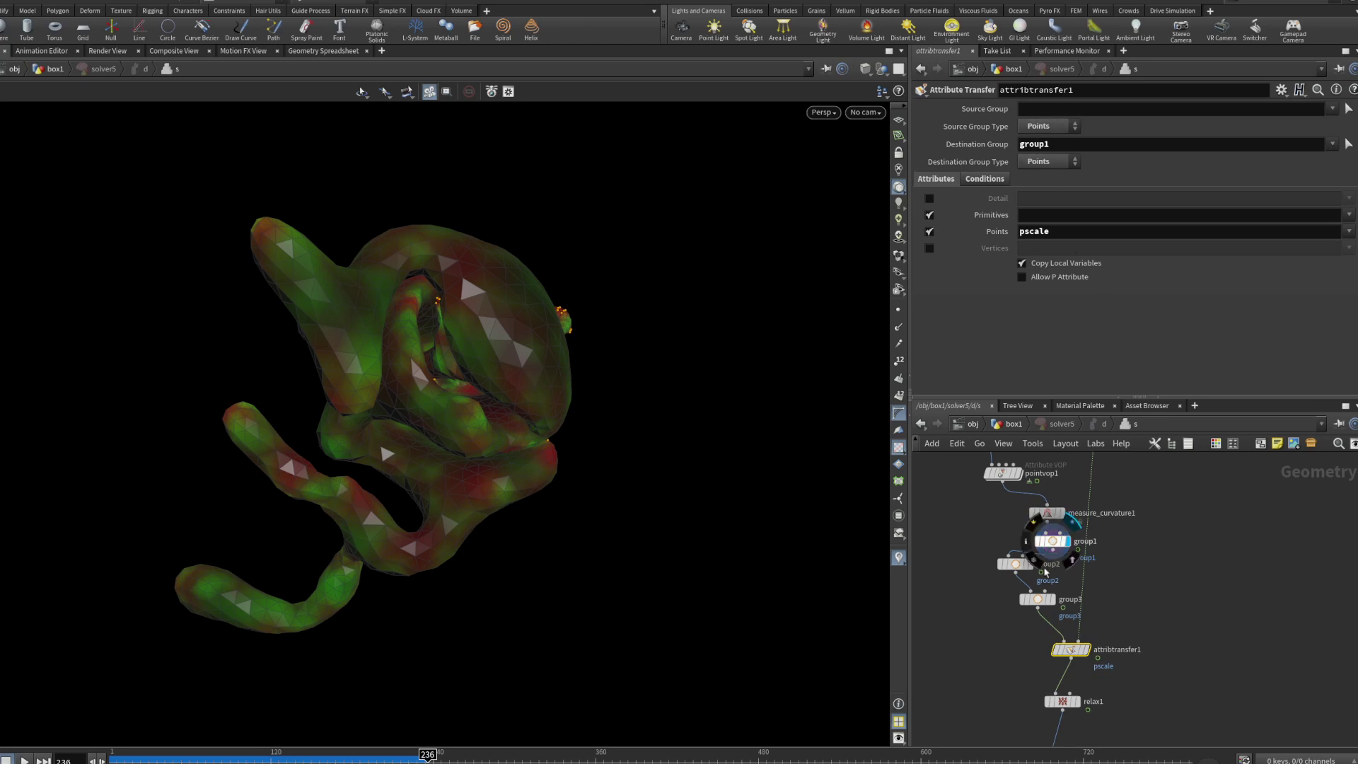
mouse_move(1048, 563)
middle_click_drag(1048, 562, 1037, 489)
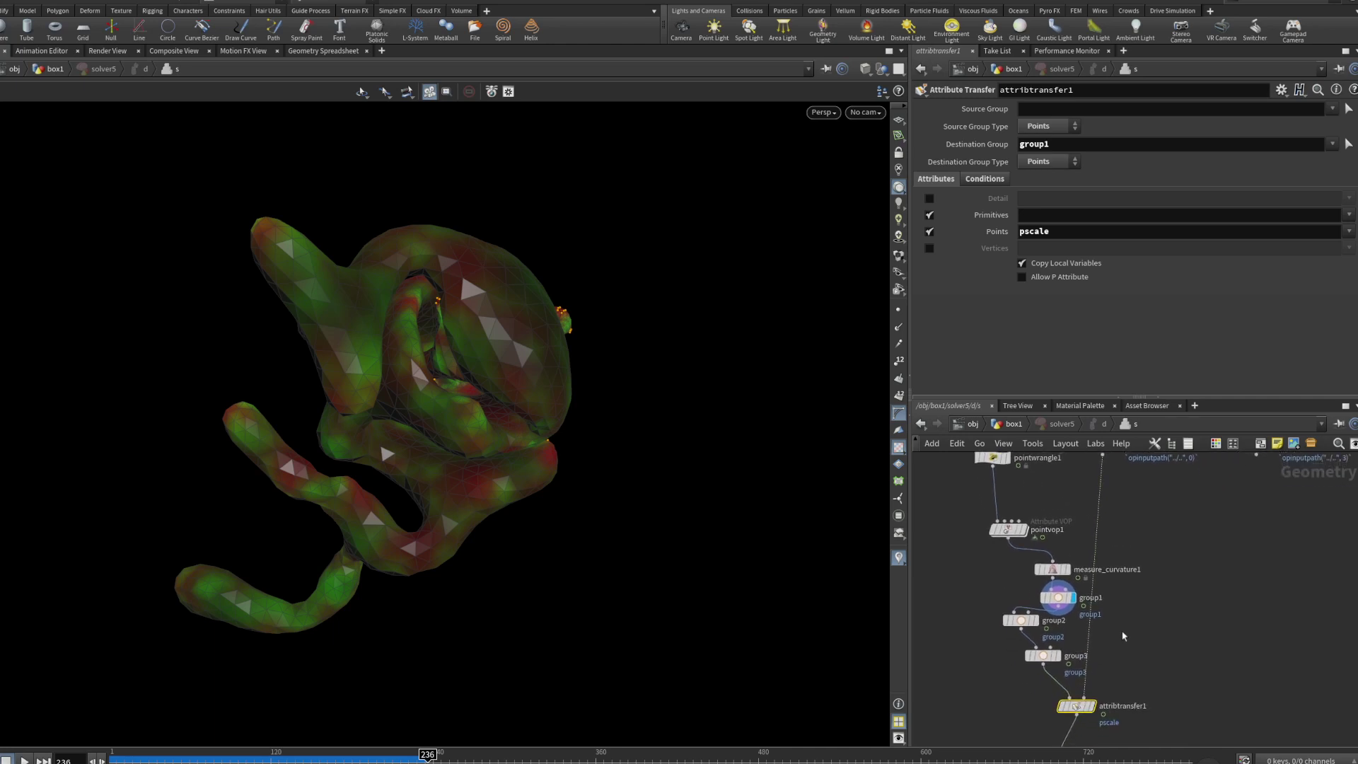
middle_click_drag(1123, 634, 1122, 569)
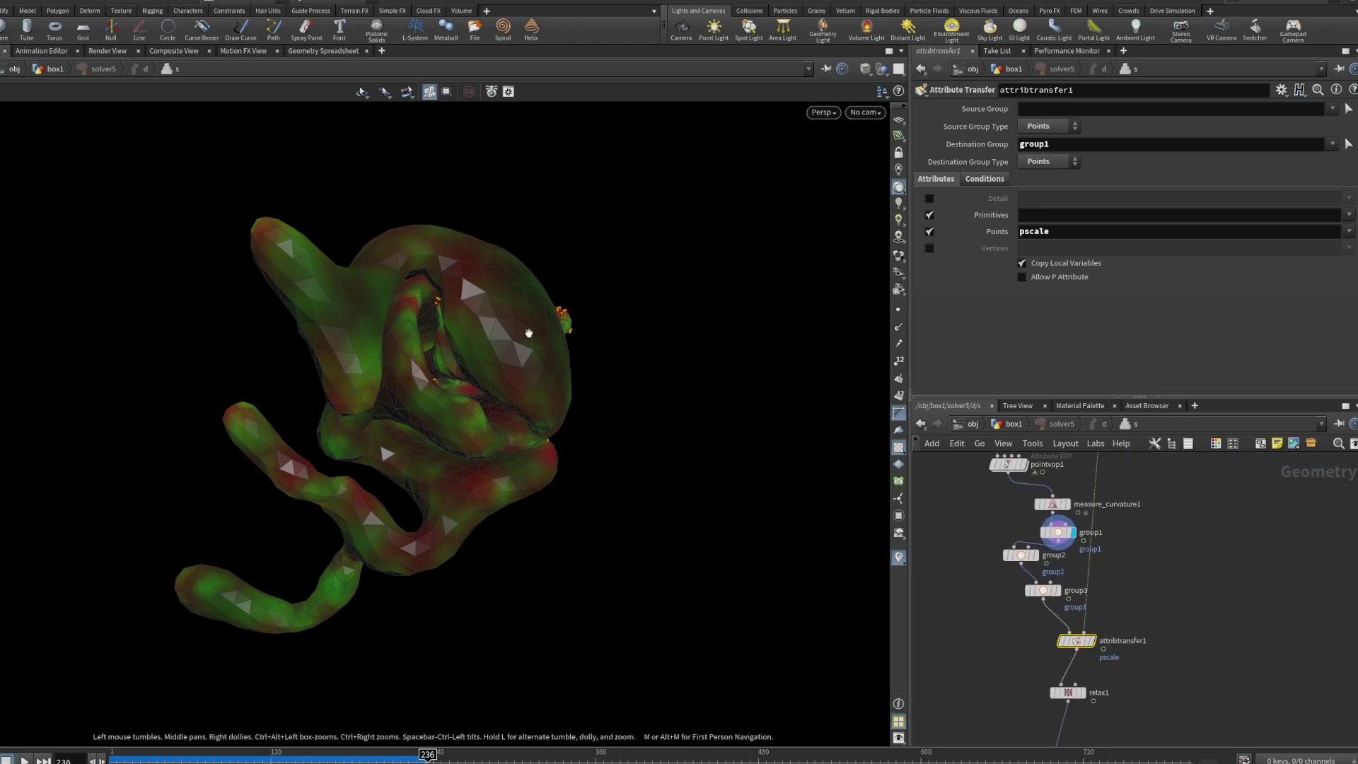
Replay the growth simulation from the first frame and stop it at frame 271.
left_click(113, 756)
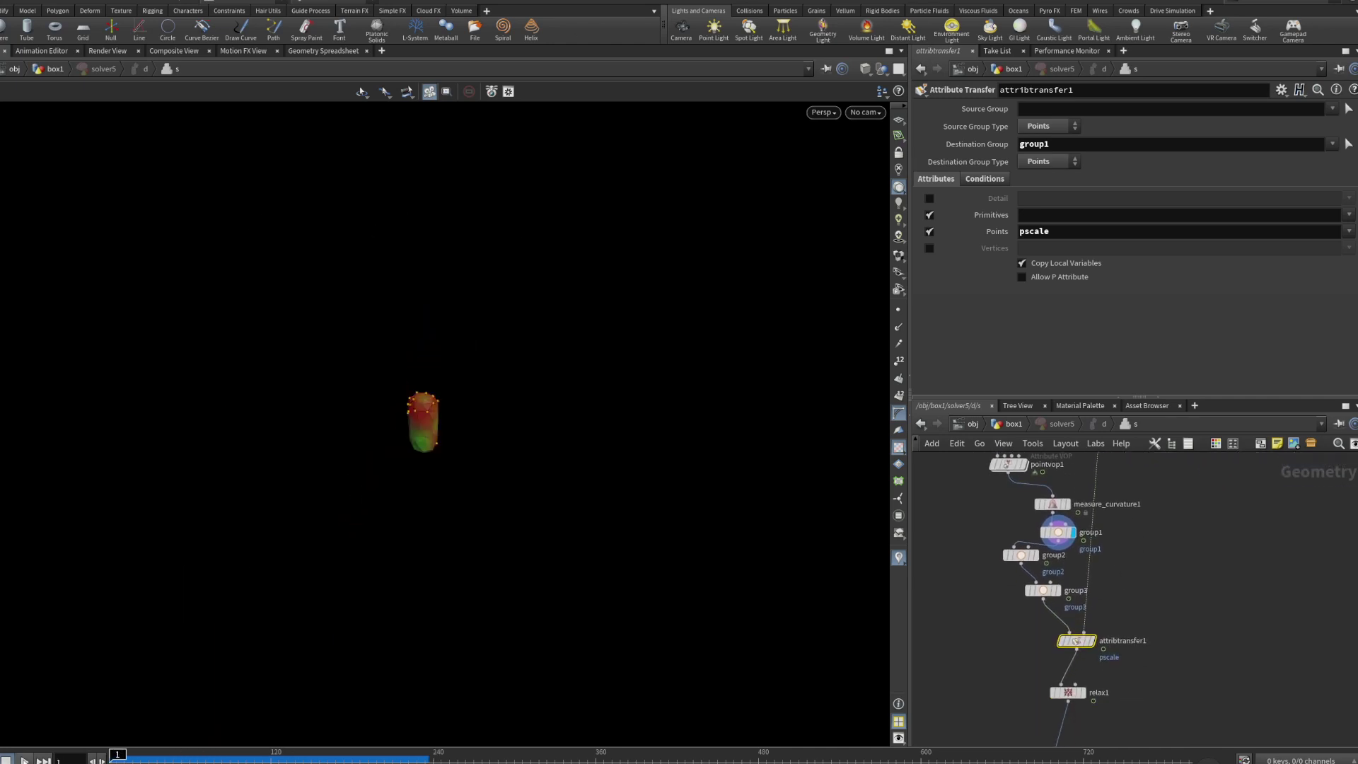
left_click(24, 760)
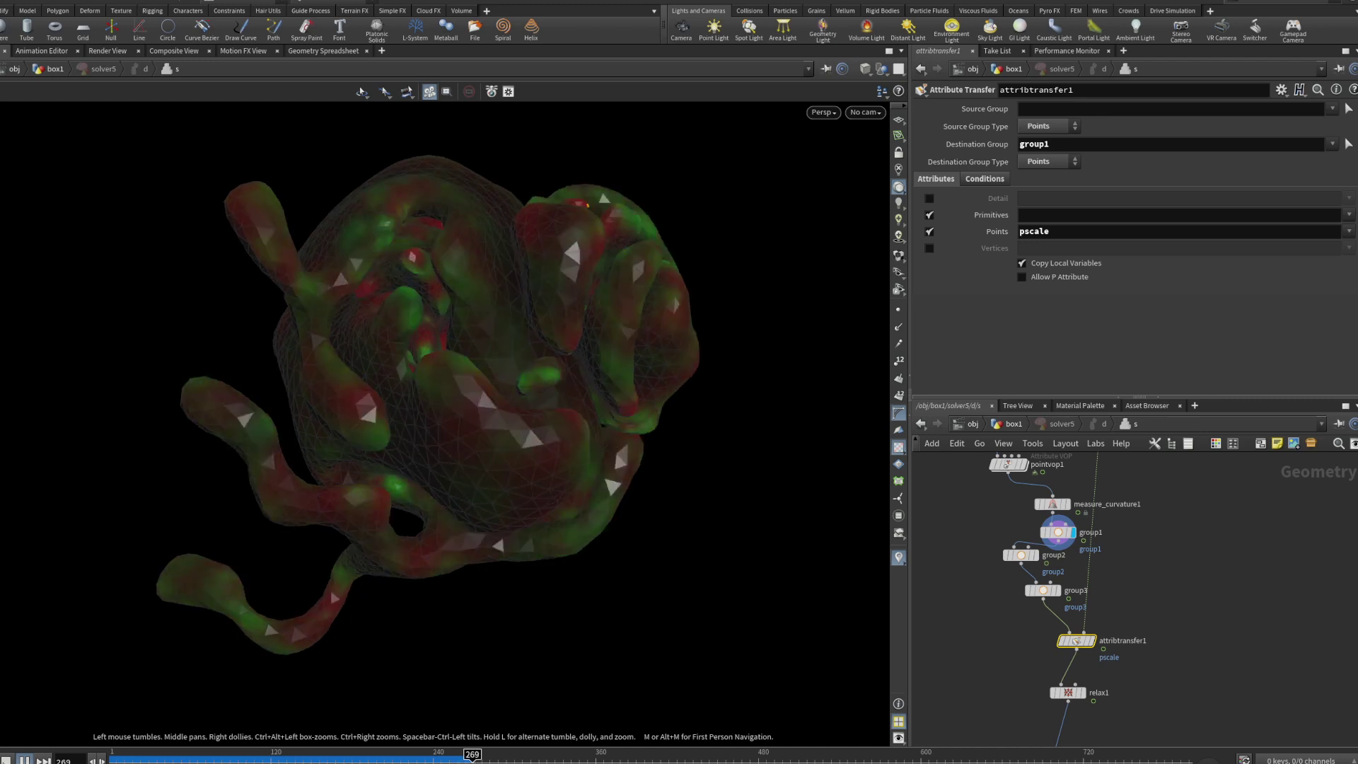
key("Escape")
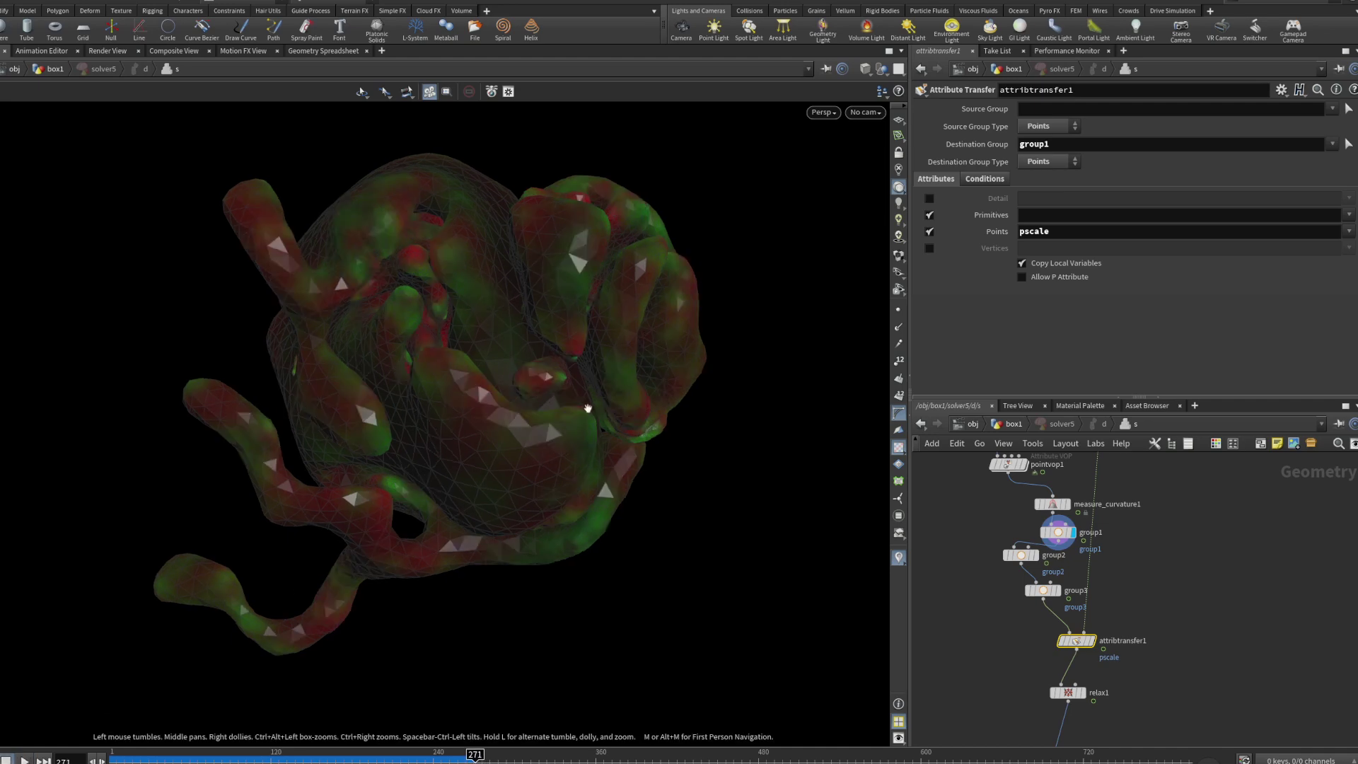
Examine the grown form and the locations of its group1 points from several angles.
left_click_drag(604, 378, 400, 391)
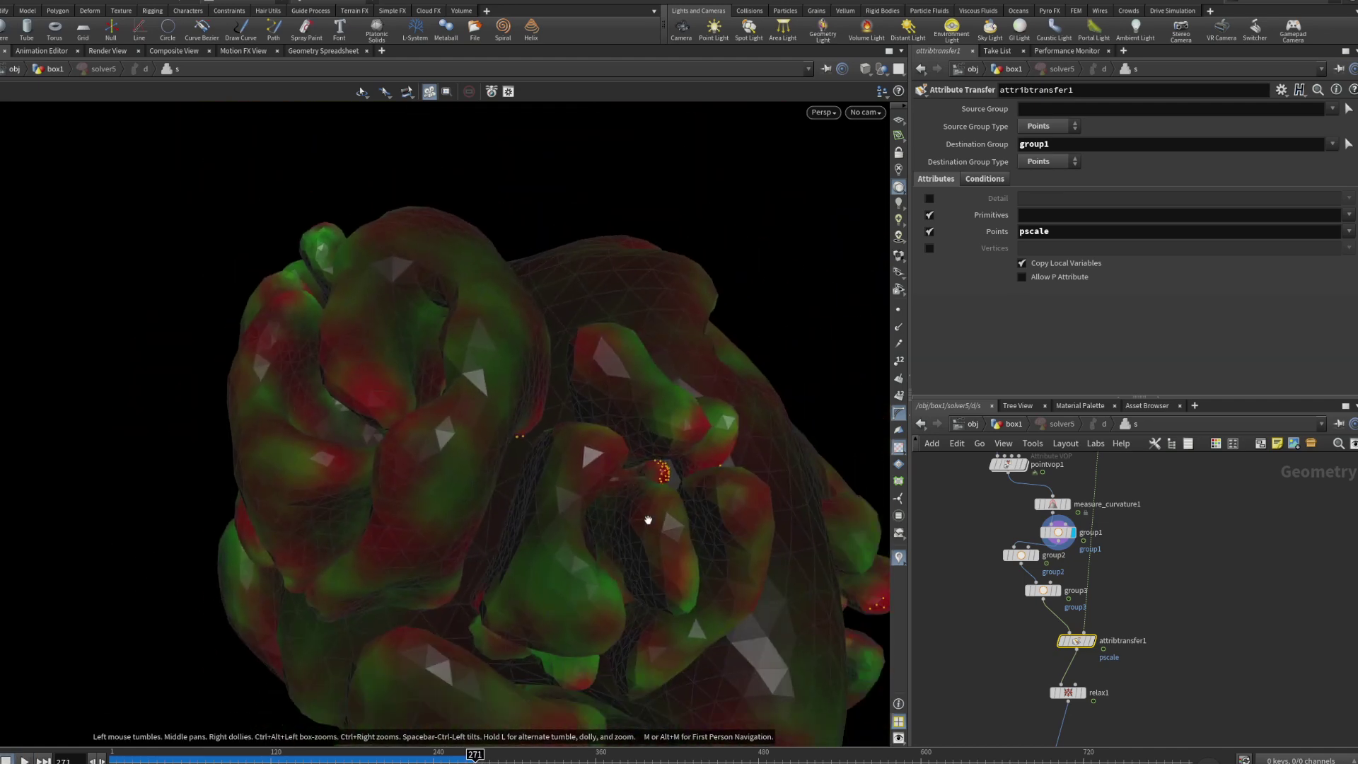
left_click(897, 451)
left_click_drag(653, 515, 499, 353)
scroll(485, 352, "up", 3)
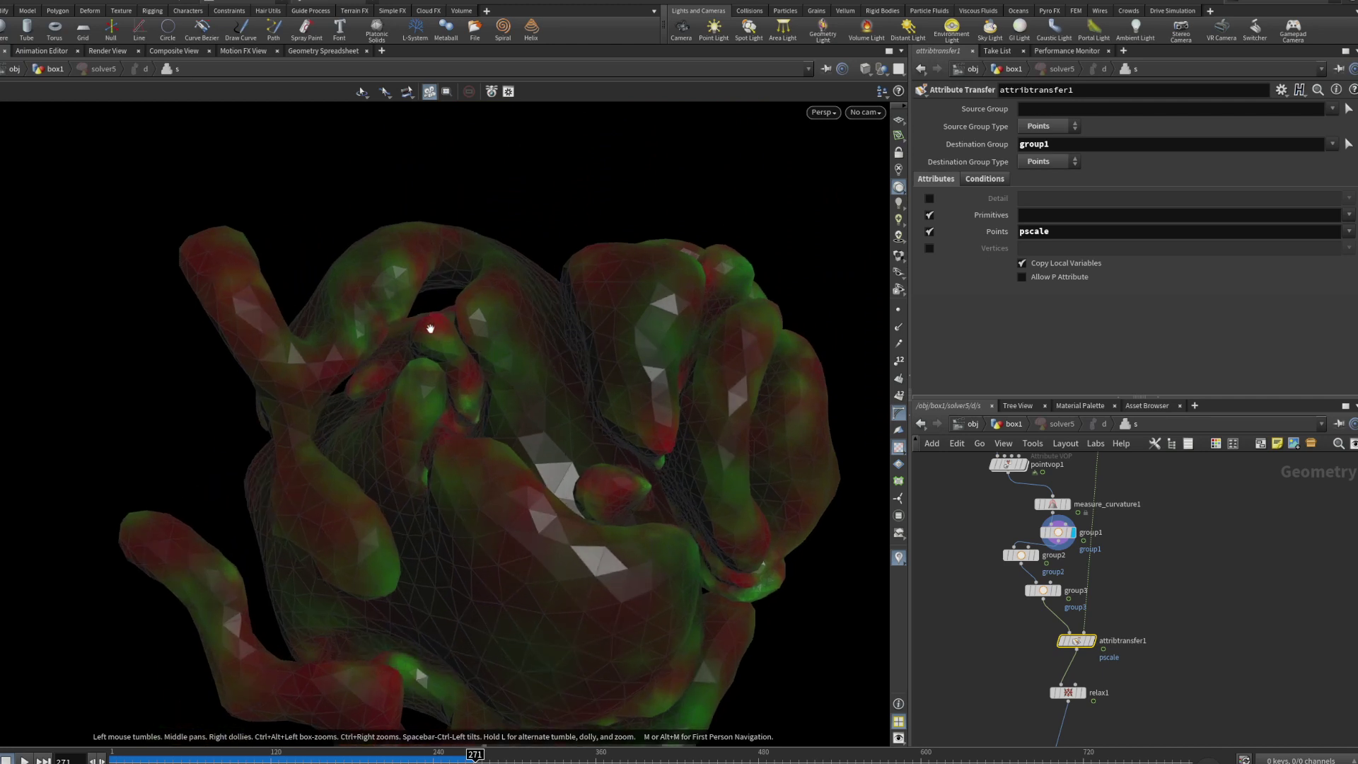
left_click_drag(430, 328, 346, 423)
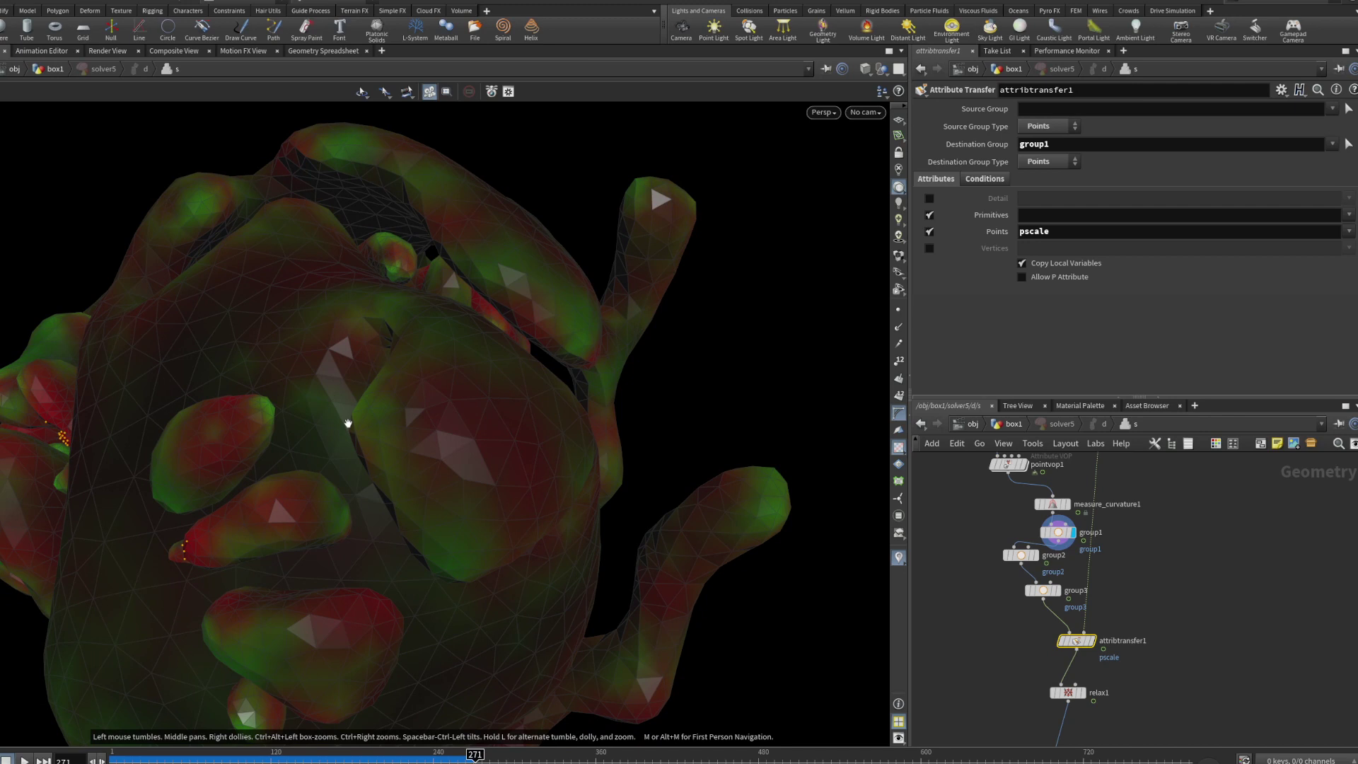
scroll(347, 423, "down", 2)
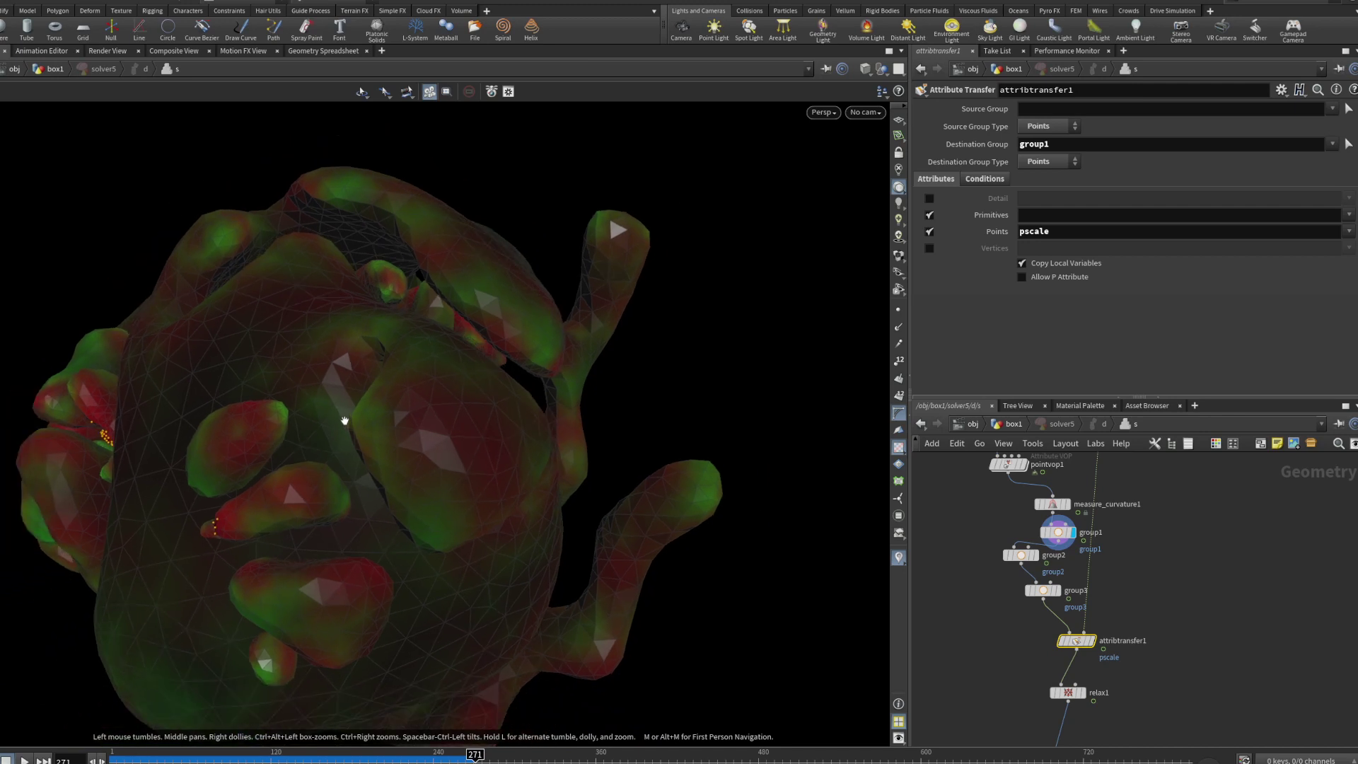
left_click_drag(344, 421, 480, 446)
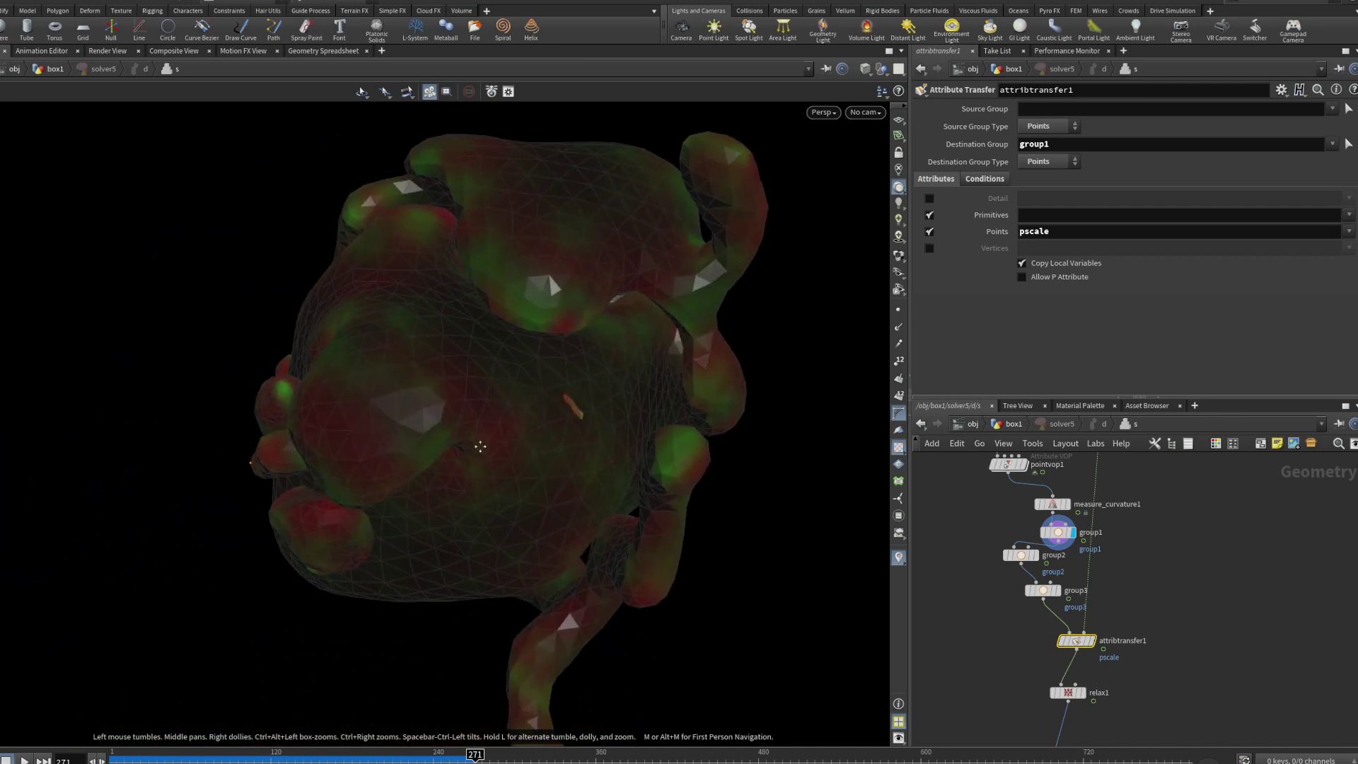
middle_click_drag(480, 446, 460, 441)
Rewind the timeline to frame 1 and set circle4's Divisions to 3 in the box1 network.
left_click_drag(349, 754, 118, 753)
scroll(1047, 580, "up", 3)
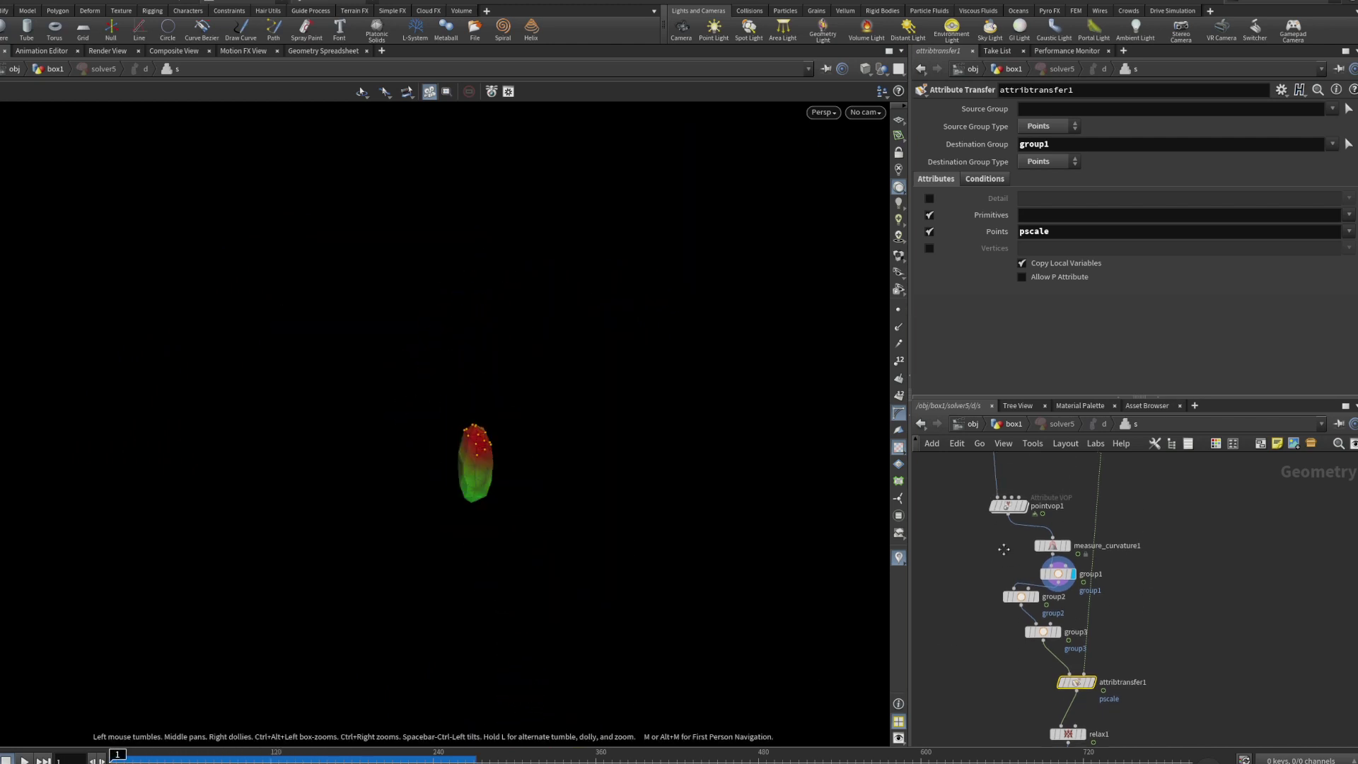
middle_click_drag(1018, 565, 972, 676)
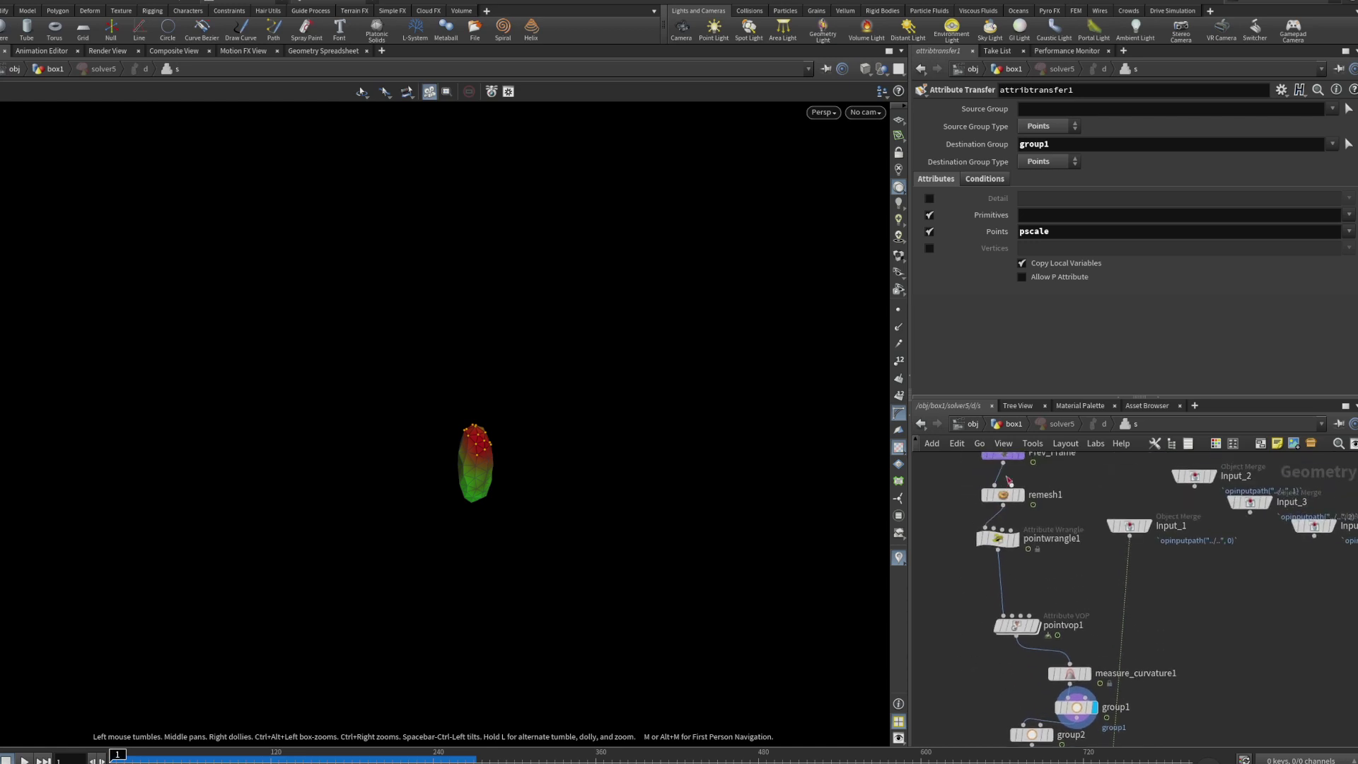
left_click(1014, 423)
middle_click_drag(1185, 534, 1167, 658)
middle_click_drag(1153, 561, 1120, 682)
left_click(1109, 544)
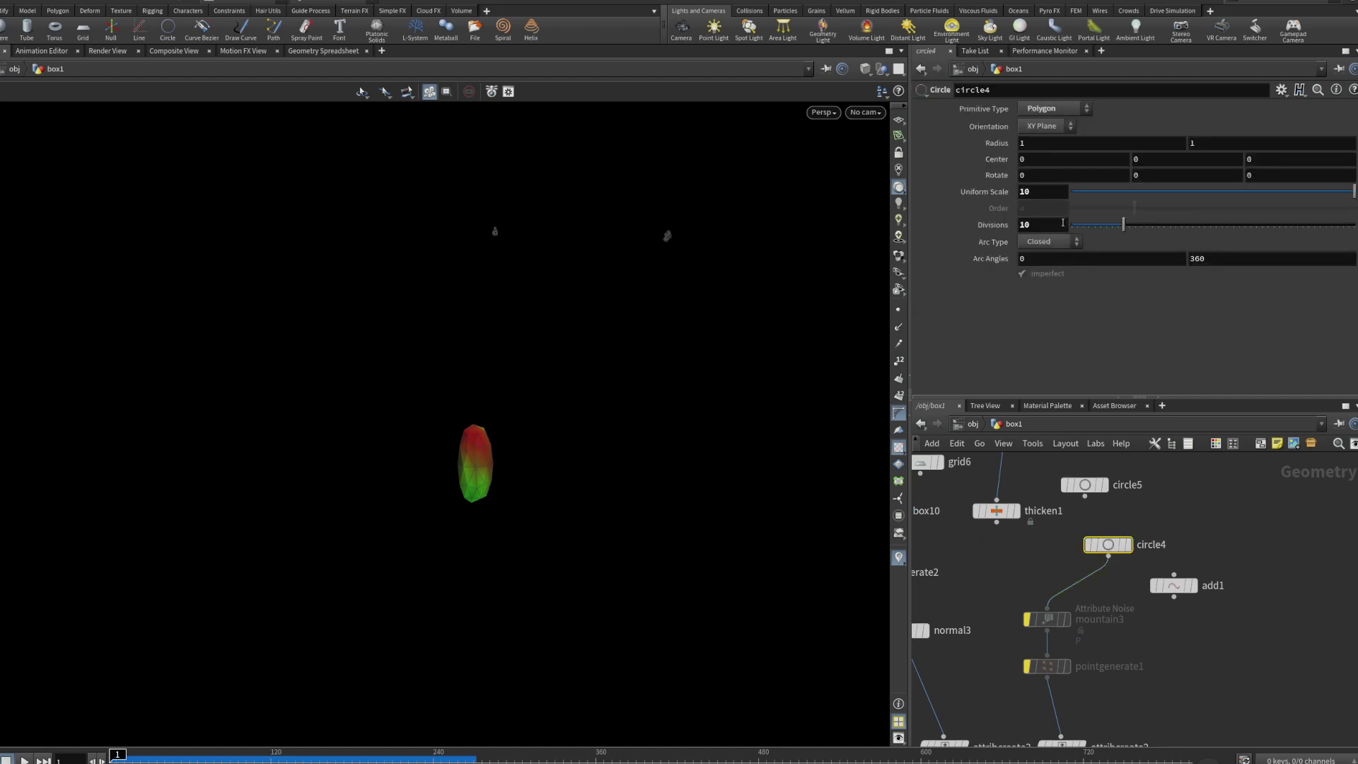
left_click(1044, 226)
type("3")
key("Return")
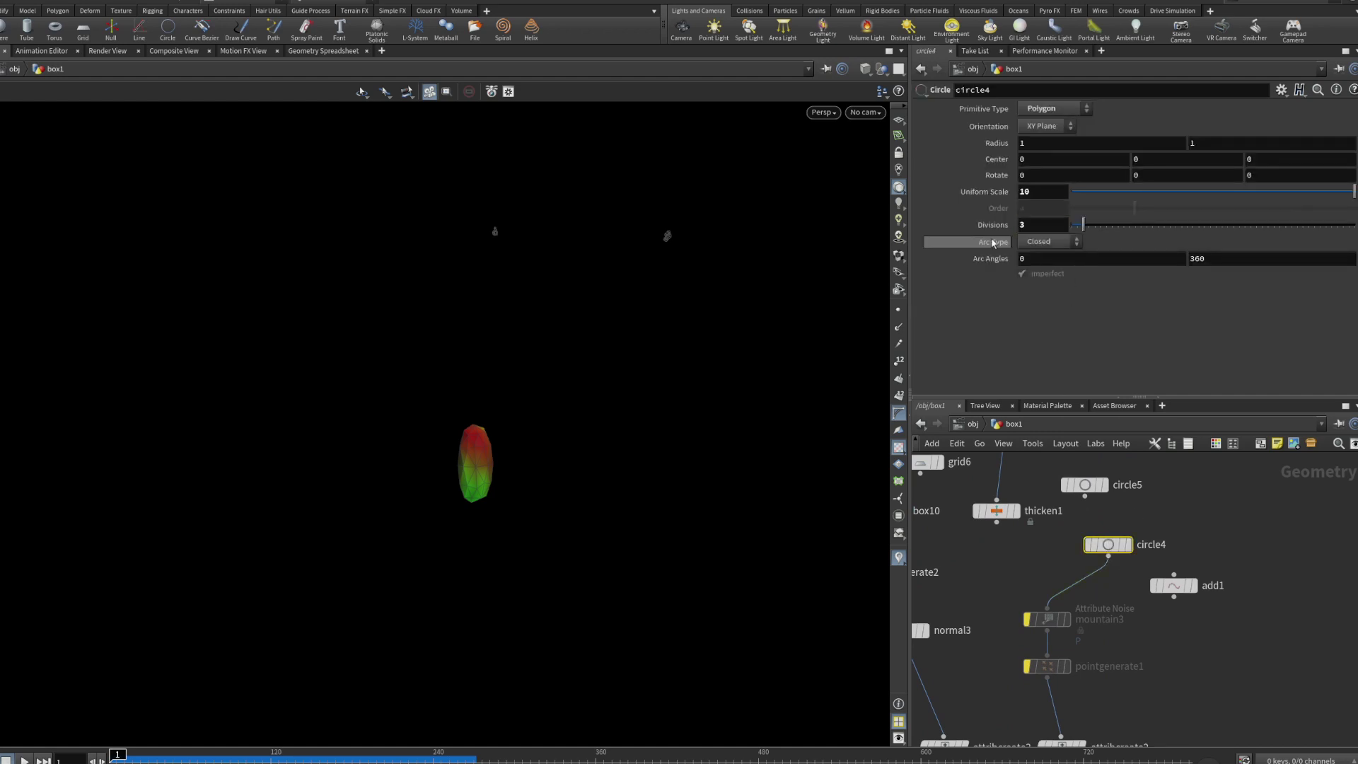
Select solver5 and reset its simulation.
middle_click_drag(1116, 708, 1149, 479)
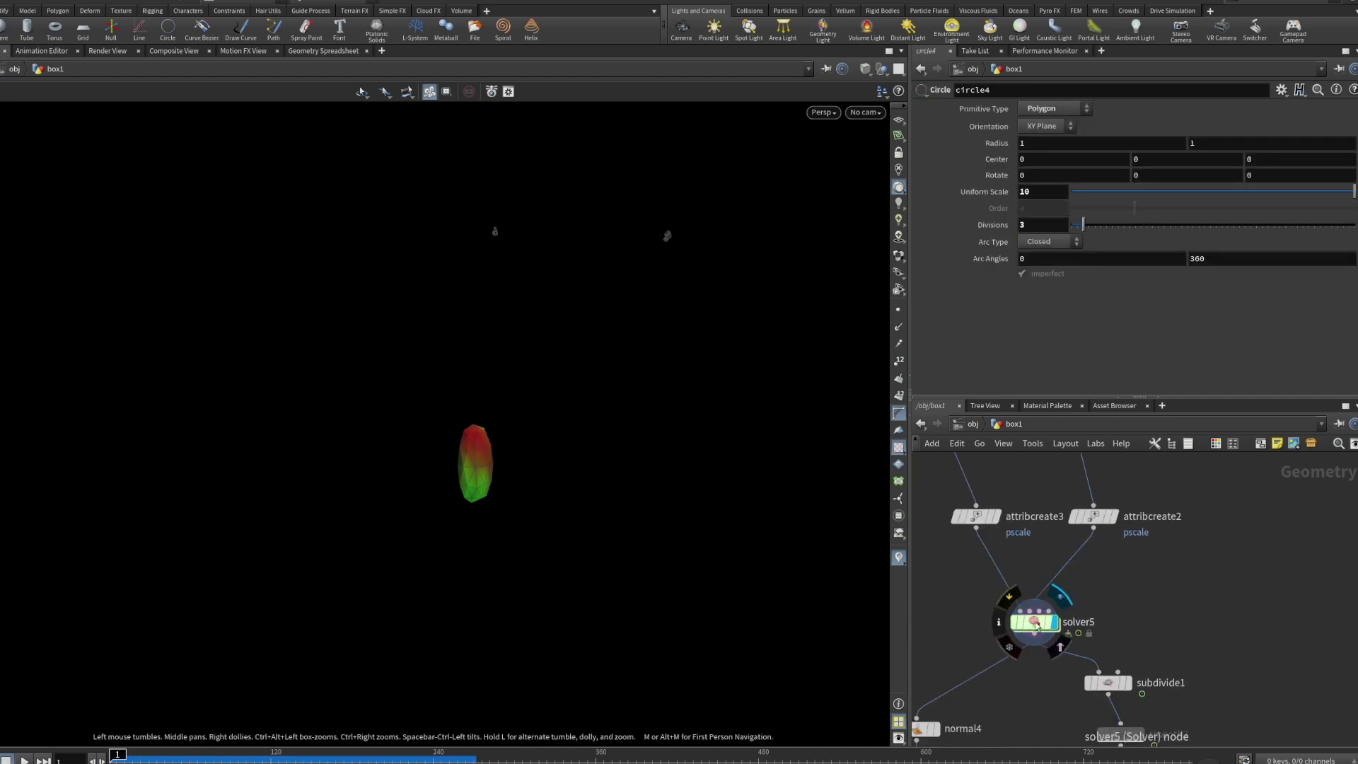
left_click(1034, 621)
left_click(1064, 111)
left_click(1064, 110)
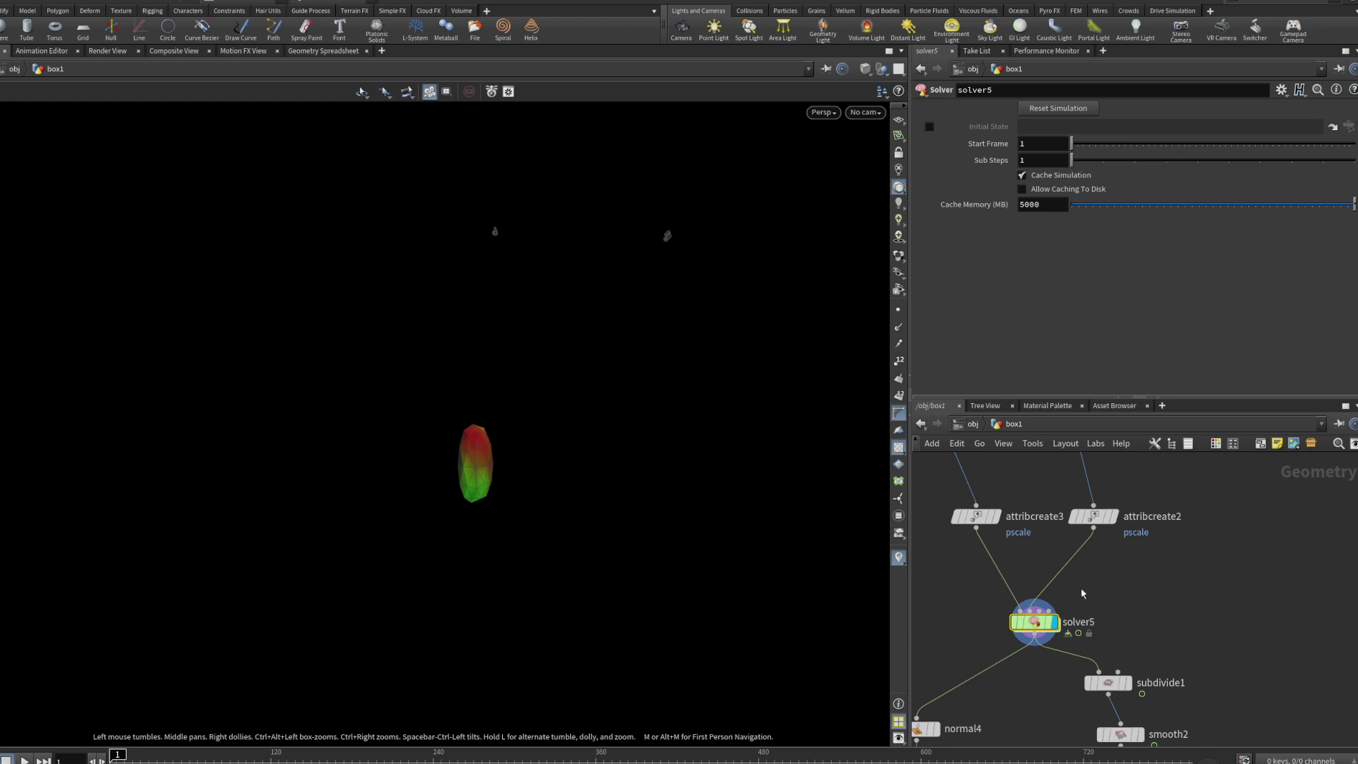
Look inside the solver5 network at the starting box with its grouped points, and return to the box1 network.
double_click(1034, 622)
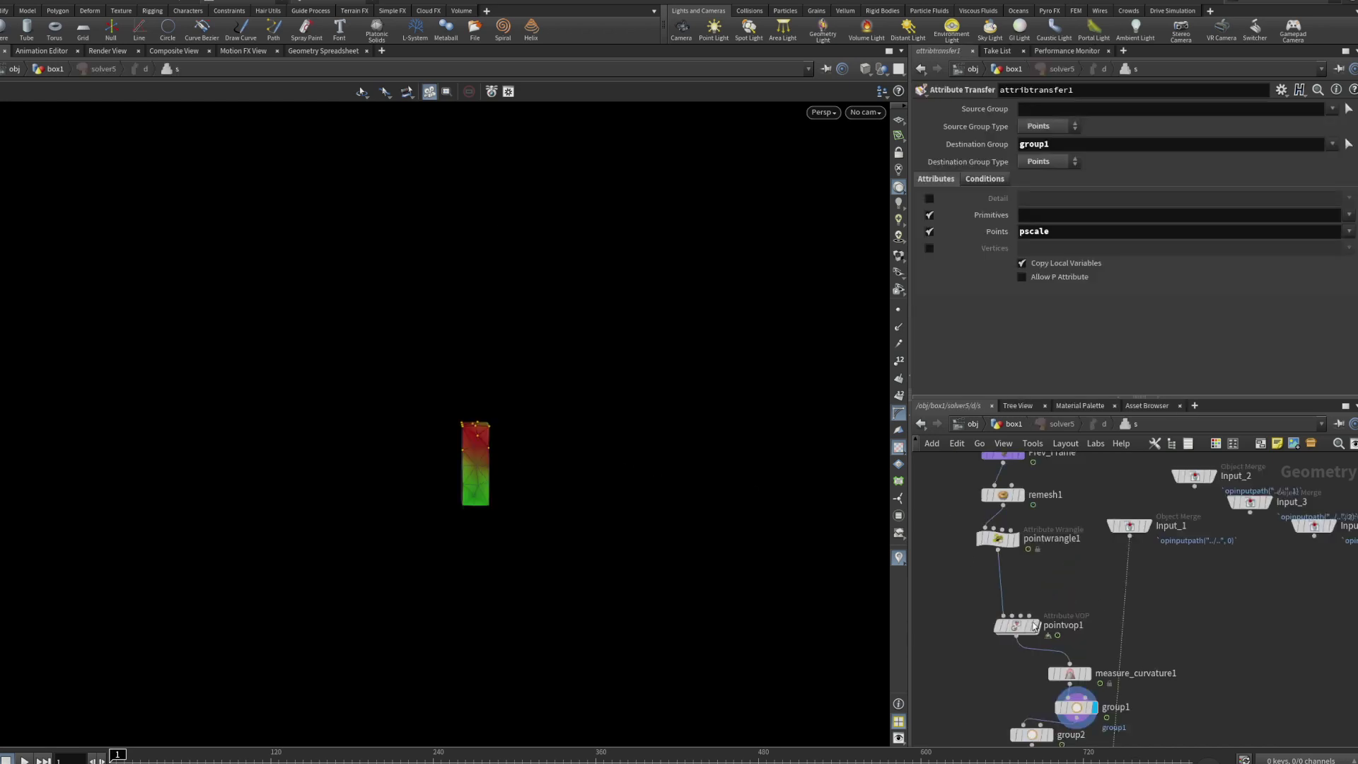
left_click(1058, 424)
left_click(994, 424)
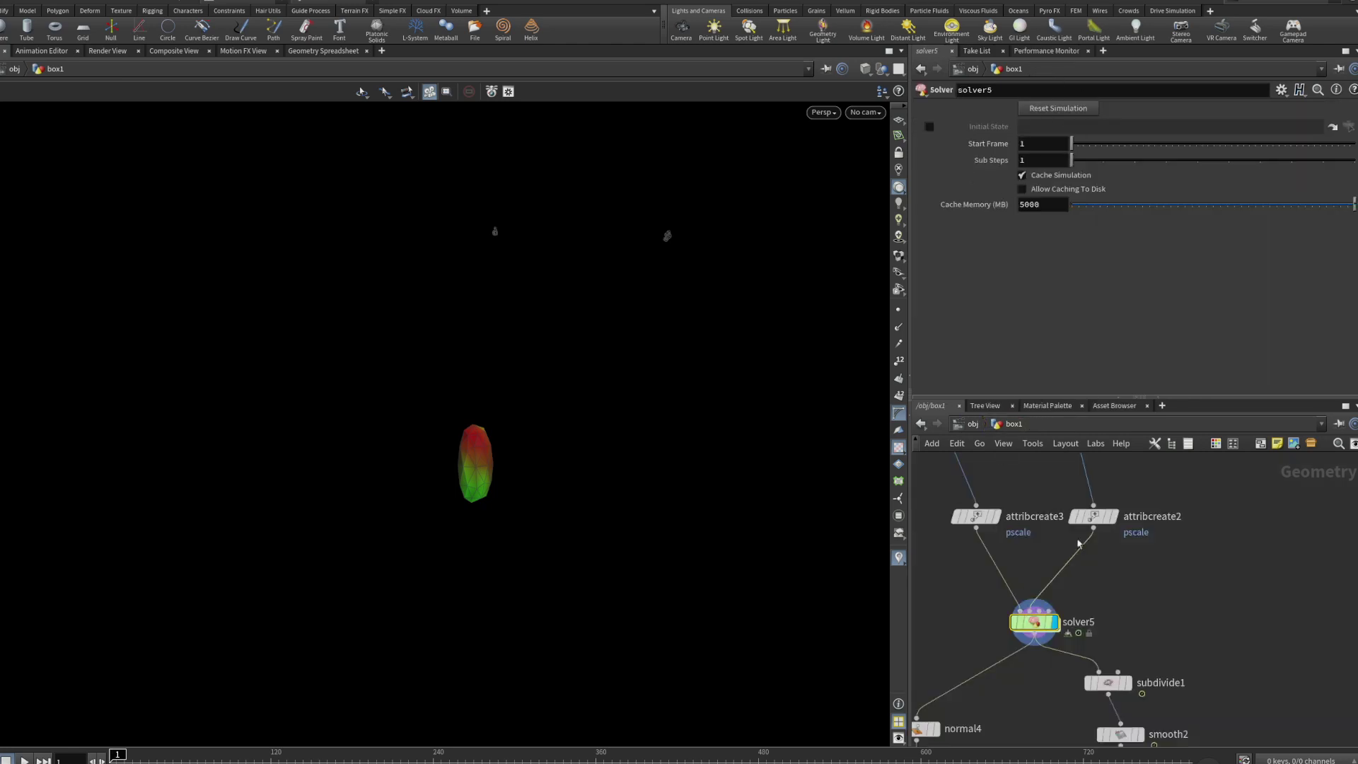
mouse_move(1042, 626)
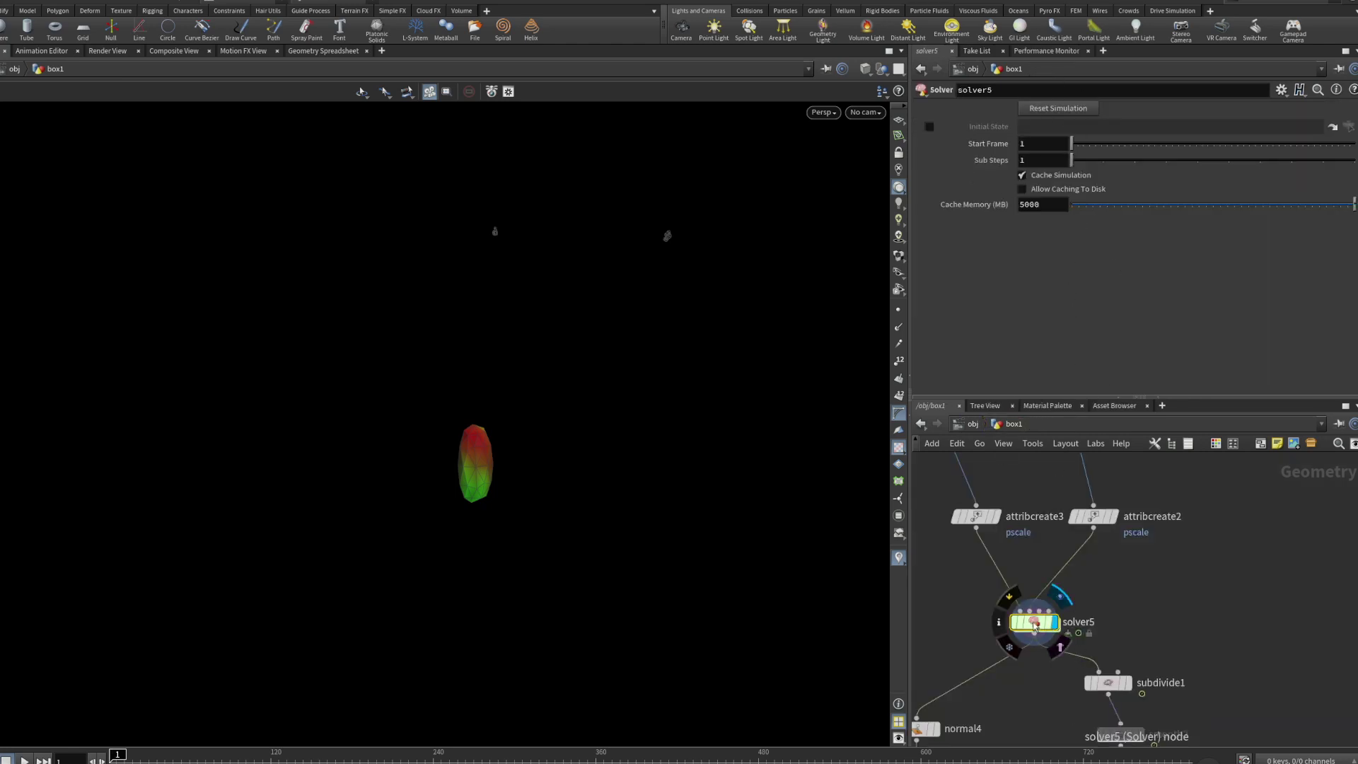
Play the growth simulation inside the solver5 network and examine the grown form and its group1 points from several angles.
double_click(1032, 622)
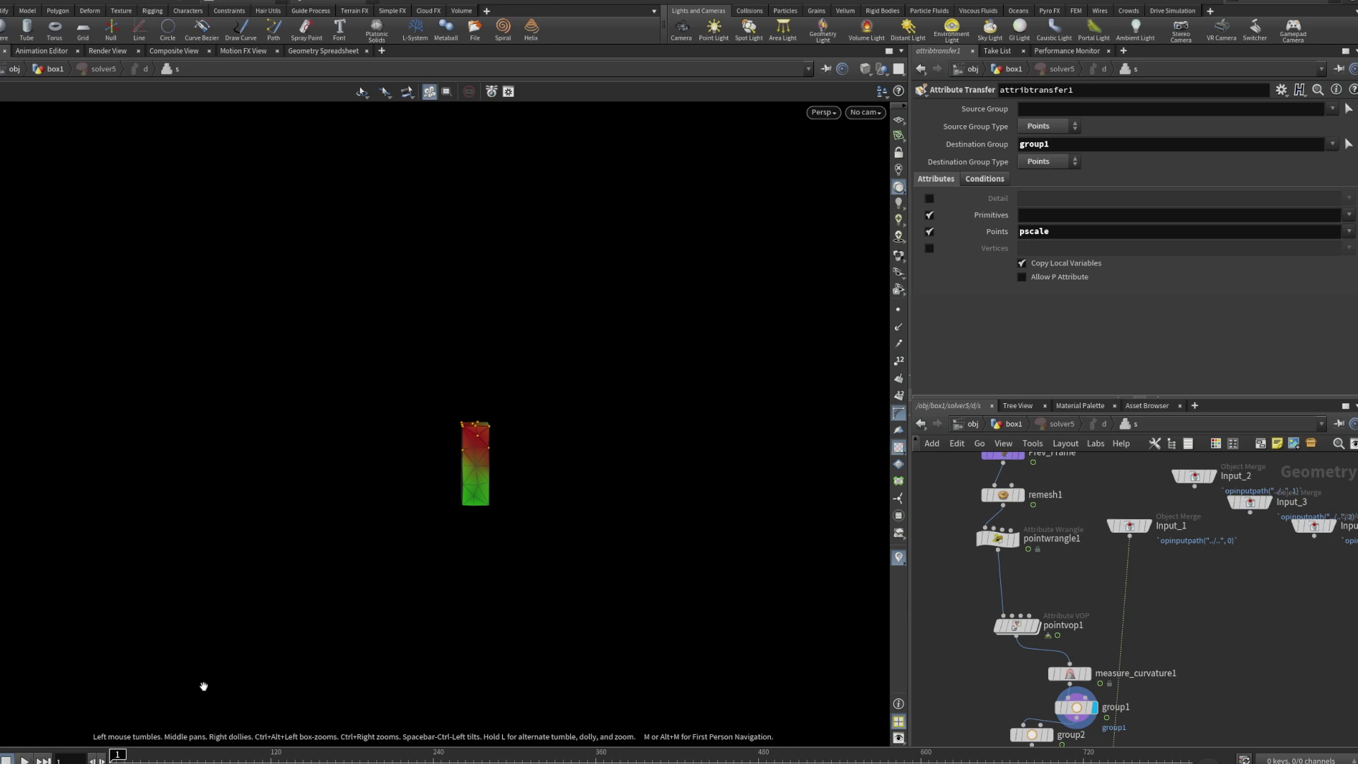
left_click(32, 758)
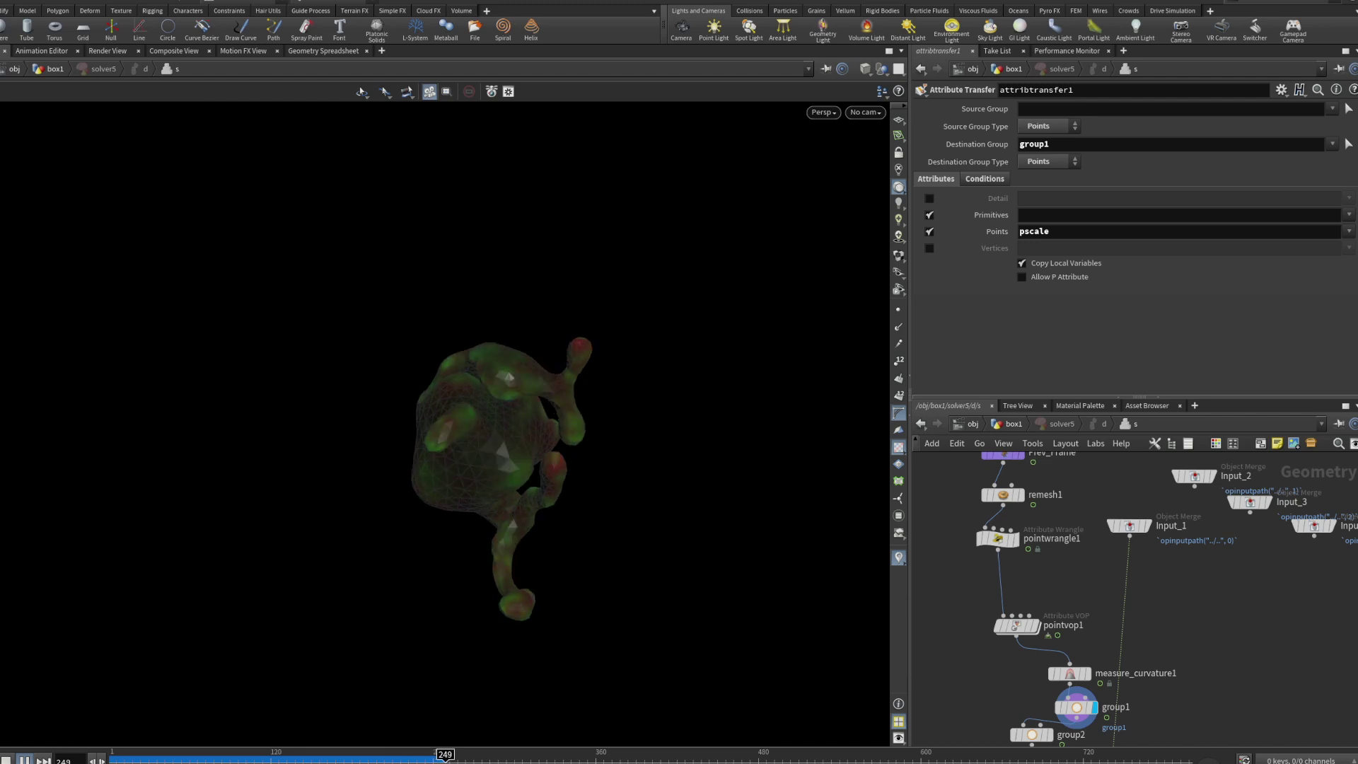
left_click_drag(485, 482, 136, 464)
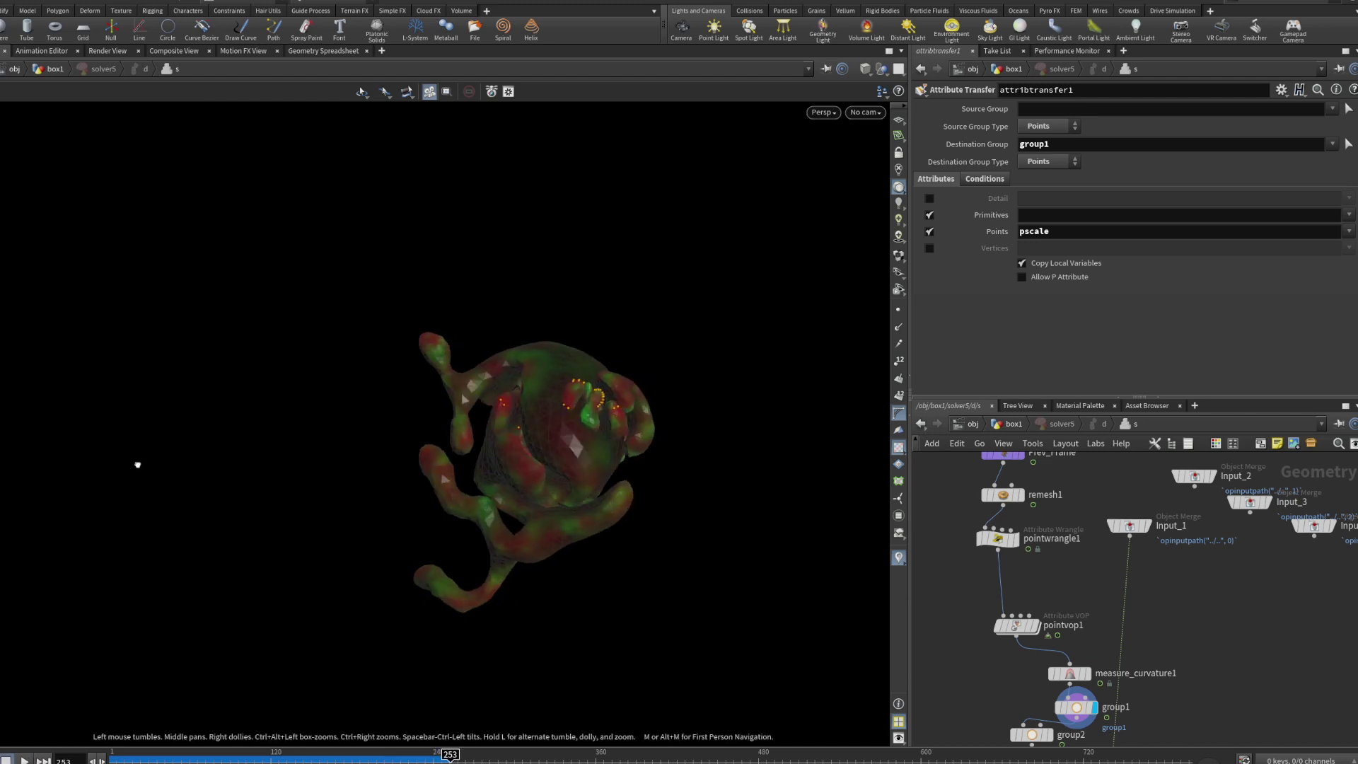
right_click_drag(570, 382, 643, 384)
mouse_move(643, 384)
left_mouse_down()
mouse_move(525, 437)
mouse_move(785, 385)
mouse_move(225, 405)
left_mouse_up()
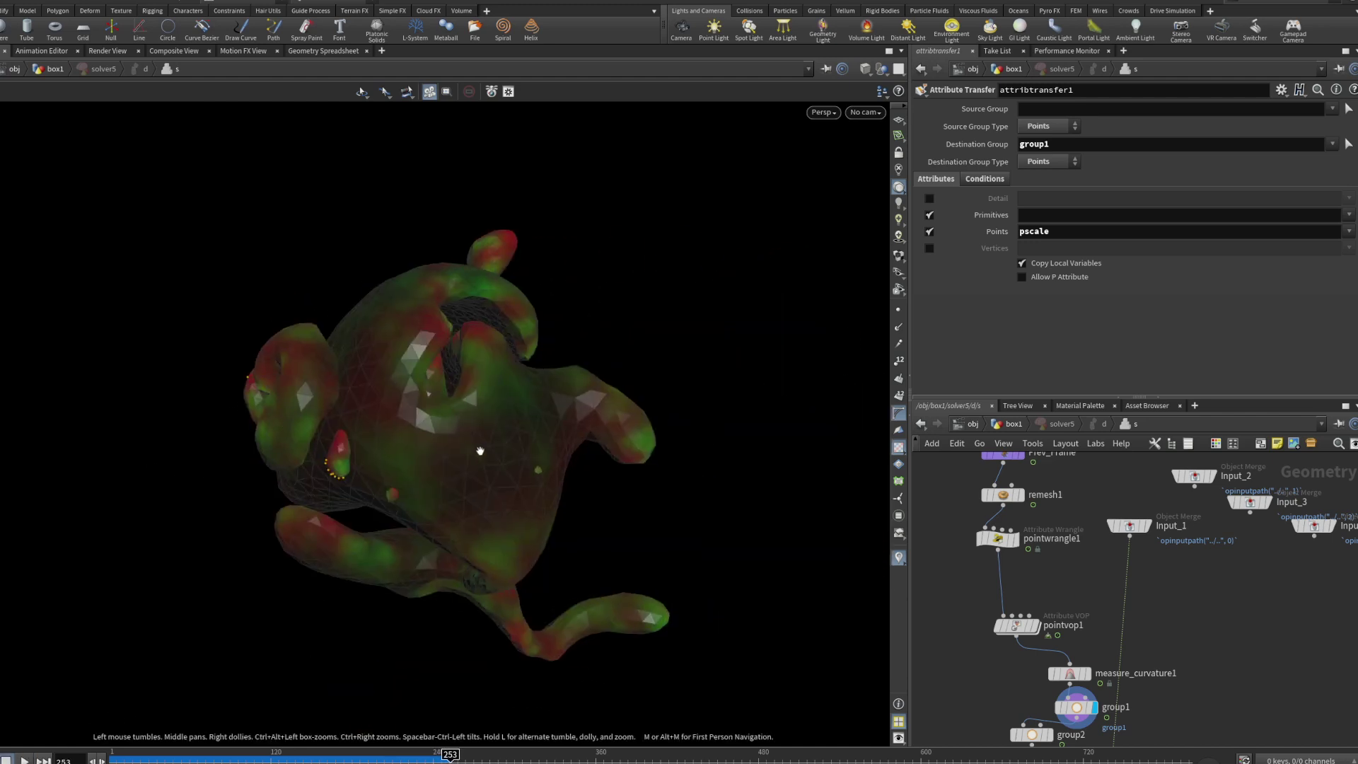
Return to the box1 network and set attribcreate3's pscale value to 0.1.
left_click(1022, 624)
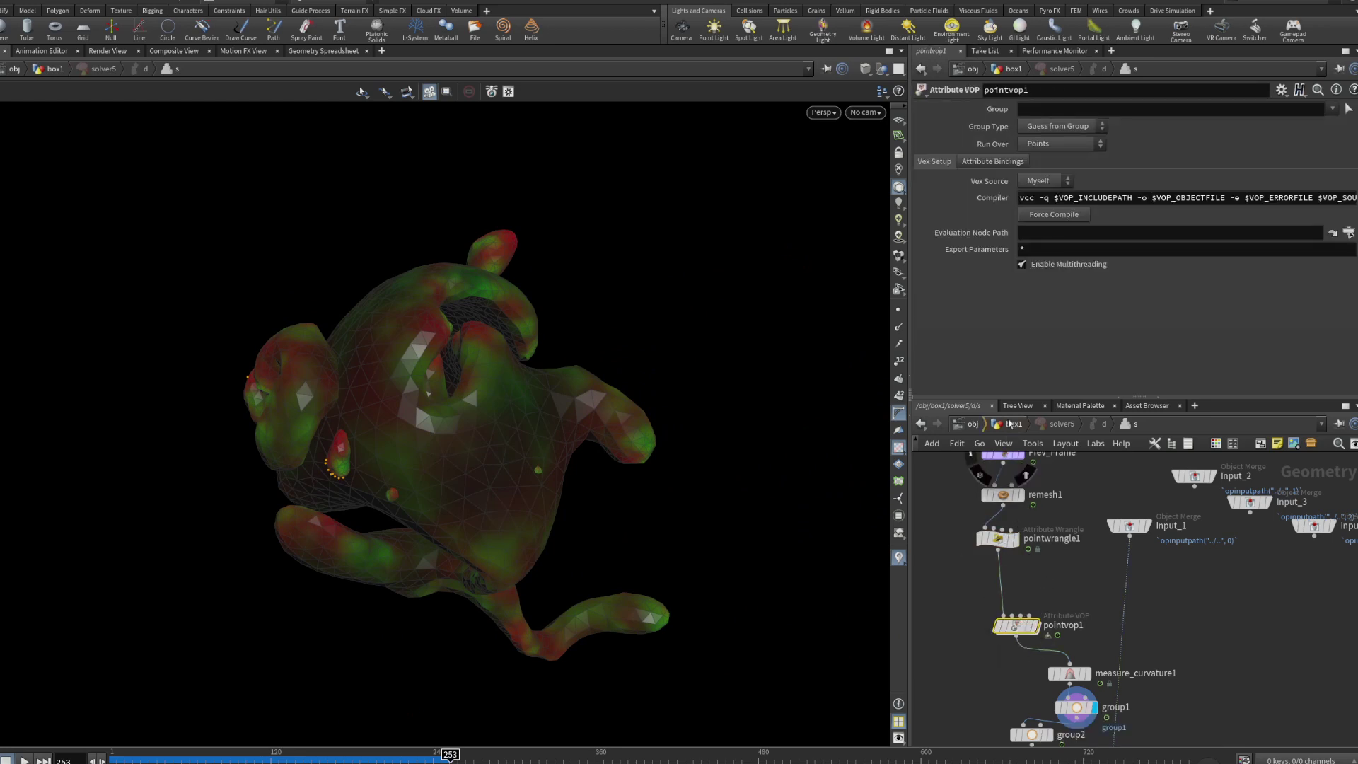
key("u")
left_click(975, 519)
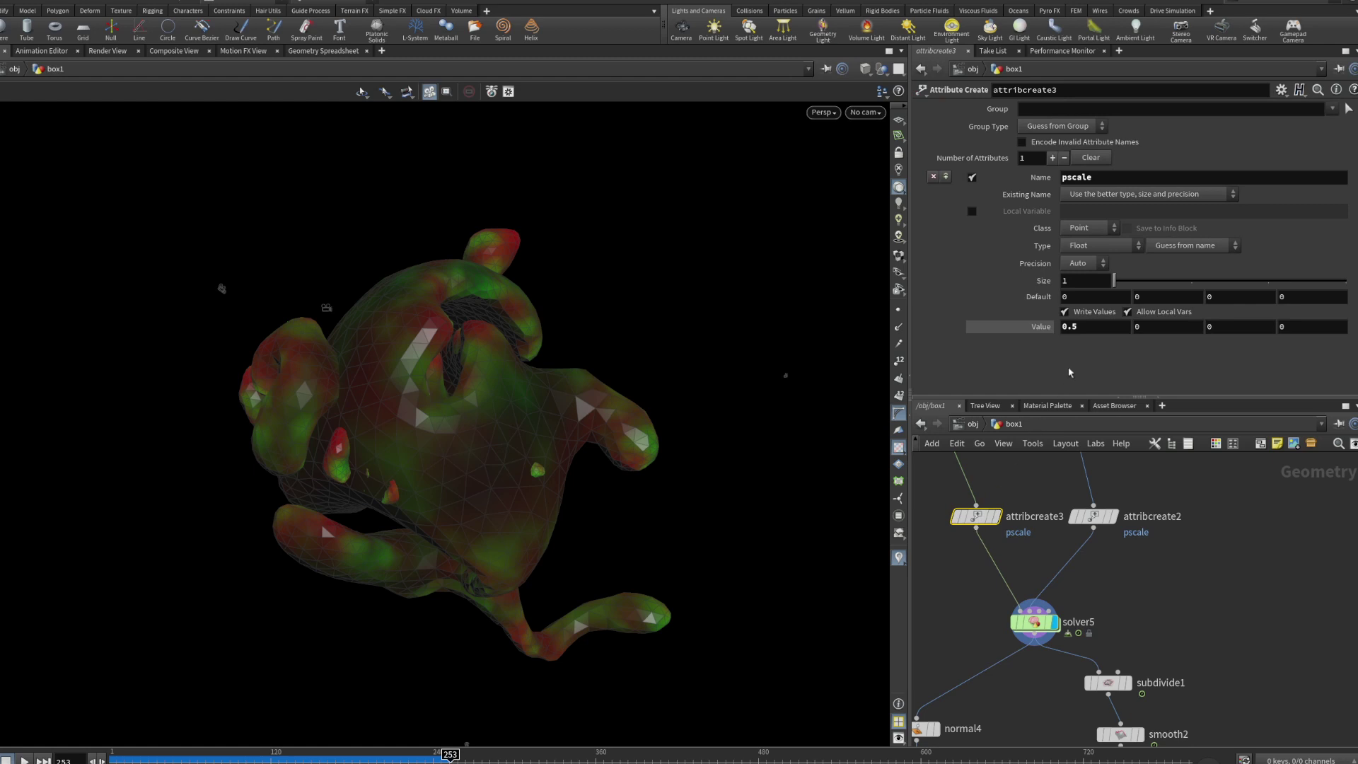
left_click(1087, 332)
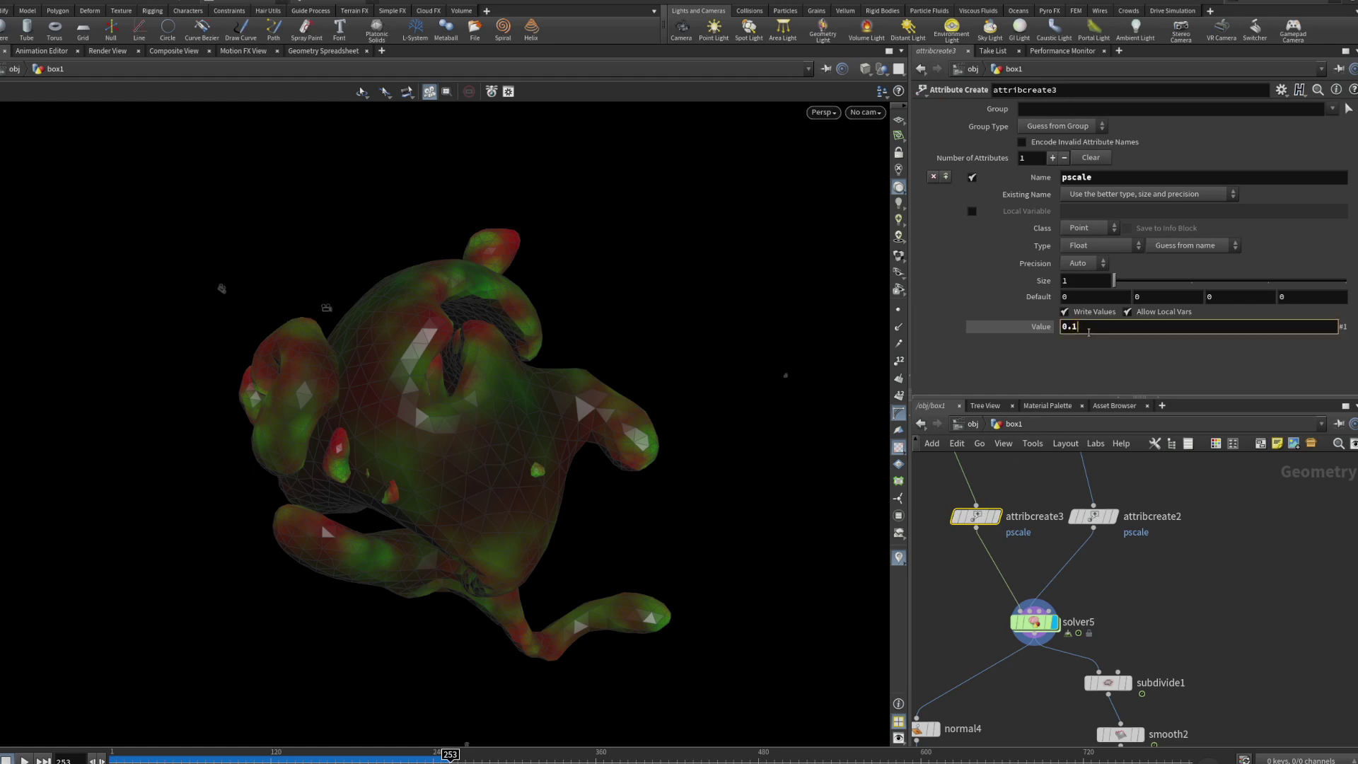
key("Return")
Set attribcreate2's pscale value to 0.1 and replay the growth from frame 1.
left_click(1094, 516)
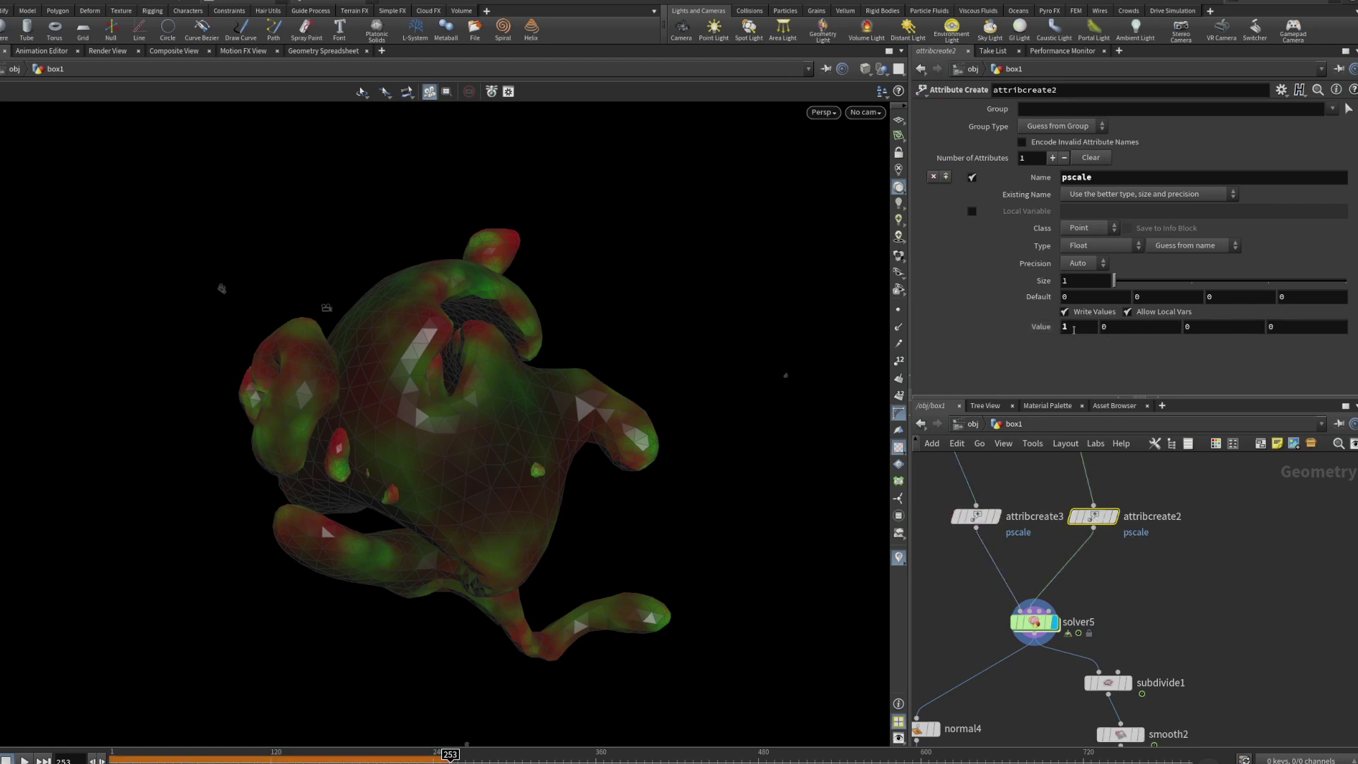
left_click(1074, 328)
left_click(1198, 612)
key("ctrl+Up")
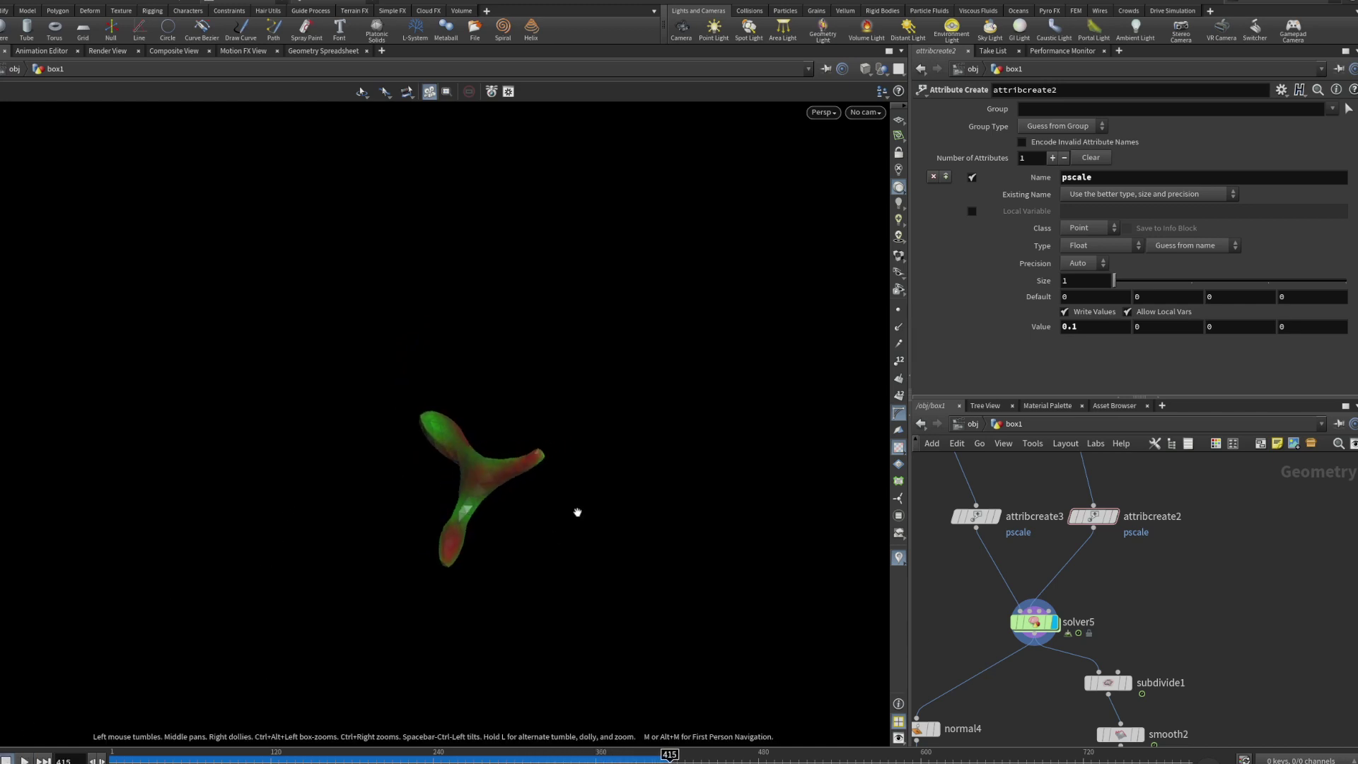
left_click_drag(575, 512, 600, 536)
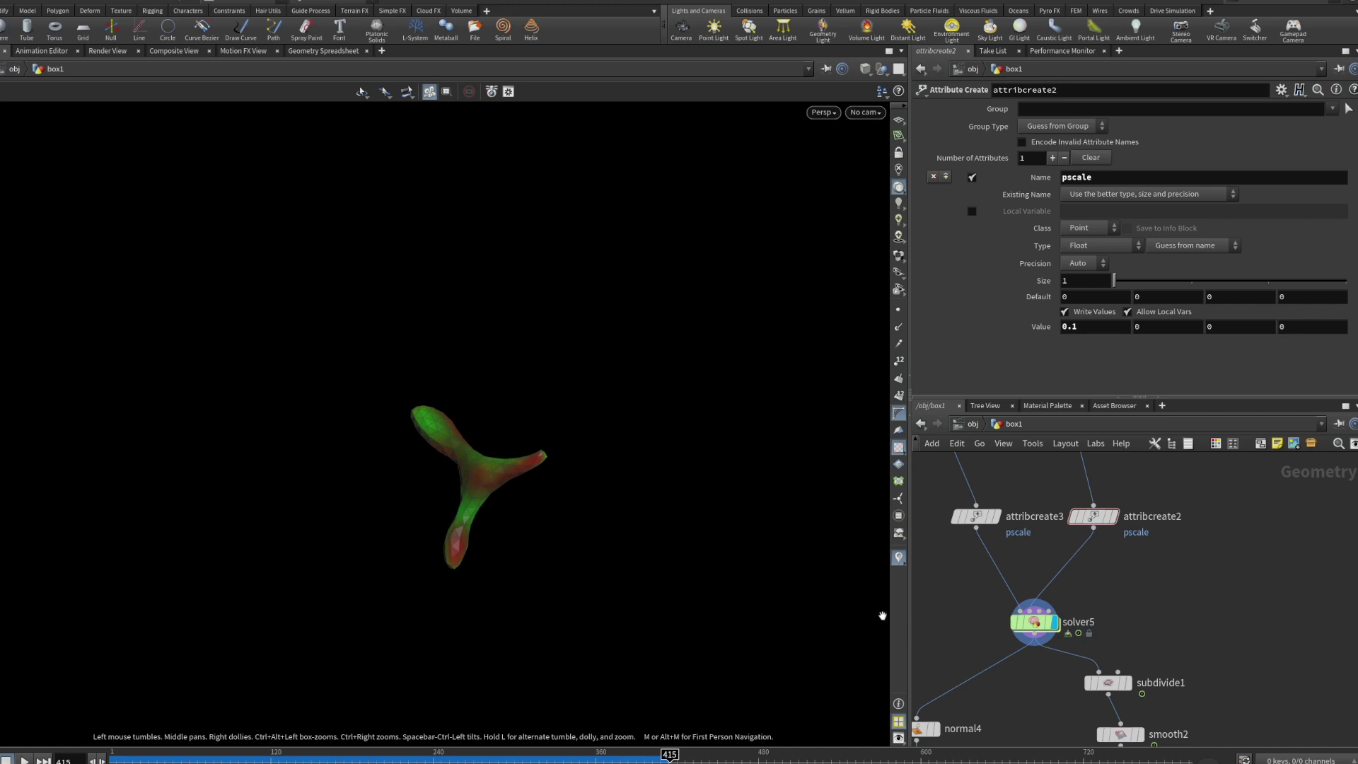
Set attribcreate3's pscale value to 0.25.
left_click(977, 517)
left_click(1092, 326)
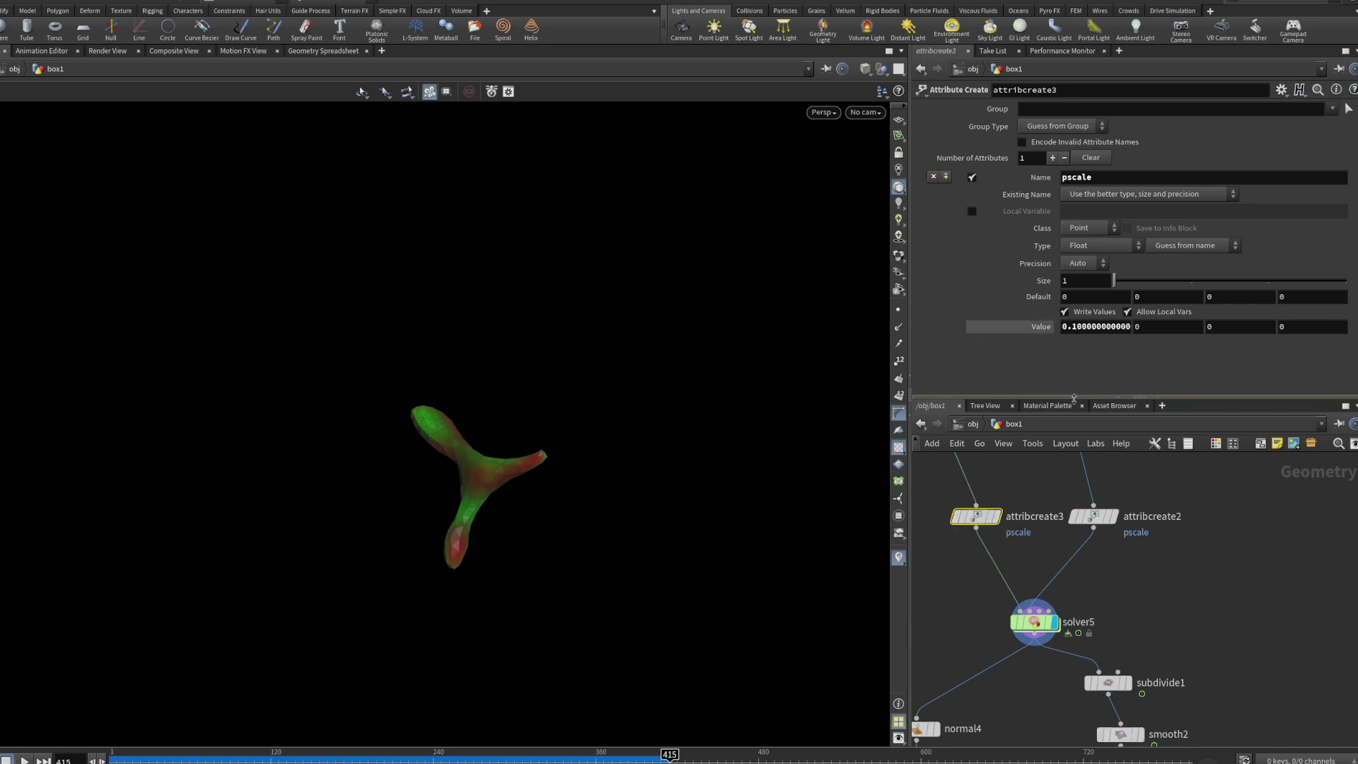
key("ctrl+a")
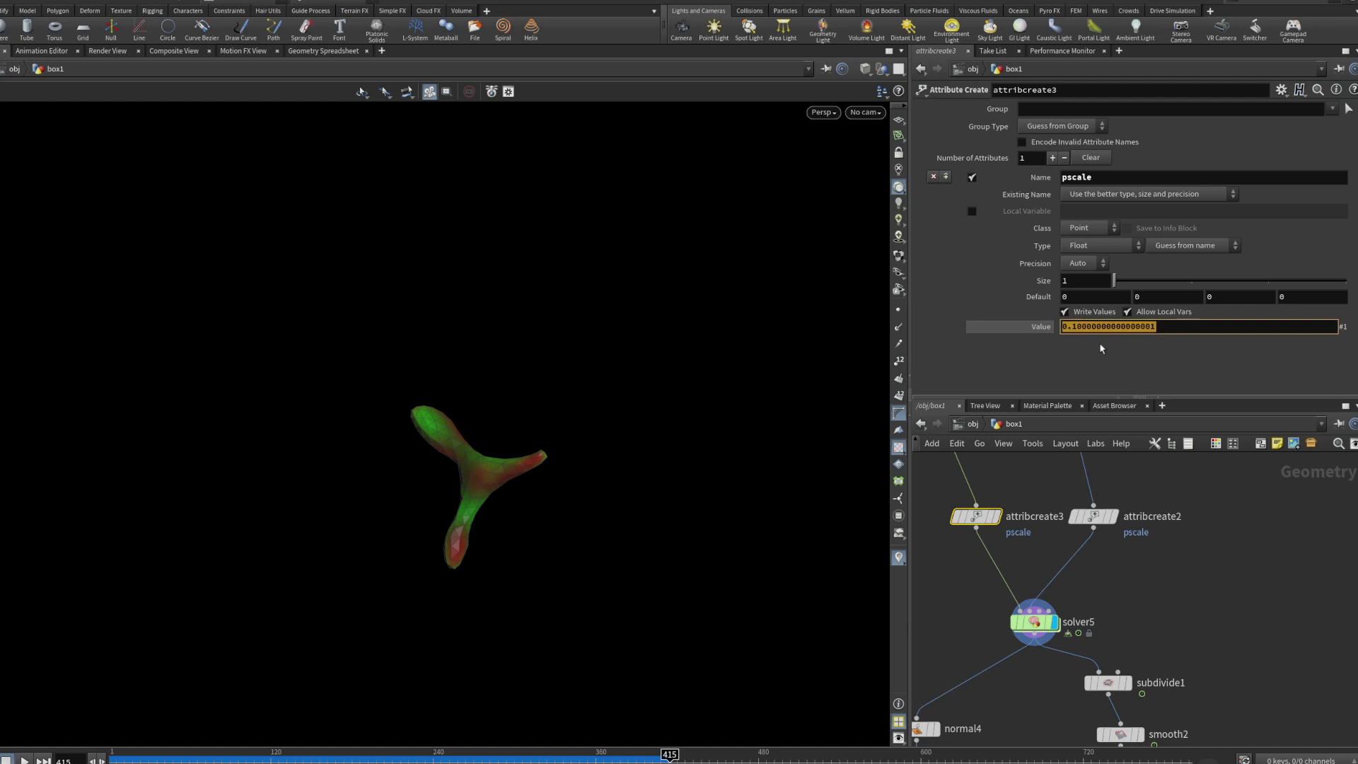
type("0.25")
key("Return")
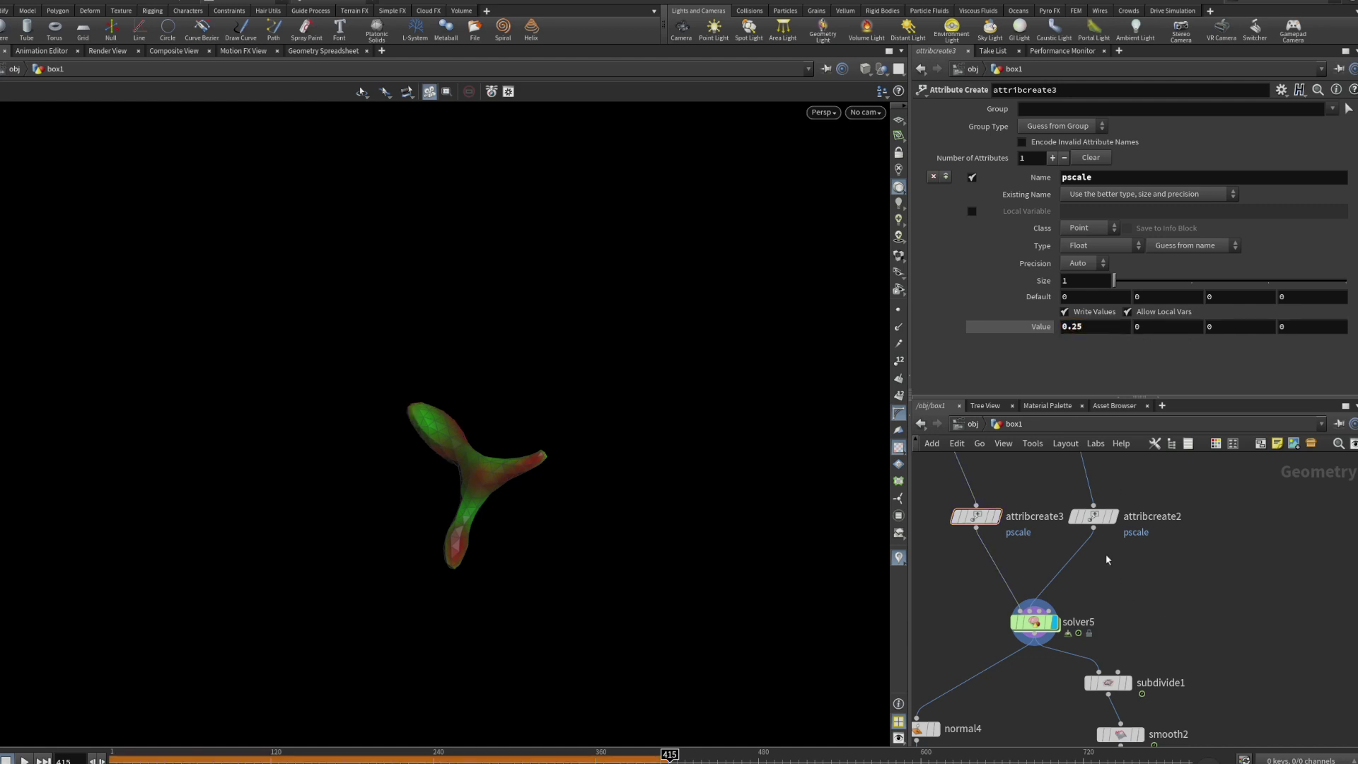
Enter 025 as attribcreate2's pscale value, replay the growth from frame 1 and inspect the resulting form.
left_click(1093, 517)
left_click(1078, 326)
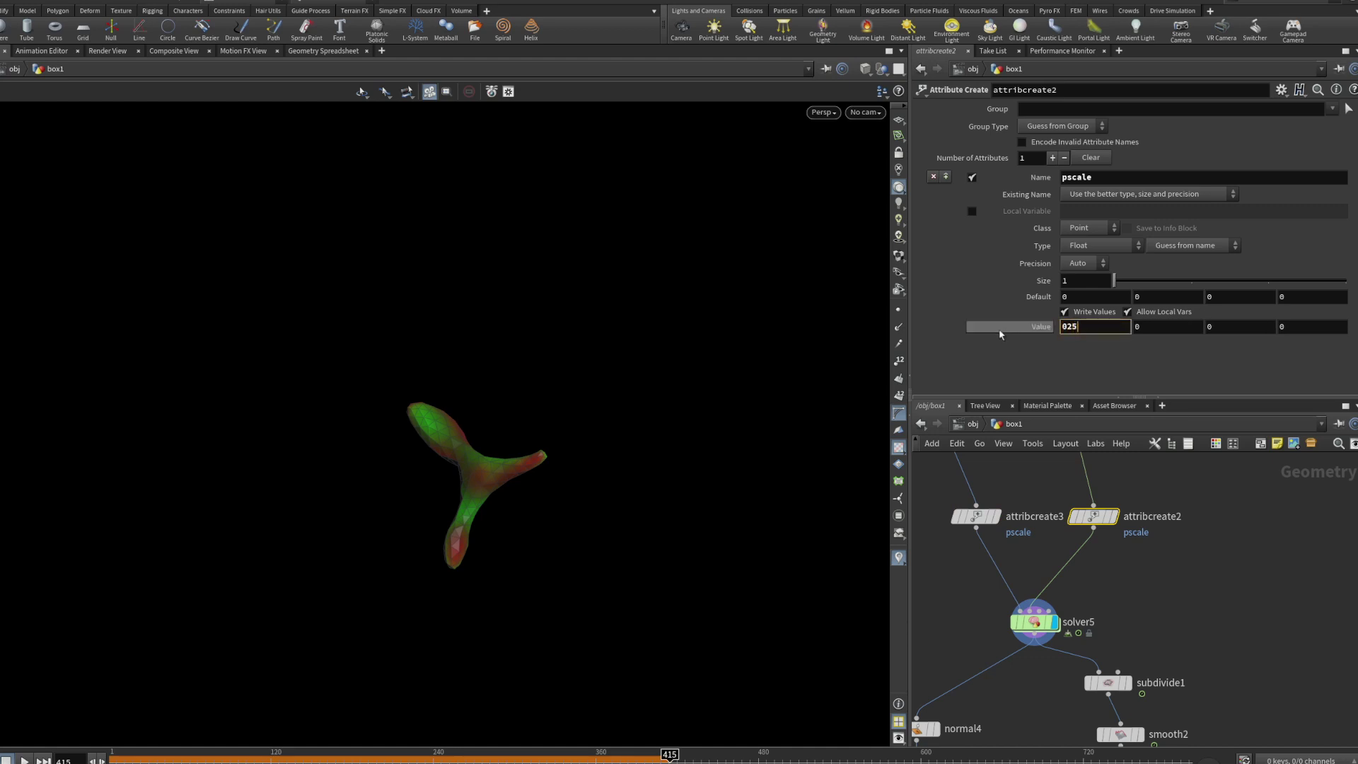
left_click_drag(314, 753, 113, 754)
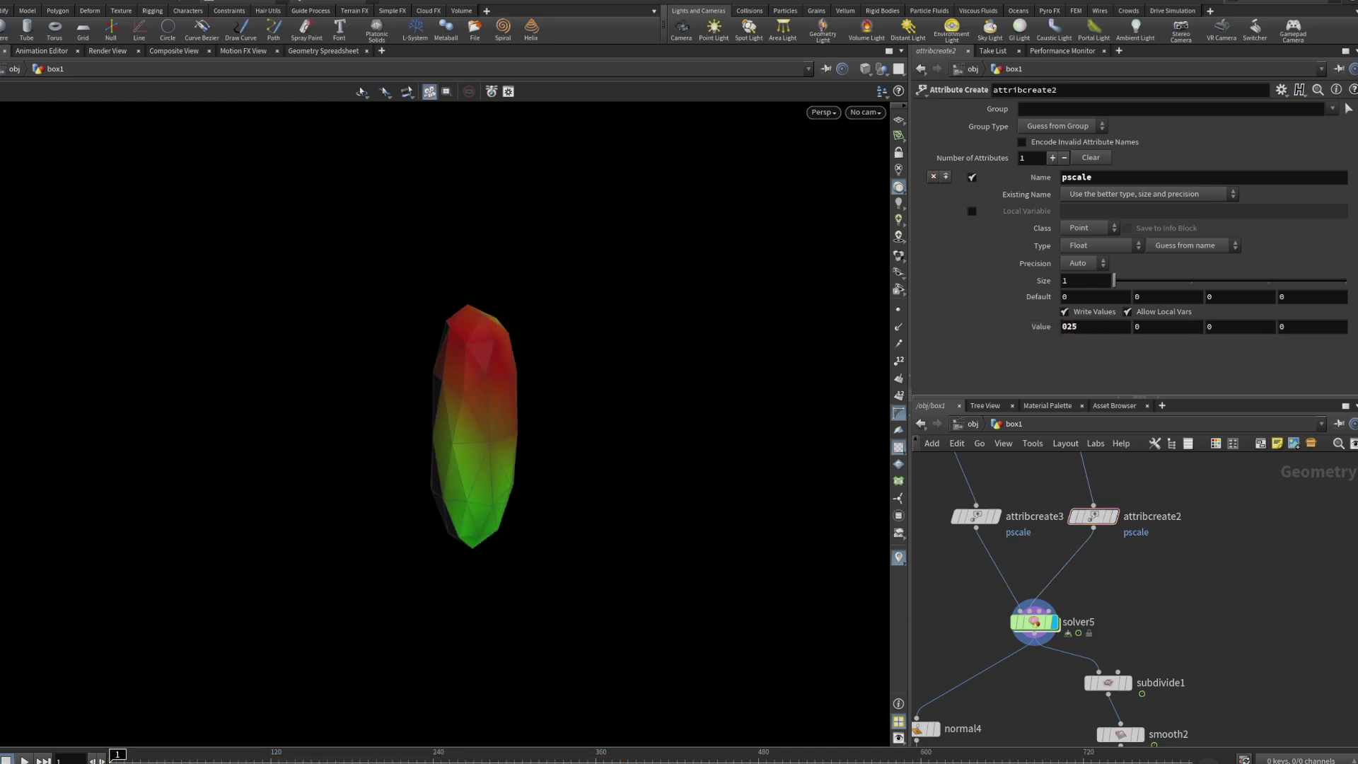
key("Up")
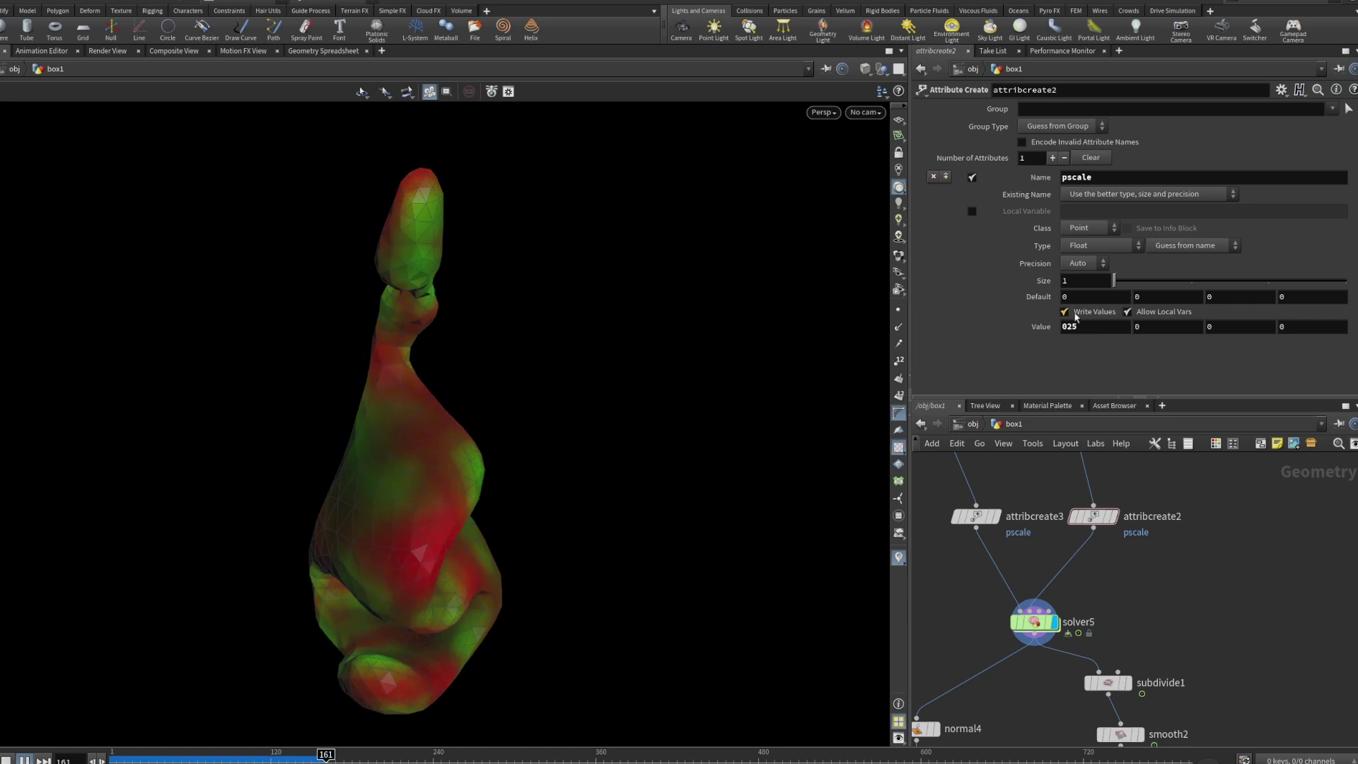
middle_click_drag(410, 567, 411, 457)
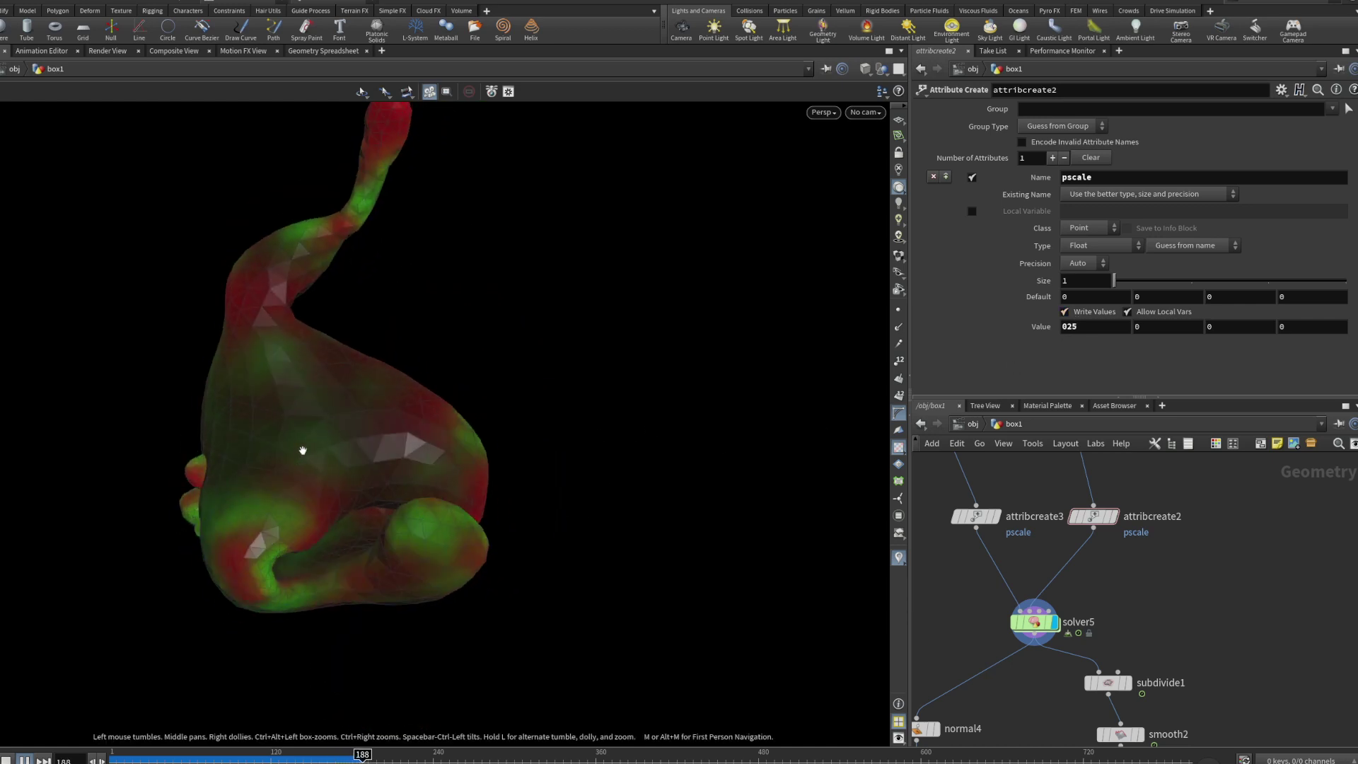
left_click_drag(509, 434, 303, 530)
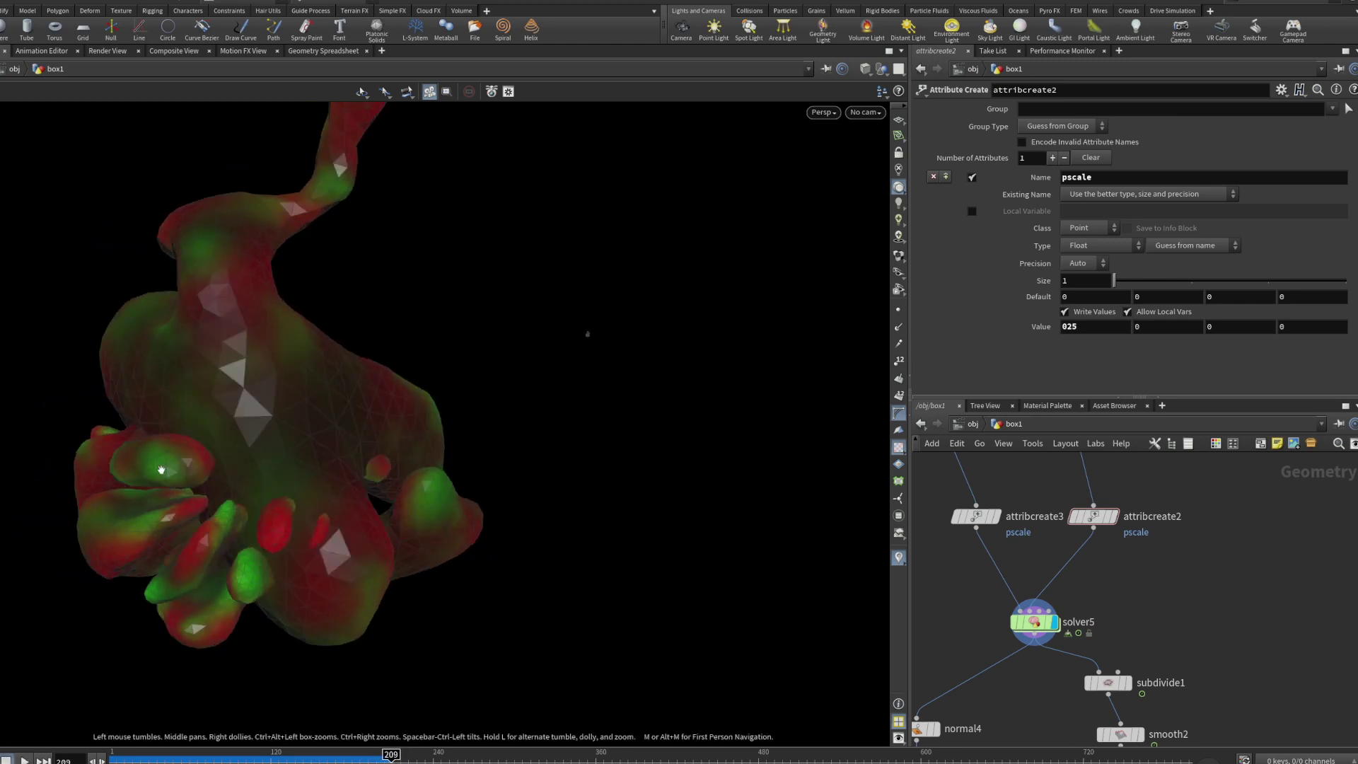
Replace attribcreate2's pscale value with a decimal fraction and reset solver5's simulation at frame 1.
left_click_drag(1083, 326, 1027, 344)
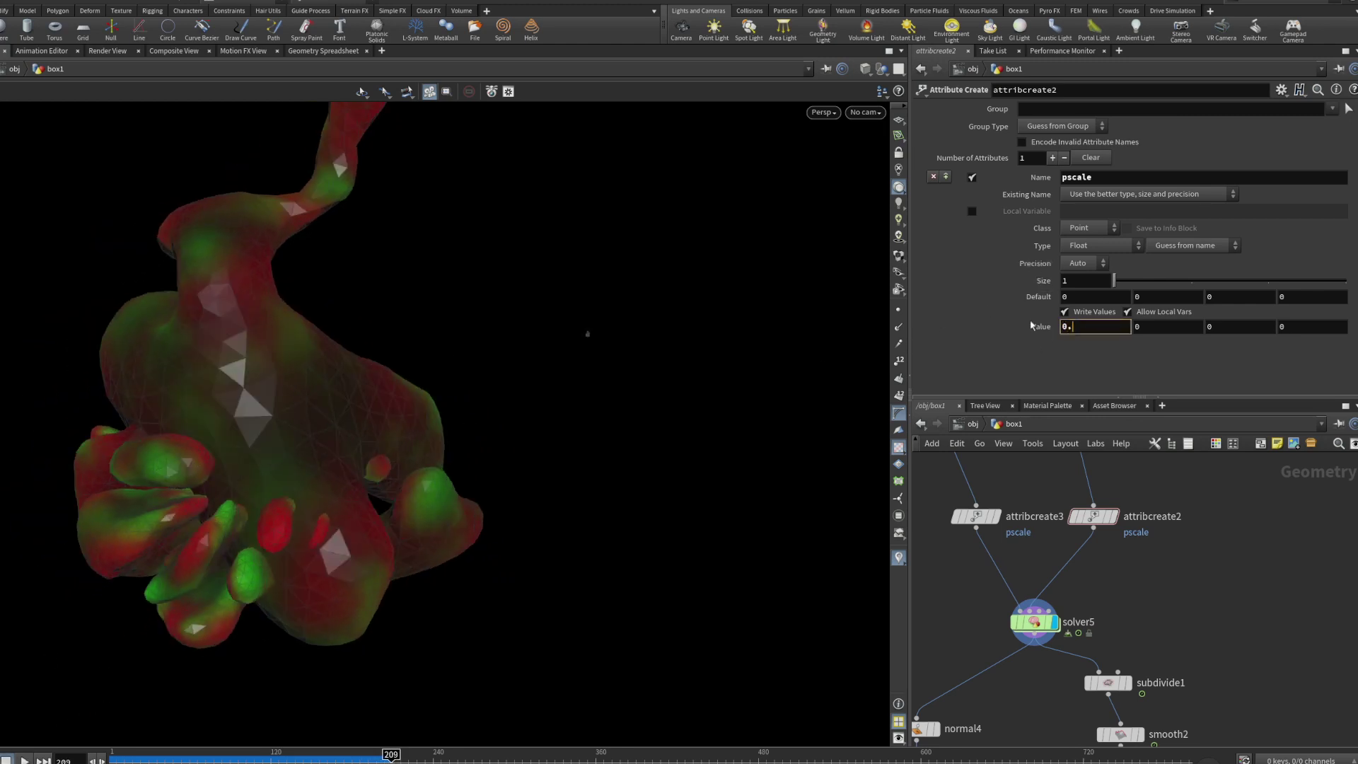
left_click(976, 516)
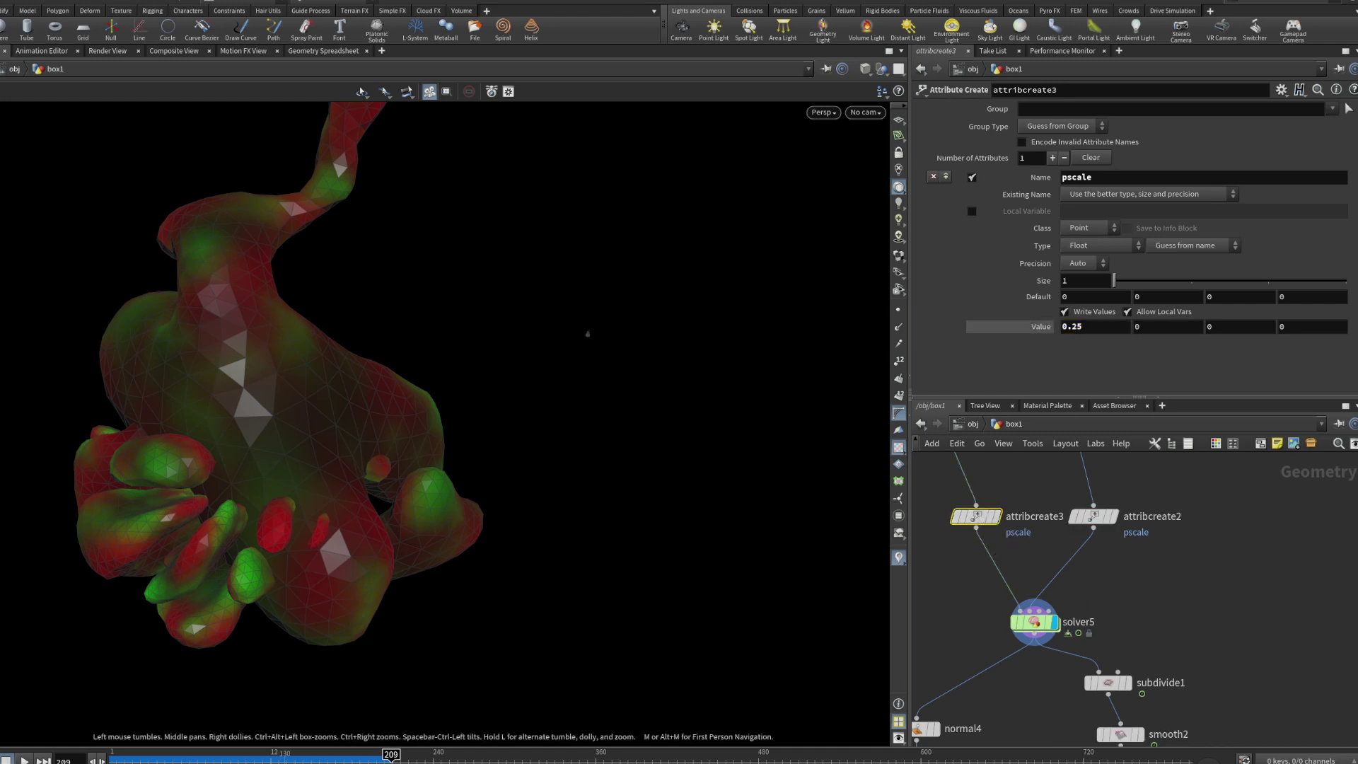
key("ctrl+Up")
left_click(1033, 622)
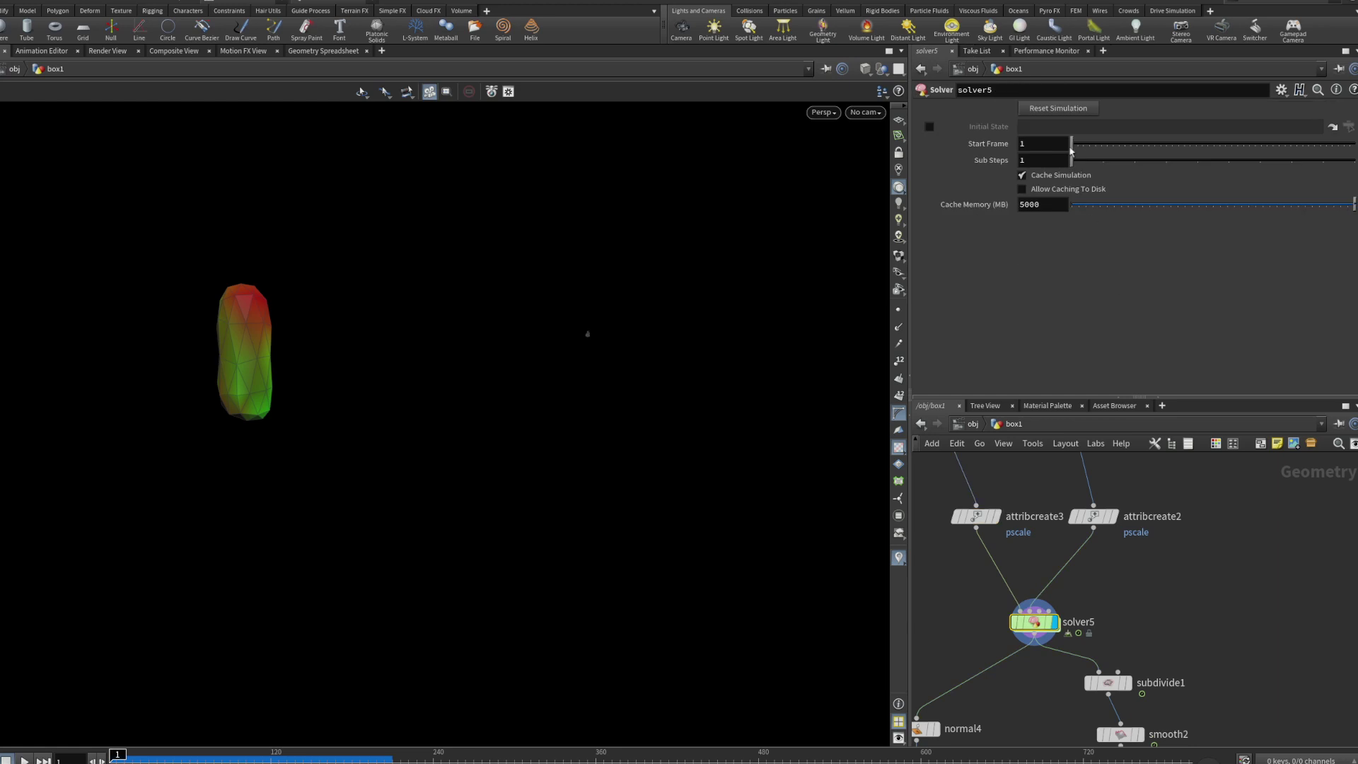
Wire grid6 into thicken1 and thicken1 into normal3, replacing box10 as the growth's source geometry.
middle_click_drag(1009, 481, 1101, 657)
scroll(1096, 654, "down", 3)
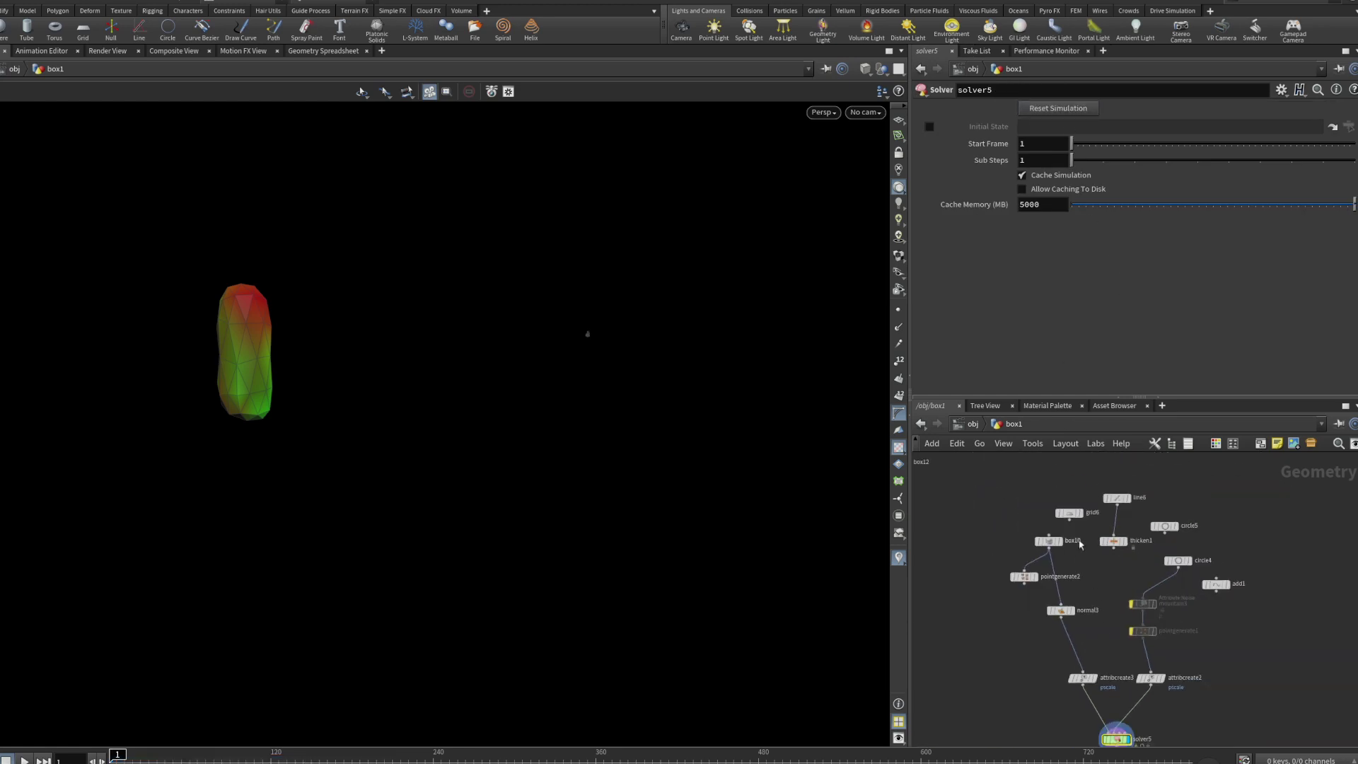
scroll(1078, 541, "up", 3)
left_click_drag(1139, 547, 1112, 554)
left_click_drag(1062, 505, 1112, 539)
left_click_drag(1111, 561, 1047, 650)
Play the growth simulation from the thickened grid and examine the grown form from several angles.
left_click_drag(293, 355, 382, 582)
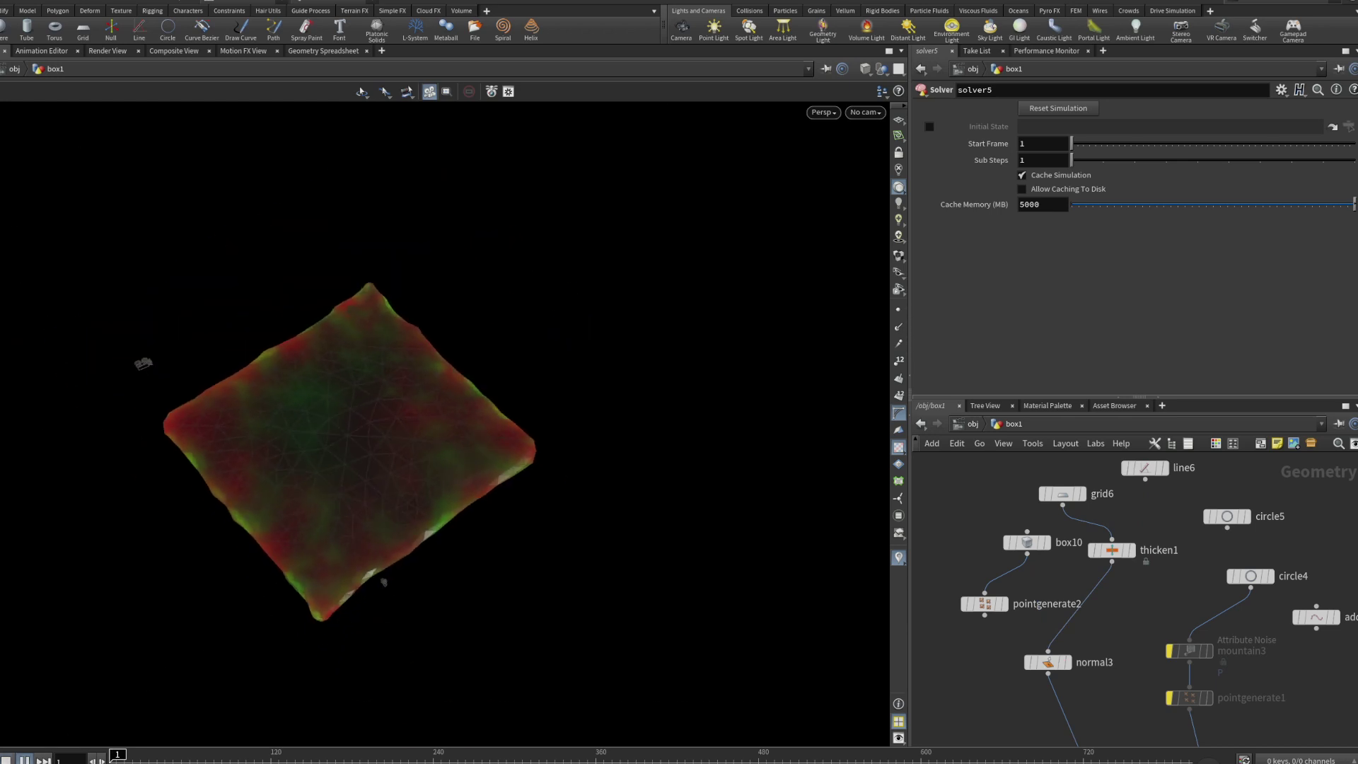
key("Up")
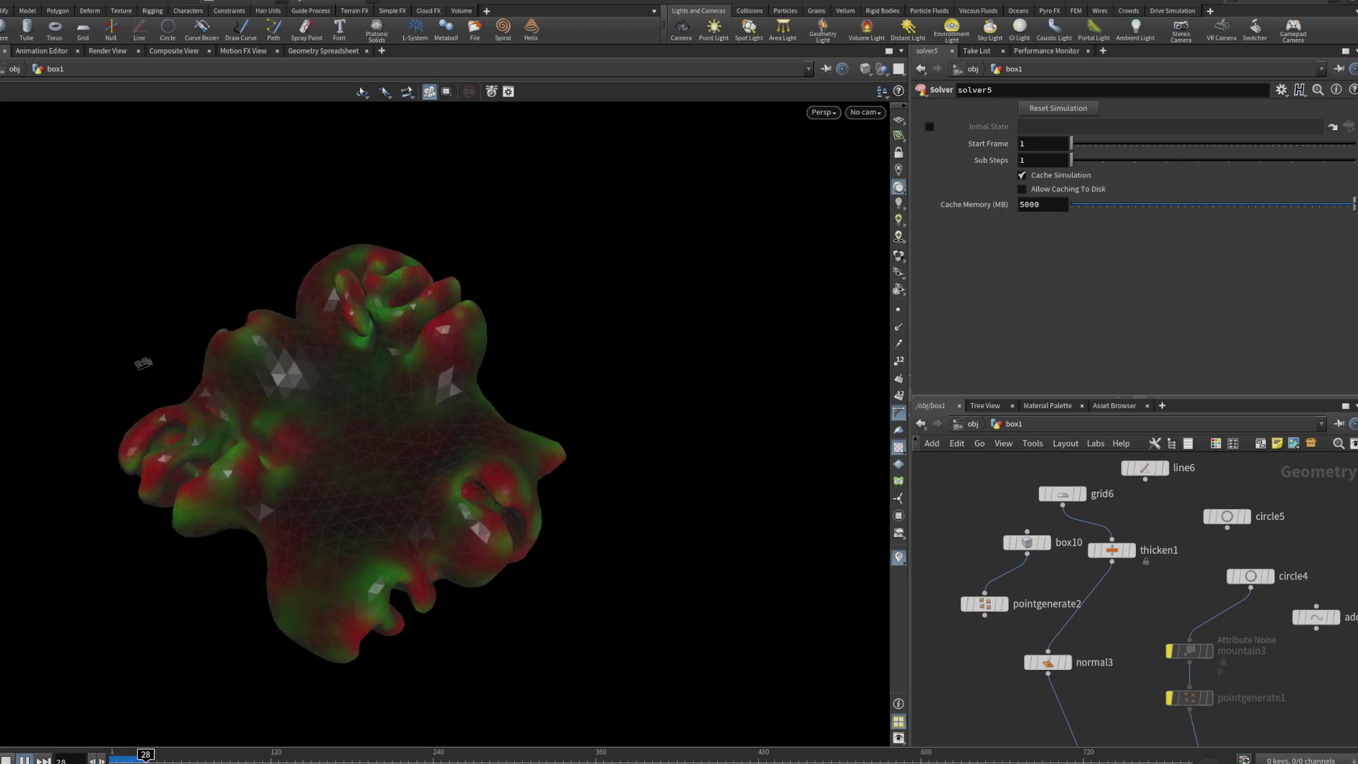
middle_click_drag(305, 596, 354, 579)
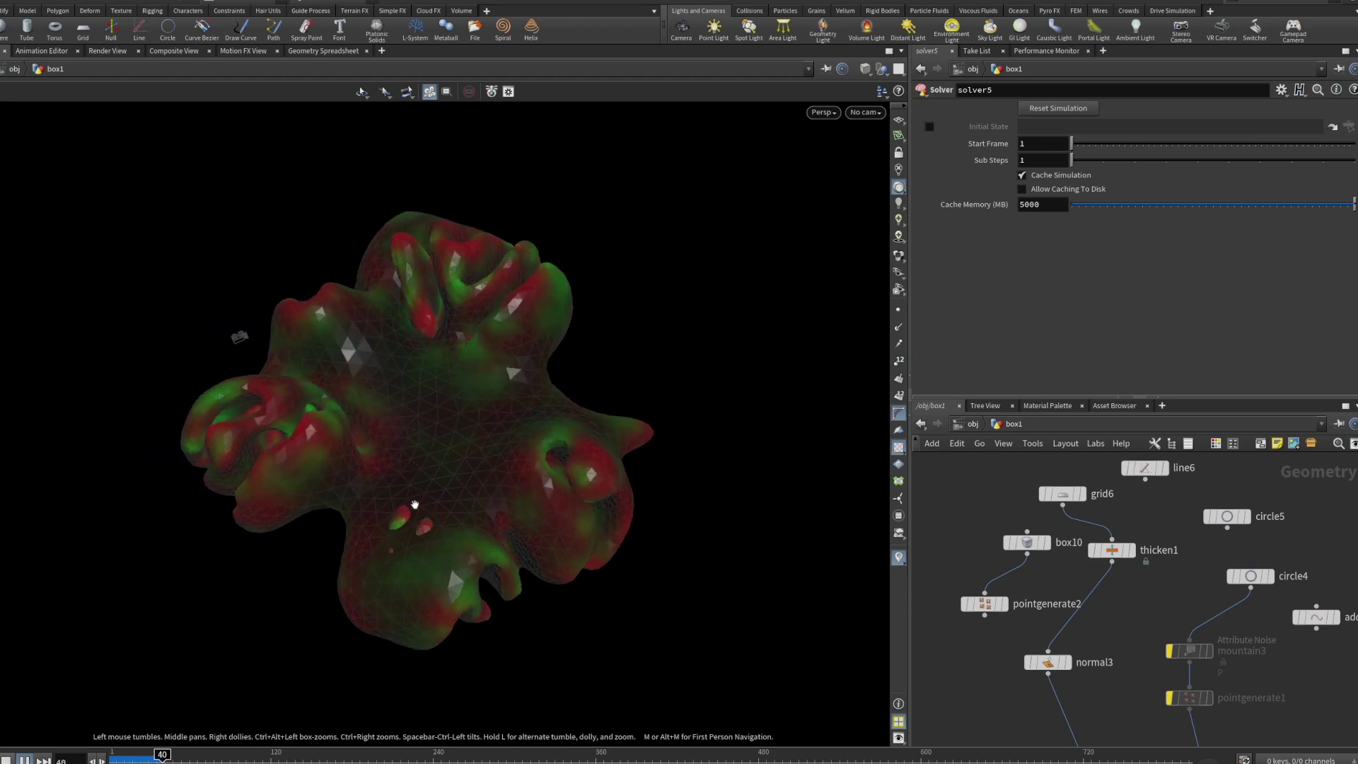
left_click_drag(415, 504, 423, 463)
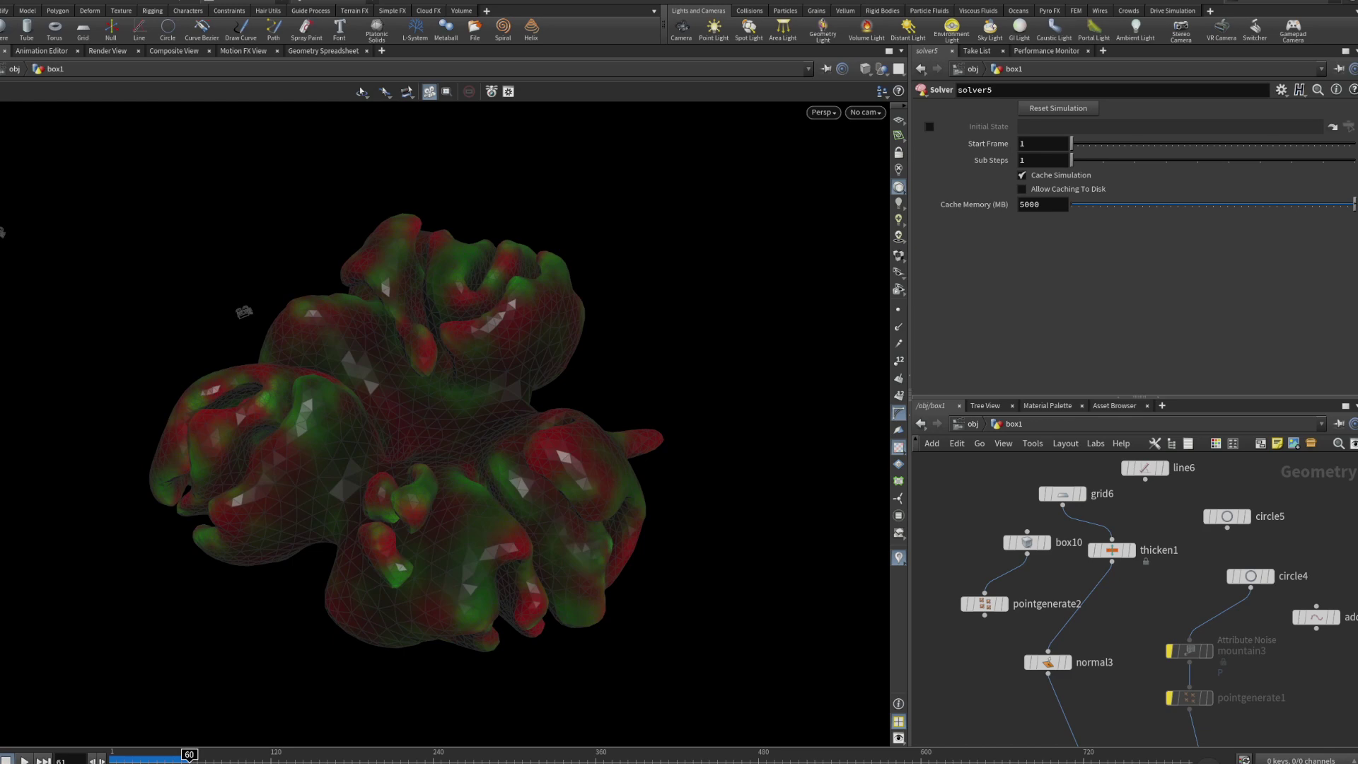
left_click_drag(431, 536, 439, 470)
left_click_drag(437, 375, 446, 425)
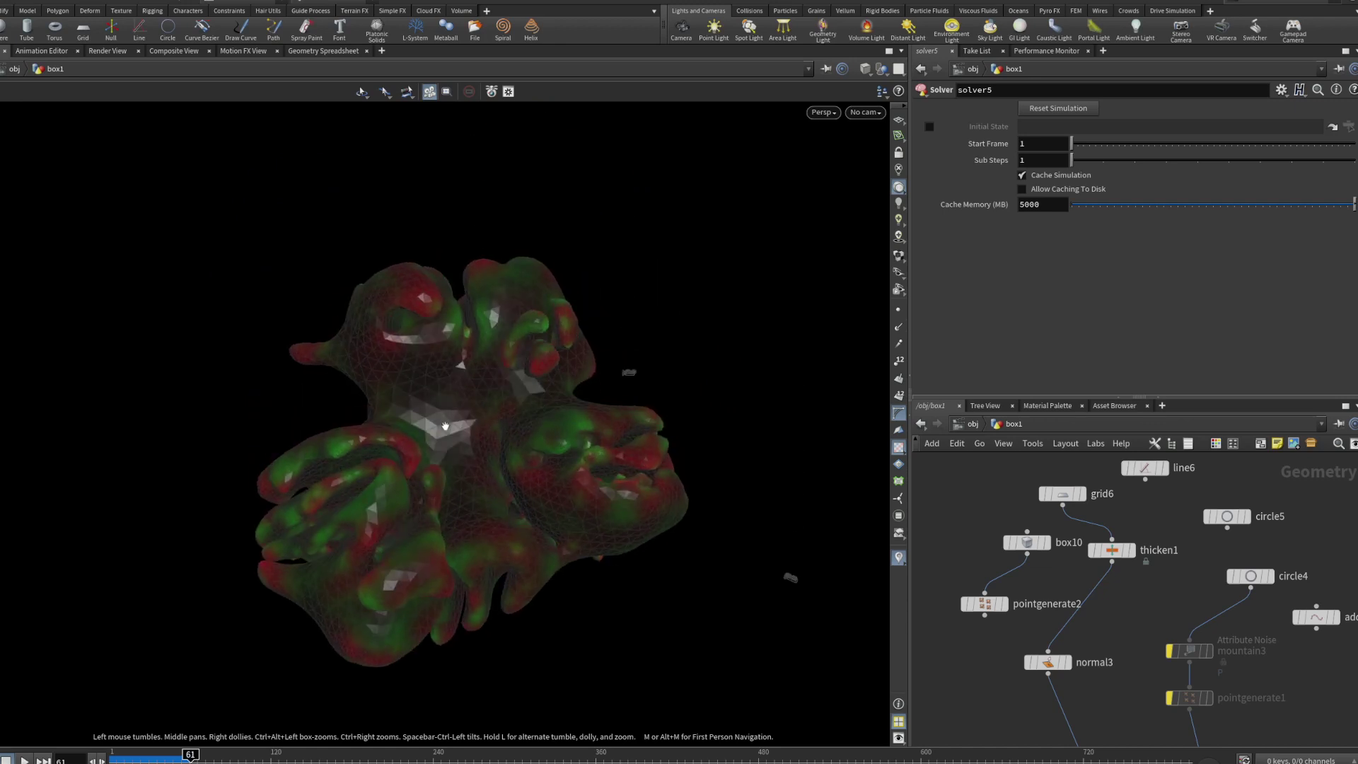
Go inside the solver5 network and inspect measure_curvature1's settings.
middle_click_drag(1111, 662, 1076, 541)
middle_click_drag(1091, 625, 1108, 554)
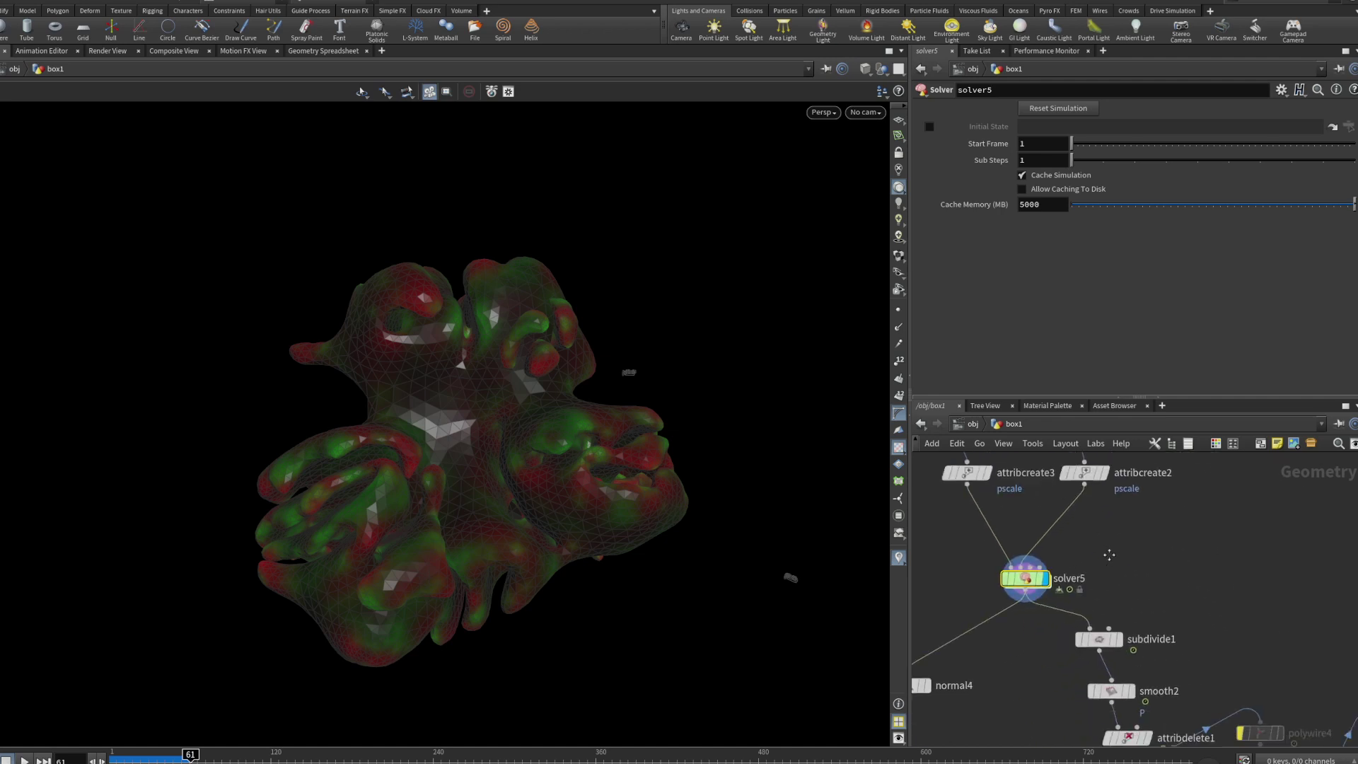
double_click(1045, 584)
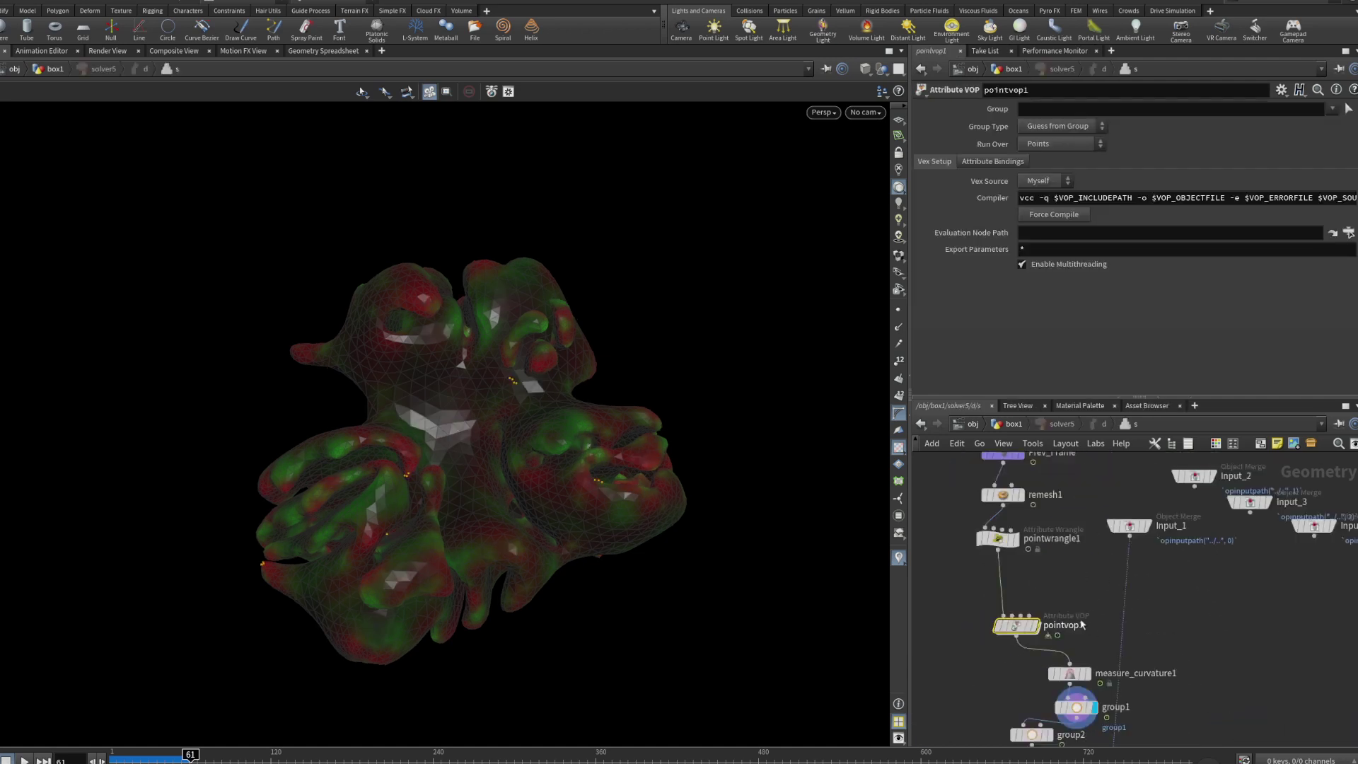
middle_click_drag(1081, 625, 1053, 571)
left_click(1043, 621)
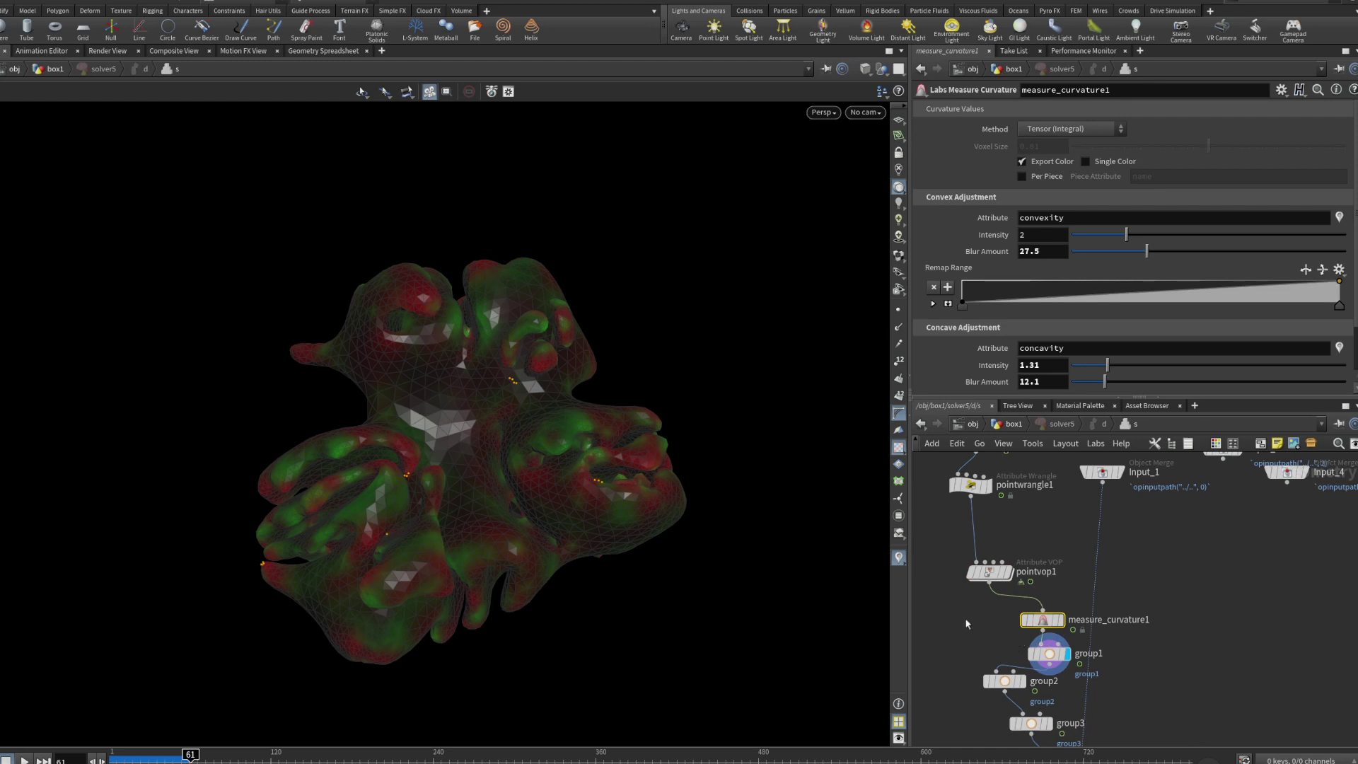
Set minmeshsize to 0.15 in pointwrangle1's VEXpression.
middle_click_drag(966, 621, 980, 669)
middle_click_drag(1064, 614, 1011, 431)
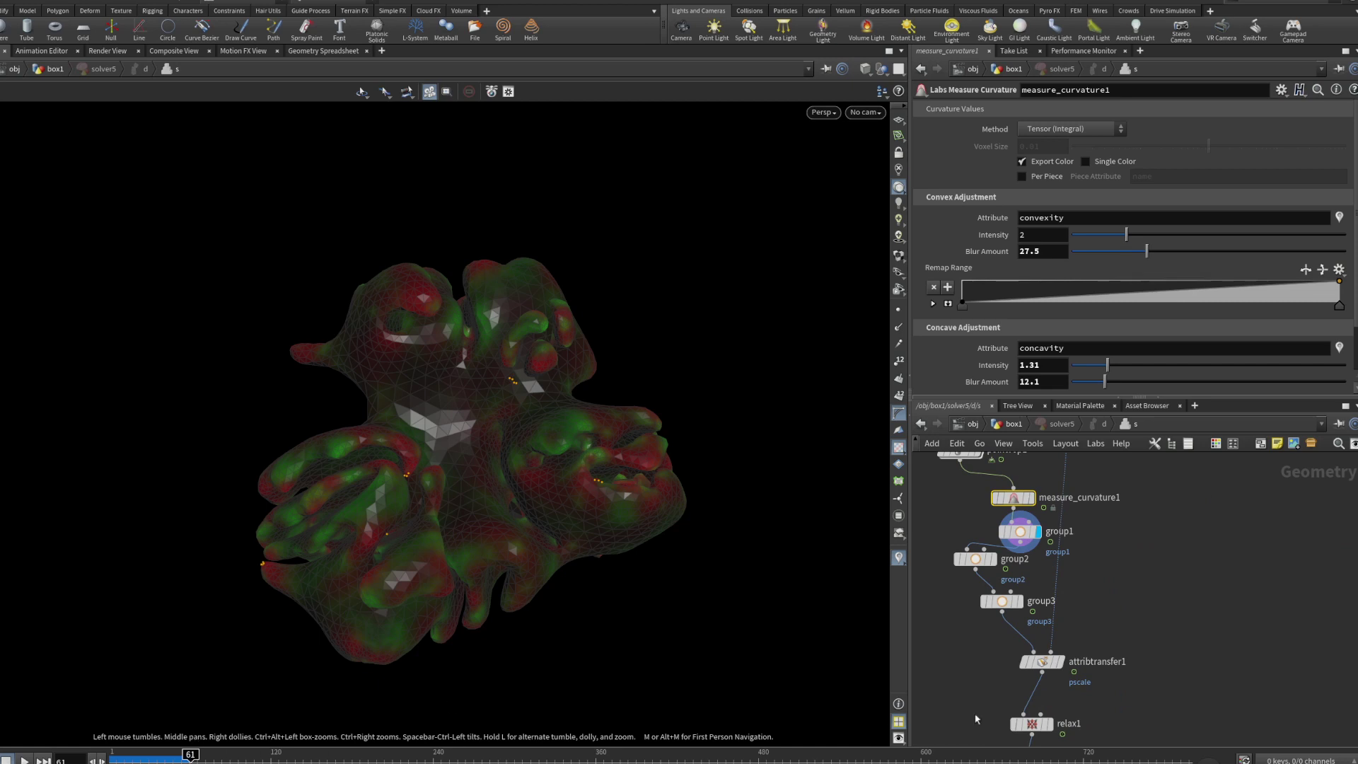
middle_click_drag(1115, 588, 1155, 695)
middle_click_drag(1014, 500, 1015, 545)
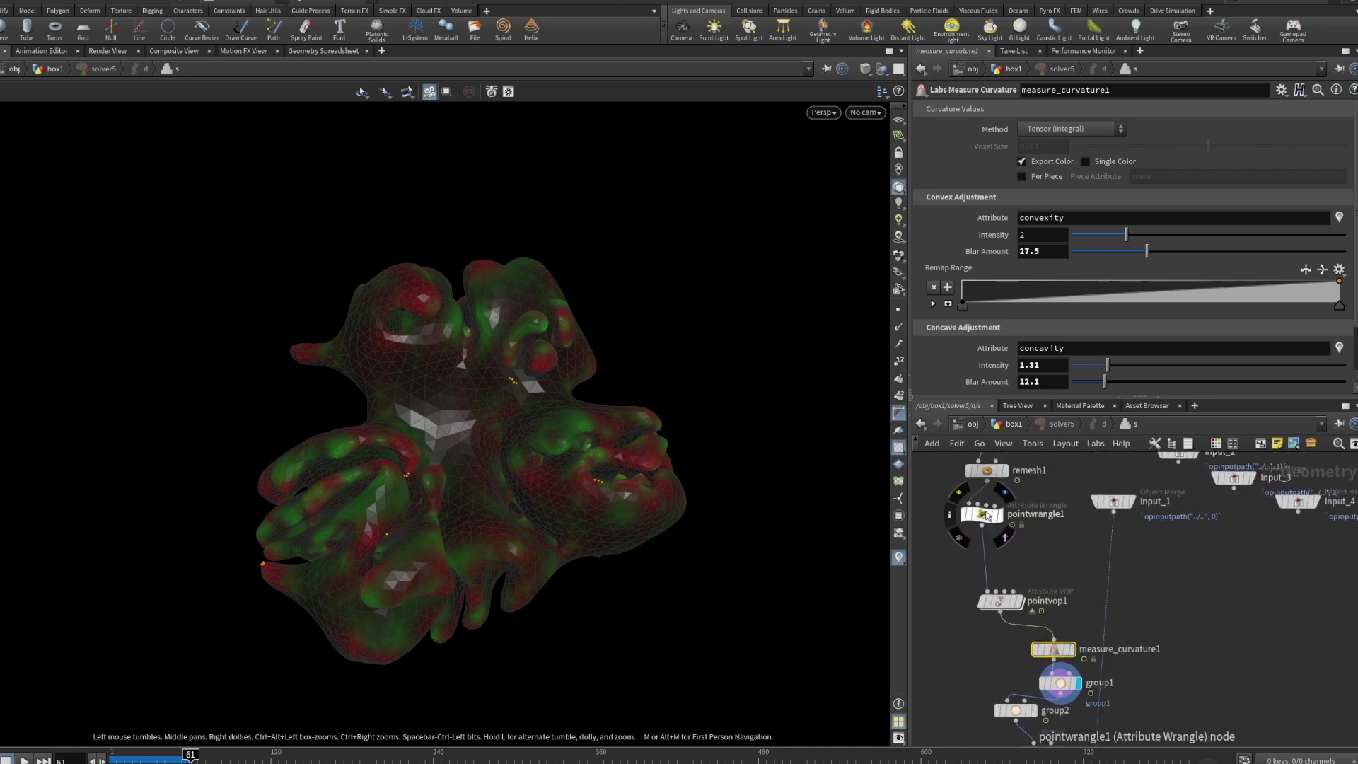
left_click(985, 514)
left_click(1030, 194)
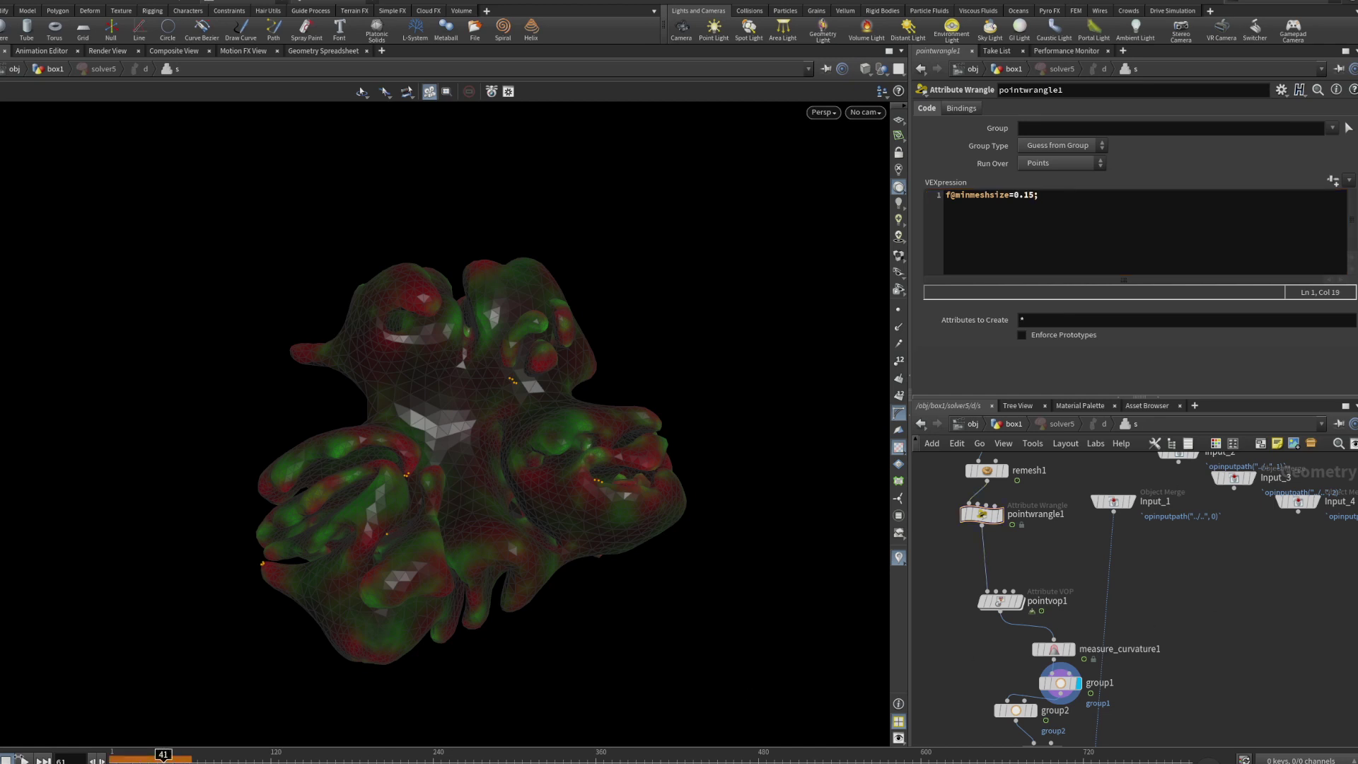
Replay the growth simulation with the new minimum mesh size and examine the form from several angles.
left_click(2, 760)
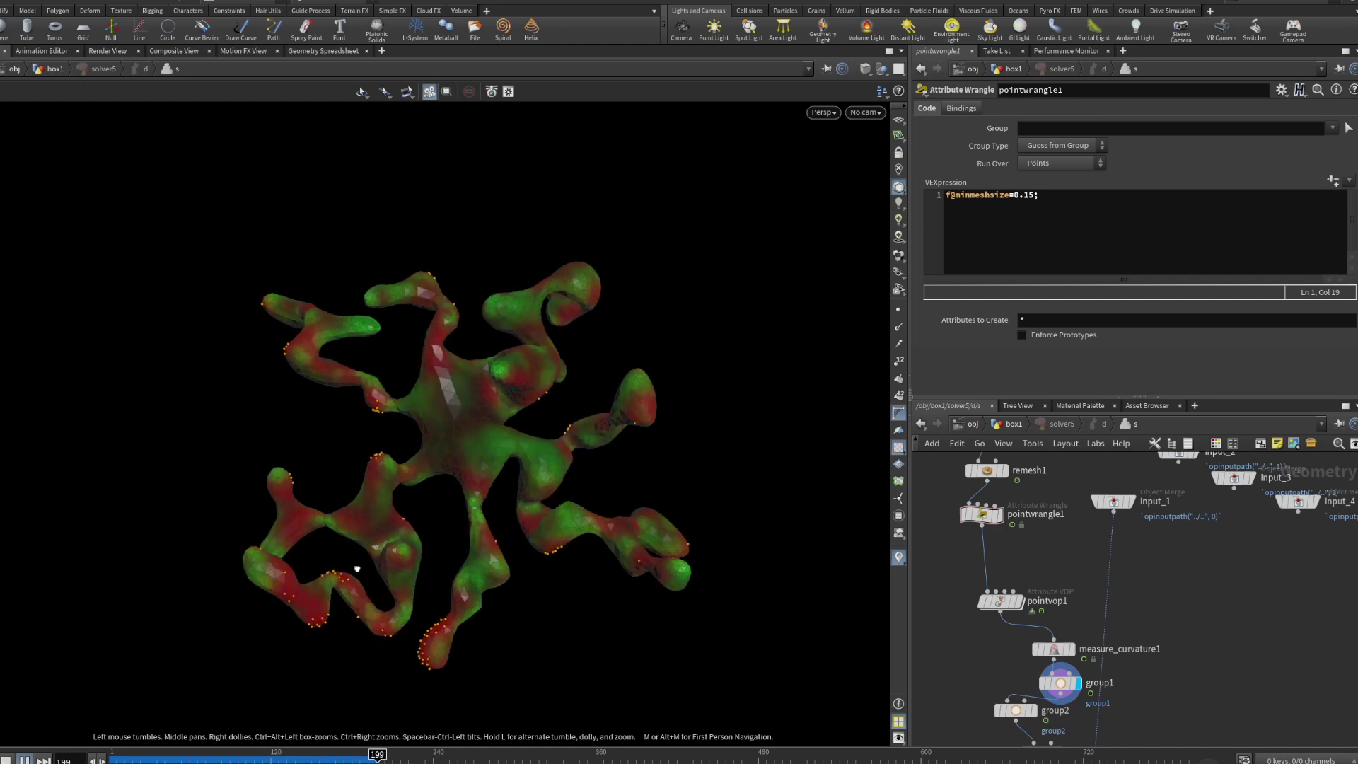
left_click_drag(358, 567, 527, 360)
middle_click_drag(328, 588, 461, 521)
left_click_drag(461, 520, 509, 651)
middle_click_drag(499, 610, 410, 446)
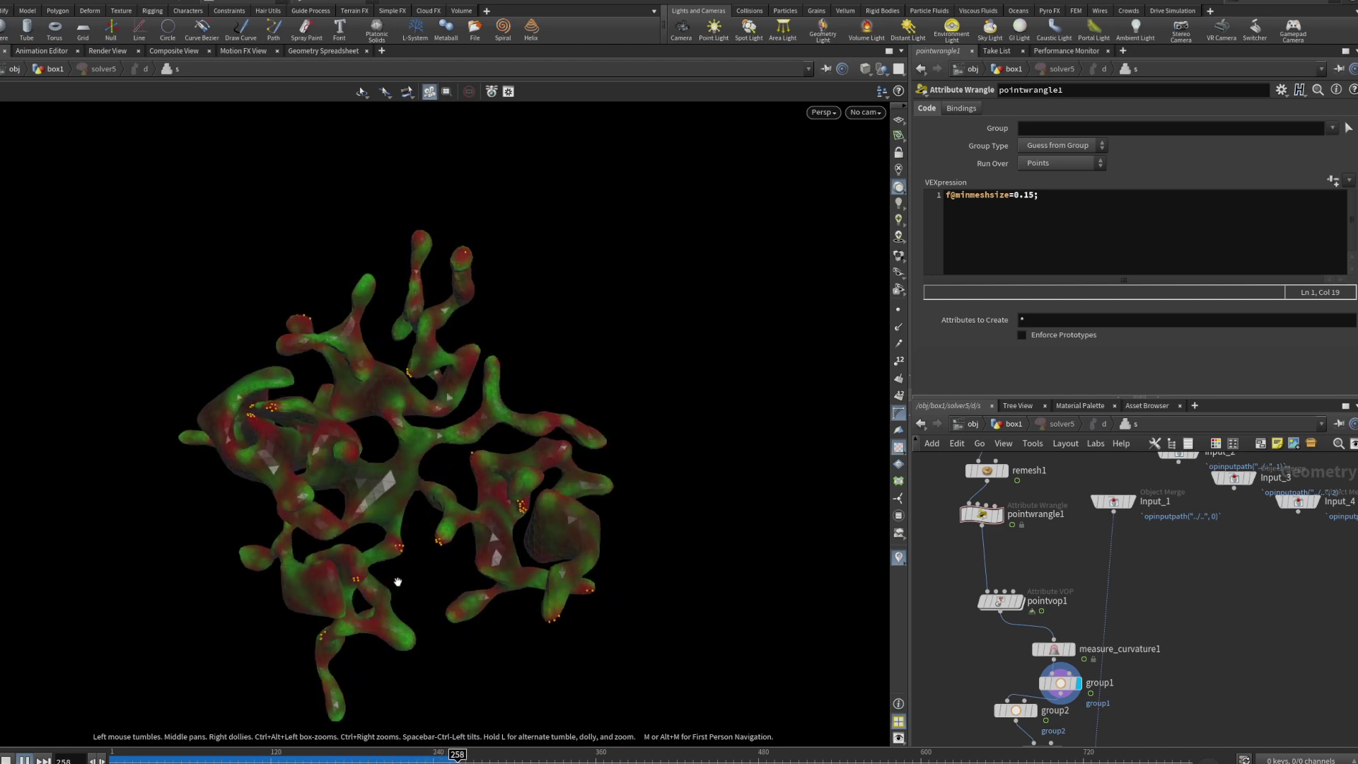
Stop the simulation playback and examine the branching form from different sides and up close.
left_click(17, 758)
left_click_drag(445, 424, 209, 576)
middle_click_drag(210, 575, 397, 509)
right_click_drag(397, 509, 338, 417)
left_click_drag(338, 418, 508, 444)
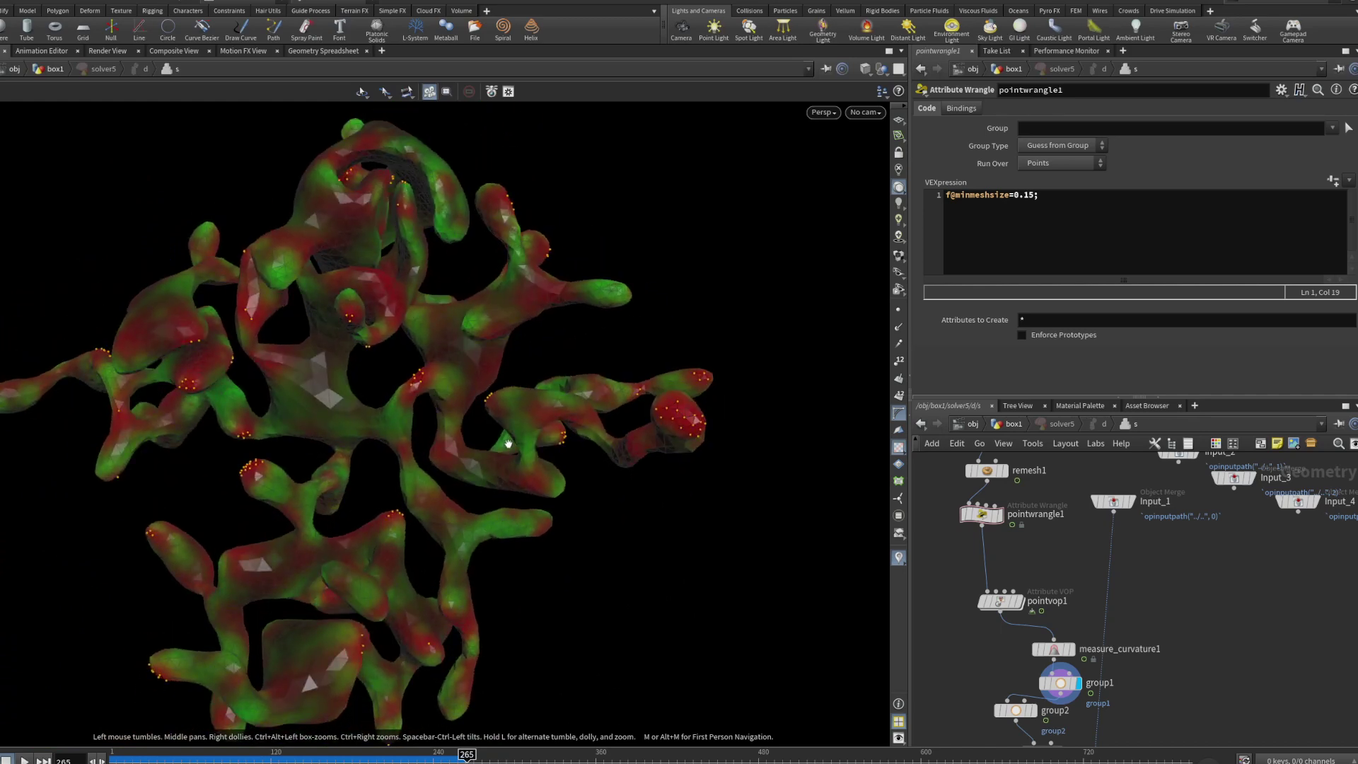
Return to the box1 network, rewind to frame 1 and reset the solver5 simulation.
left_click(1008, 424)
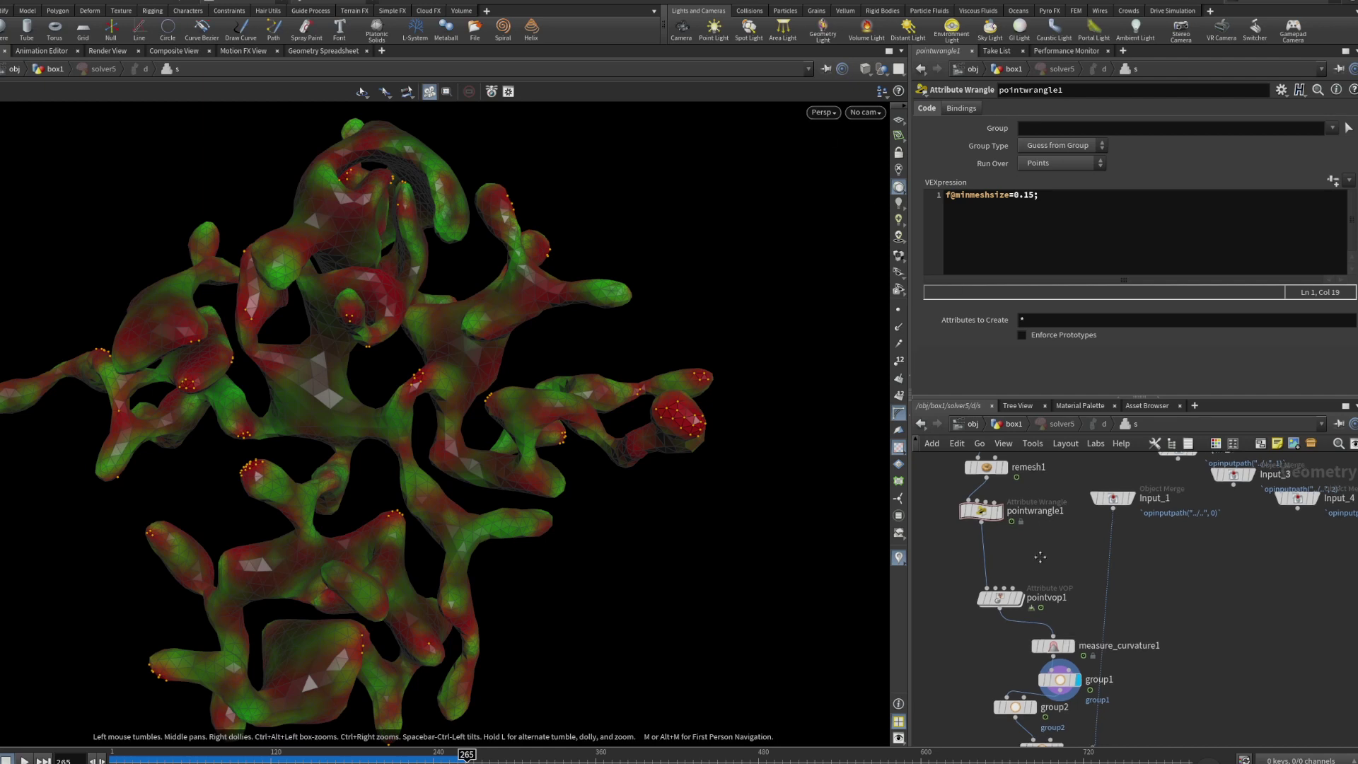
scroll(1117, 653, "down", 4)
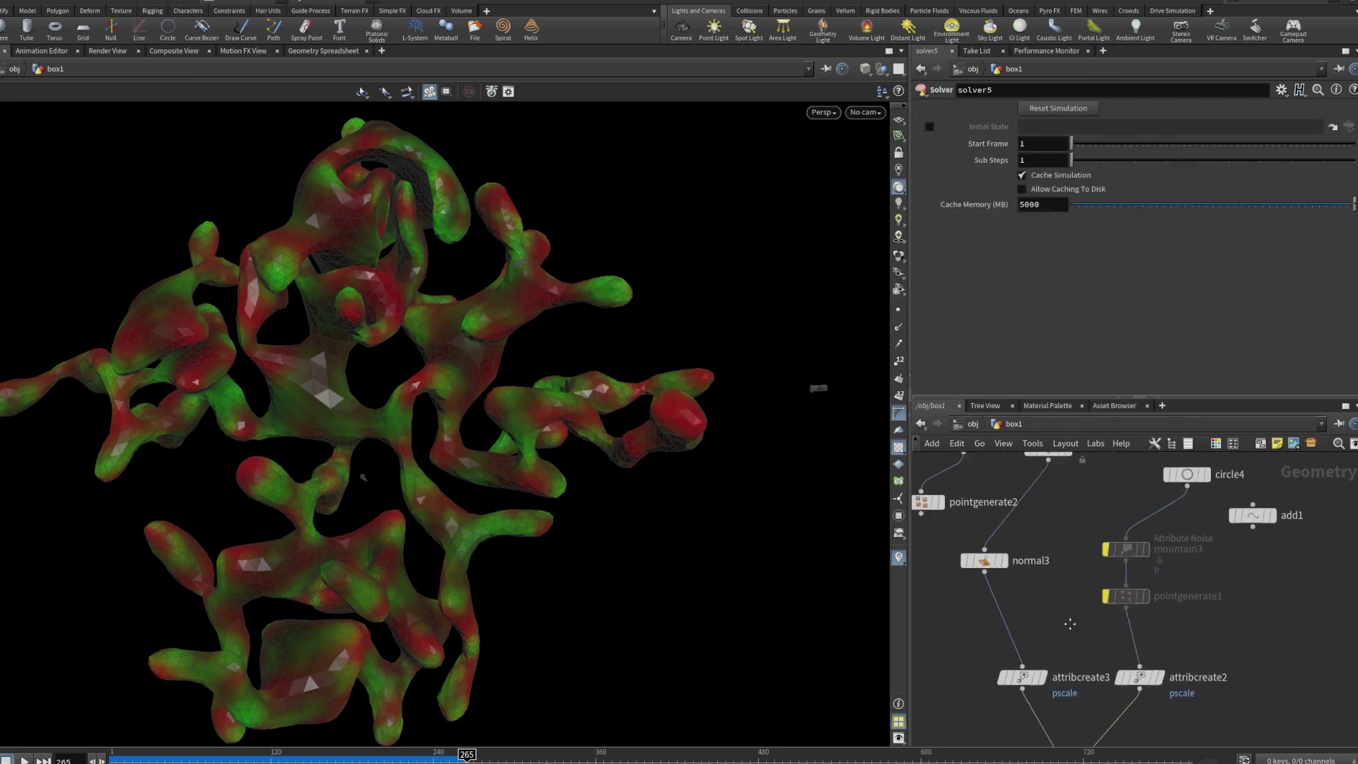
scroll(1066, 589, "up", 4)
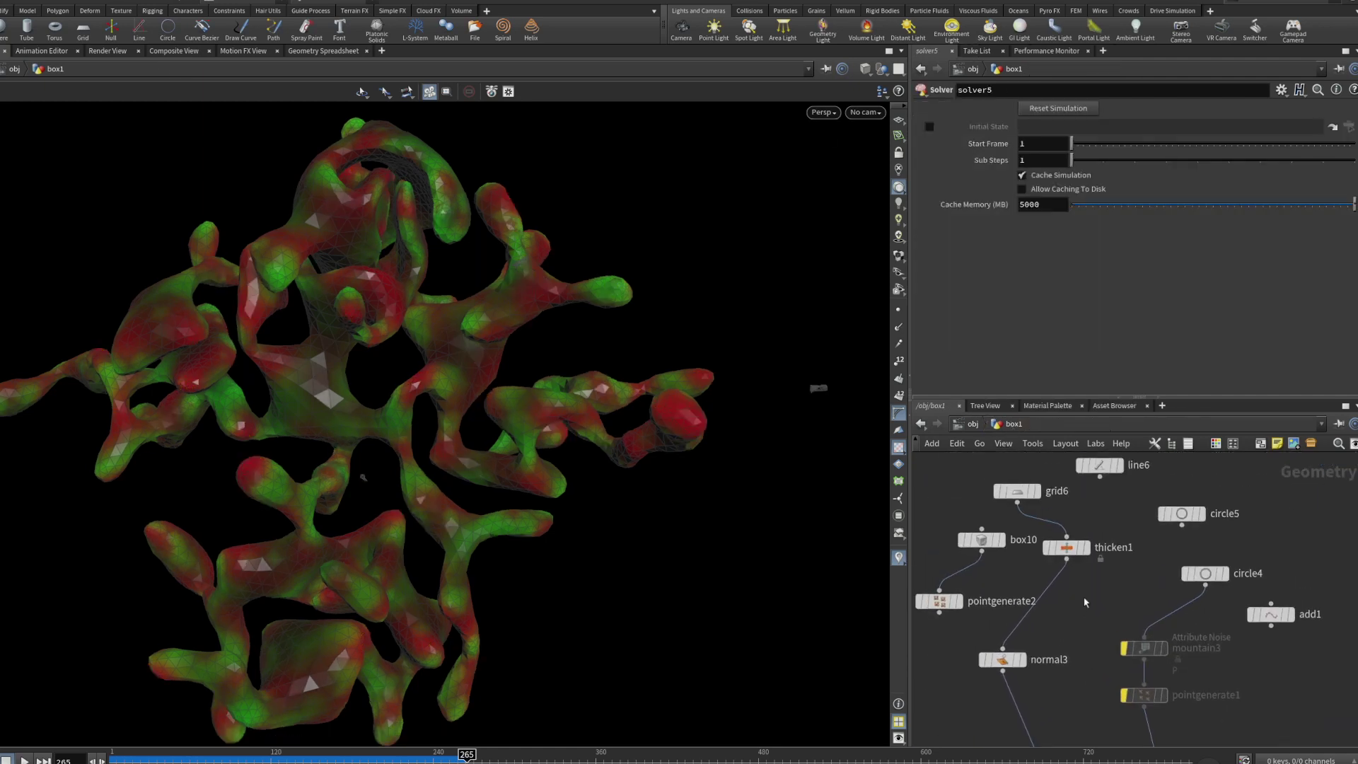
middle_click_drag(1080, 670, 1040, 521)
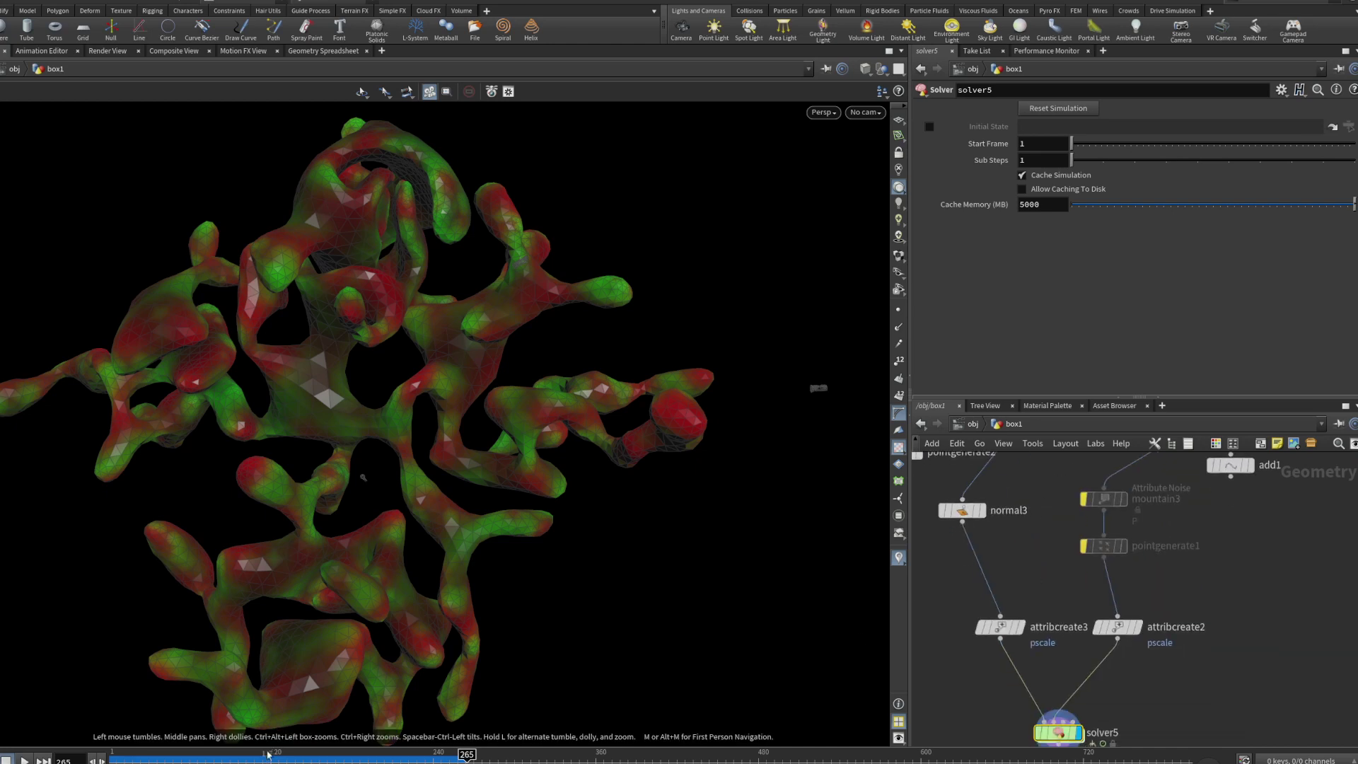
left_click_drag(263, 753, 113, 754)
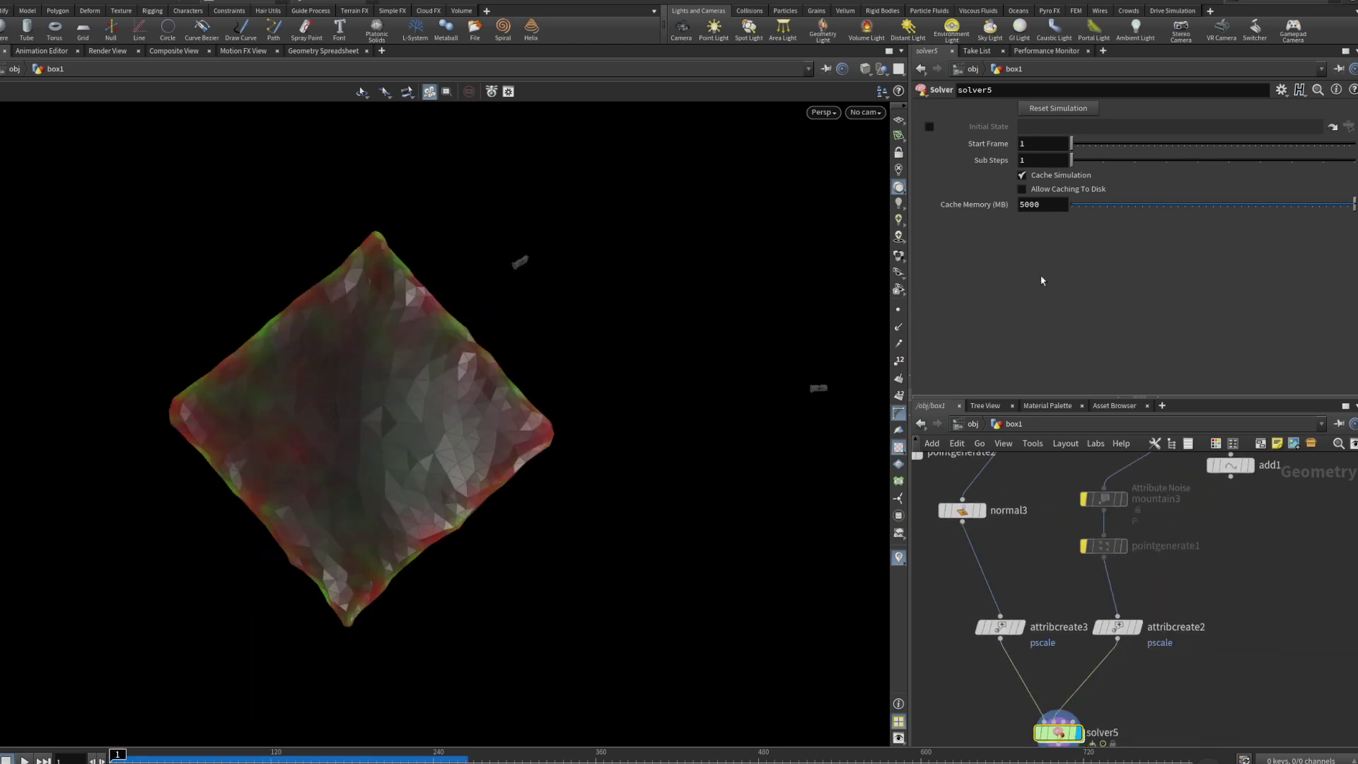
left_click(1039, 108)
Display attribcreate2's geometry as a template overlay around the thickened grid.
middle_click_drag(1145, 605, 1073, 622)
mouse_move(1061, 645)
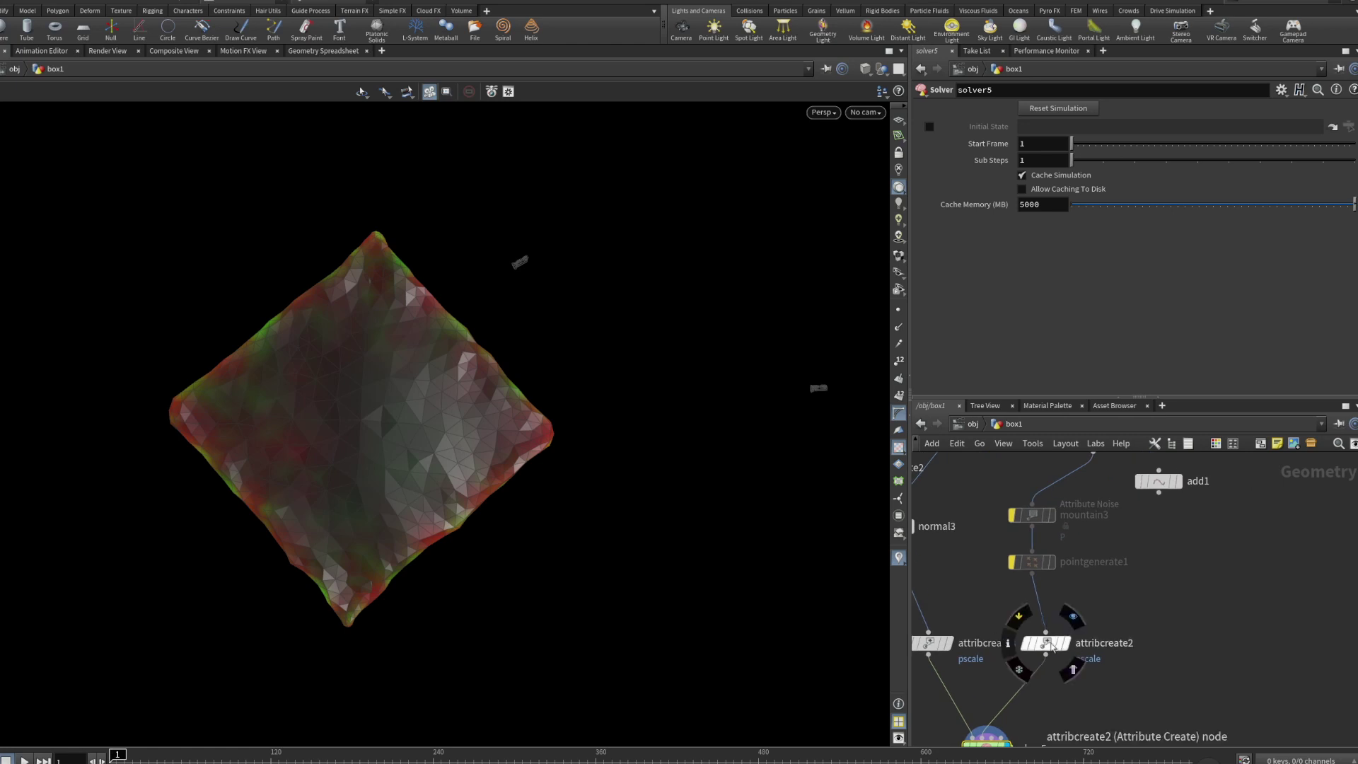
left_click(1072, 672)
left_click_drag(453, 520, 365, 357)
middle_click_drag(1134, 535, 1121, 612)
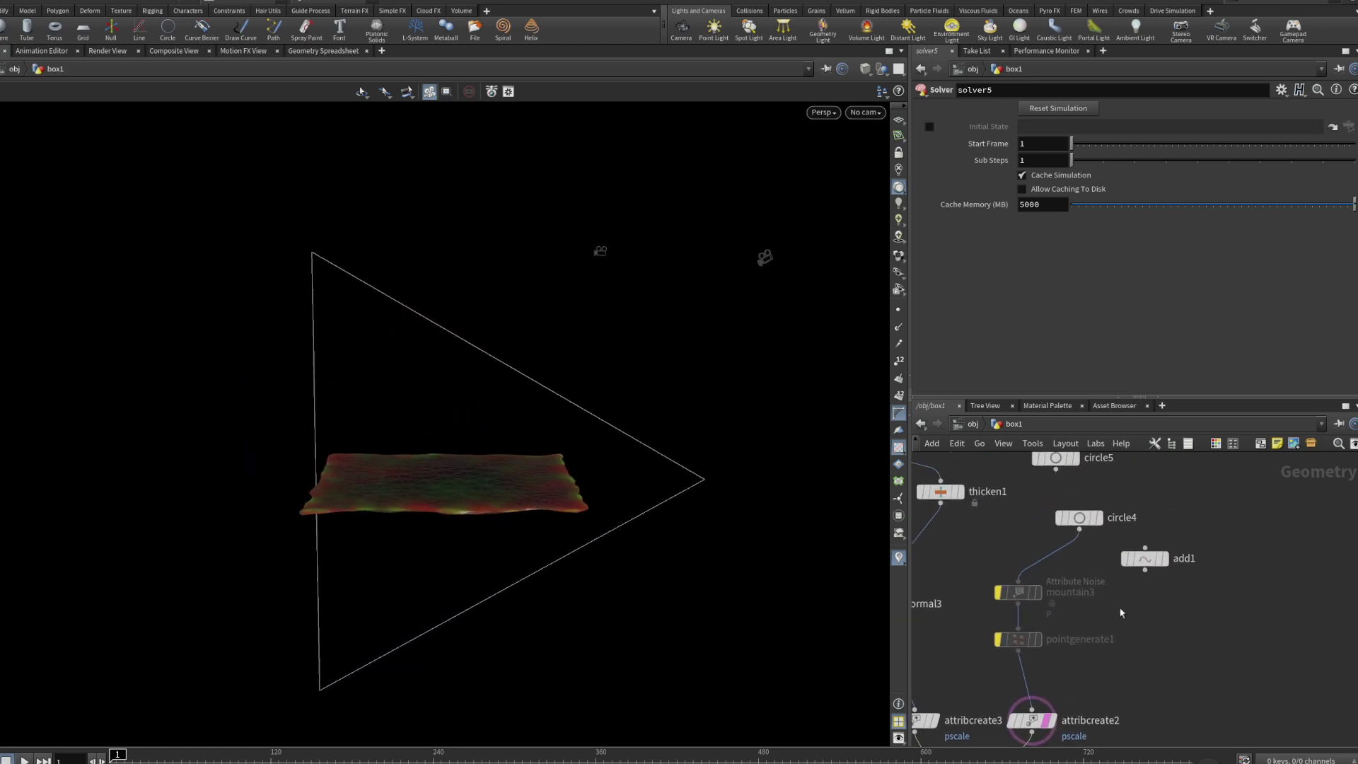
Set circle4's divisions to 2.
left_click(1080, 518)
left_click_drag(1030, 222, 994, 234)
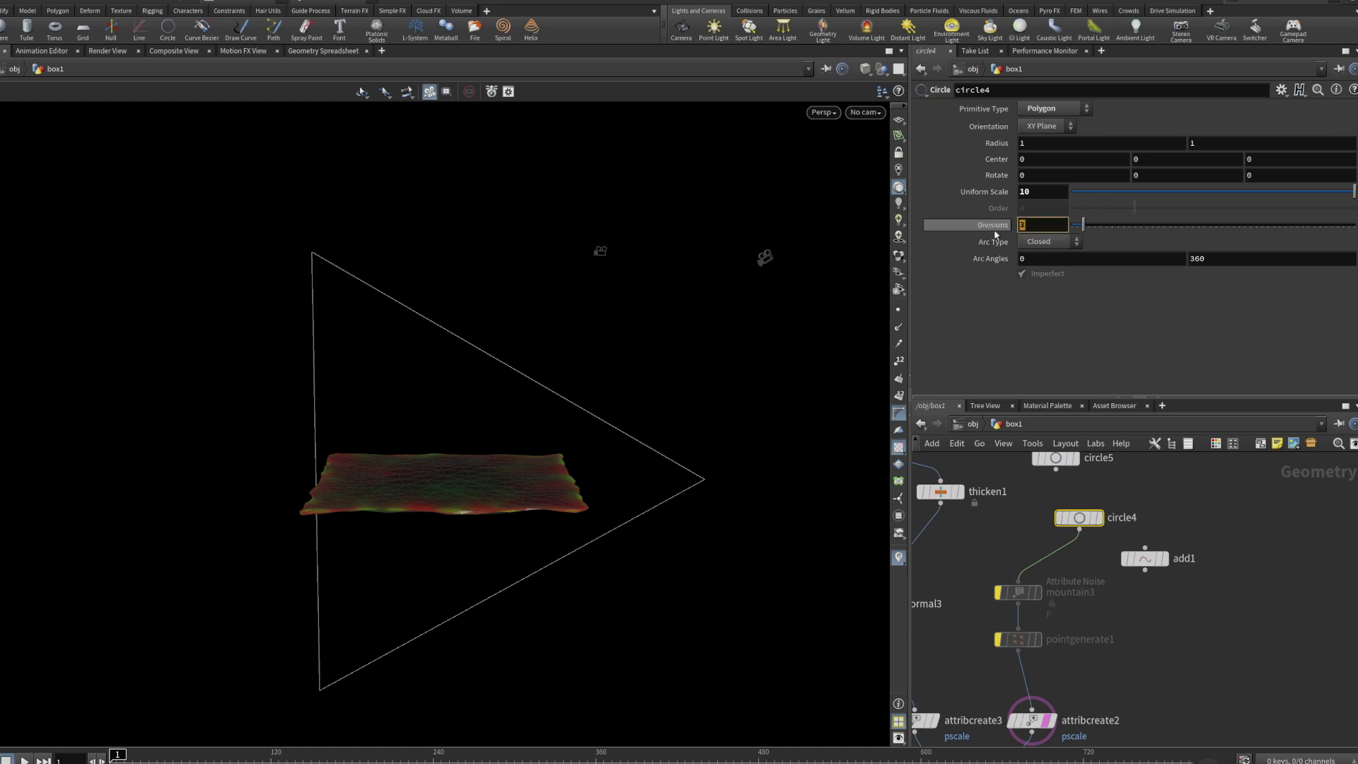
type("2")
key("Return")
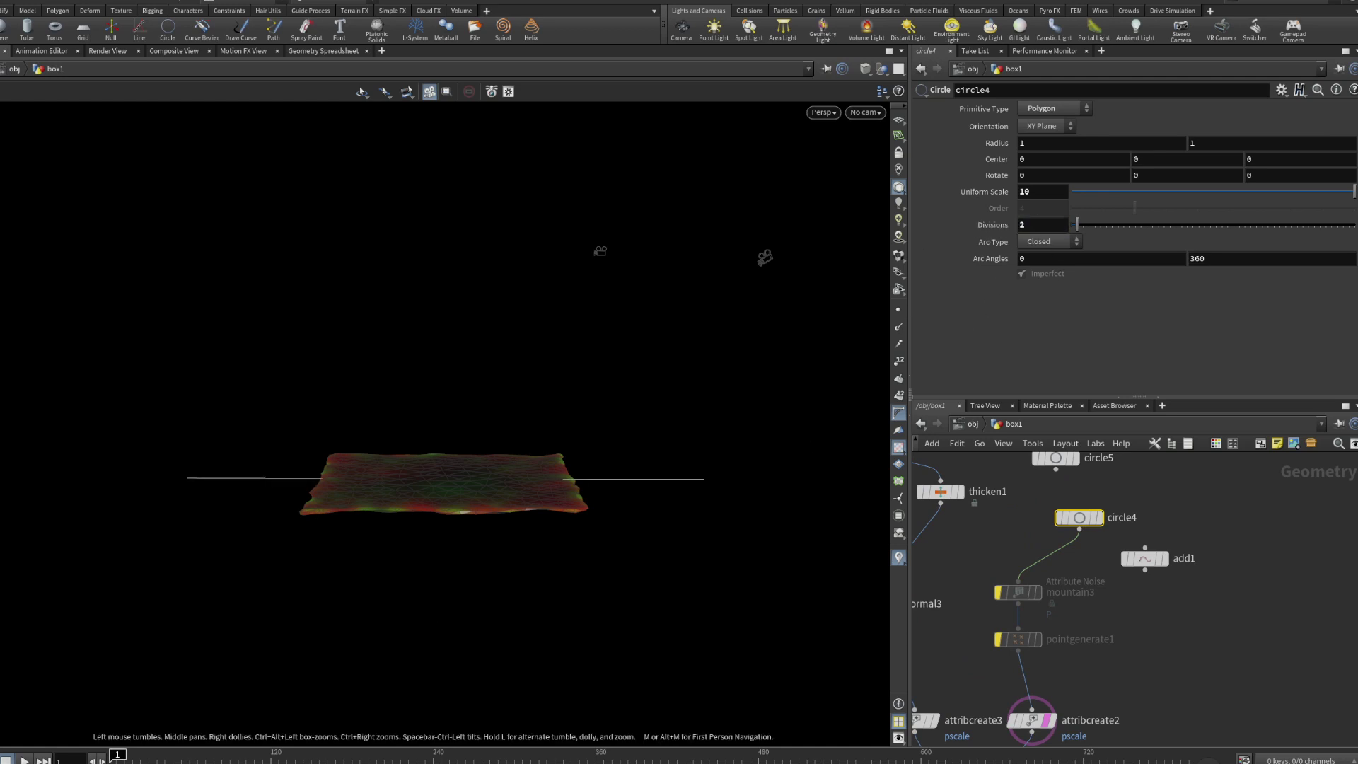
Play the growth simulation with the two-division circle to frame 104 and view the form from above.
left_click(23, 759)
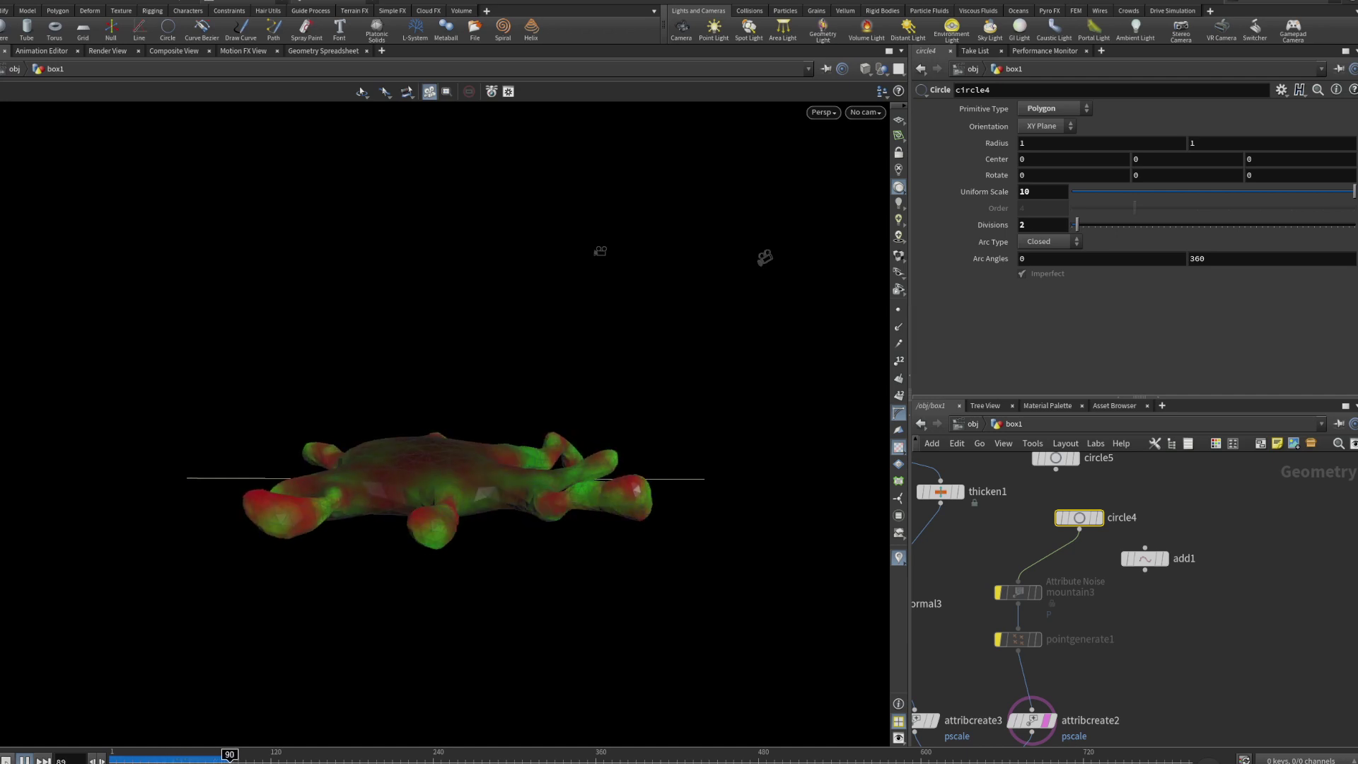
left_click(23, 759)
left_click_drag(467, 414, 474, 616)
Go inside the solver5 network and set minmeshsize to 0.2 in pointwrangle1's VEXpression.
middle_click_drag(1142, 684, 1222, 534)
double_click(1054, 680)
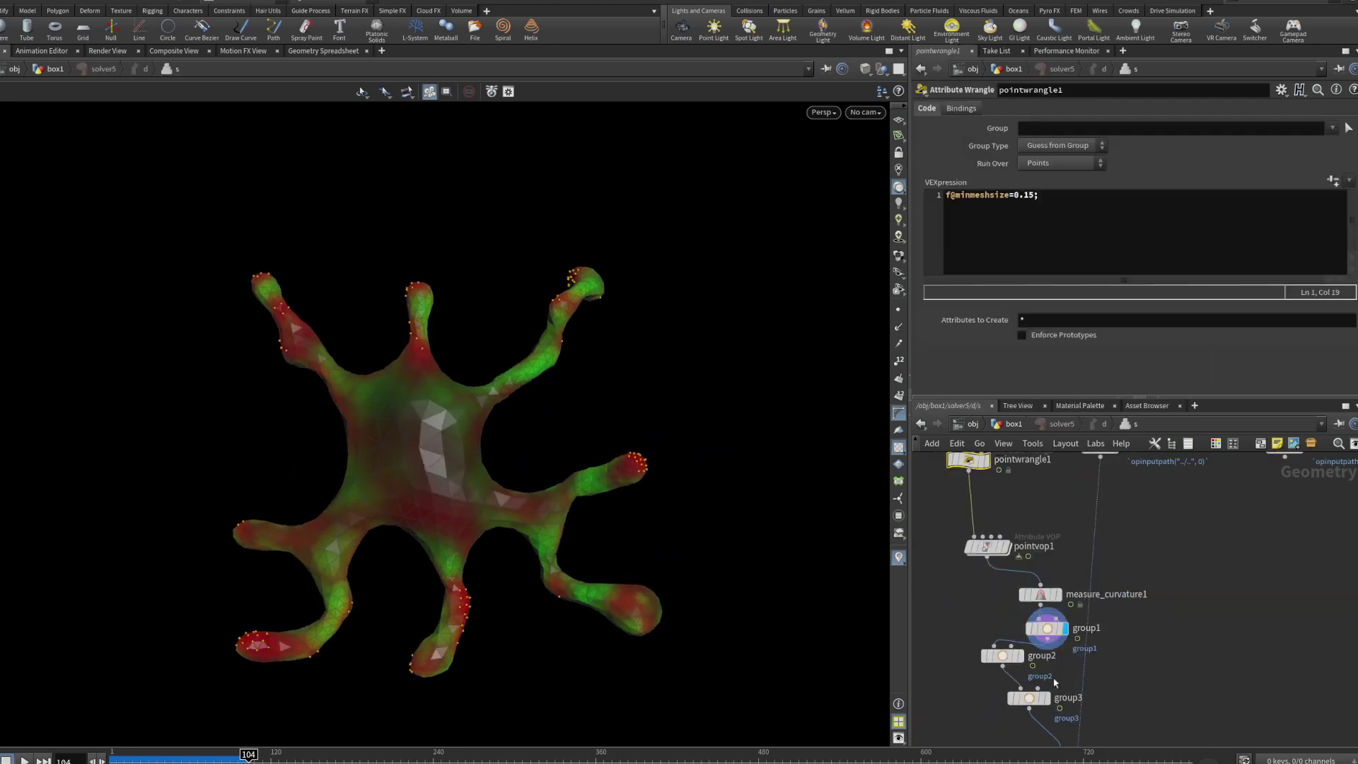
left_click(1033, 198)
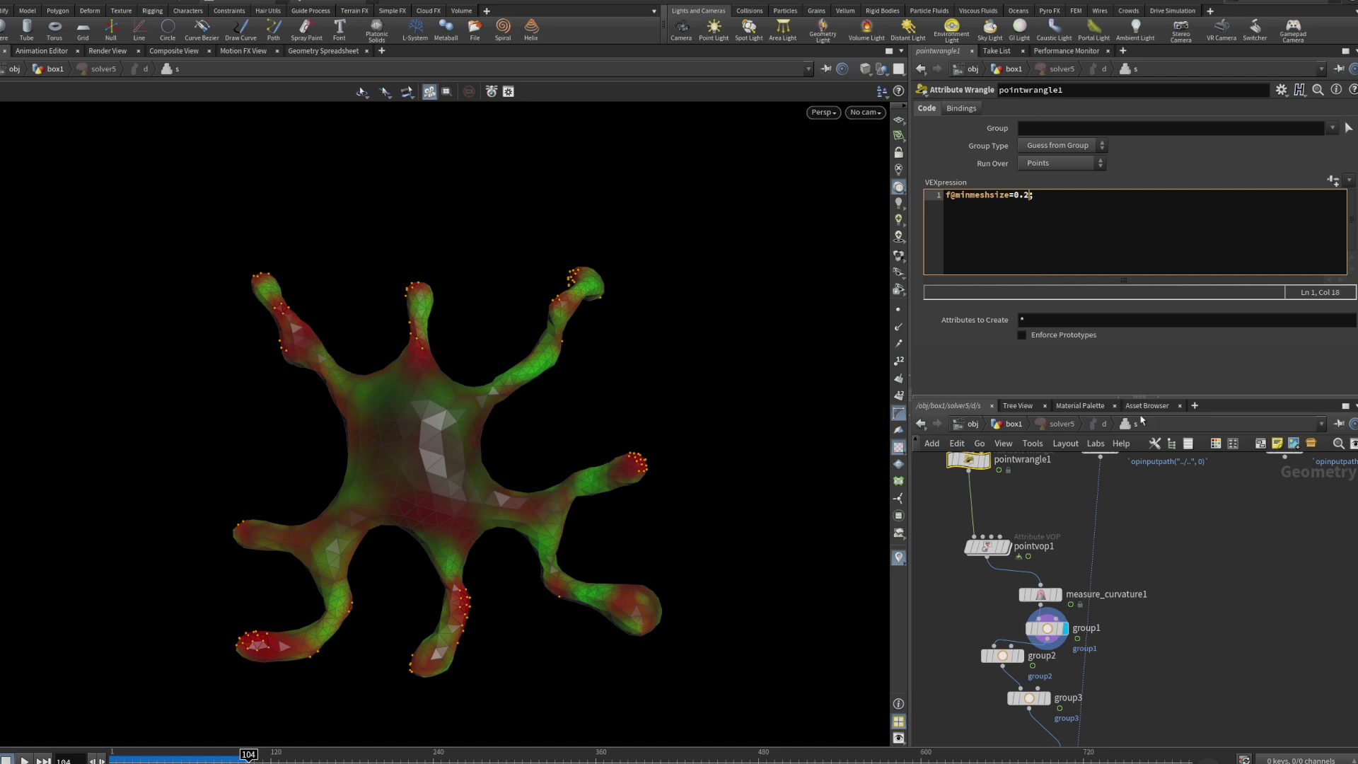
Rewind to the first frame and replay the growth simulation to frame 110 with the coarser minimum mesh size.
left_click_drag(133, 754, 109, 755)
left_click(25, 760)
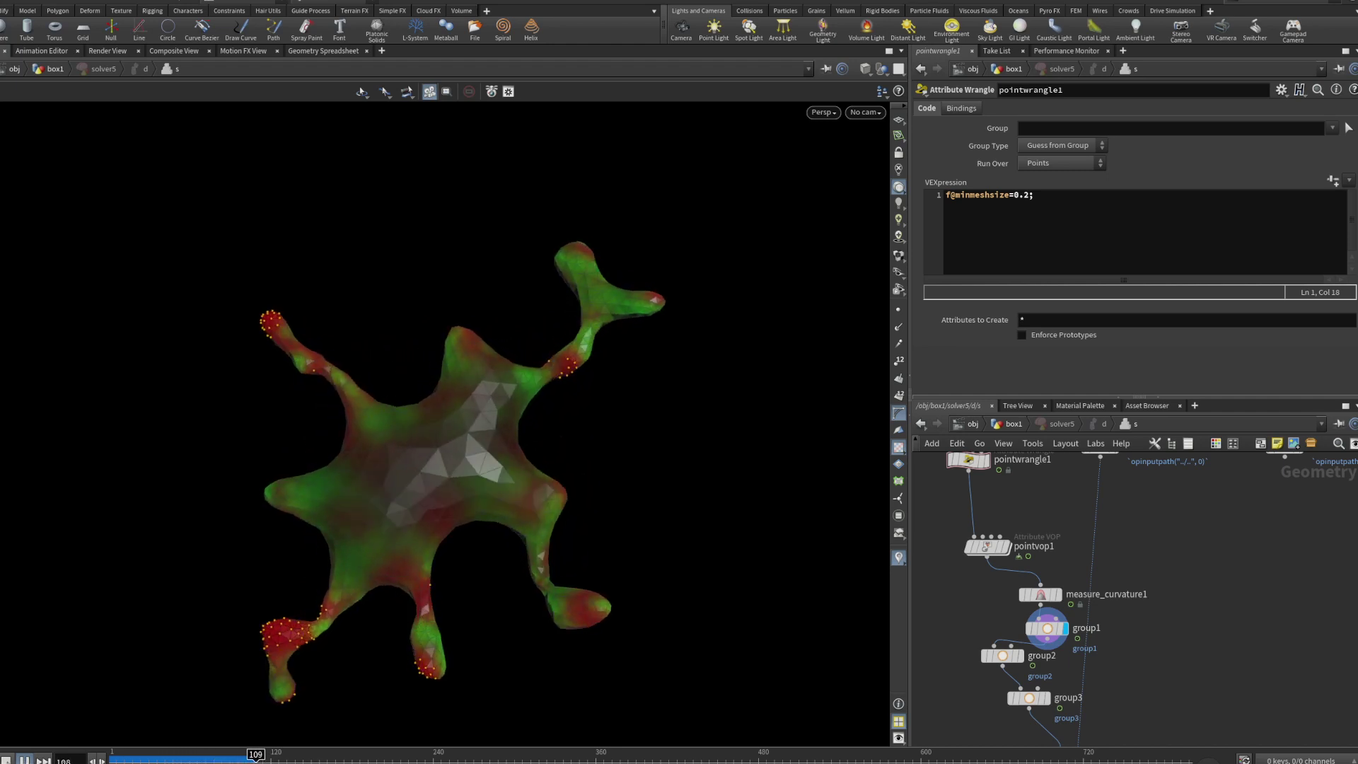
key("Up")
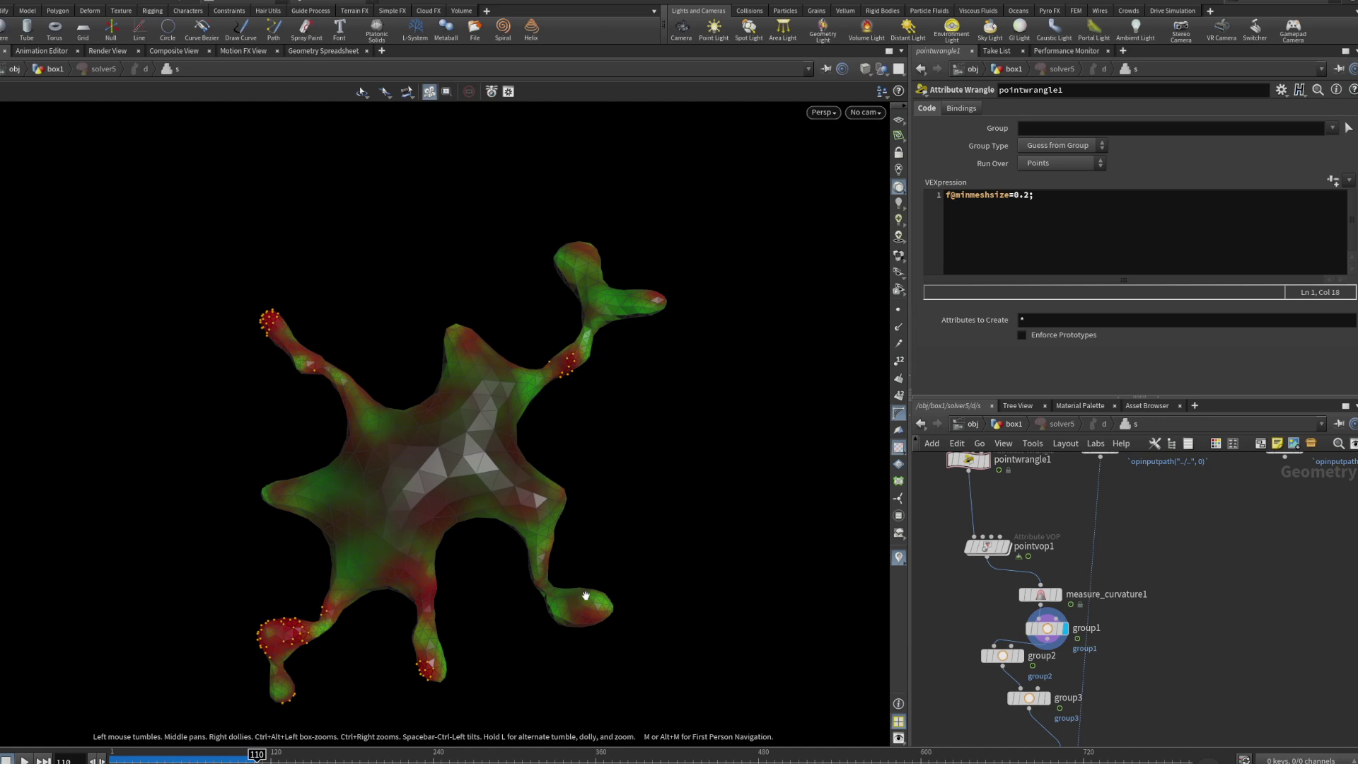
Inspect attribtransfer1's conditions inside solver5 and attribcreate2's pscale settings in the box1 network.
scroll(1053, 594, "down", 2)
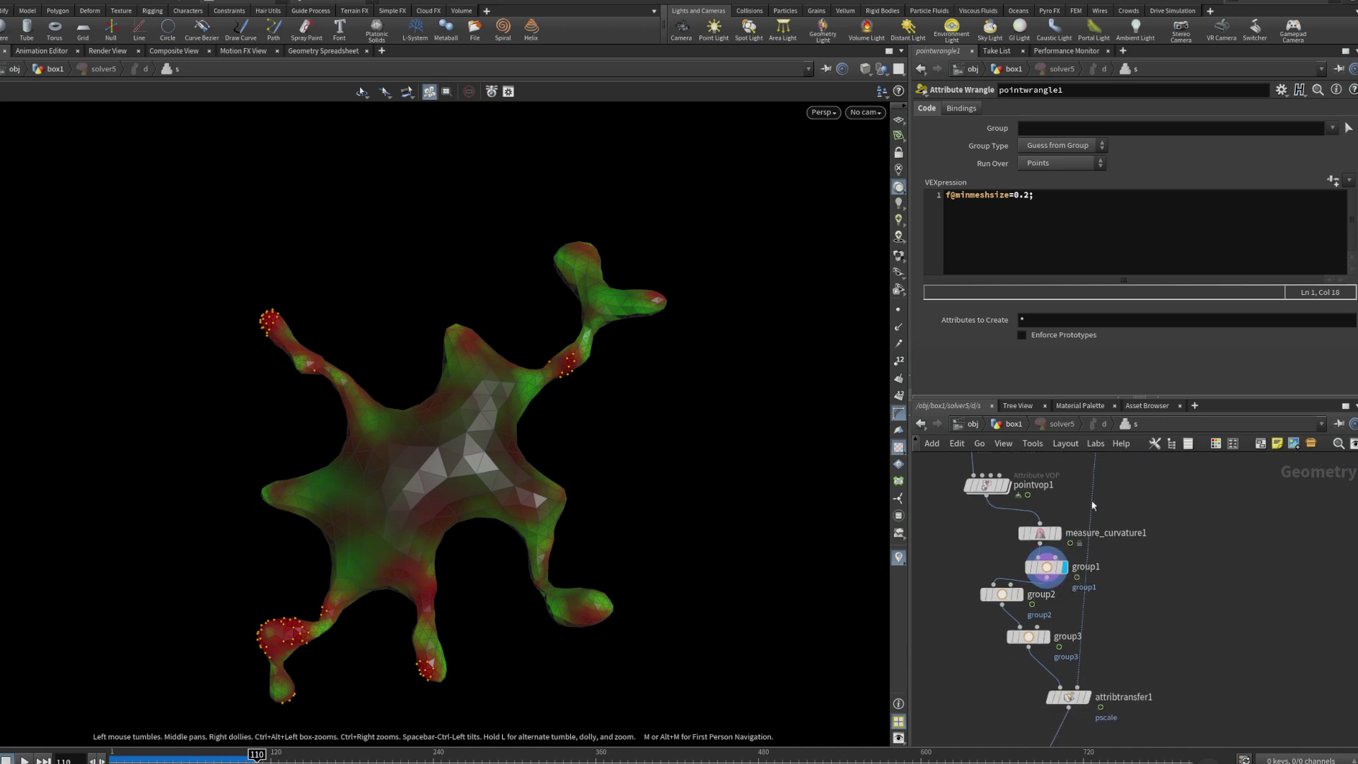
scroll(1132, 517, "down", 1)
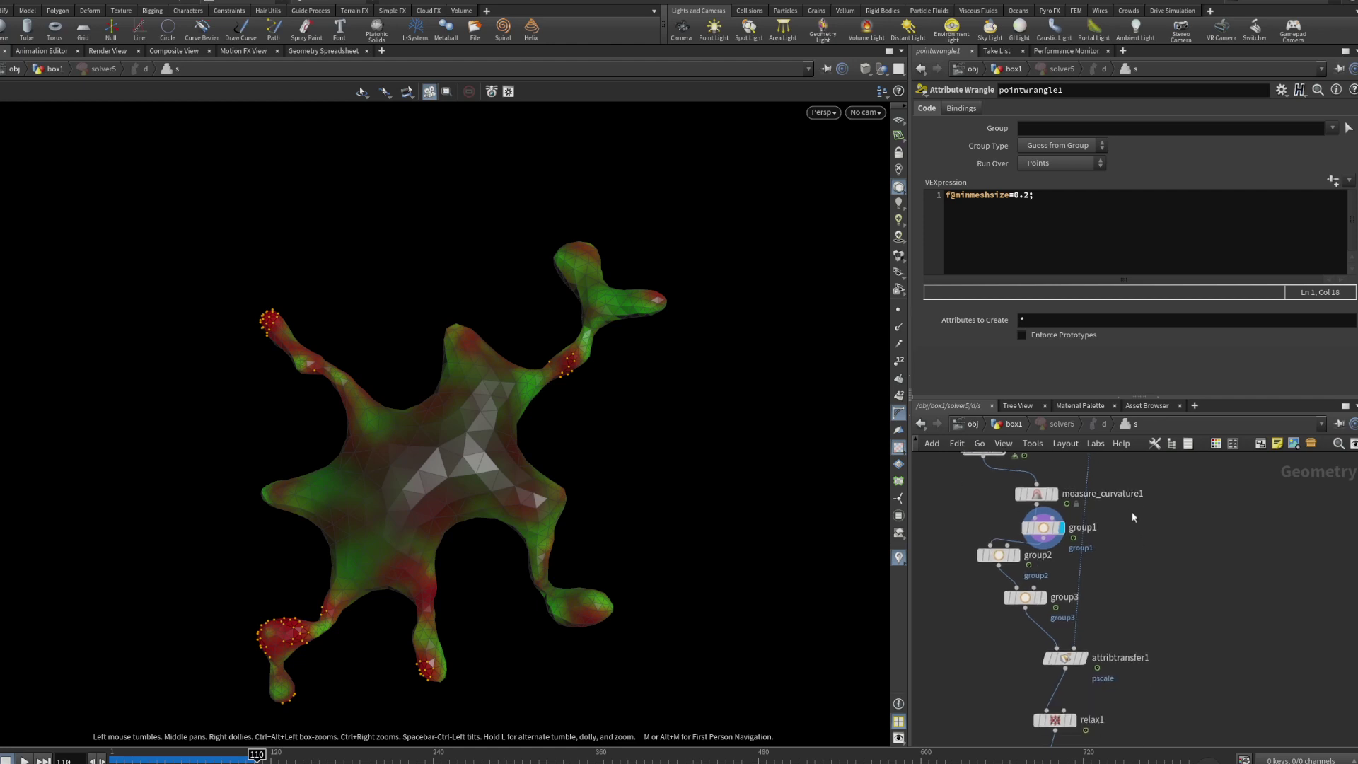
left_click(1065, 657)
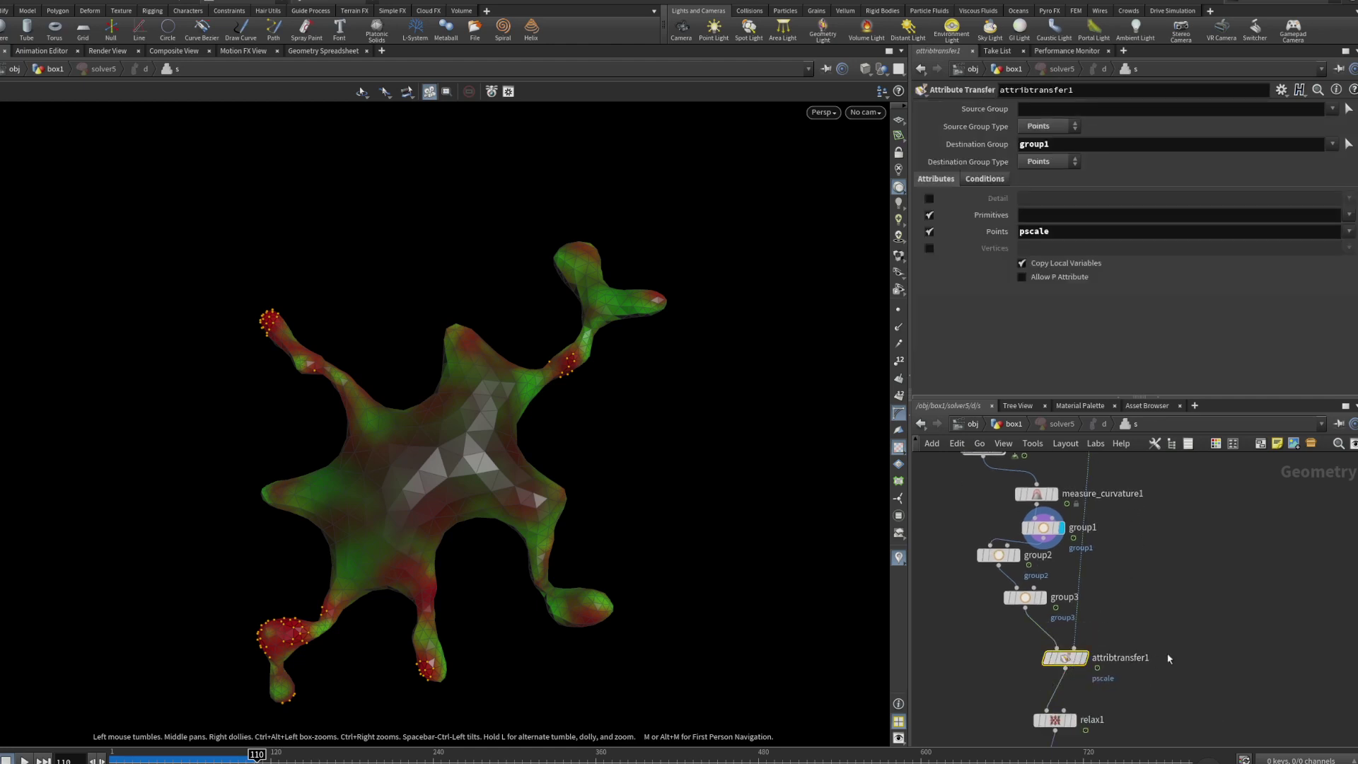
left_click(984, 179)
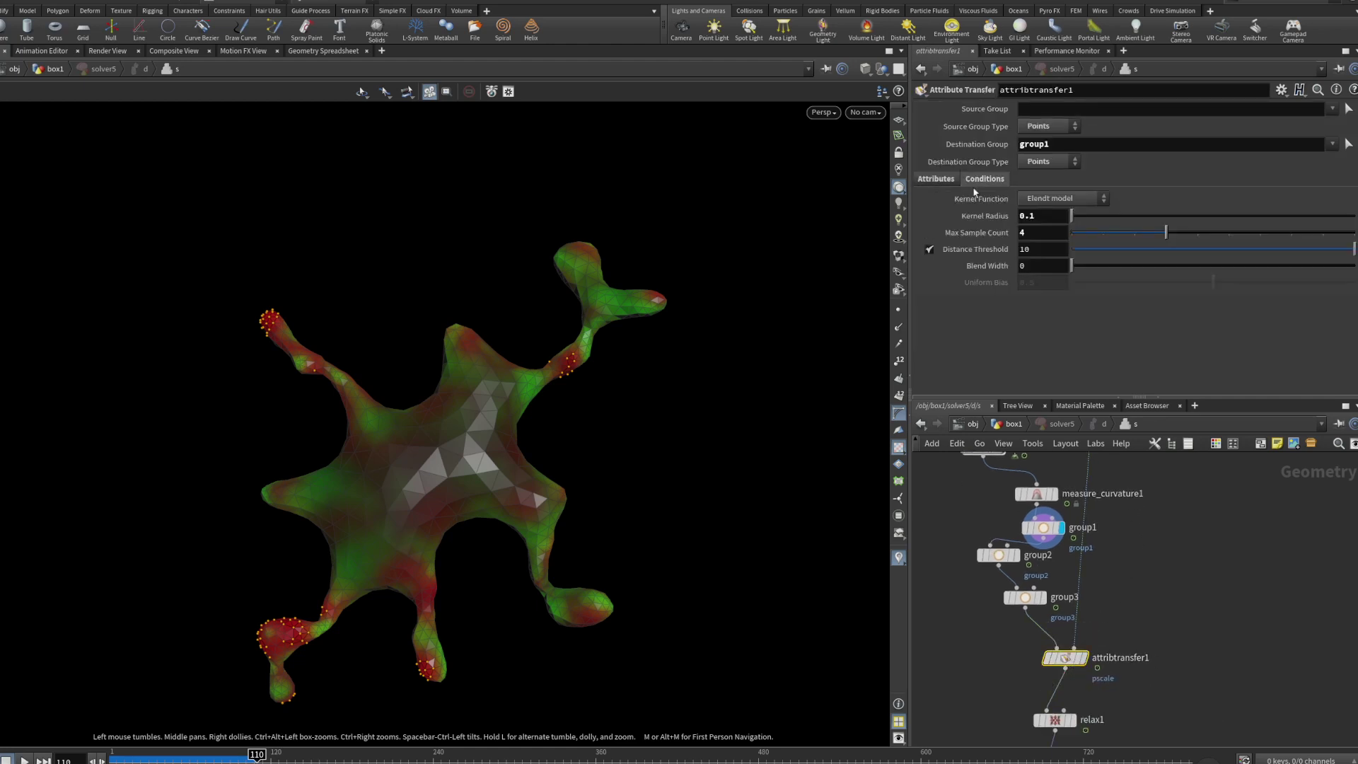
mouse_move(1116, 581)
middle_mouse_down()
mouse_move(1109, 716)
mouse_move(1107, 599)
middle_mouse_up()
left_click(1011, 425)
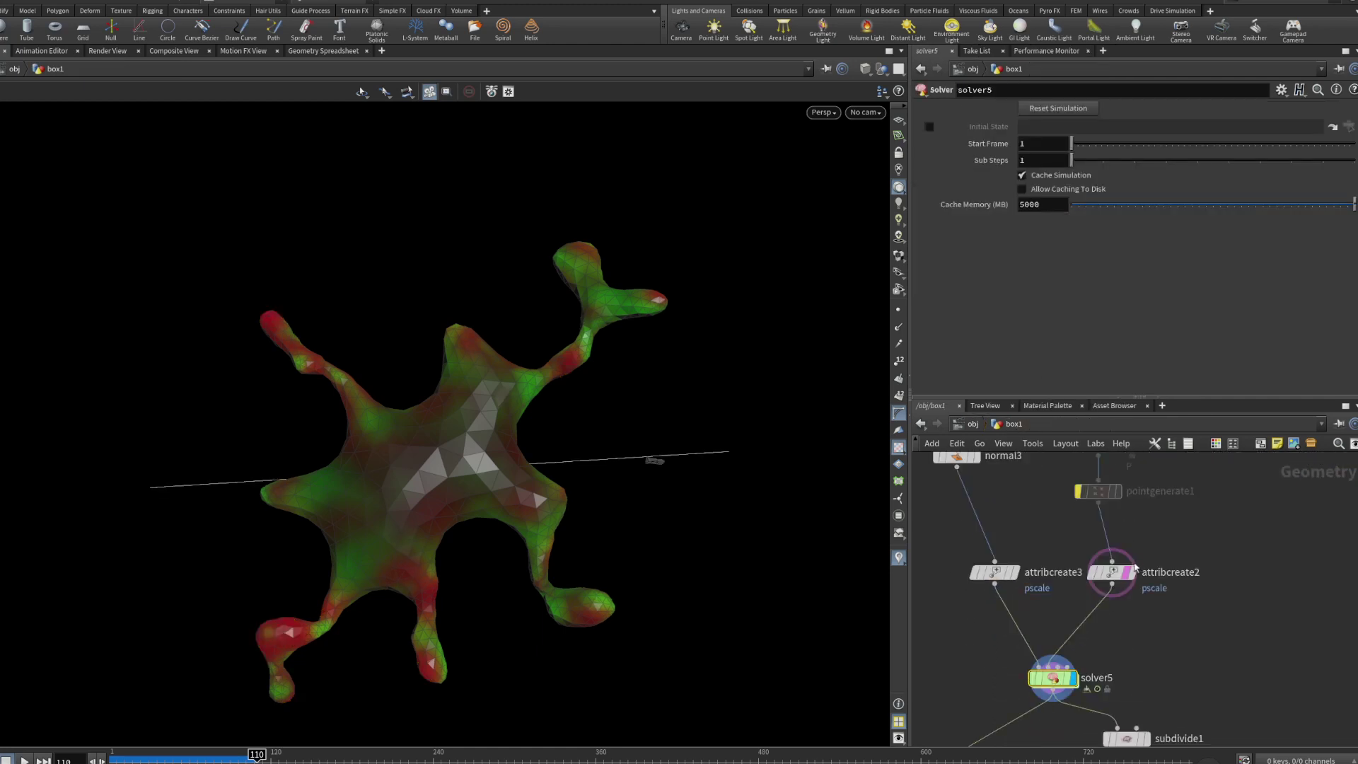
left_click(1130, 633)
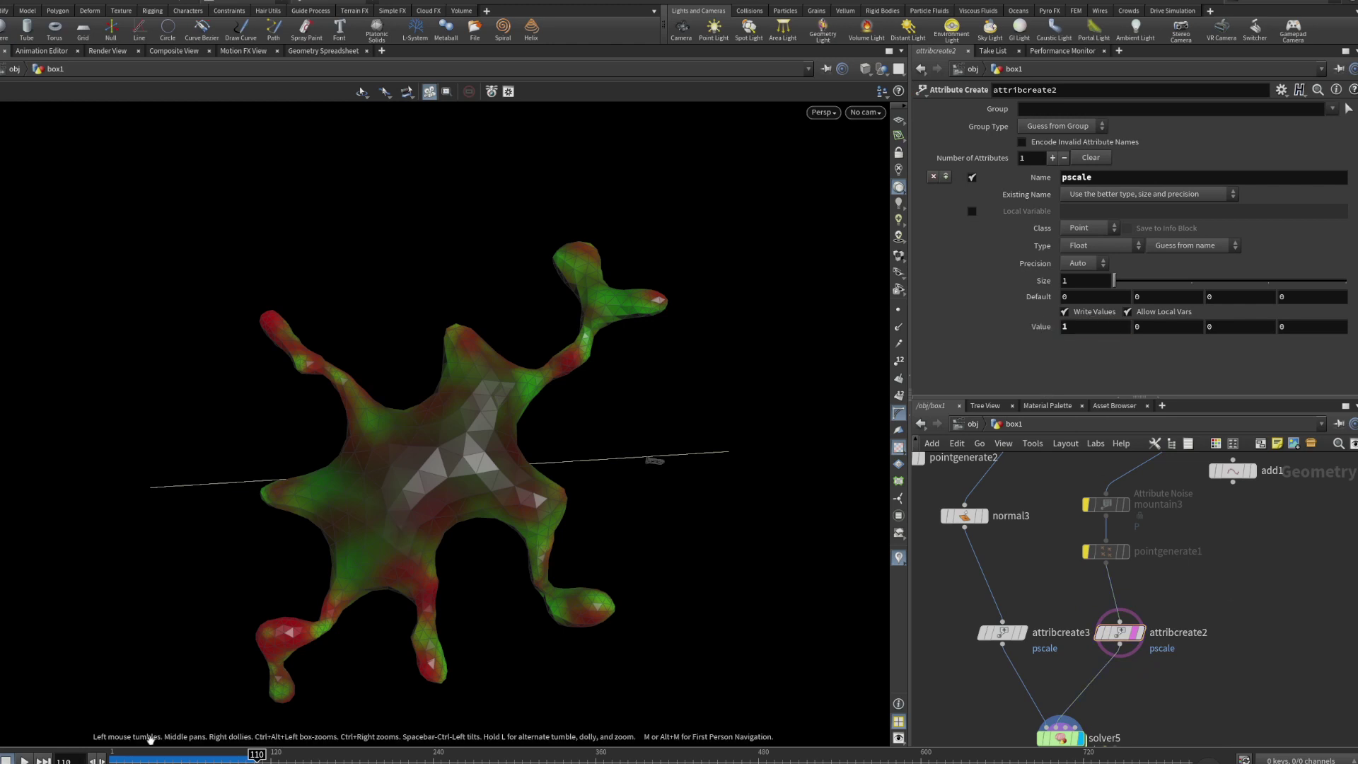
Reset the solver5 simulation at frame 1 and replay it from inside the solver network to frame 159.
left_click_drag(168, 757, 117, 753)
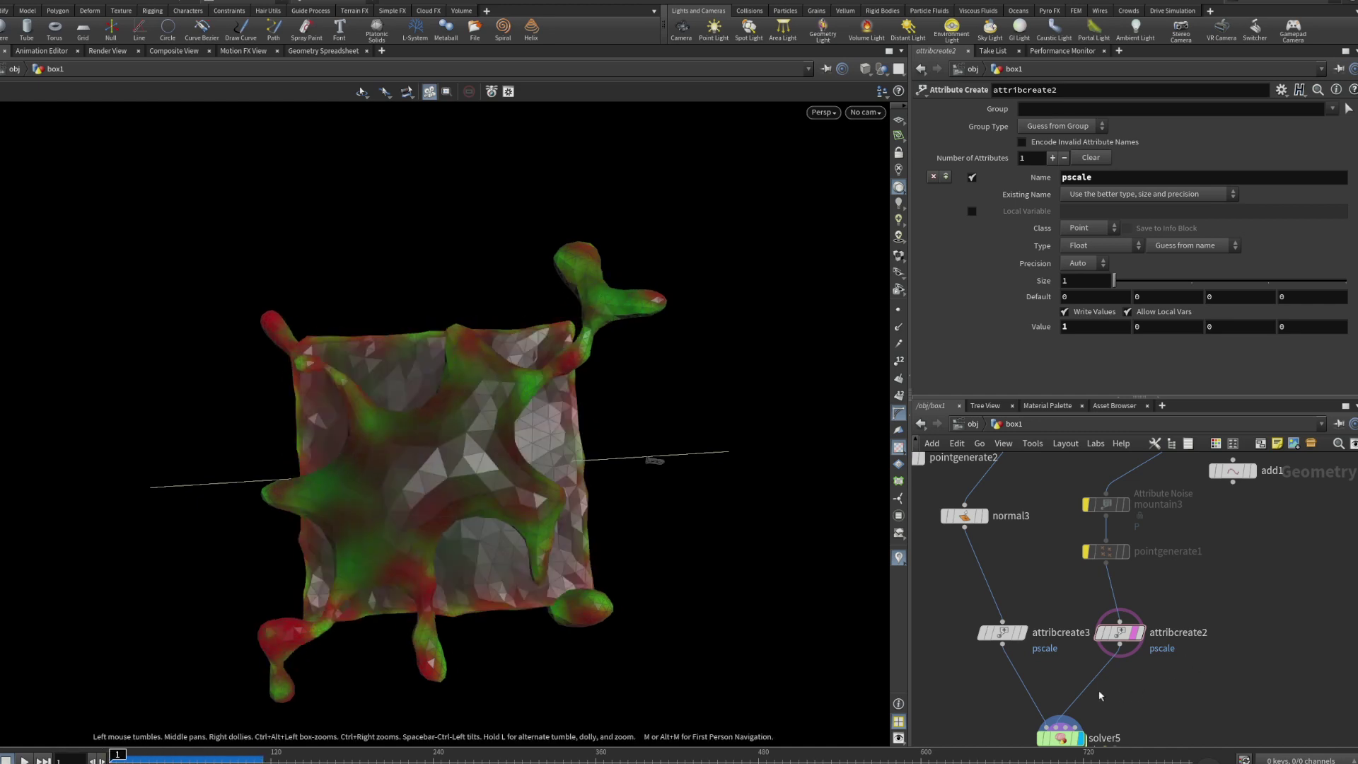
middle_click_drag(1099, 695, 1099, 630)
left_click(1058, 669)
left_click(1065, 110)
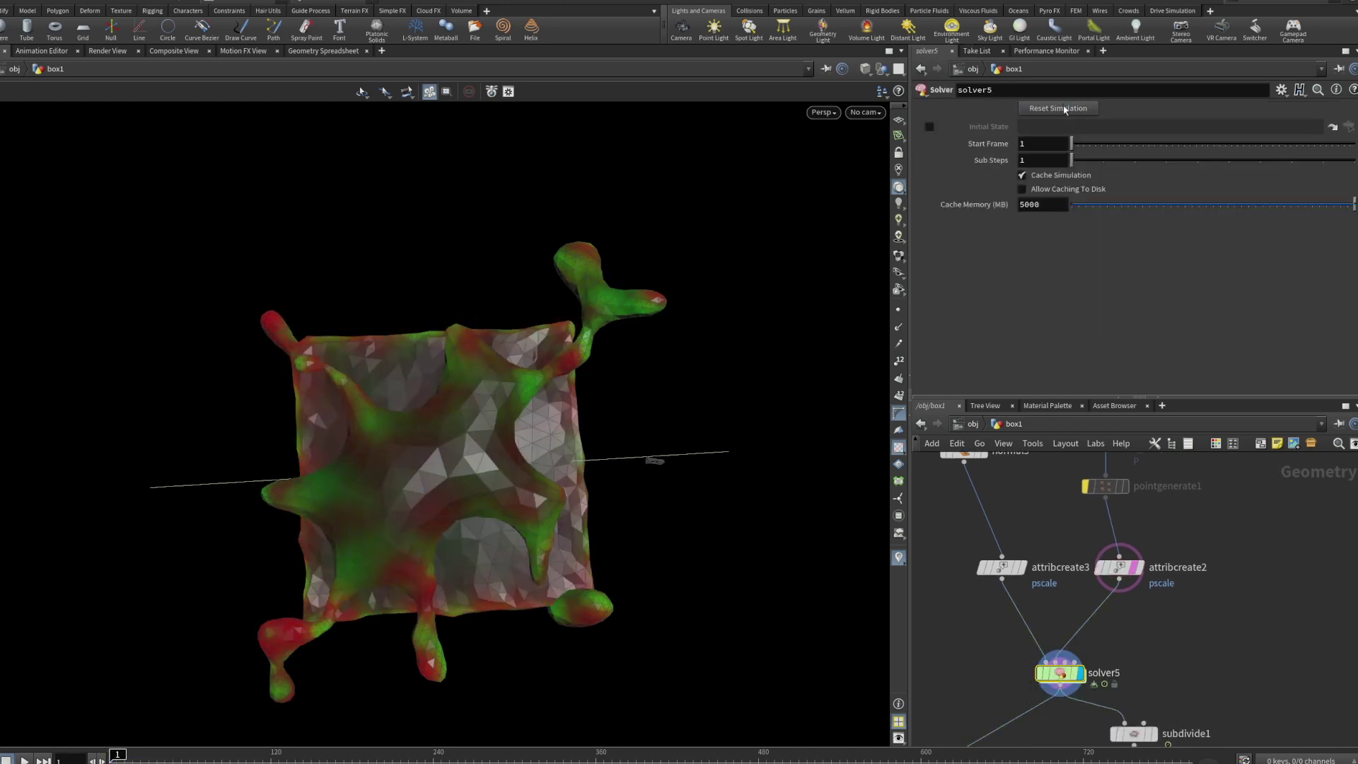
double_click(1059, 674)
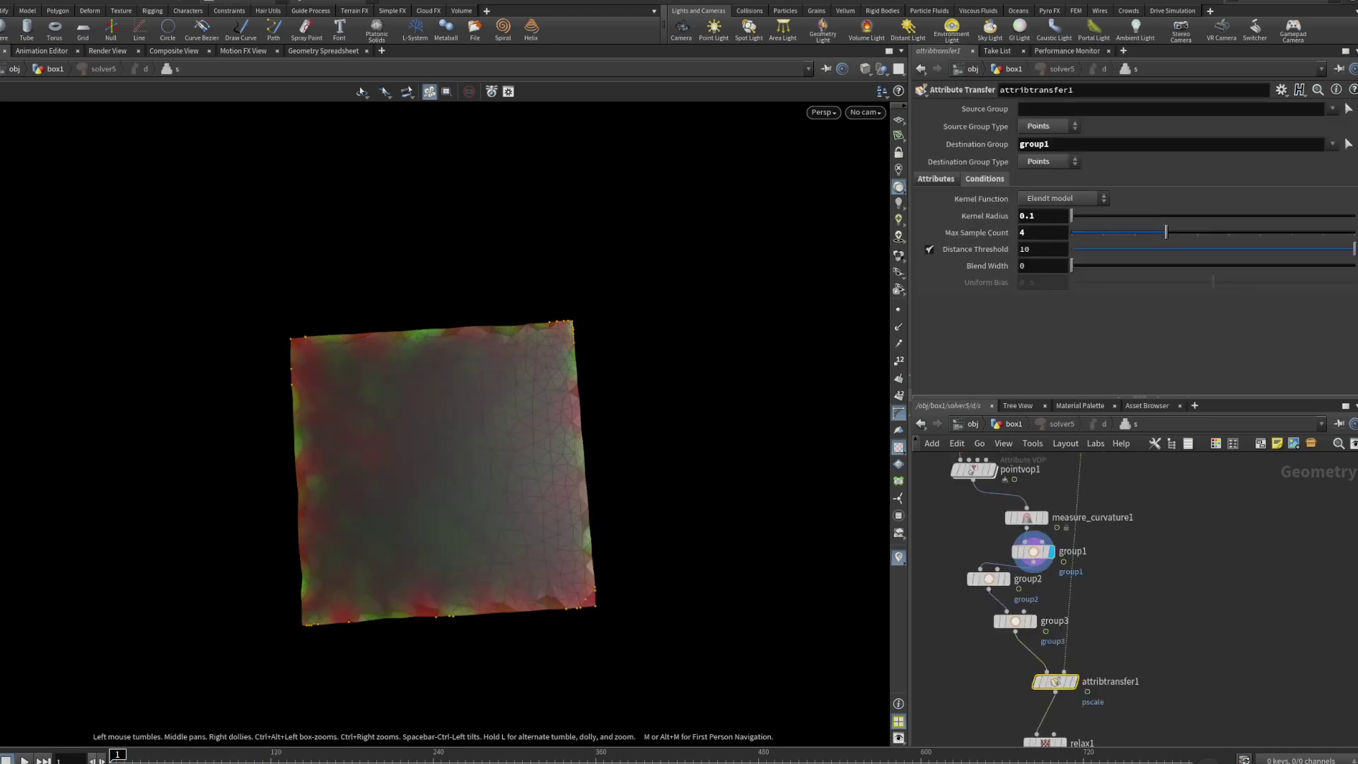
key("Up")
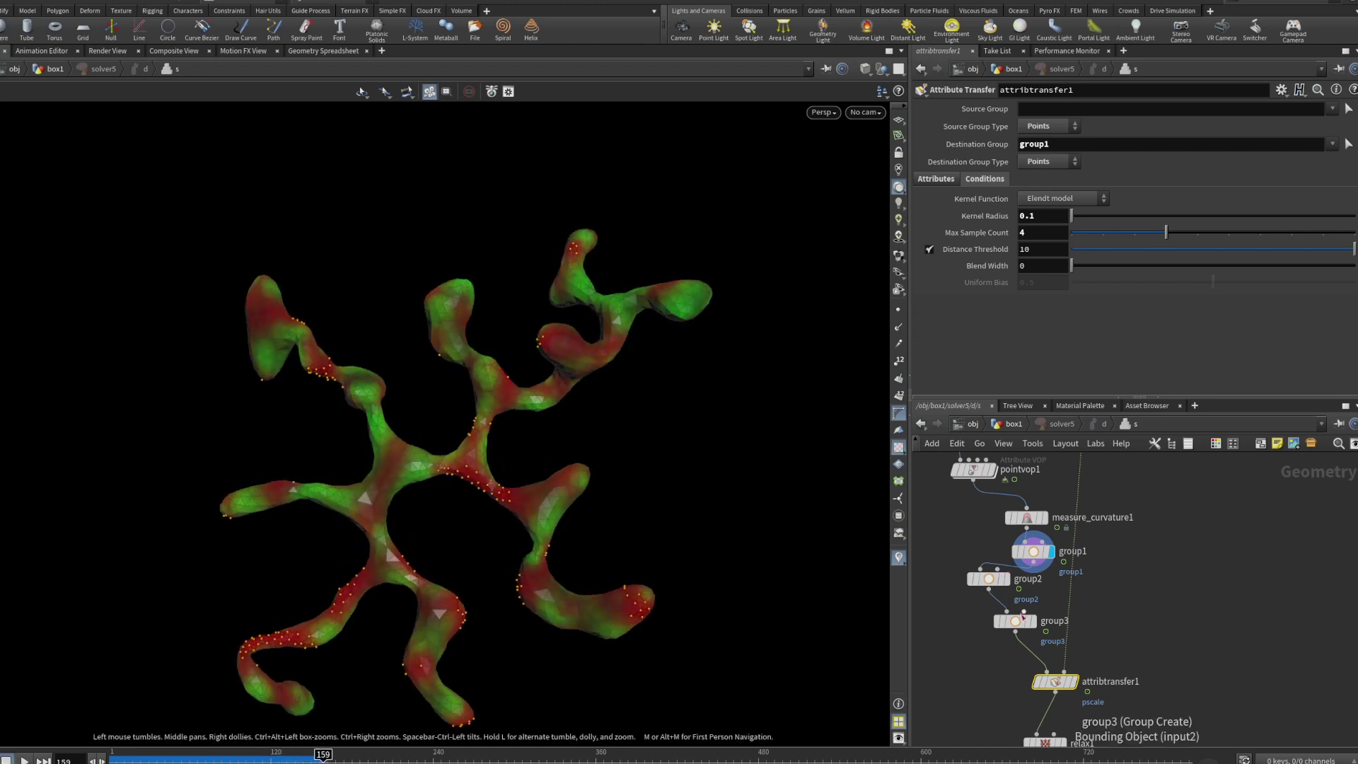
Inspect group1's base group expression and attribtransfer1's destination group and transfer conditions.
mouse_move(1020, 621)
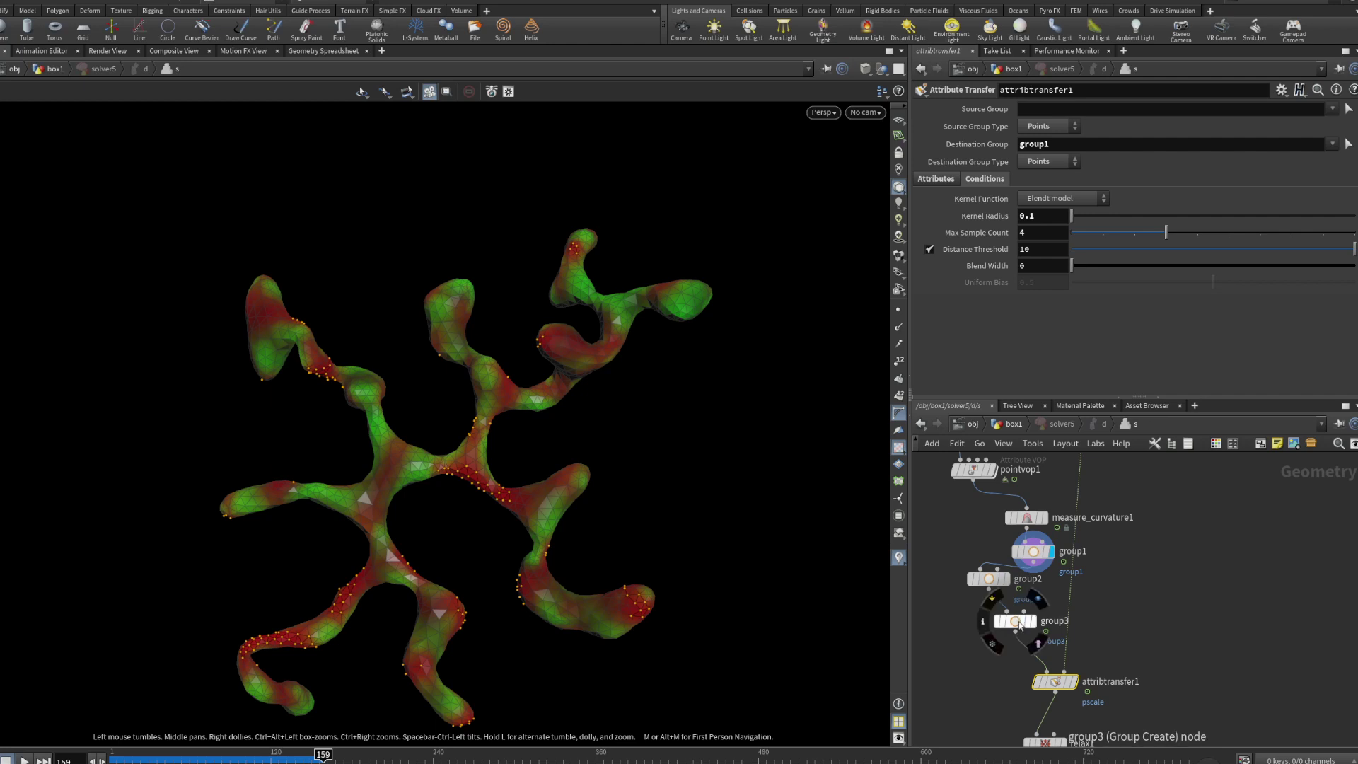
middle_click_drag(1107, 643, 1123, 625)
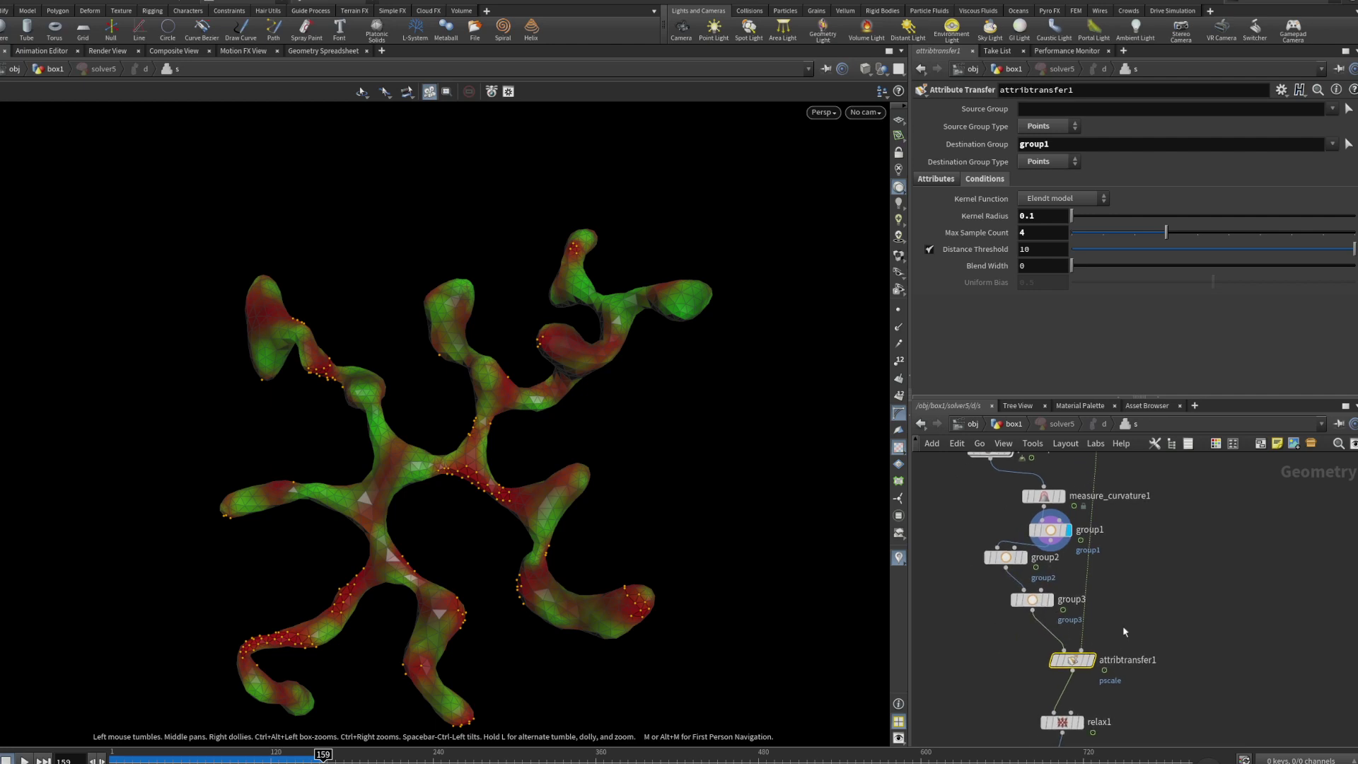
scroll(1072, 562, "up", 3)
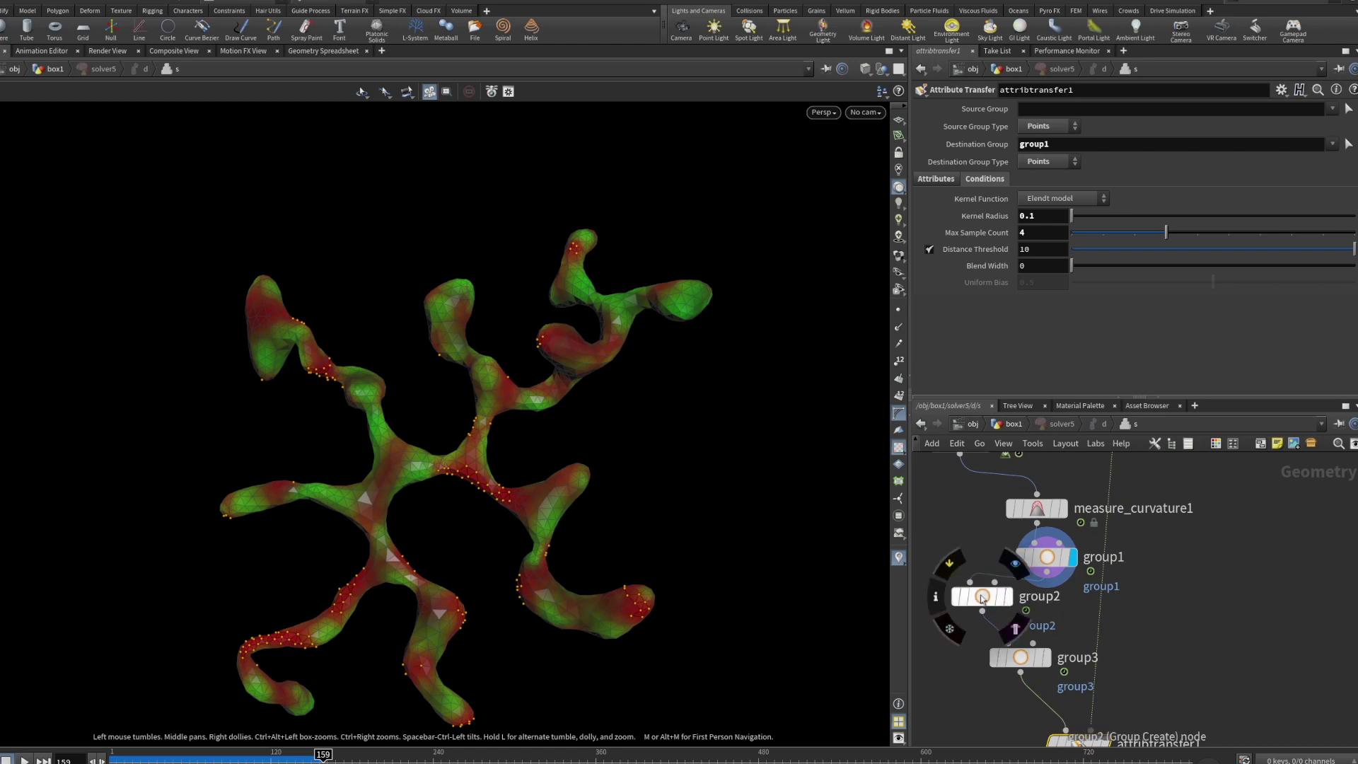
left_click(1036, 508)
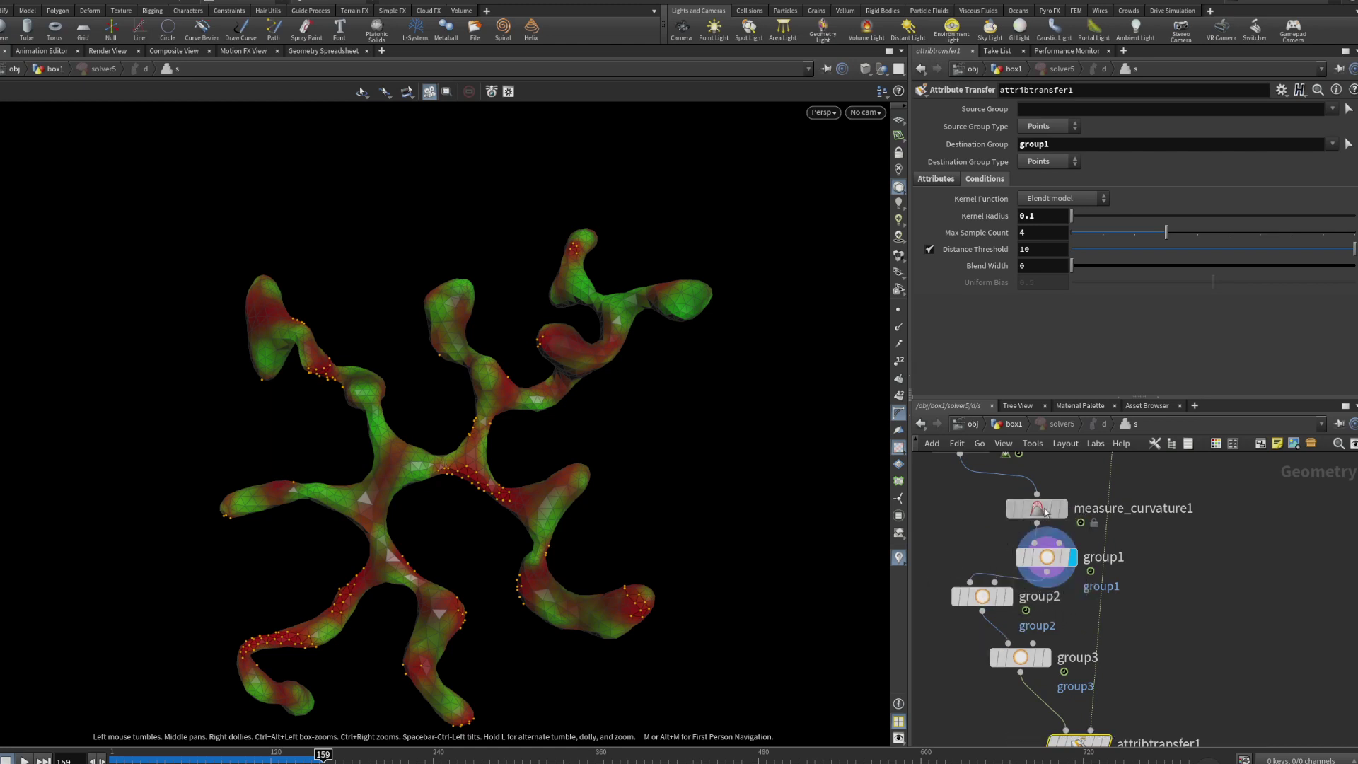
left_click(1047, 559)
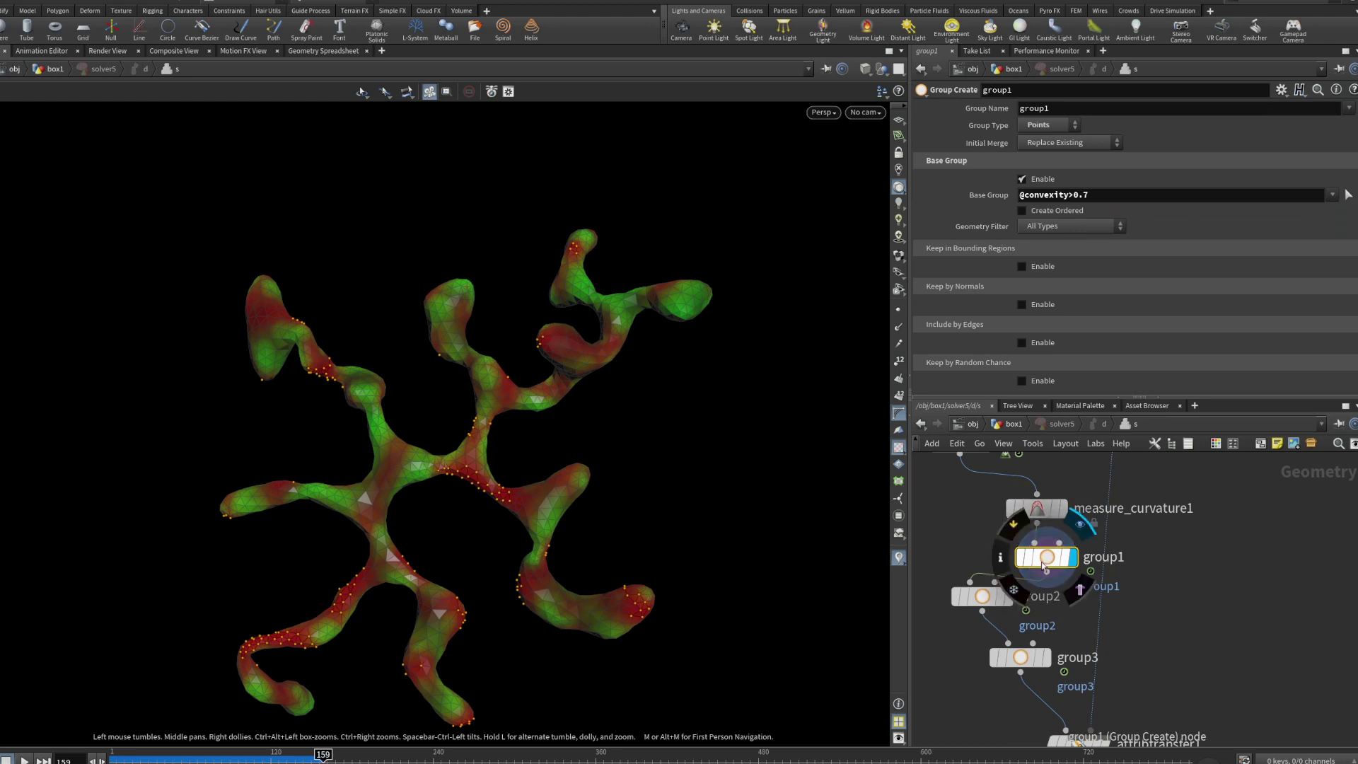
middle_click_drag(1138, 664, 1138, 599)
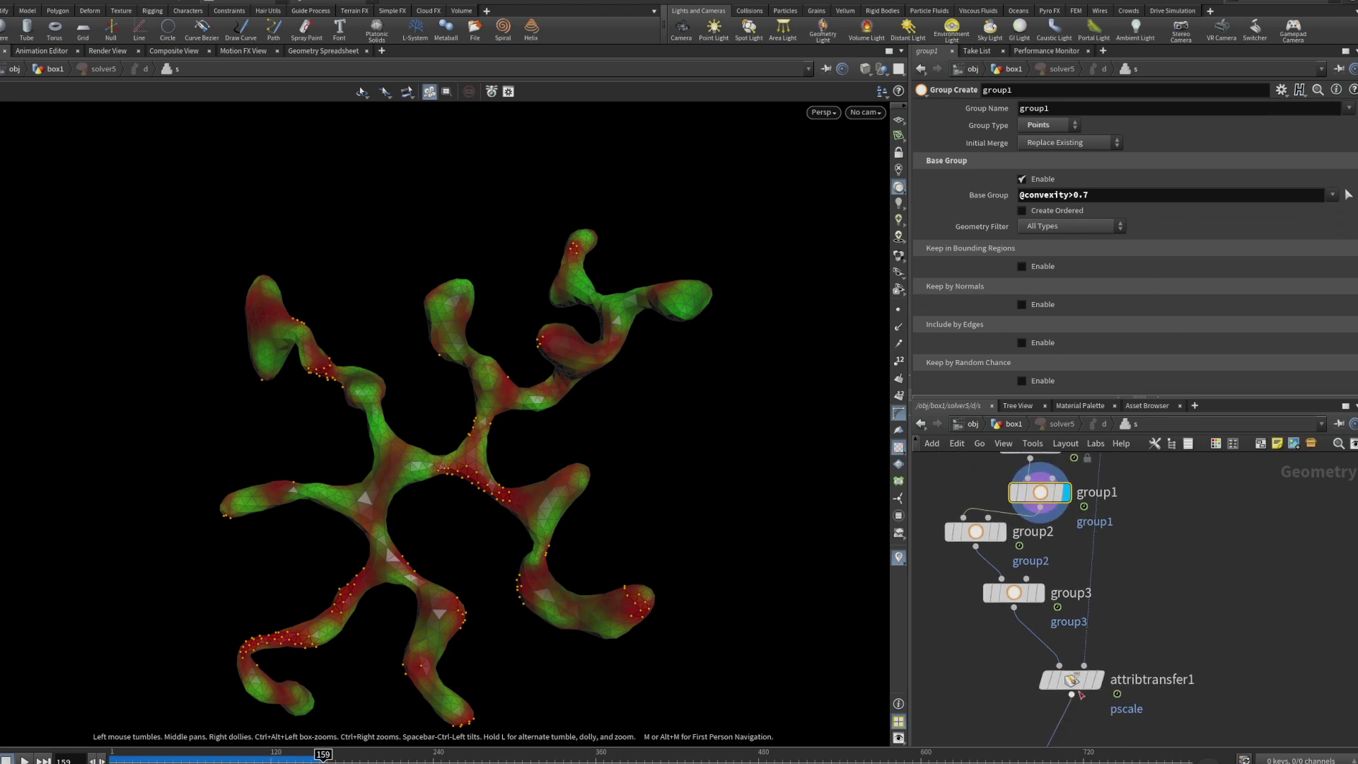
left_click(1071, 679)
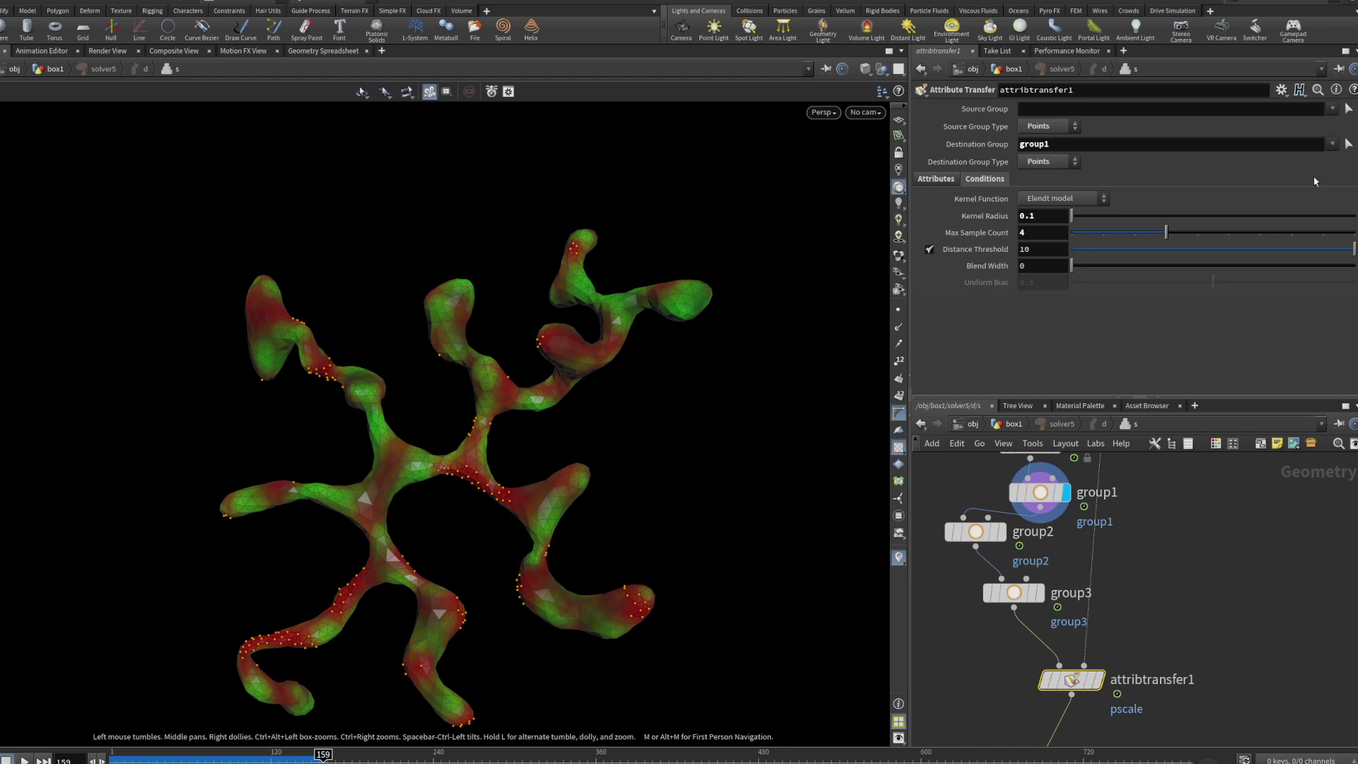
Bypass the group2 and group3 nodes.
left_click(949, 531)
mouse_move(1014, 600)
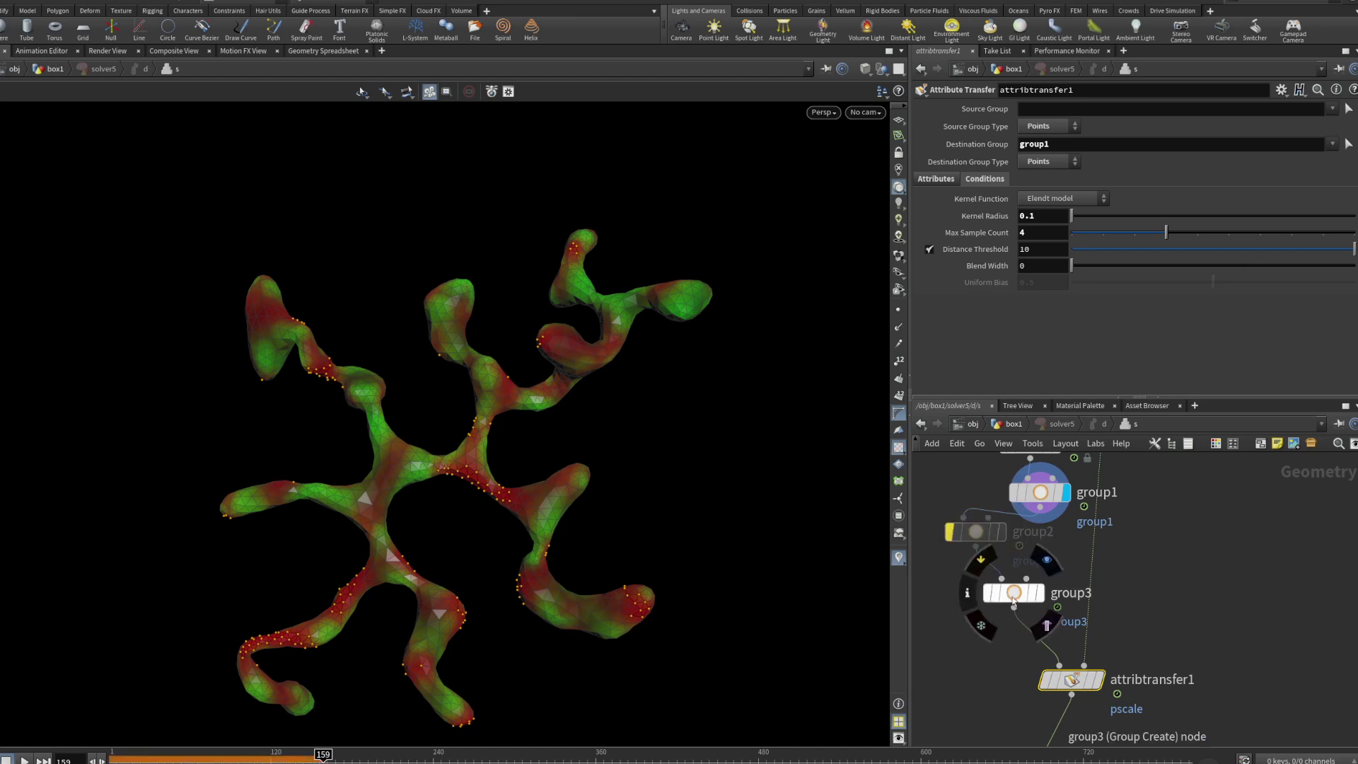
left_click(980, 561)
Replay the growth simulation to frame 96 with the two group nodes bypassed and view the relax1 and smooth1 nodes.
key("Up")
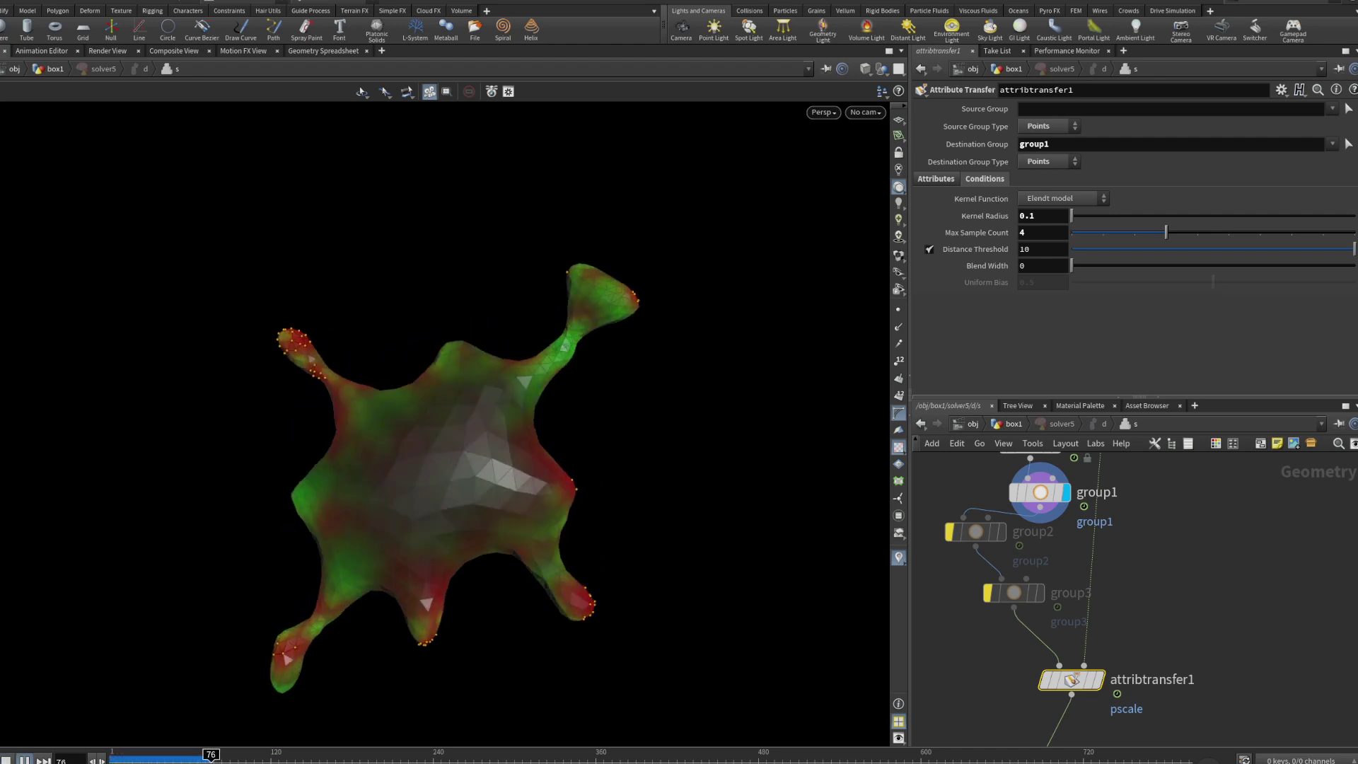
scroll(1009, 701, "down", 3)
middle_click_drag(1011, 697, 1033, 573)
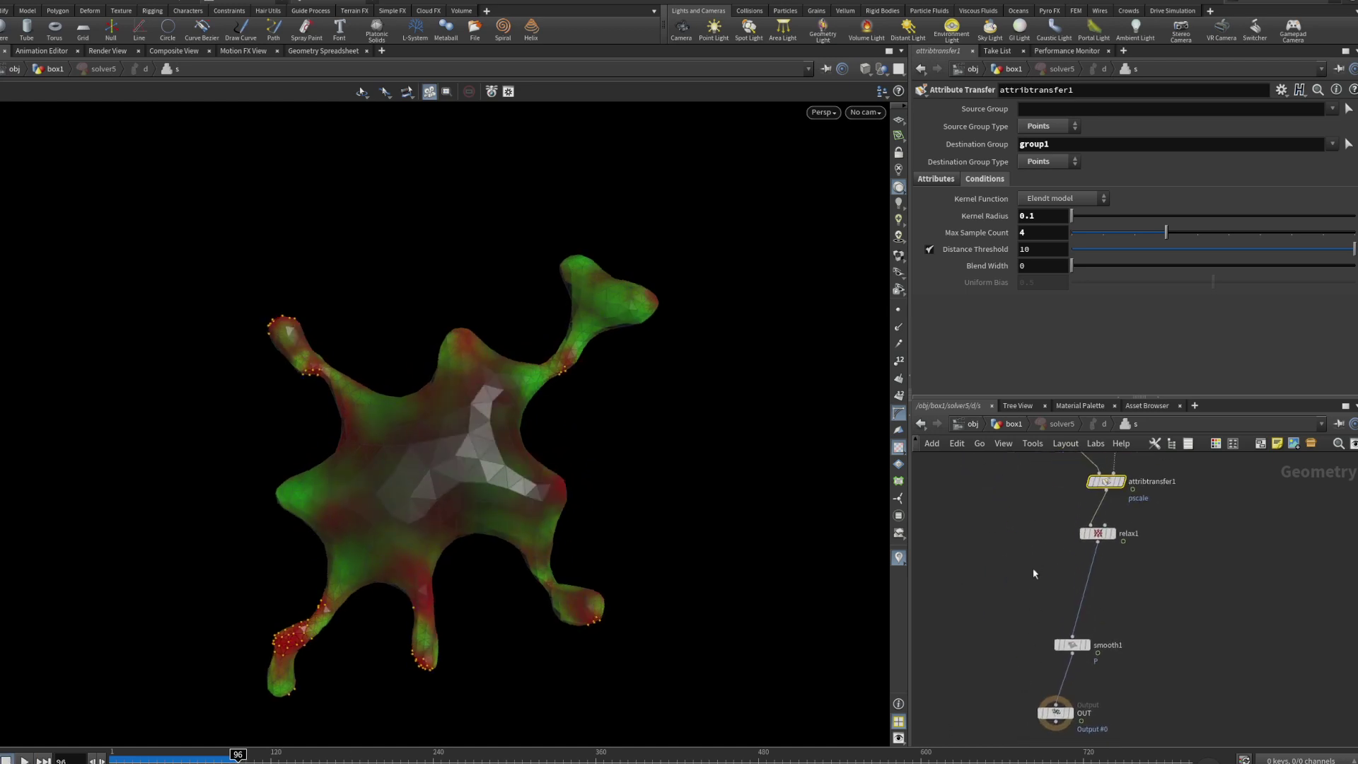
Display the OUT node inside solver5, replay the growth simulation from frame 1 to frame 131, and leave the solver network.
left_click(1072, 696)
key("ctrl+Up")
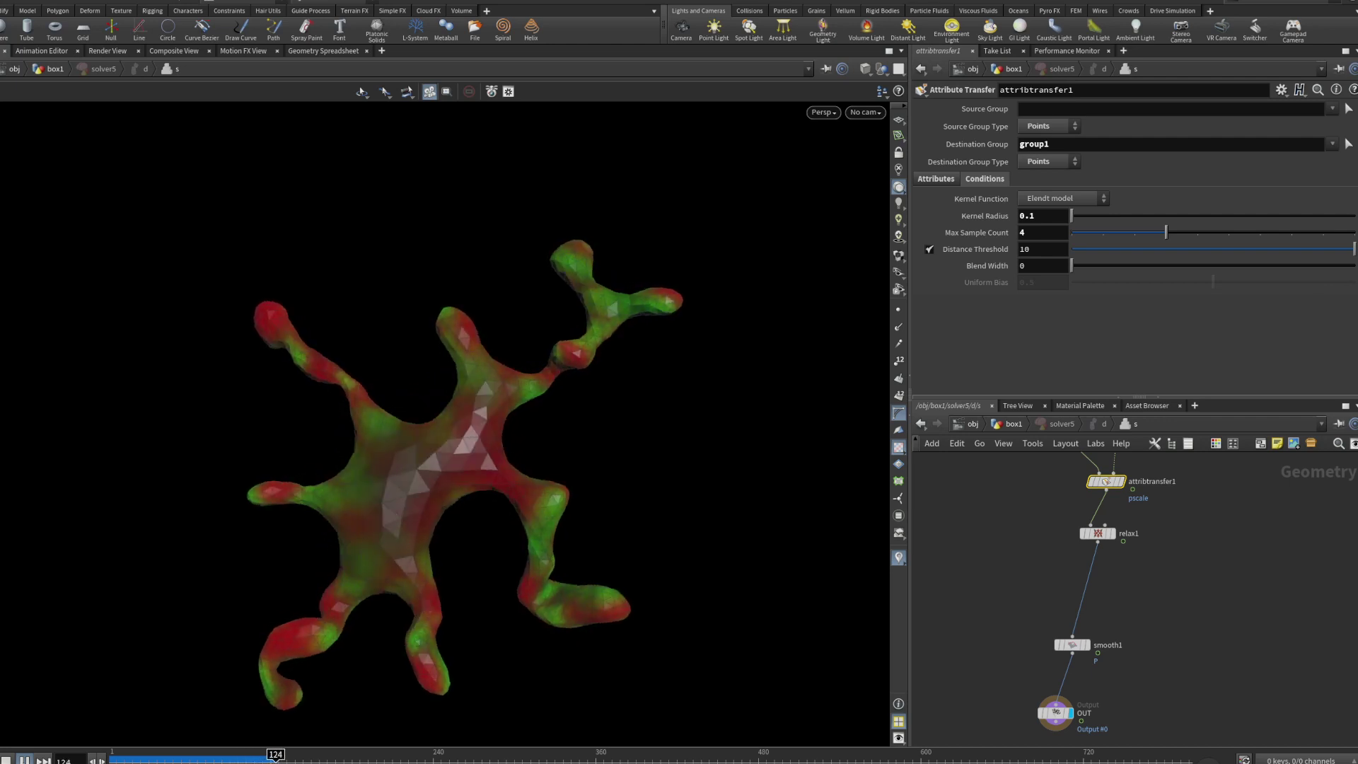
key("u")
Connect box10 to normal3 as the source geometry in place of the thickened grid.
middle_click_drag(1007, 491, 1049, 646)
left_click(1017, 474)
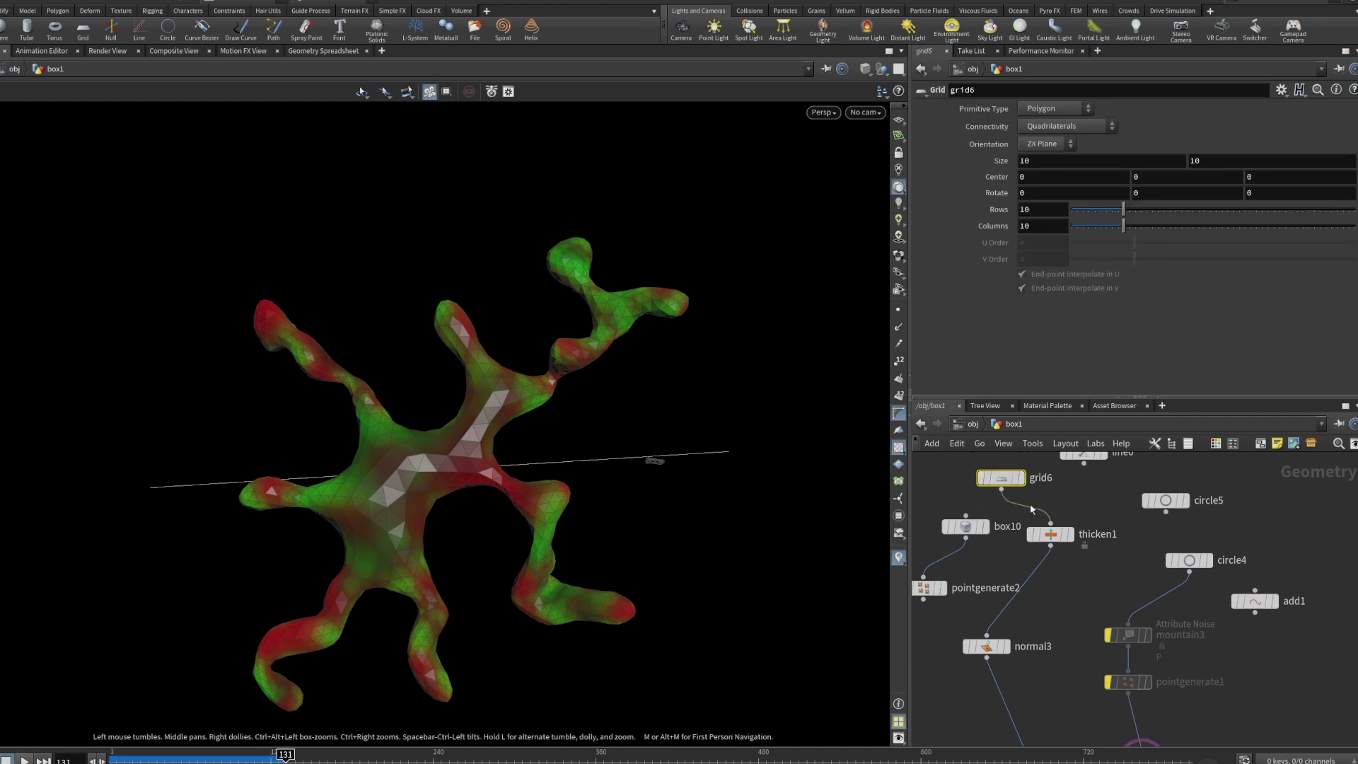
middle_click_drag(1082, 461, 1126, 479)
middle_click_drag(1095, 639, 1099, 605)
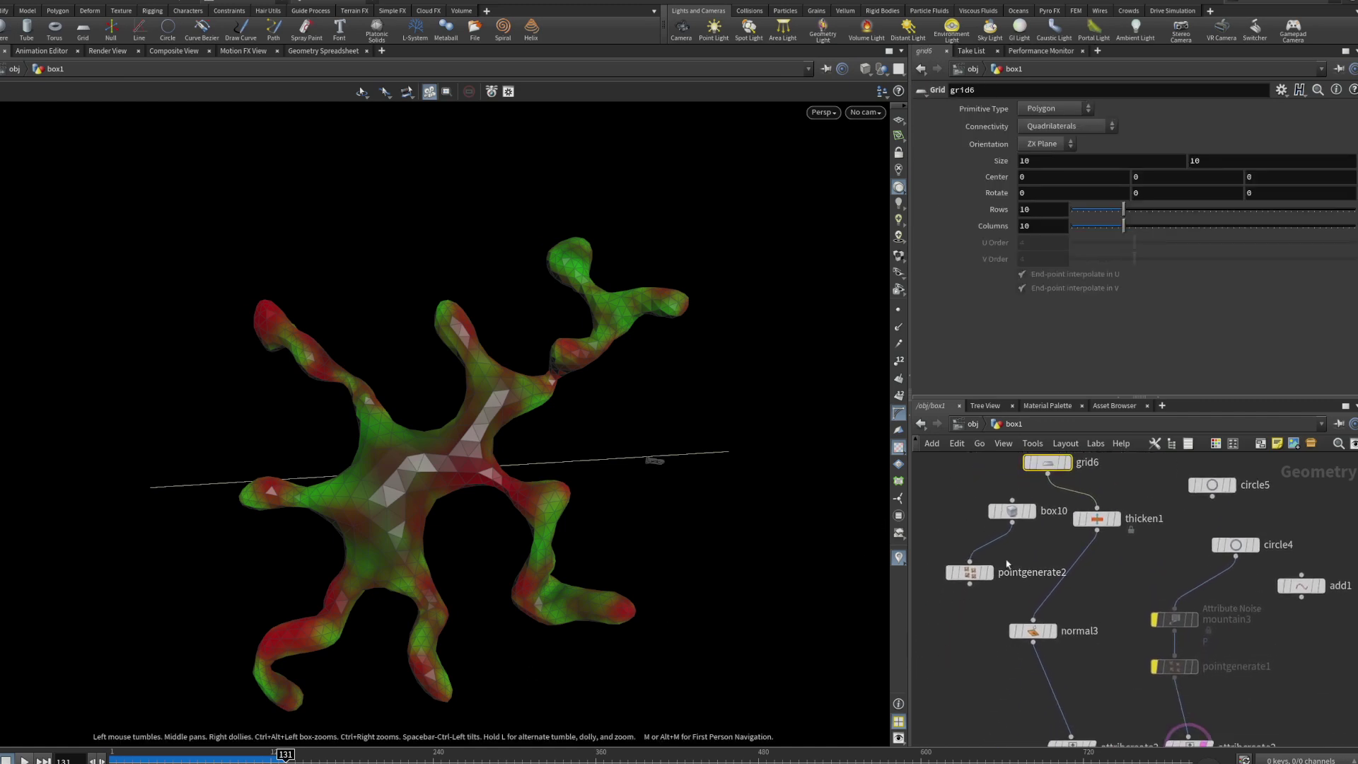
left_click_drag(1013, 524, 1032, 619)
Replay the box-based growth simulation from frame 1 to frame 253 and view it from another angle.
left_click_drag(177, 755, 114, 755)
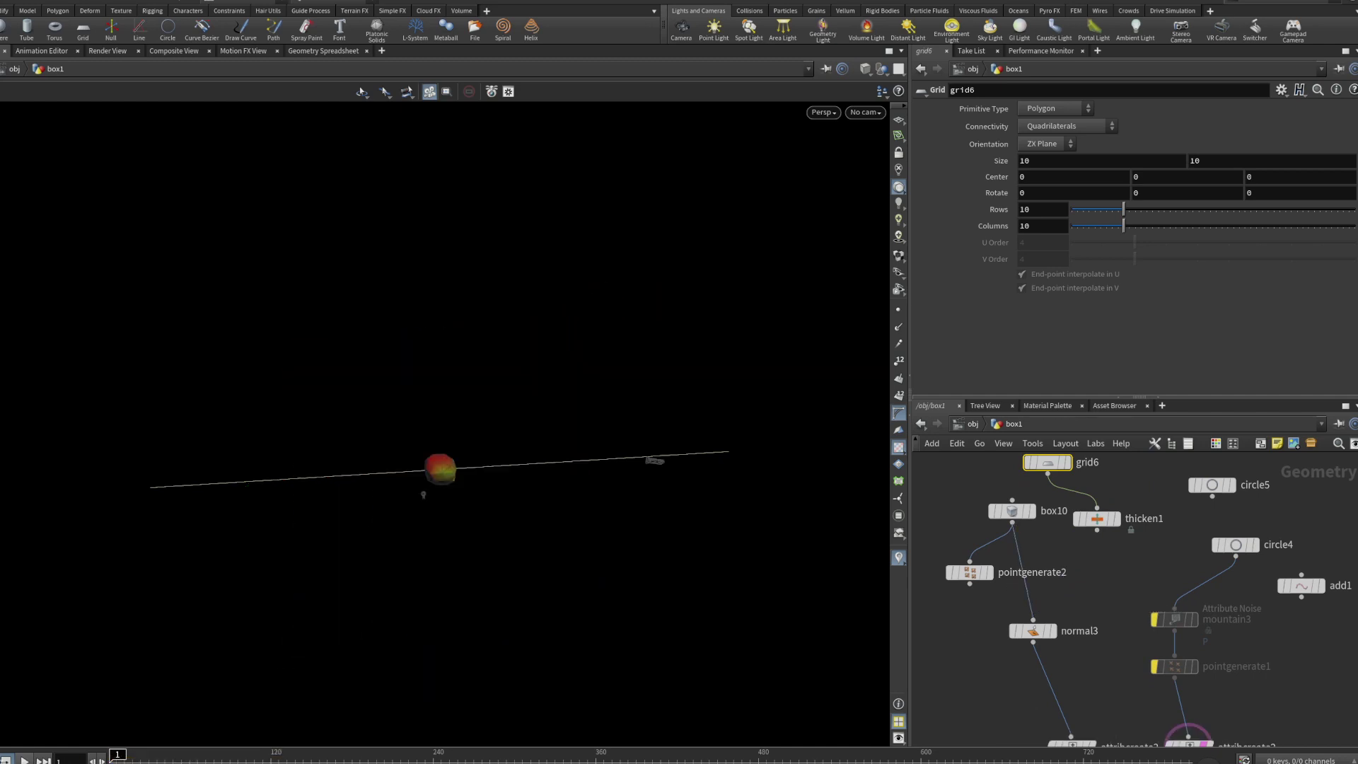
left_click_drag(503, 571, 417, 488)
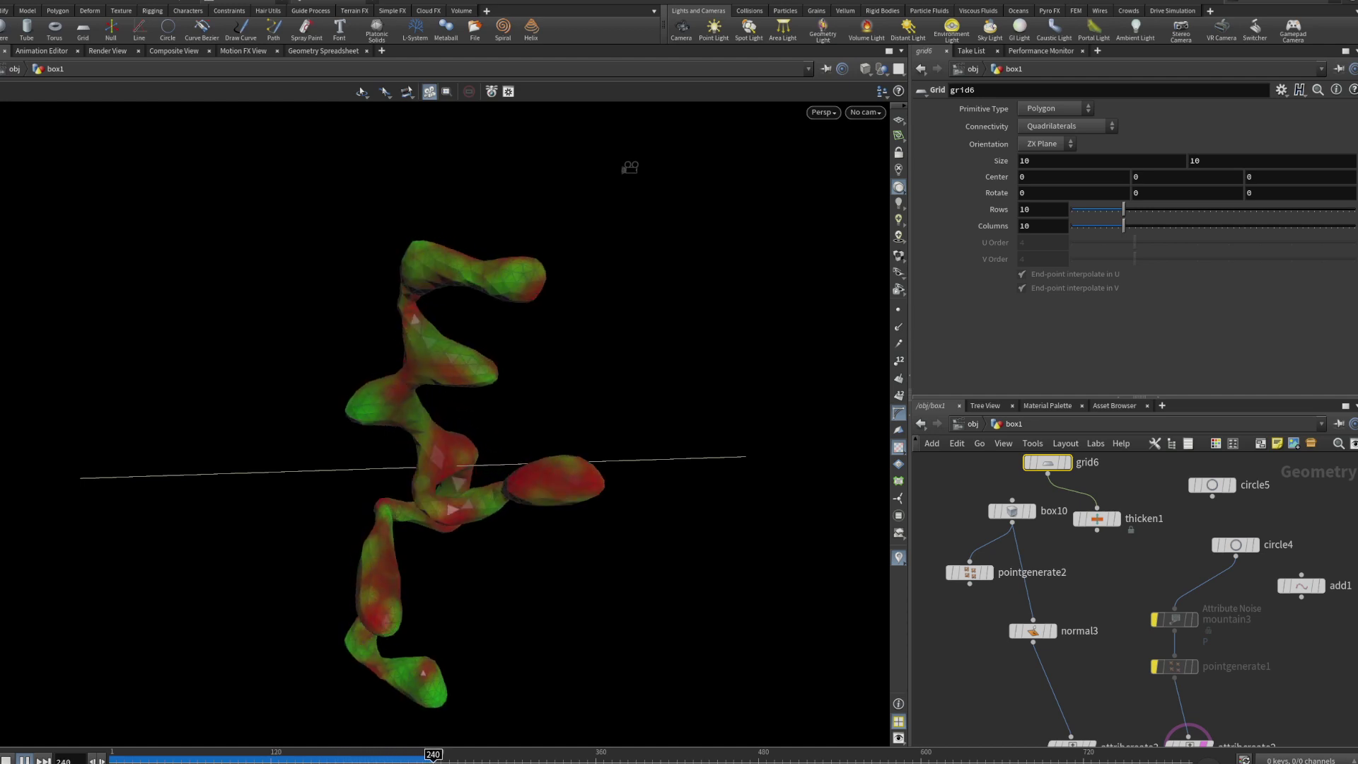
left_click_drag(328, 530, 376, 525, "alt")
Check attribcreate3's pscale value and set attribcreate2's pscale value to 0.05.
middle_click_drag(1101, 628, 1059, 528)
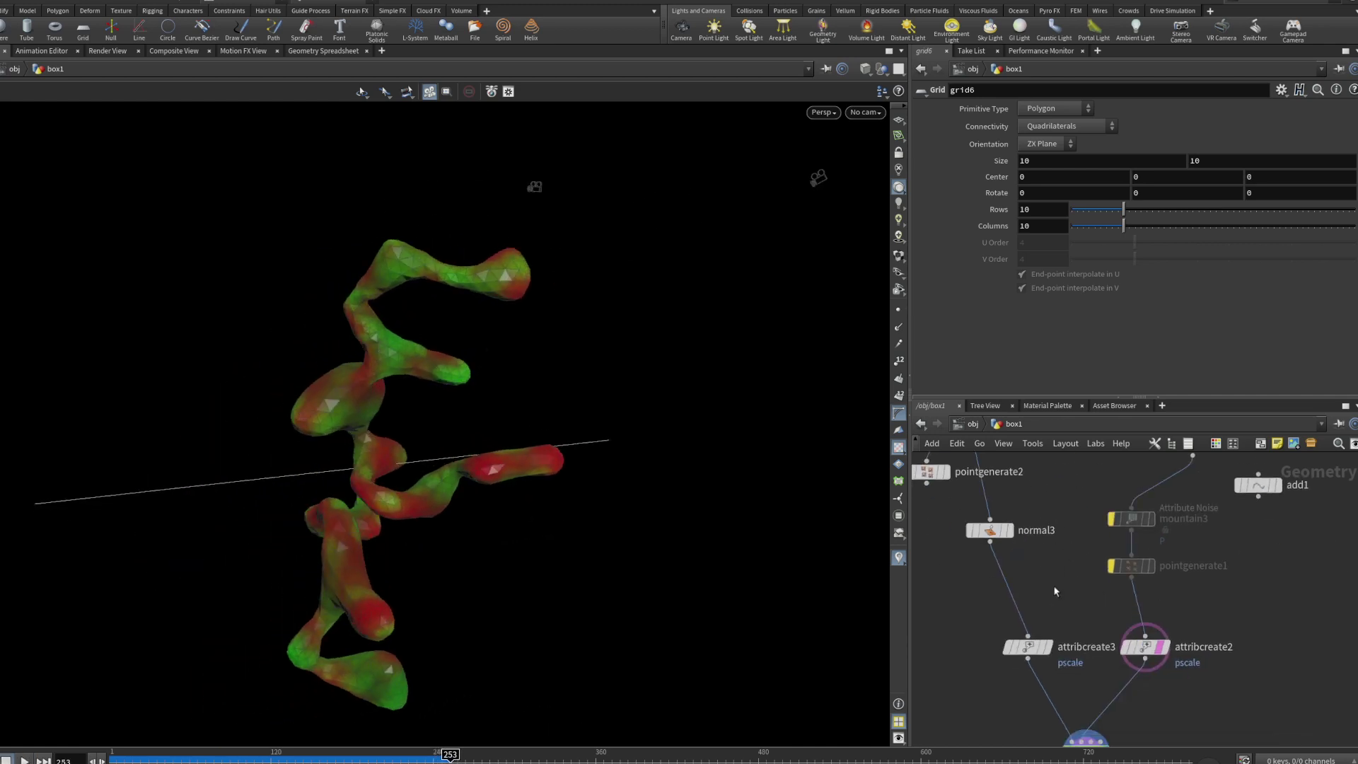
left_click(1028, 645)
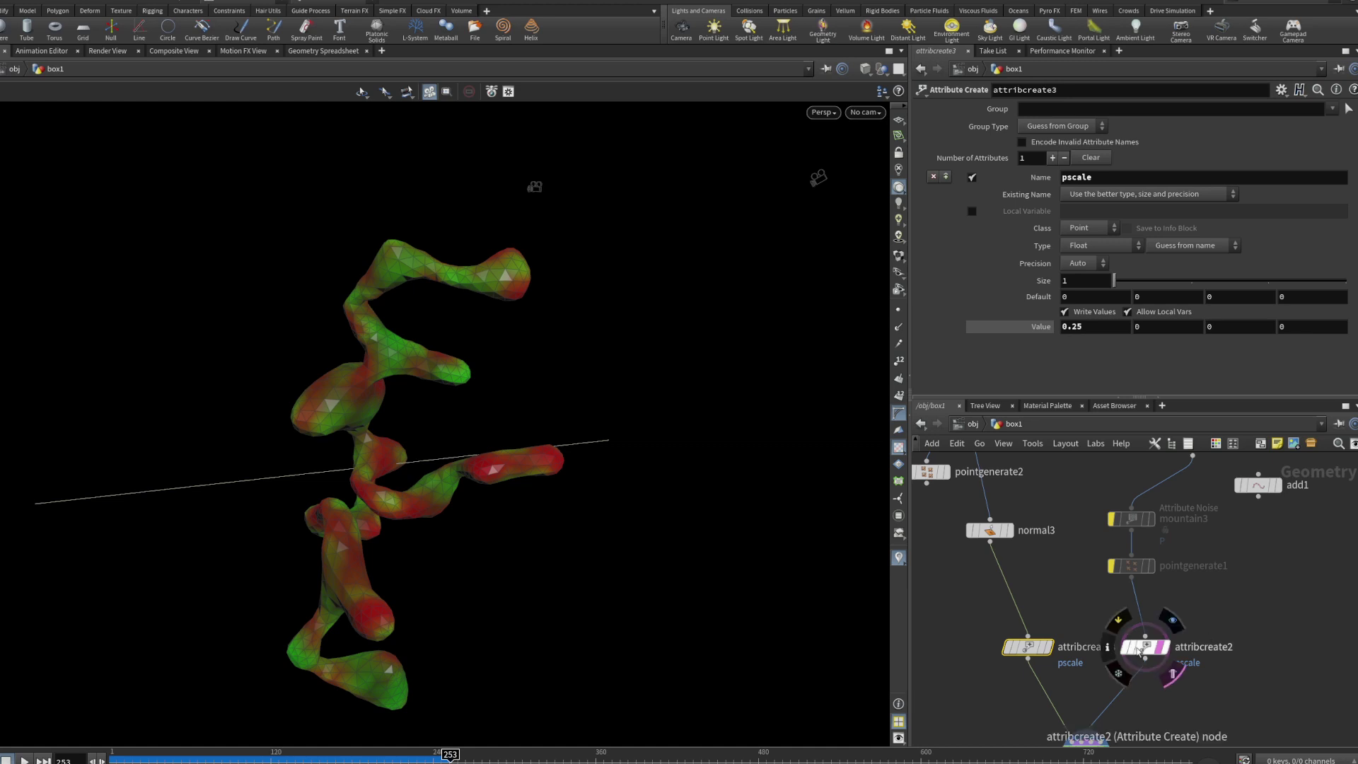
left_click(1145, 646)
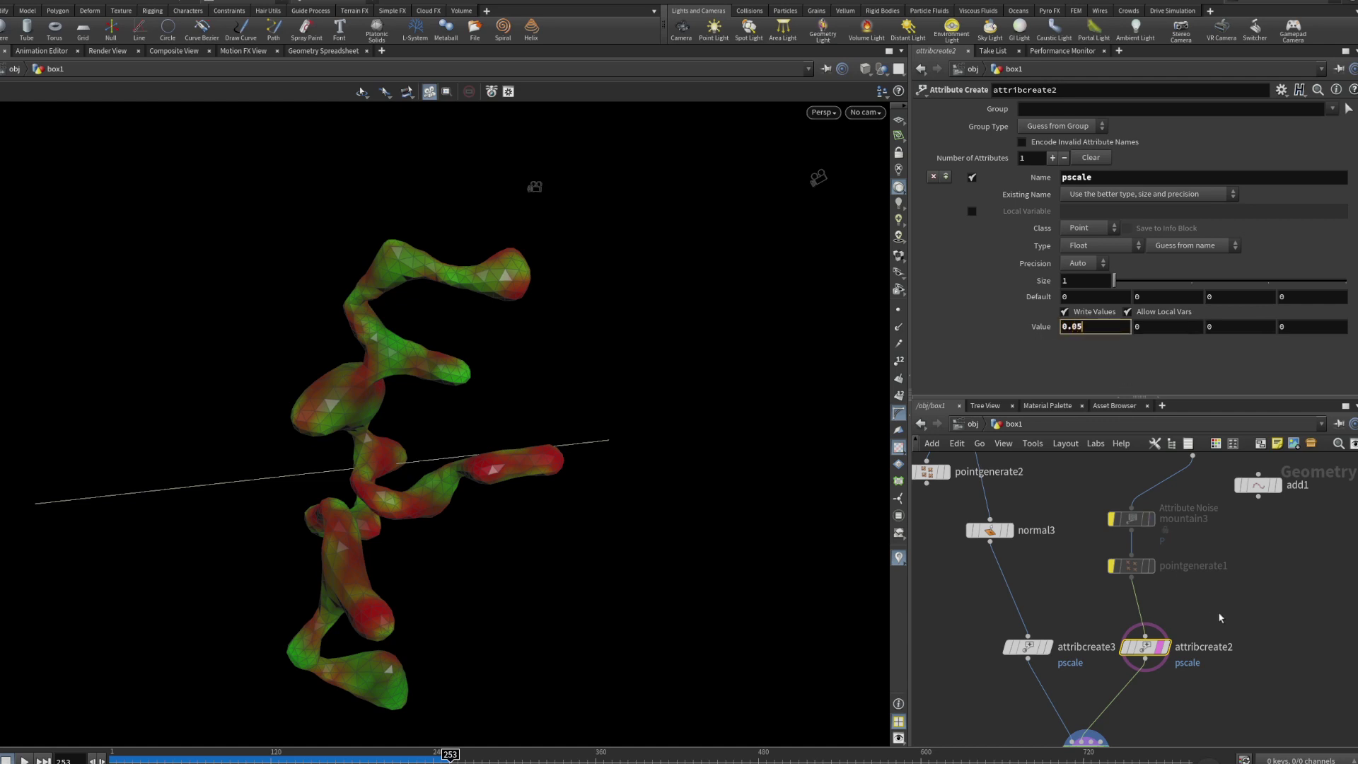
Return to frame 1, reset the solver5 simulation and replay it to frame 297.
middle_click_drag(1244, 663, 1235, 506)
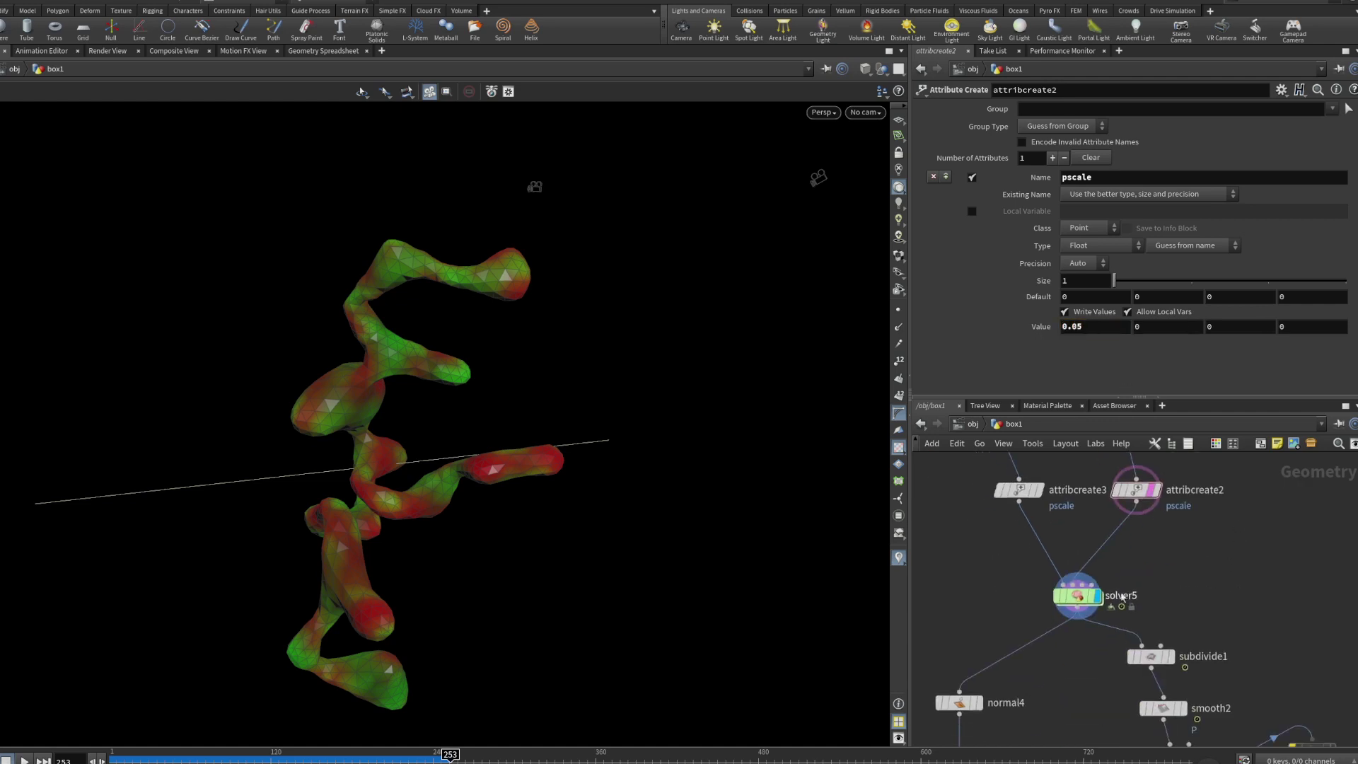
left_click(1083, 596)
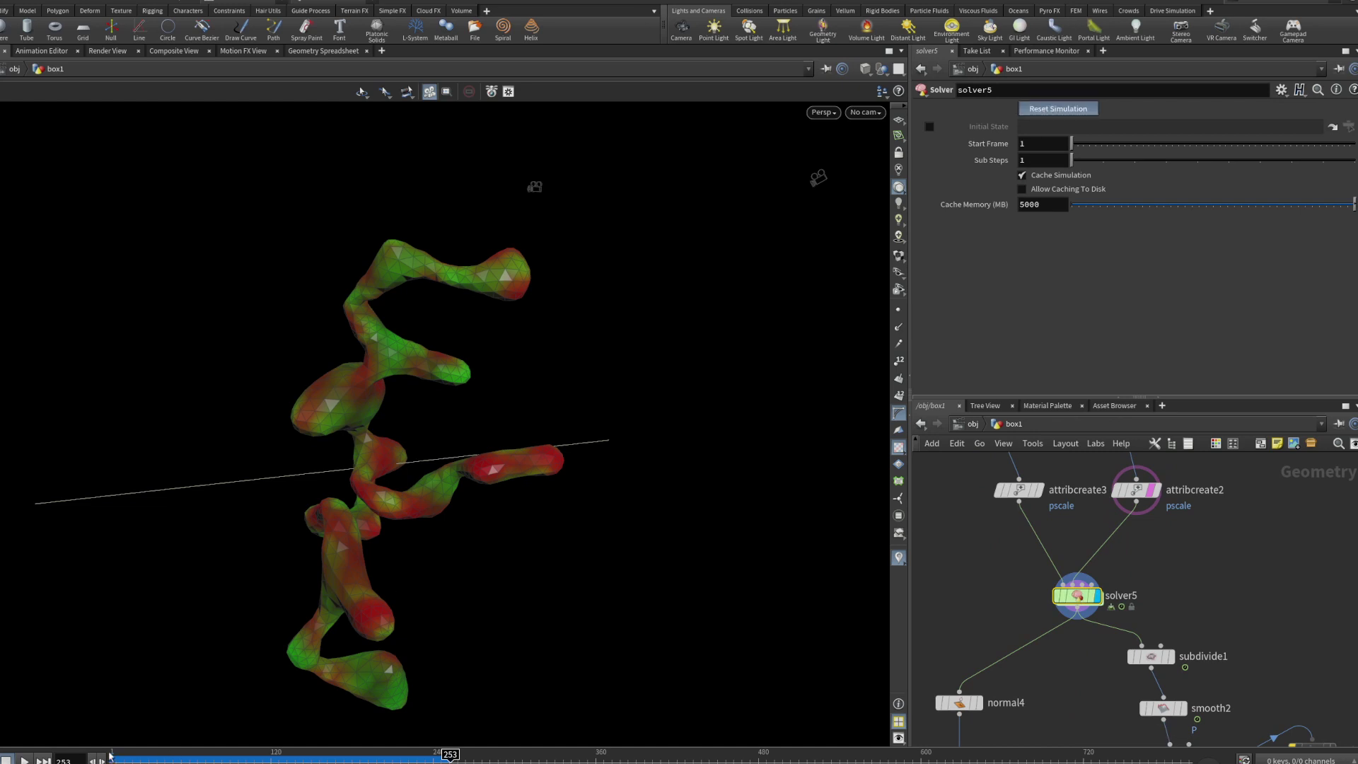
left_click(111, 755)
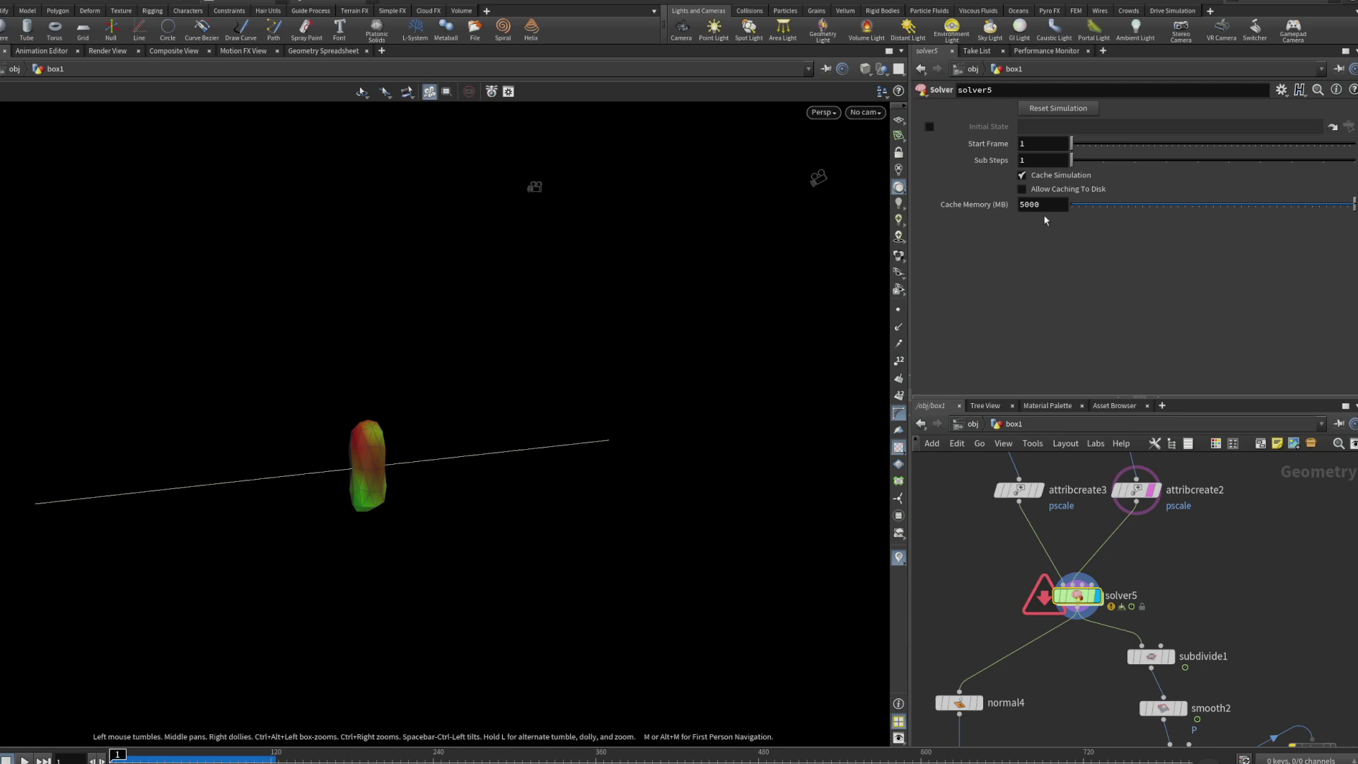
left_click(1055, 110)
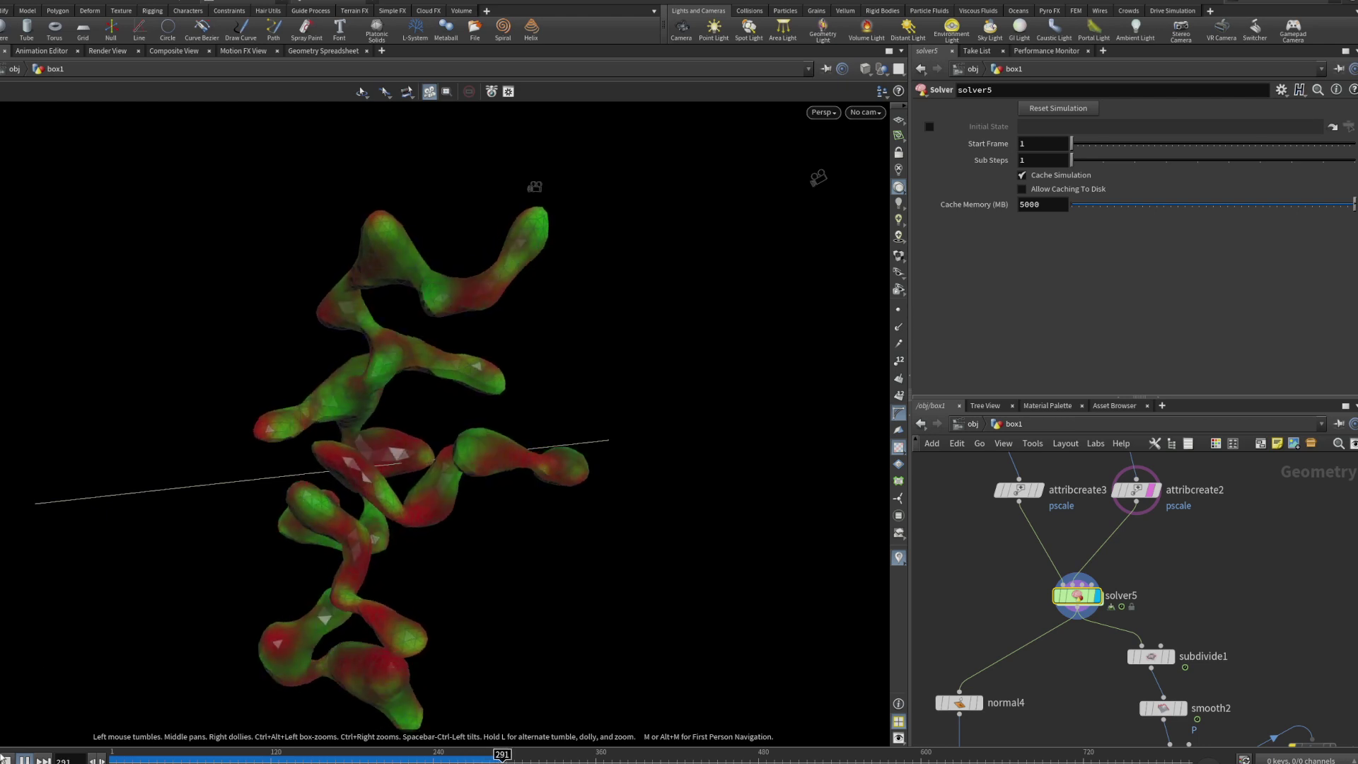
Enter the solver5 network inside box1 and bypass the pointvop1 node.
key("u")
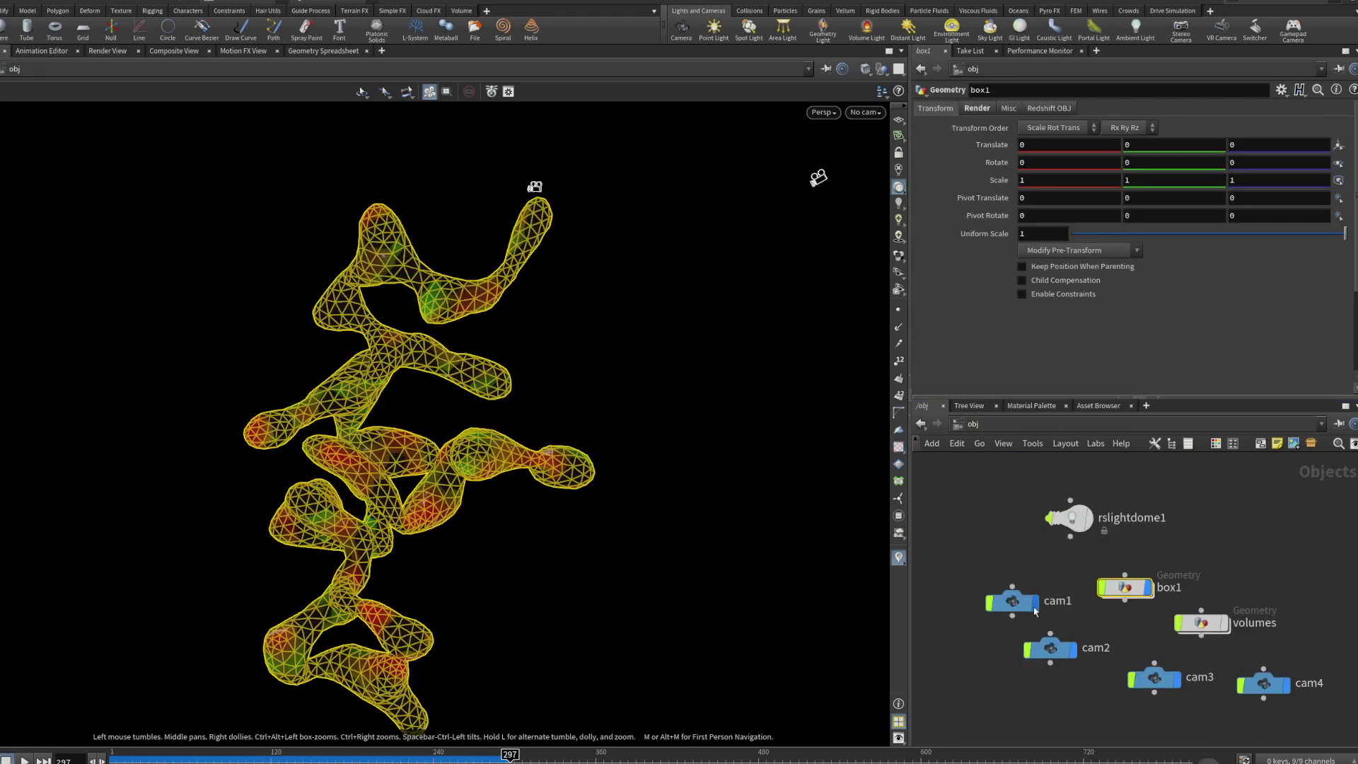
double_click(1115, 589)
double_click(1077, 598)
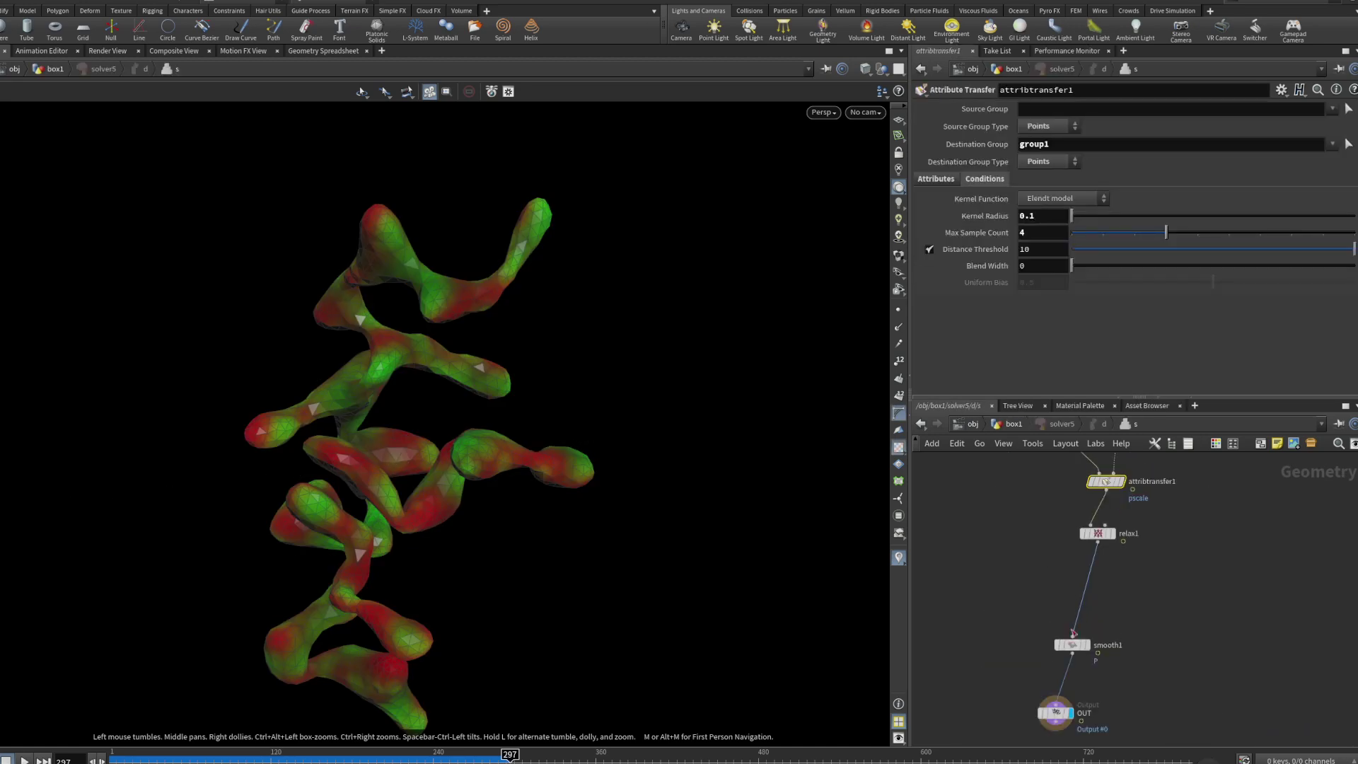
middle_click_drag(1059, 656, 1076, 705)
middle_click_drag(1080, 599, 1071, 681)
scroll(1070, 536, "up", 3)
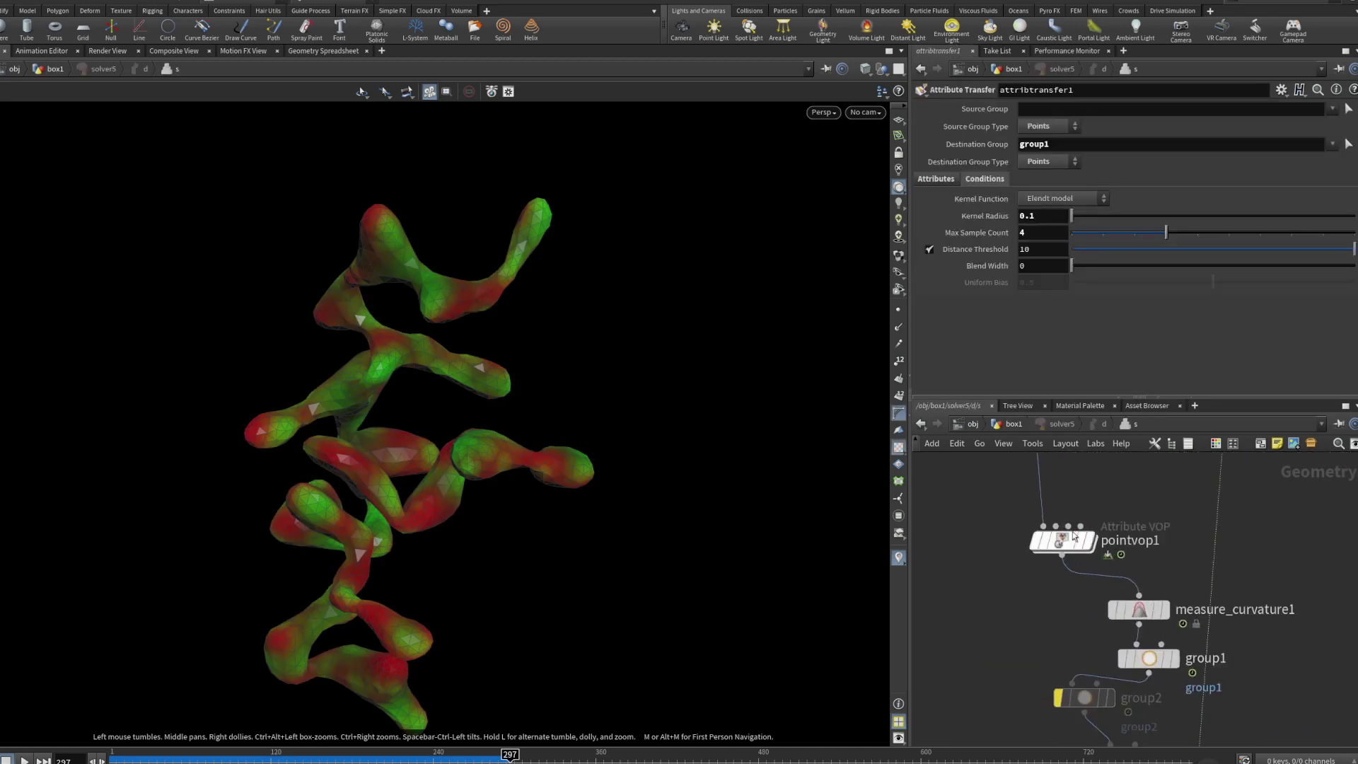
mouse_move(1054, 539)
left_click(1020, 506)
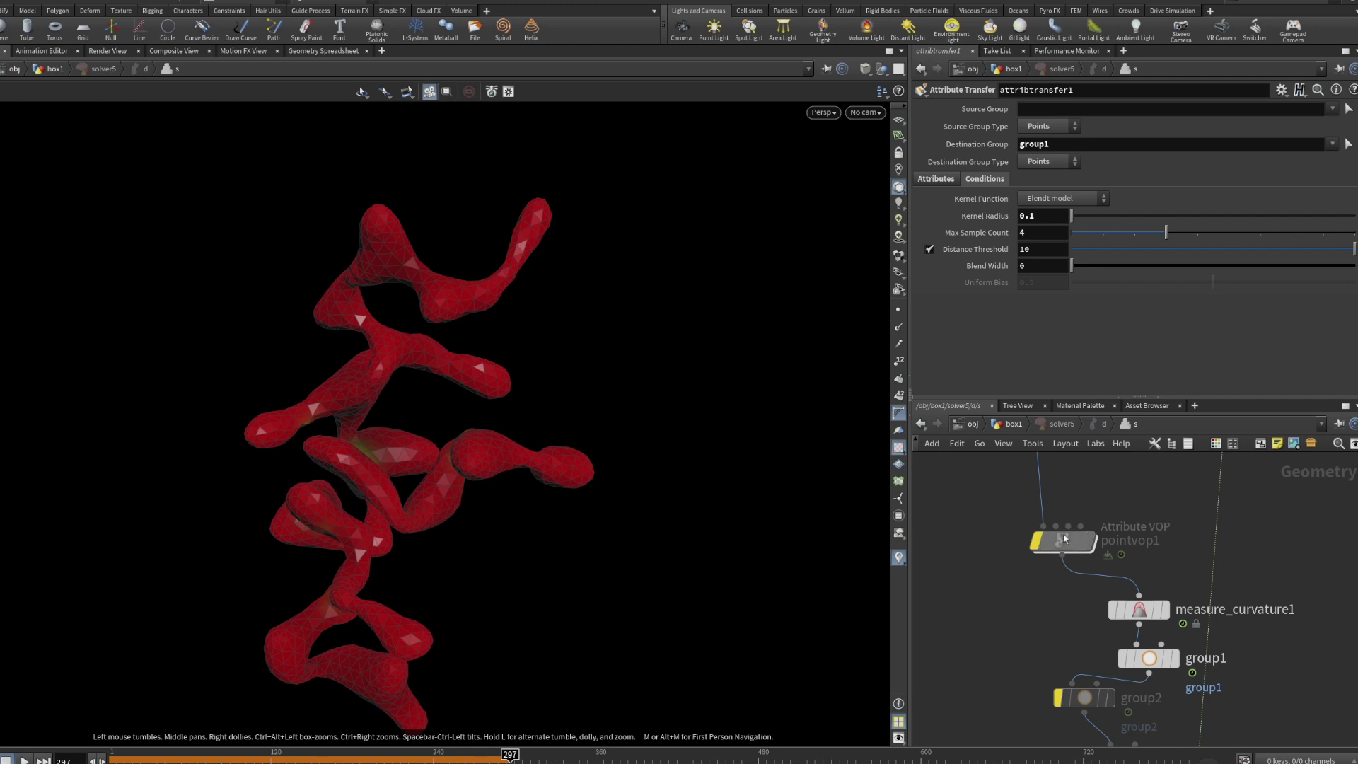
mouse_move(1057, 543)
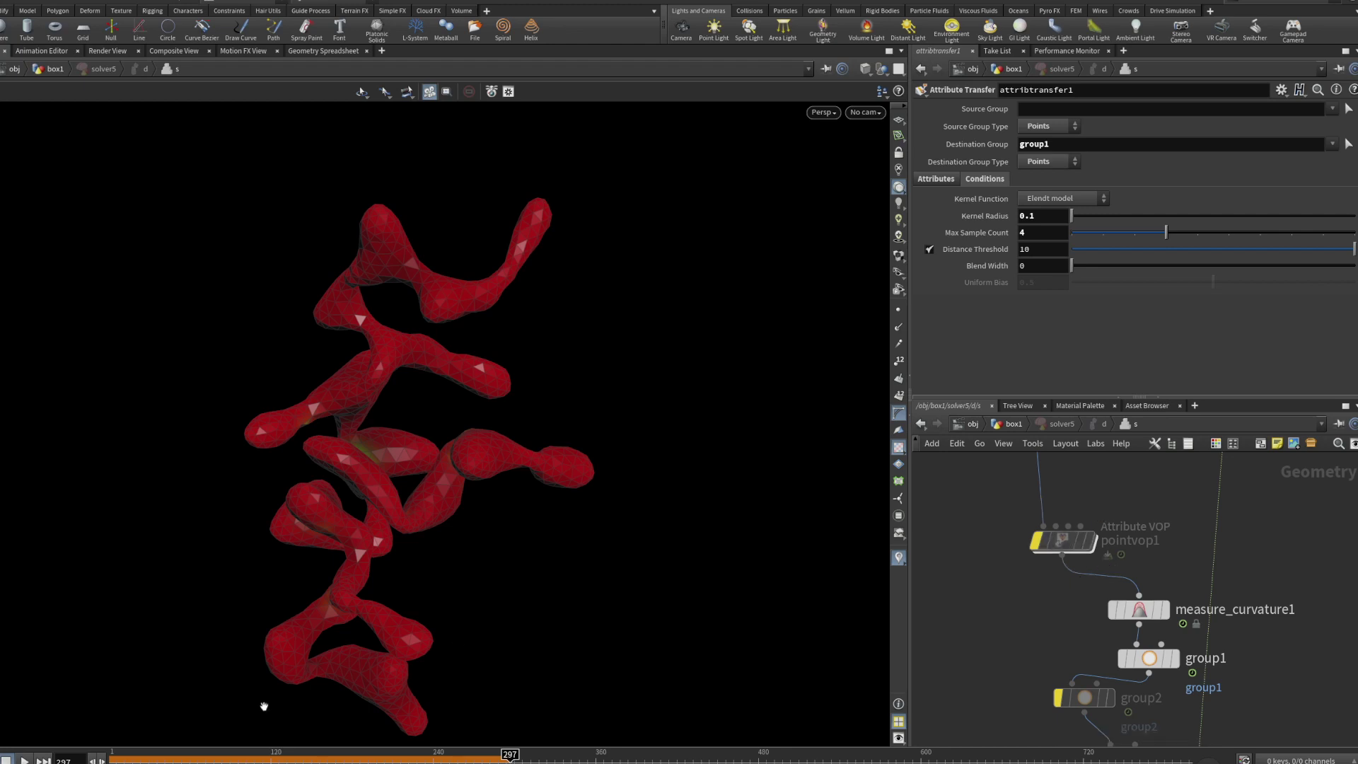
Replay the simulation from frame 1 to frame 24 with pointvop1 bypassed, and return to the box1 network.
left_click_drag(173, 754, 110, 755)
left_click(24, 760)
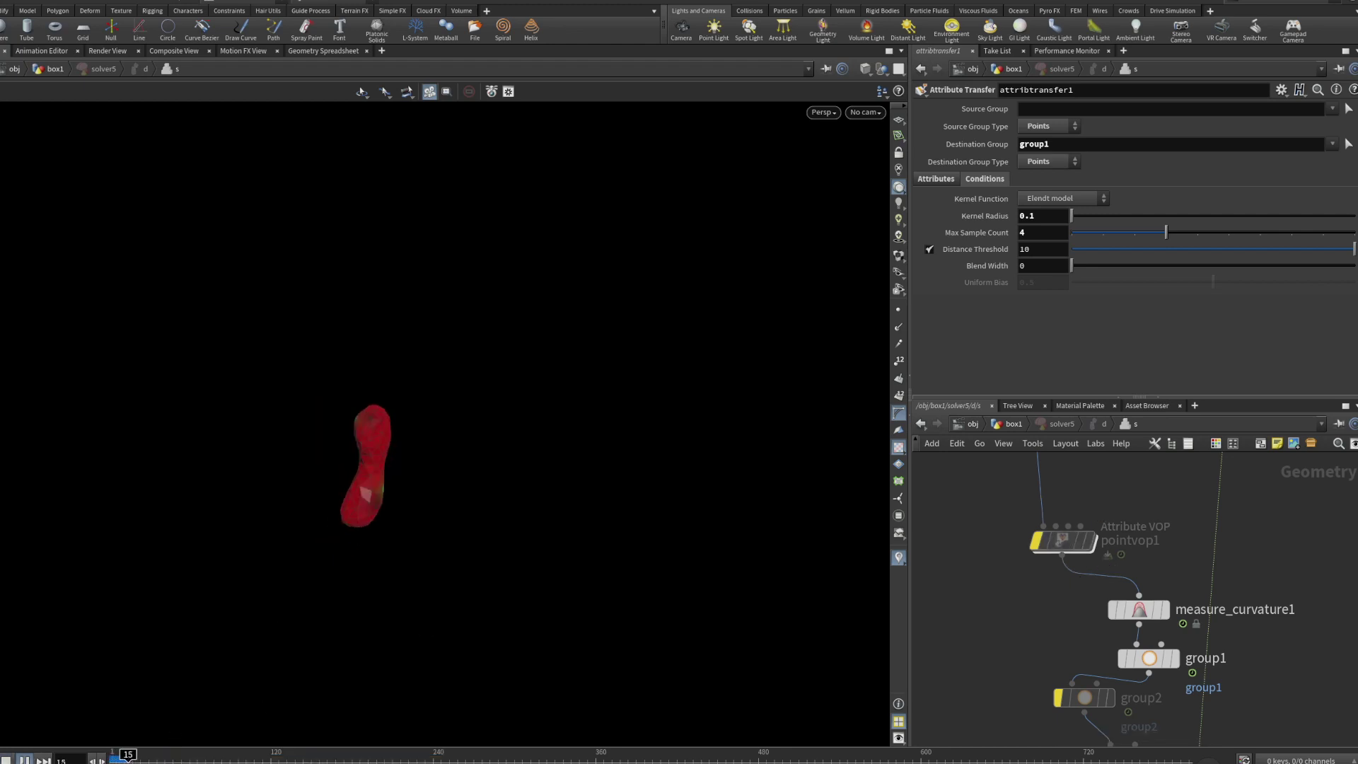
key("u")
key("u")
key("u")
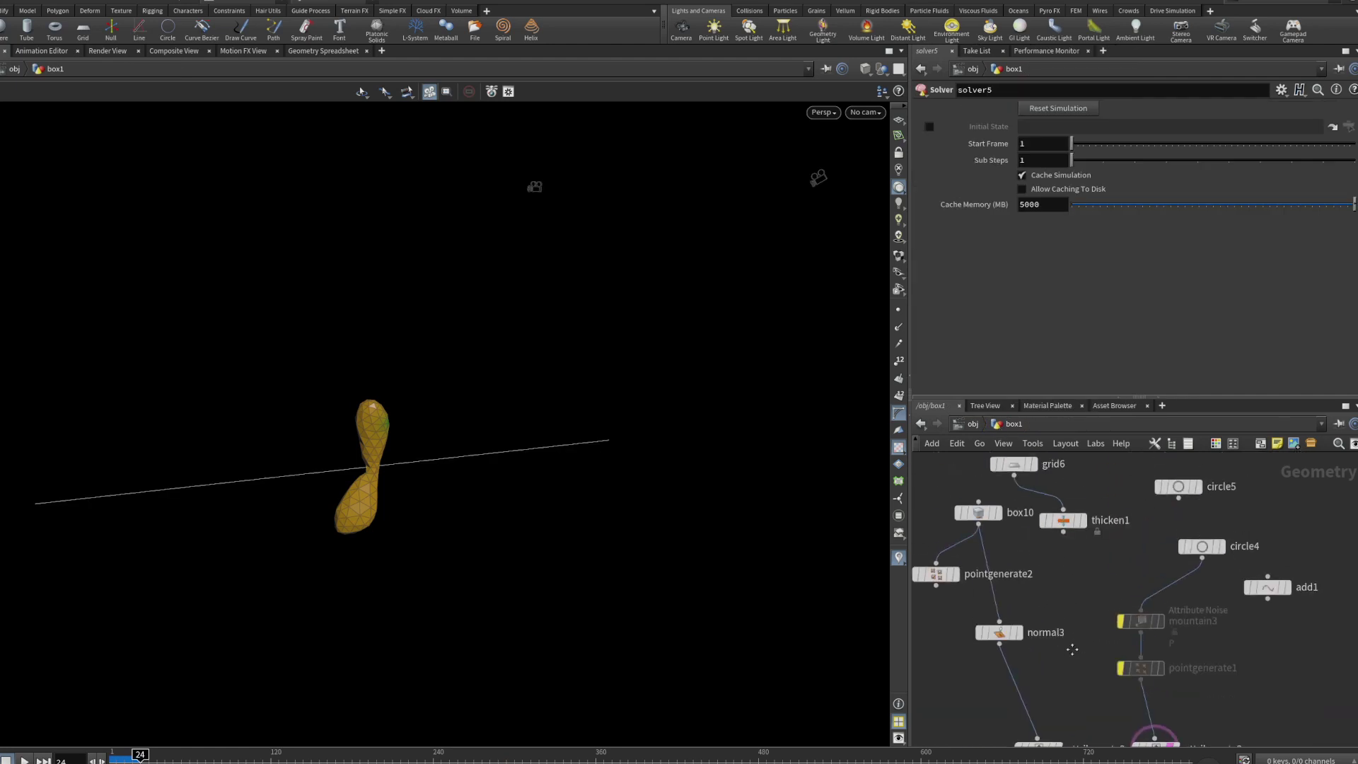
Reconnect thicken1 to normal3 in place of box10 and return to frame 1.
middle_click_drag(1080, 567, 1080, 565)
left_click_drag(1075, 550, 1012, 639)
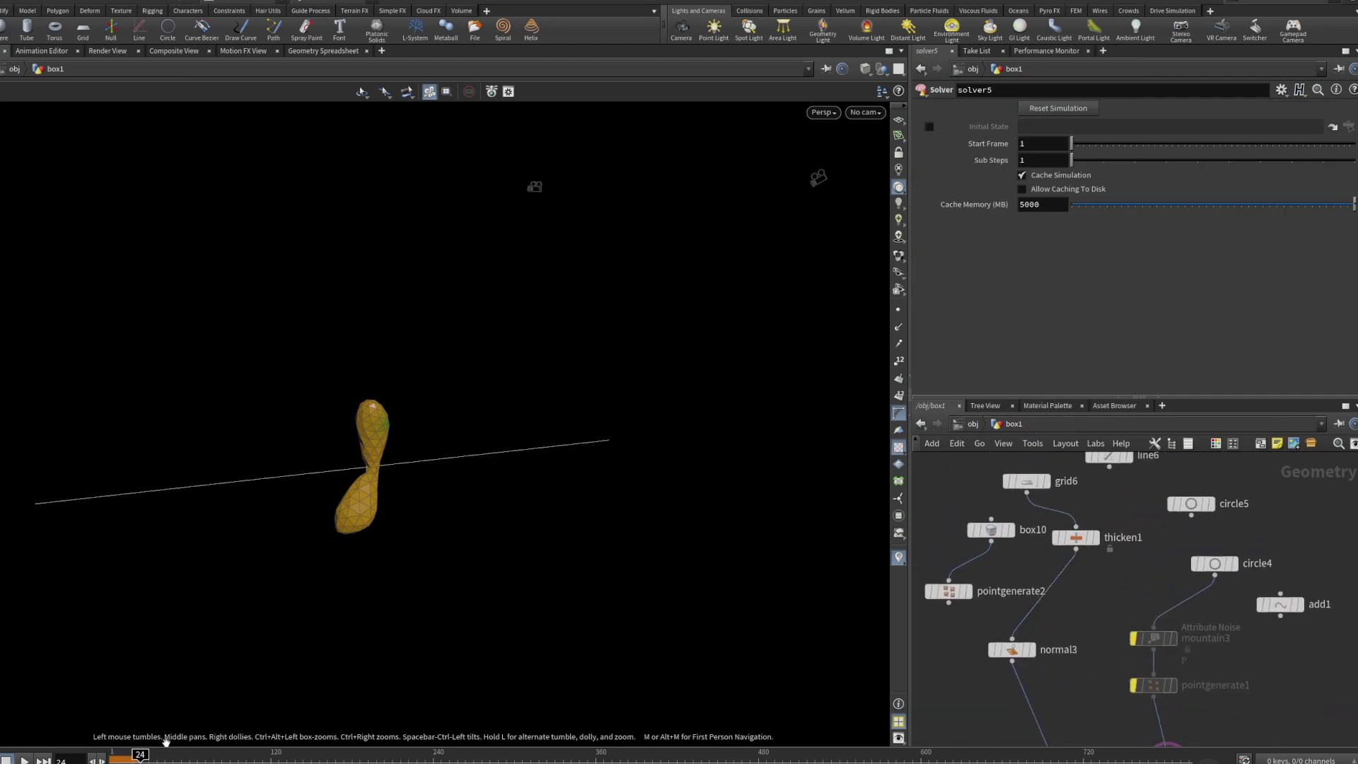
left_click(114, 755)
Replay the grid growth from inside the solver5 network to frame 305, stop playback and examine the branching mesh up close.
middle_click_drag(965, 669, 957, 453)
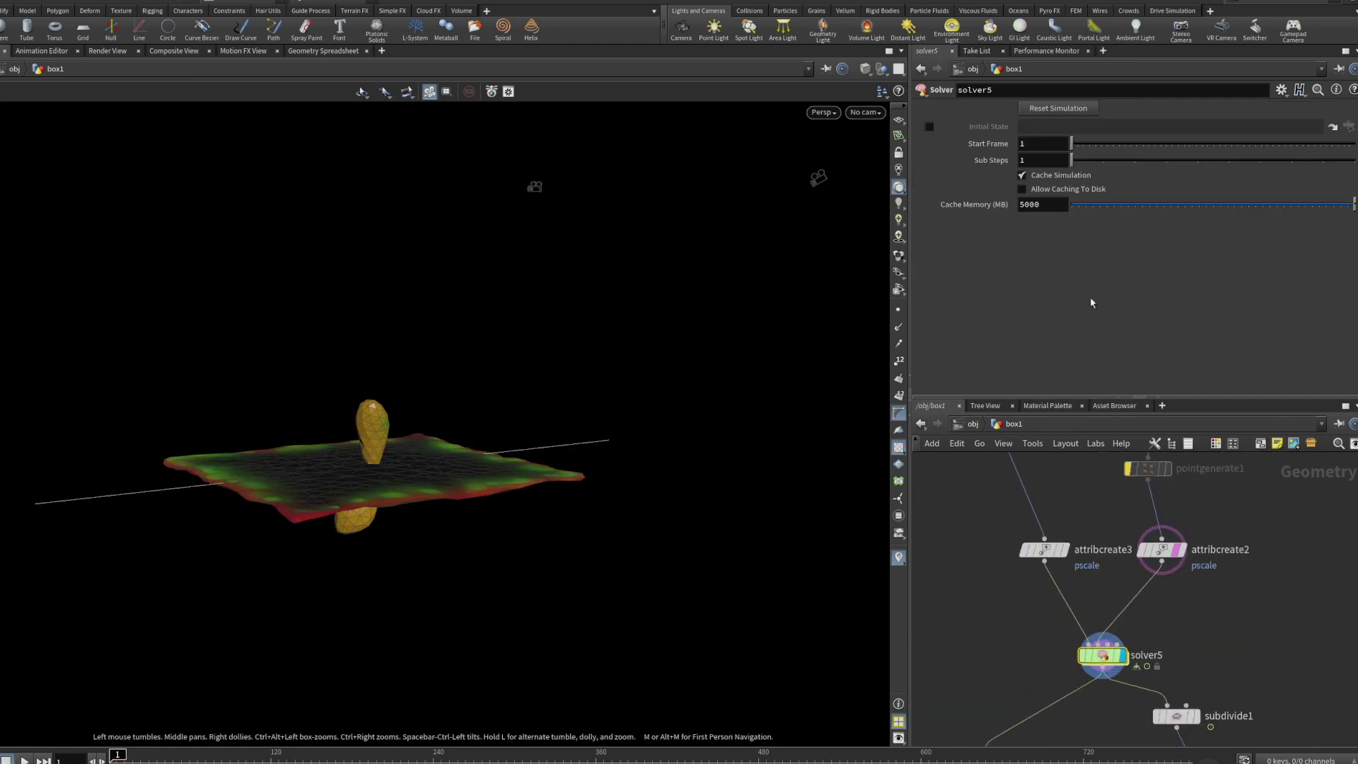
double_click(1103, 655)
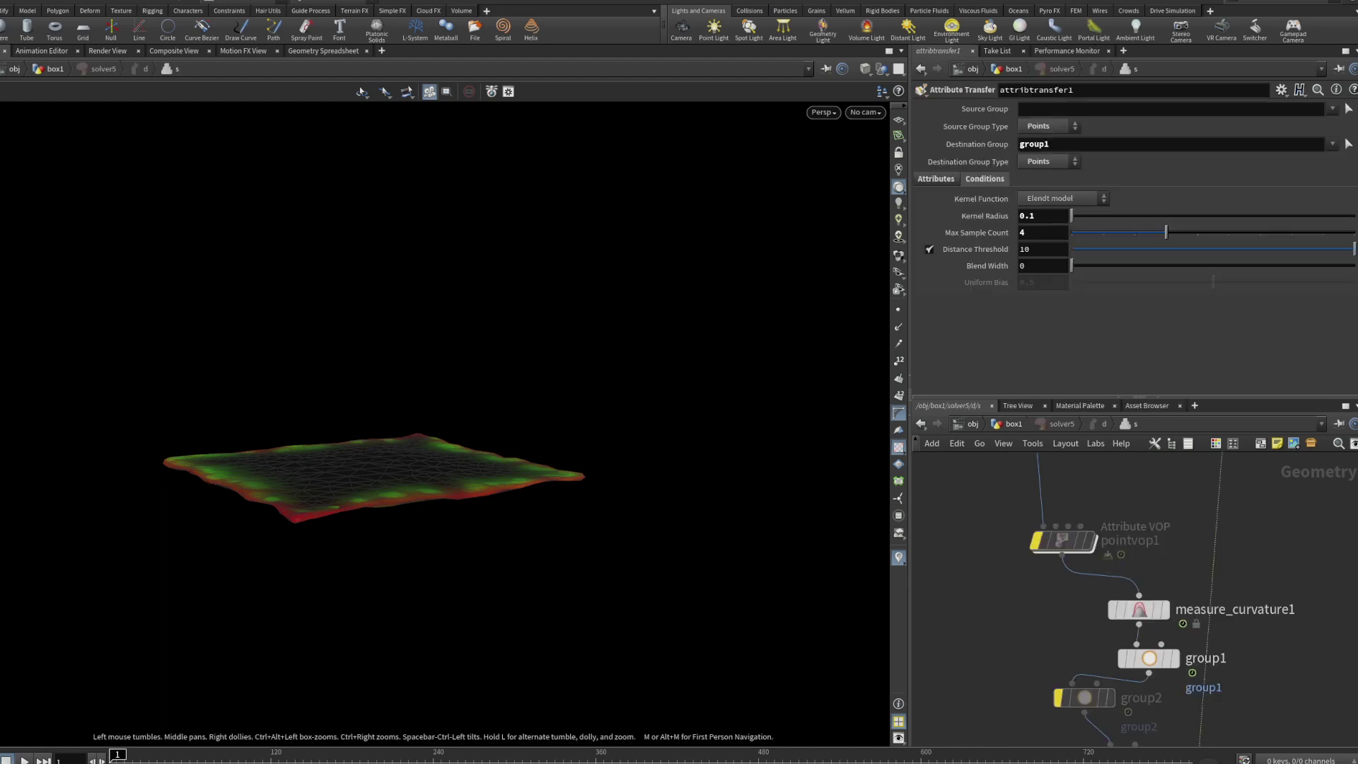
left_click(23, 759)
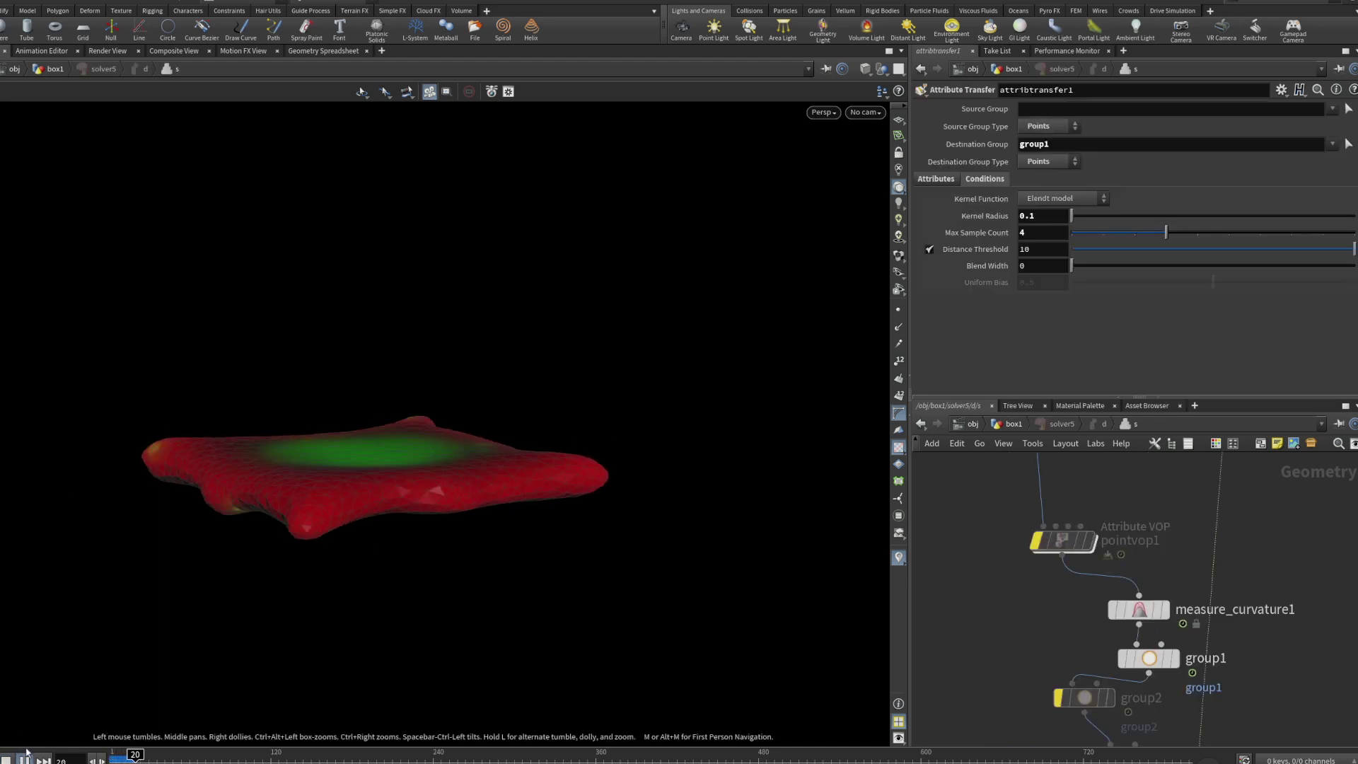
left_click_drag(205, 558, 407, 449)
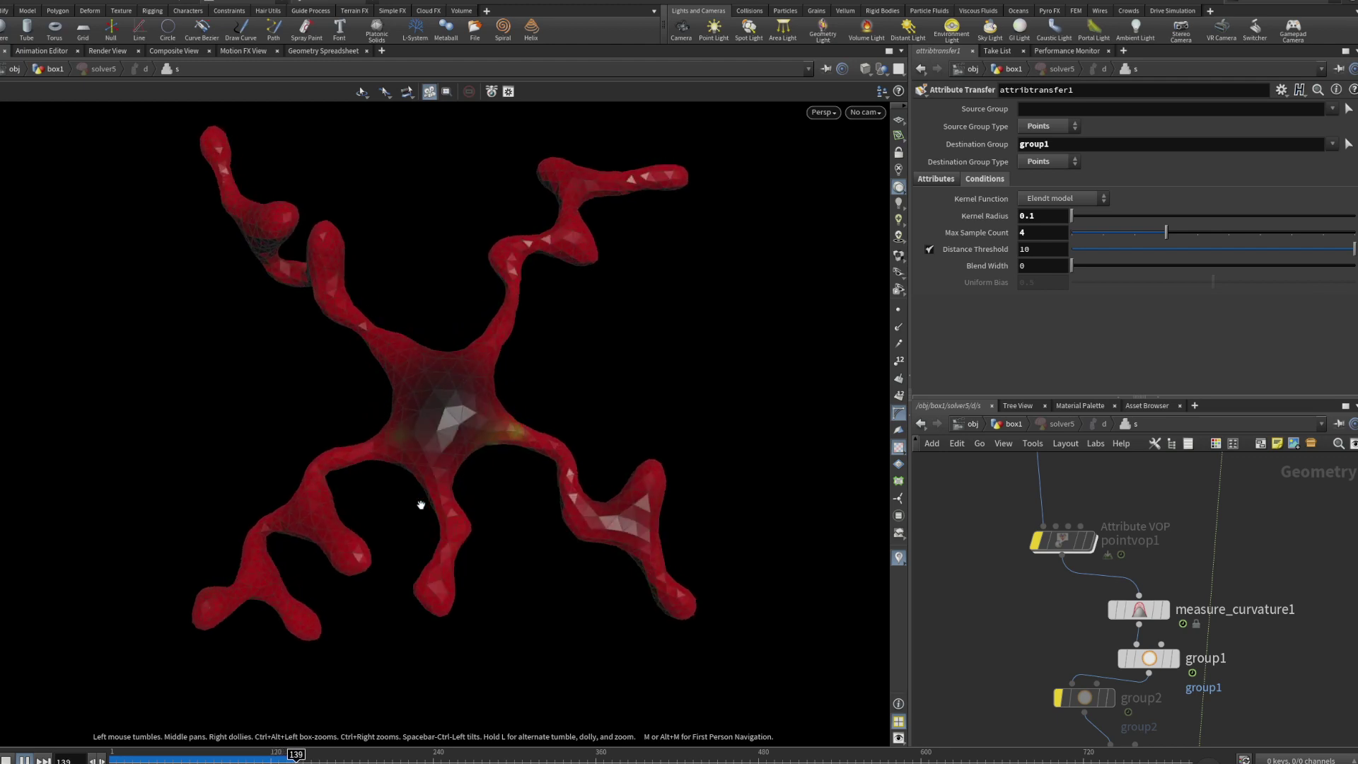
mouse_move(418, 509)
left_mouse_down()
mouse_move(561, 367)
mouse_move(524, 358)
mouse_move(344, 463)
mouse_move(433, 516)
mouse_move(418, 431)
mouse_move(409, 491)
left_mouse_up()
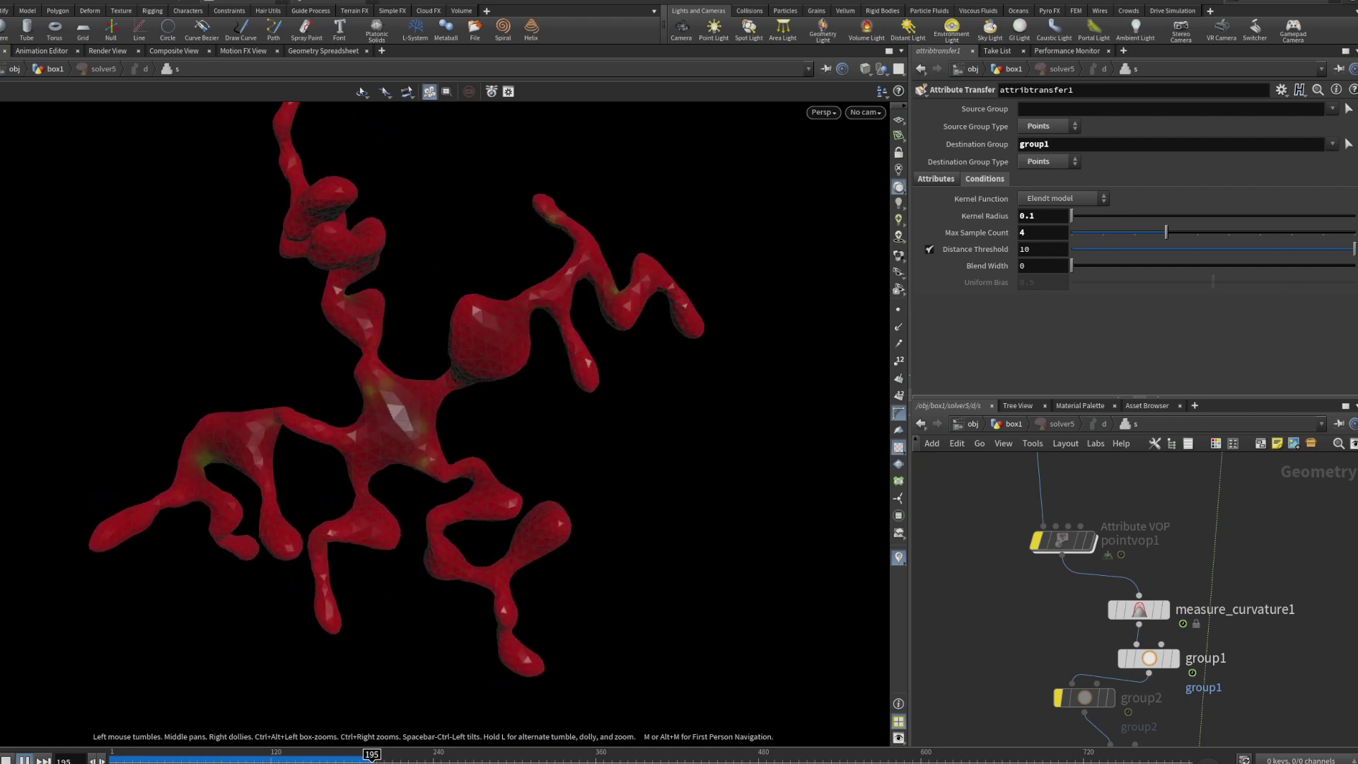
left_click_drag(209, 540, 257, 550)
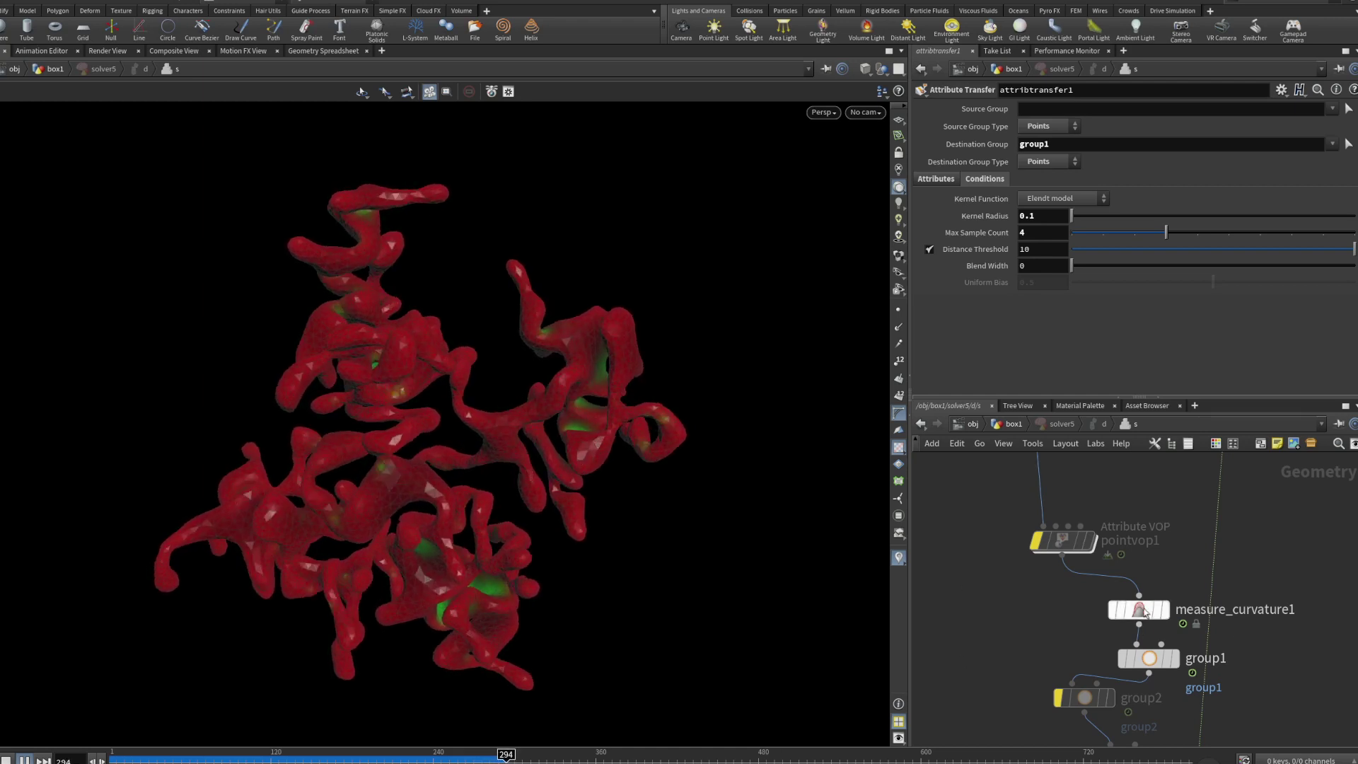
mouse_move(1003, 602)
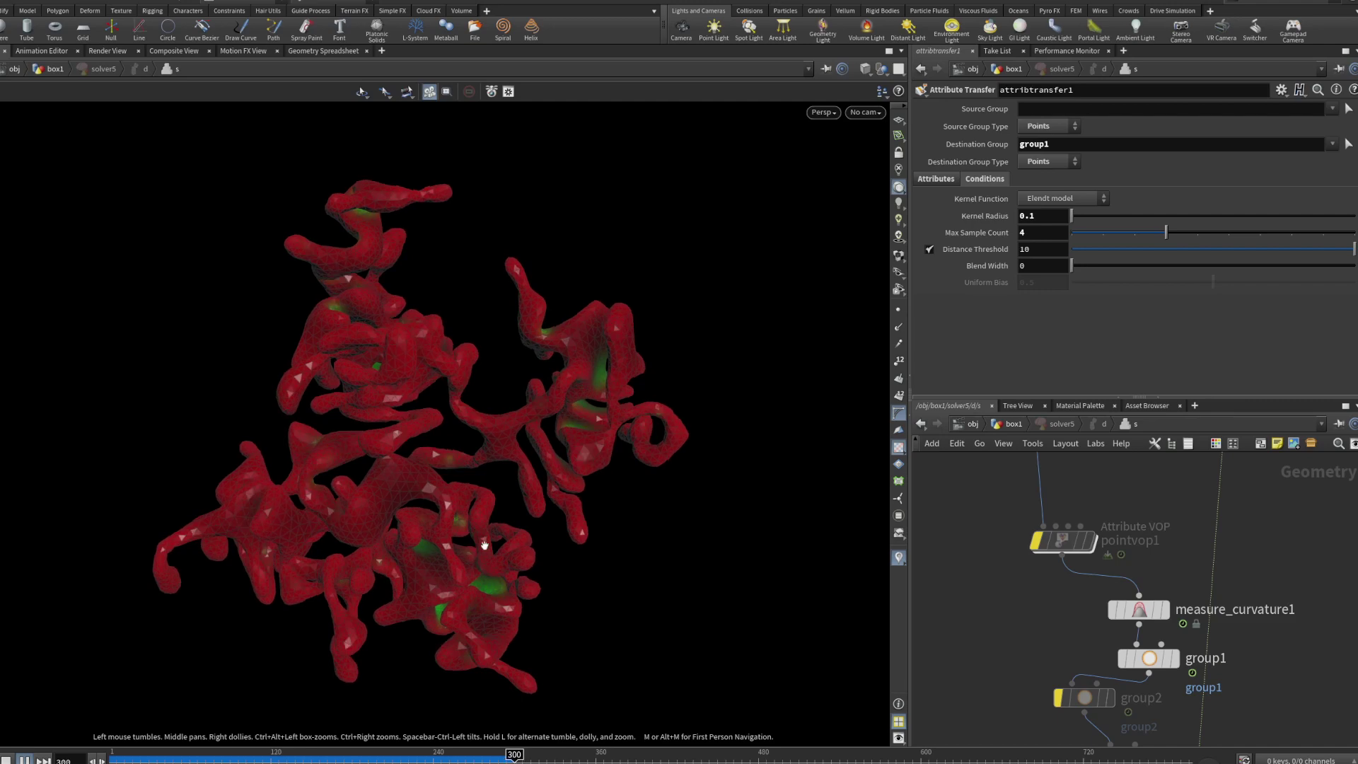
left_click(24, 760)
left_click_drag(346, 622, 328, 540)
scroll(403, 485, "up", 6)
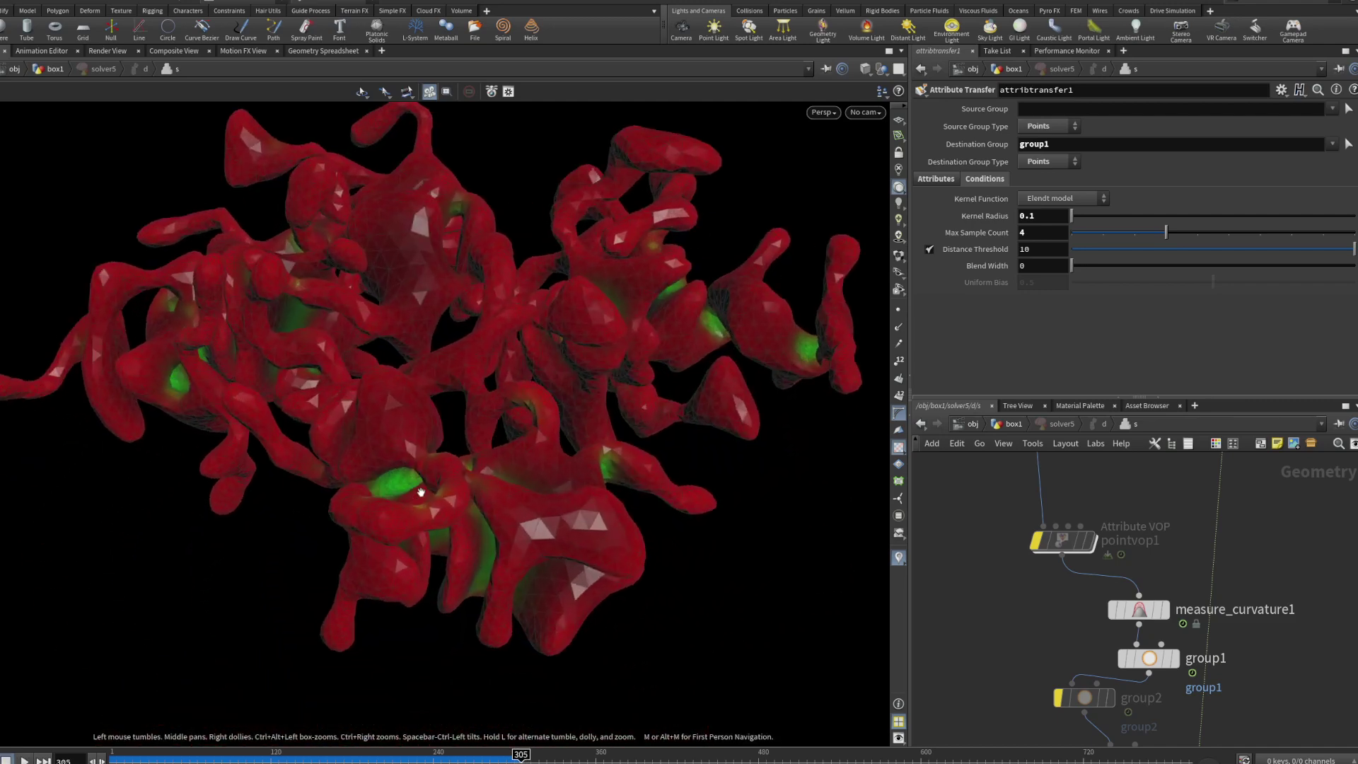
left_click_drag(391, 479, 514, 434)
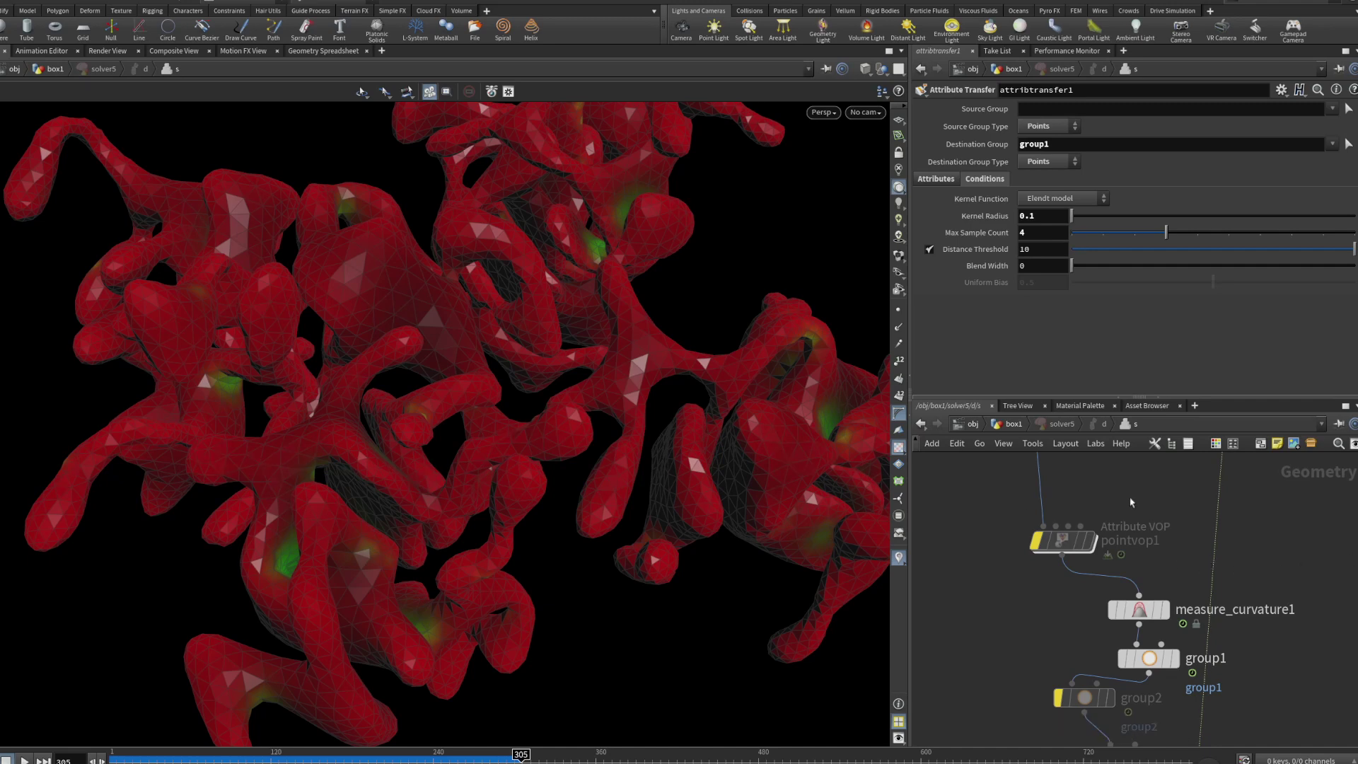
Bypass the measure_curvature1 and group1 nodes in the solver network.
middle_click_drag(1130, 503, 1105, 604)
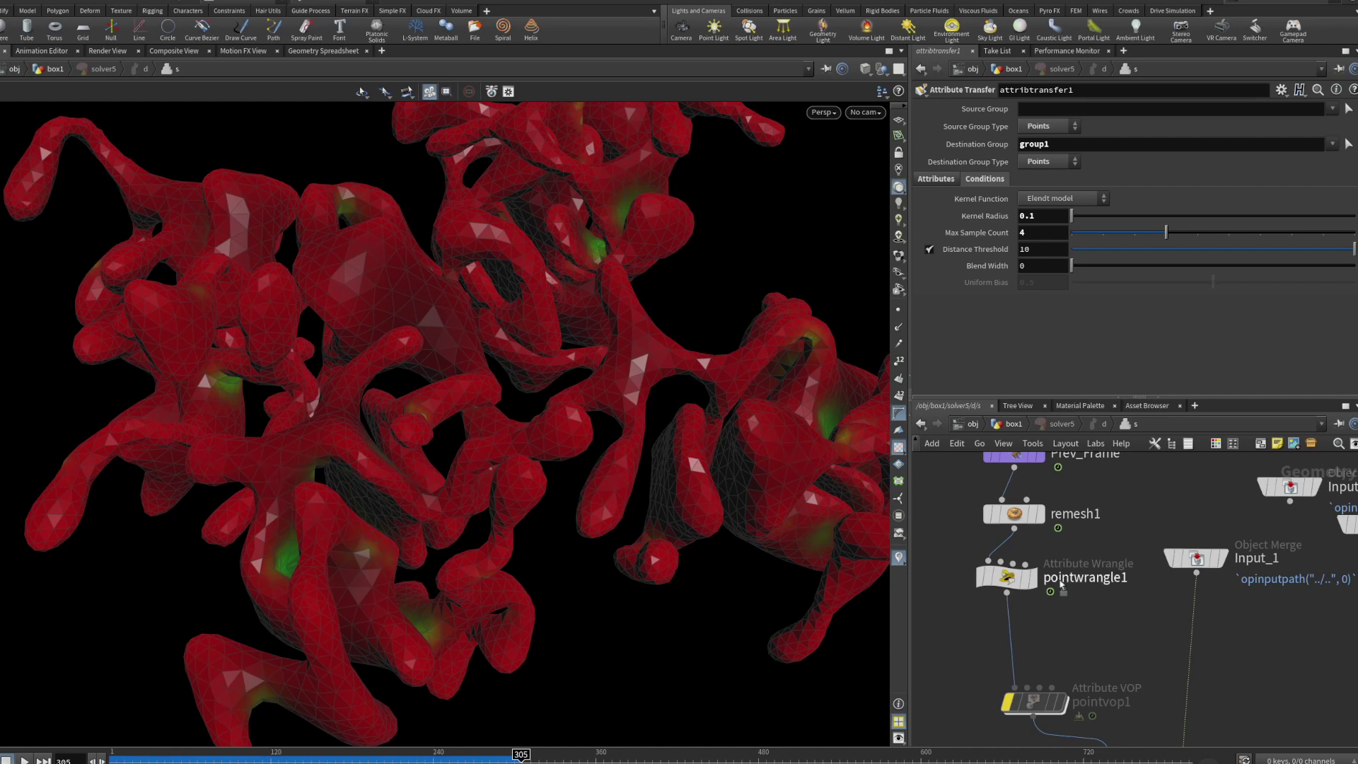
middle_click_drag(966, 700, 948, 555)
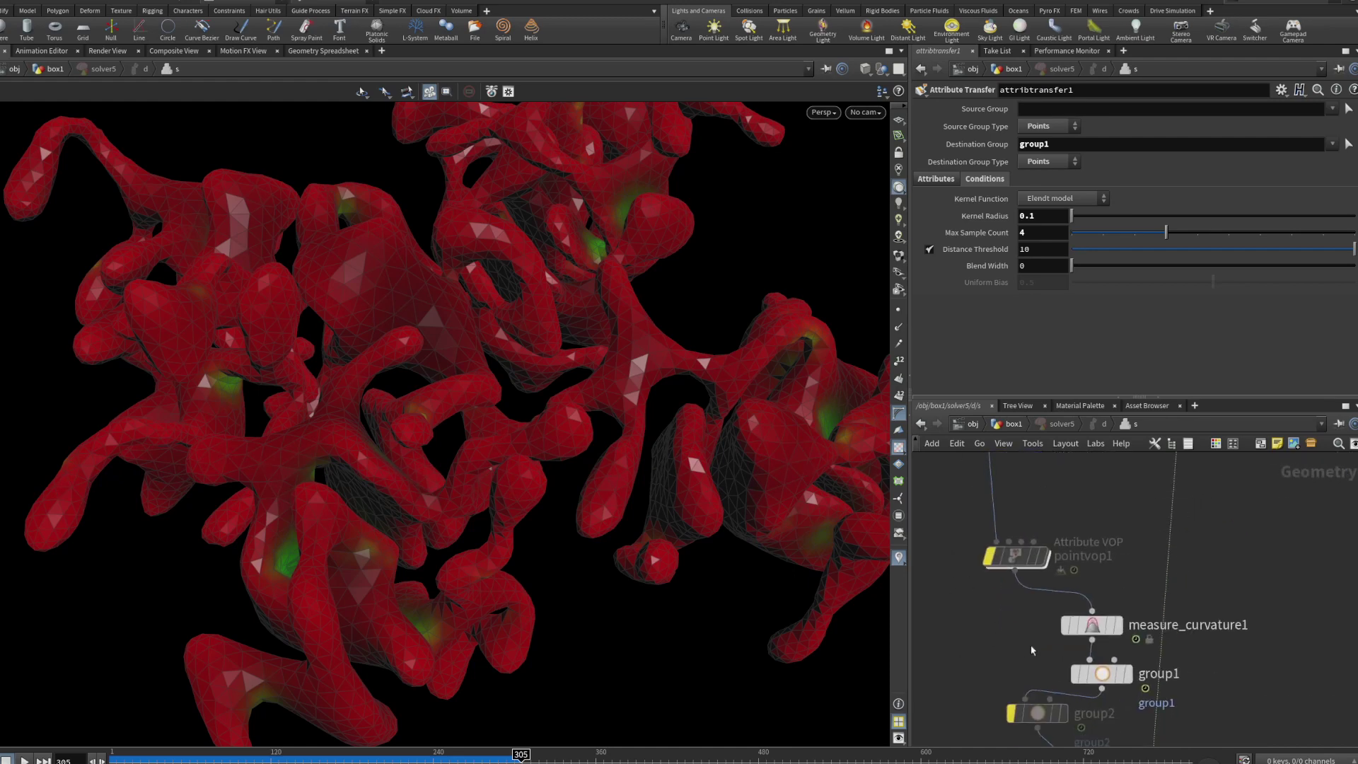
mouse_move(1100, 628)
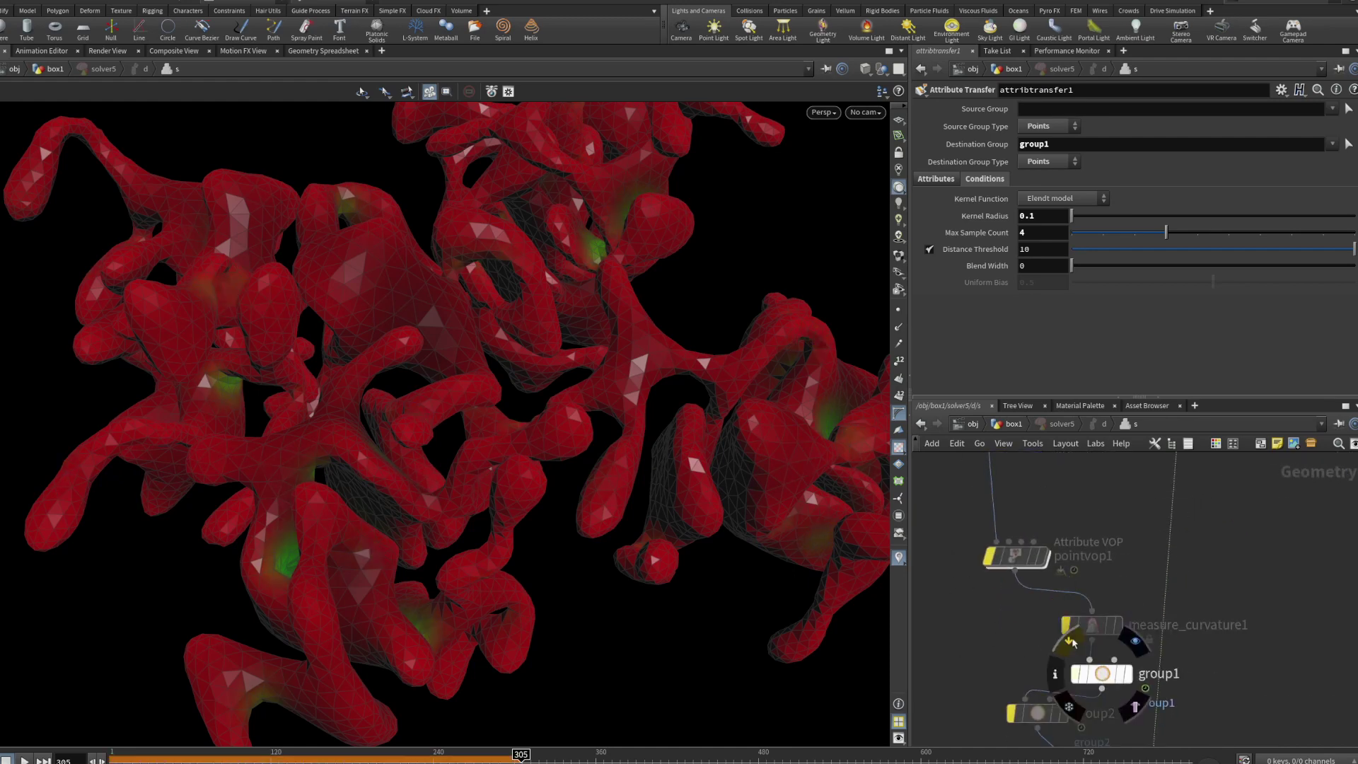
middle_click_drag(1016, 653, 1043, 523)
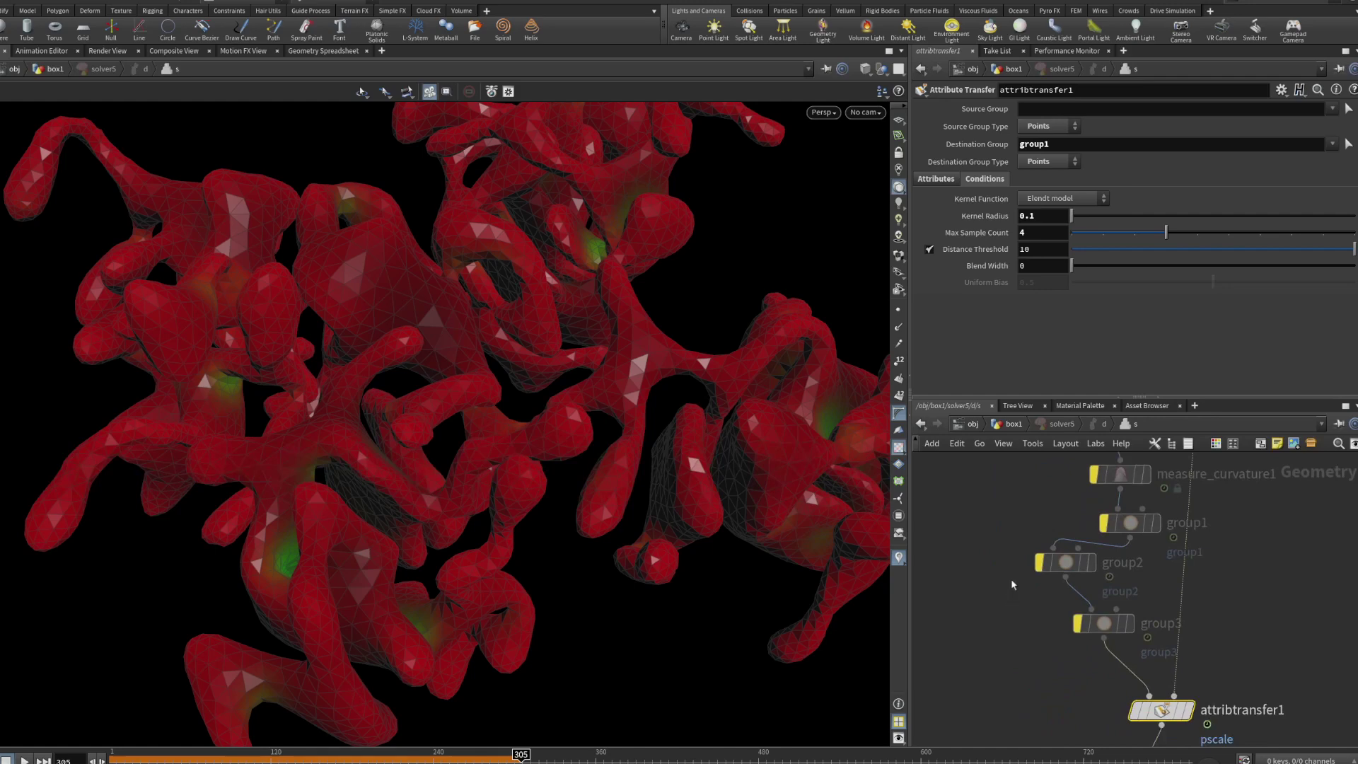
Insert an Attribute Randomize node between group3 and attribtransfer1.
middle_click_drag(1011, 580, 1015, 591)
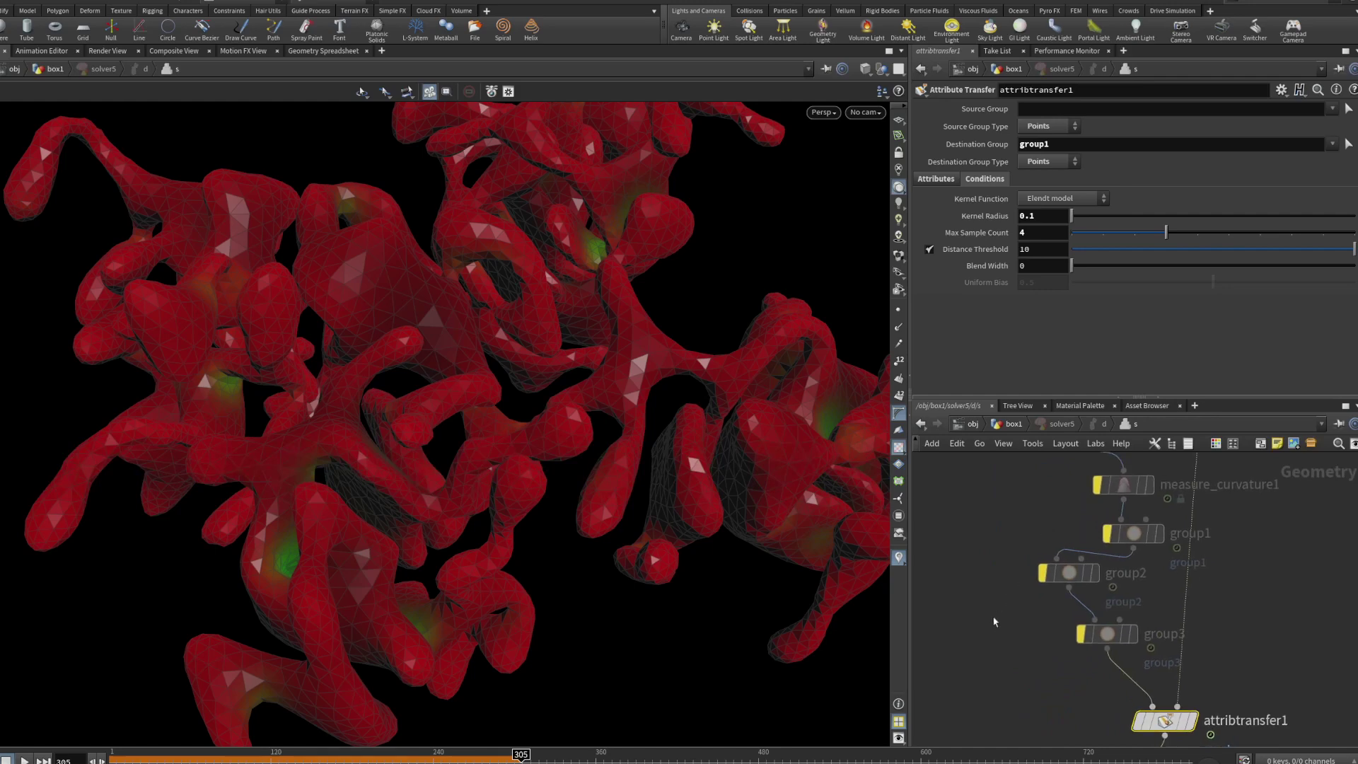
key("Return")
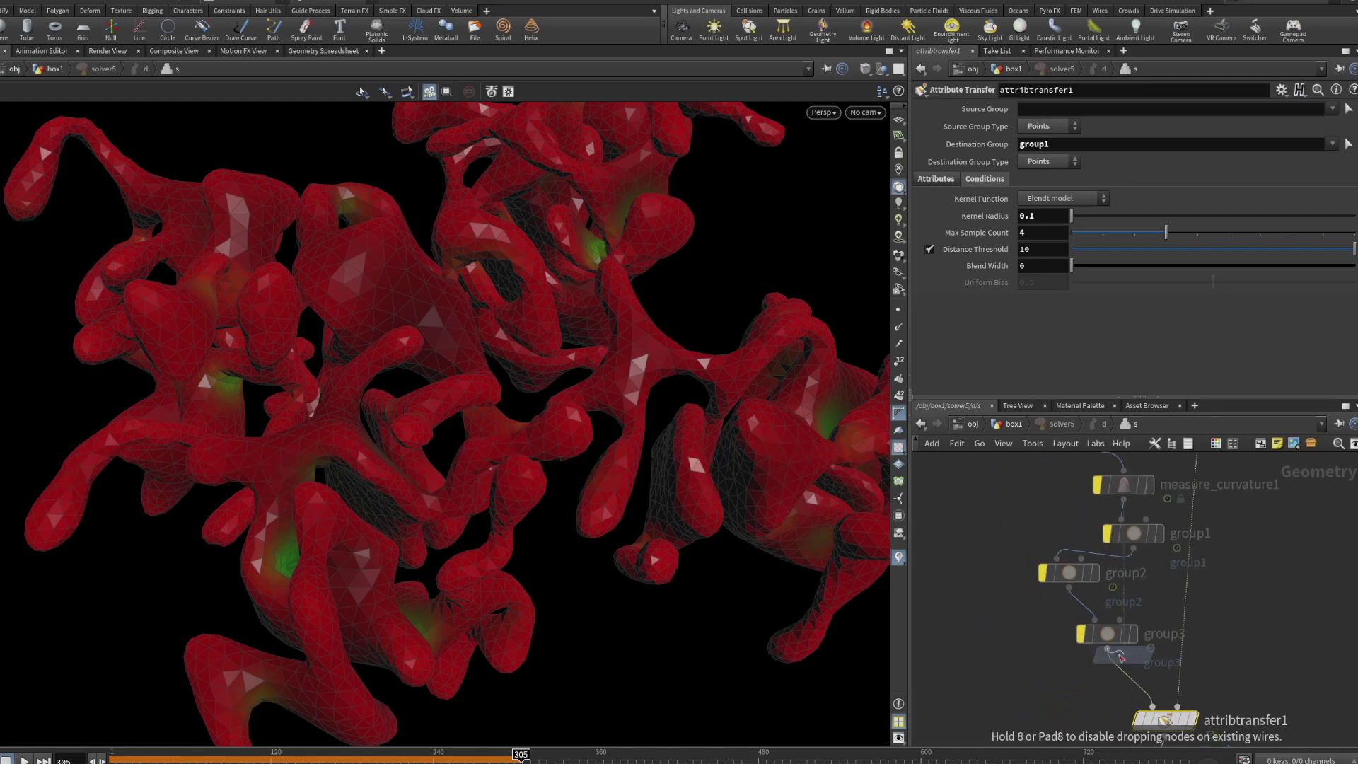
left_click(1124, 692)
middle_click_drag(1027, 697, 1015, 636)
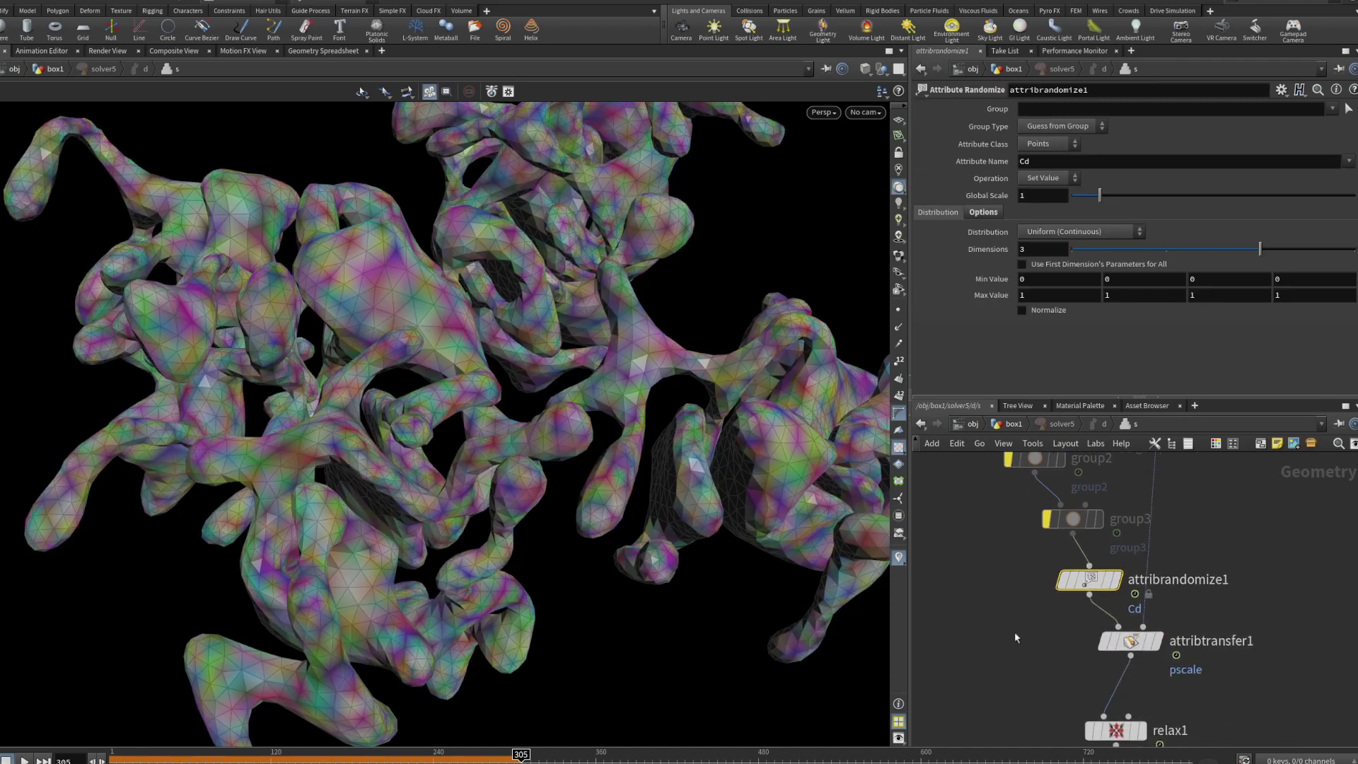
middle_click_drag(1176, 689, 1159, 566)
left_click_drag(1103, 606, 1103, 672)
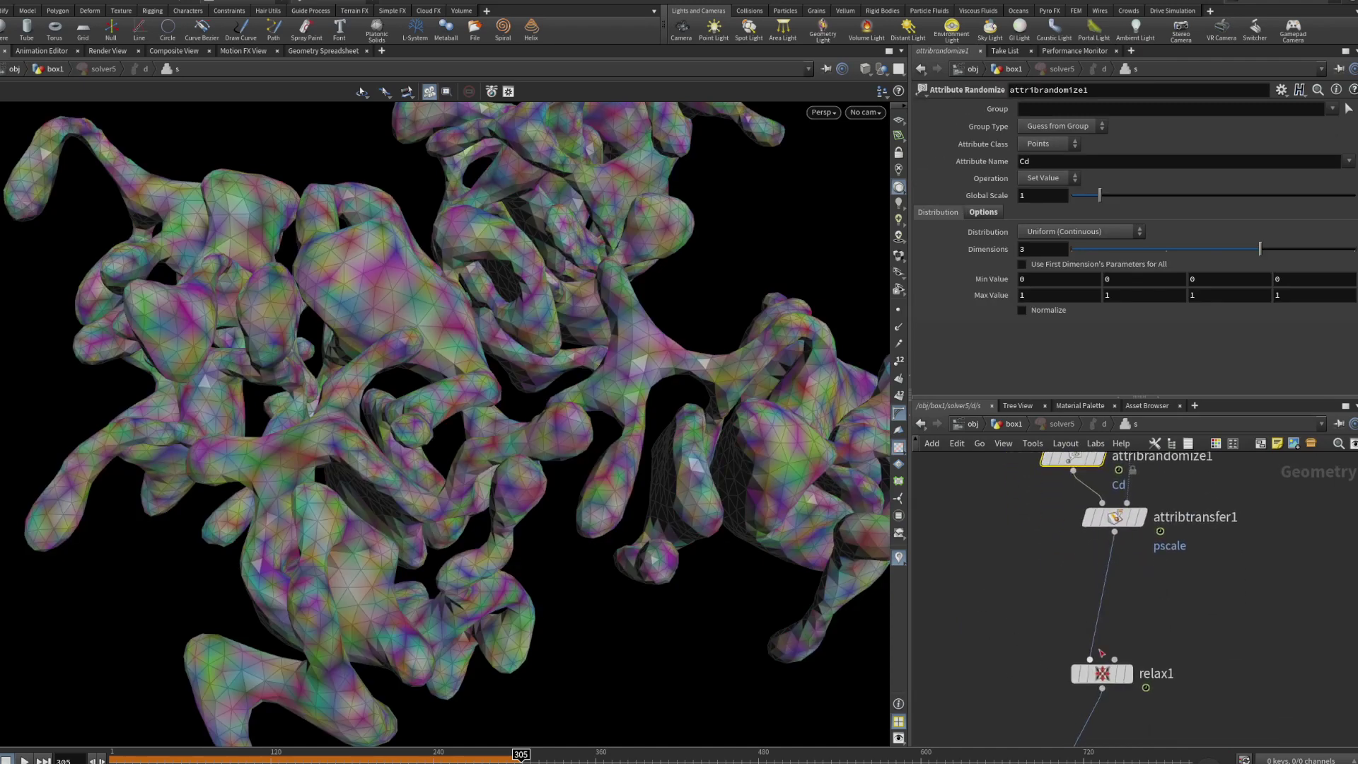
left_click_drag(1116, 518, 1131, 628)
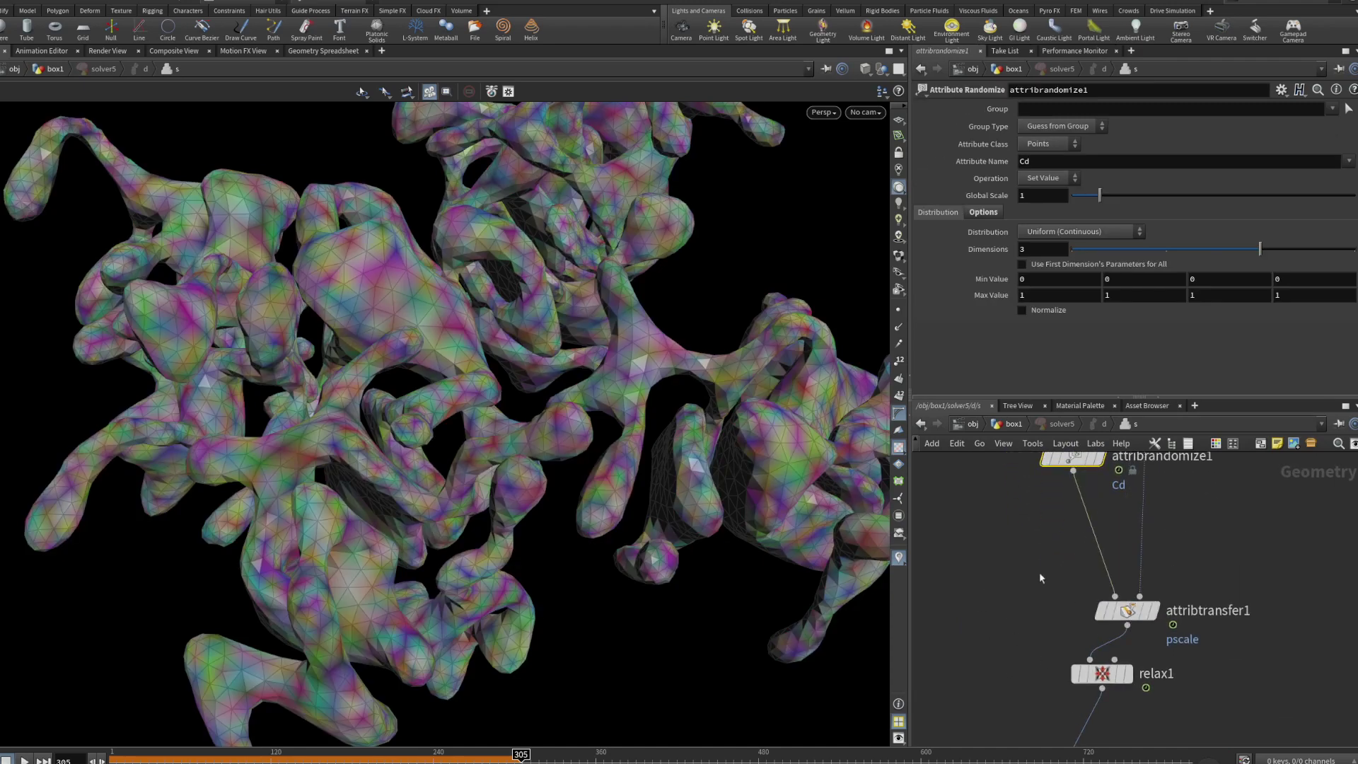
left_click(1097, 538)
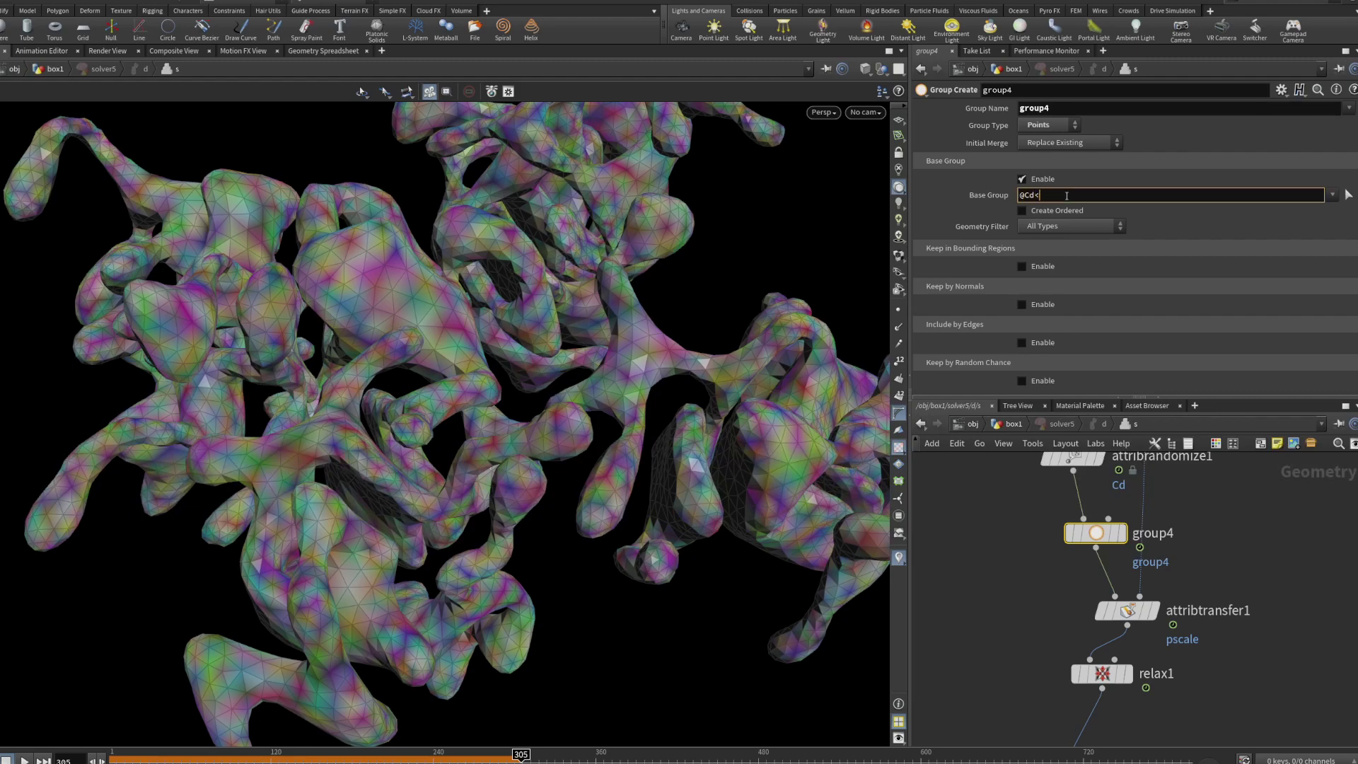
key("Return")
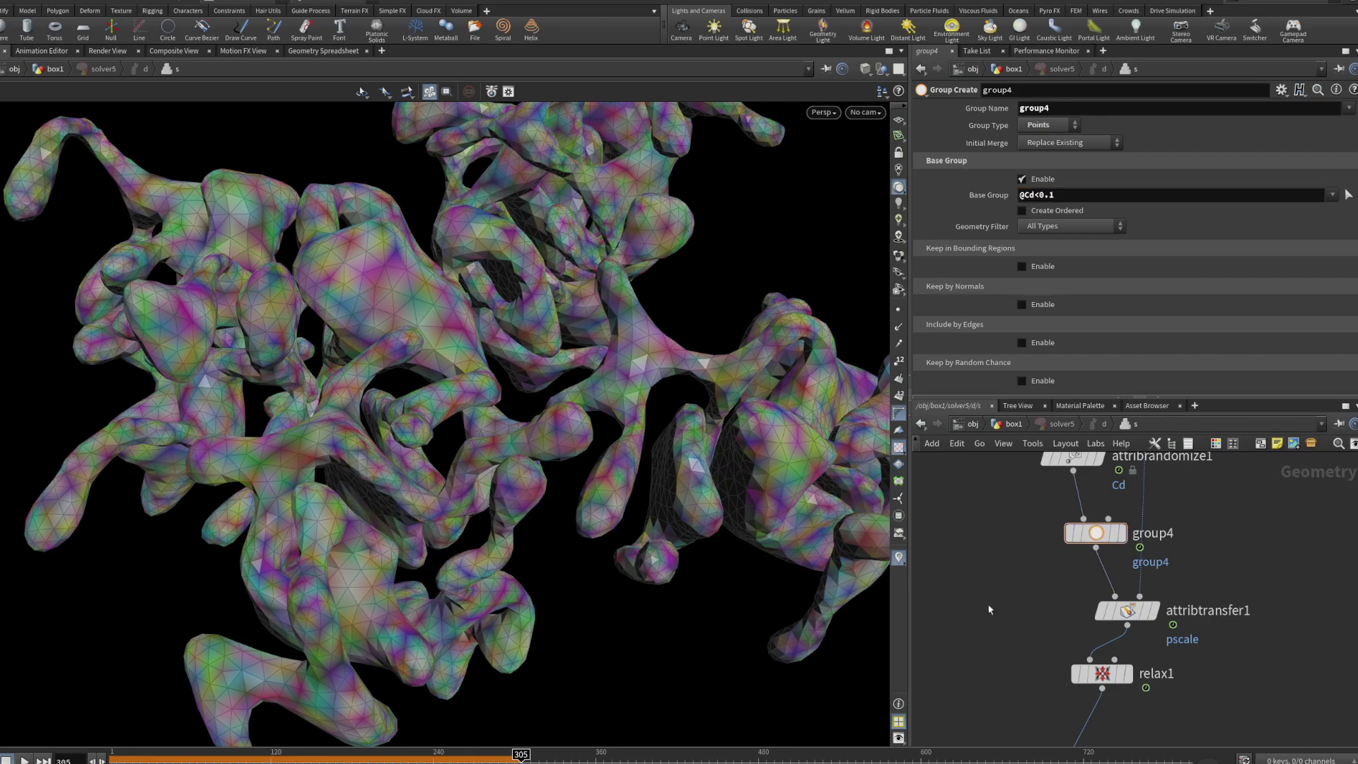
mouse_move(1104, 626)
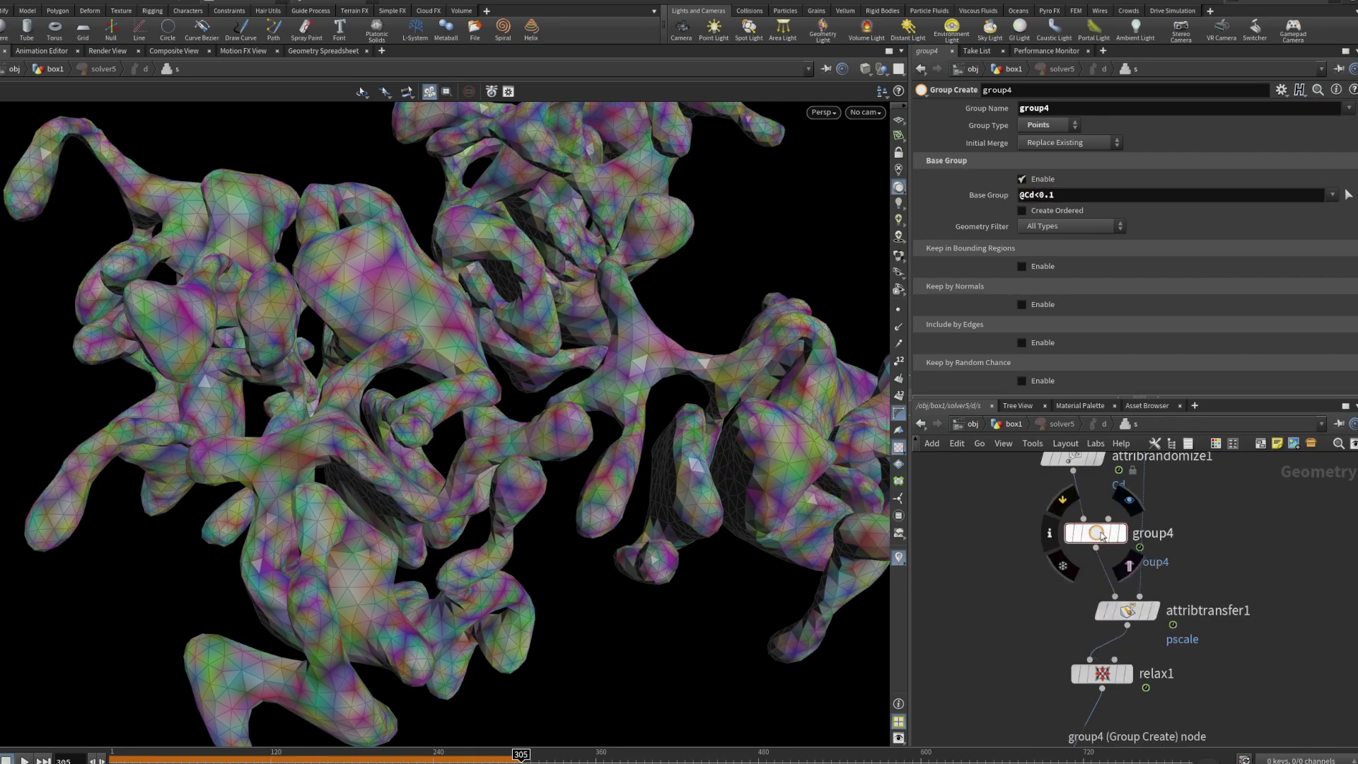
left_click(1129, 500)
left_click_drag(618, 394, 530, 368)
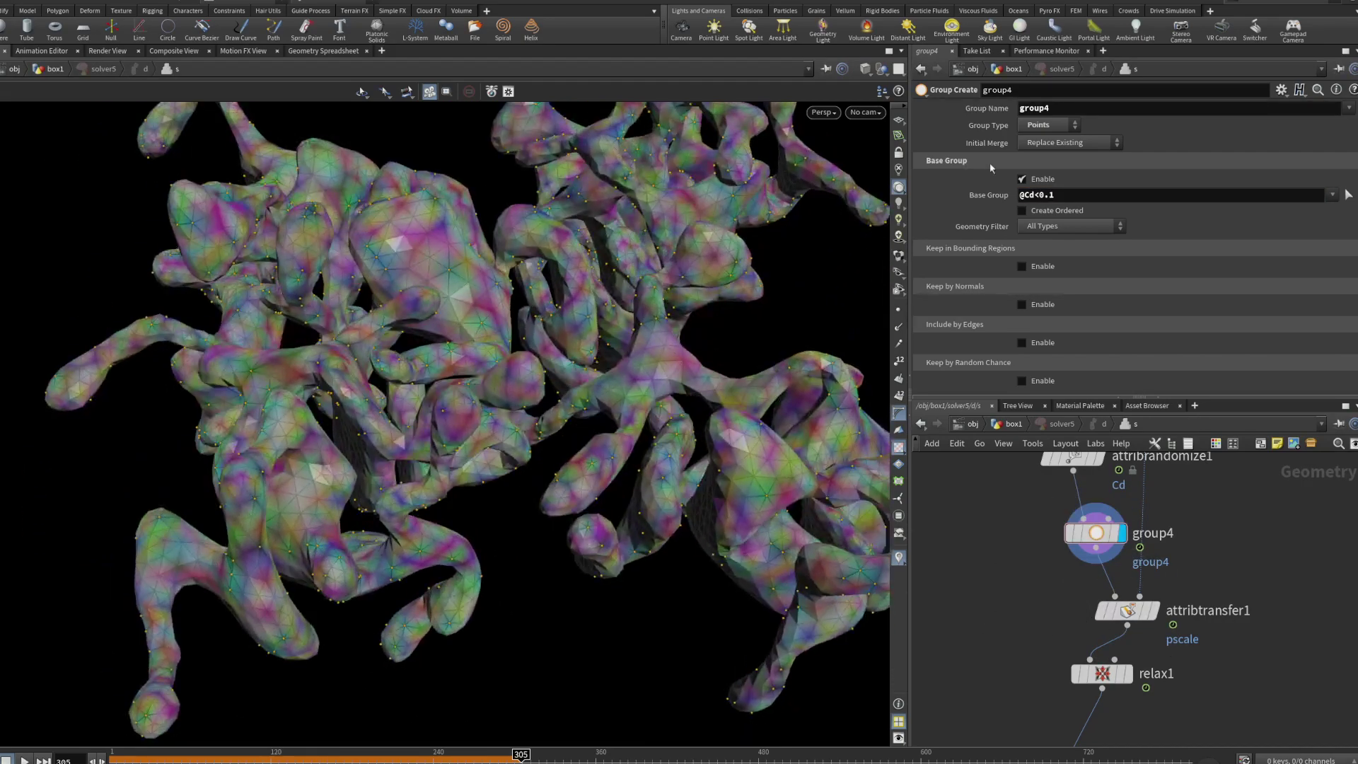
left_click(1077, 194)
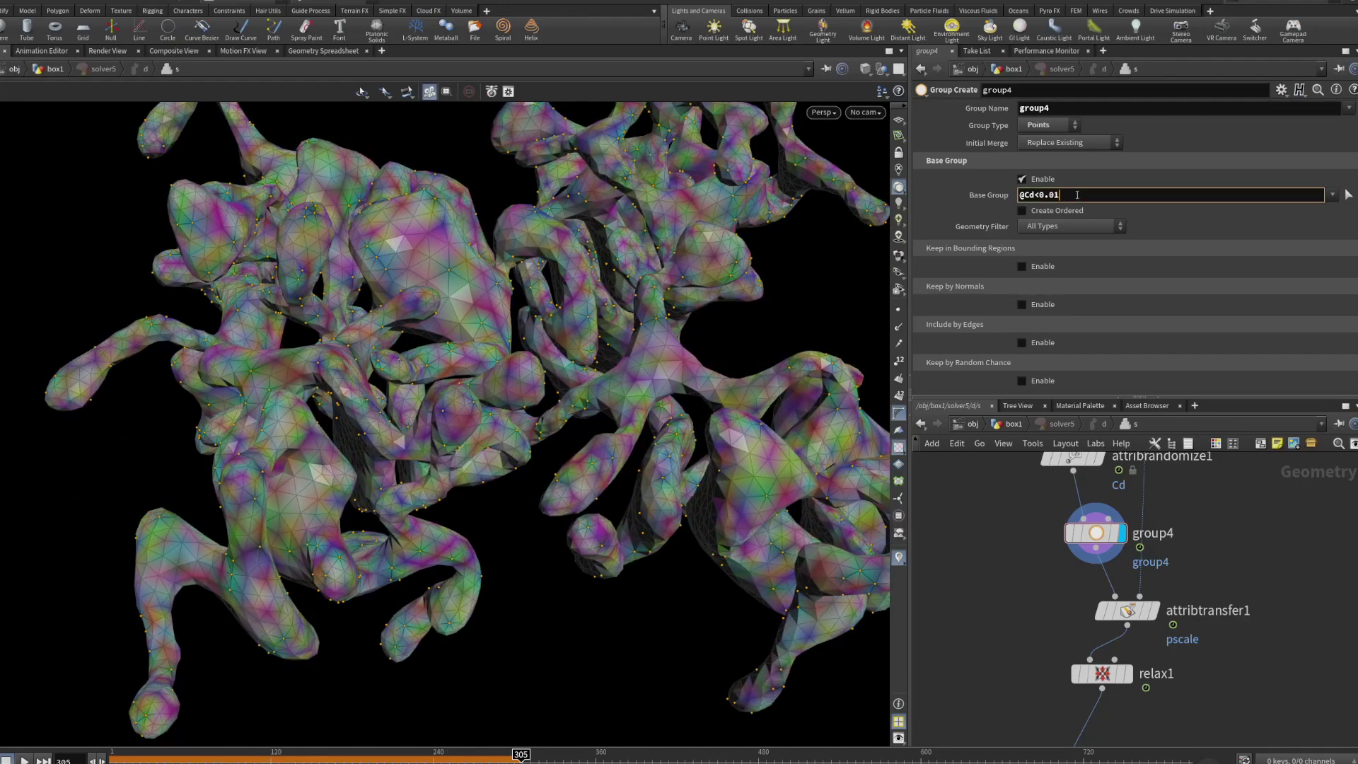
key("Return")
left_click_drag(515, 448, 388, 324)
left_click_drag(452, 495, 540, 557)
Set attribtransfer1's destination group to group4 and play the simulation from the first frame to about frame 222.
key("ctrl+Up")
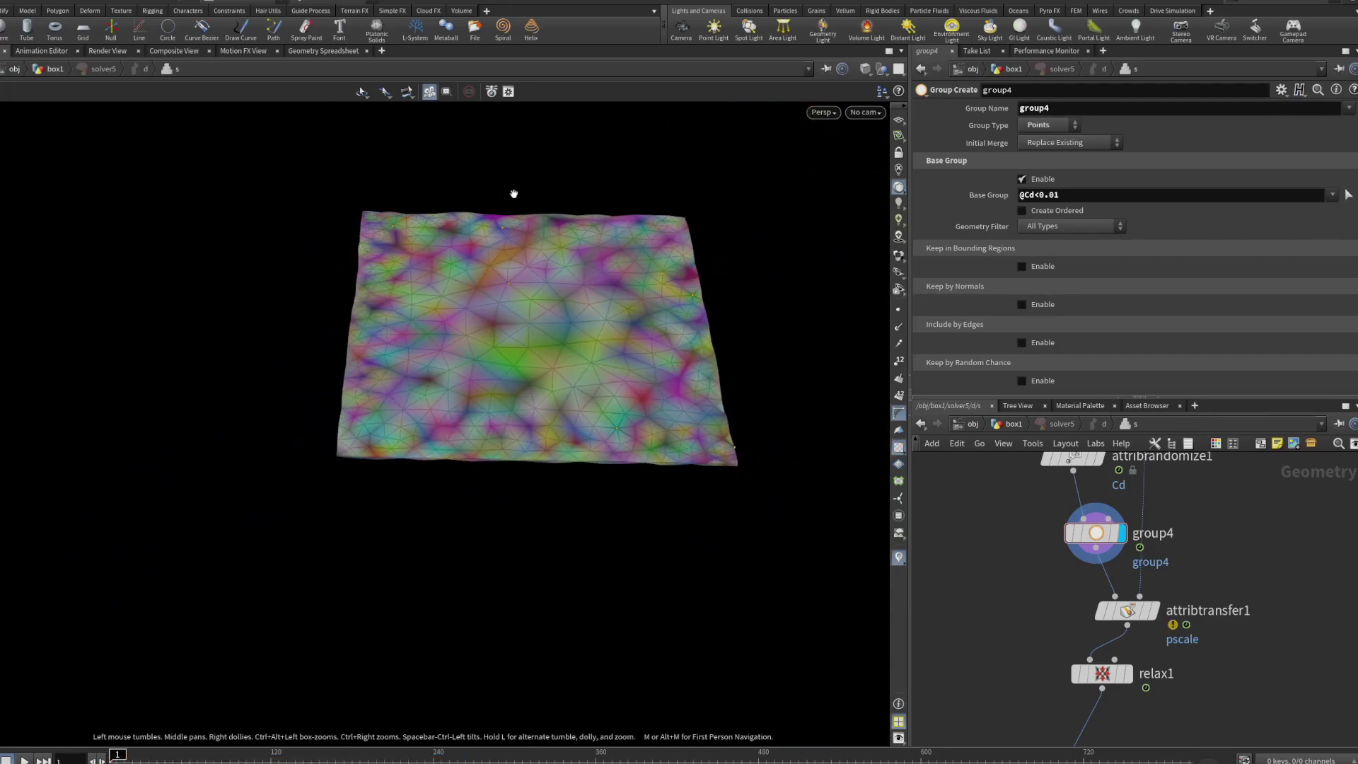
left_click(1126, 610)
left_click(1267, 143)
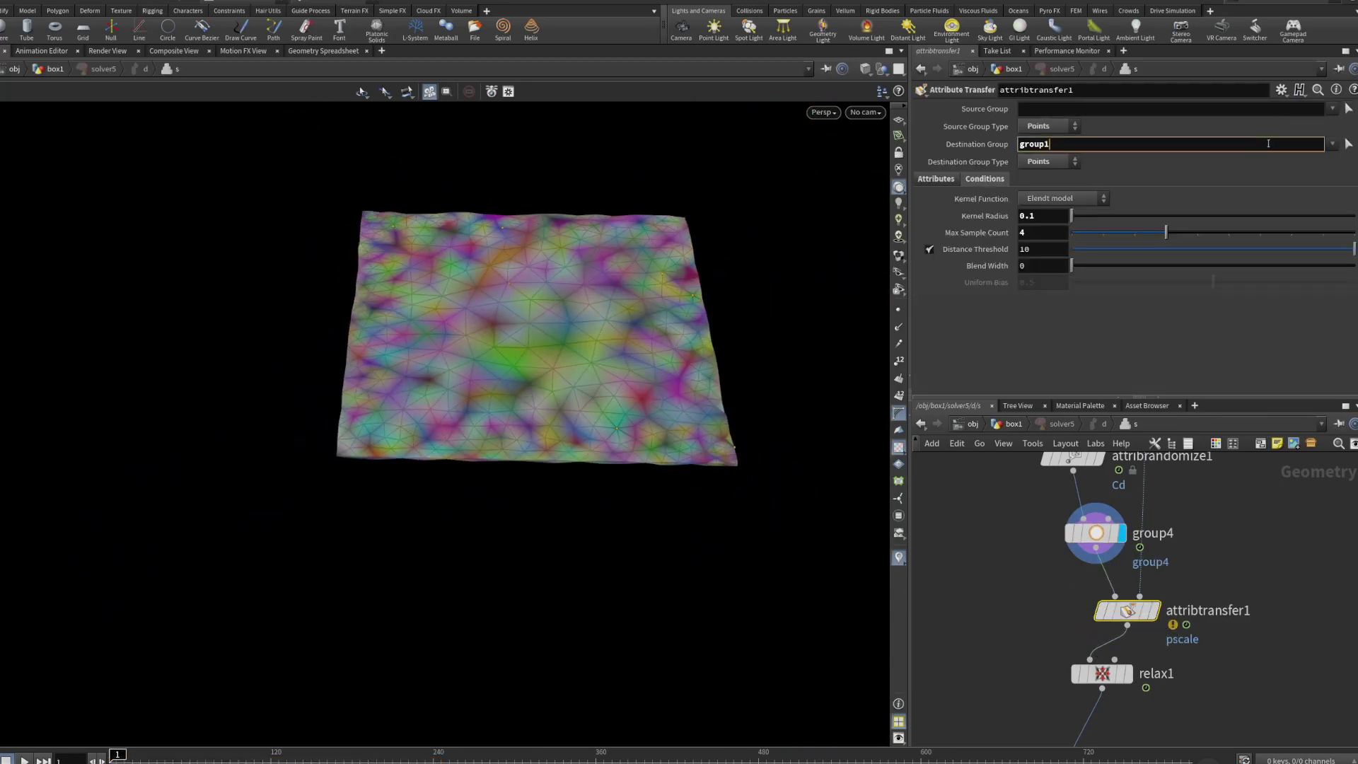
key("Return")
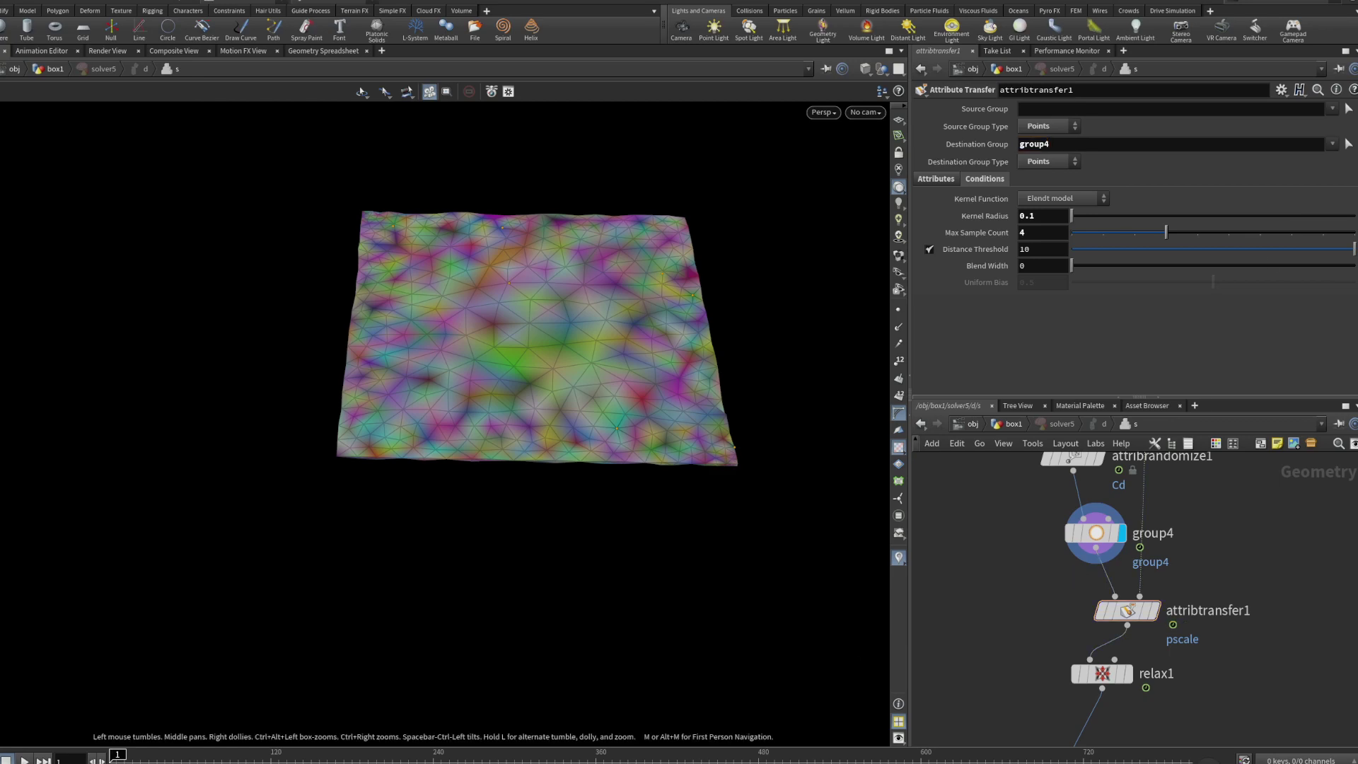
key("Up")
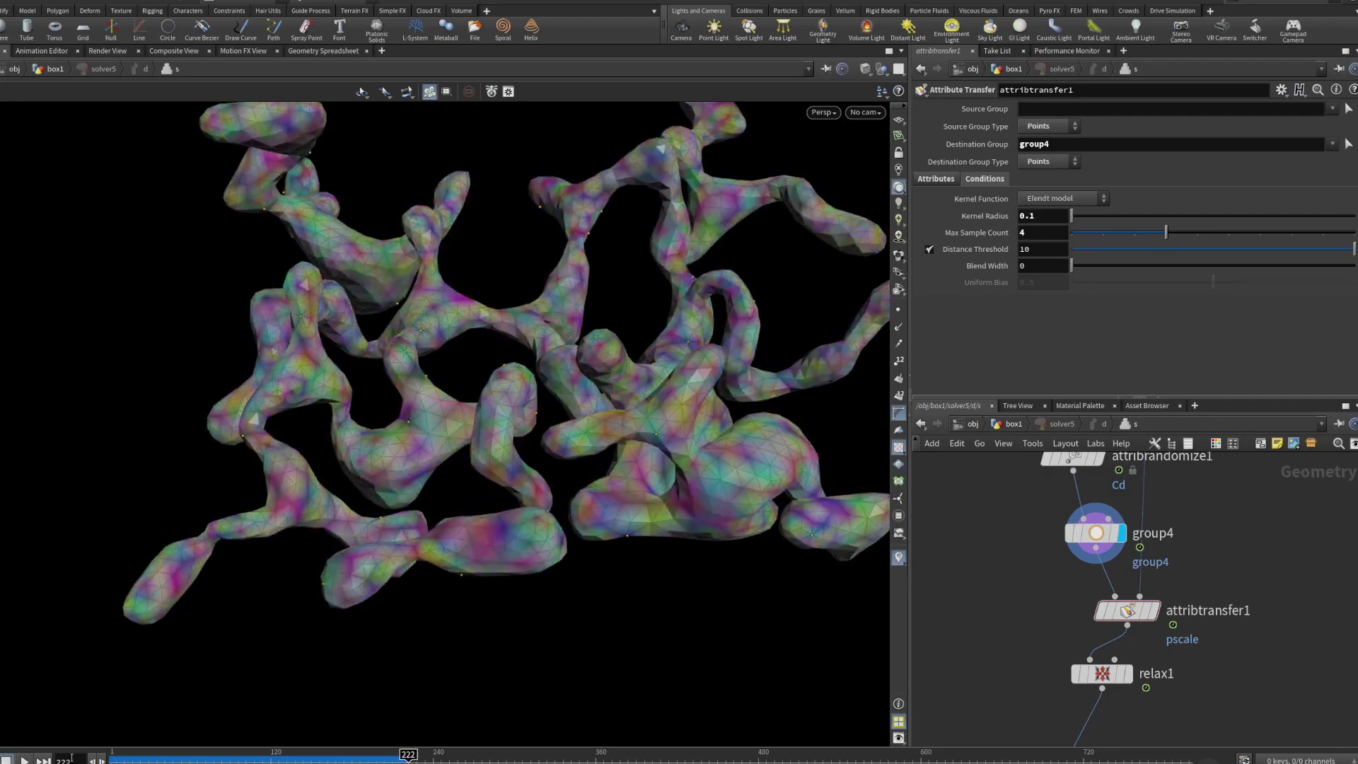
left_click_drag(234, 757, 80, 758)
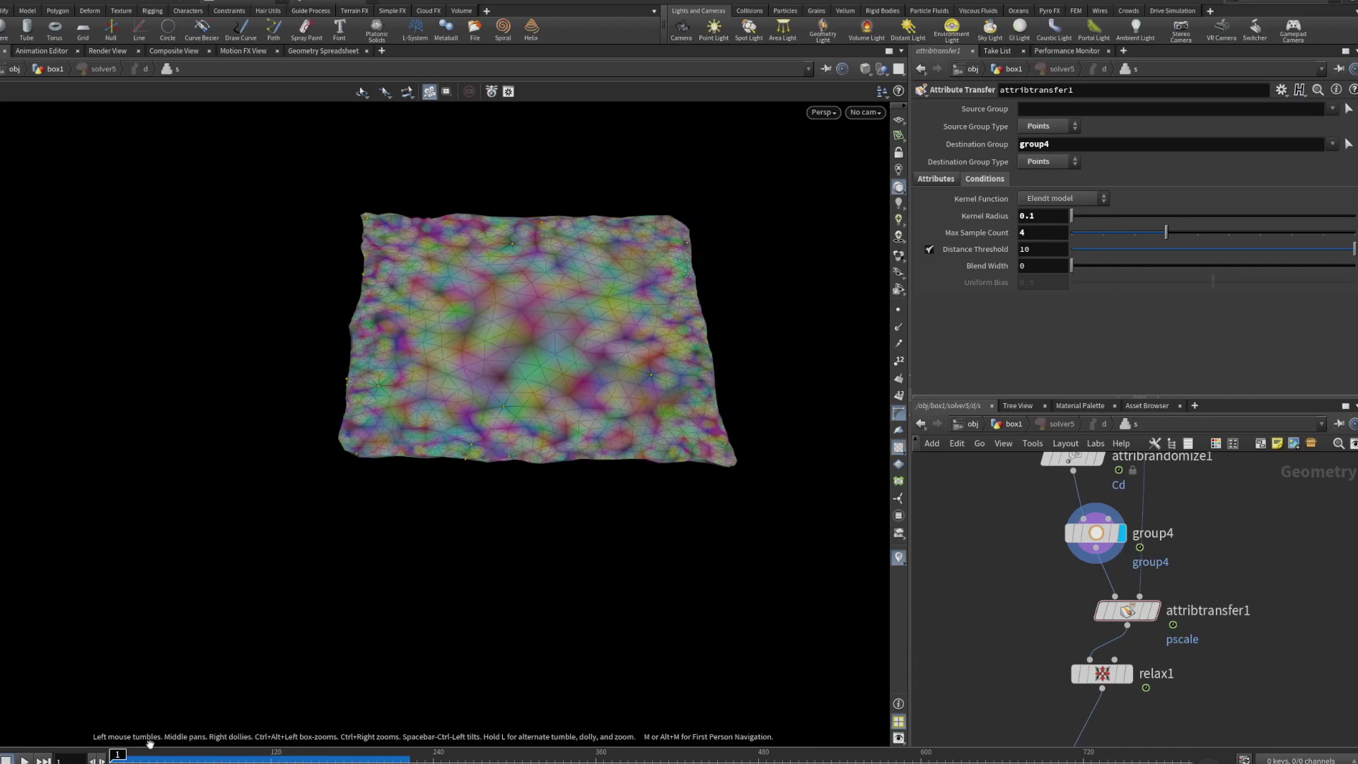
Change attribrandomize1's distribution to Two Values.
middle_click_drag(1075, 555, 1068, 587)
left_click(1067, 487)
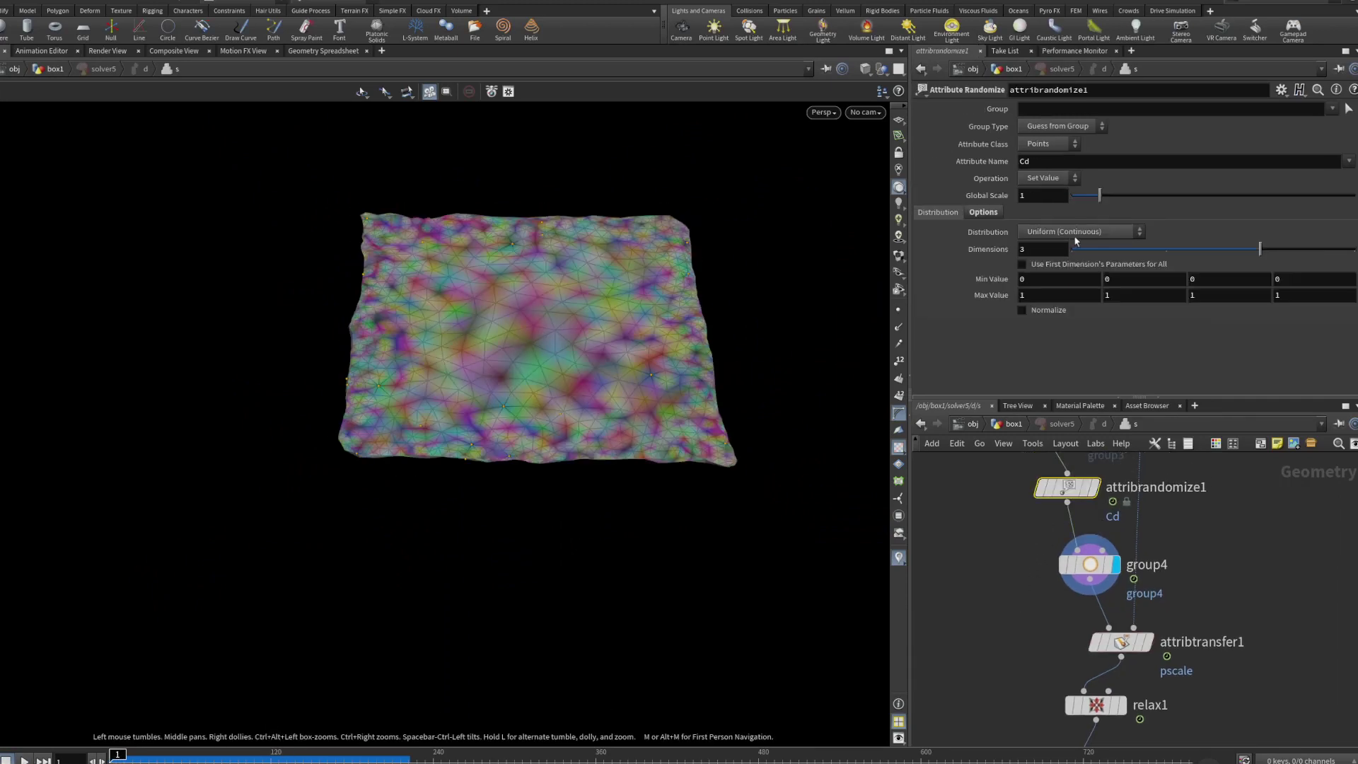
left_click(1071, 270)
left_click_drag(646, 324, 667, 418)
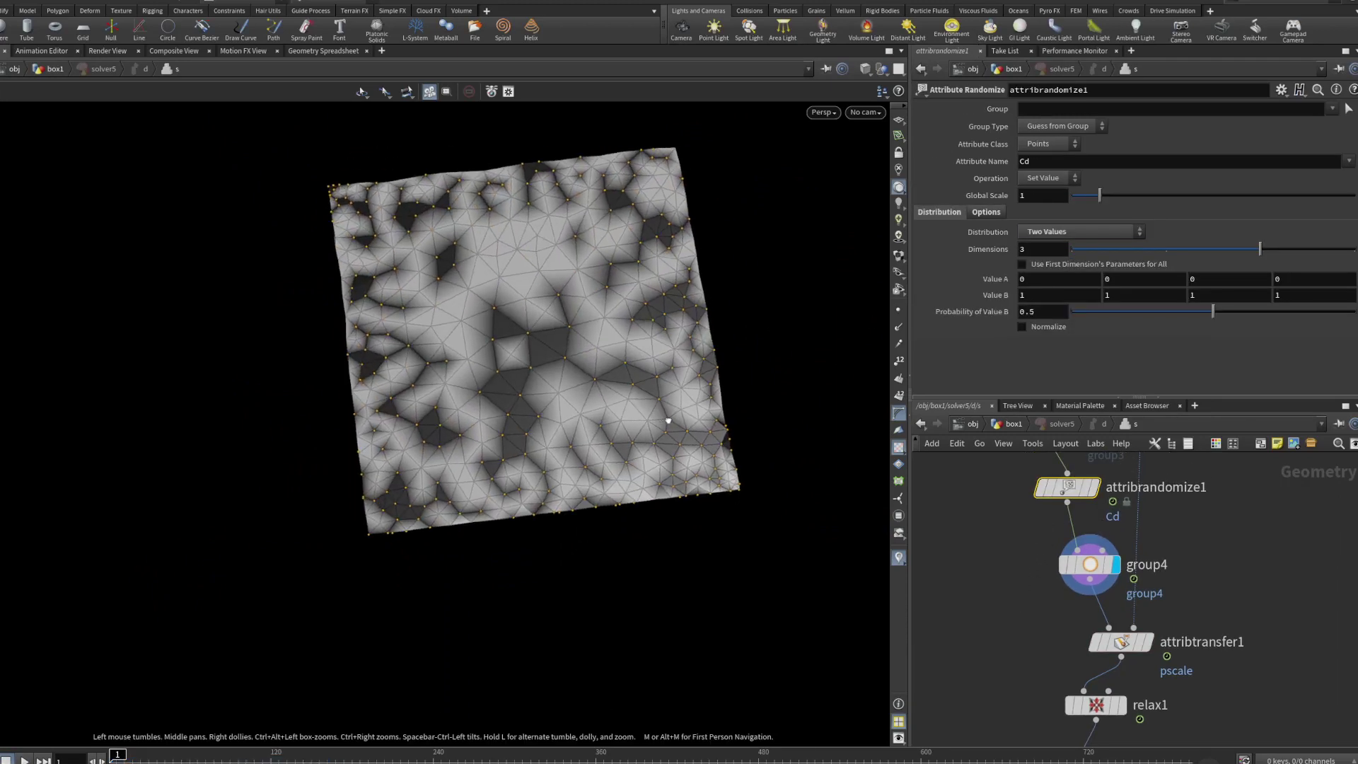
Examine how the group4 points are distributed over the black and white areas of the mesh.
mouse_move(1116, 643)
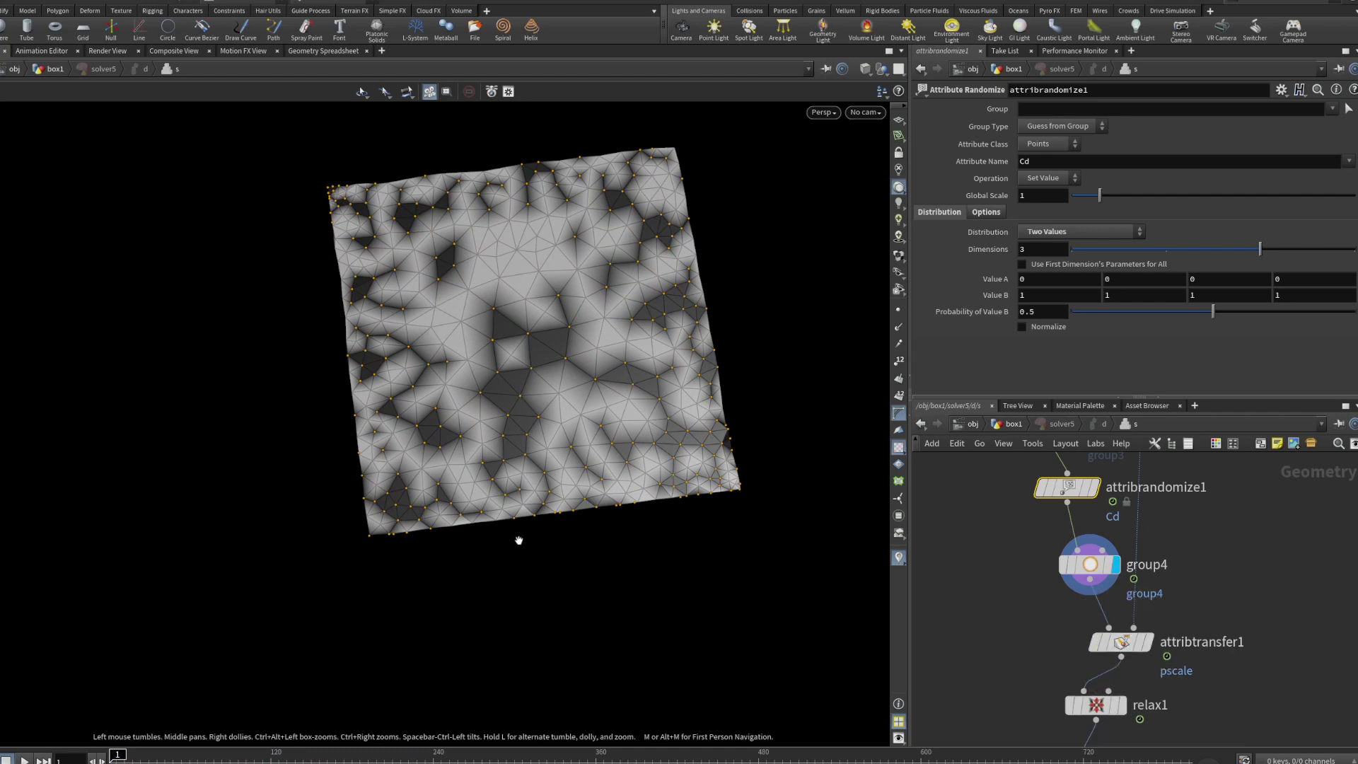
scroll(490, 413, "up", 2)
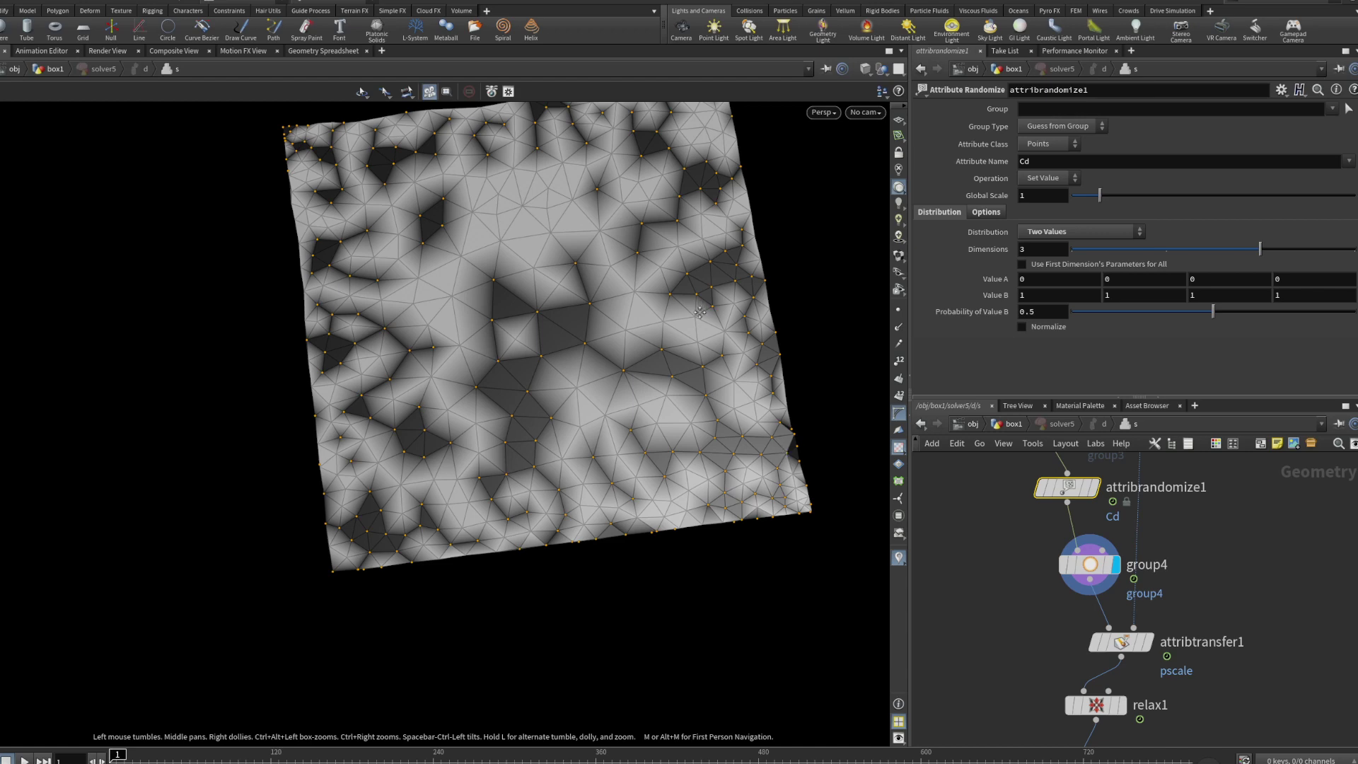
middle_click_drag(663, 401, 579, 454)
left_click_drag(579, 454, 554, 418)
scroll(546, 267, "up", 5)
middle_click_drag(488, 247, 512, 292)
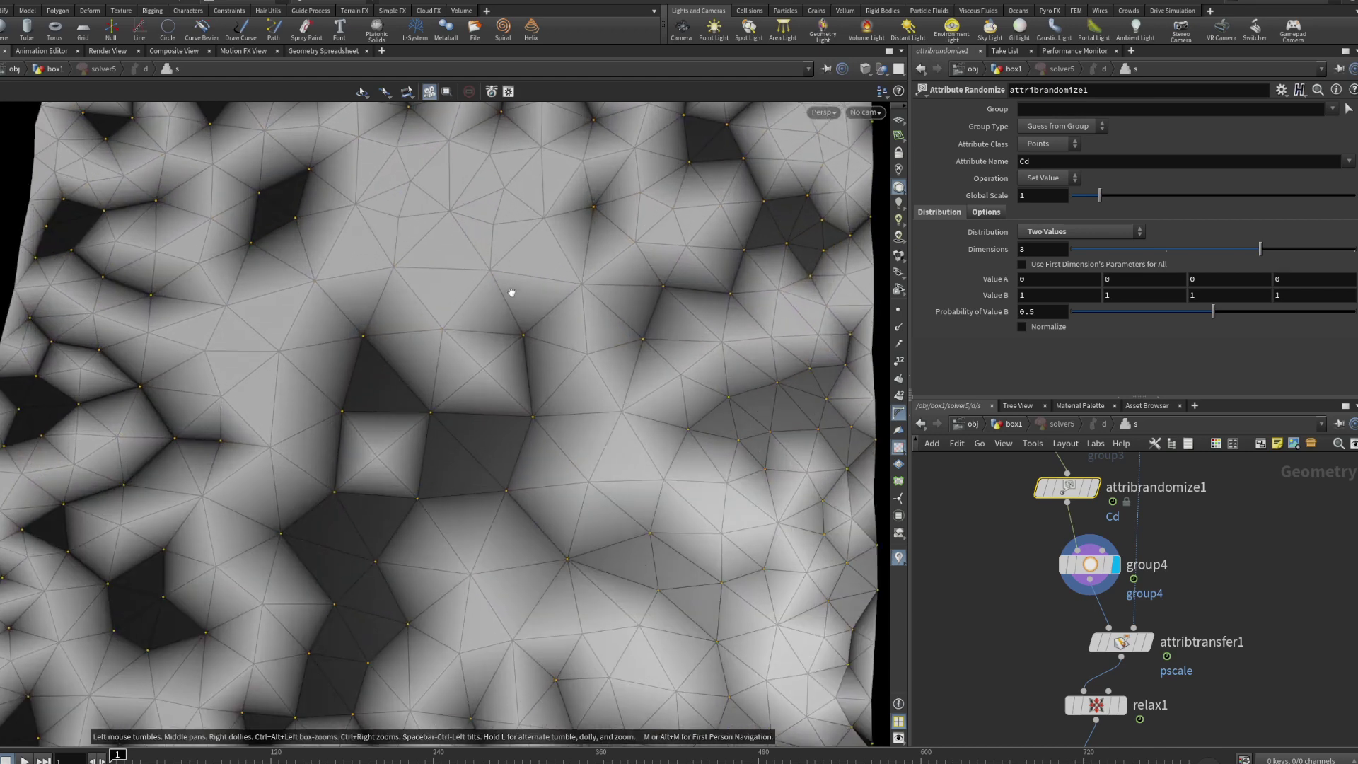
mouse_move(493, 266)
left_mouse_down()
mouse_move(497, 161)
mouse_move(506, 288)
mouse_move(528, 309)
mouse_move(497, 279)
left_mouse_up()
scroll(507, 290, "down", 5)
right_click_drag(497, 279, 491, 339)
left_click_drag(491, 339, 482, 407)
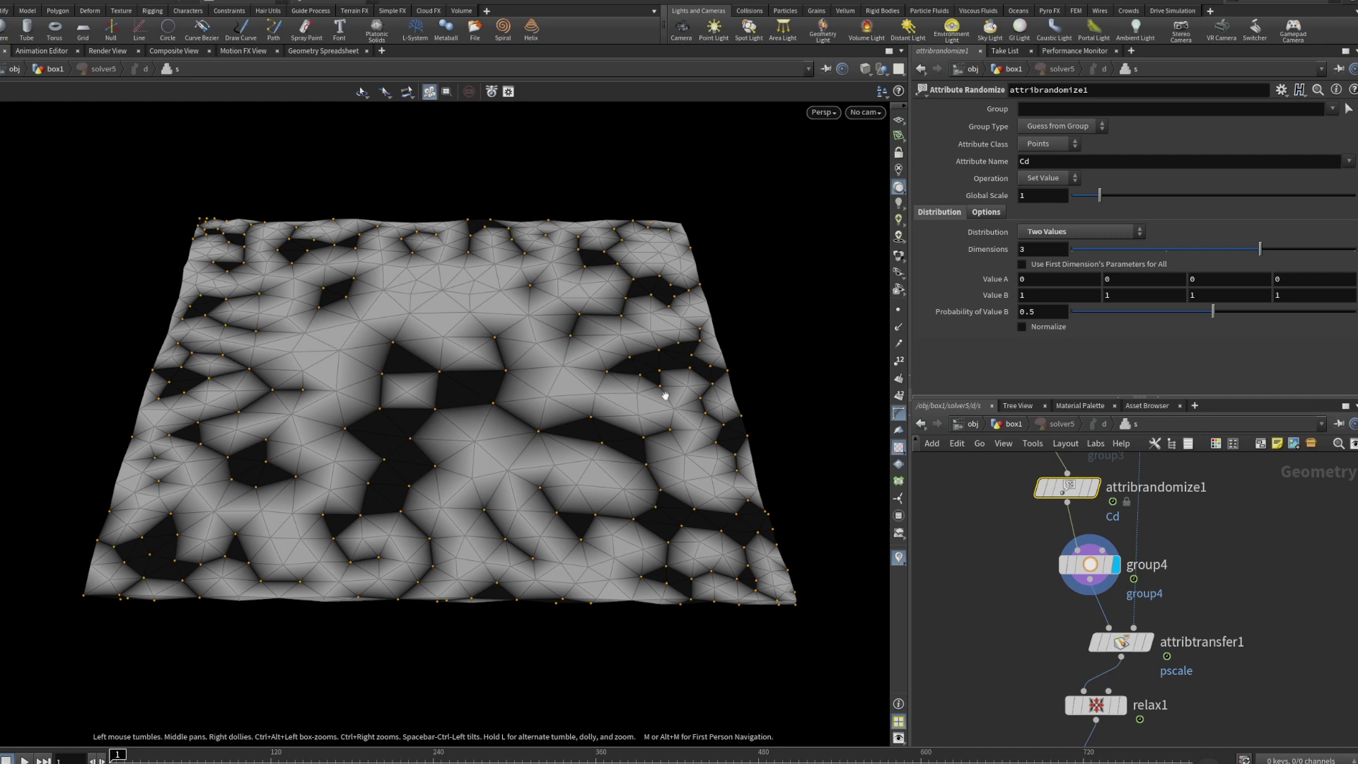
Go up to the box1 network, wire box10 into normal3 in place of thicken1, and play the simulation.
left_click(1008, 425)
middle_click_drag(1077, 460, 1076, 708)
left_click(980, 587)
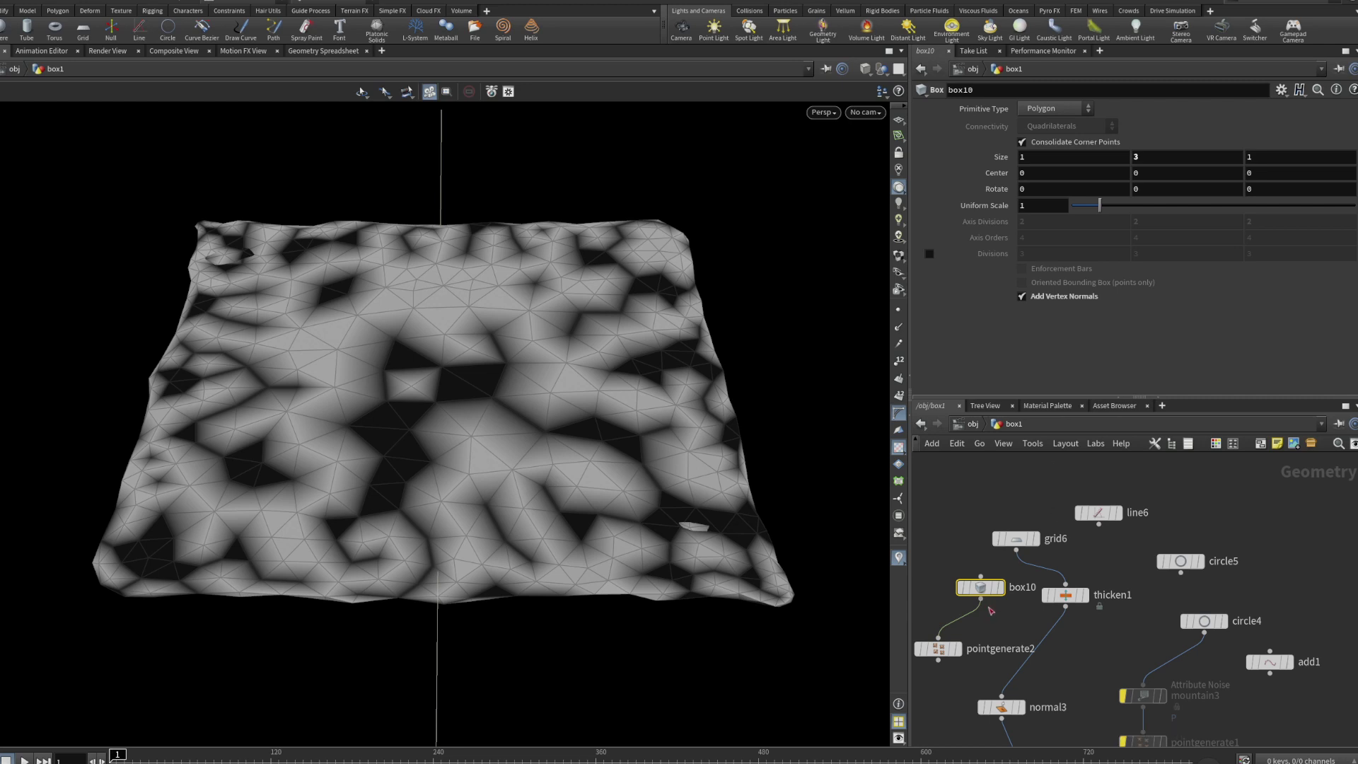
left_click_drag(991, 611, 1002, 697)
key("Up")
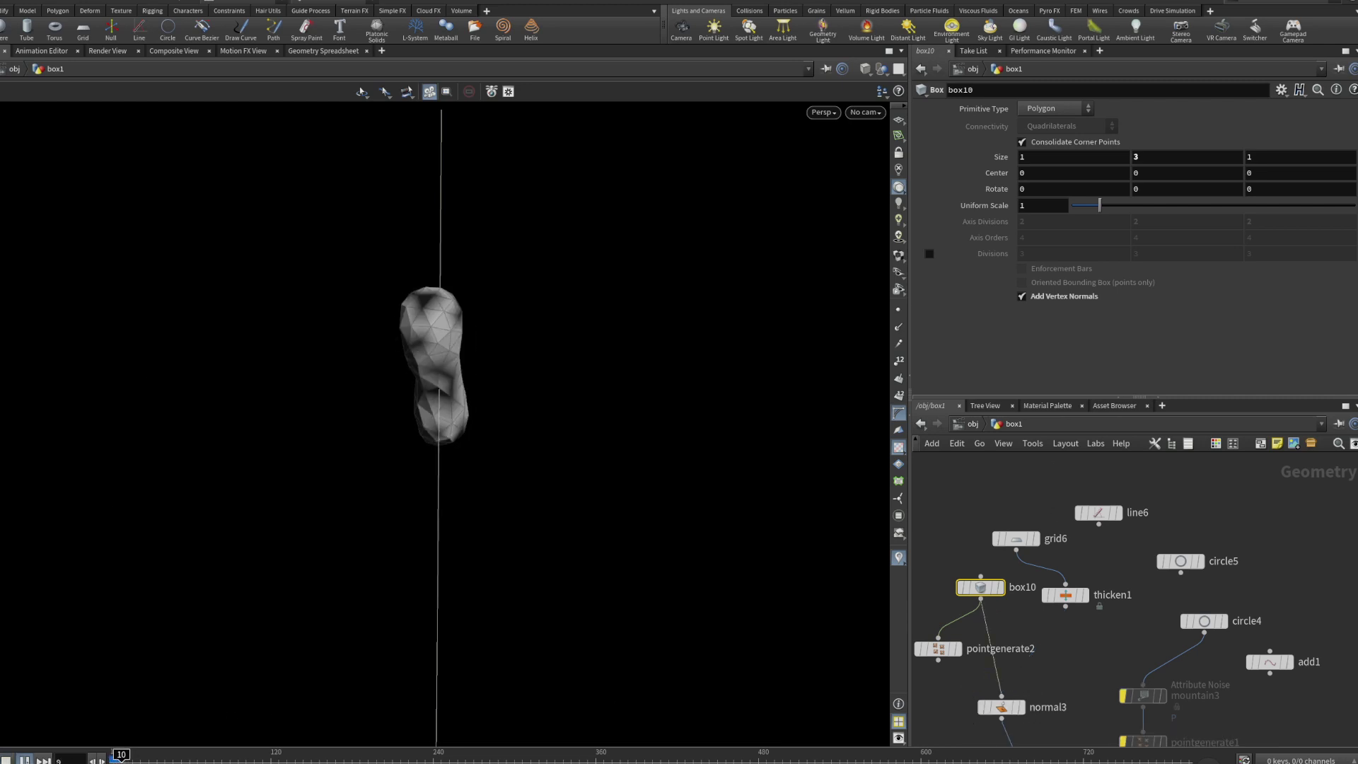
left_click_drag(207, 382, 388, 370)
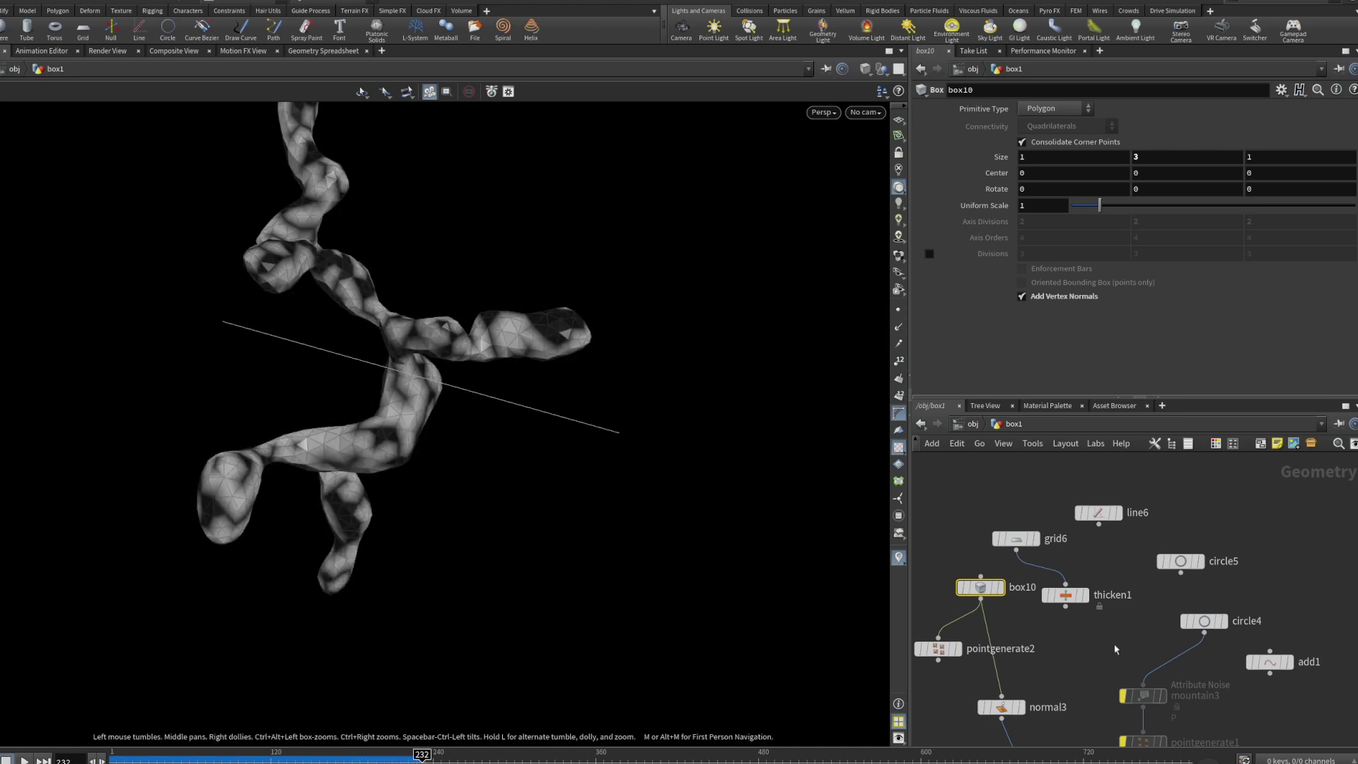
Set the pscale value in attribcreate3 to 1.
middle_click_drag(1060, 668, 1078, 555)
left_click(1052, 713)
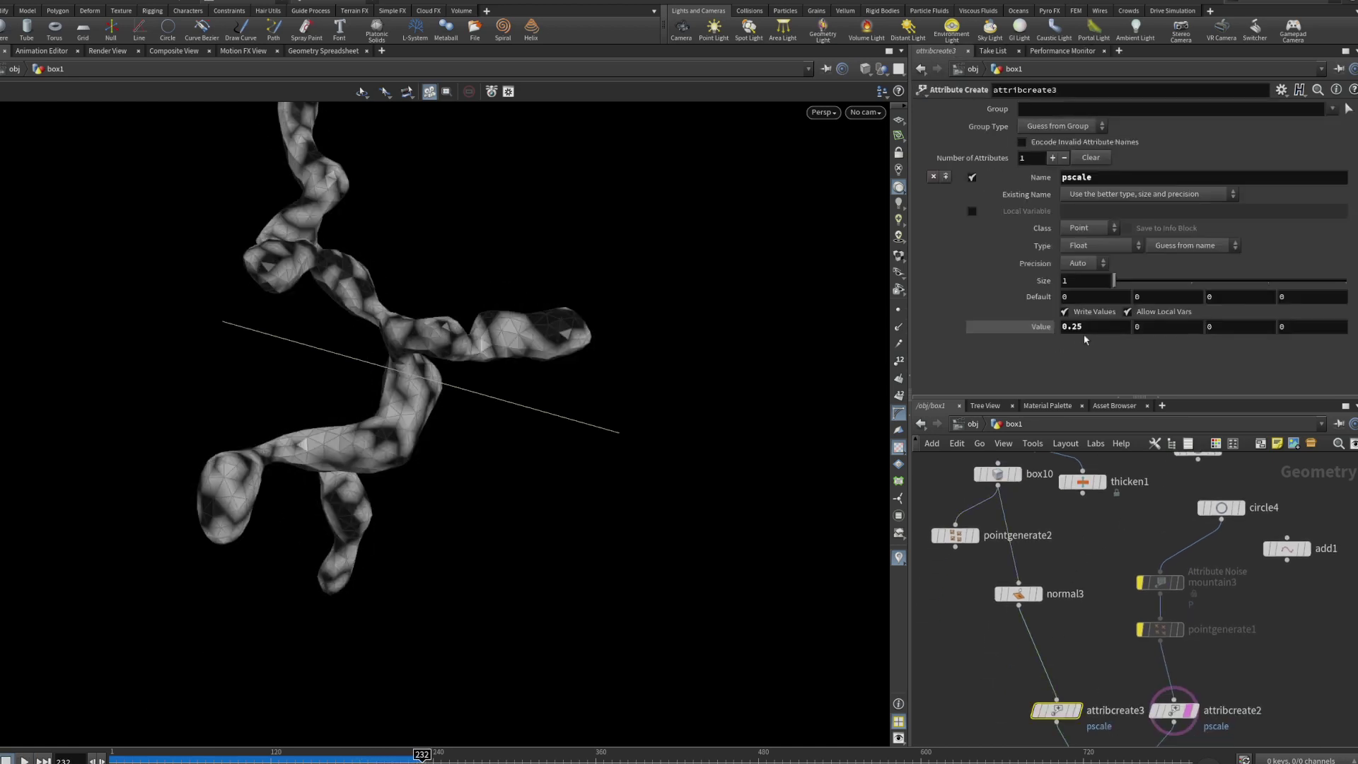
left_click_drag(1084, 331, 986, 341)
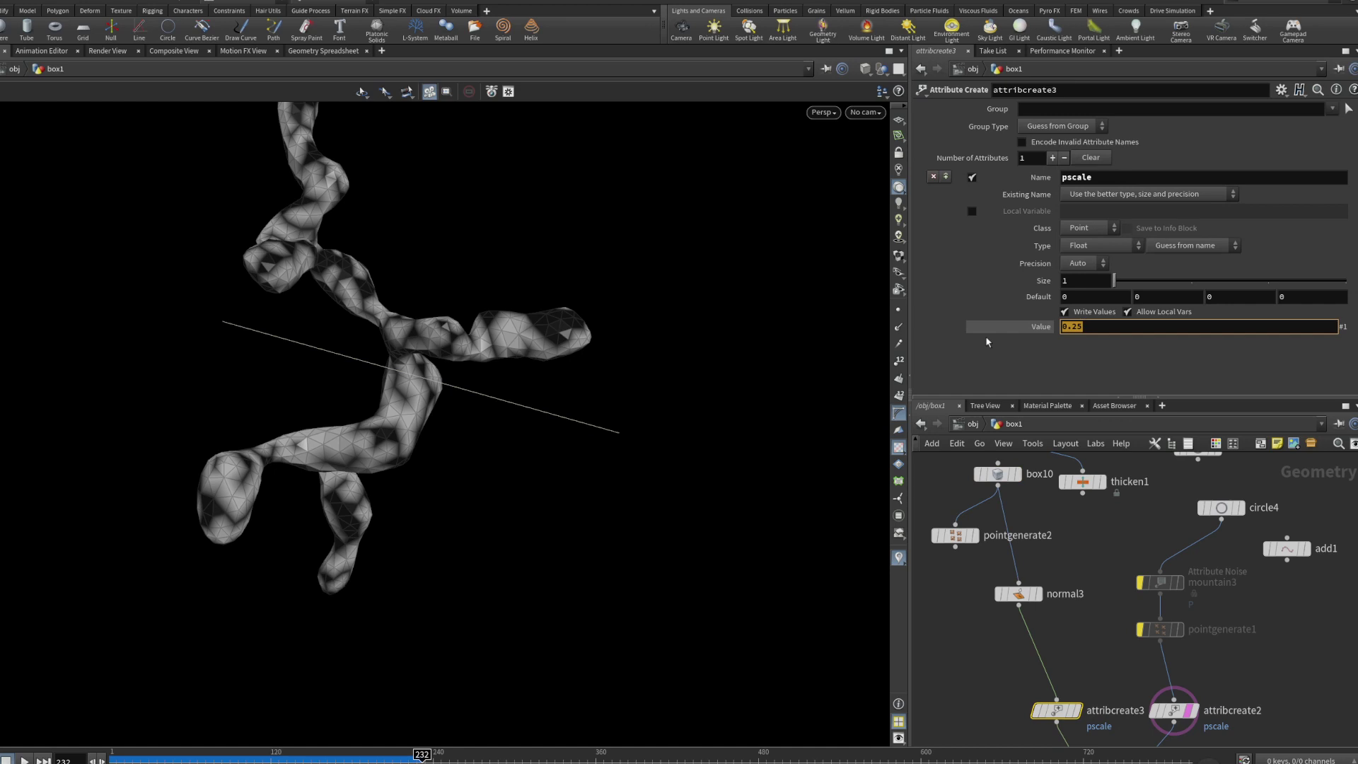
key("Return")
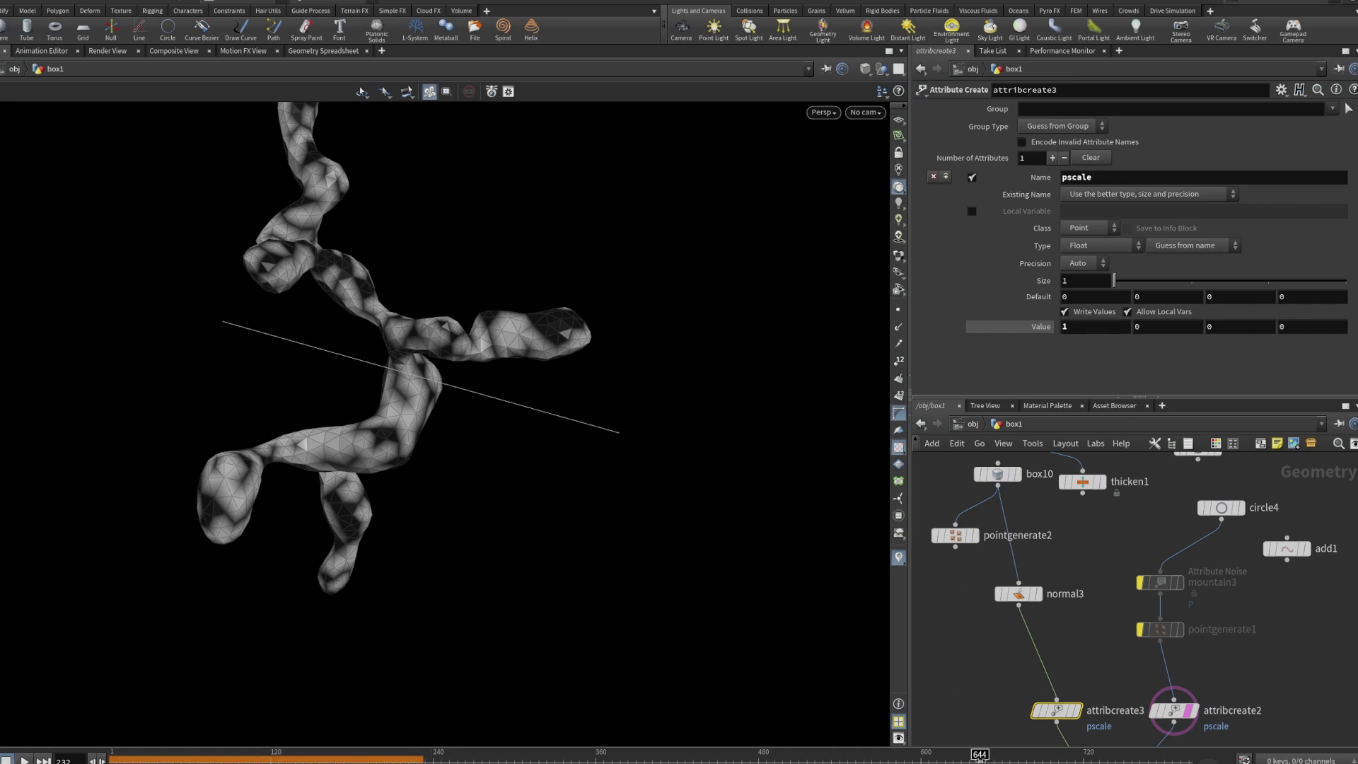
Replay the simulation from the first frame to about frame 275 and inspect the grown shape from several angles.
left_click(202, 756)
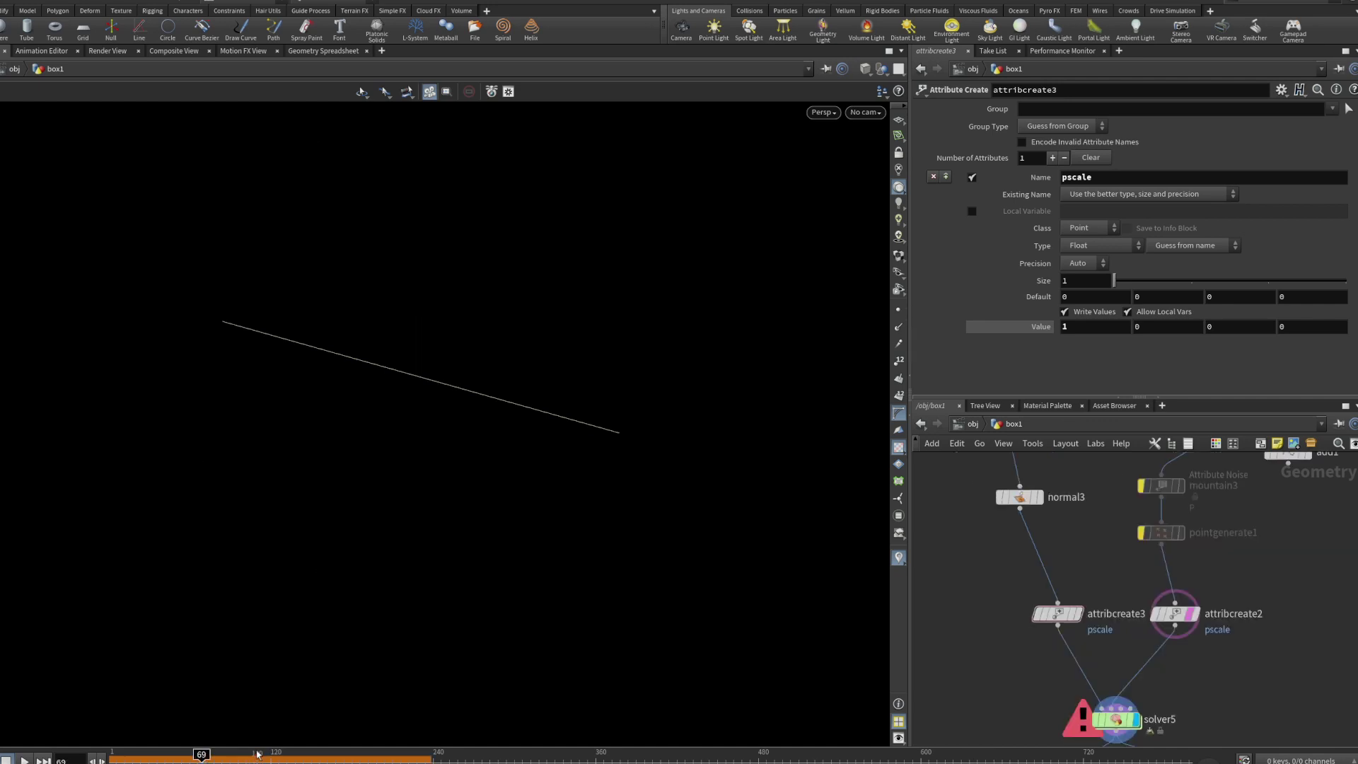
left_click(113, 756)
left_click(25, 759)
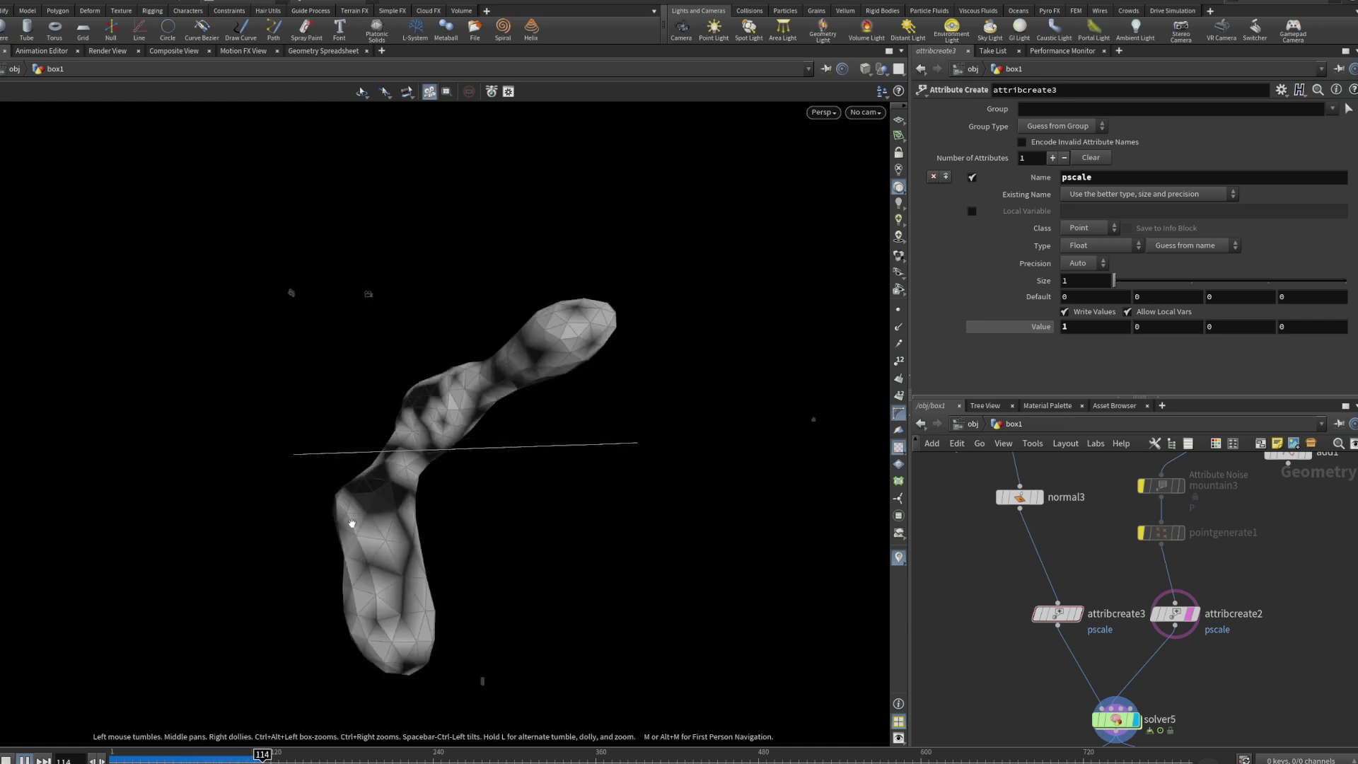
left_click_drag(352, 524, 130, 672)
left_click(24, 760)
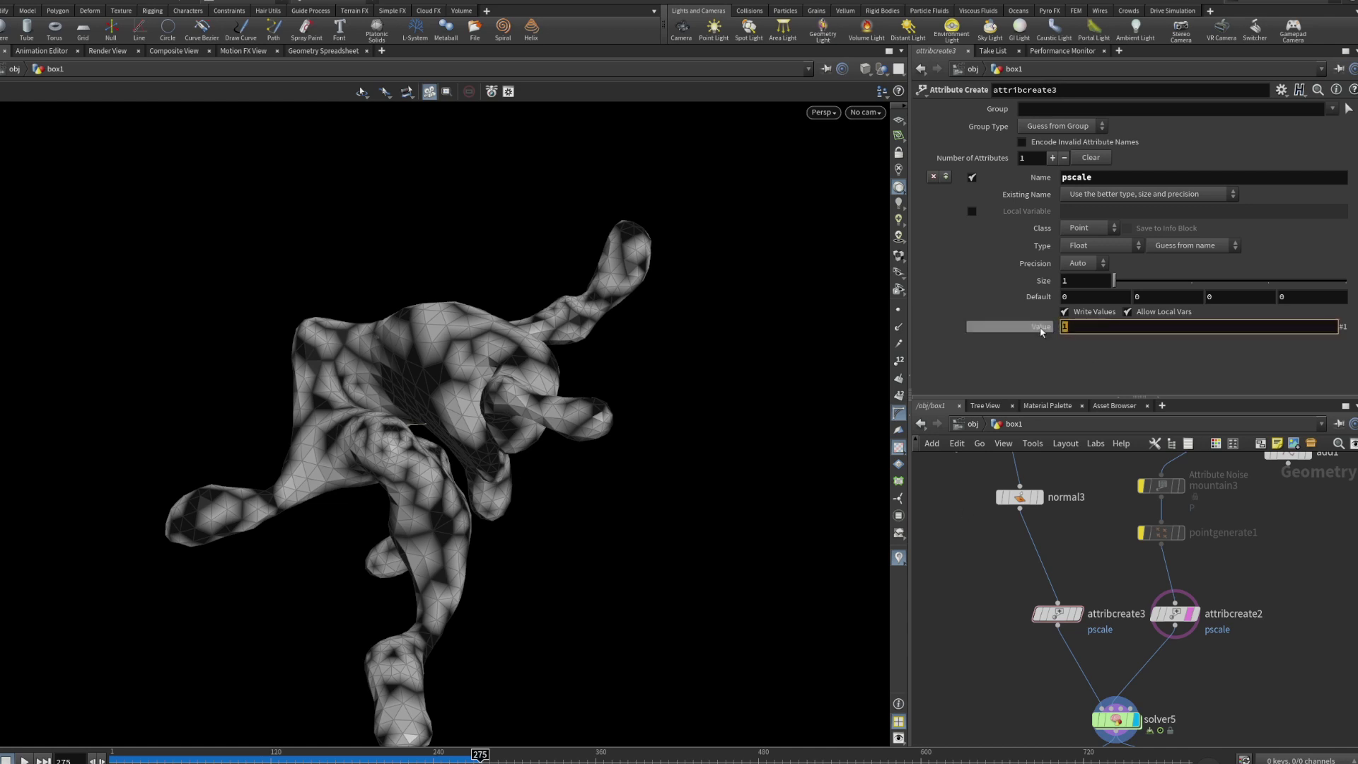
Try a pscale value of 5 in attribcreate3 and replay the first few frames from frame 1.
left_click(1075, 323)
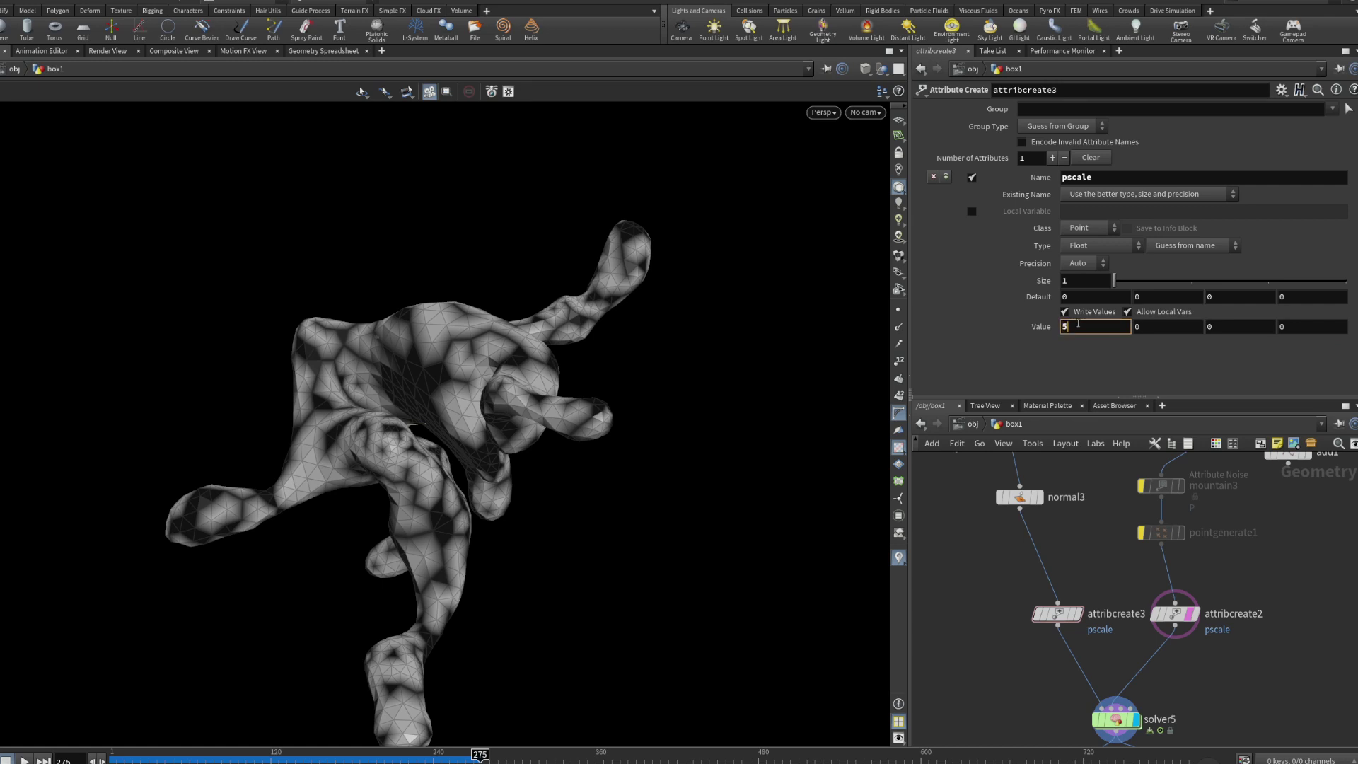
key("Return")
left_click_drag(391, 755, 112, 755)
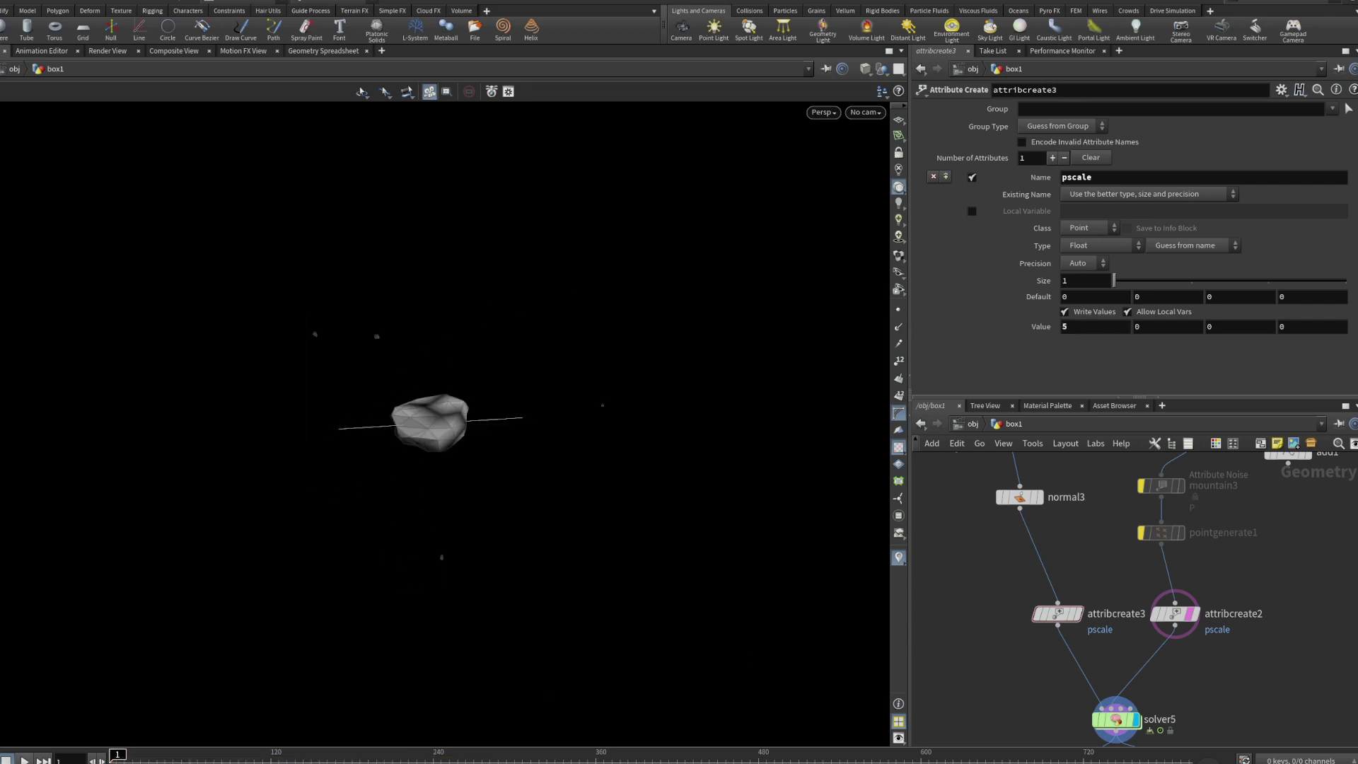
left_click(25, 759)
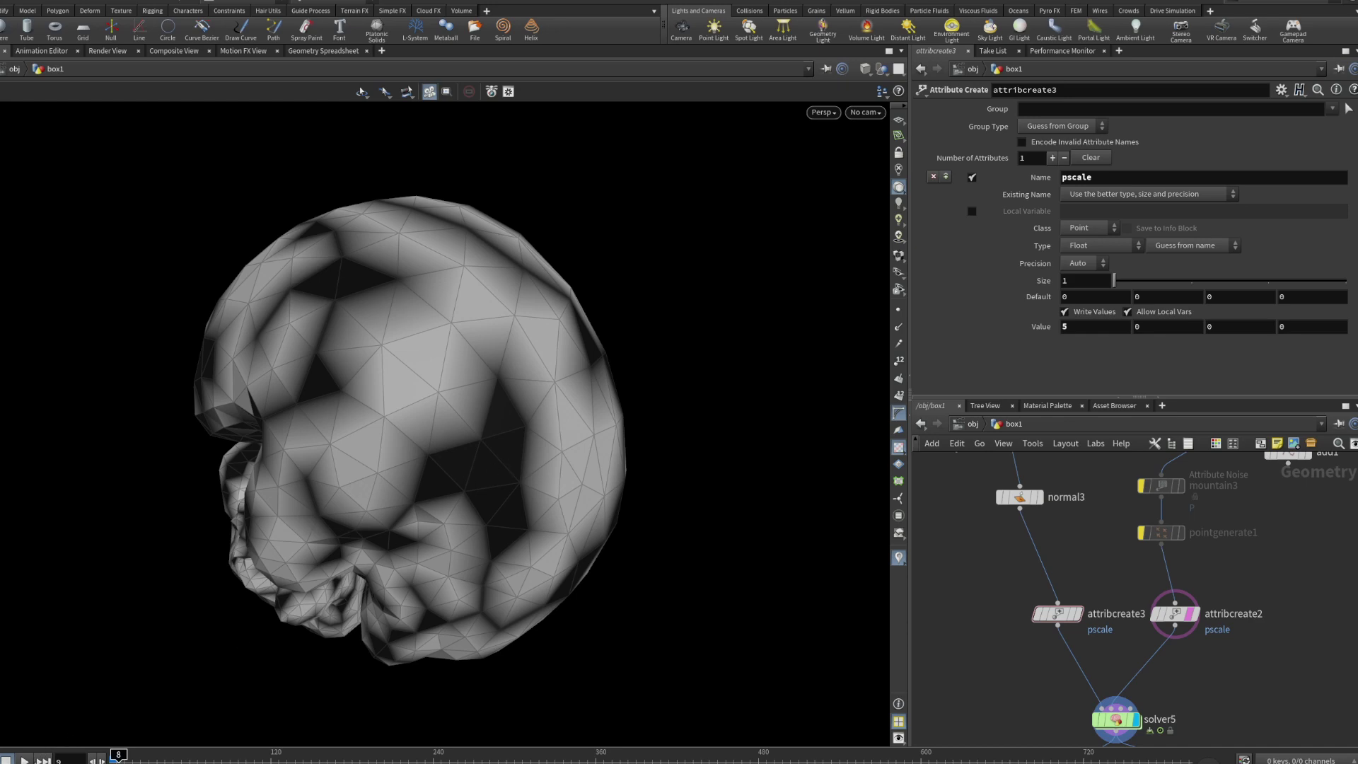
left_click_drag(208, 600, 486, 523)
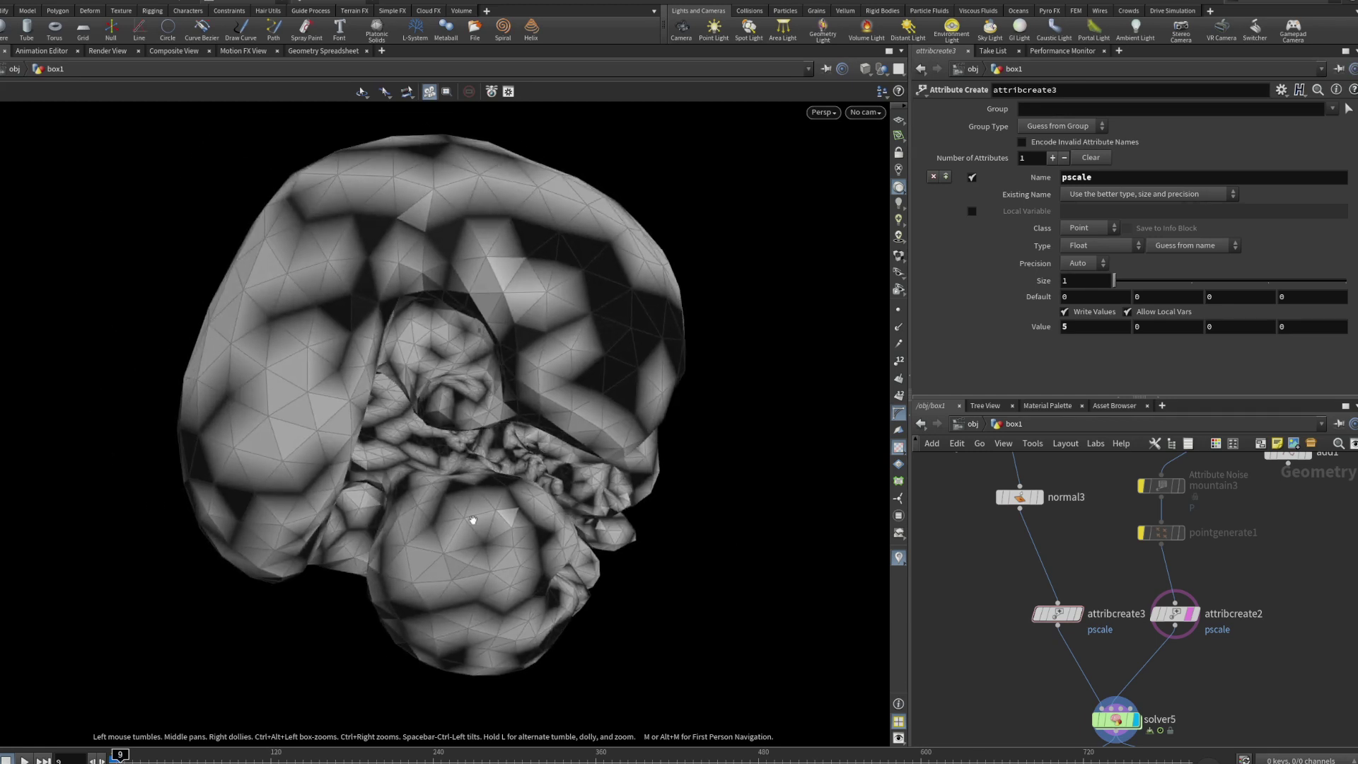
Set attribcreate3's pscale value back to 1.
left_click_drag(606, 570, 1052, 341)
type("1")
key("Return")
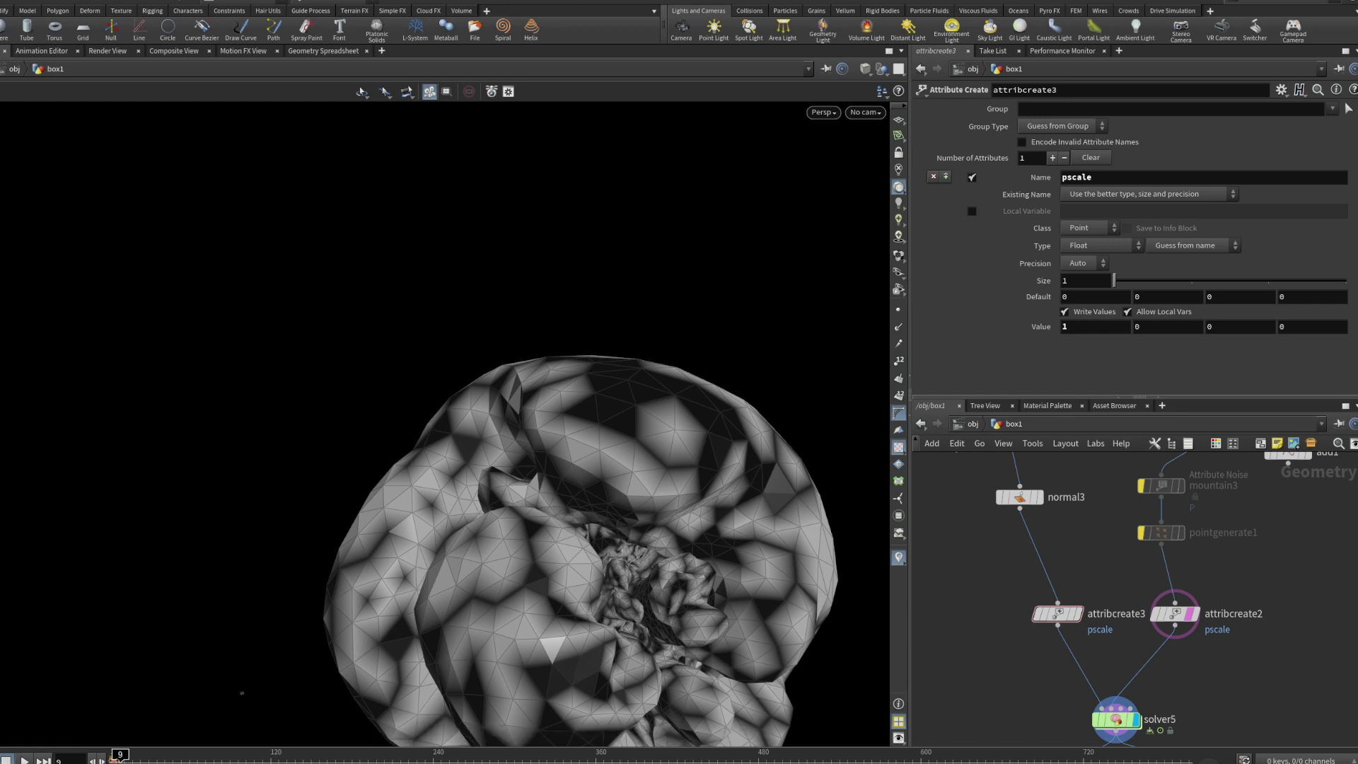
Select box10, replay the simulation from frame 1 to about frame 145 and inspect the grown shape.
key("ctrl+Up")
scroll(508, 575, "up", 5)
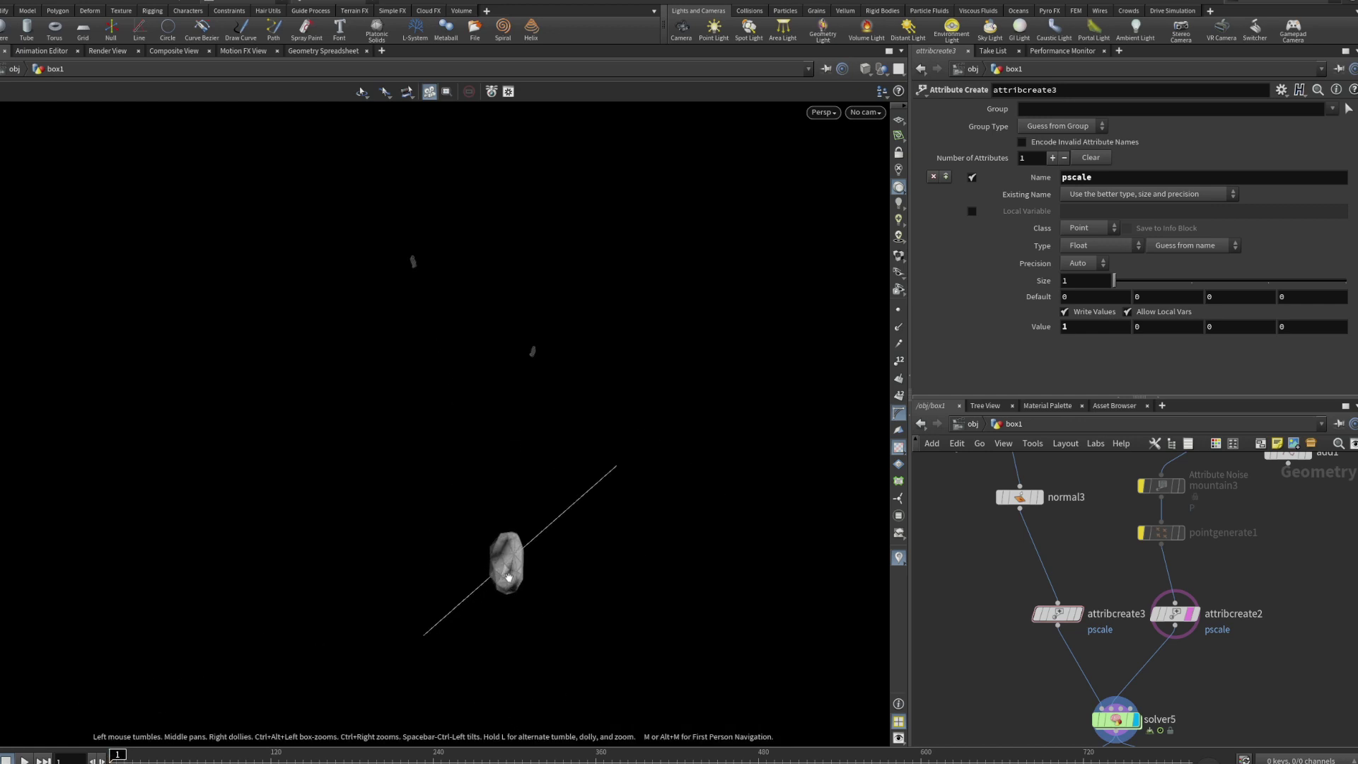
middle_click_drag(1076, 539, 1115, 679)
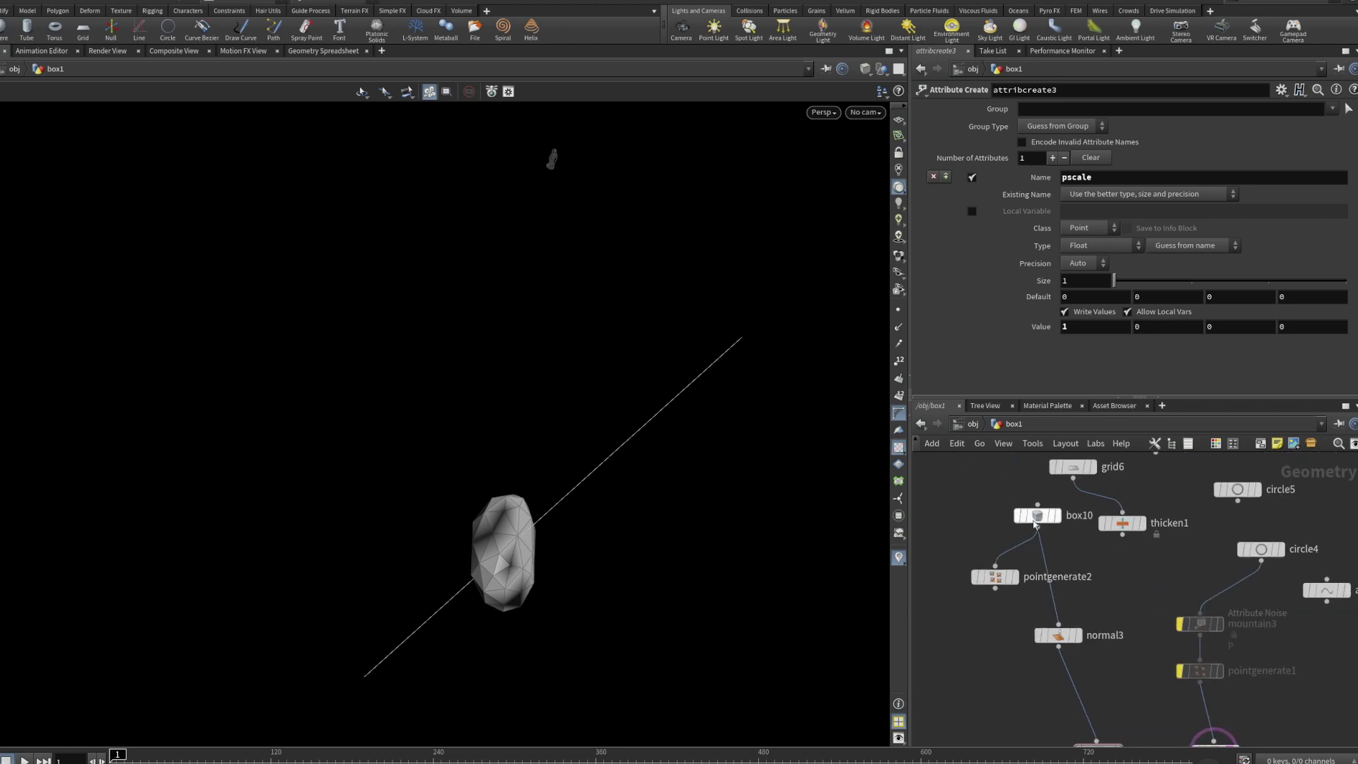
left_click(1037, 515)
left_click(1066, 144)
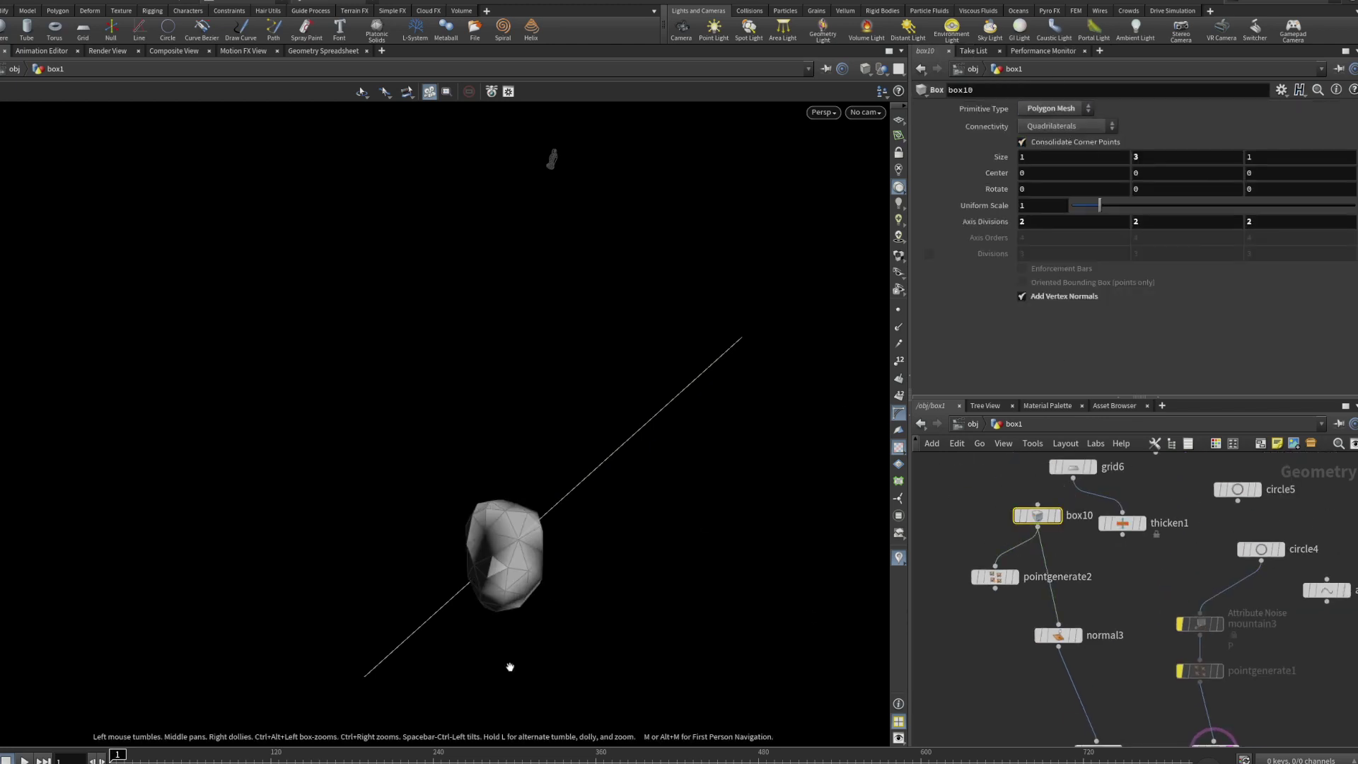
key("Up")
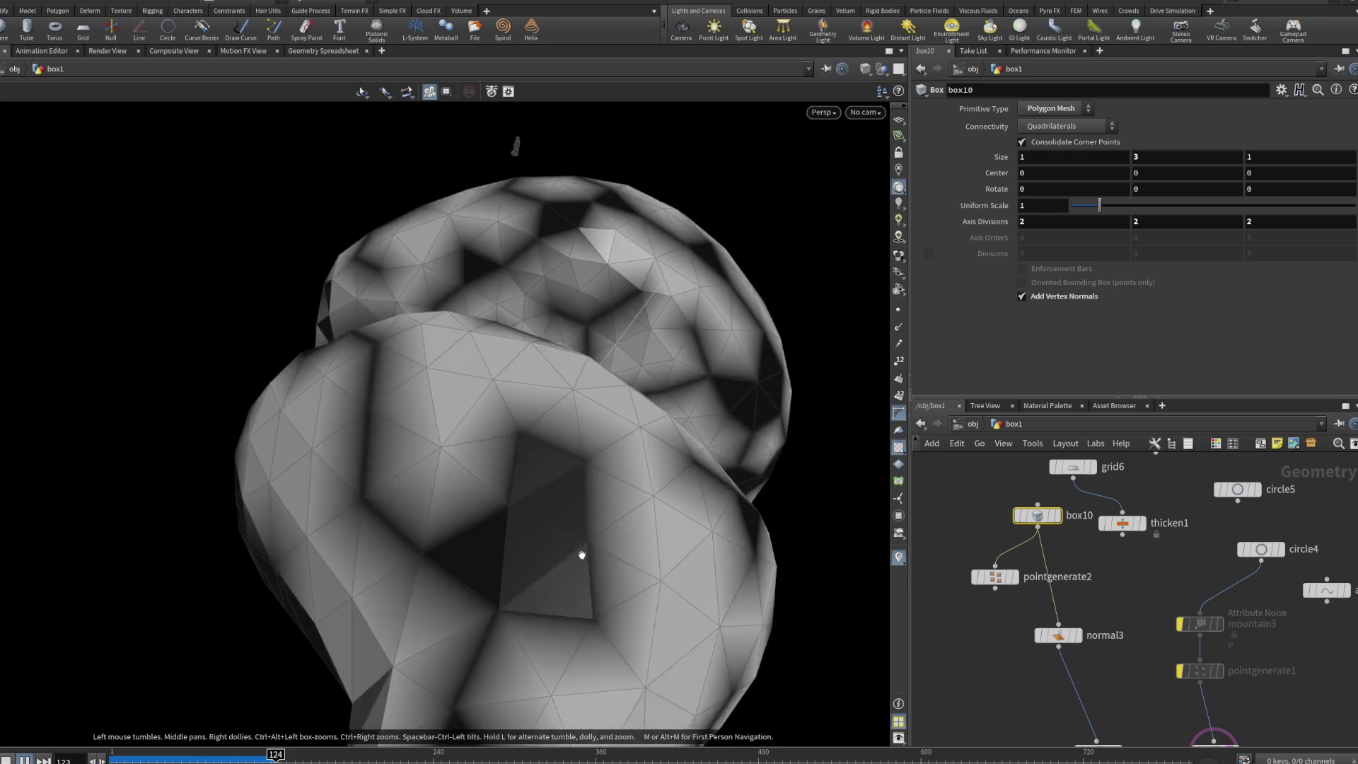
key("h")
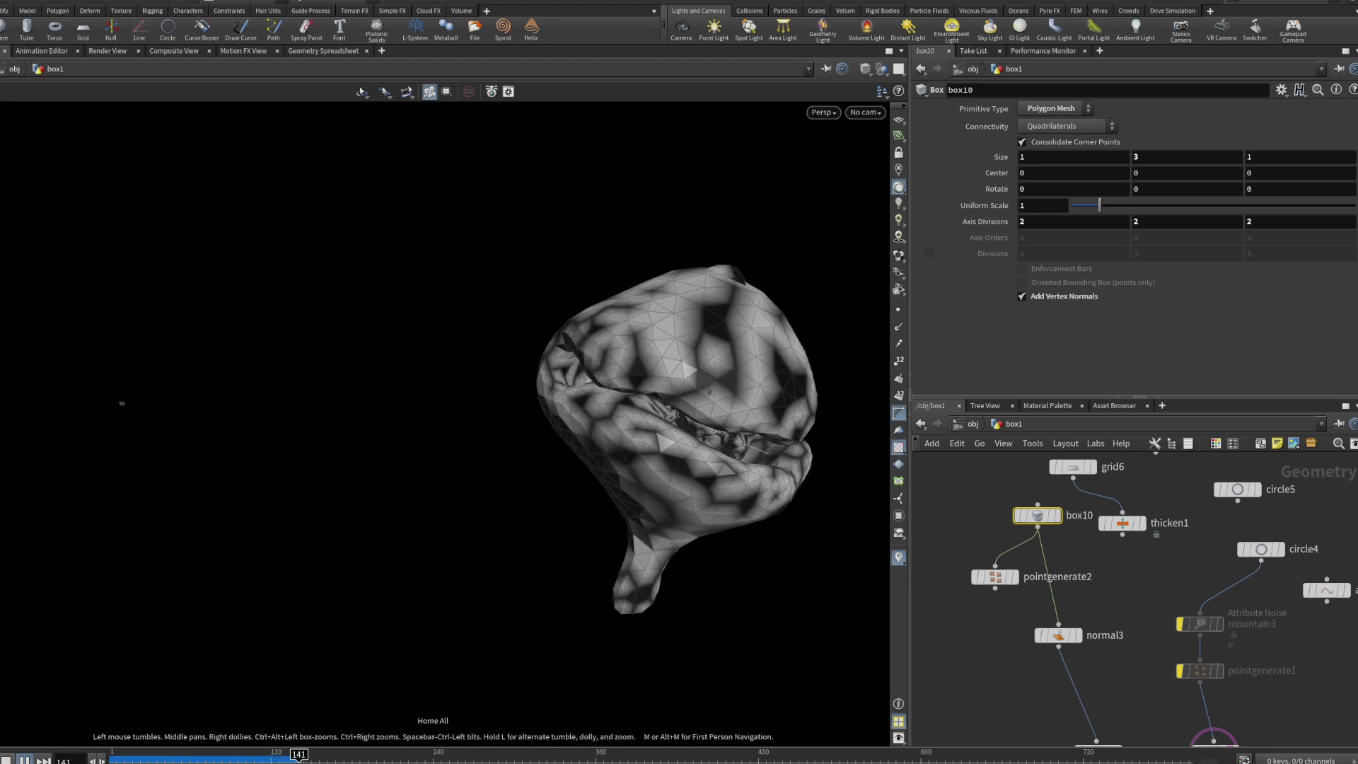
left_click(24, 759)
left_click_drag(442, 566, 347, 480)
scroll(413, 481, "down", 4)
middle_click_drag(348, 480, 353, 503)
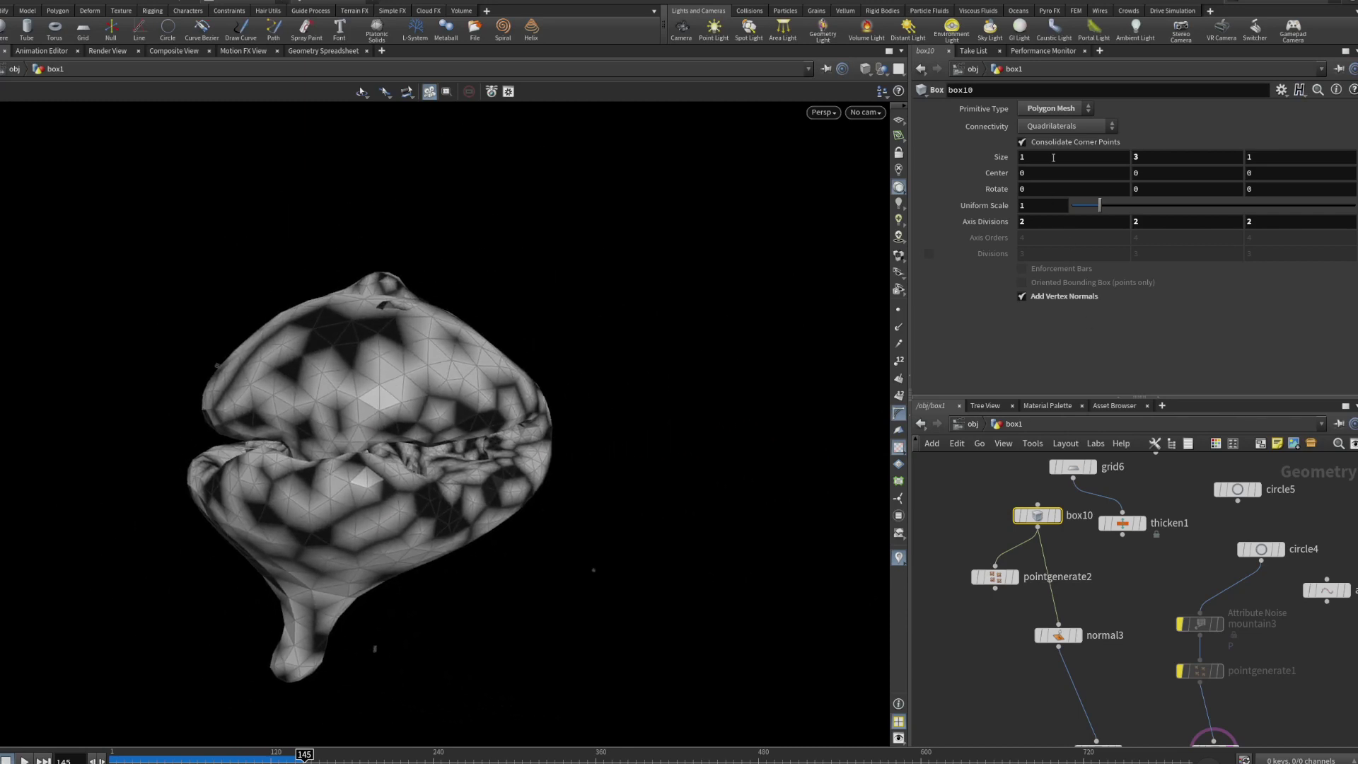
Set box10's primitive type to Polygon and replay the simulation from frame 1 to about frame 307.
left_click(1057, 106)
left_click(1054, 124)
left_click(117, 758)
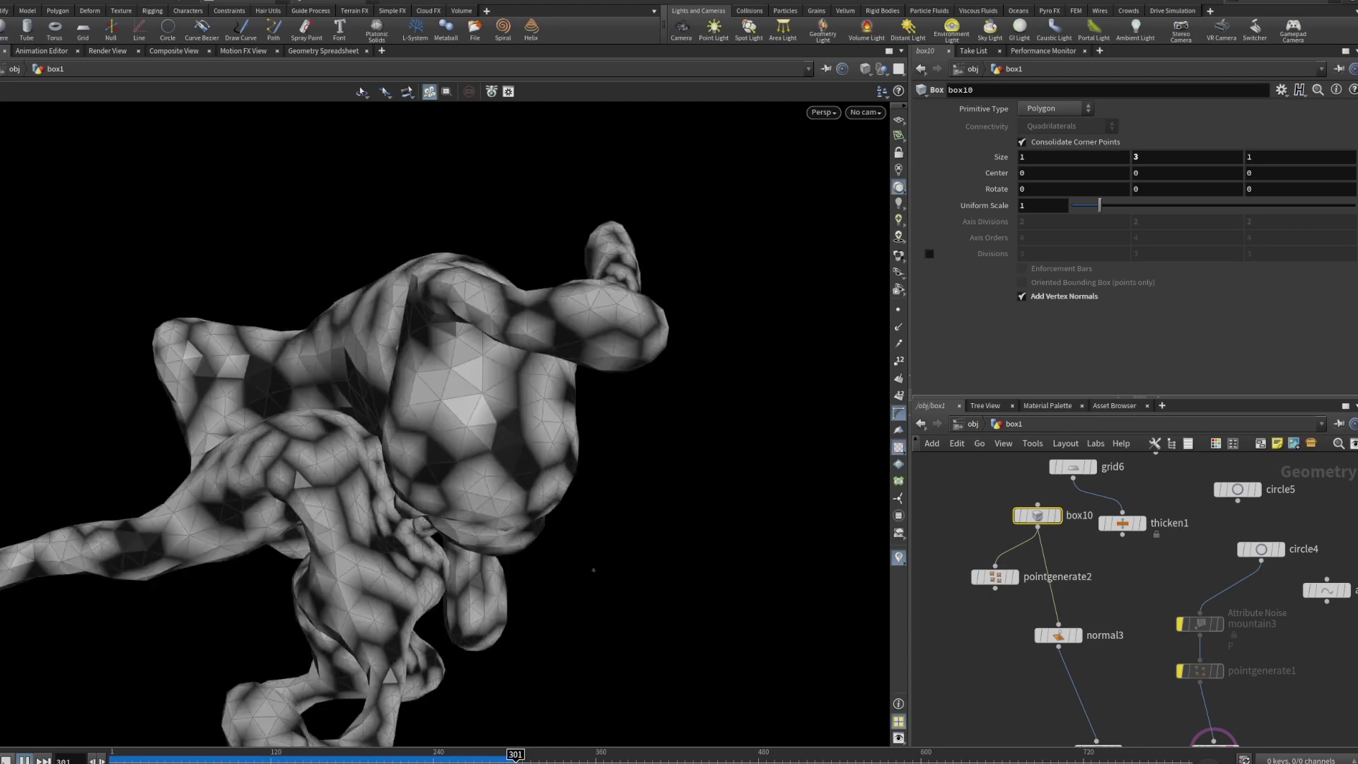
key("Up")
left_click_drag(292, 342, 530, 423, "alt")
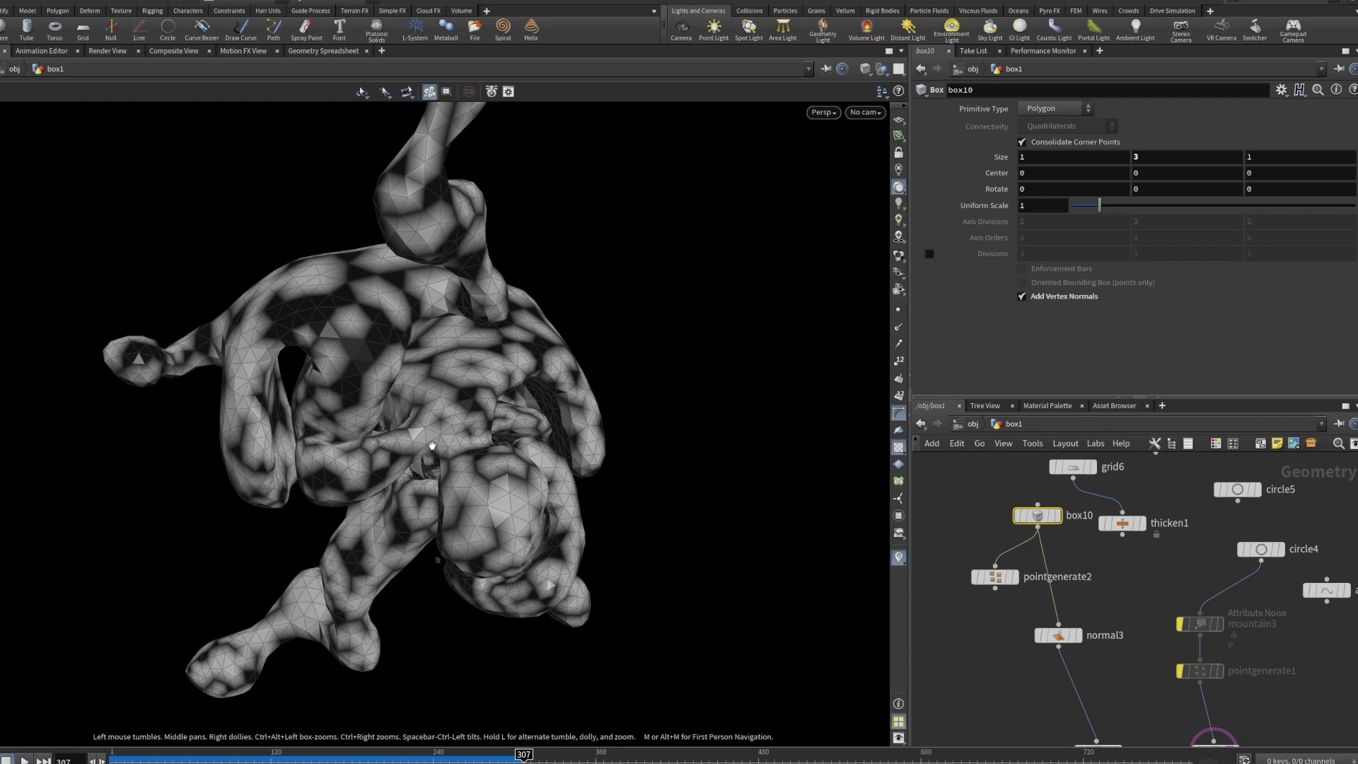
Find the popnet DOP network fed by line1, display its output and return to frame 1.
middle_click_drag(1110, 575, 1067, 609)
scroll(1066, 609, "down", 5)
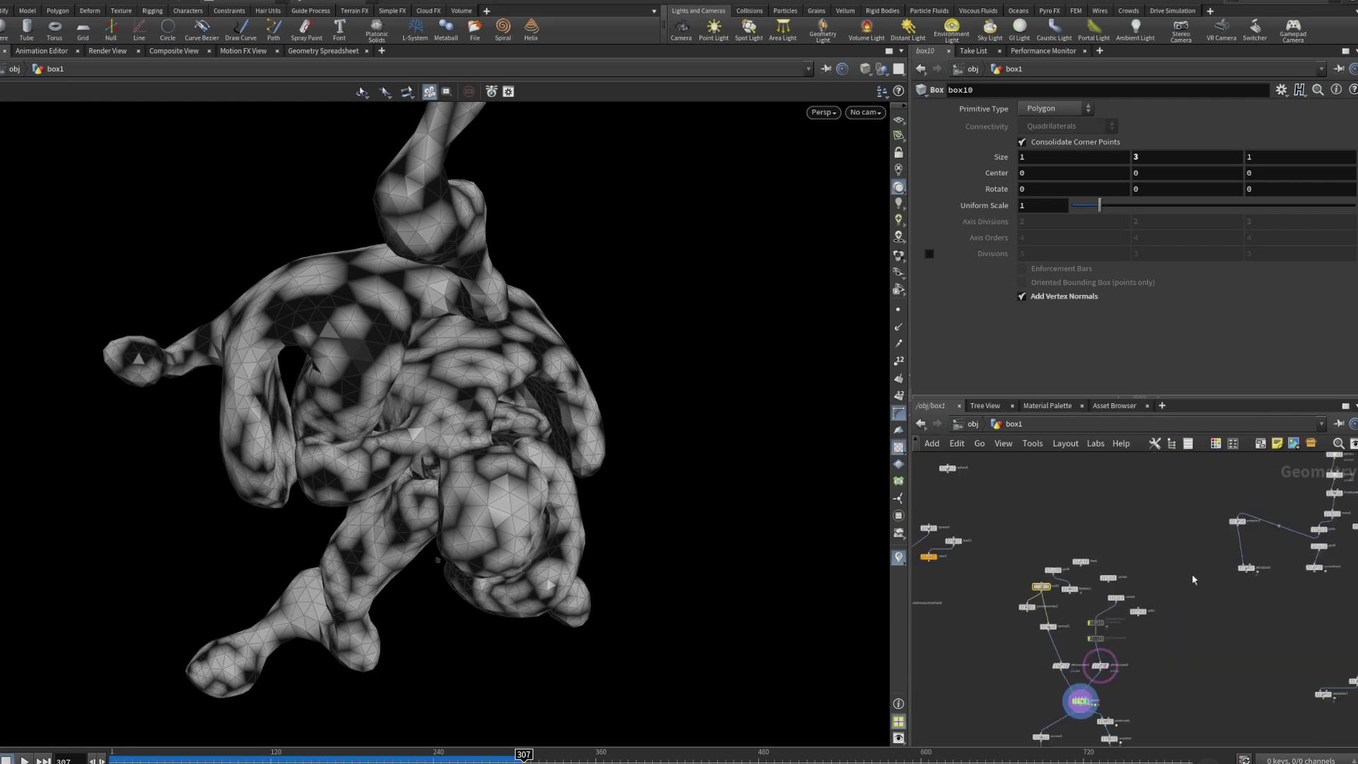
middle_click_drag(1242, 593, 989, 585)
scroll(1097, 540, "up", 5)
middle_click_drag(1127, 559, 1025, 582)
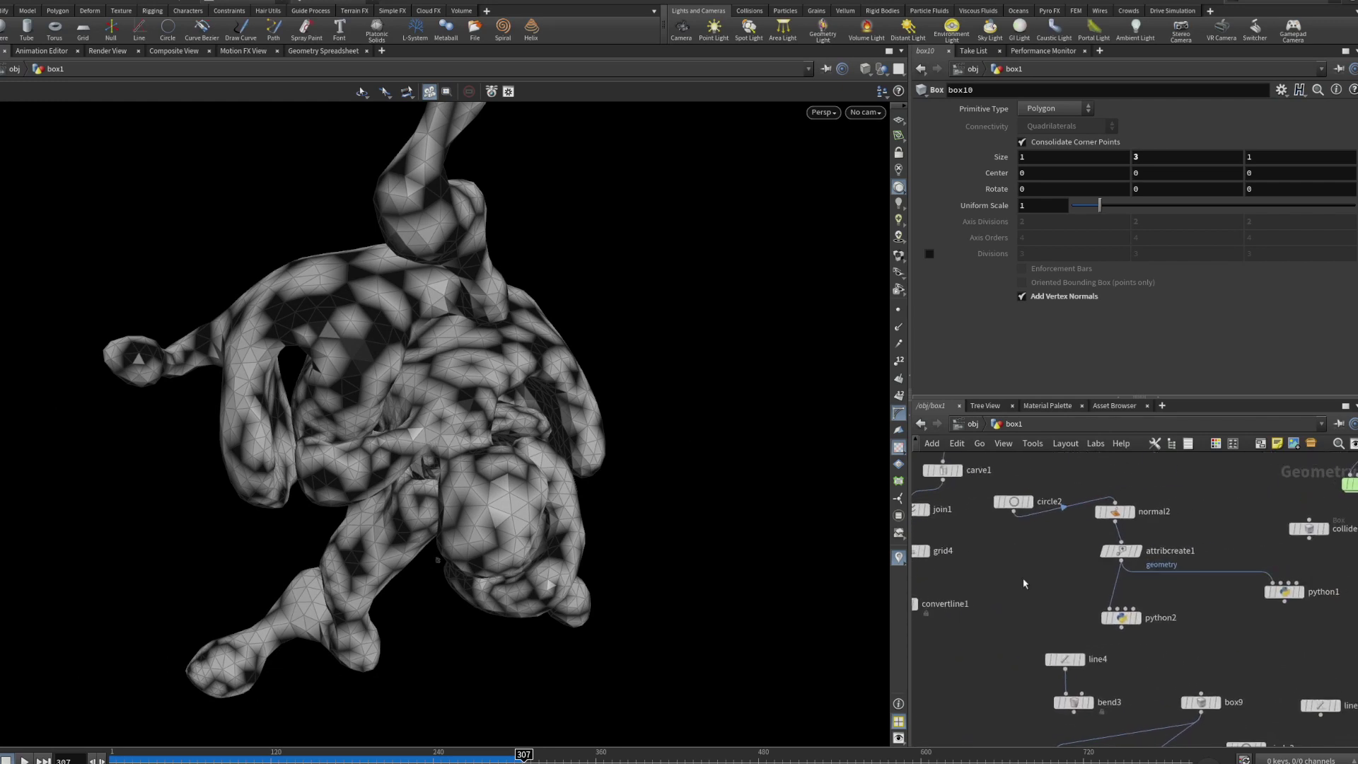
scroll(1024, 582, "down", 5)
middle_click_drag(1177, 565, 1079, 599)
scroll(1133, 546, "up", 3)
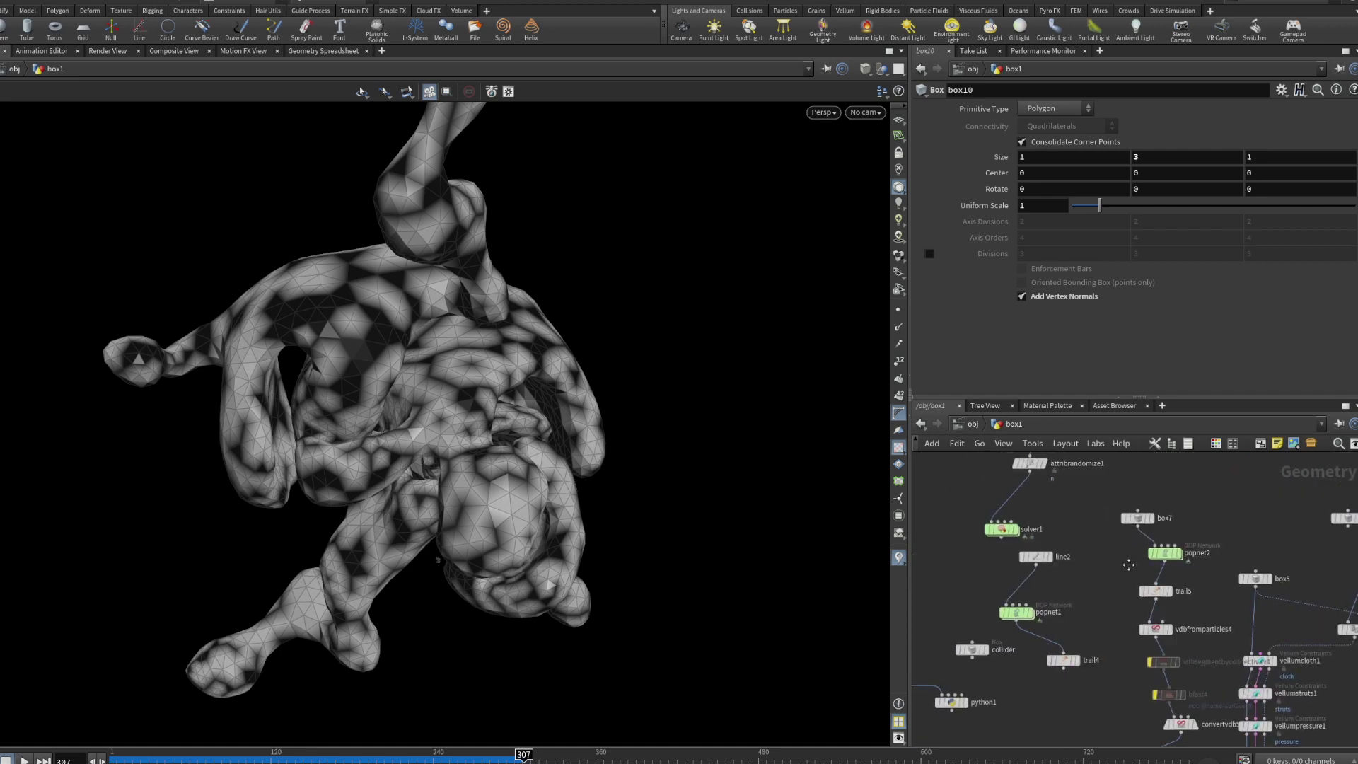
scroll(1023, 512, "up", 4)
middle_click_drag(1023, 512, 965, 650)
middle_click_drag(1202, 566, 1063, 571)
scroll(1109, 573, "up", 3)
mouse_move(1103, 575)
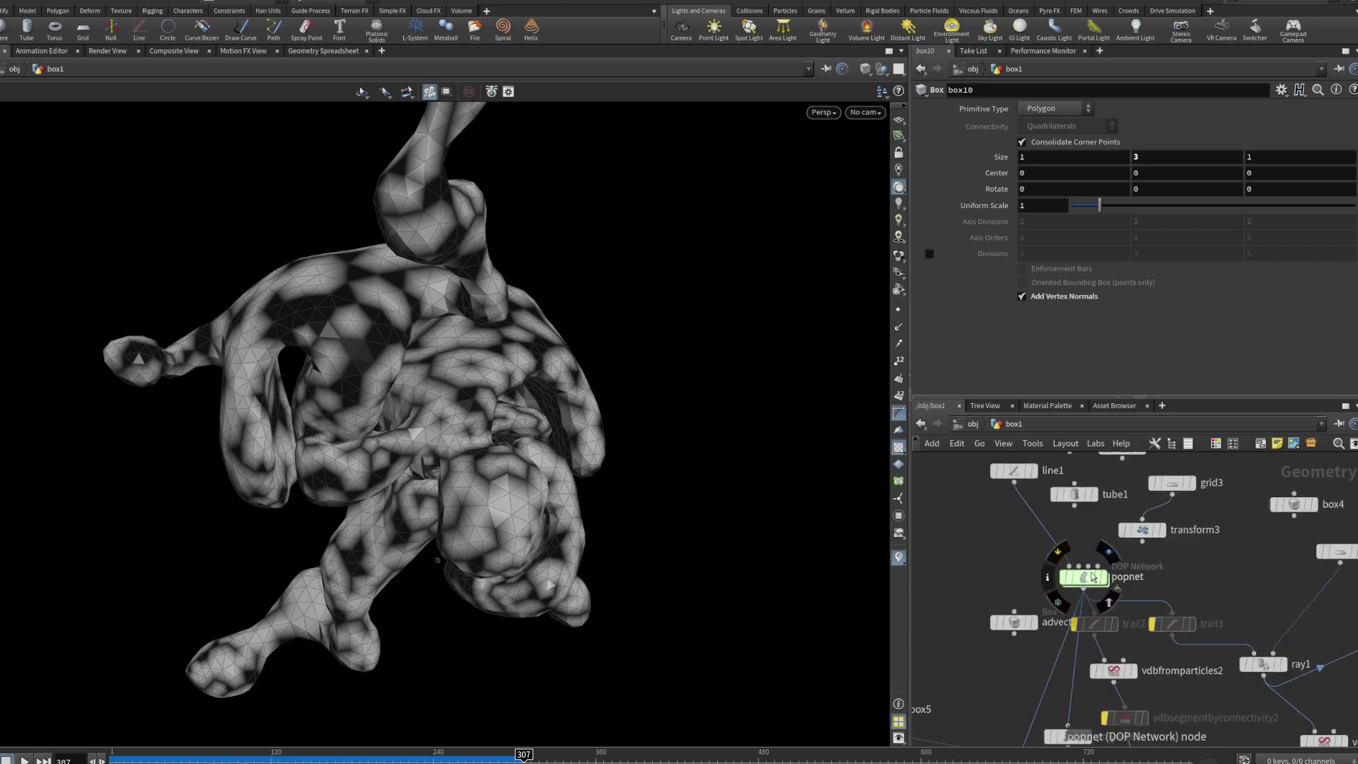
left_click(1129, 557)
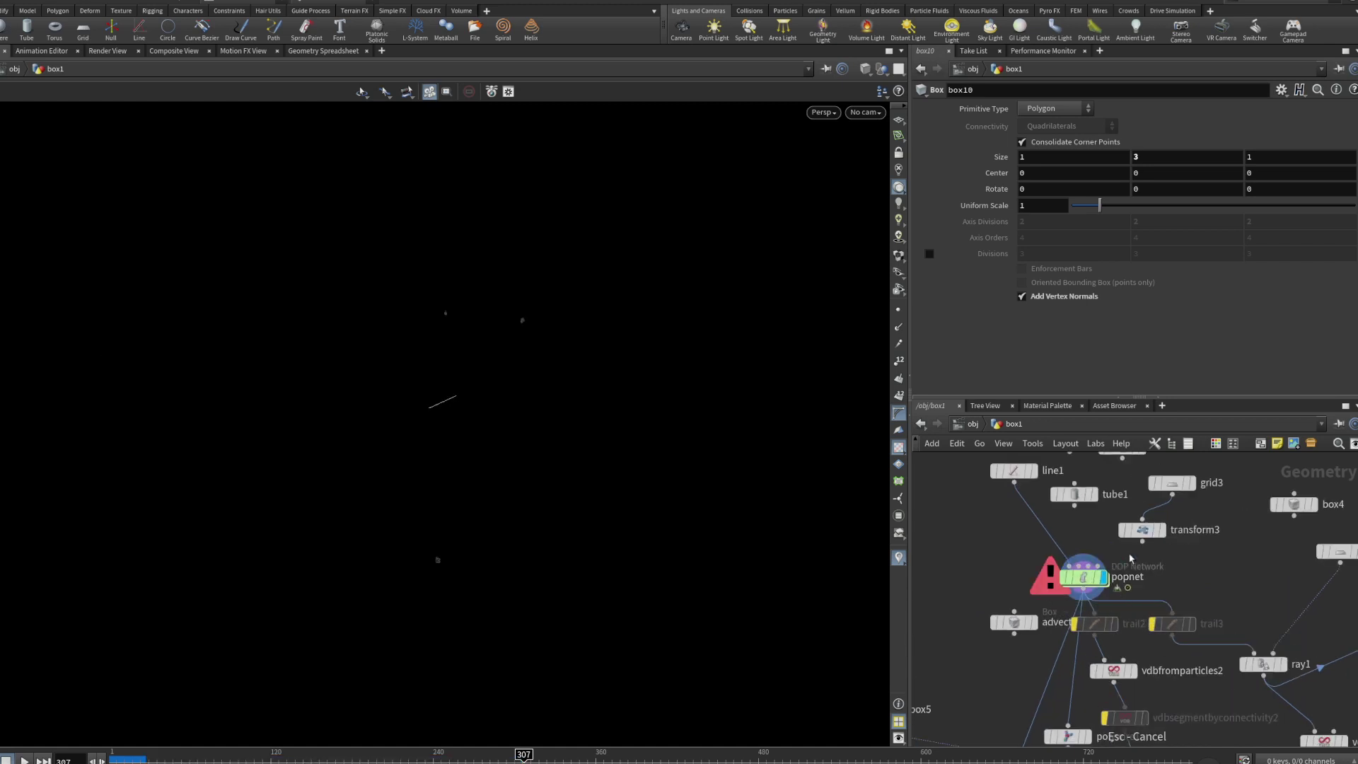
left_click(102, 759)
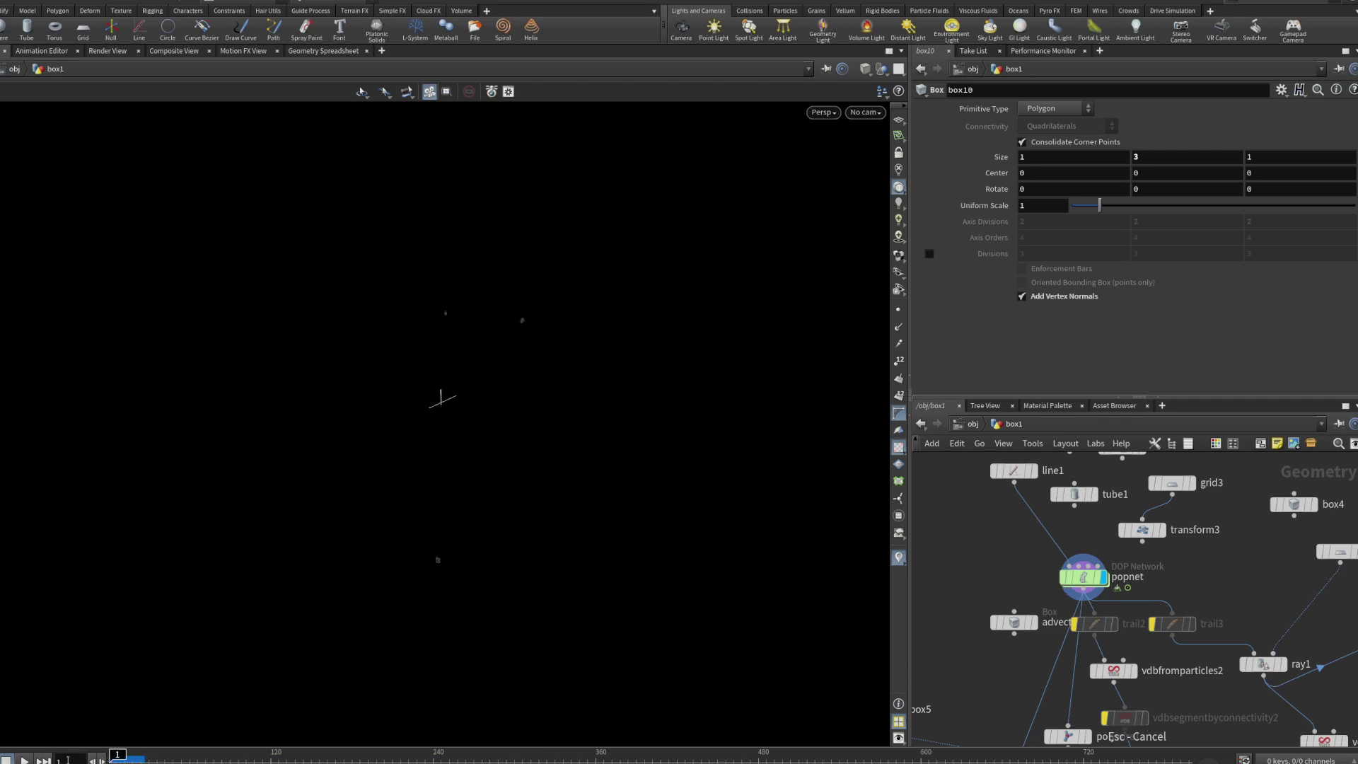
middle_click_drag(1001, 549, 959, 571)
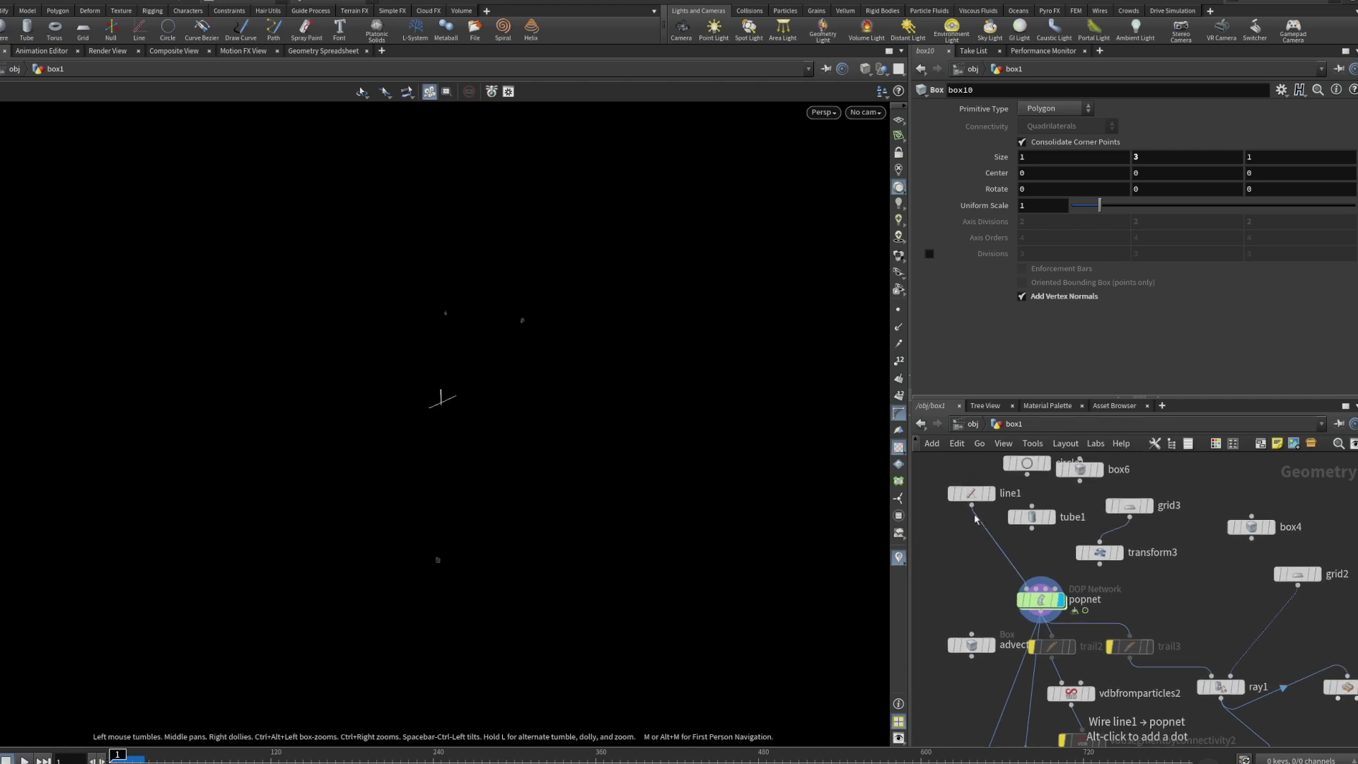
mouse_move(976, 497)
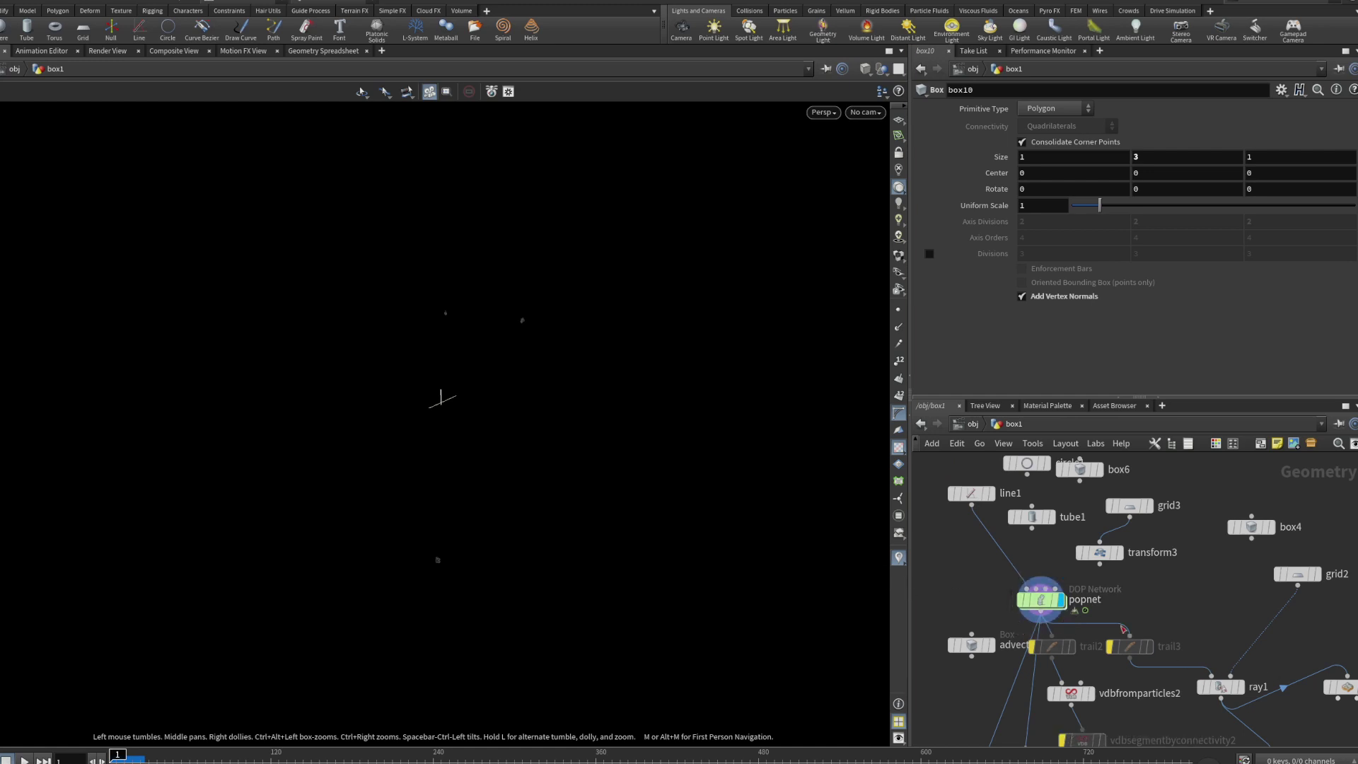
Open the popnet network and examine the settings of wire_pops_into_here, source_first_input and popwrangle1.
double_click(1039, 600)
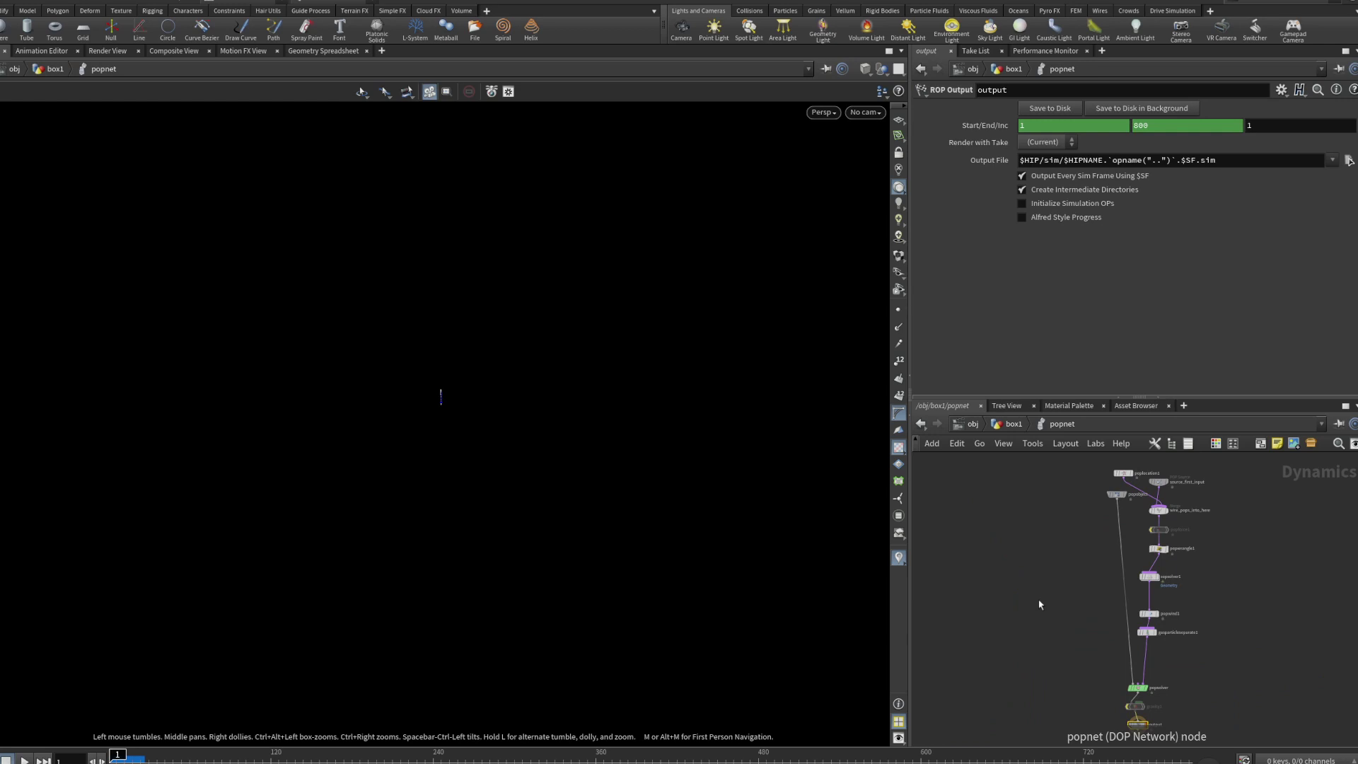
scroll(440, 396, "up", 8)
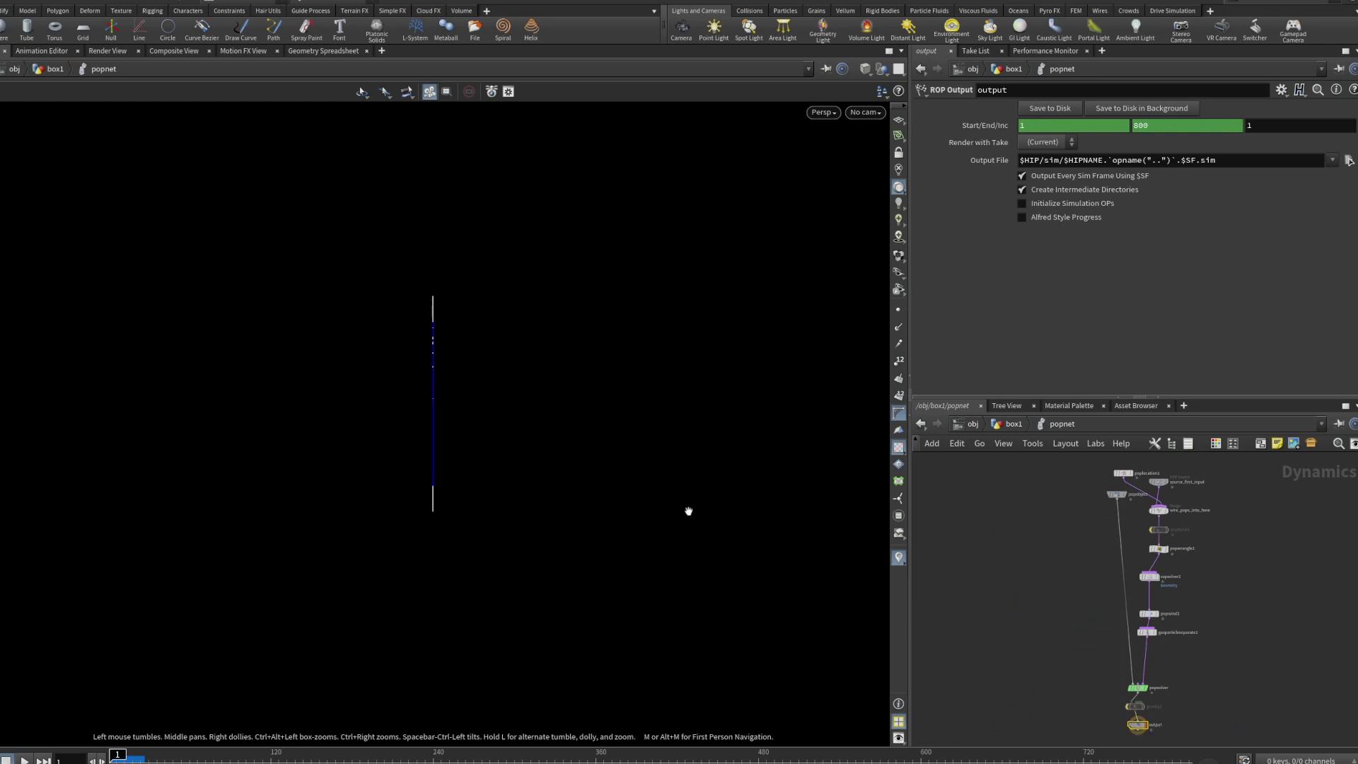
scroll(1188, 493, "up", 5)
left_click(1114, 544)
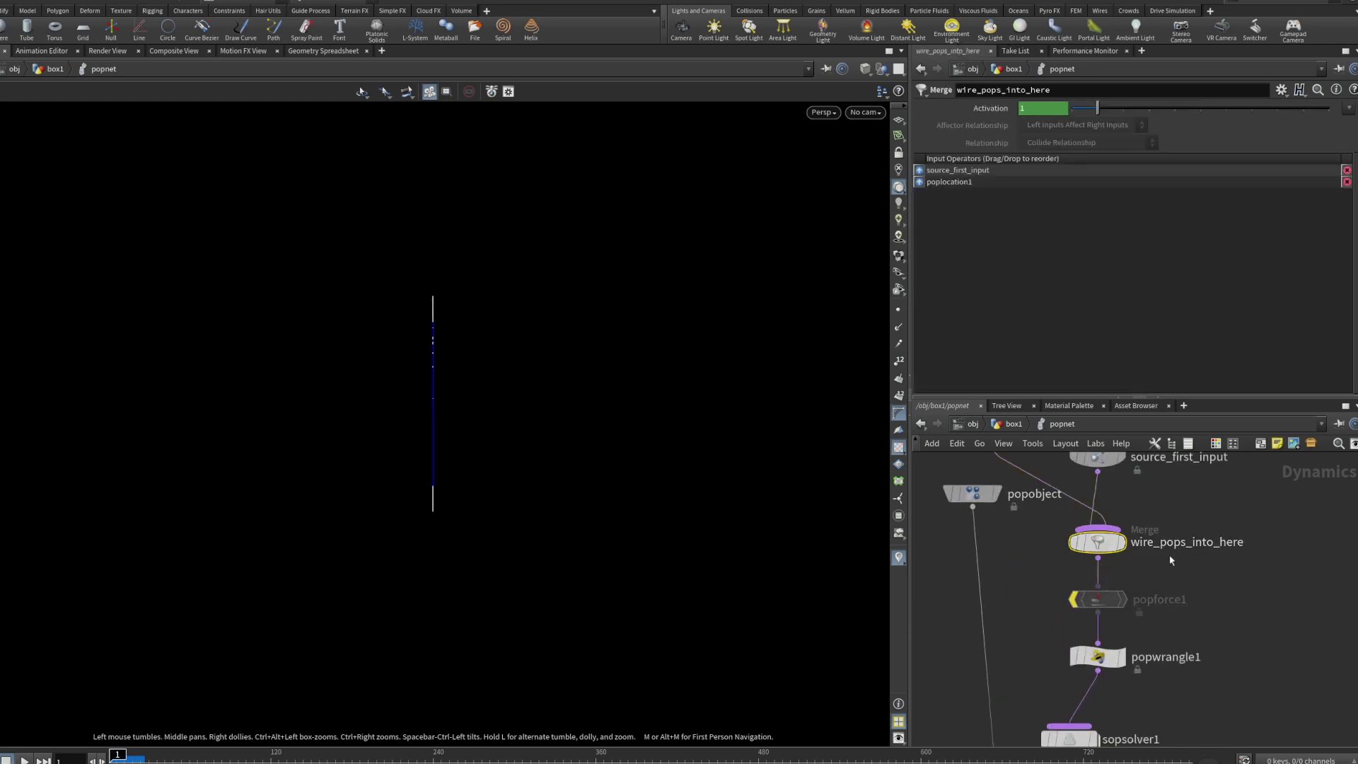
middle_click_drag(1179, 566, 1184, 617)
left_click(1101, 510)
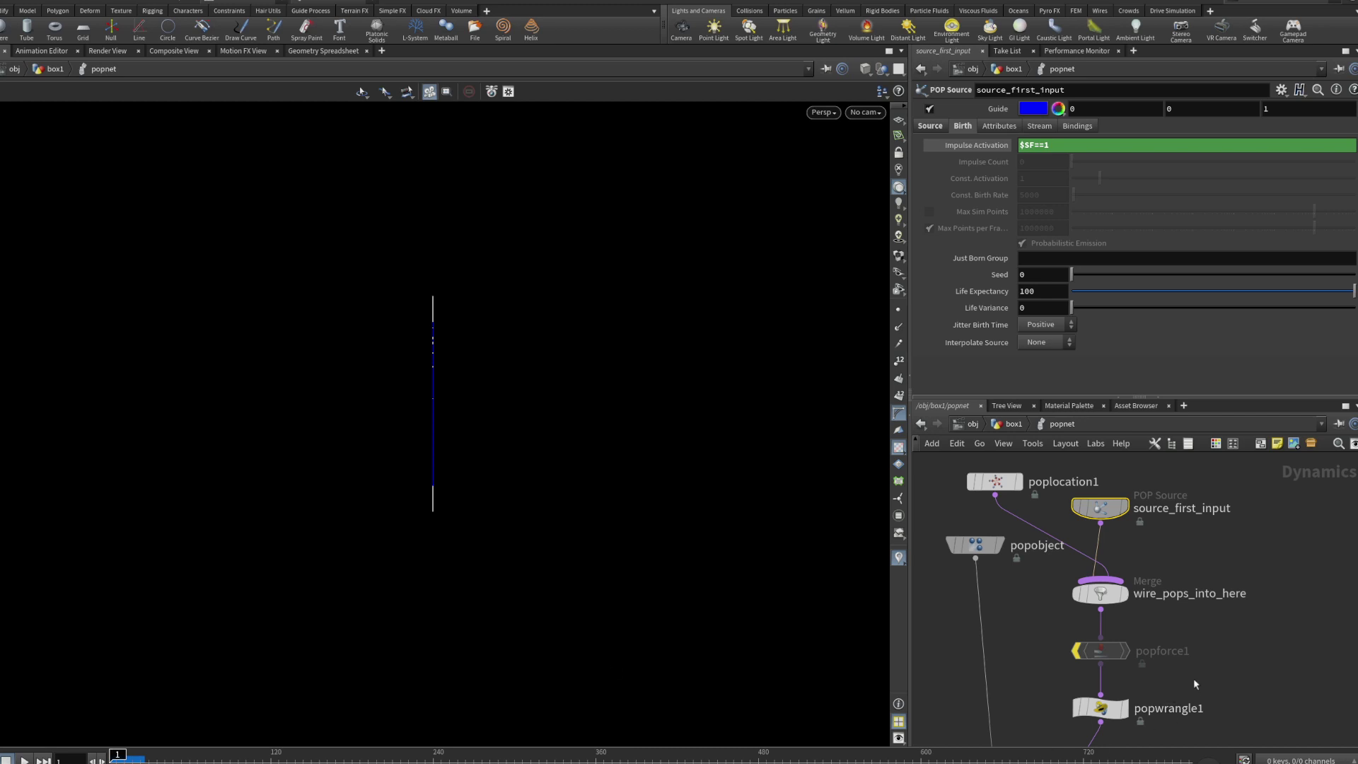
middle_click_drag(1194, 677, 1174, 633)
left_click(1081, 662)
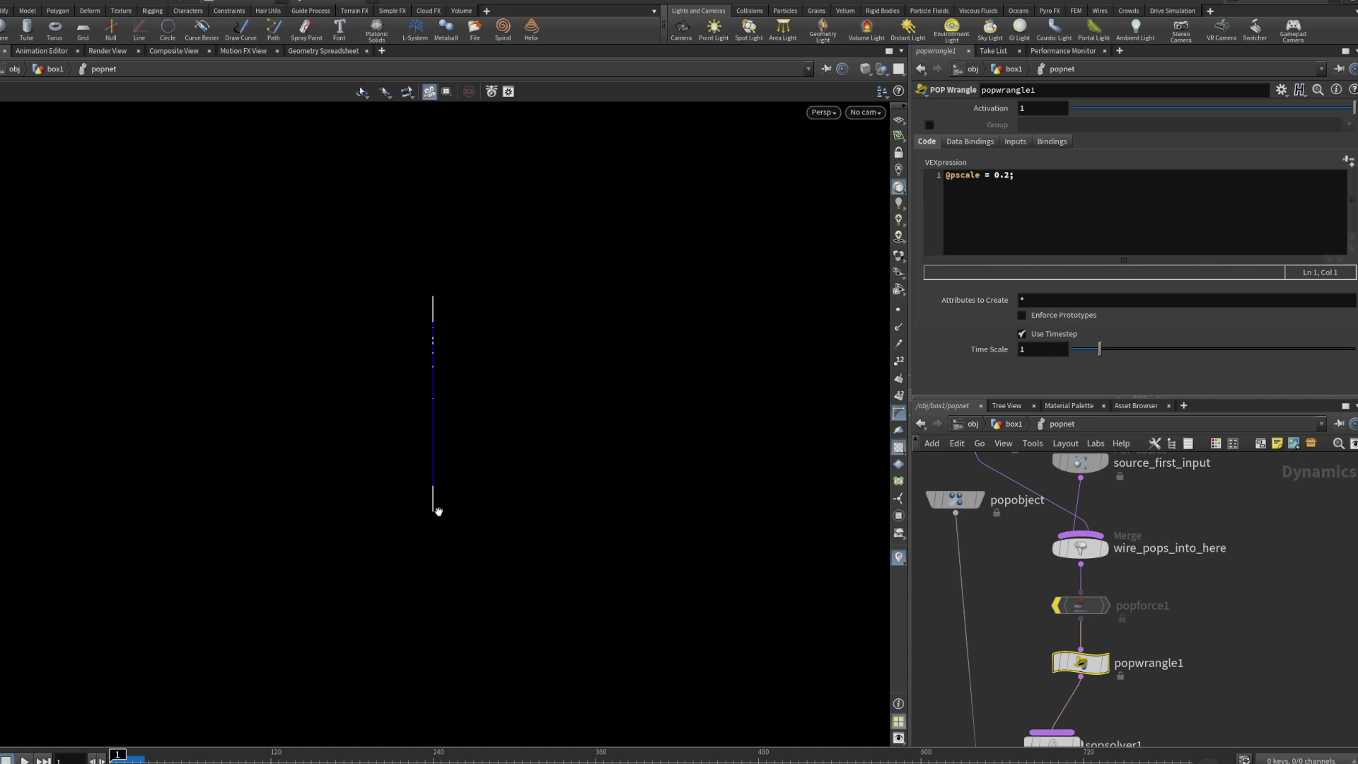
Examine the settings of sopsolver1, popwind1 and gasparticleseparate1 in the particle chain.
middle_click_drag(1147, 703, 1101, 557)
left_click(1008, 599)
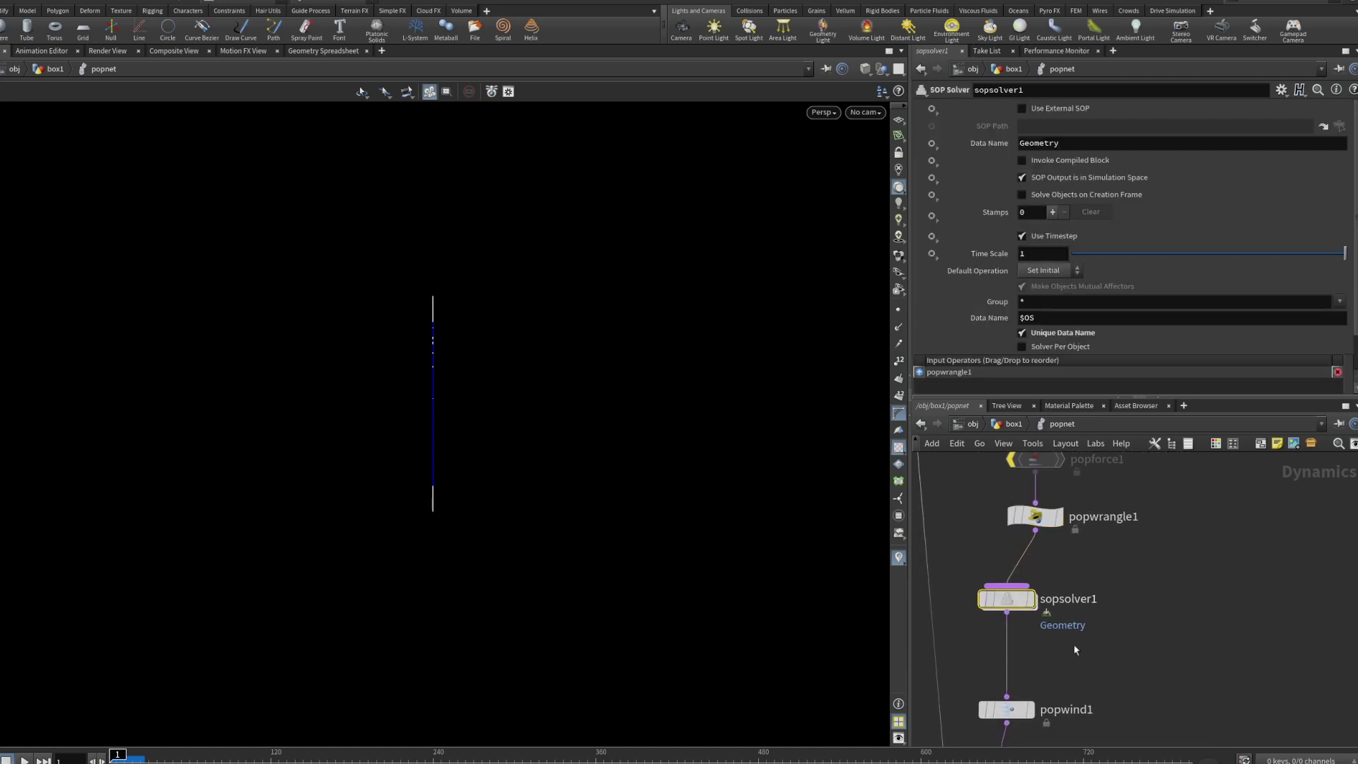
middle_click_drag(1074, 650, 1086, 541)
left_click(1010, 602)
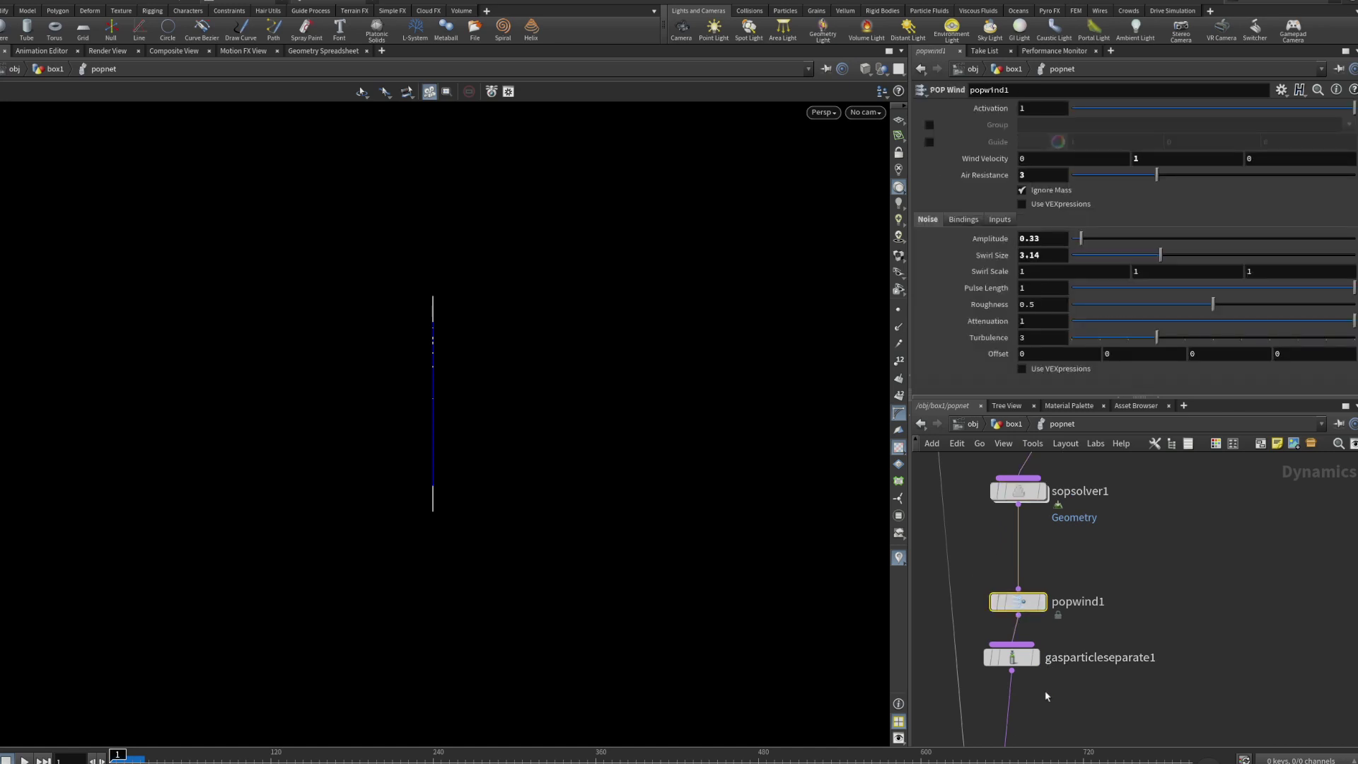
middle_click_drag(1045, 695, 1026, 610)
left_click(990, 603)
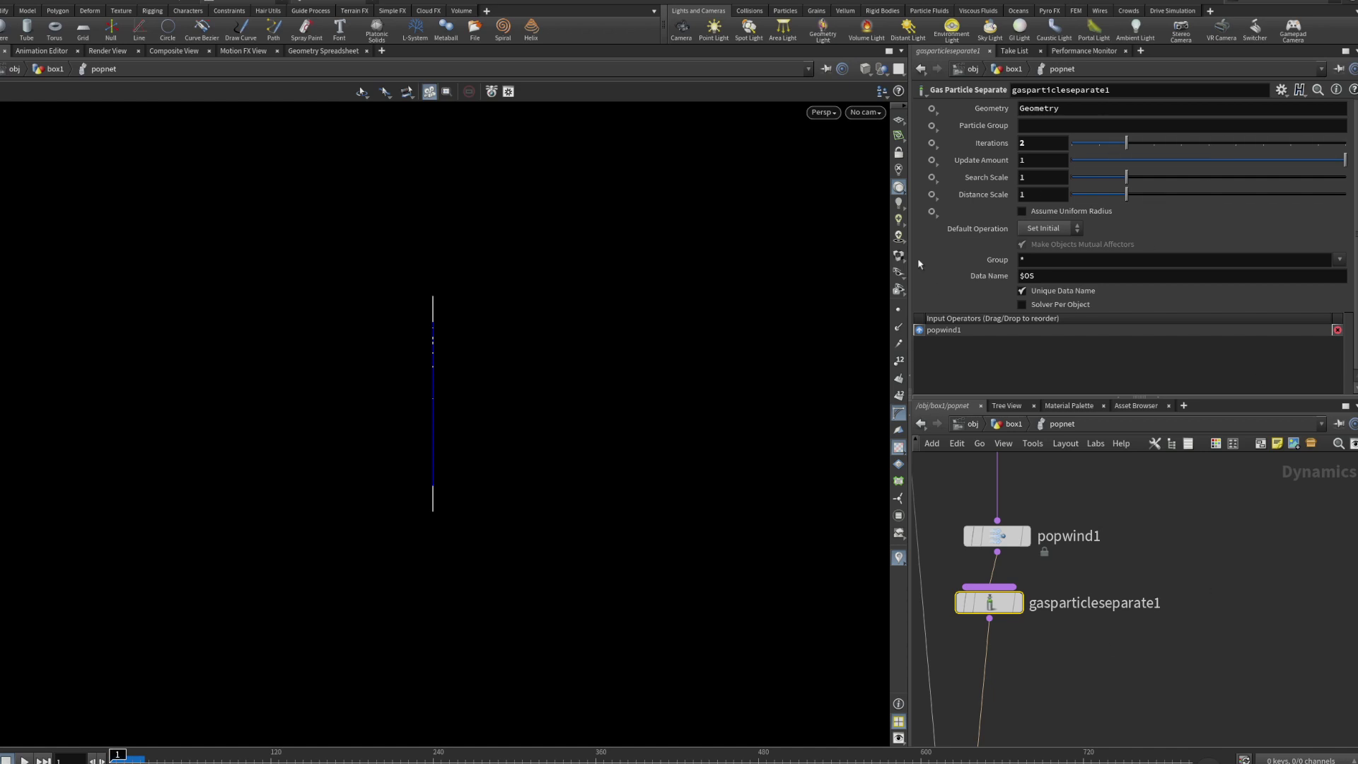
scroll(1033, 679, "down", 5)
scroll(1031, 599, "up", 4)
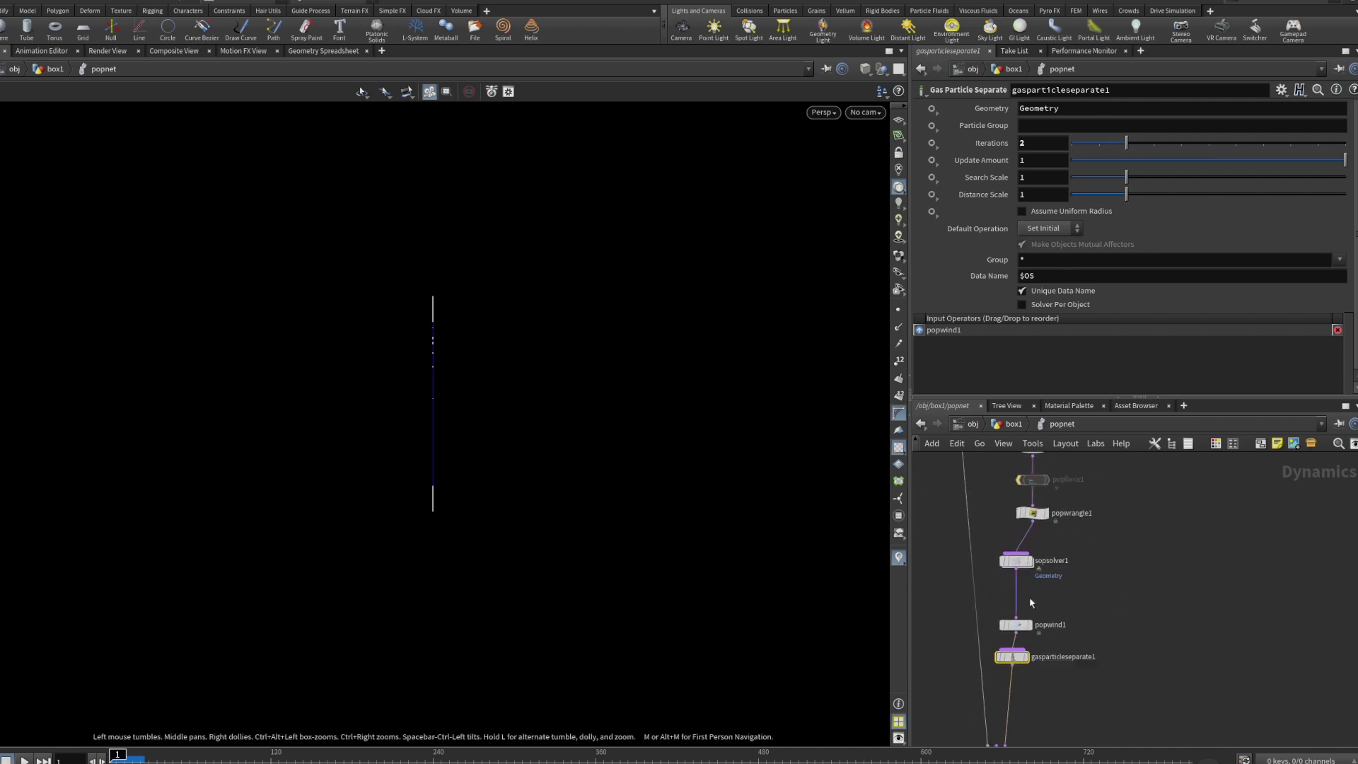
middle_click_drag(1035, 601, 1043, 616)
scroll(1043, 616, "down", 3)
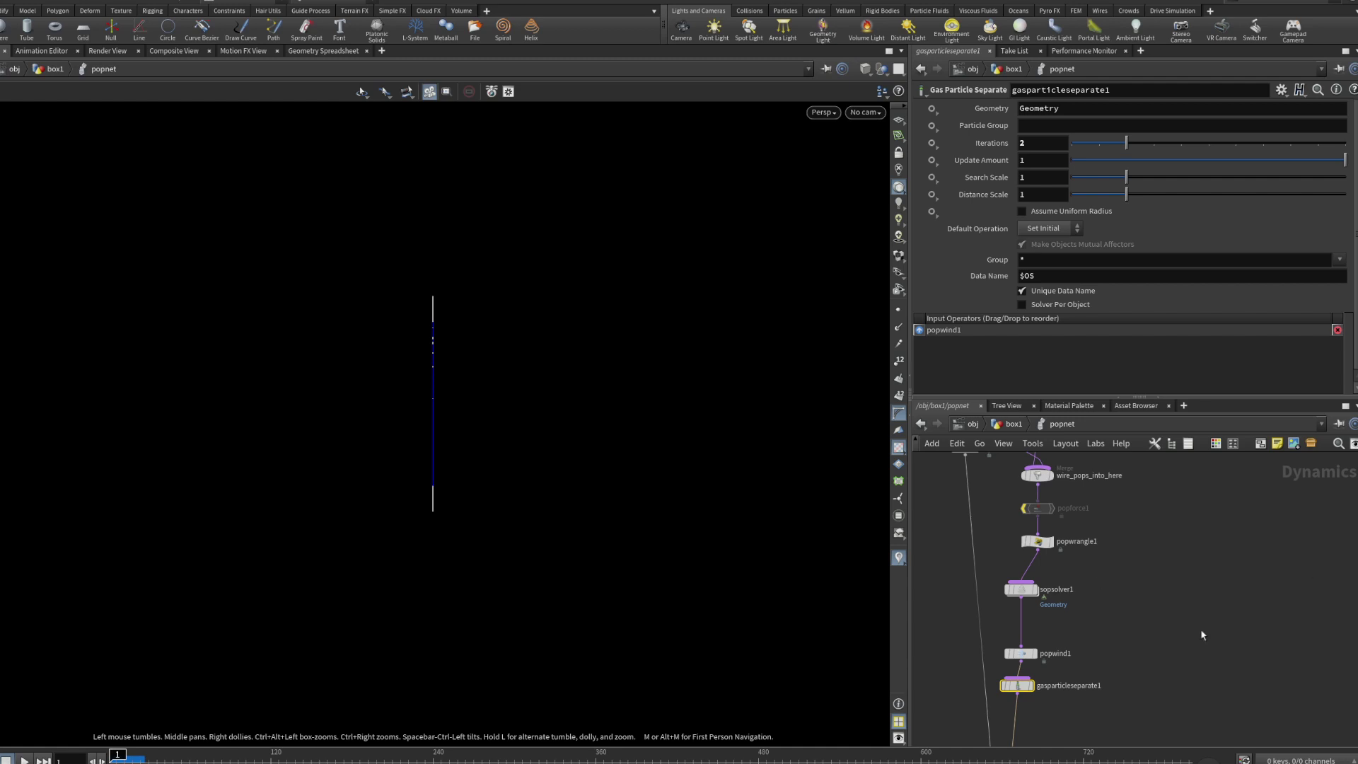
Go inside sopsolver1, examine the resample1 node's settings and return to the popnet network.
double_click(1018, 589)
left_click(1011, 584)
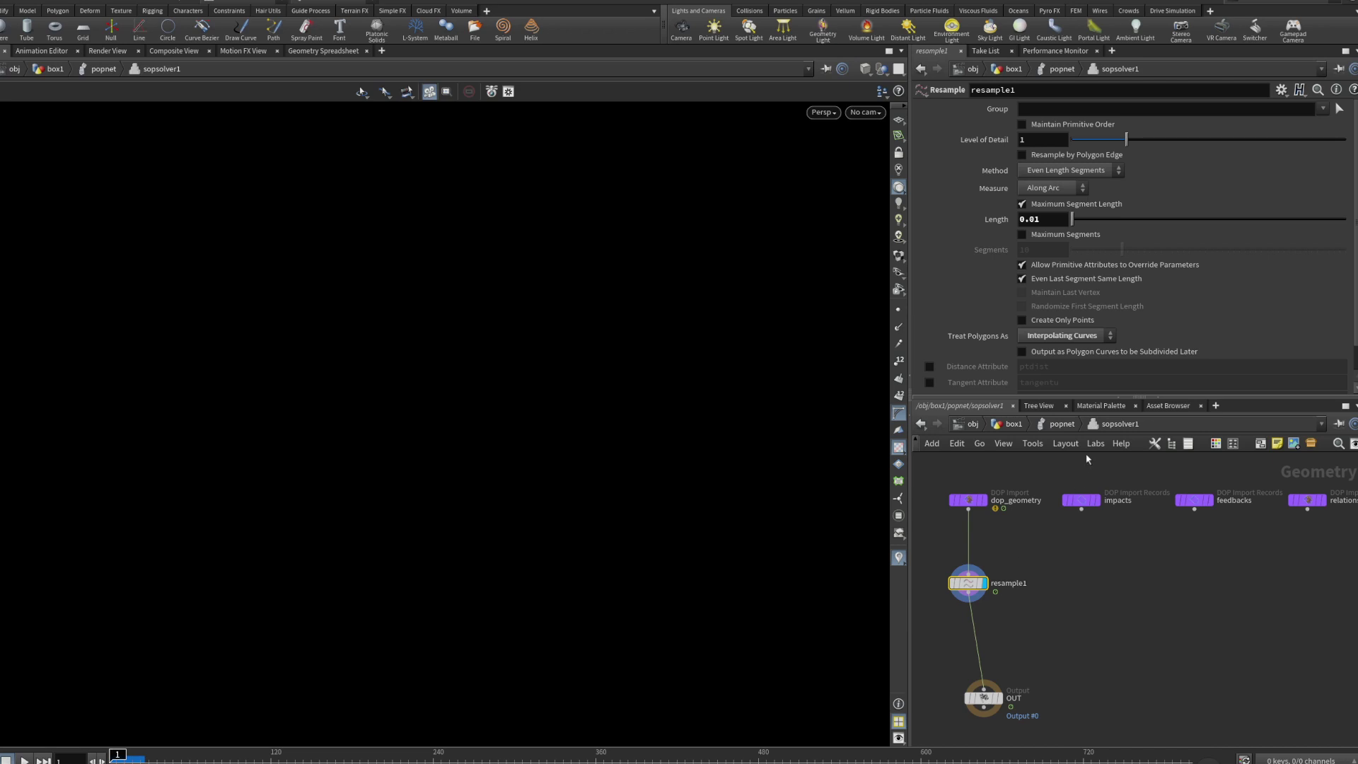
left_click(1070, 424)
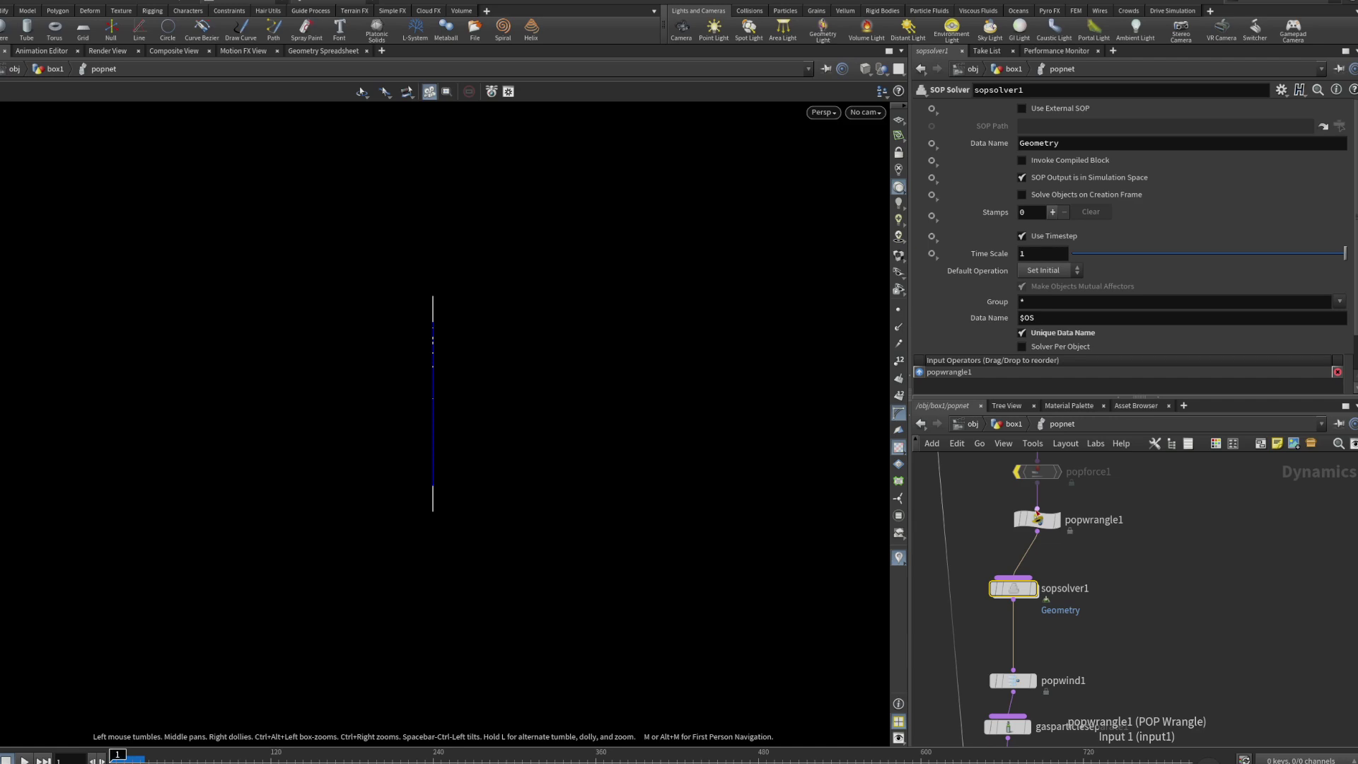
Play the particle simulation to frame 20, inspect the growing line up close from several angles, and return to the box1 network.
left_click(25, 759)
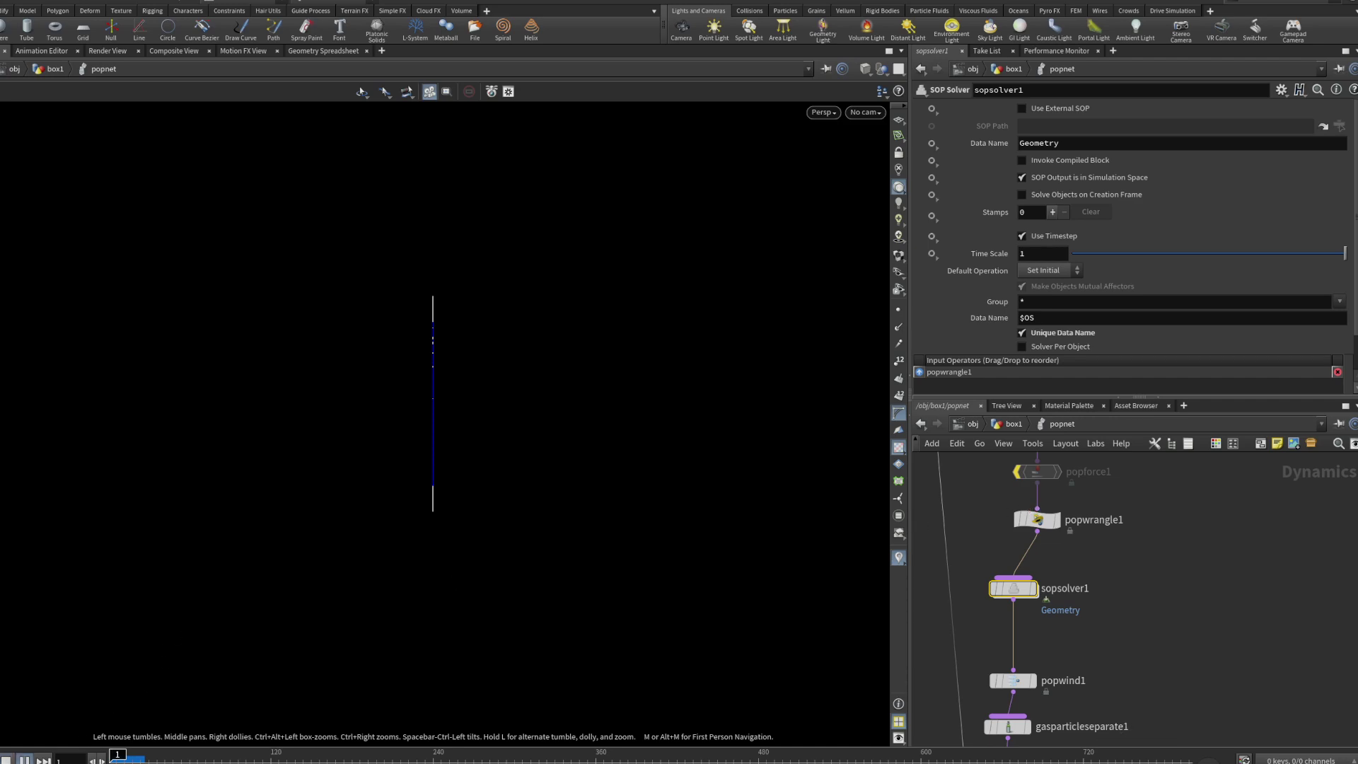
left_click(25, 758)
middle_click_drag(508, 469, 393, 475)
scroll(294, 439, "up", 3)
scroll(516, 462, "up", 2)
middle_click_drag(607, 486, 206, 457)
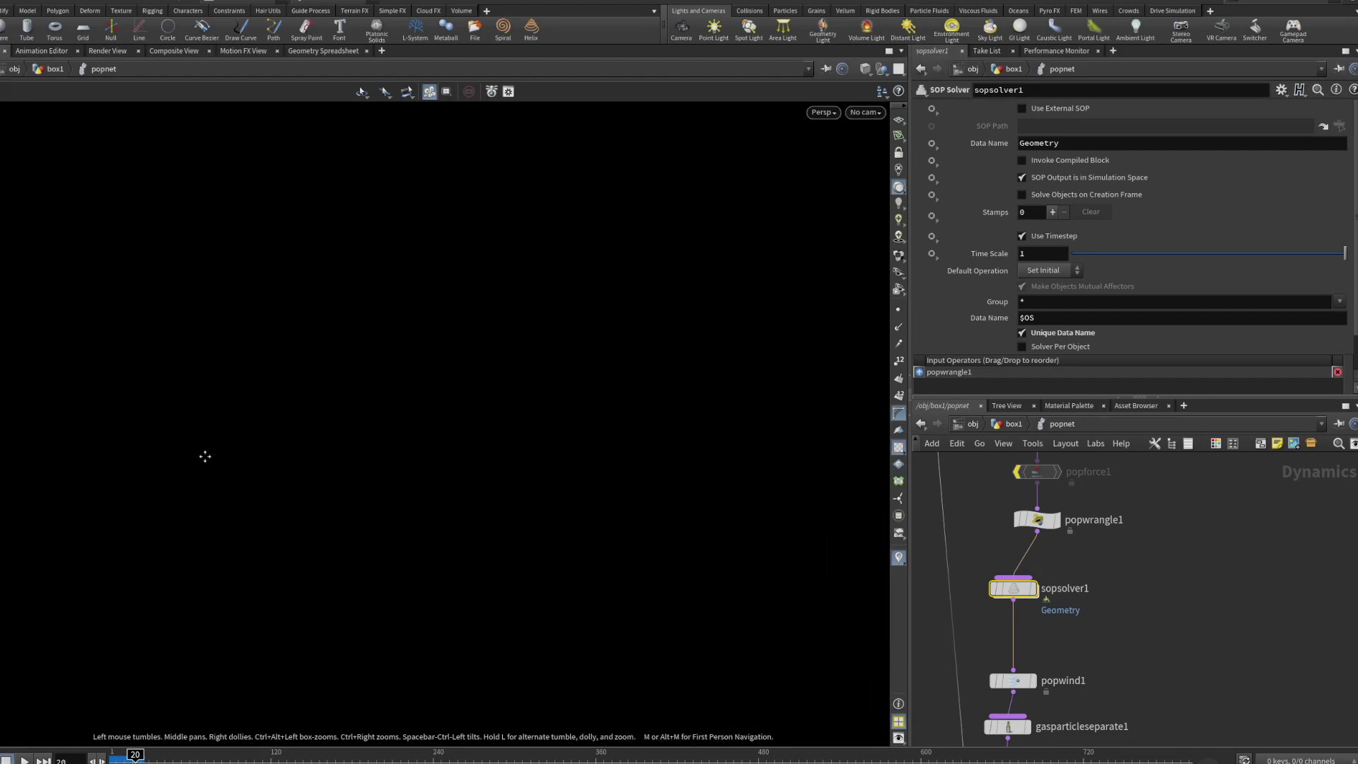
left_click_drag(512, 501, 255, 452)
key("h")
scroll(470, 500, "up", 6)
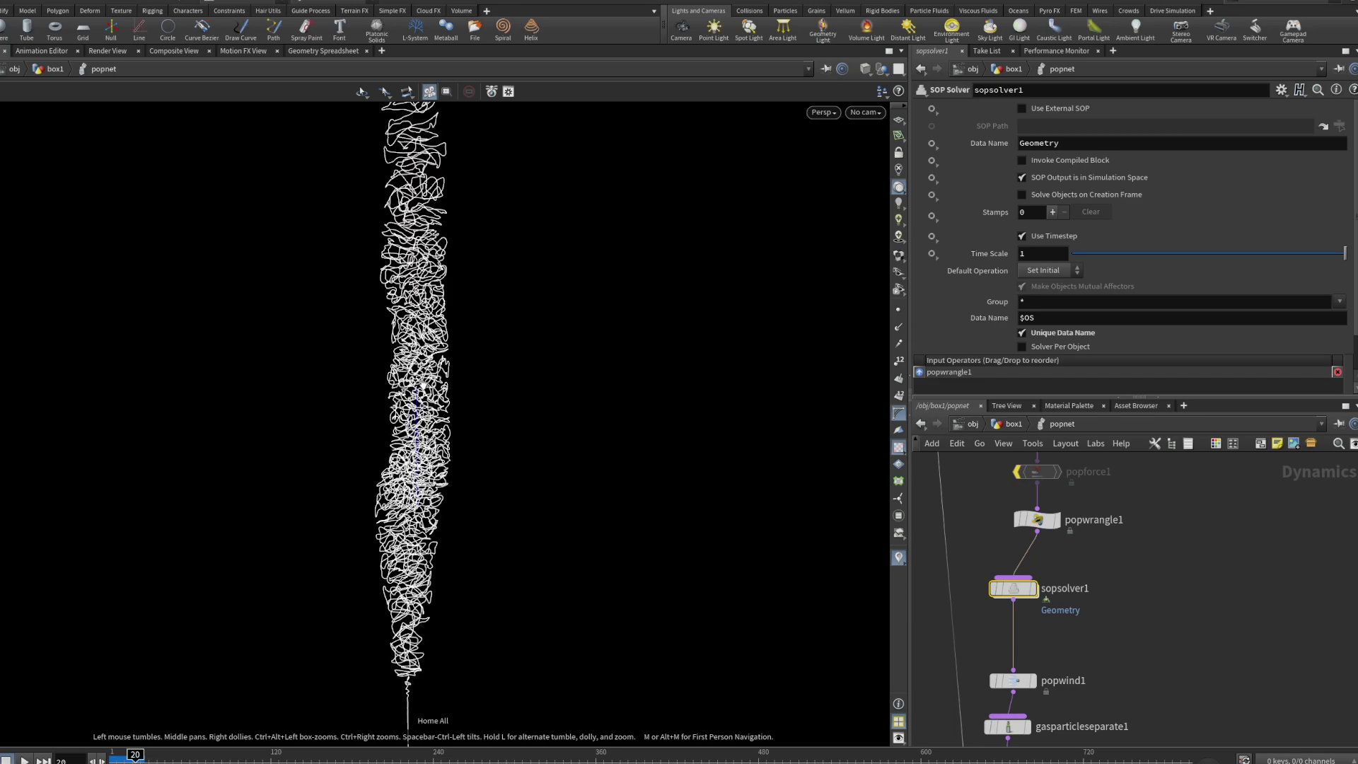
scroll(441, 368, "up", 6)
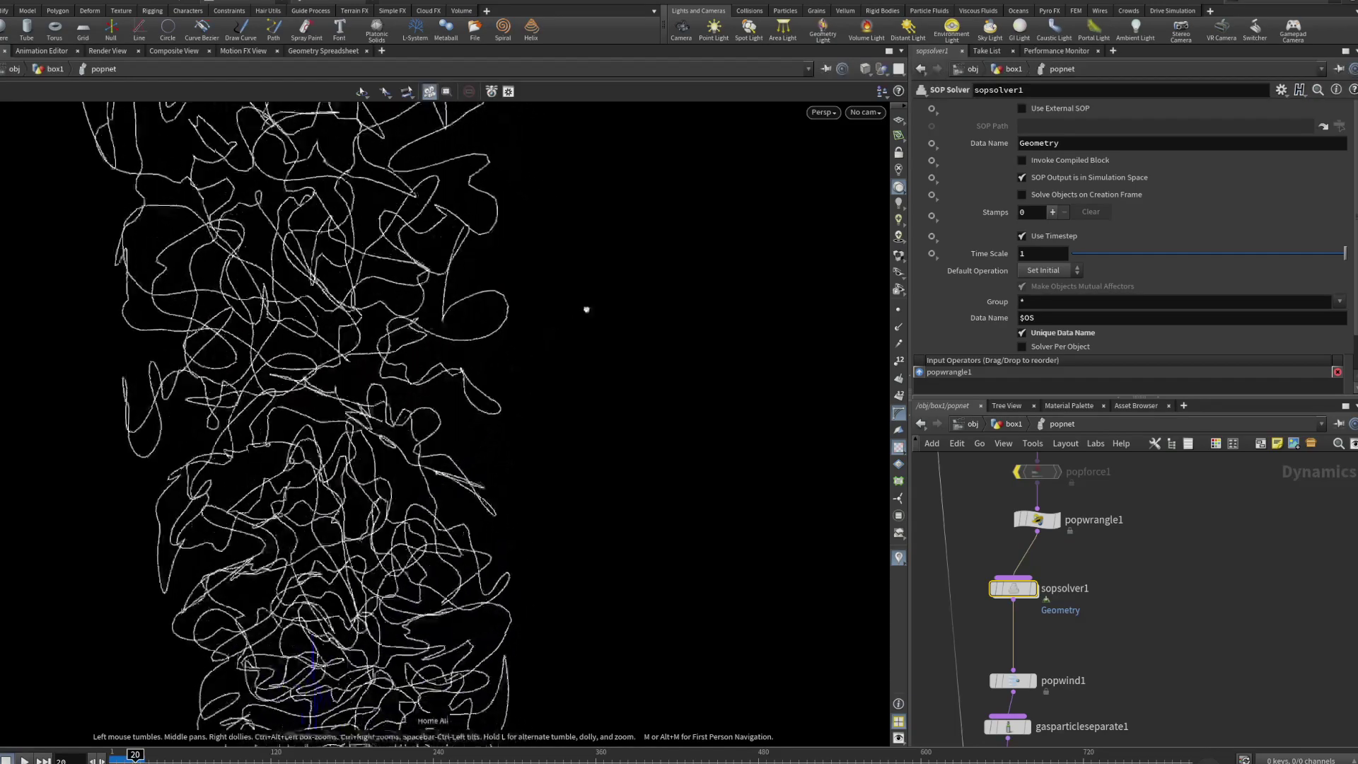
left_click_drag(733, 275, 207, 273)
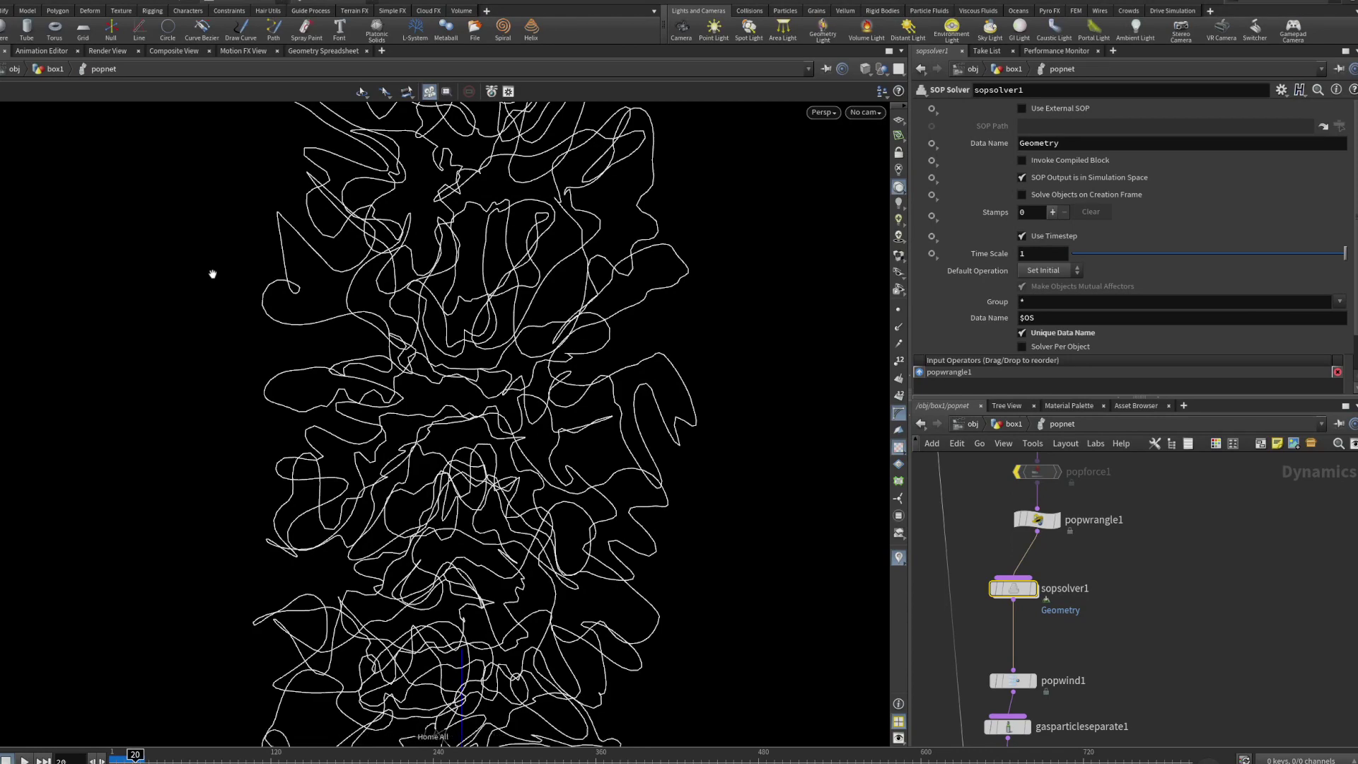
left_click_drag(595, 310, 238, 304)
left_click_drag(218, 354, 247, 374)
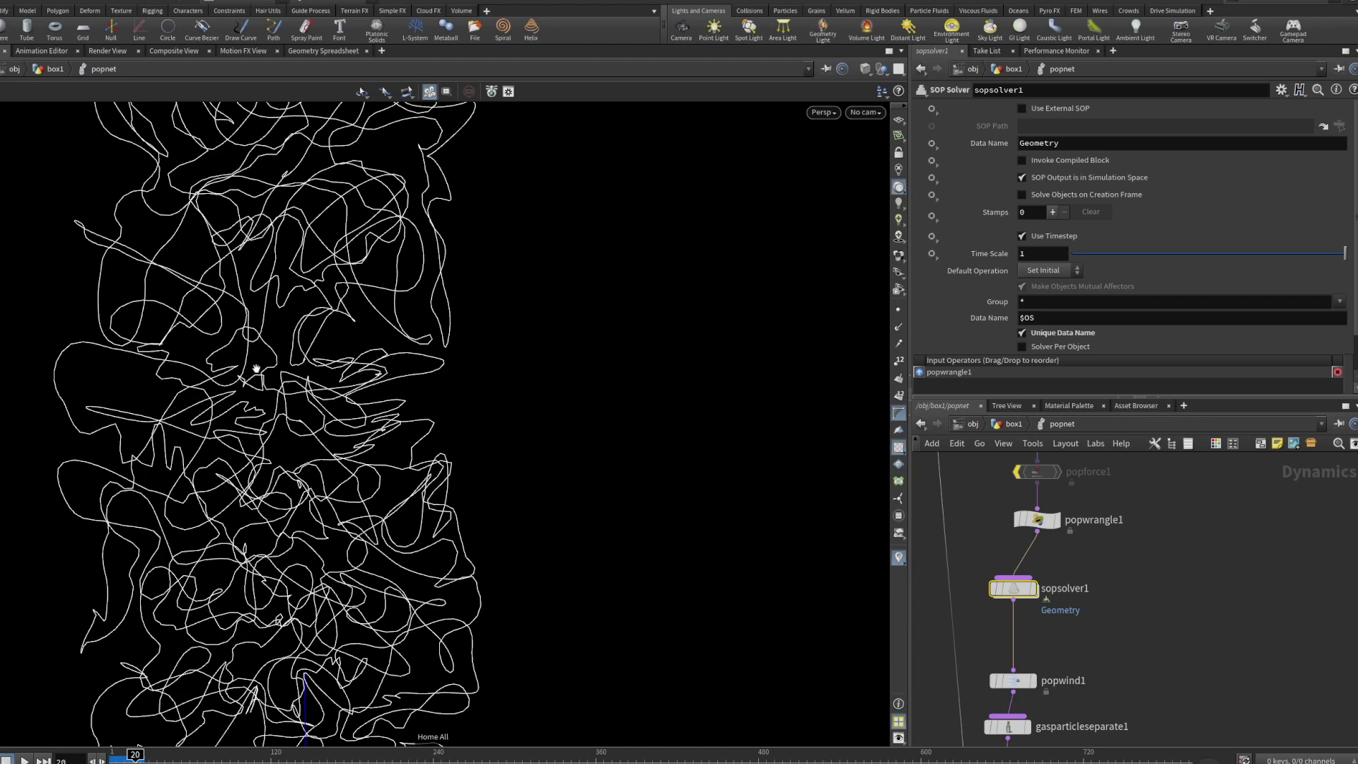
left_click(1012, 423)
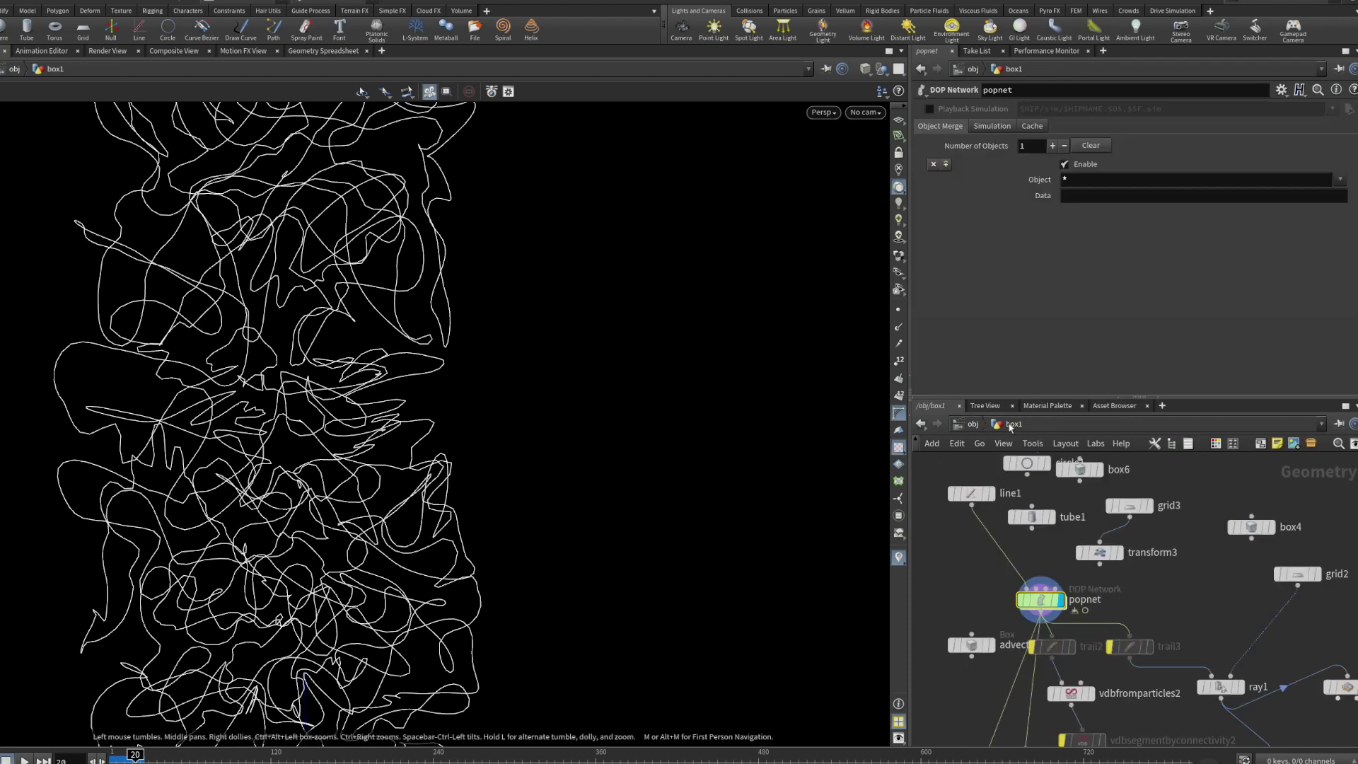
Wire the circle node into popnet's first input, rewind to frame 1 and play the simulation to frame 14.
left_click_drag(1027, 474, 1026, 588)
left_click(115, 758)
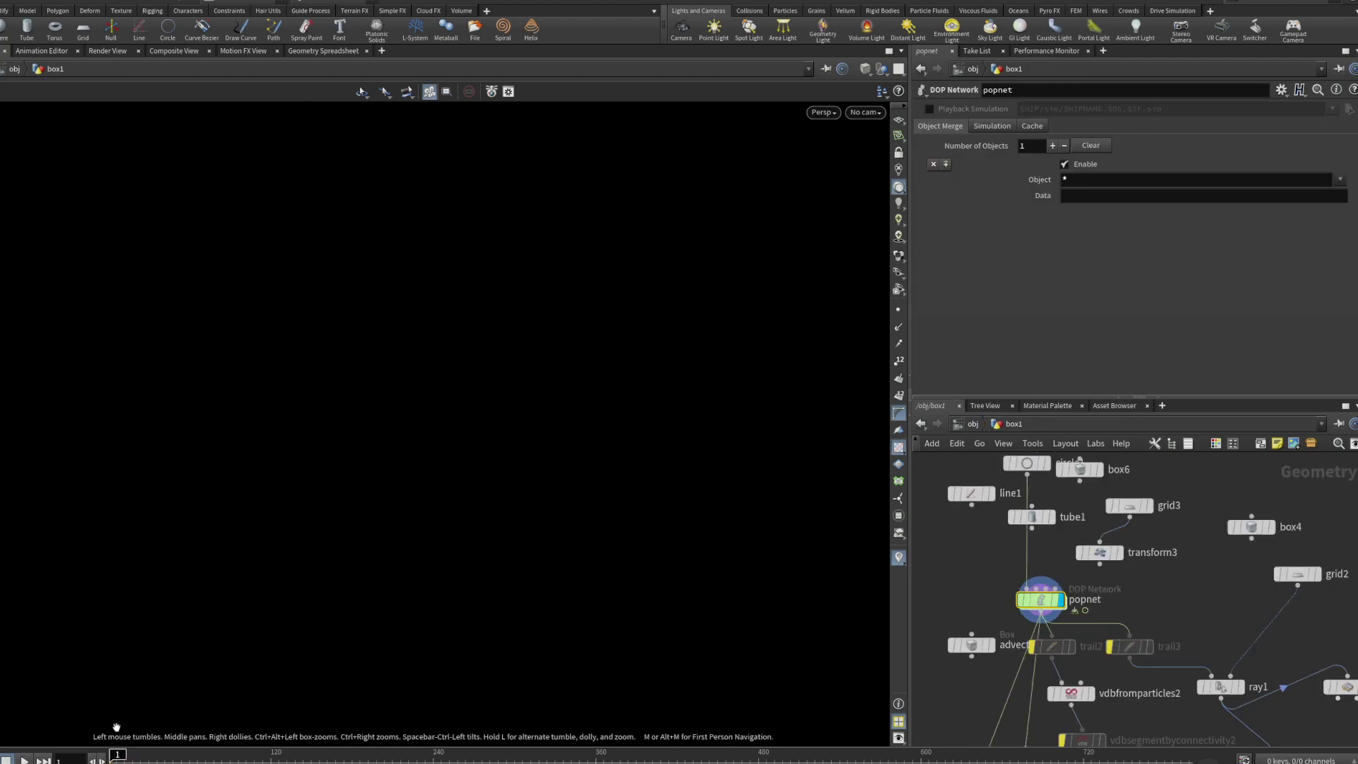
key("h")
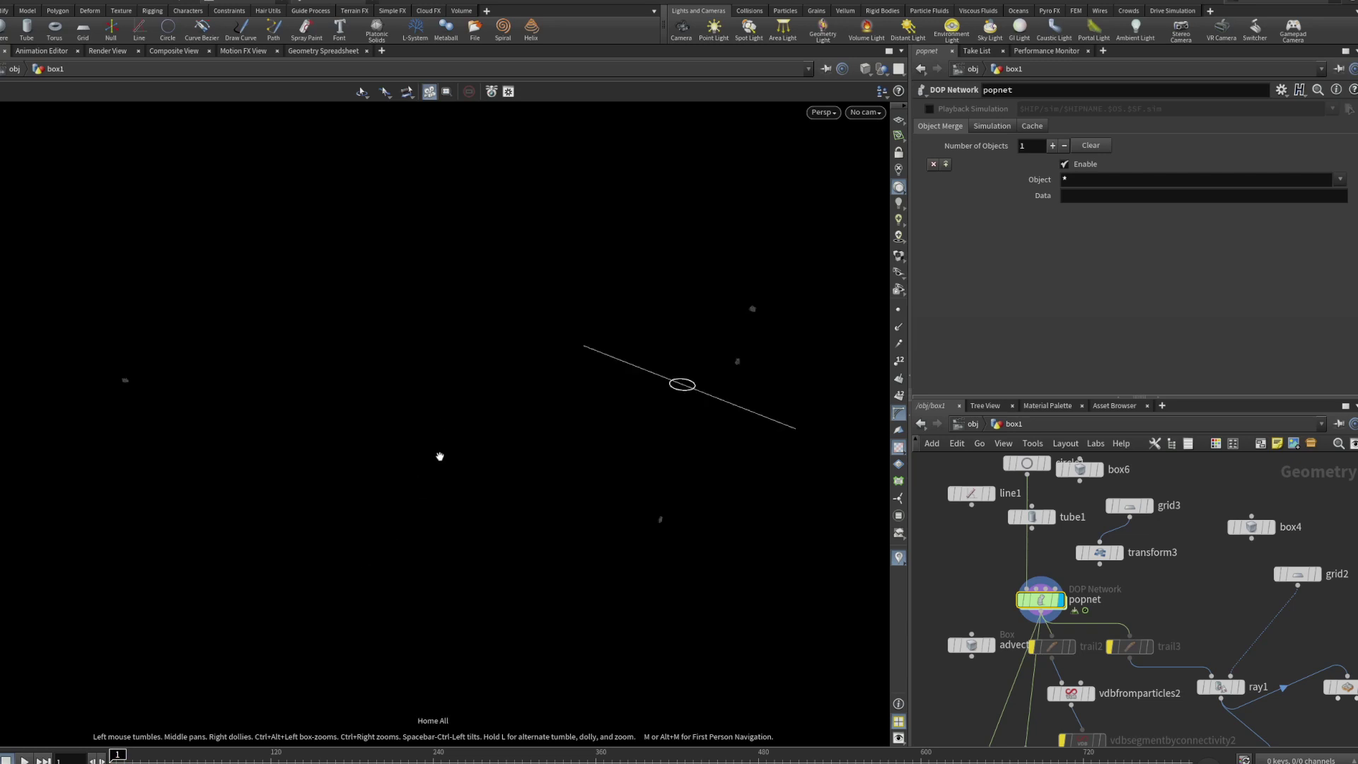
scroll(740, 376, "up", 10)
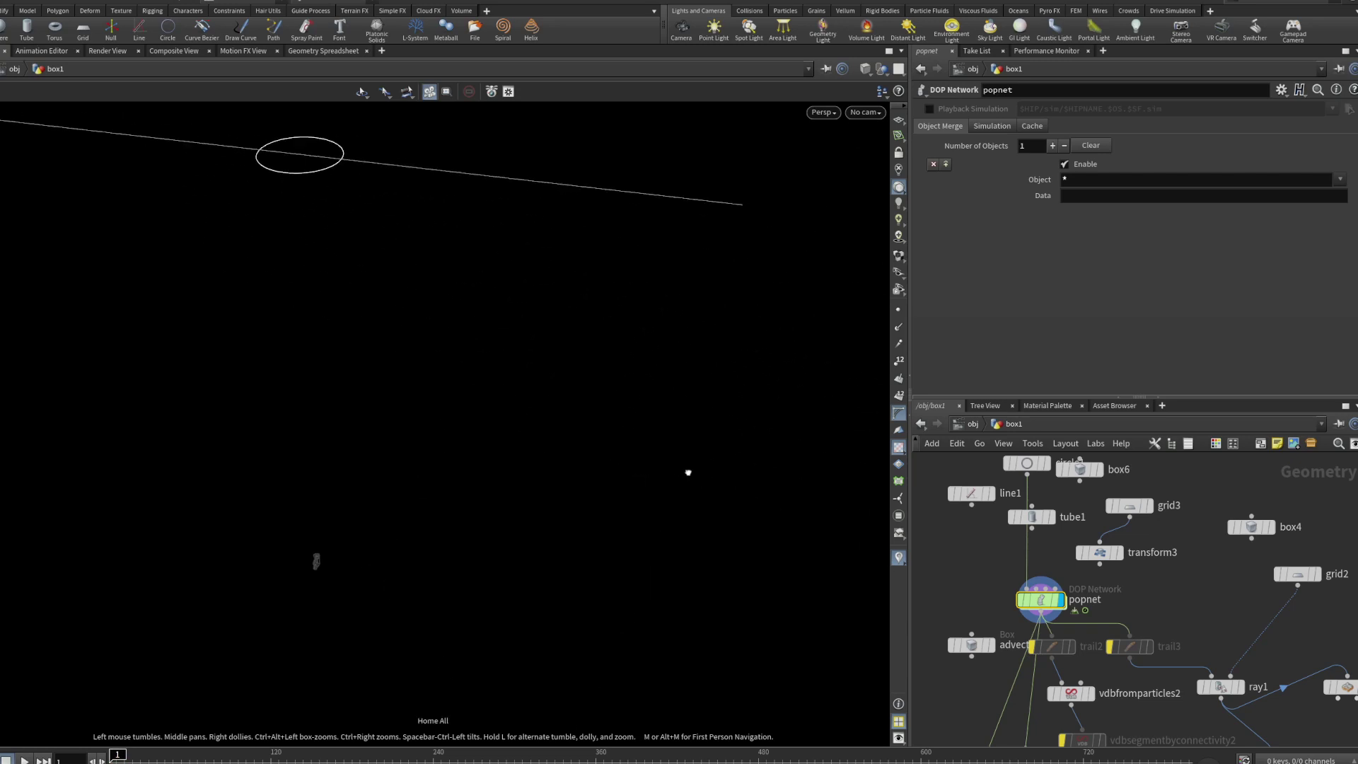
middle_click_drag(449, 343, 538, 500)
left_click(24, 760)
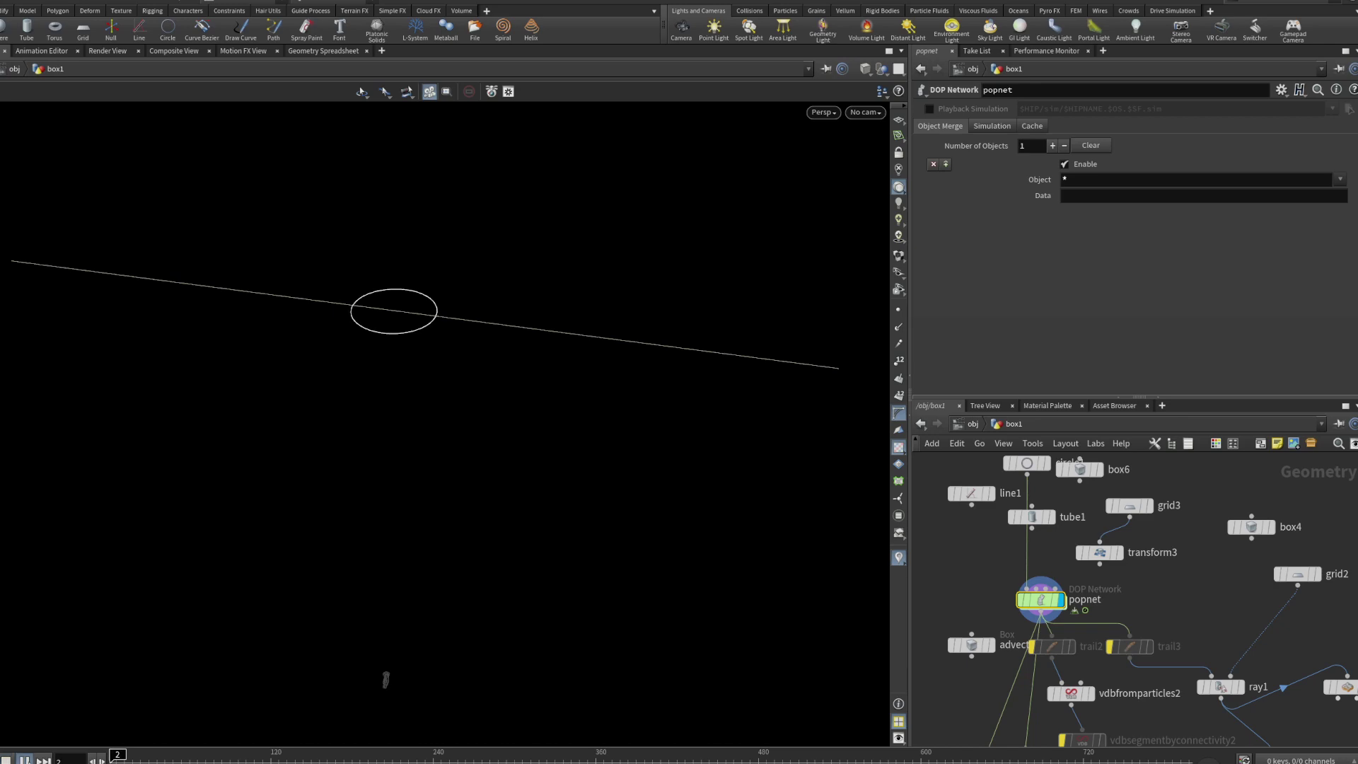
left_click(24, 760)
Inspect the ring-shaped line growth at frame 14 up close and from several angles.
scroll(371, 301, "up", 10)
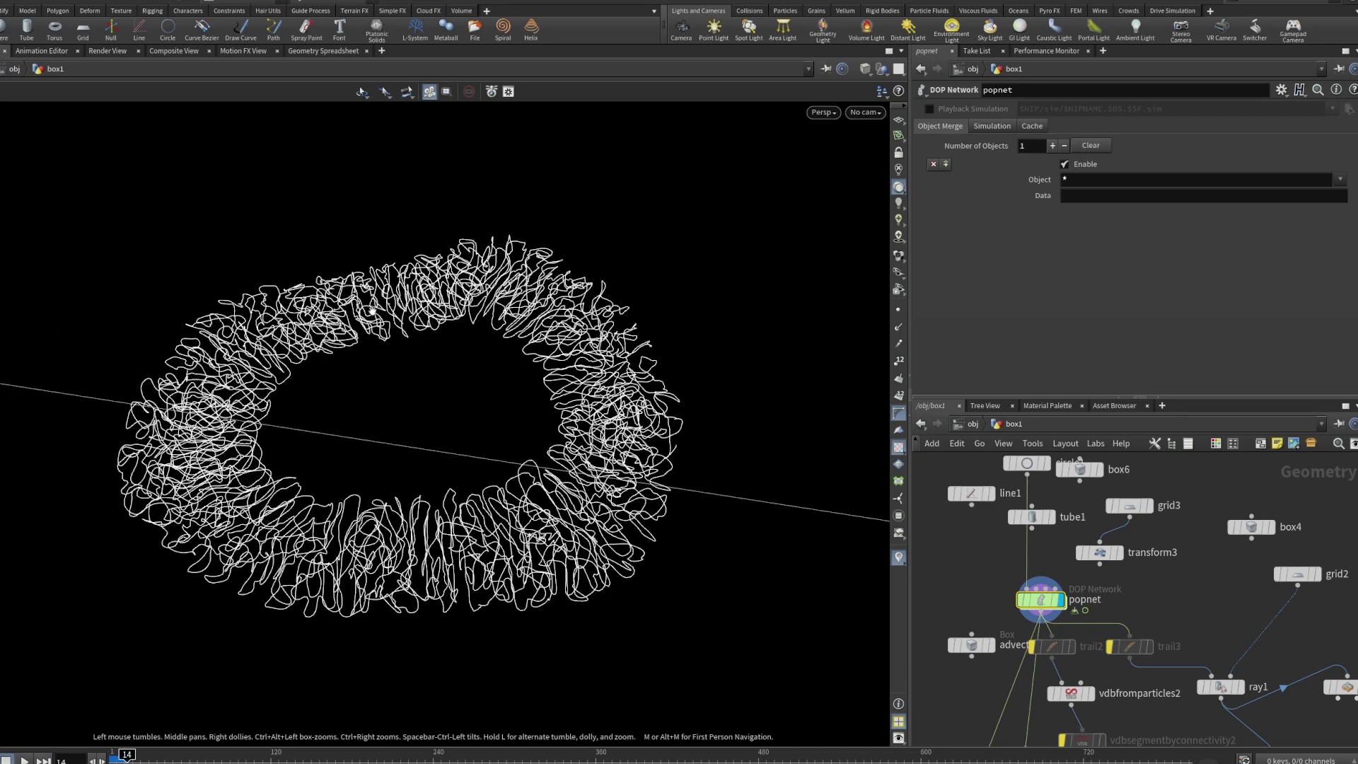
left_click_drag(372, 310, 375, 365)
left_click_drag(377, 265, 422, 403)
key("h")
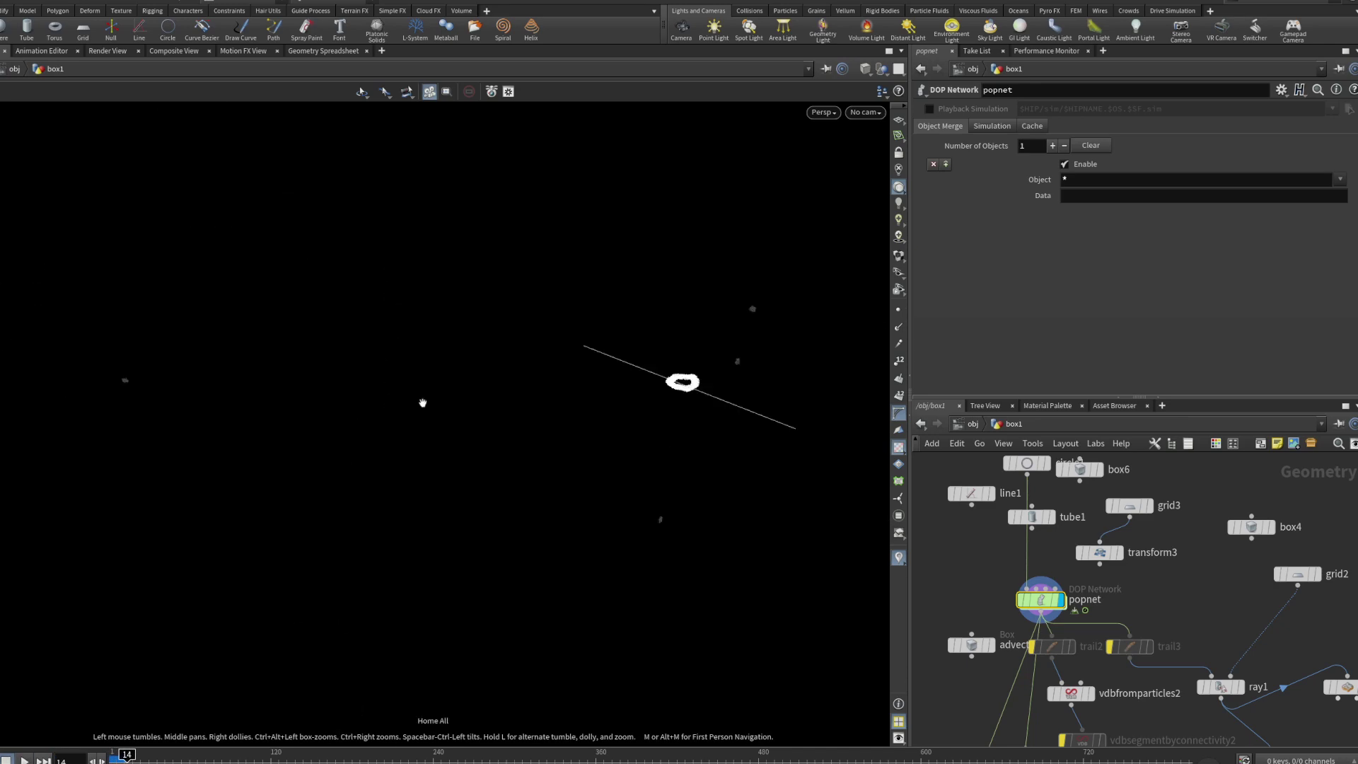
left_click_drag(570, 354, 620, 443)
scroll(620, 443, "up", 4)
right_click_drag(620, 443, 555, 445)
middle_click_drag(544, 461, 601, 420)
left_click_drag(601, 419, 397, 524)
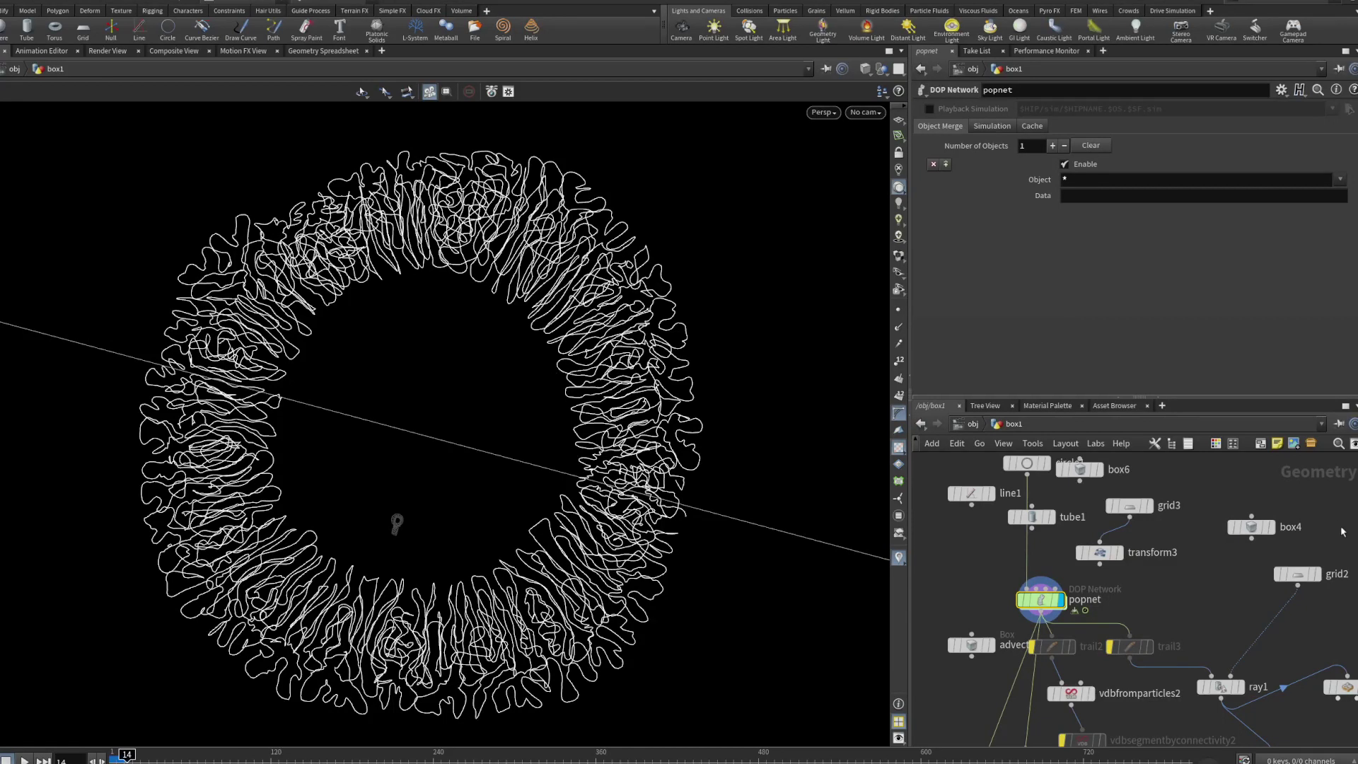
Go inside the popnet network and examine the settings of popwind1 and gasparticleseparate1.
double_click(1045, 601)
middle_click_drag(1131, 635, 1113, 668)
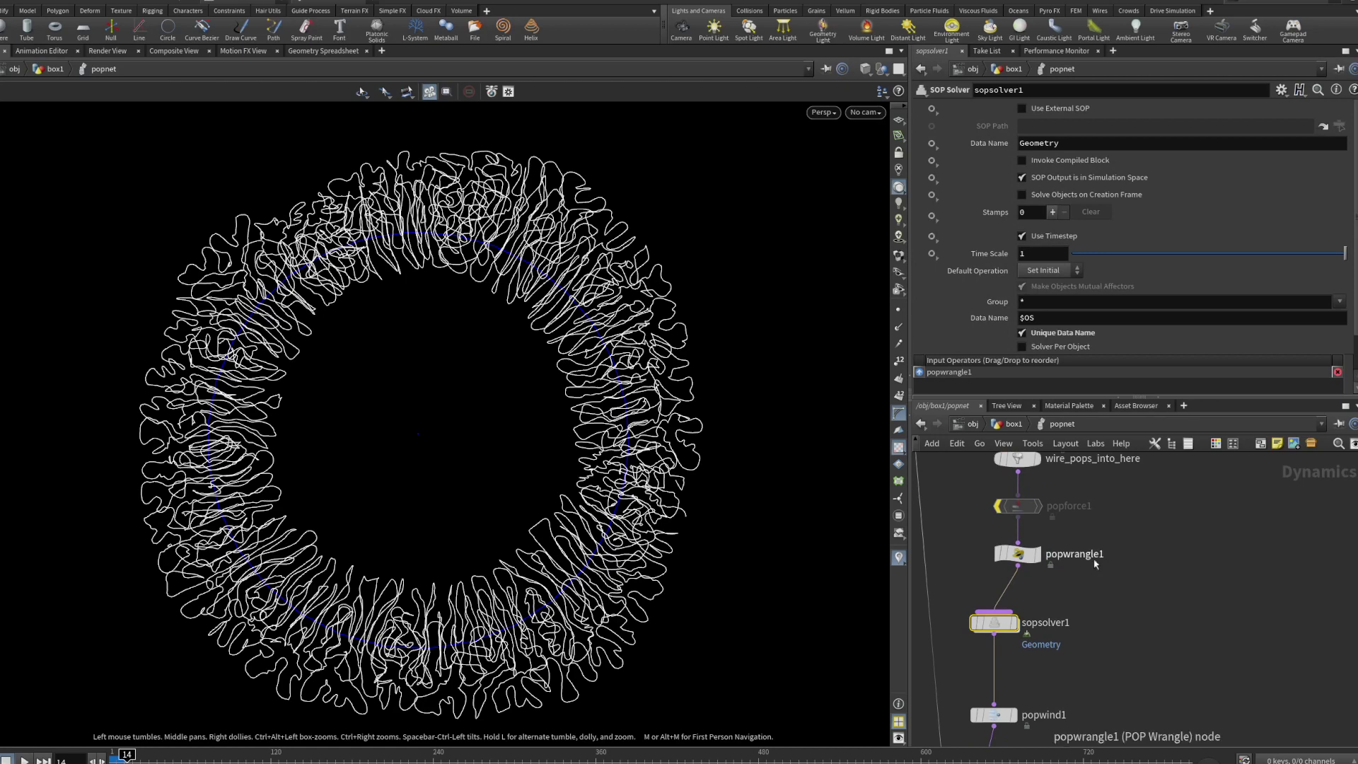
left_click(1021, 505)
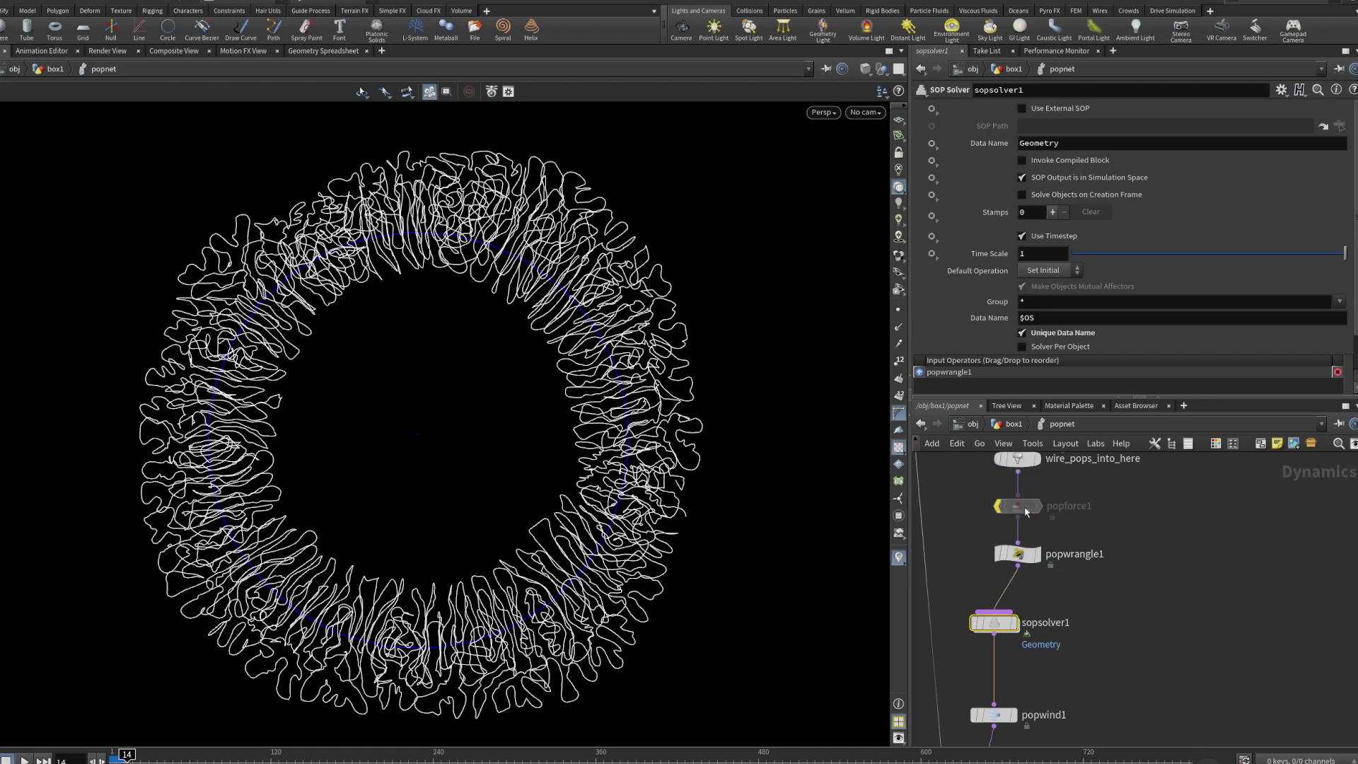
left_click(994, 716)
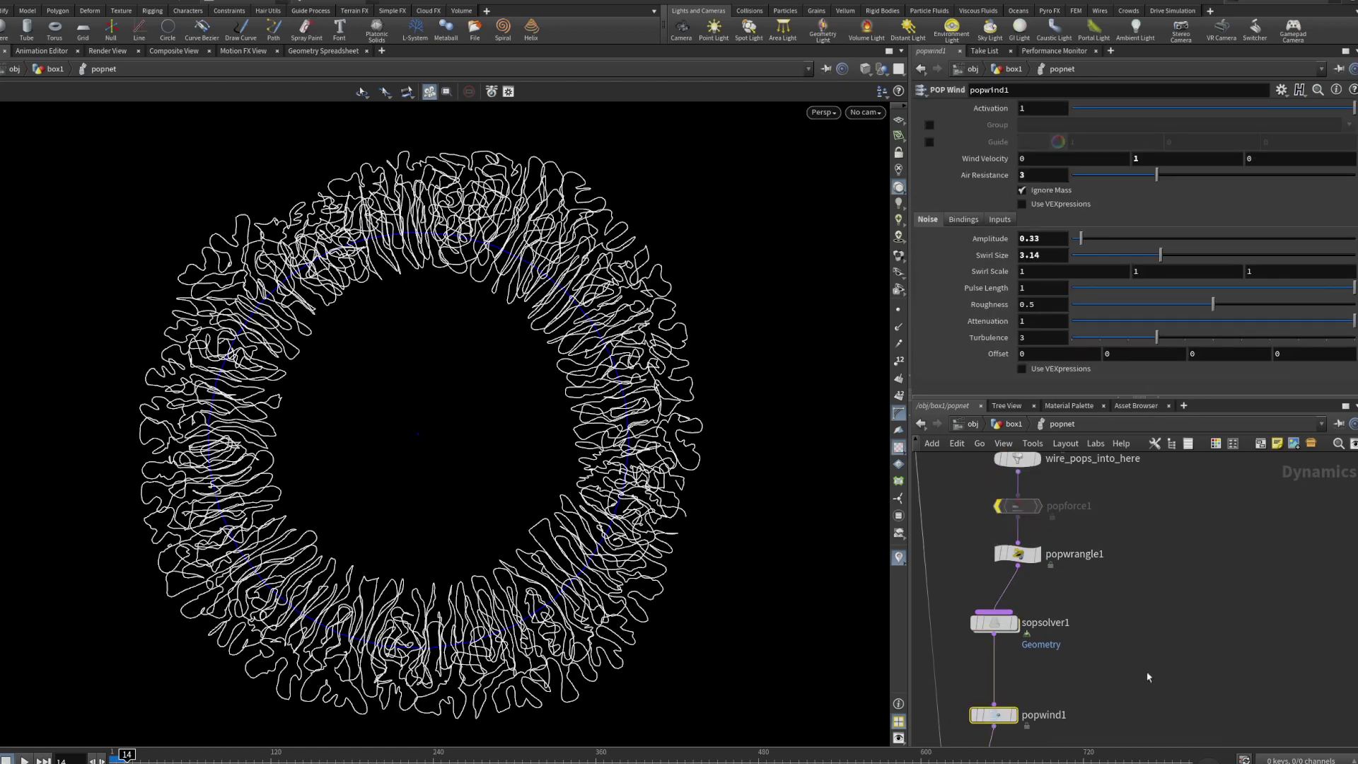
middle_click_drag(1102, 663, 1114, 546)
left_click(1000, 643)
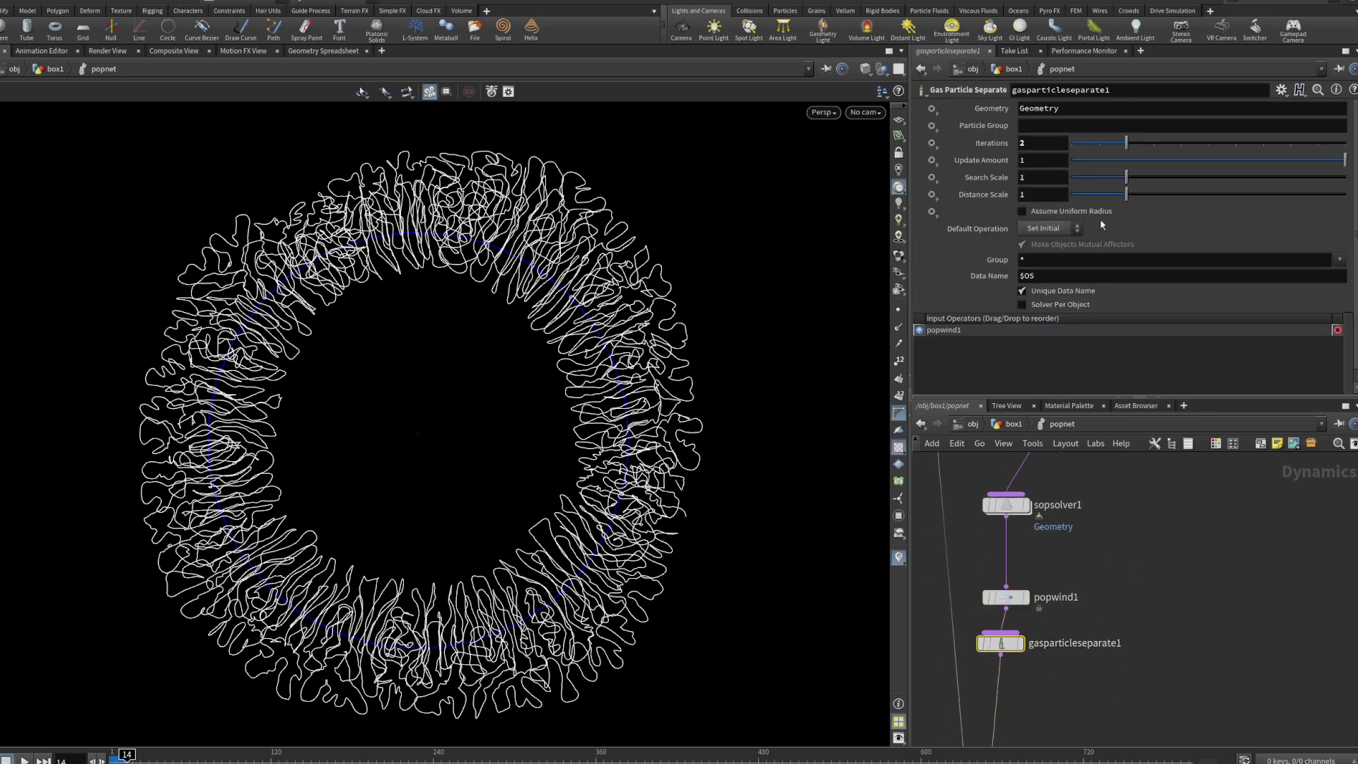
Set gasparticleseparate1's Search Scale to 0.12 and Distance Scale to 0.16, and replay the simulation to frame 25.
left_click(1078, 177)
left_click(1080, 195)
left_click(113, 755)
key("Up")
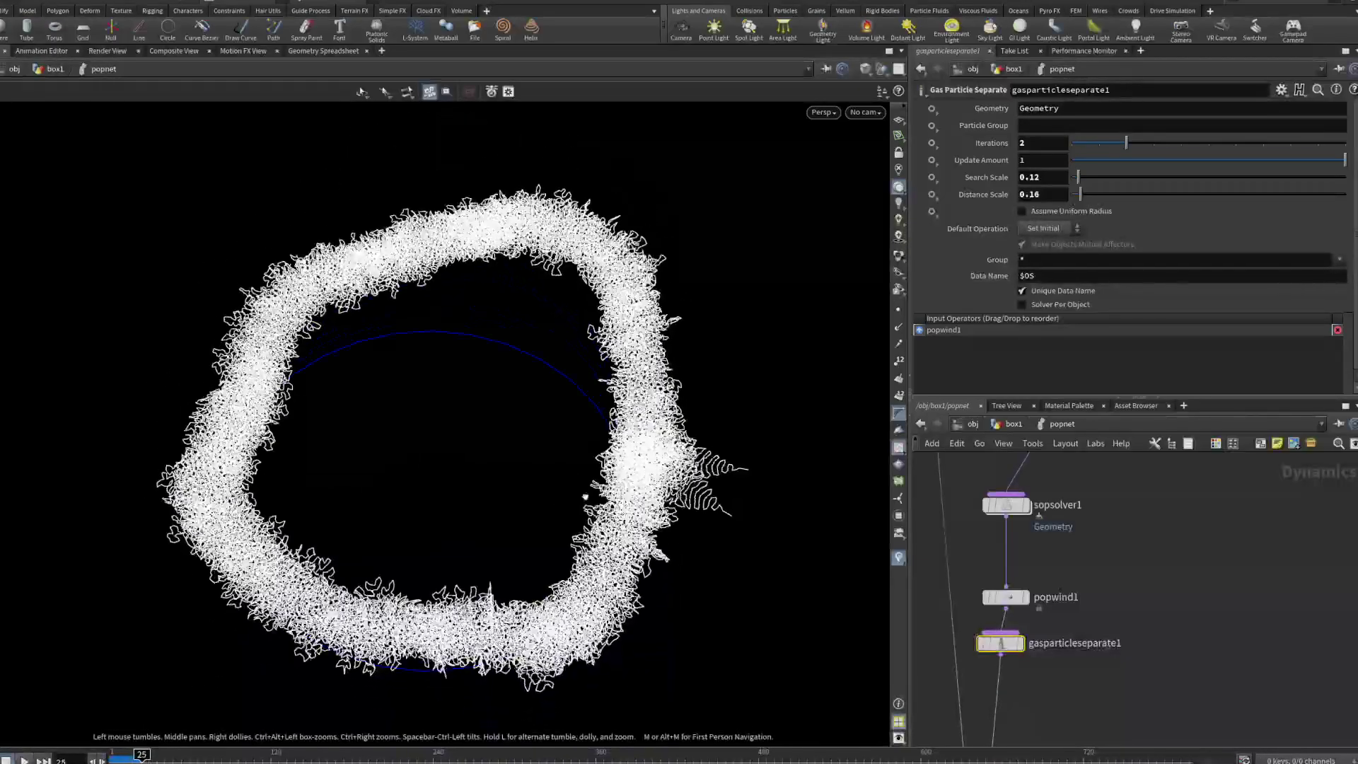
Set gasparticleseparate1's Distance Scale to 2.89 and Search Scale to 3.33, and replay the simulation from frame 1 to frame 21.
left_click(1230, 194)
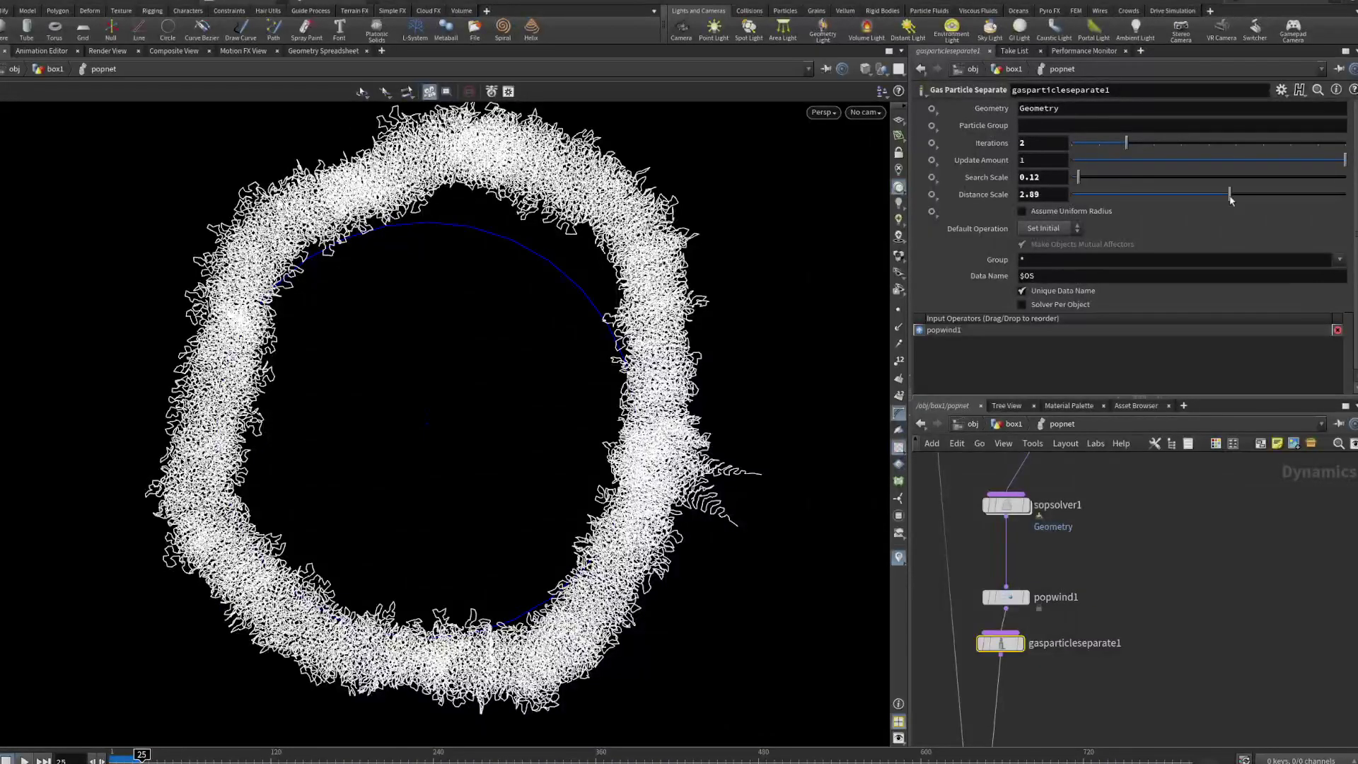
left_click(1253, 177)
key("ctrl+Up")
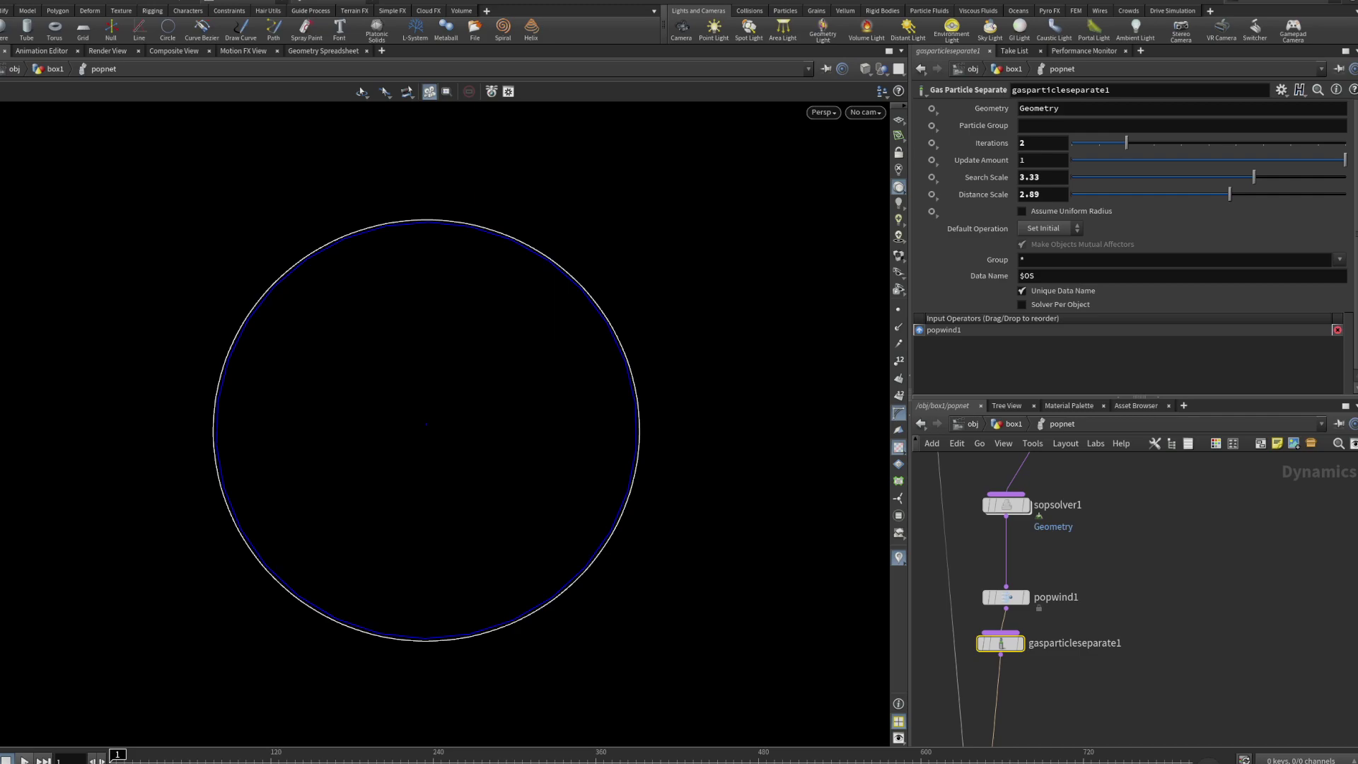
left_click(25, 760)
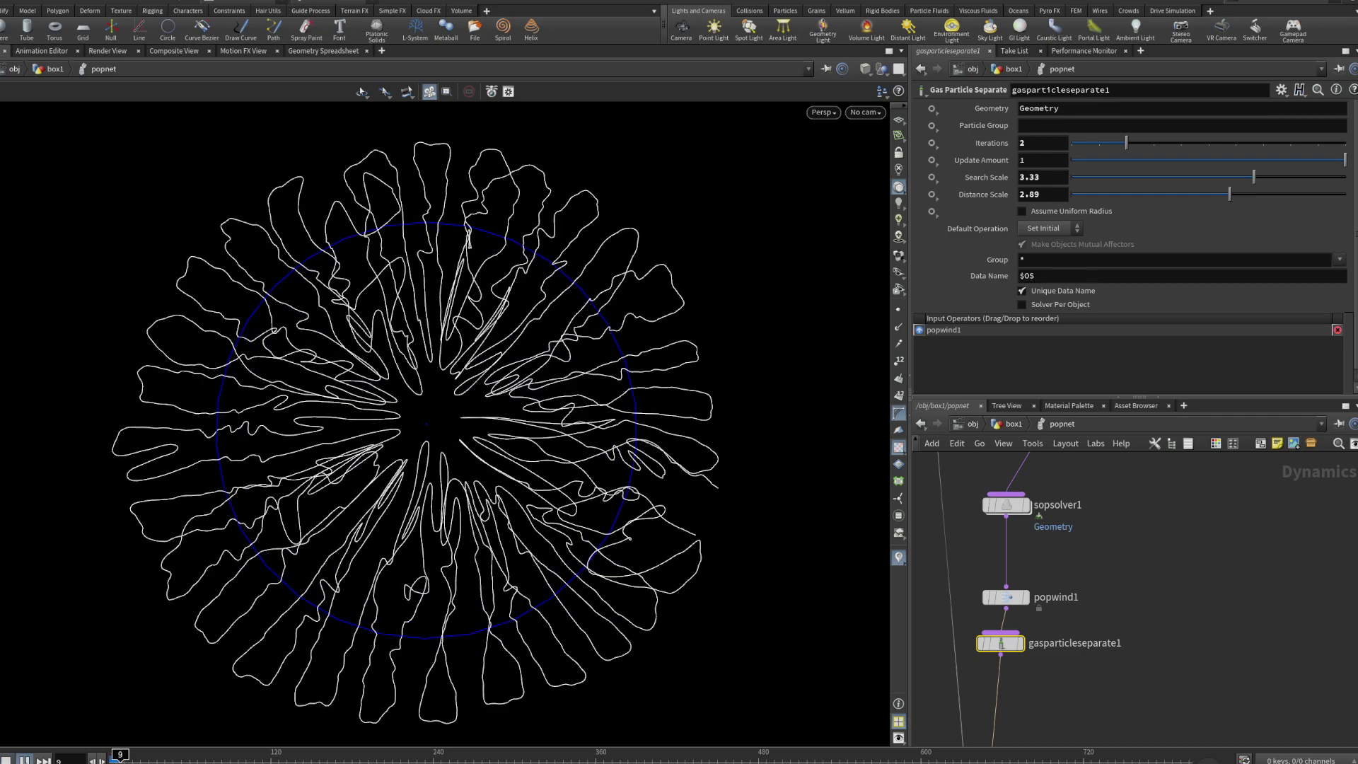
mouse_move(253, 645)
left_mouse_down()
mouse_move(316, 324)
mouse_move(188, 507)
mouse_move(198, 429)
mouse_move(358, 342)
mouse_move(357, 388)
mouse_move(245, 649)
left_mouse_up()
left_click(25, 760)
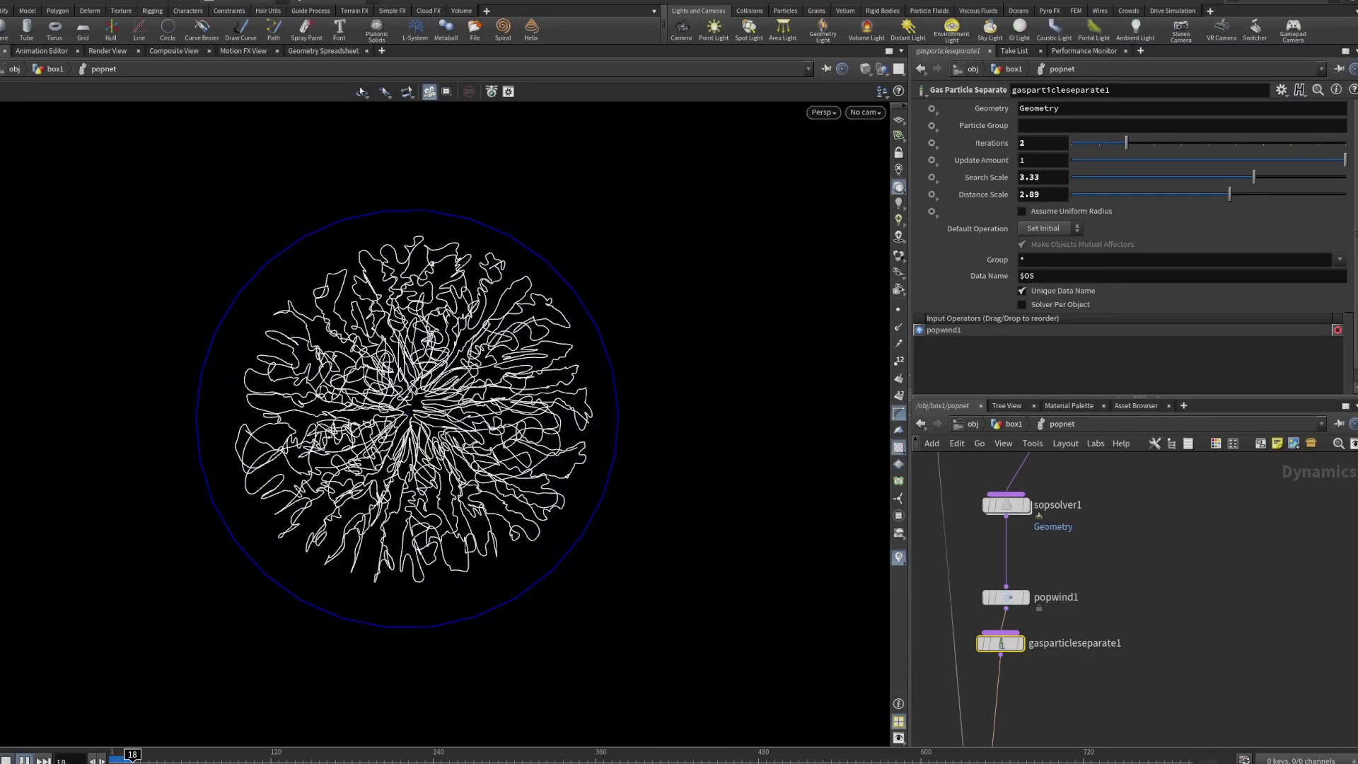
key("Up")
Inspect the grown form at frame 21 from other angles and return to the box1 network through the object level.
mouse_move(424, 458)
right_mouse_down()
mouse_move(413, 400)
mouse_move(433, 459)
mouse_move(445, 442)
right_mouse_up()
left_click_drag(445, 442, 460, 385)
right_click_drag(460, 386, 472, 427)
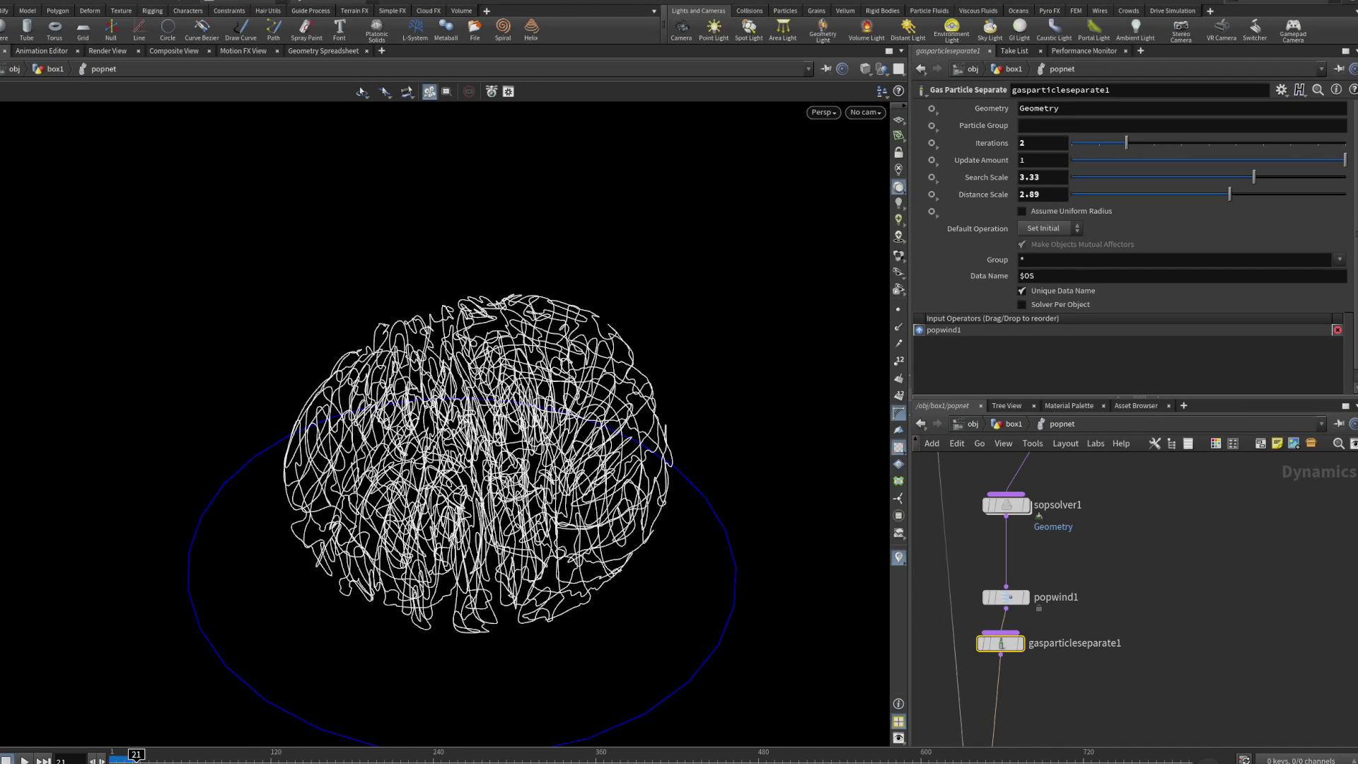
left_click(973, 423)
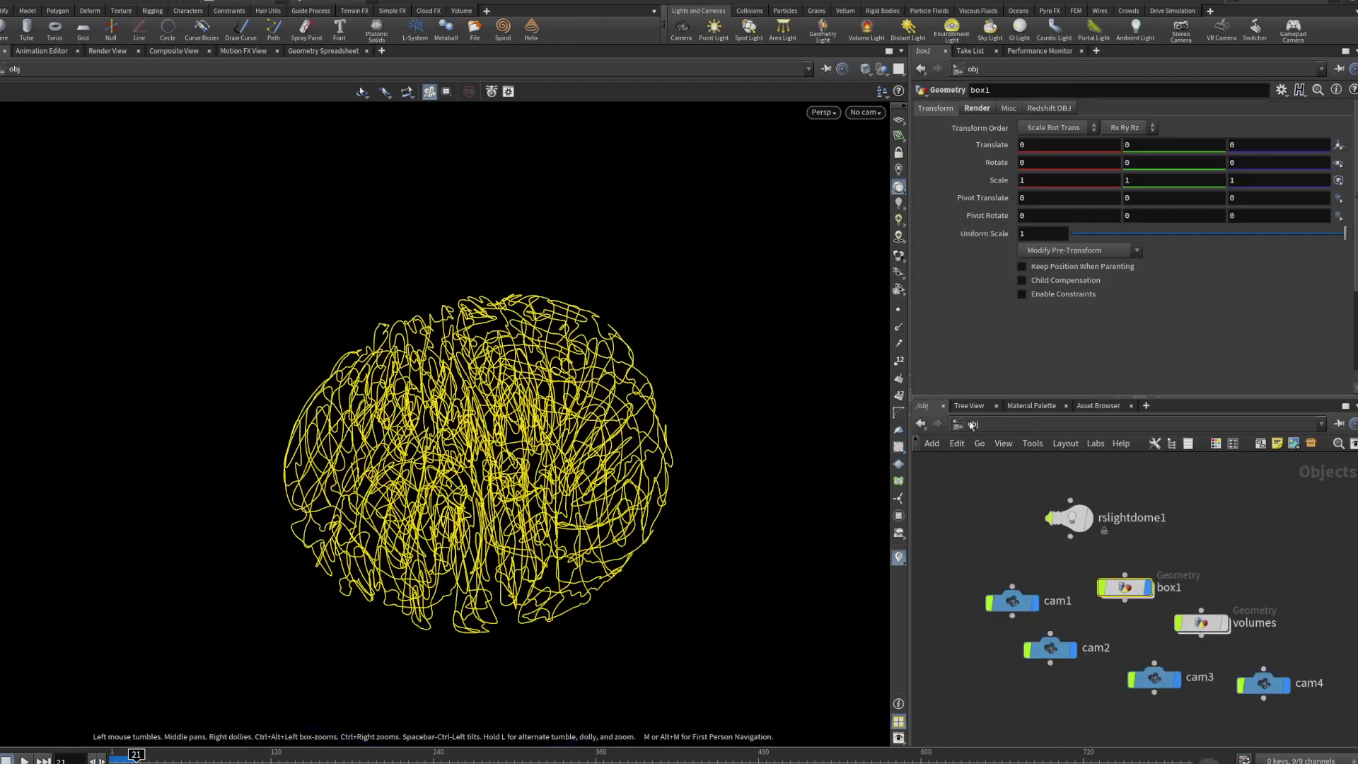
double_click(1126, 587)
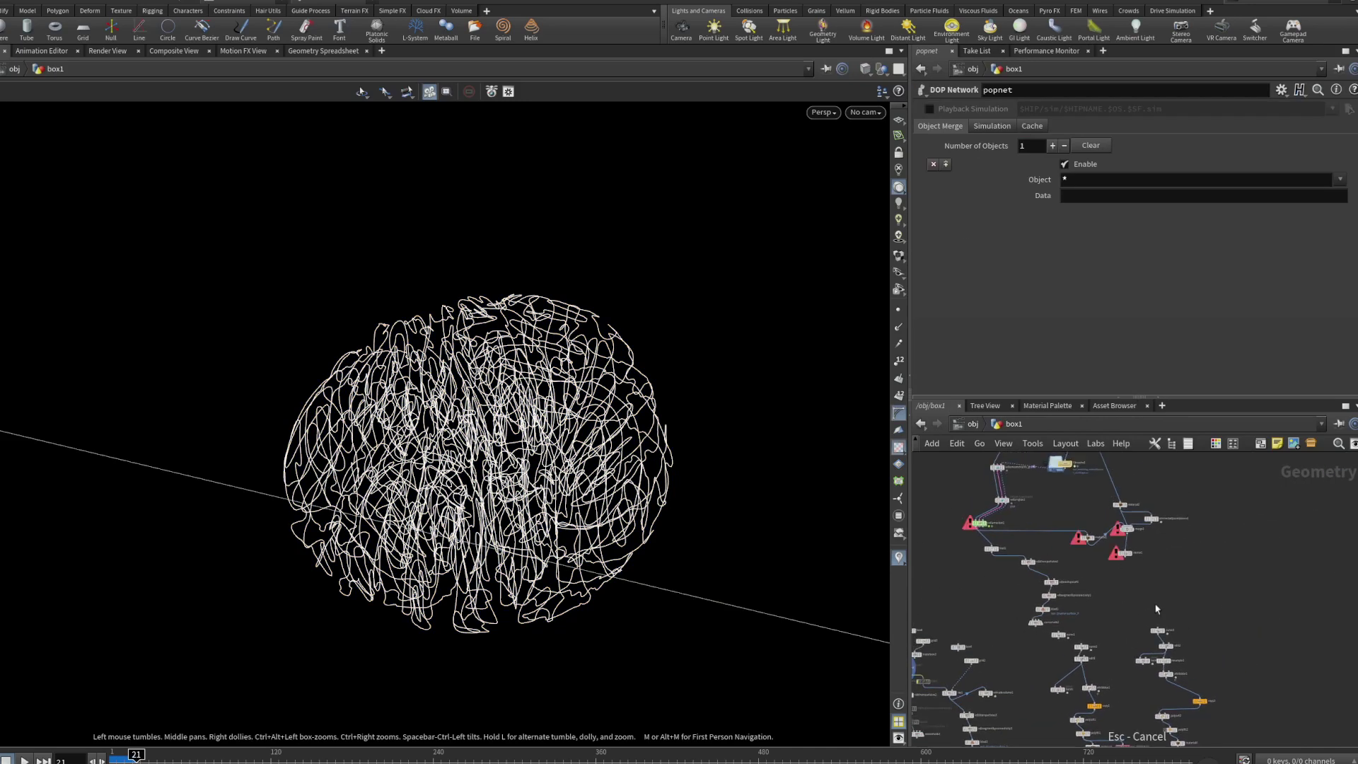
Look through the box1 network for the other growth setups, including solver1, popnet1 and popnet2.
scroll(1142, 658, "up", 5)
middle_click_drag(1095, 539, 1097, 655)
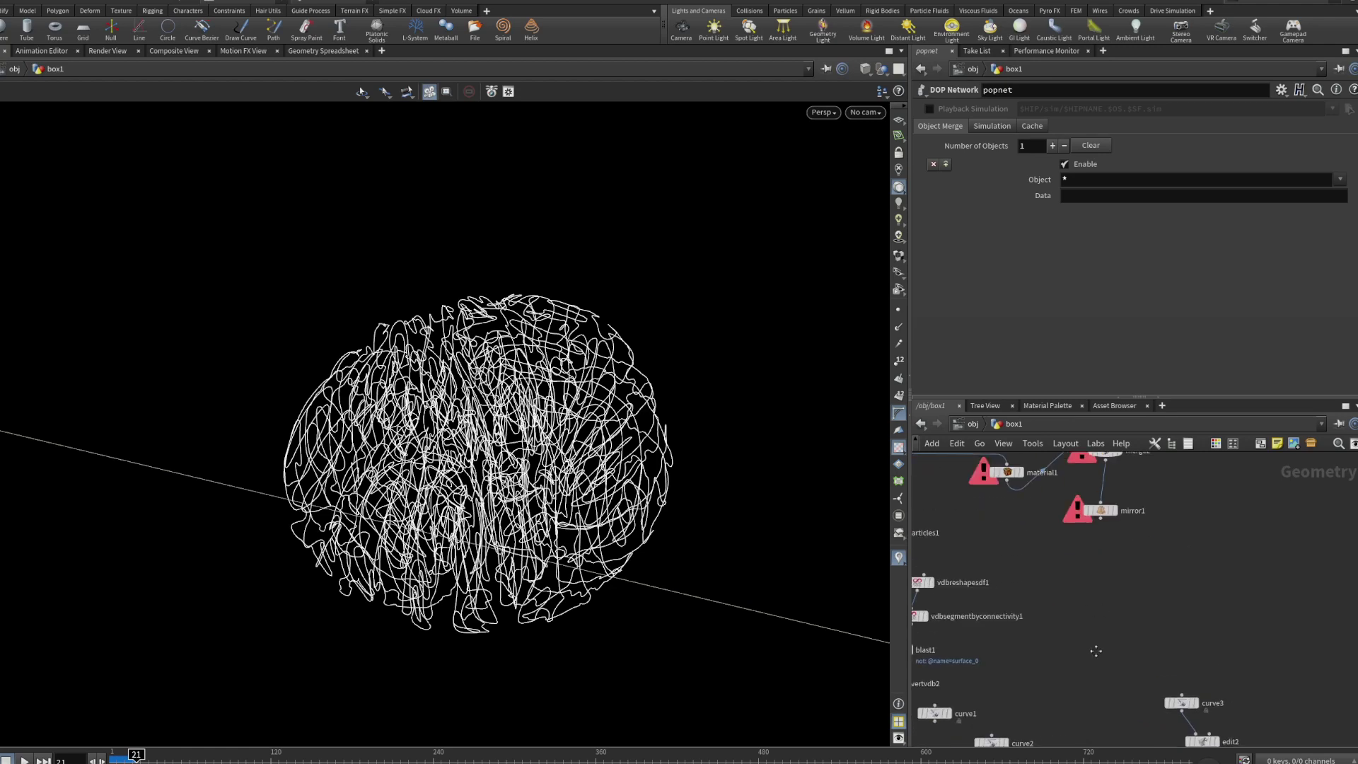
scroll(1097, 657, "down", 4)
middle_click_drag(1186, 466, 1243, 554)
scroll(1099, 614, "up", 4)
scroll(1048, 586, "down", 5)
scroll(1242, 555, "down", 2)
scroll(1075, 660, "up", 6)
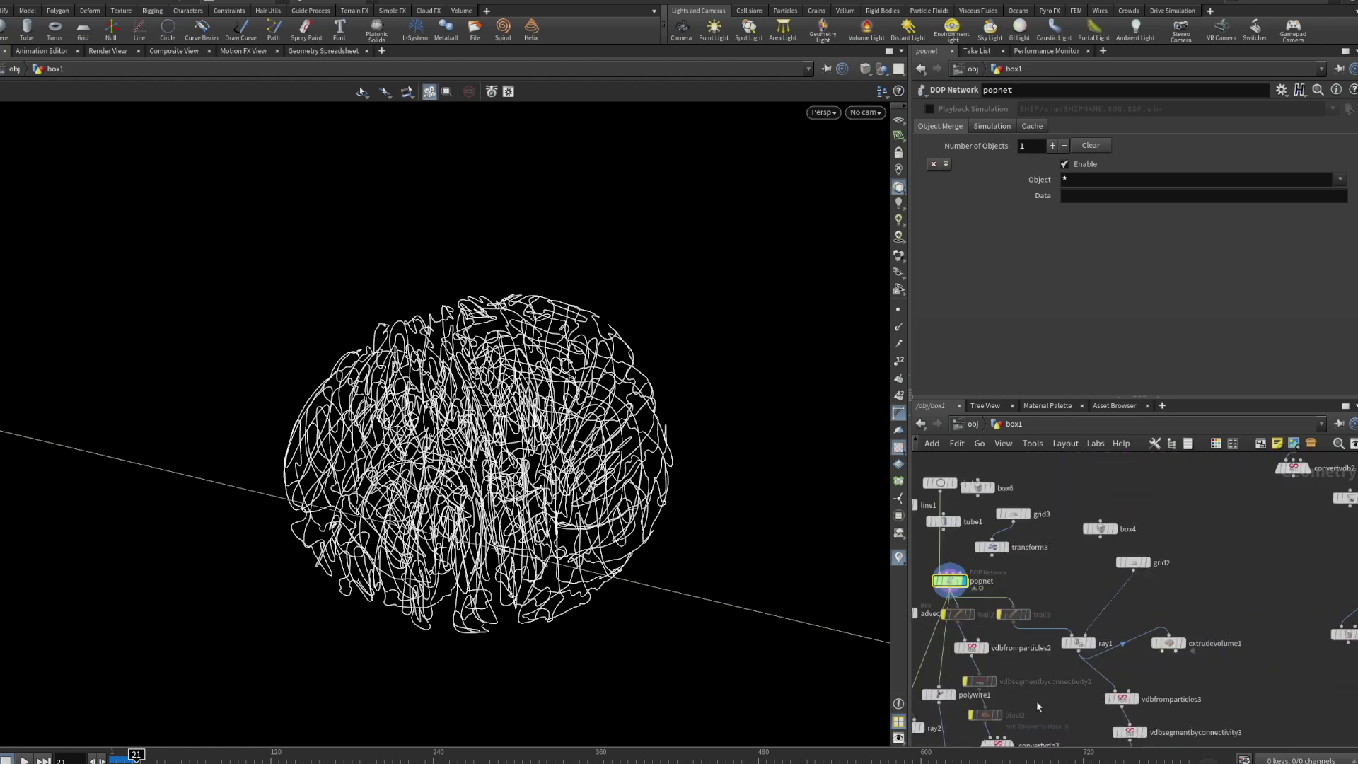
middle_click_drag(1050, 702, 1357, 629)
middle_click_drag(1144, 575, 1173, 519)
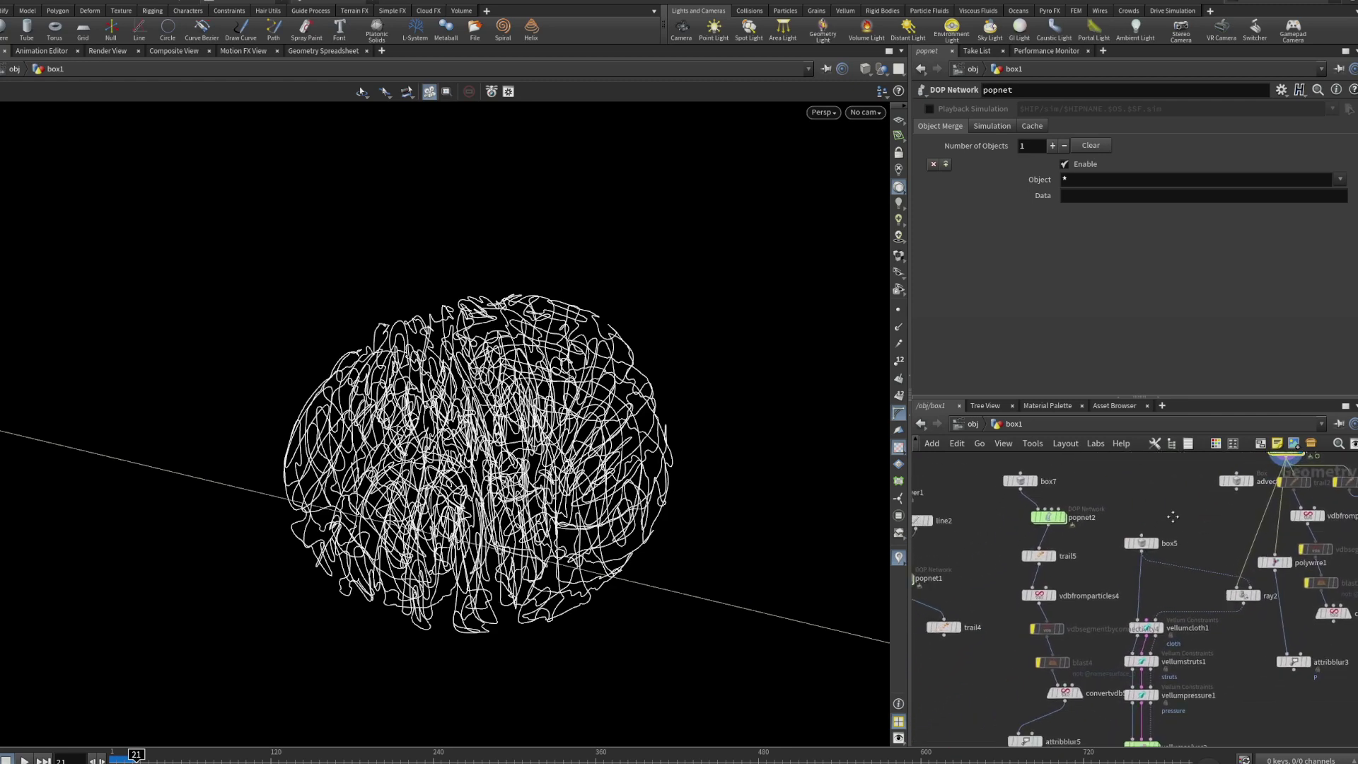
scroll(1061, 566, "down", 3)
middle_click_drag(1003, 635, 1083, 653)
scroll(1022, 577, "up", 5)
middle_click_drag(1105, 573, 1118, 661)
scroll(1118, 661, "down", 4)
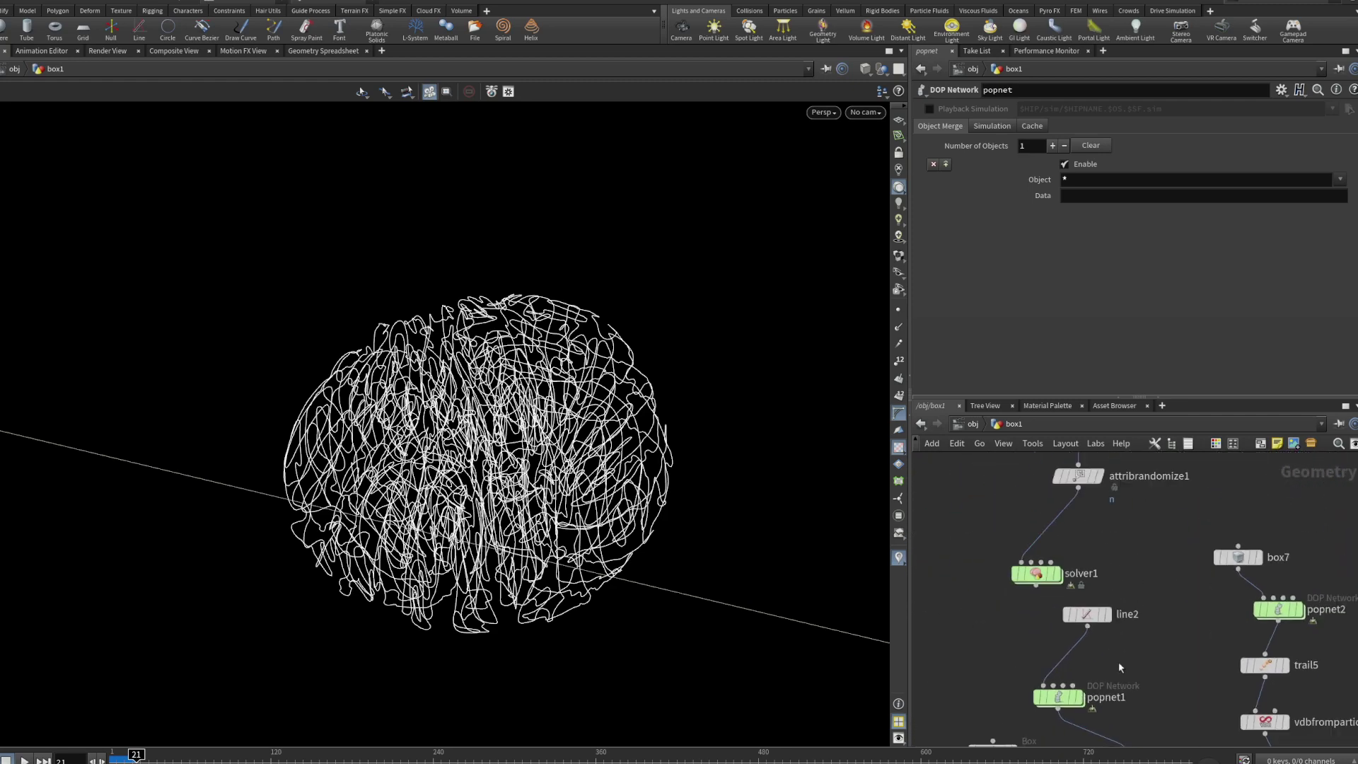
middle_click_drag(1135, 599, 1043, 609)
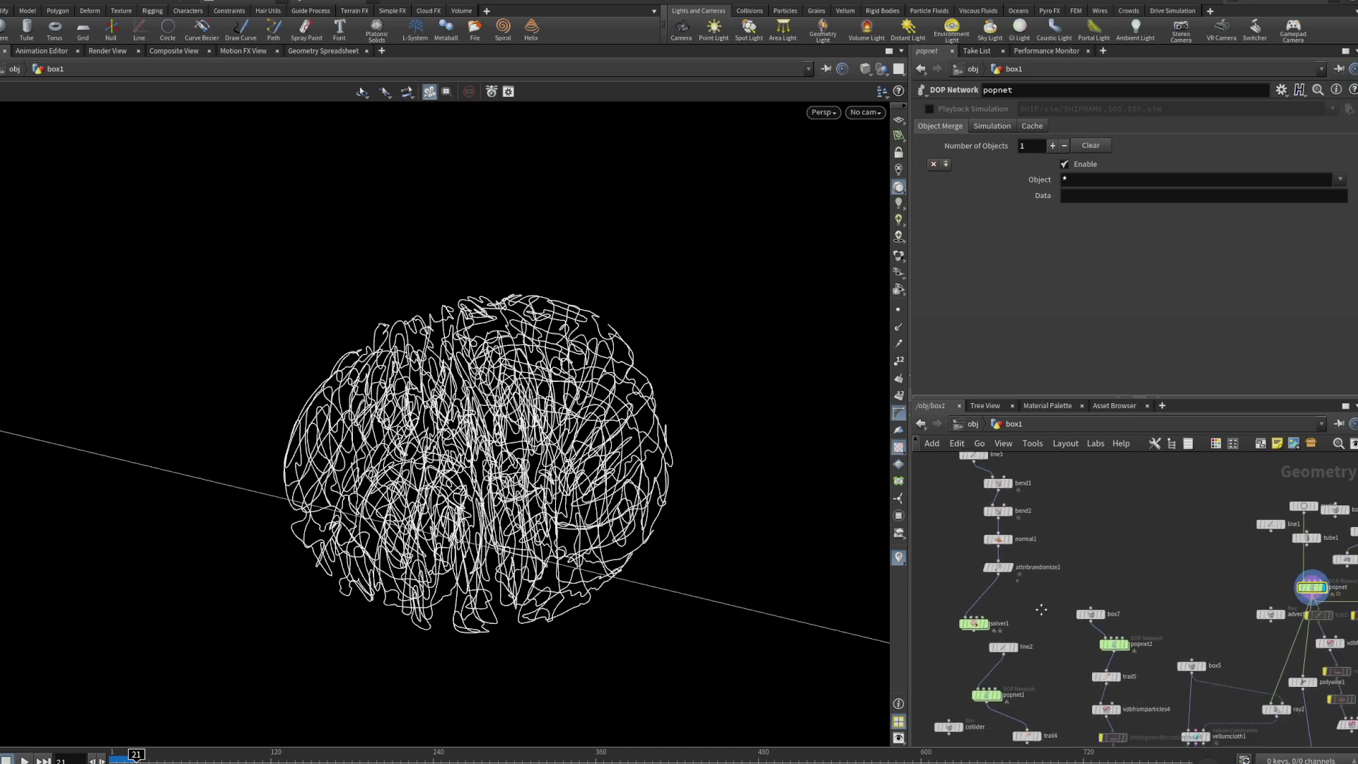
scroll(1115, 650, "up", 5)
scroll(1117, 640, "down", 4)
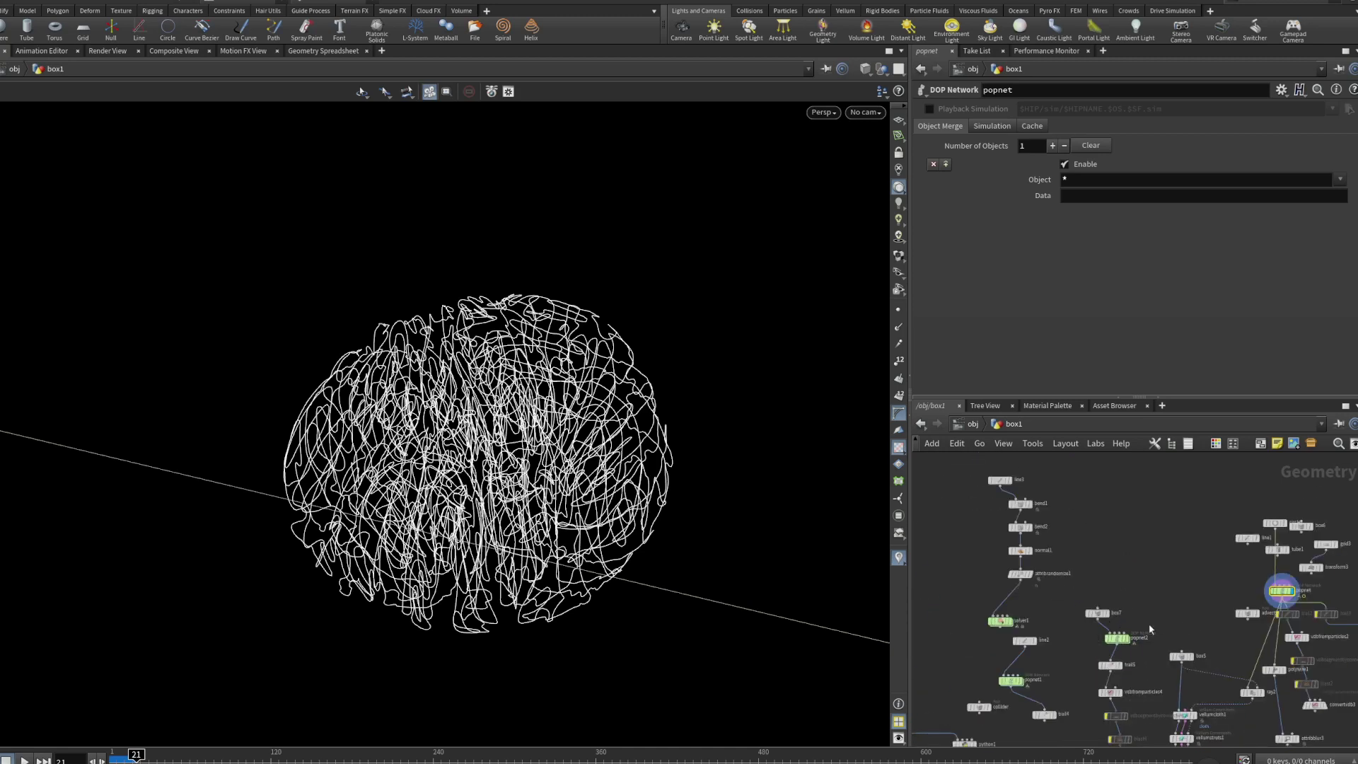
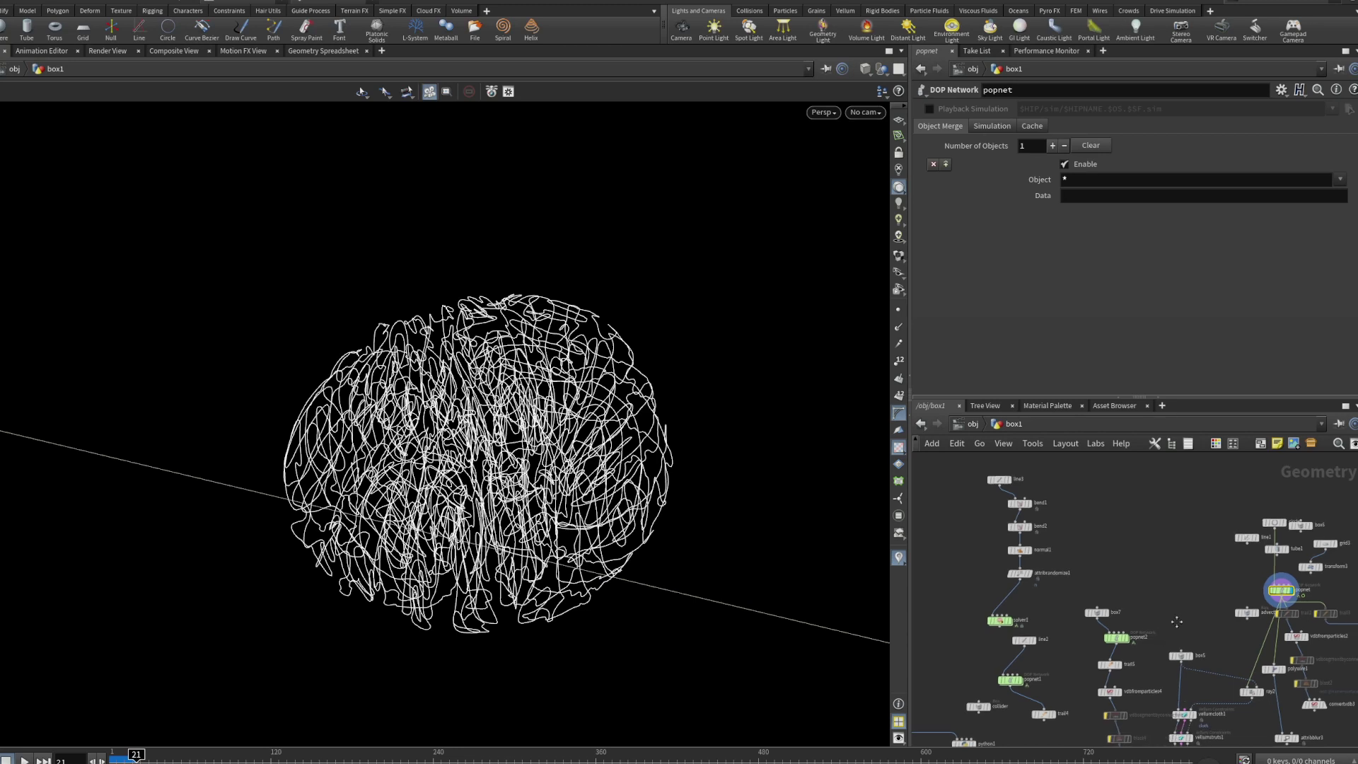
Go inside the popnet2 network and add a Static Object node beside its popsolver chain.
middle_click_drag(1150, 618, 1179, 573)
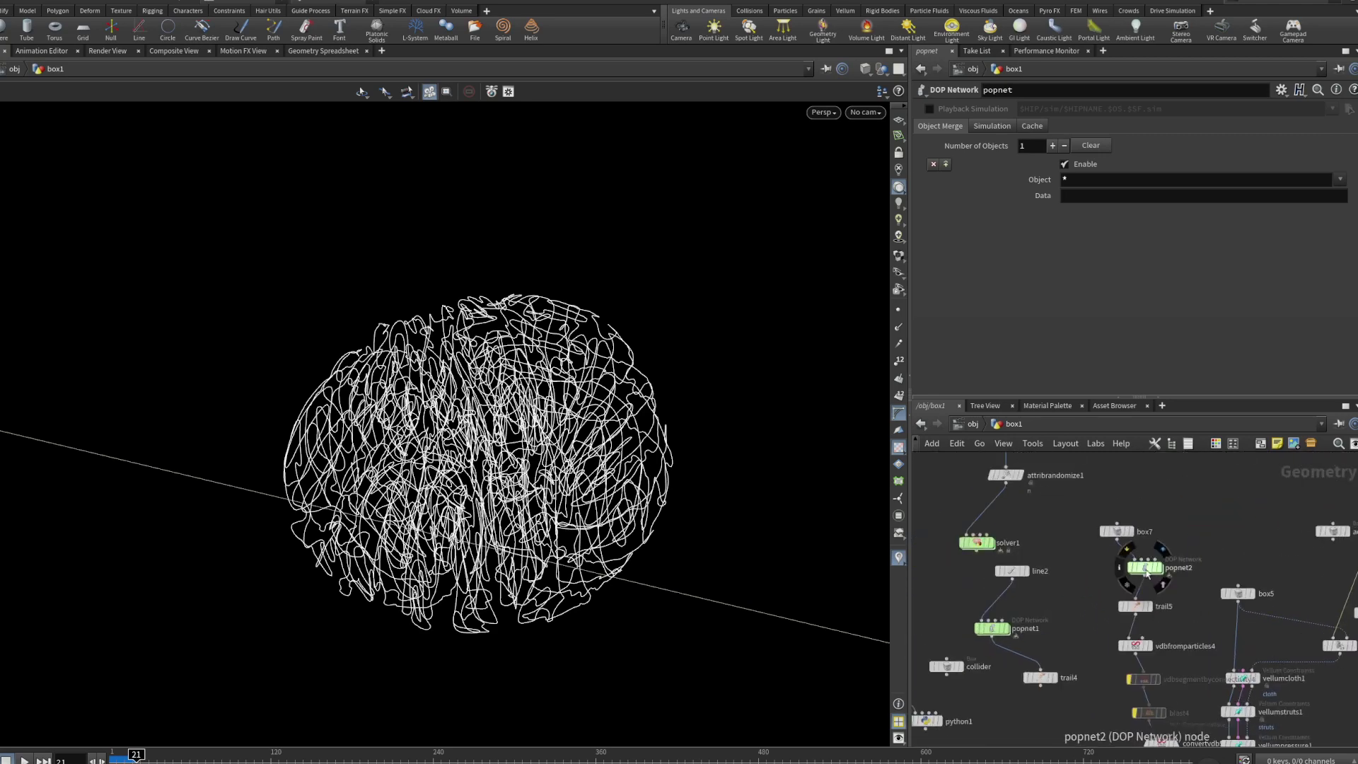
double_click(1175, 573)
scroll(1176, 588, "up", 5)
scroll(1177, 588, "down", 4)
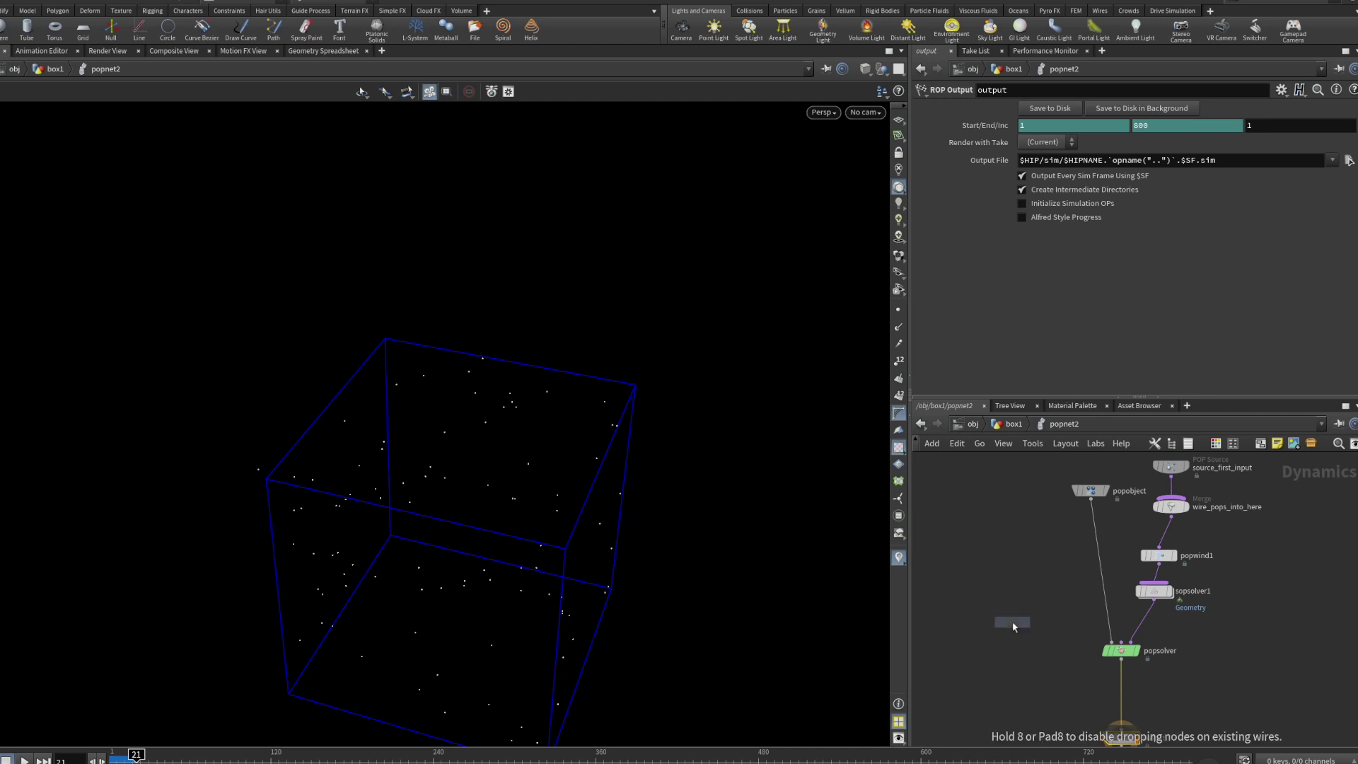
left_click(1012, 621)
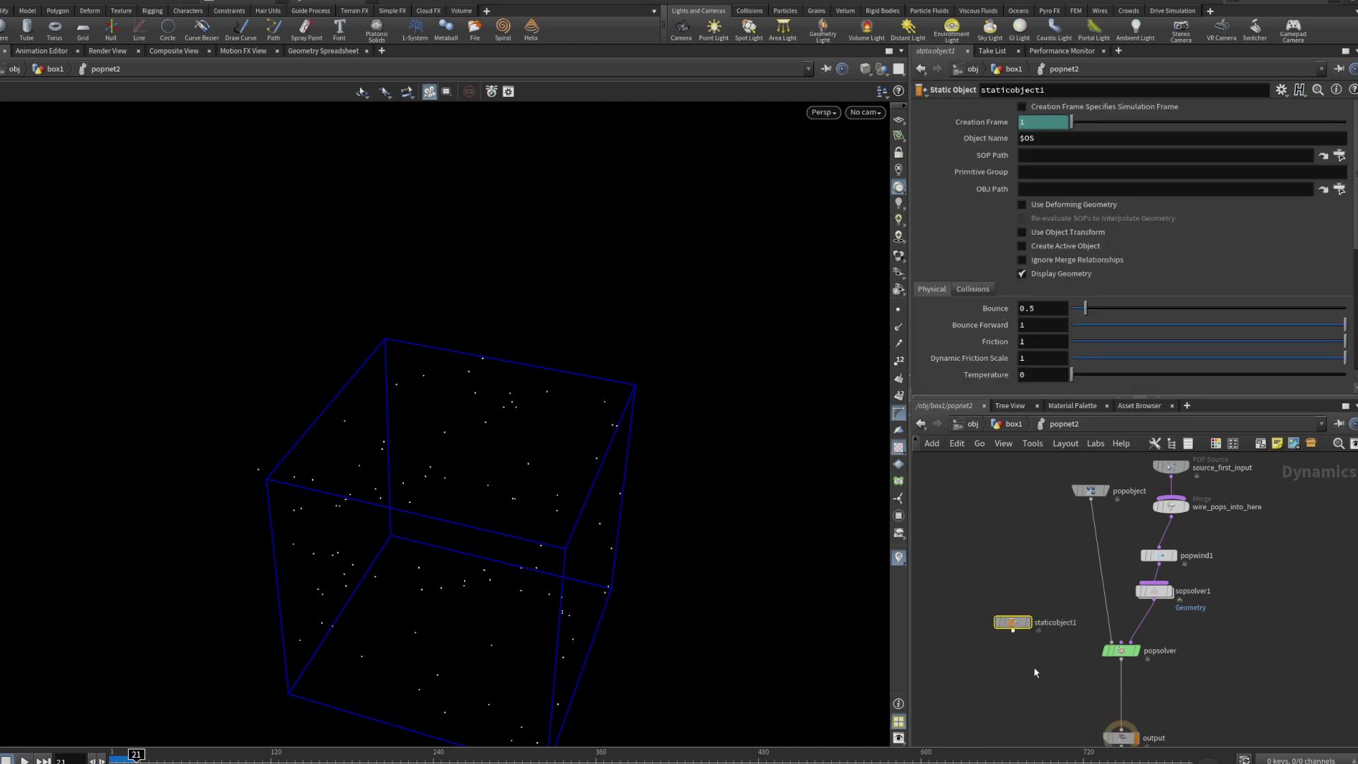
Insert a Merge node between popsolver and output, and wire staticobject1 into it as the second input.
key("Return")
left_click(1053, 674)
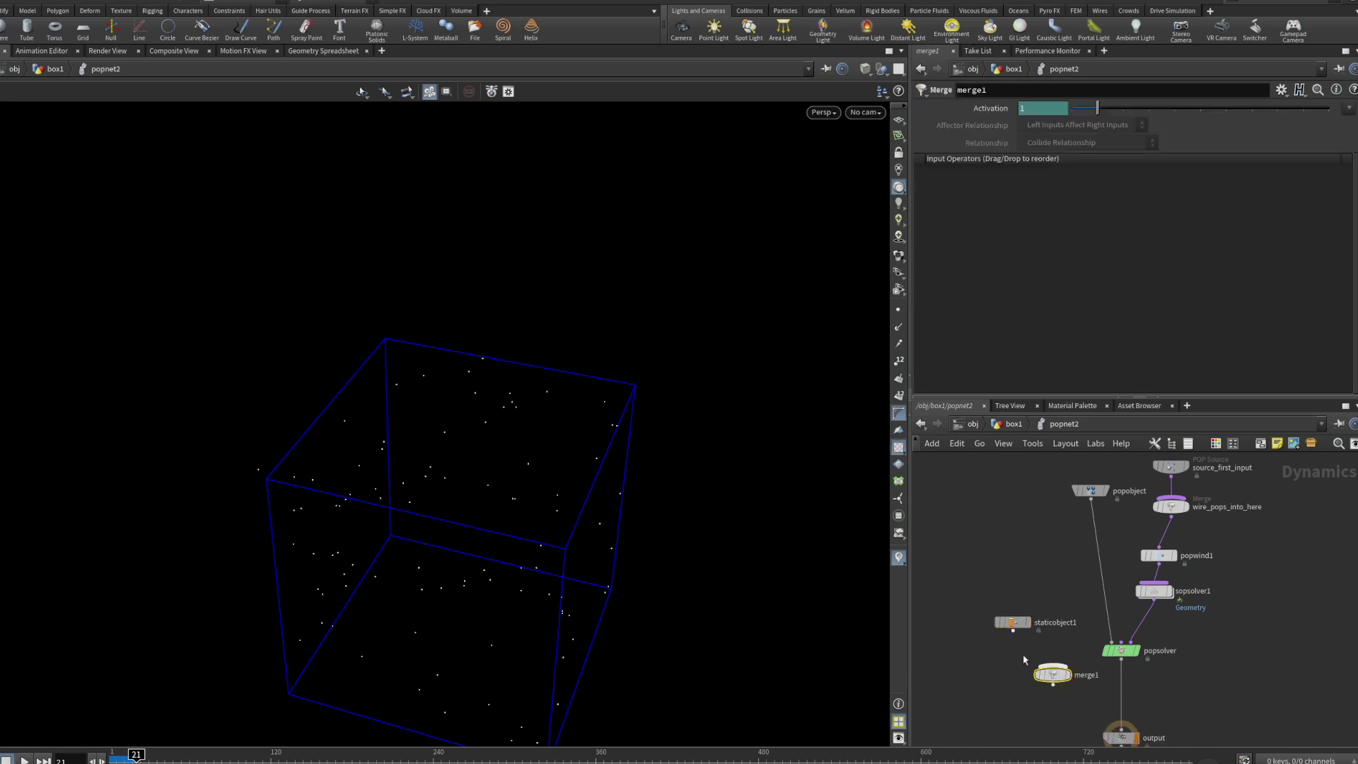
left_click_drag(1012, 630, 1050, 666)
left_click_drag(1053, 675, 1121, 687)
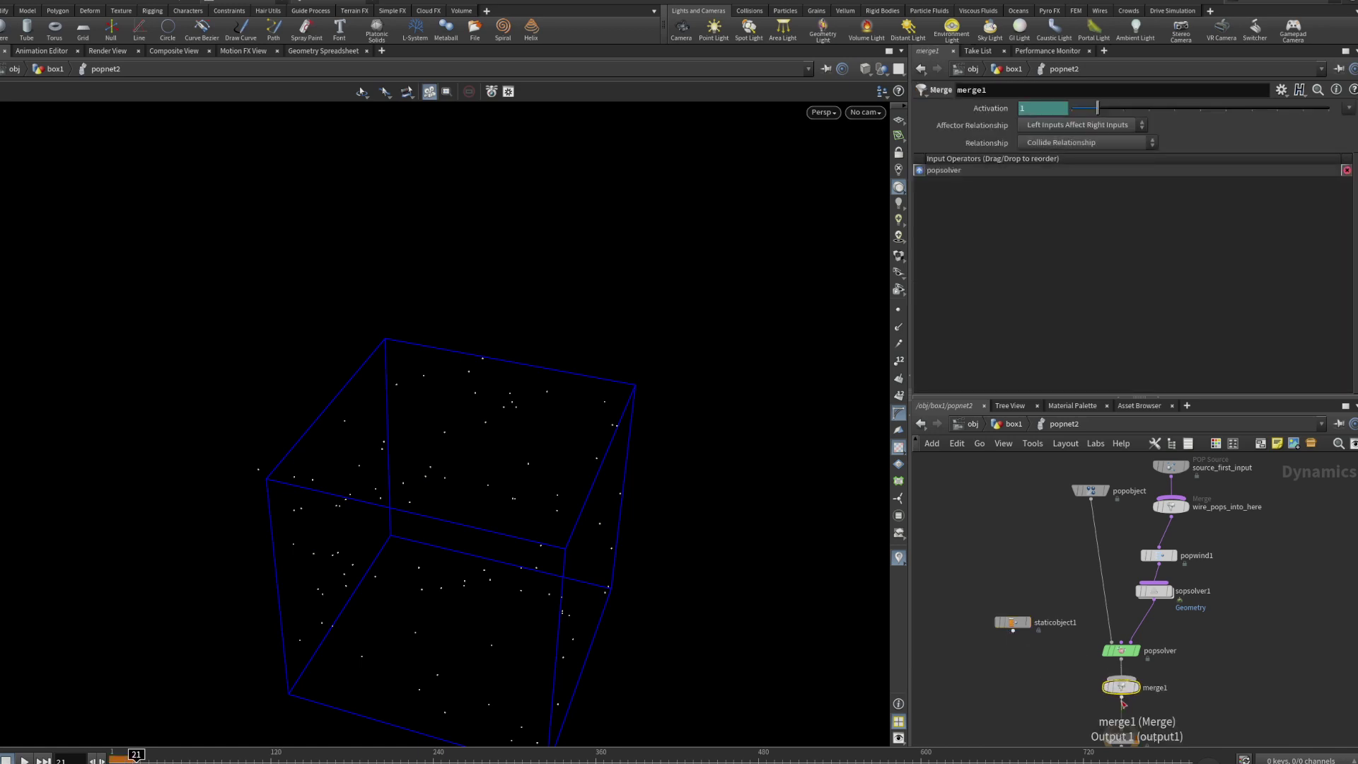
left_click_drag(1012, 630, 1120, 677)
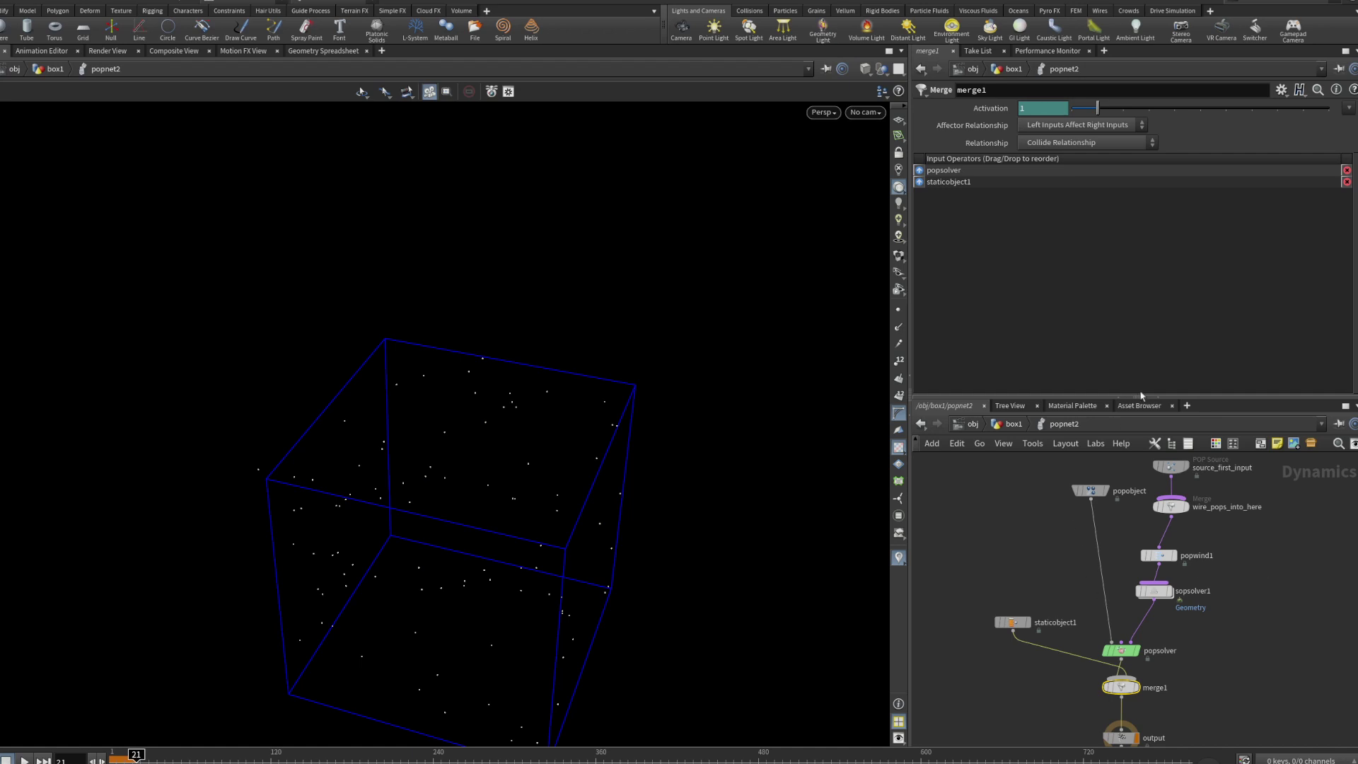
Add a POP Collision Detect node beside the particle chain, examine its Behavior settings, and display staticobject1's settings.
key("Return")
left_click(1236, 572)
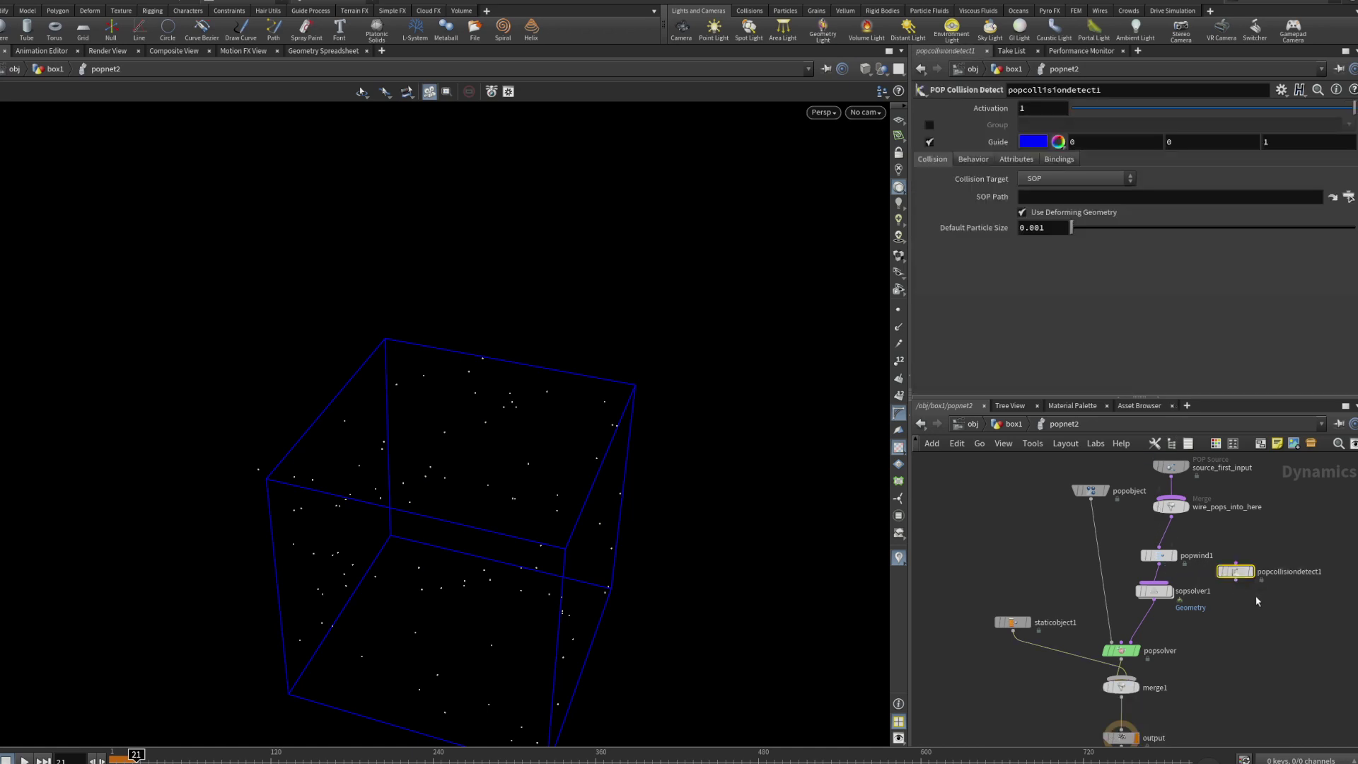
left_click(987, 159)
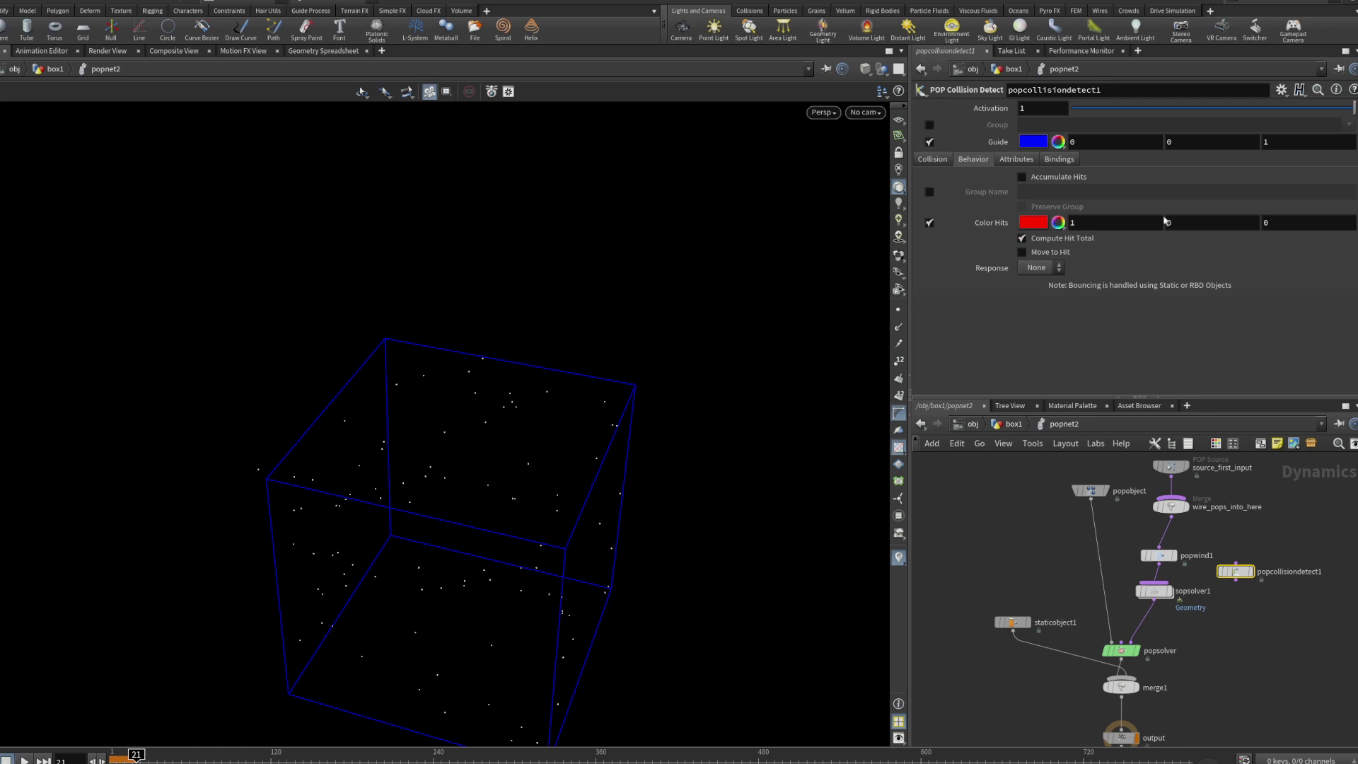
left_click(1017, 624)
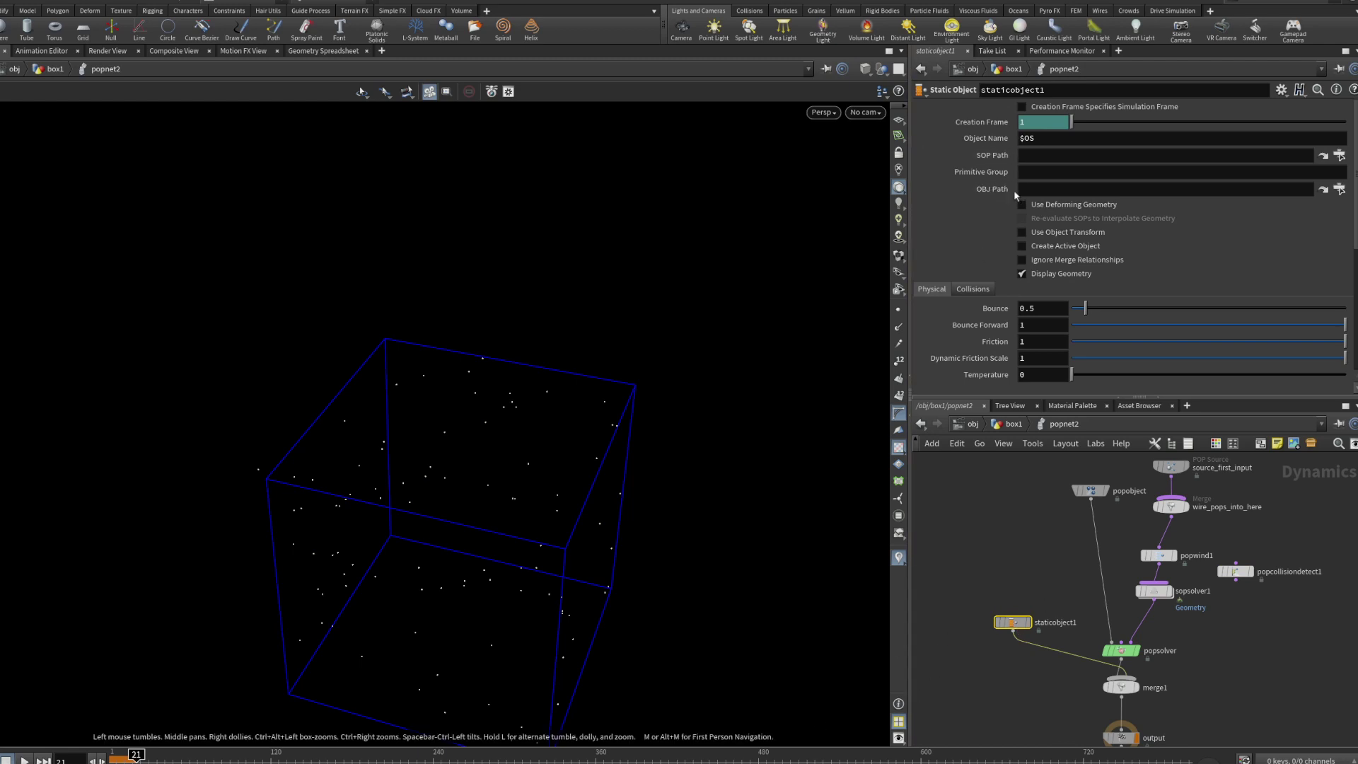
Set staticobject1's RBD Solver collision detection to Use Surface Collisions.
left_click(1343, 155)
left_click(1347, 48)
left_click(974, 289)
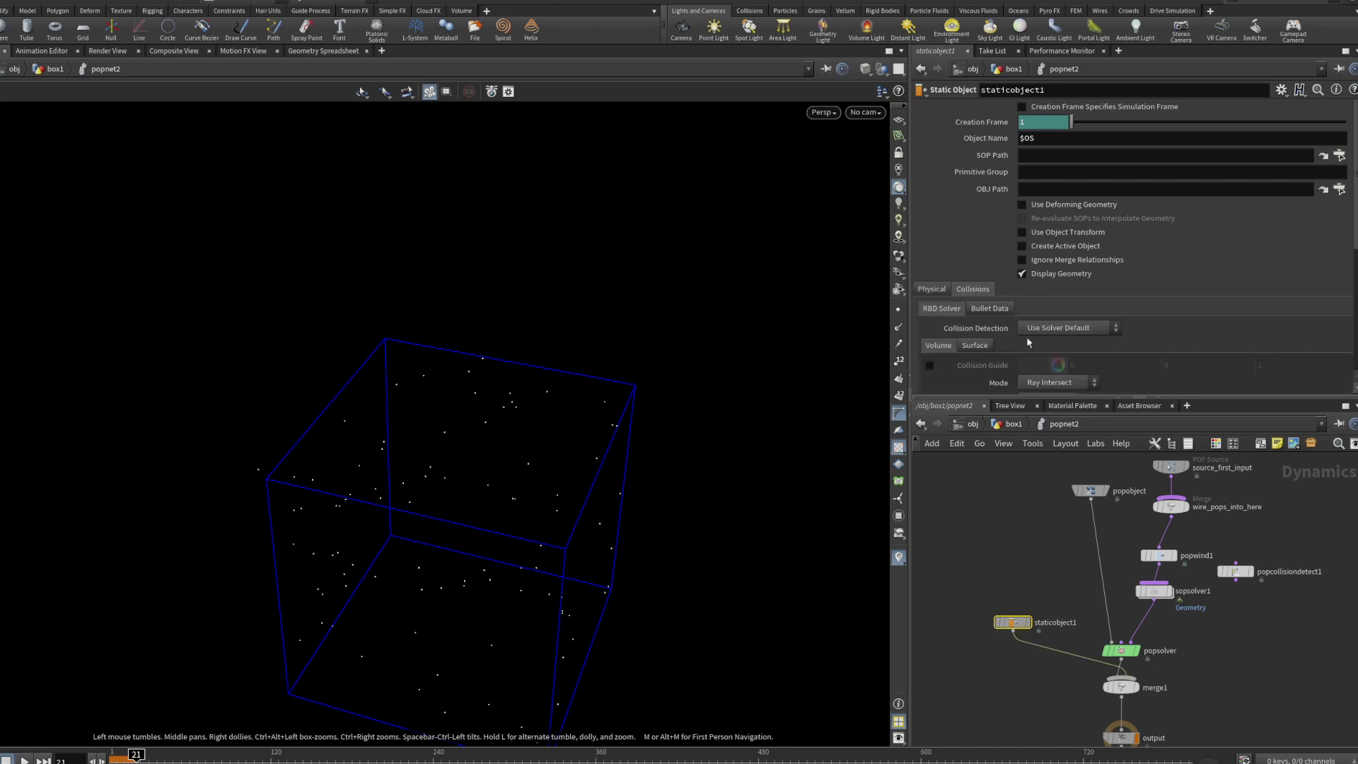
left_click(1068, 327)
left_click(1054, 370)
scroll(1160, 319, "down", 2)
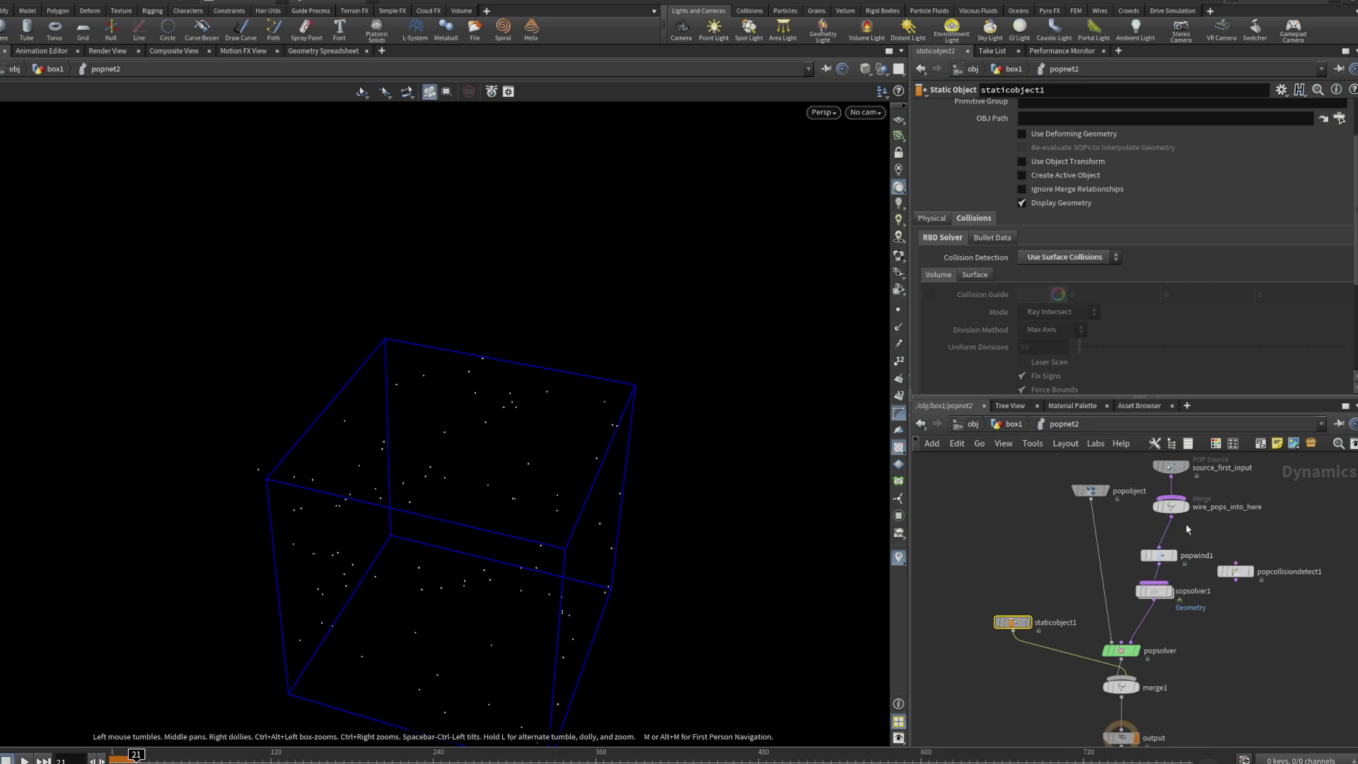
Examine source_first_input's birth settings, staticobject1's Physical properties and popcollisiondetect1's Collision settings.
left_click(1171, 467)
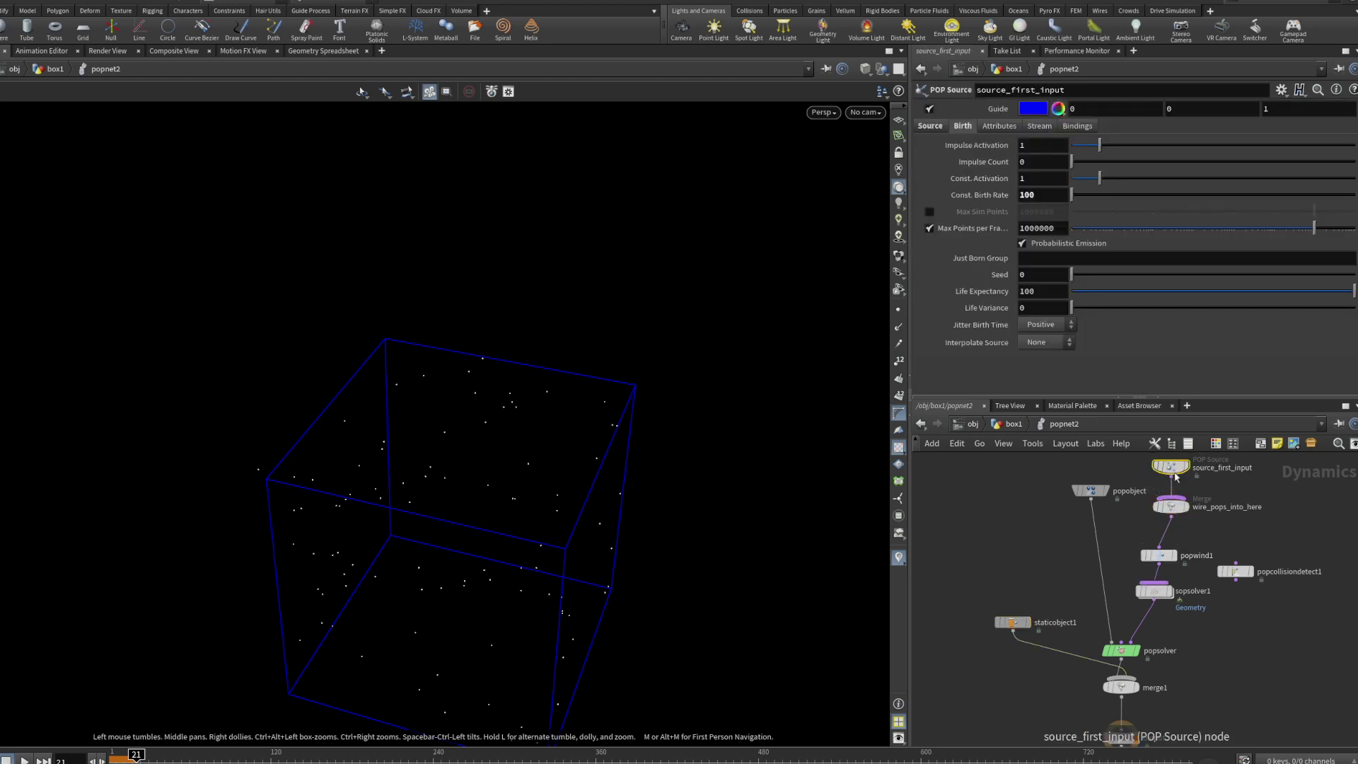
left_click(1012, 622)
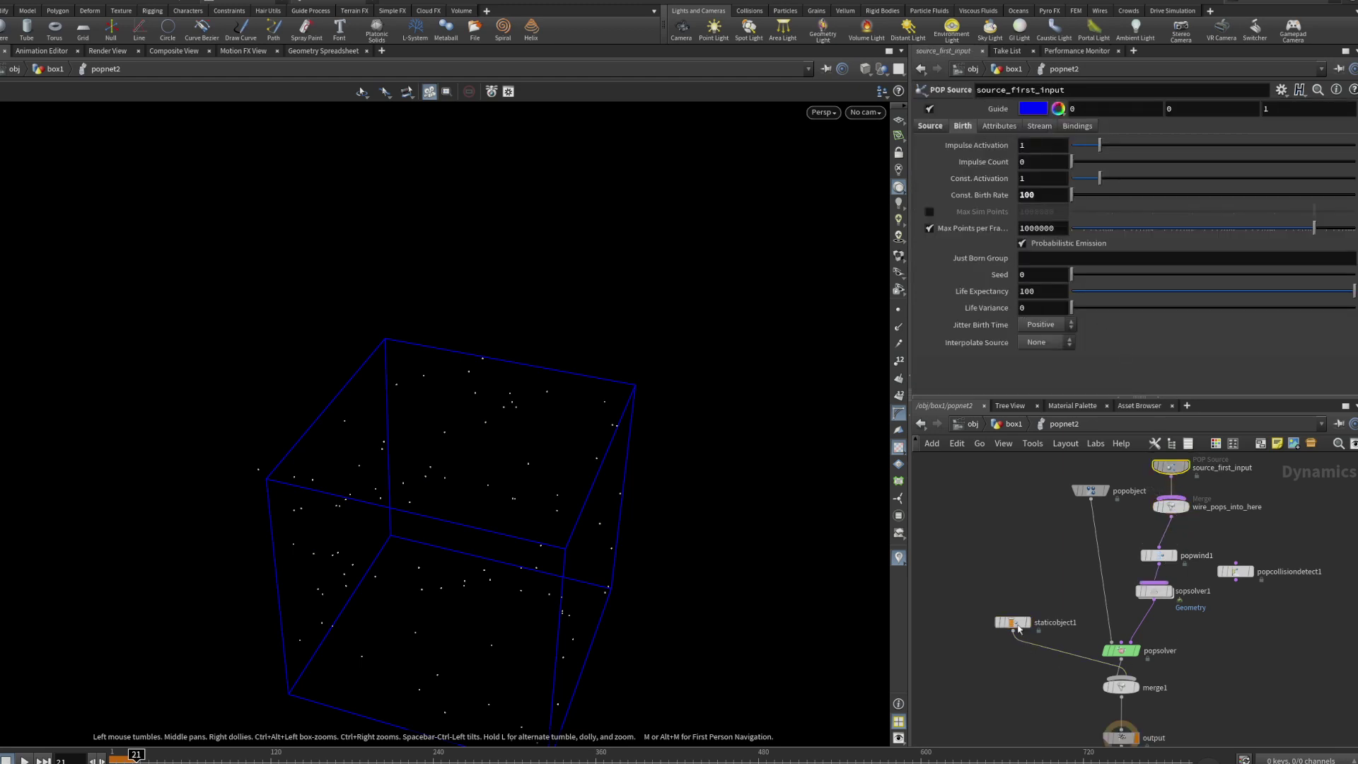
left_click(932, 219)
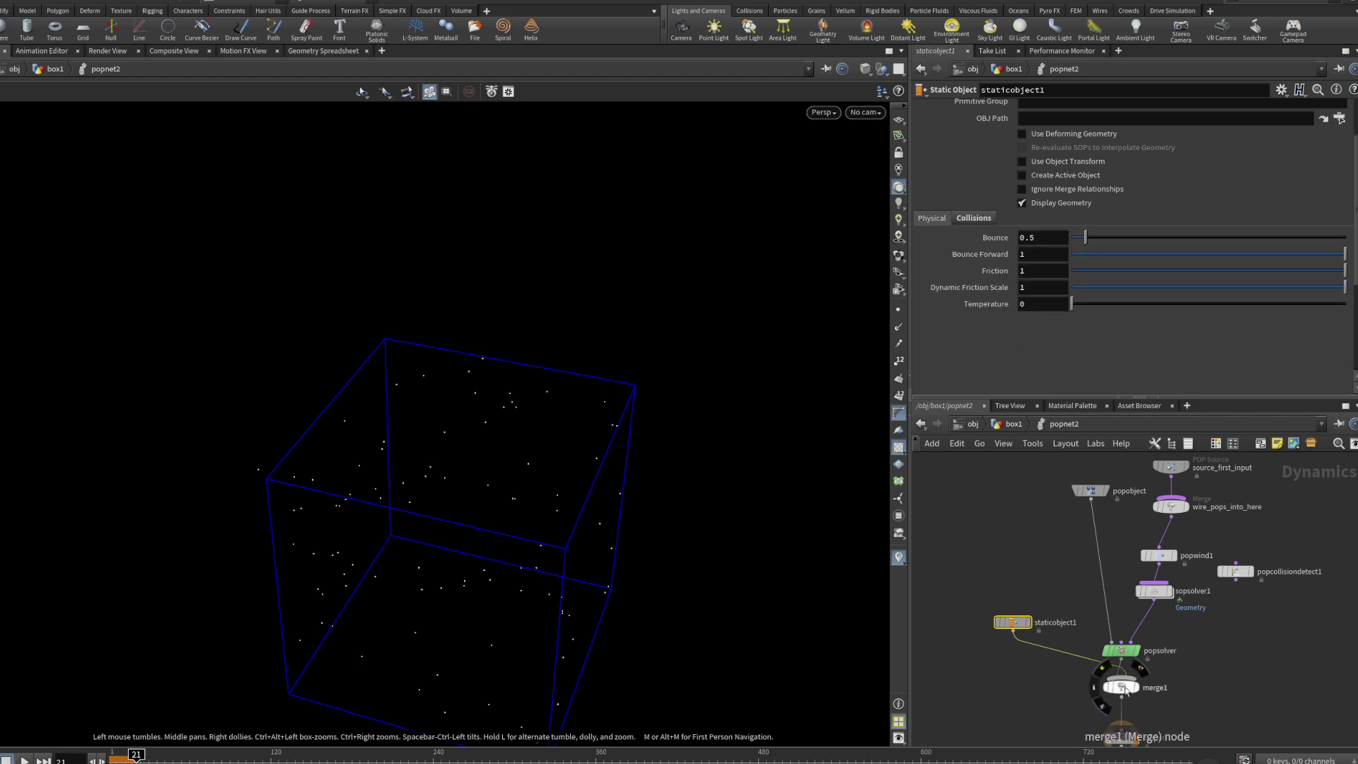
left_click(1232, 571)
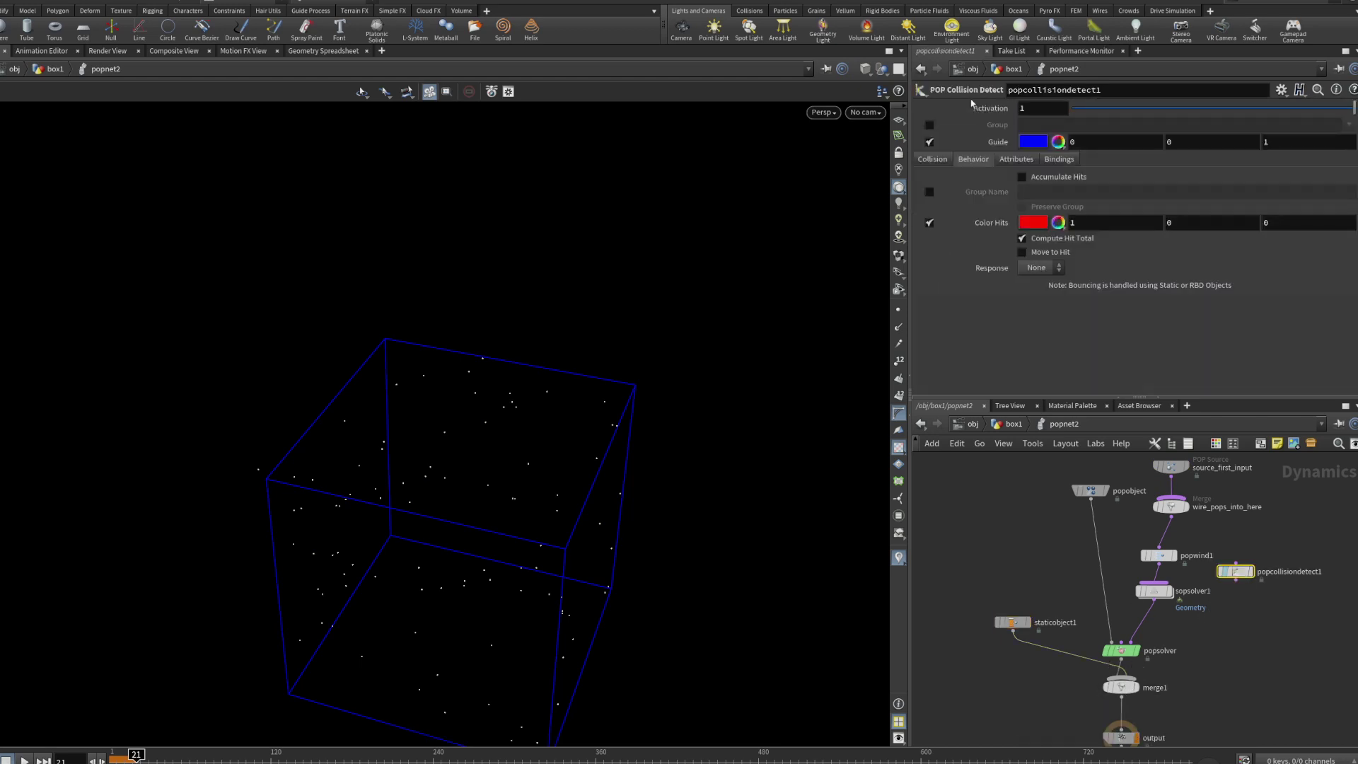
left_click(932, 159)
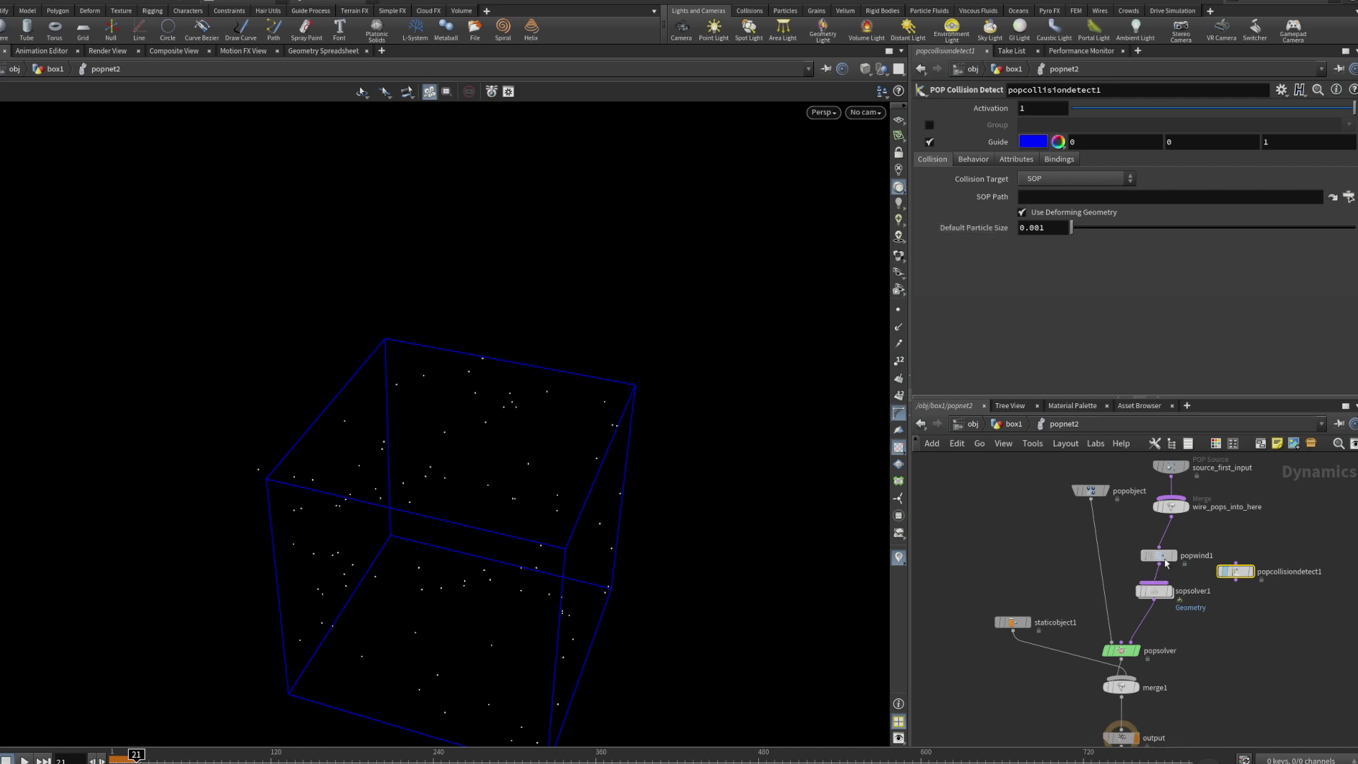
Replace popwind1 with popcollisiondetect1 in the particle chain and take sopsolver1 out of the chain.
left_click_drag(1158, 556, 1334, 532)
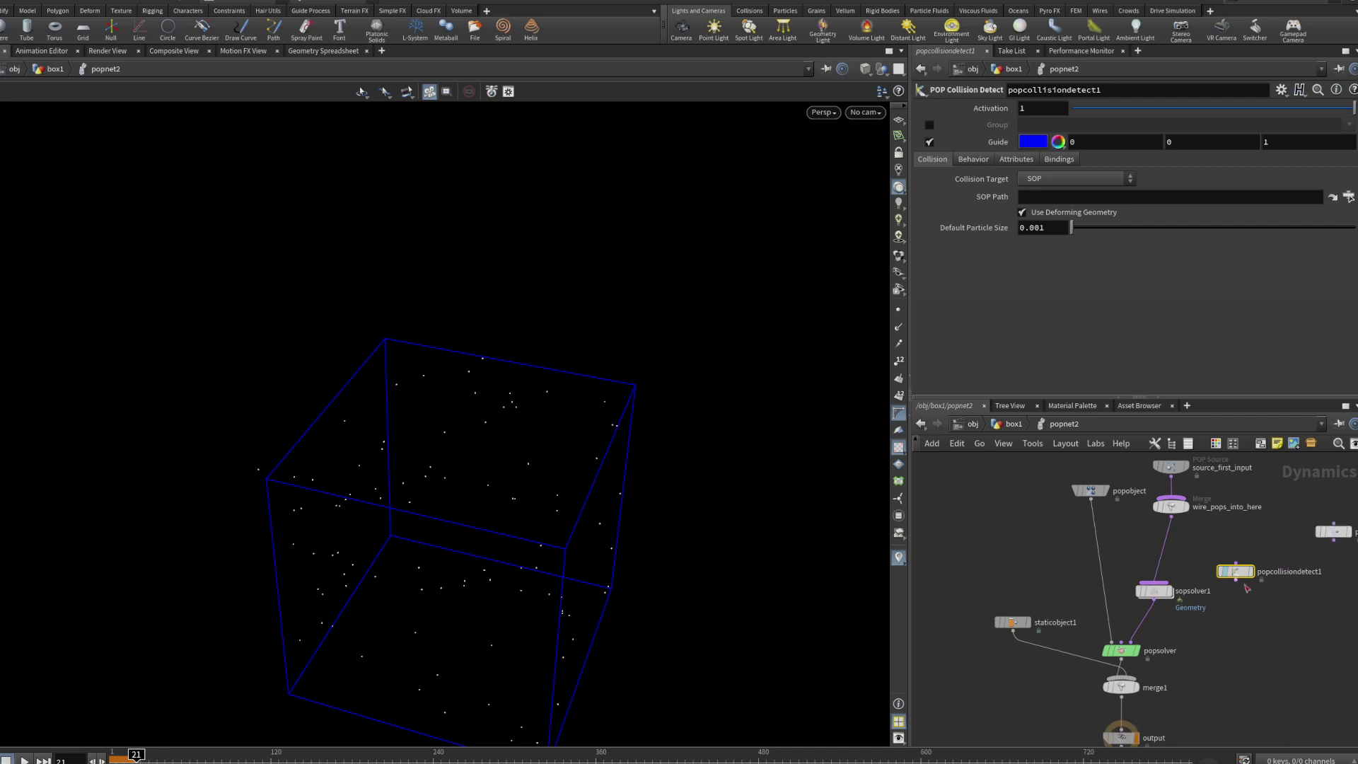
left_click_drag(1237, 571, 1169, 556)
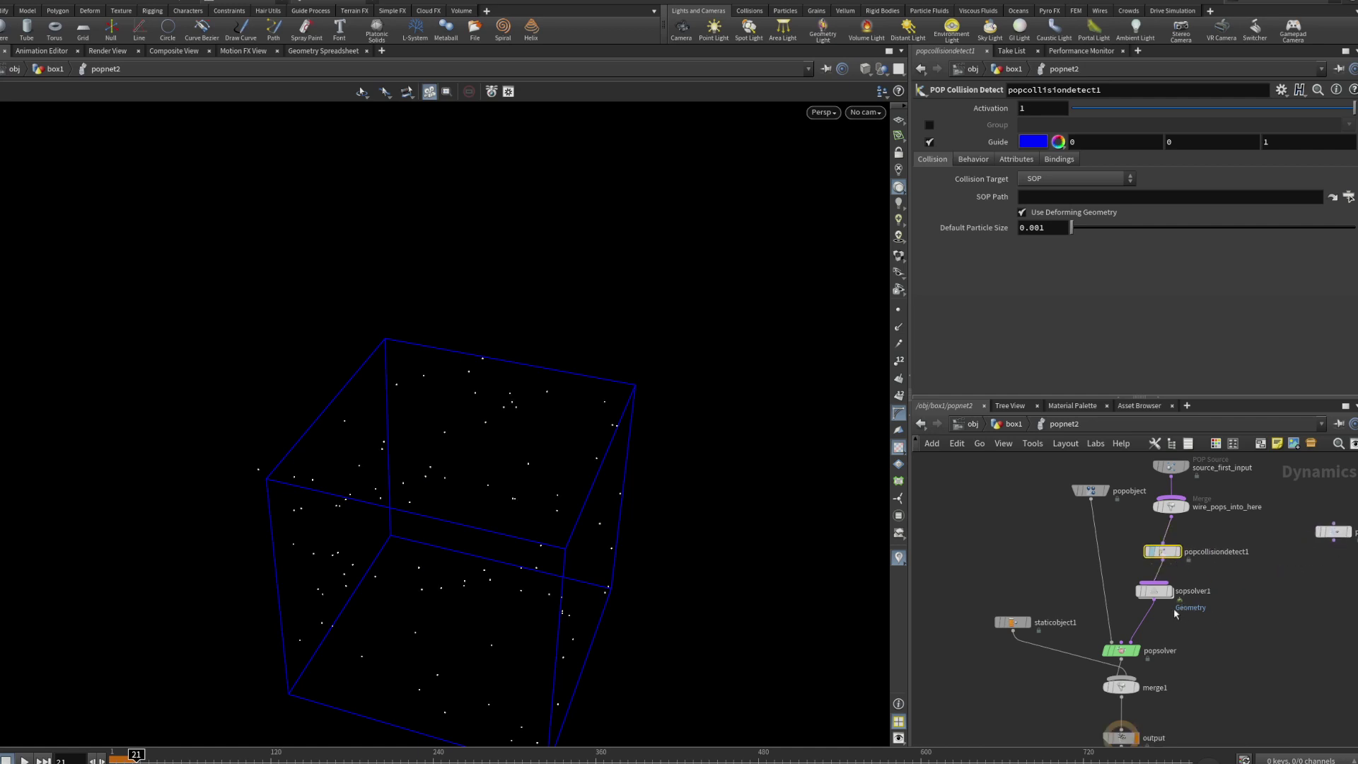
left_click_drag(1156, 592, 1292, 646)
middle_click_drag(1212, 616, 1191, 625)
In the box1 network, add a Box node with uniform scale 4.96 beside box7 and wire it into popnet2's second input.
left_click(1014, 424)
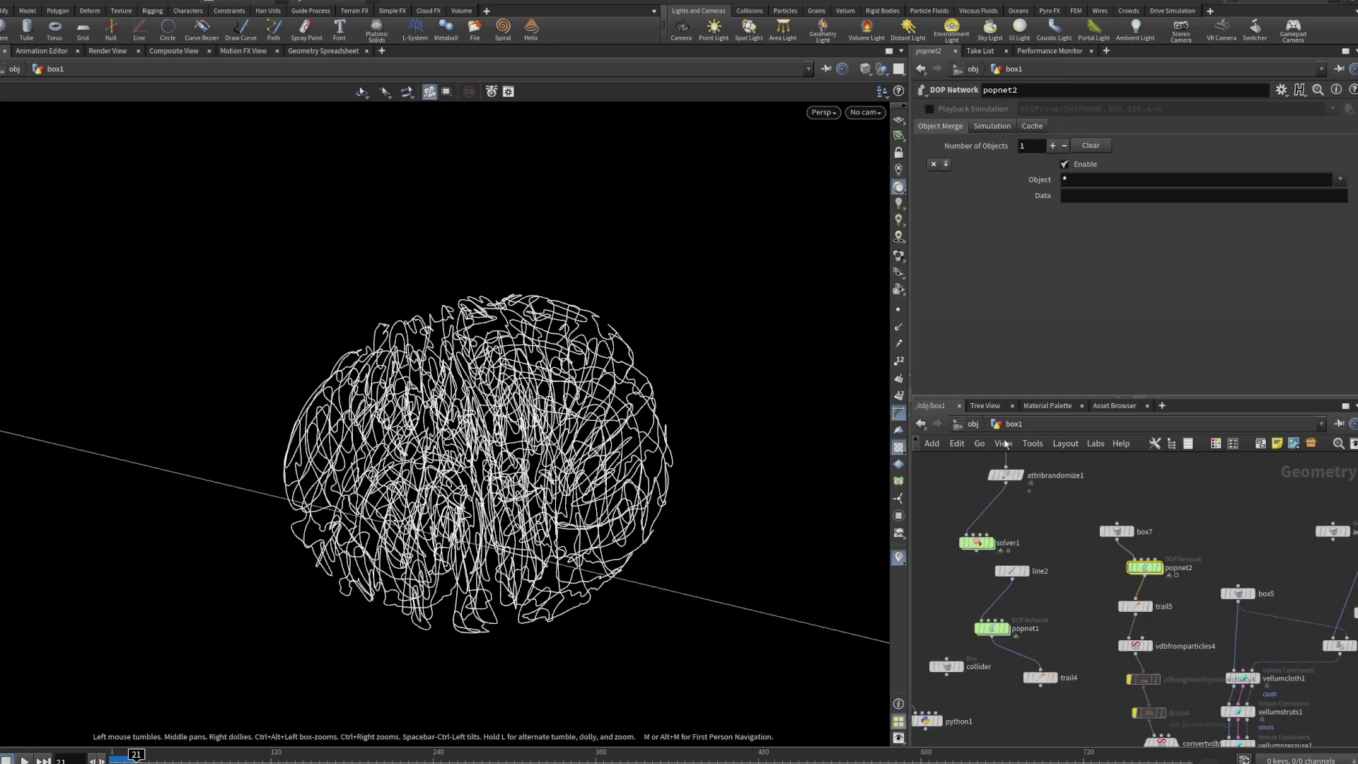
scroll(1108, 584, "up", 2)
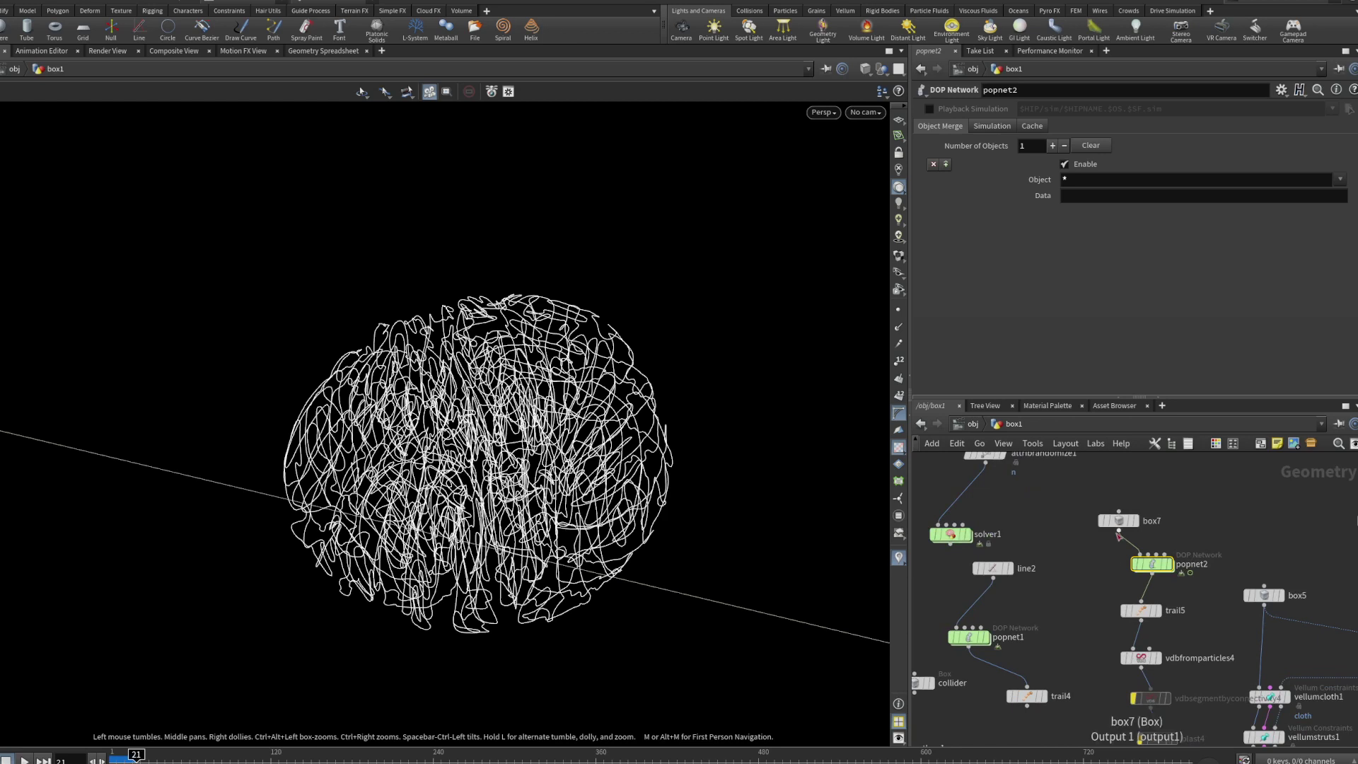
mouse_move(1116, 523)
scroll(1195, 589, "up", 1)
mouse_move(1163, 523)
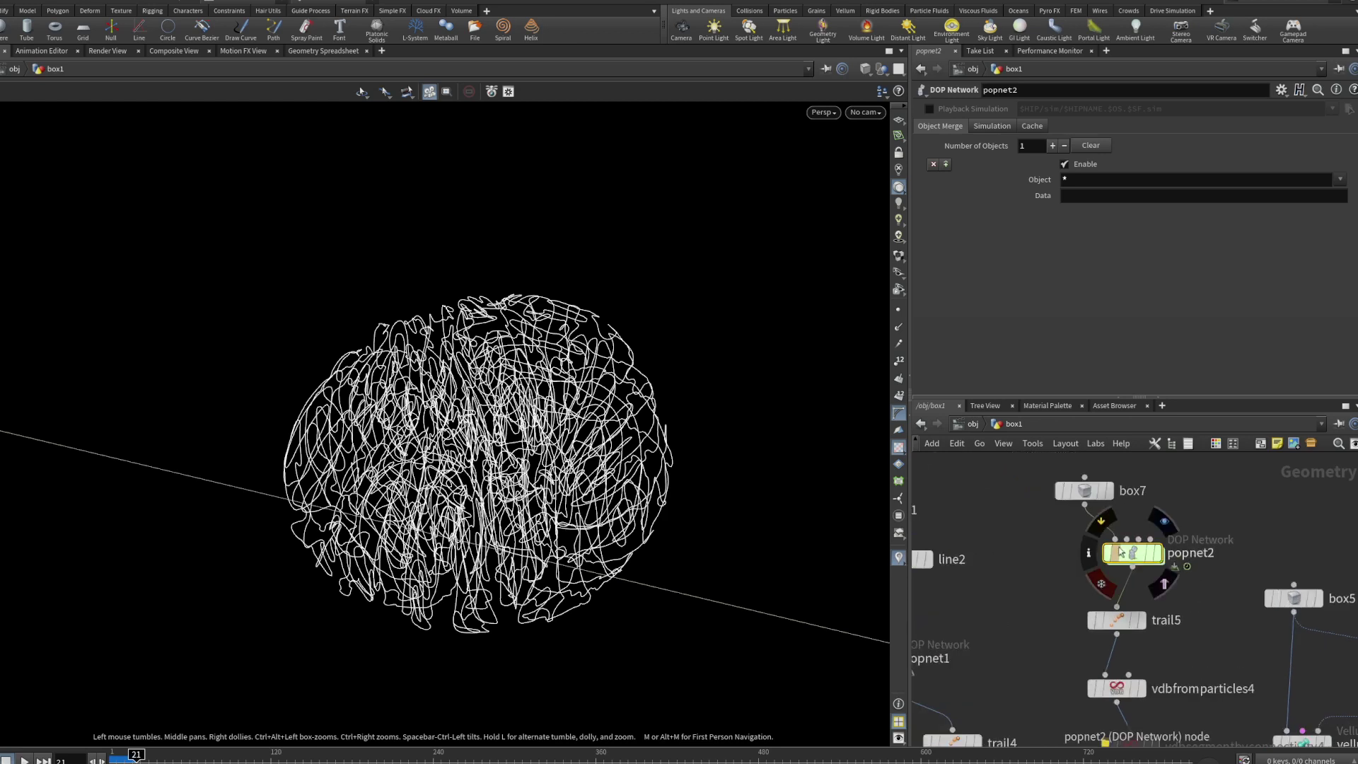
key("Tab")
type("box")
key("Return")
left_click(1195, 498)
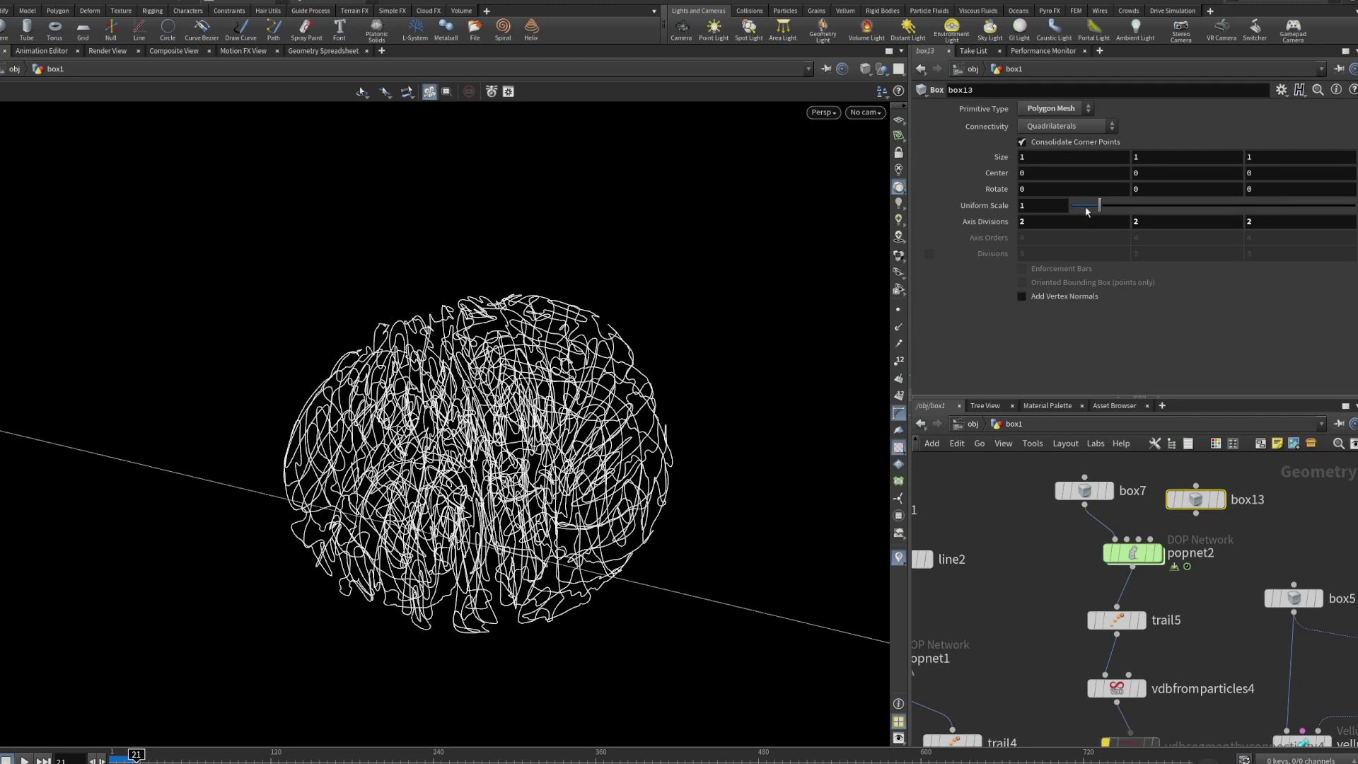
left_click_drag(1093, 208, 1212, 207)
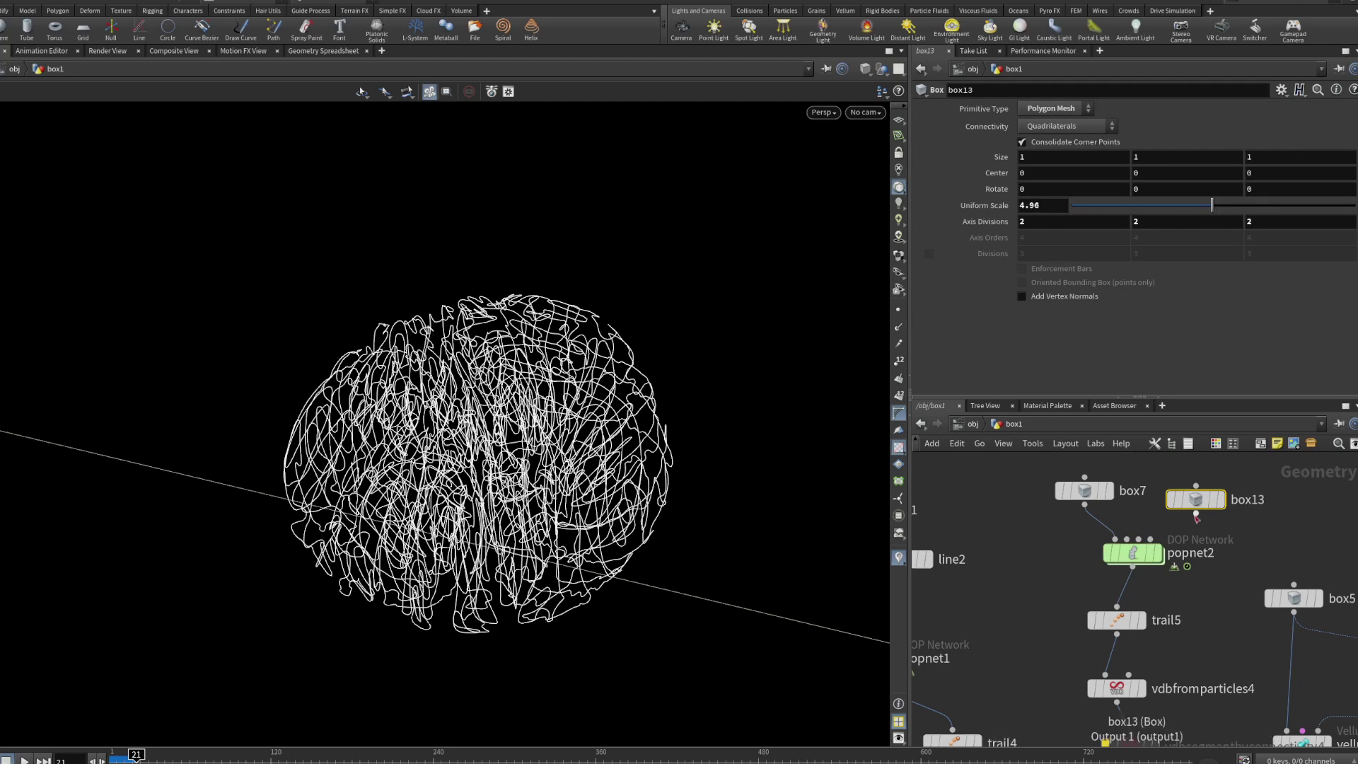
left_click_drag(1195, 515, 1127, 539)
Go inside popnet2 and look through staticobject1's Physical and Collisions settings and the available SOP Path geometry.
double_click(1134, 554)
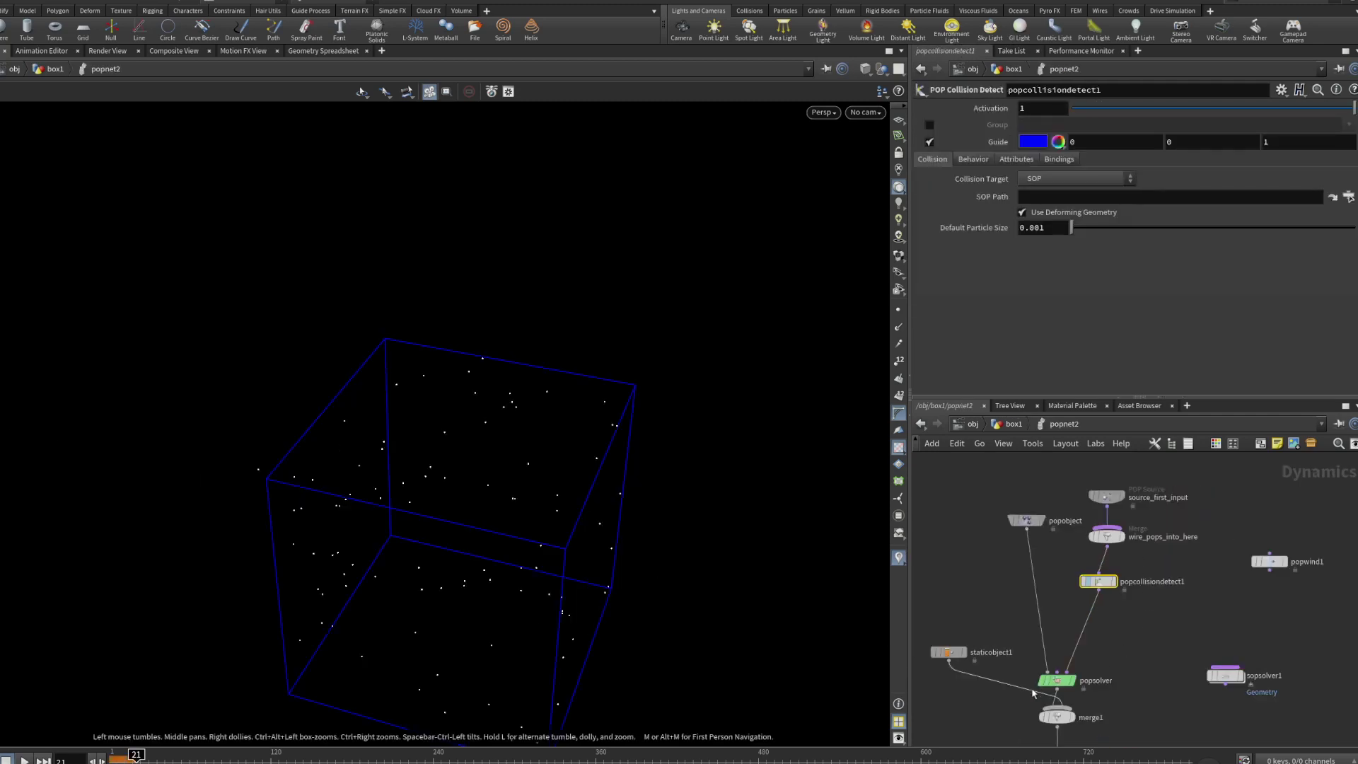
left_click(948, 652)
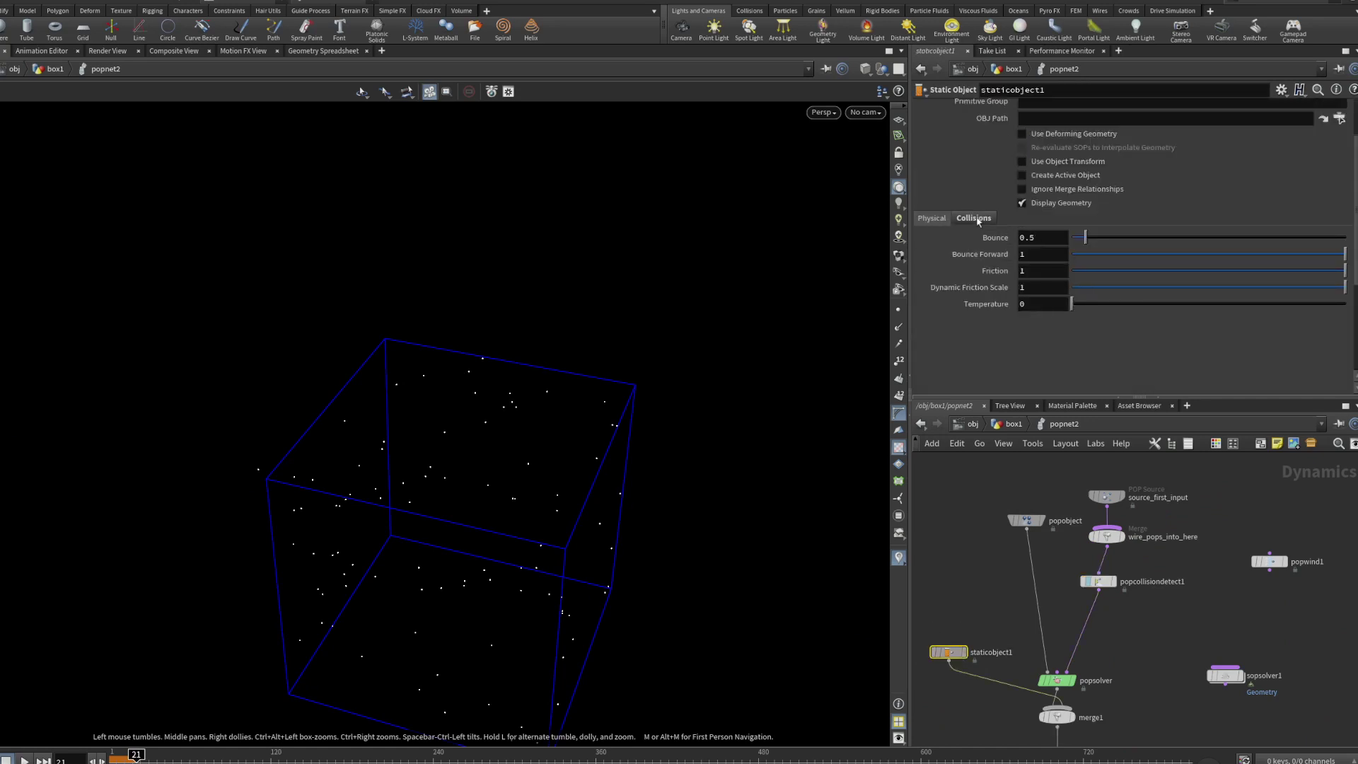
left_click(977, 221)
left_click(939, 219)
scroll(980, 167, "up", 2)
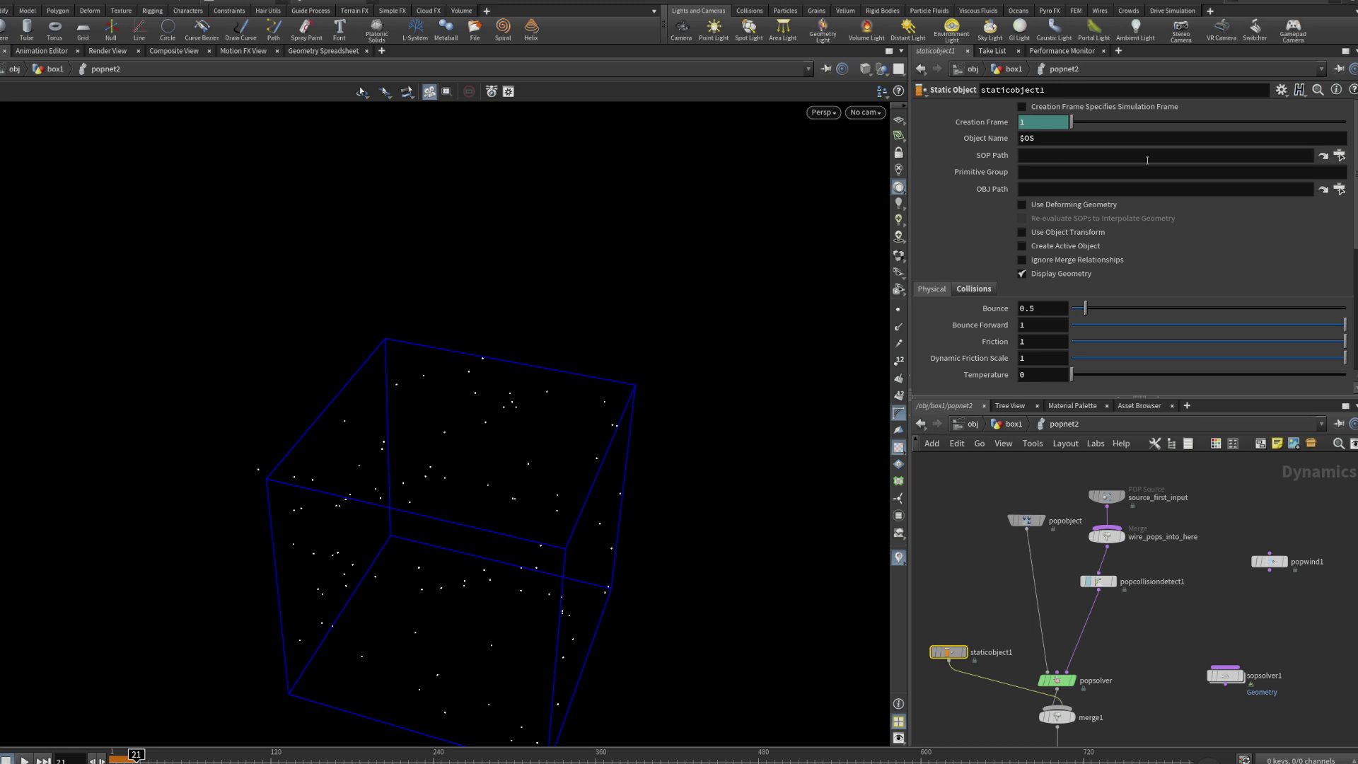
left_click(1344, 157)
left_click(920, 424)
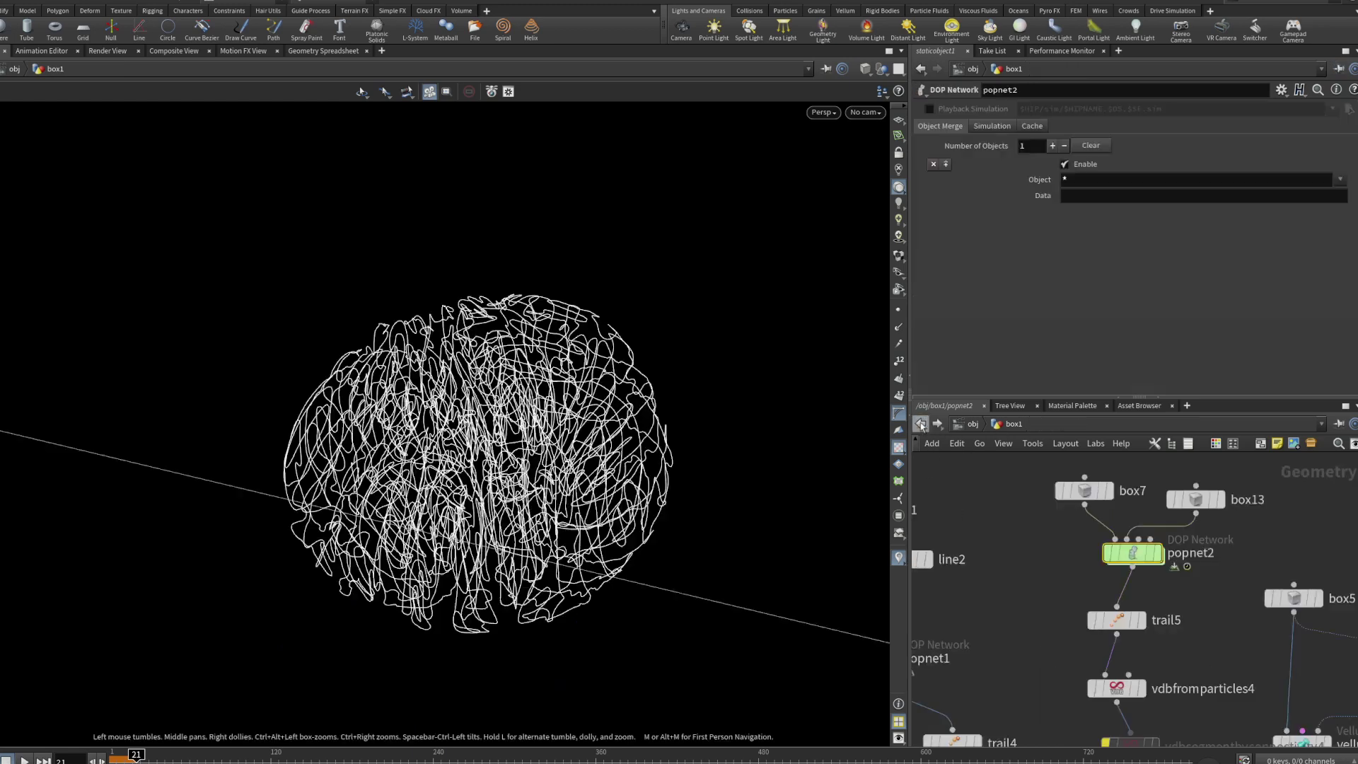
Rename the large box feeding popnet2 as colllllision and set staticobject1's SOP Path to /obj/box1/colllllision.
double_click(1263, 503)
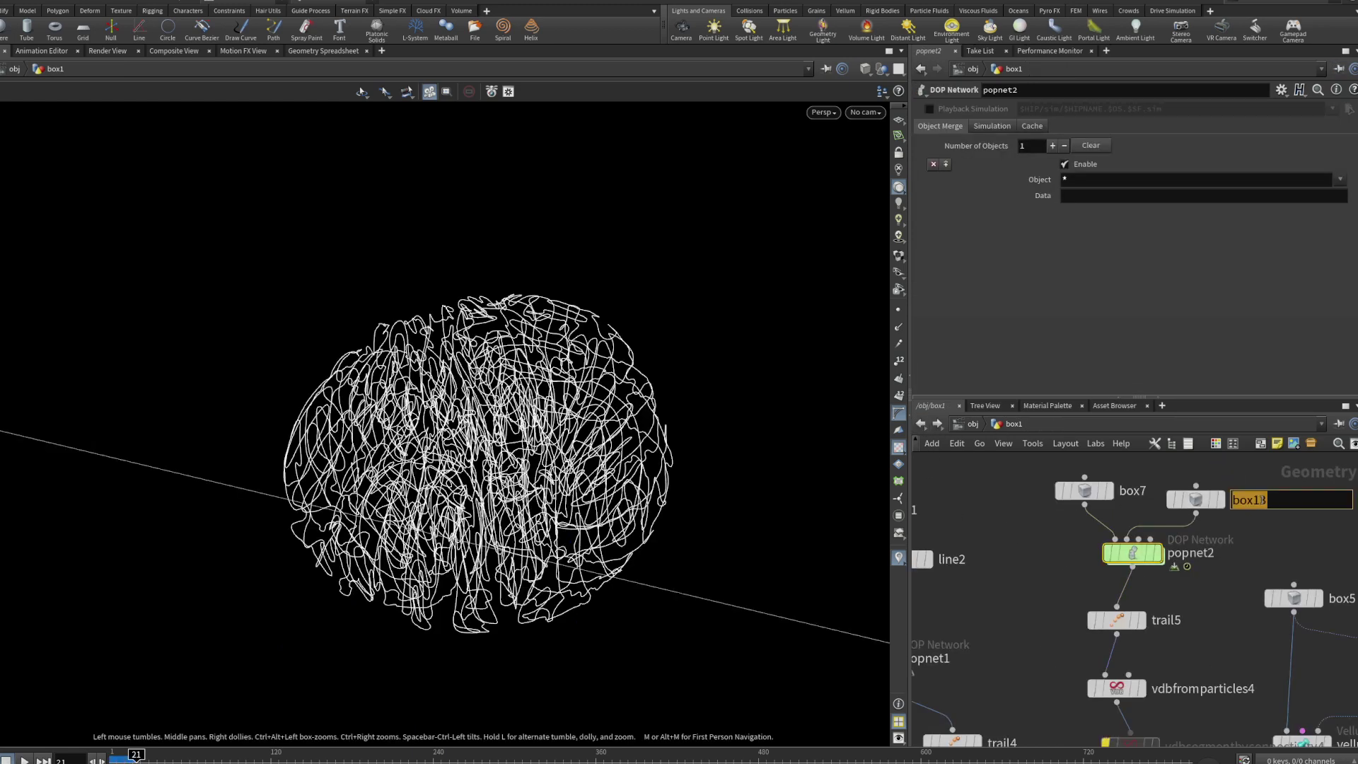
type("collision")
key("Return")
double_click(1132, 554)
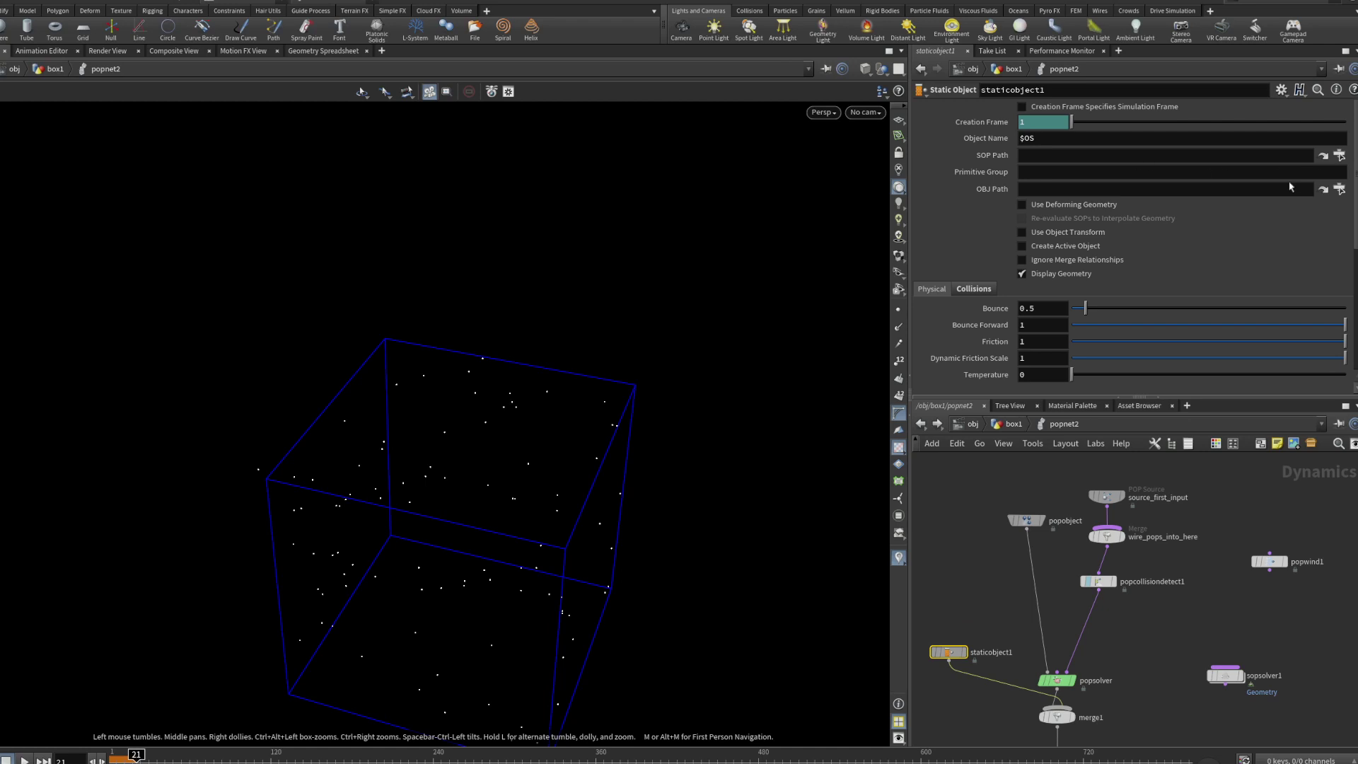
left_click(1339, 155)
Play the simulation from frame 1 to inspect the particles inside the large collision box.
left_click(114, 754)
right_click_drag(204, 695, 312, 575)
left_click_drag(311, 575, 443, 489)
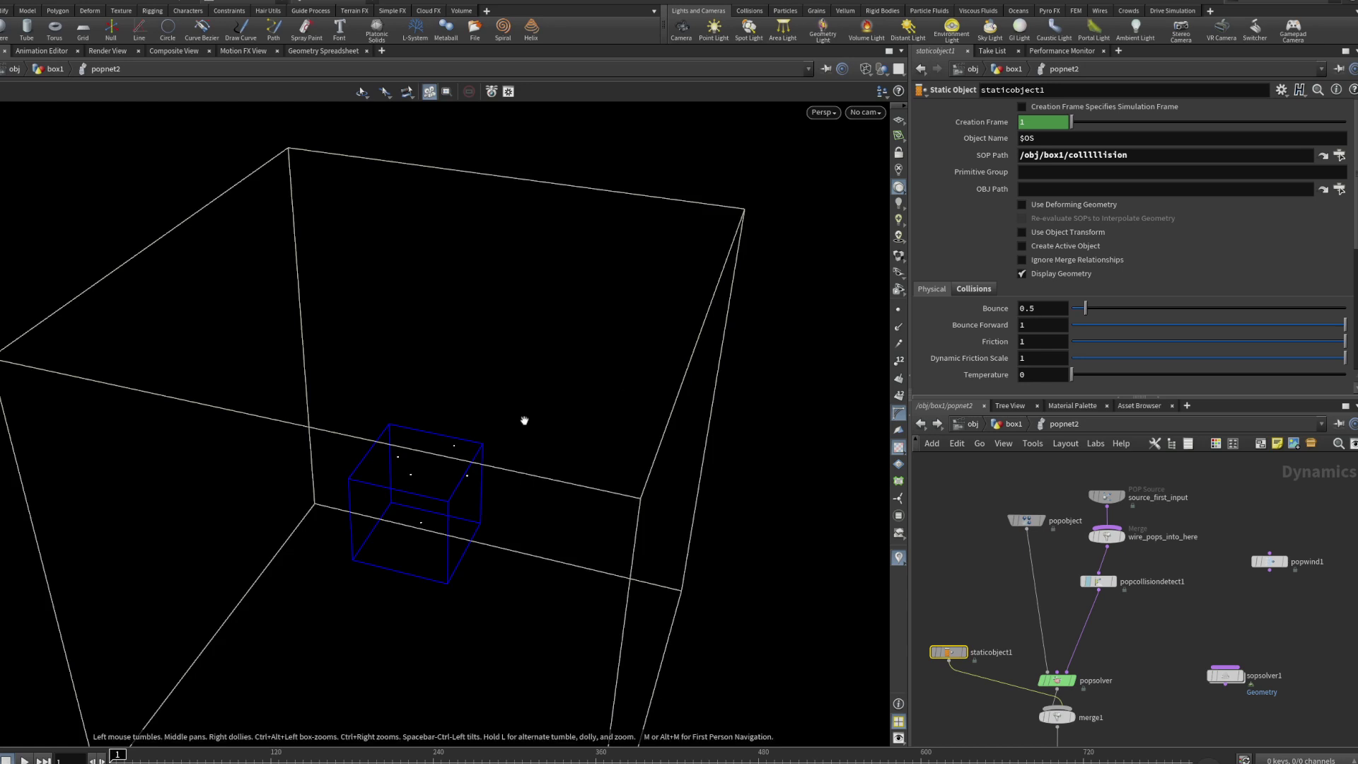
mouse_move(524, 421)
left_mouse_down()
mouse_move(476, 516)
mouse_move(536, 415)
mouse_move(495, 397)
left_mouse_up()
left_click(25, 761)
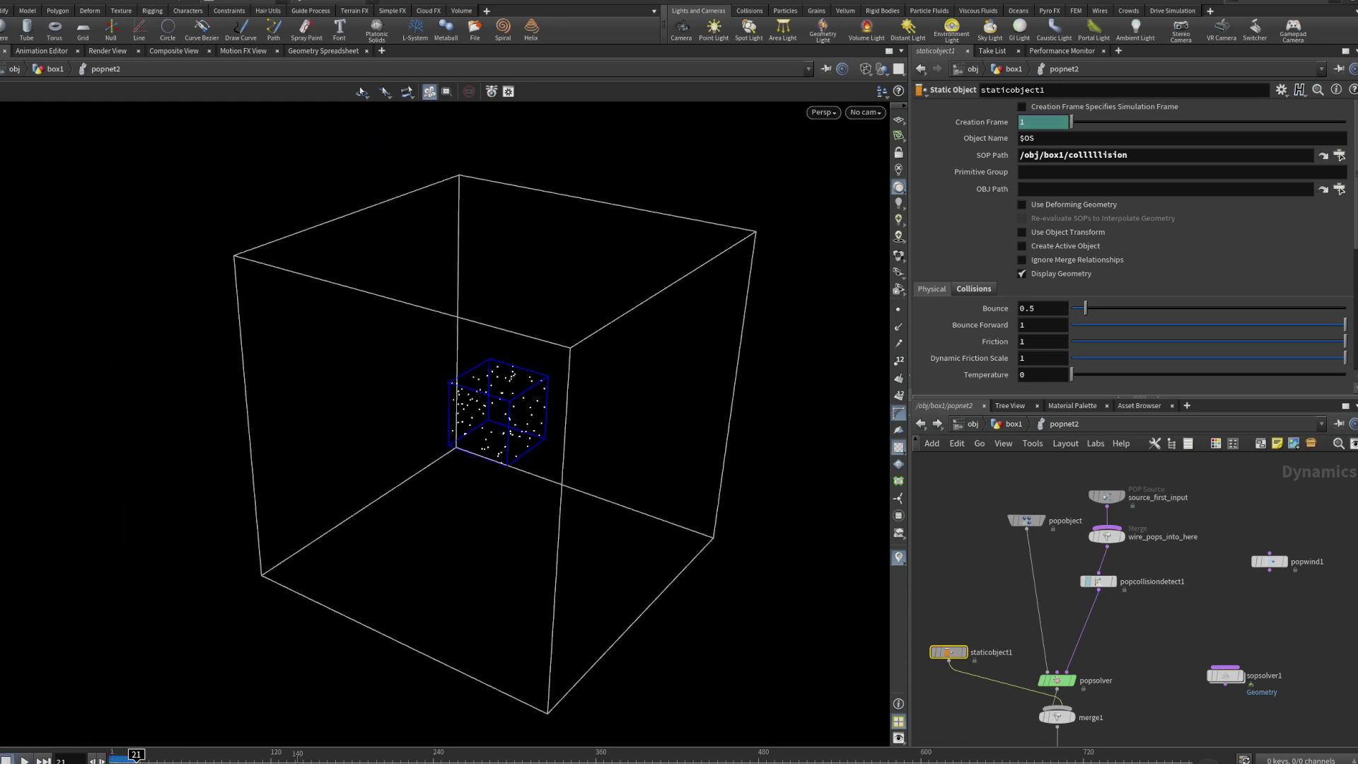
Insert popwind1 between popcollisiondetect1 and popsolver, and replay the simulation from the first frame.
left_click_drag(1269, 562, 1082, 617)
key("ctrl+Up")
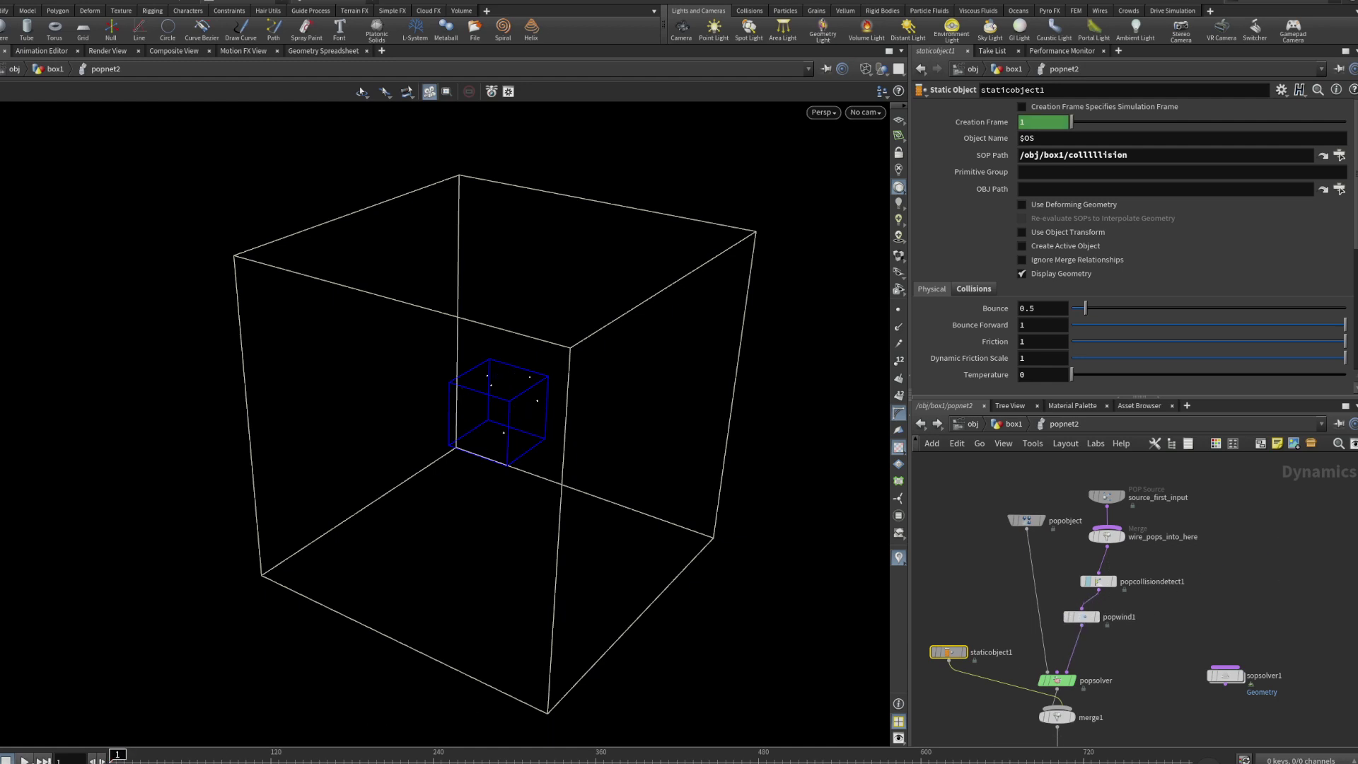
left_click(25, 758)
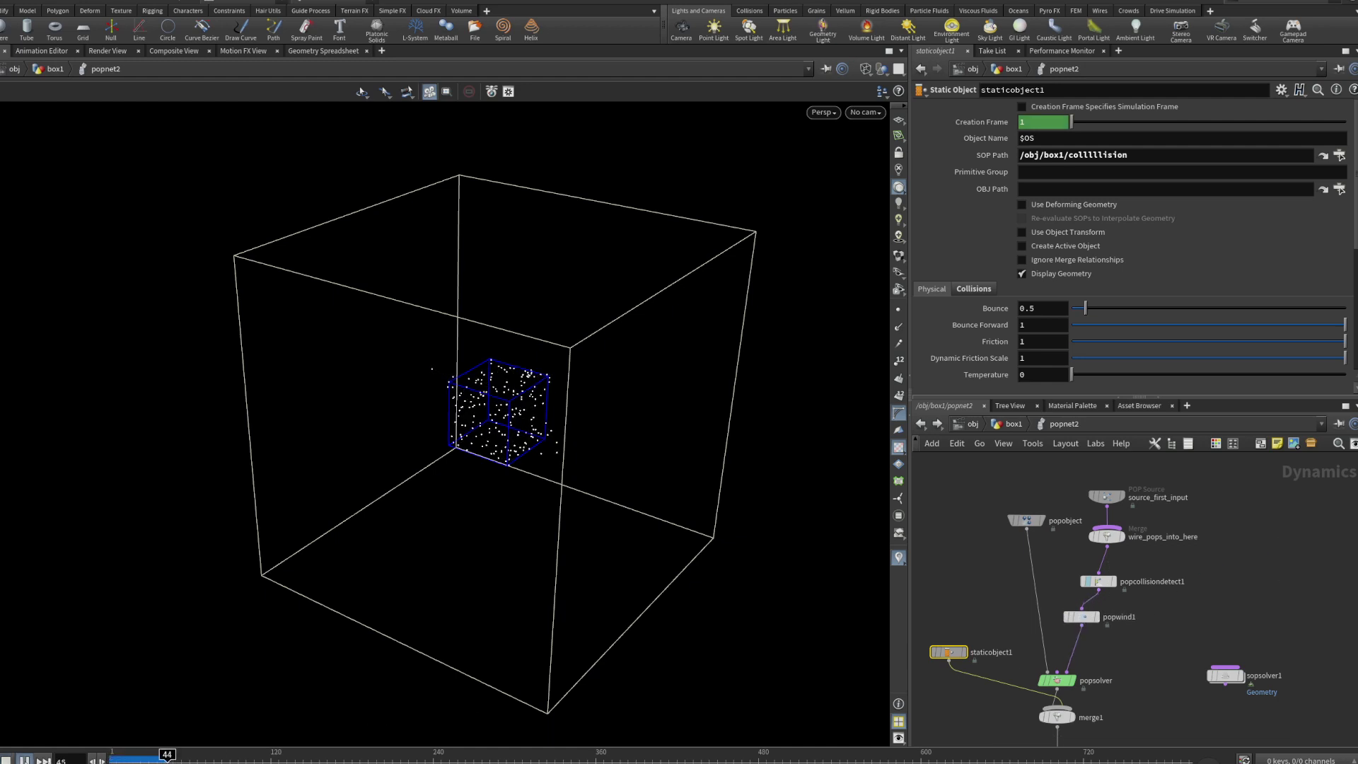
left_click(1082, 618)
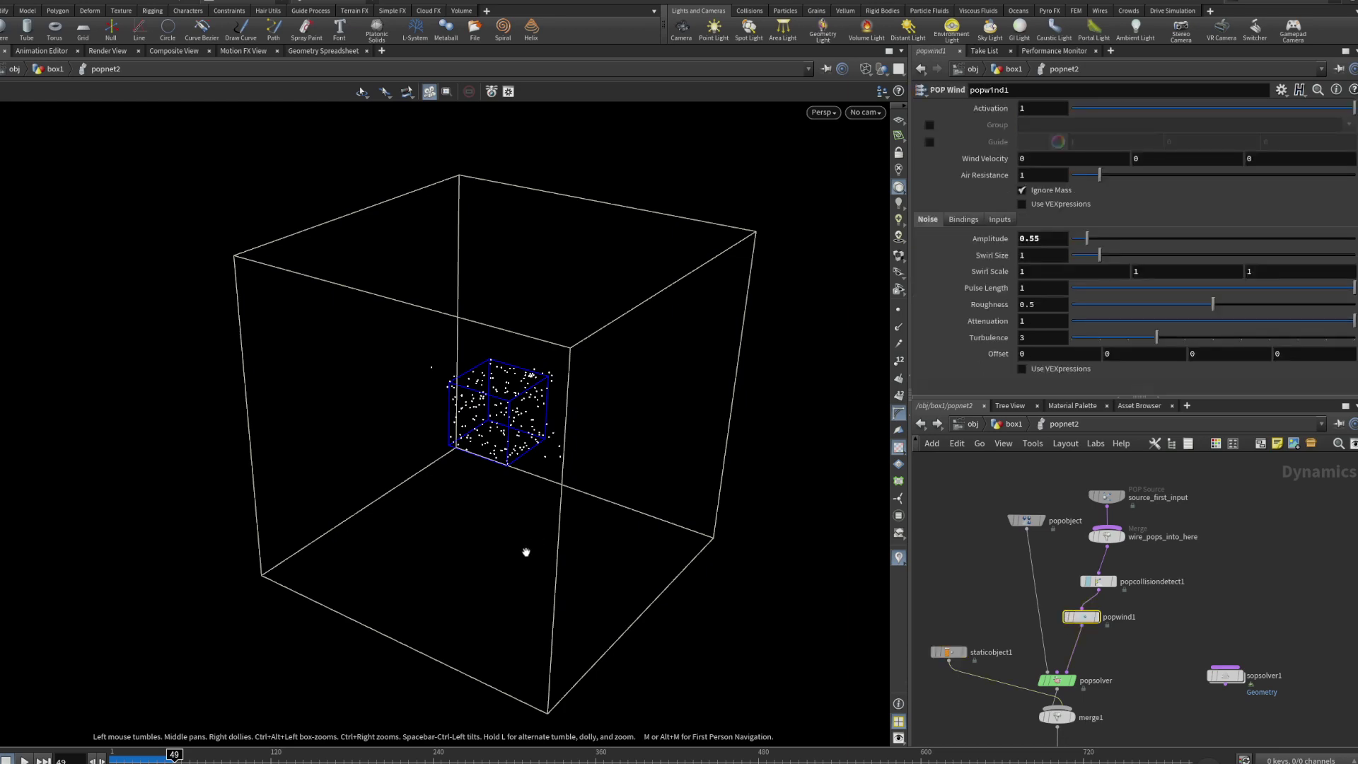
key("Up")
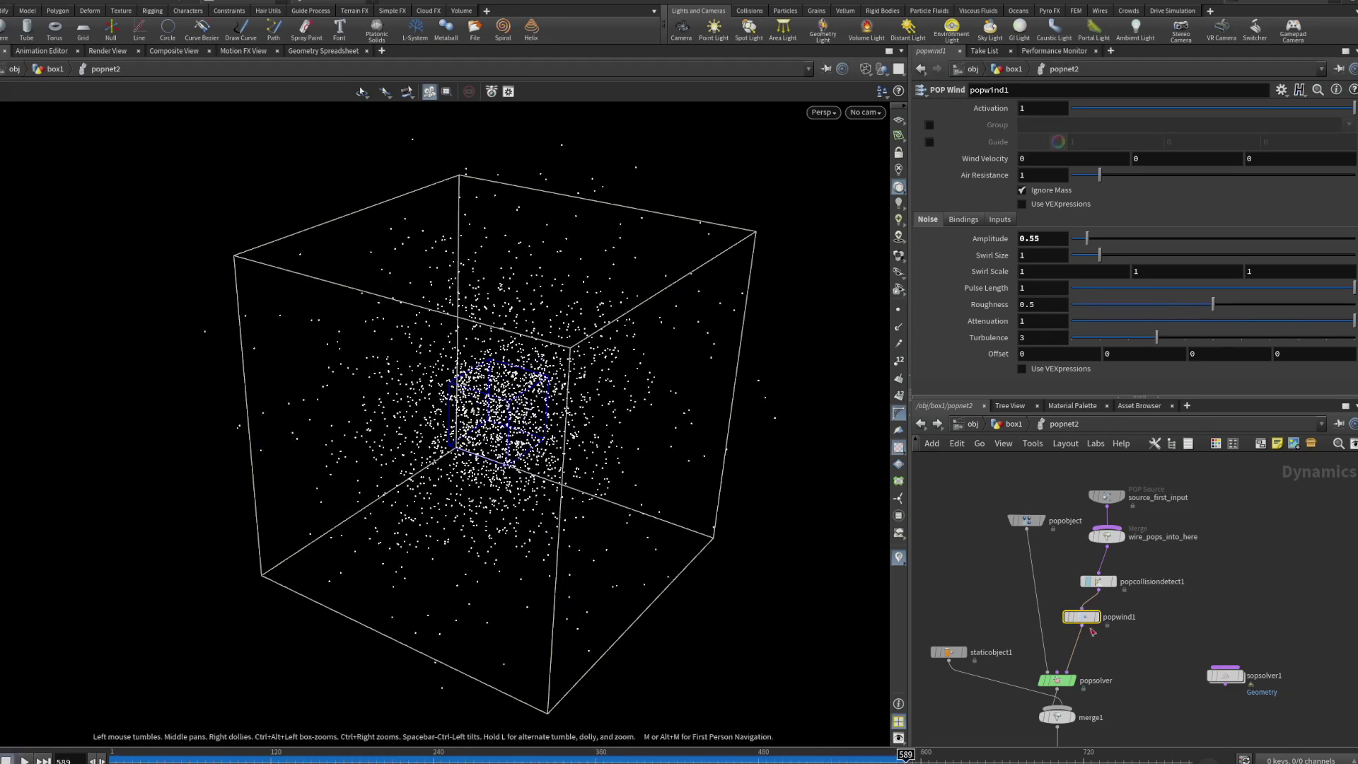
Set popcollisiondetect1's Collision Target to First Context Geometry and replay the simulation from the start.
left_click(1098, 581)
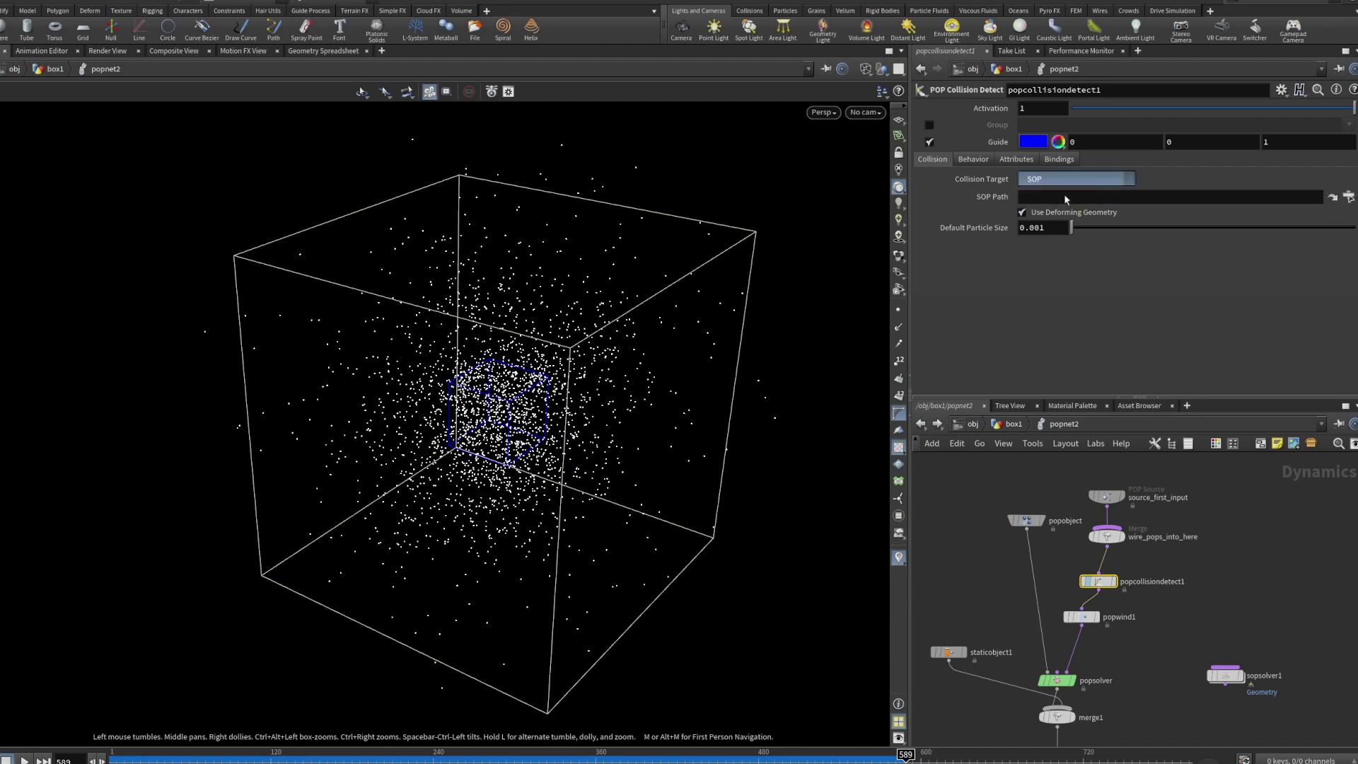
left_click(1071, 230)
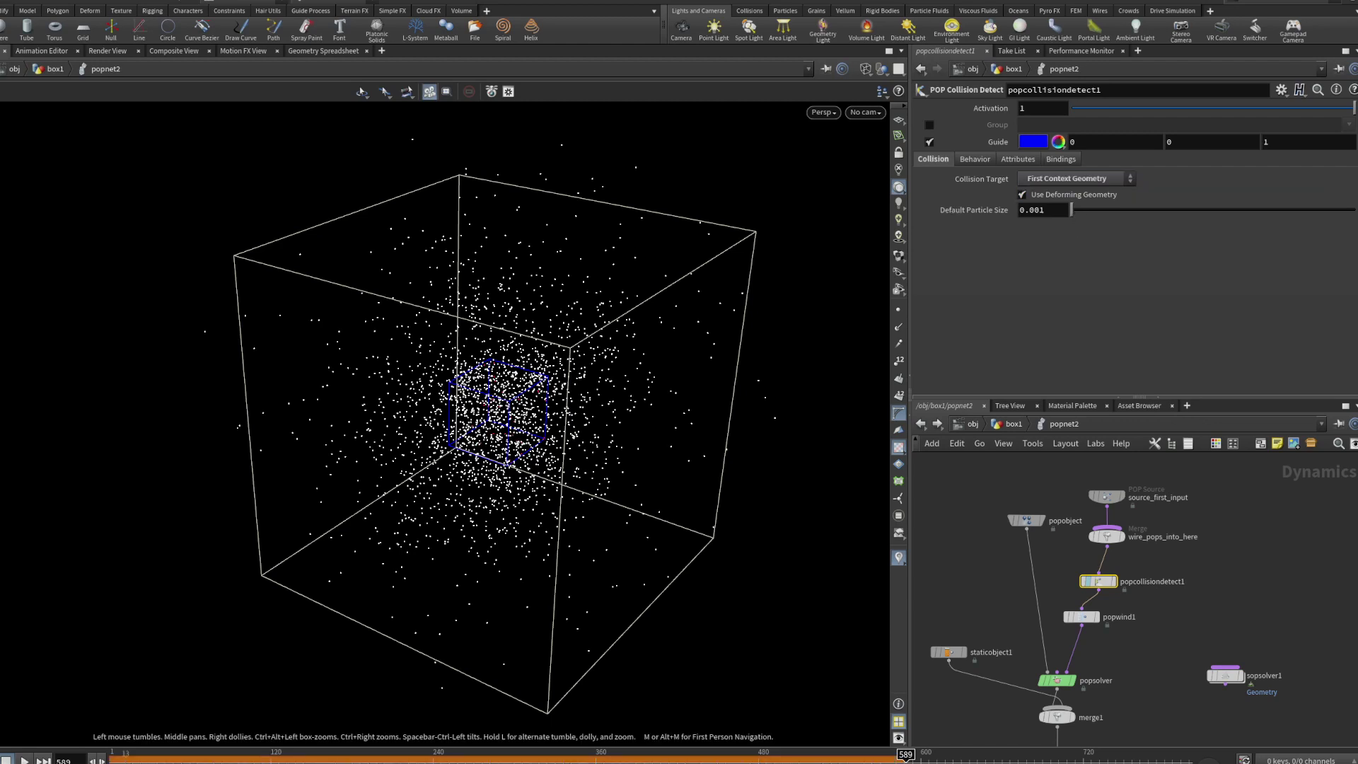
key("ctrl+Up")
left_click(24, 759)
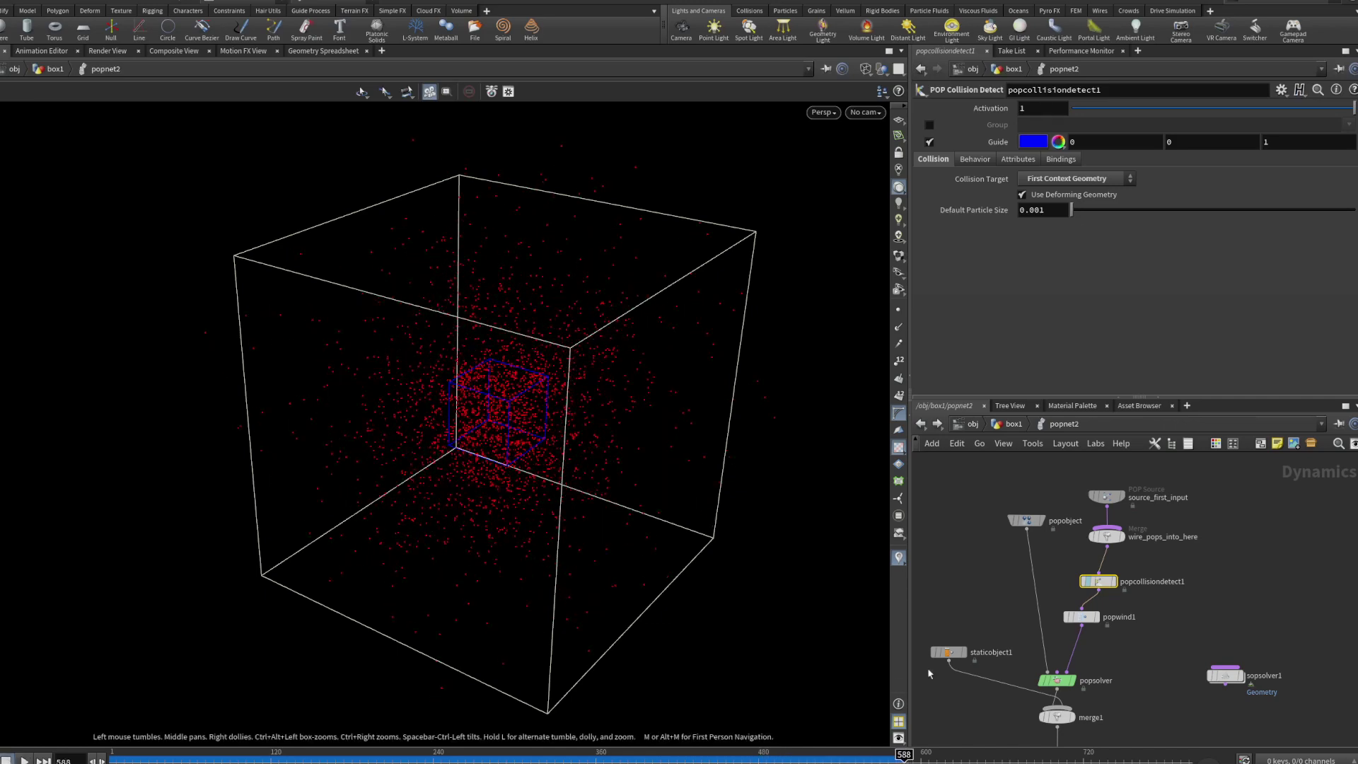
Set popwind1's noise Swirl Size to 4.12 and replay the simulation from frame 1.
left_click(1082, 618)
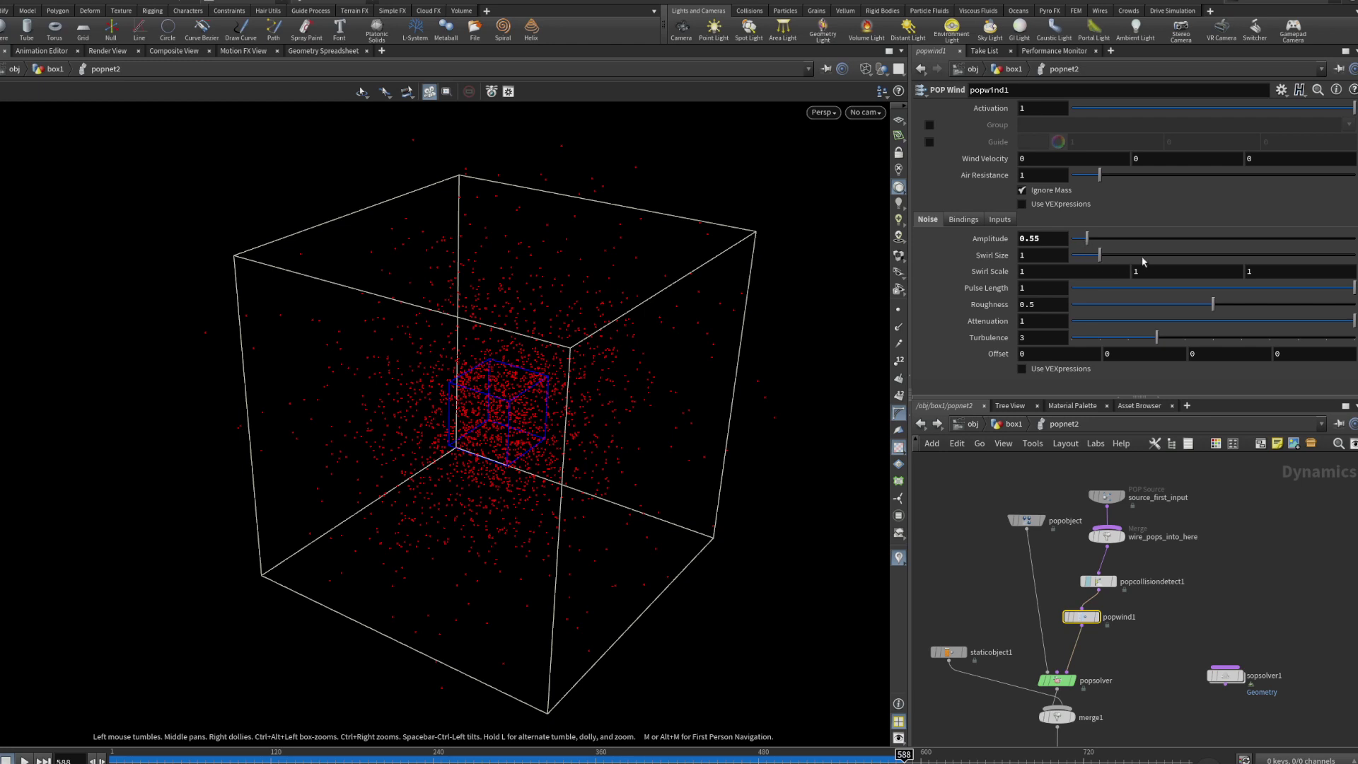
left_click_drag(1100, 256, 1189, 256)
left_click(111, 755)
left_click(25, 759)
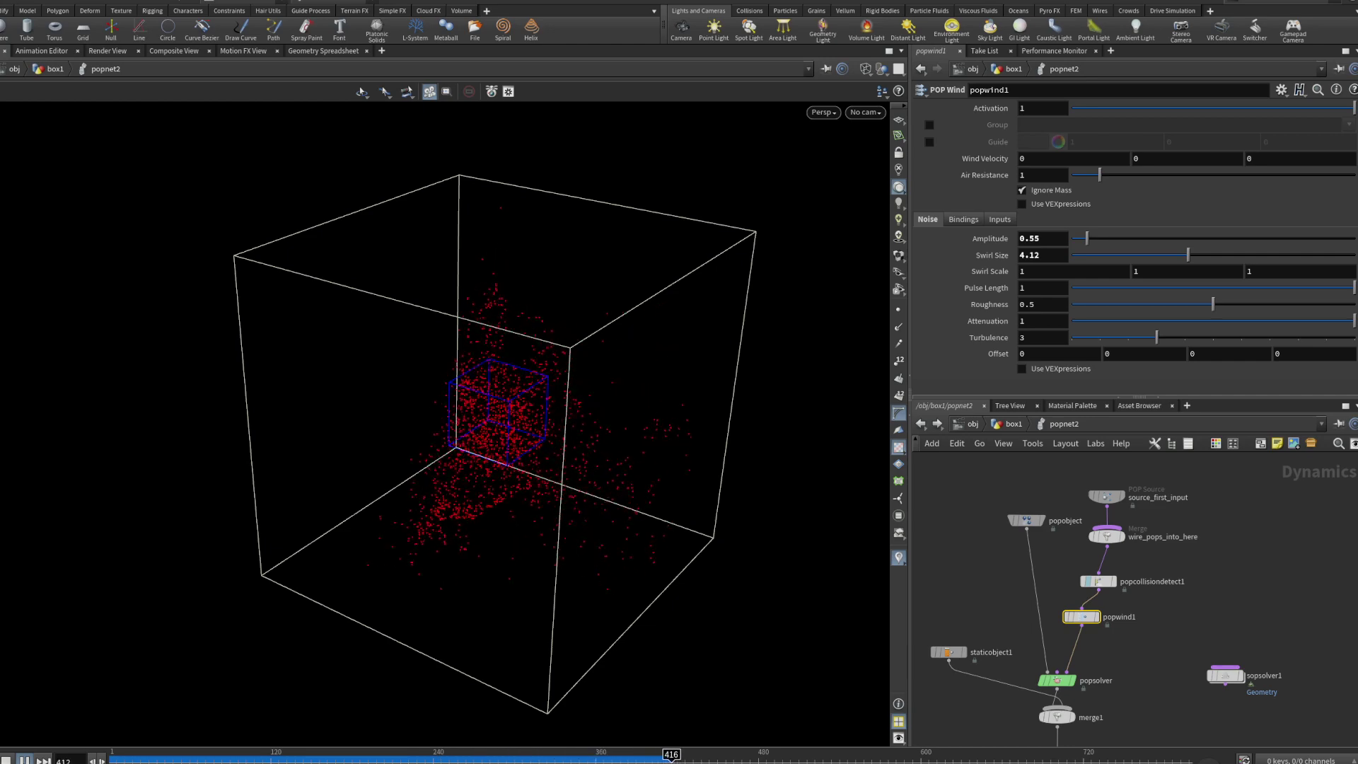
left_click(25, 760)
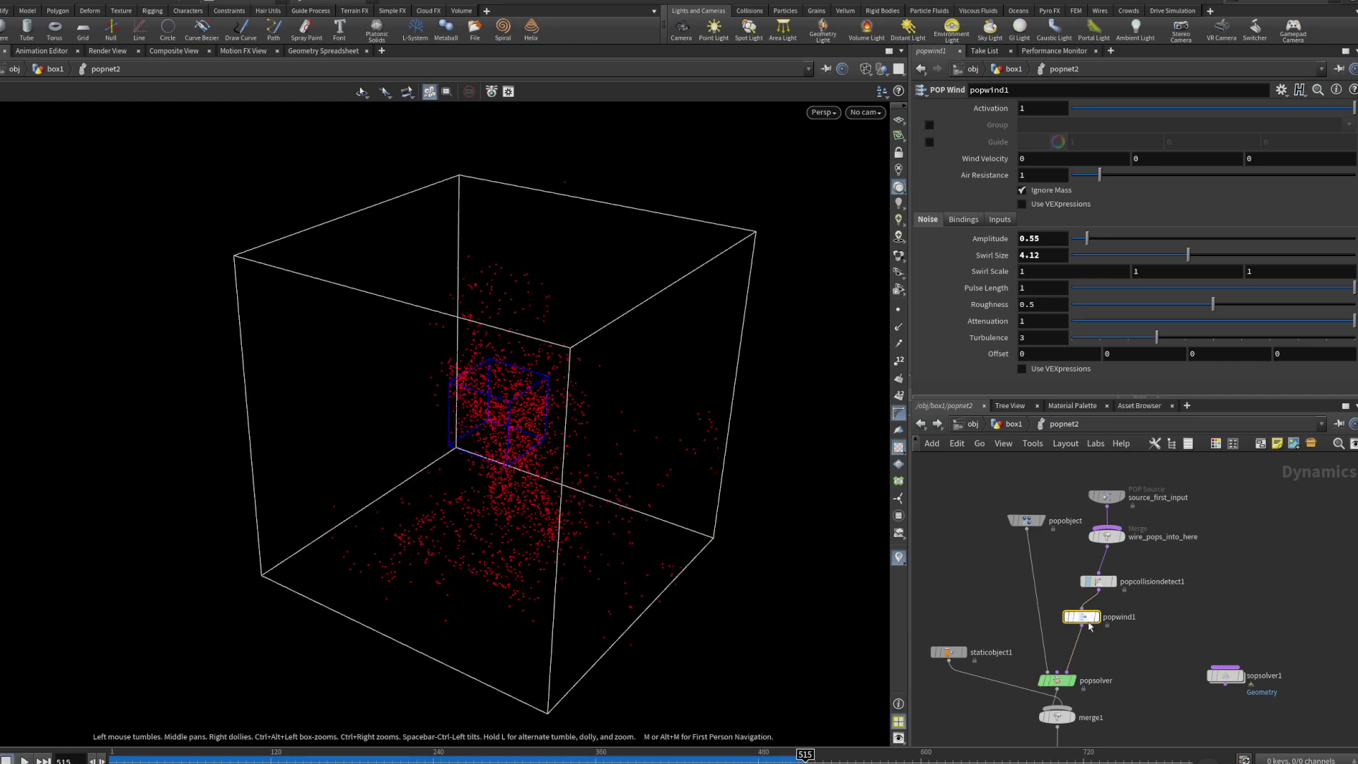
Take popwind1 out of the particle chain and insert a Gravity Force node between merge1 and output.
left_click_drag(1082, 619, 1283, 608)
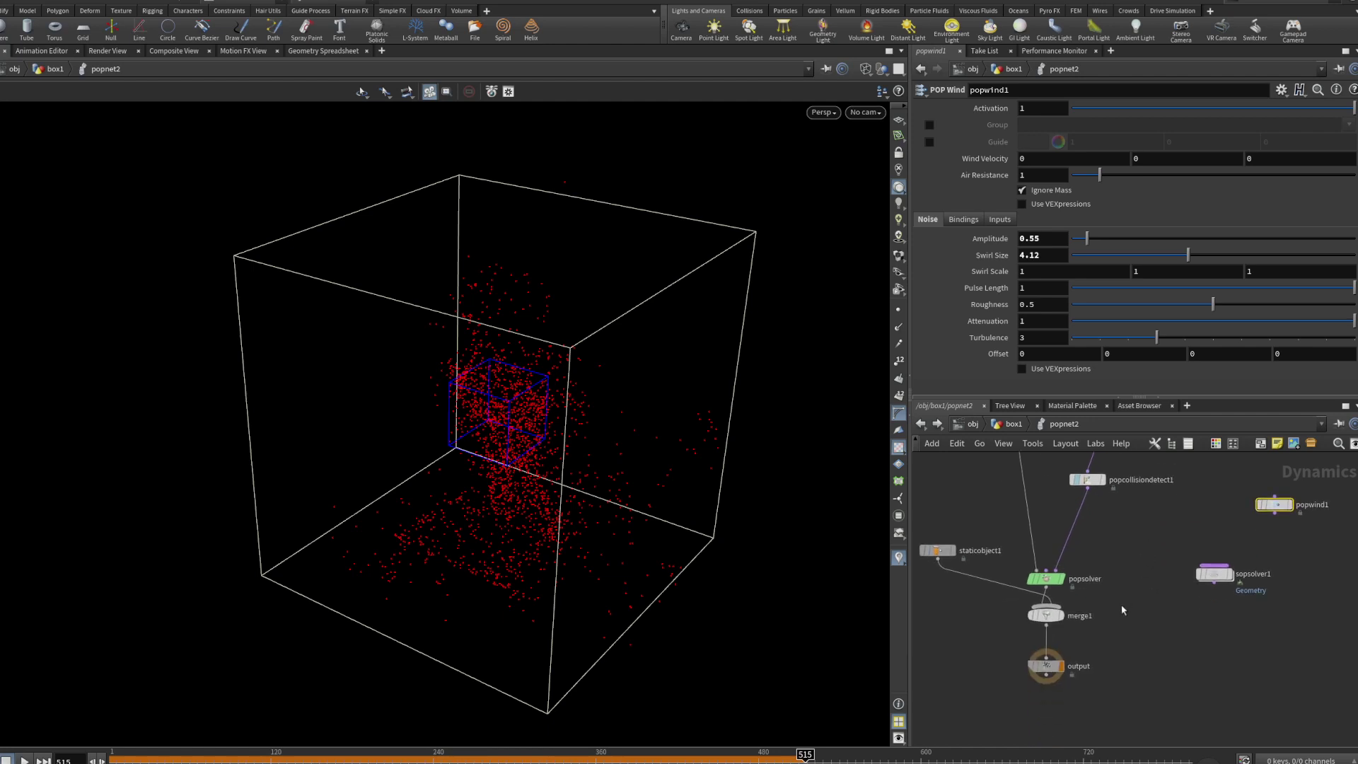
key("Return")
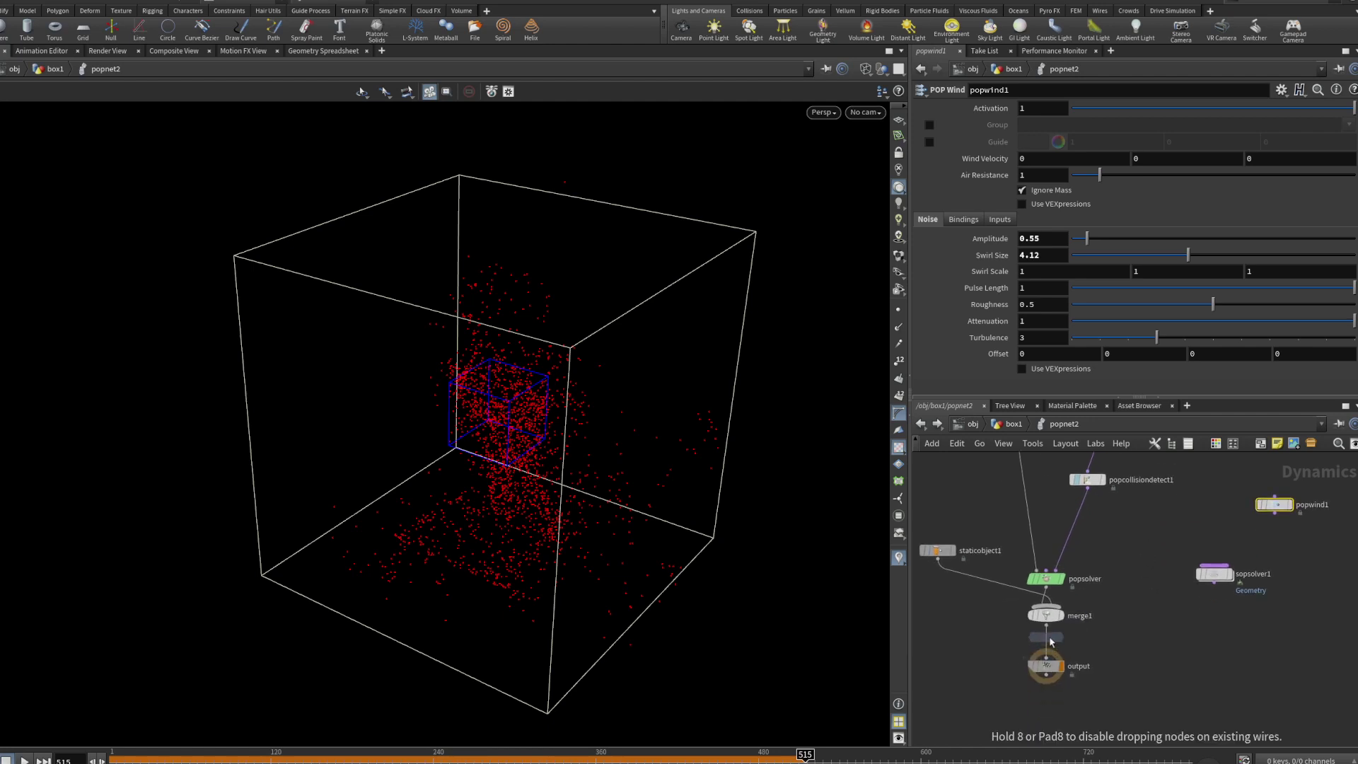
left_click(1050, 639)
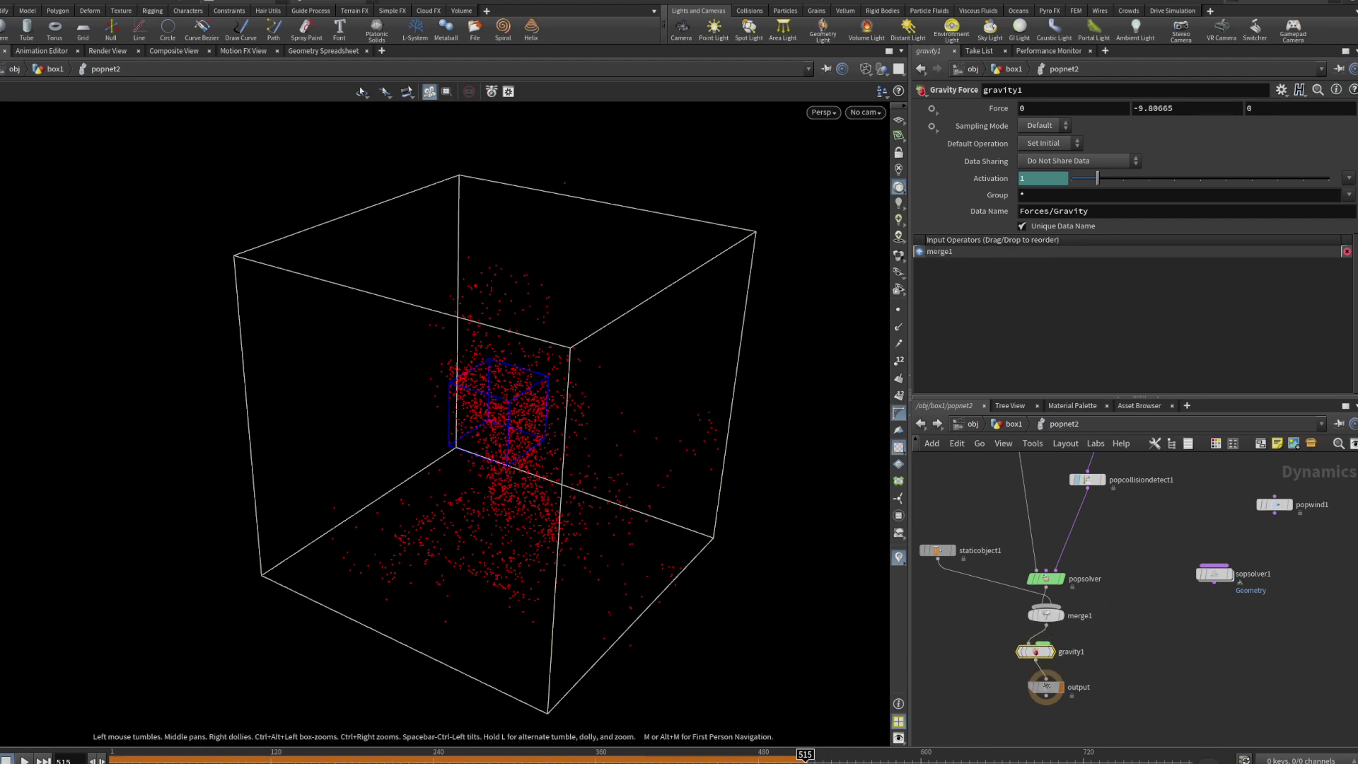
Replay the simulation from the first frame with gravity1 applied and view the falling particles from another angle.
key("ctrl+Up")
key("Up")
key("Up")
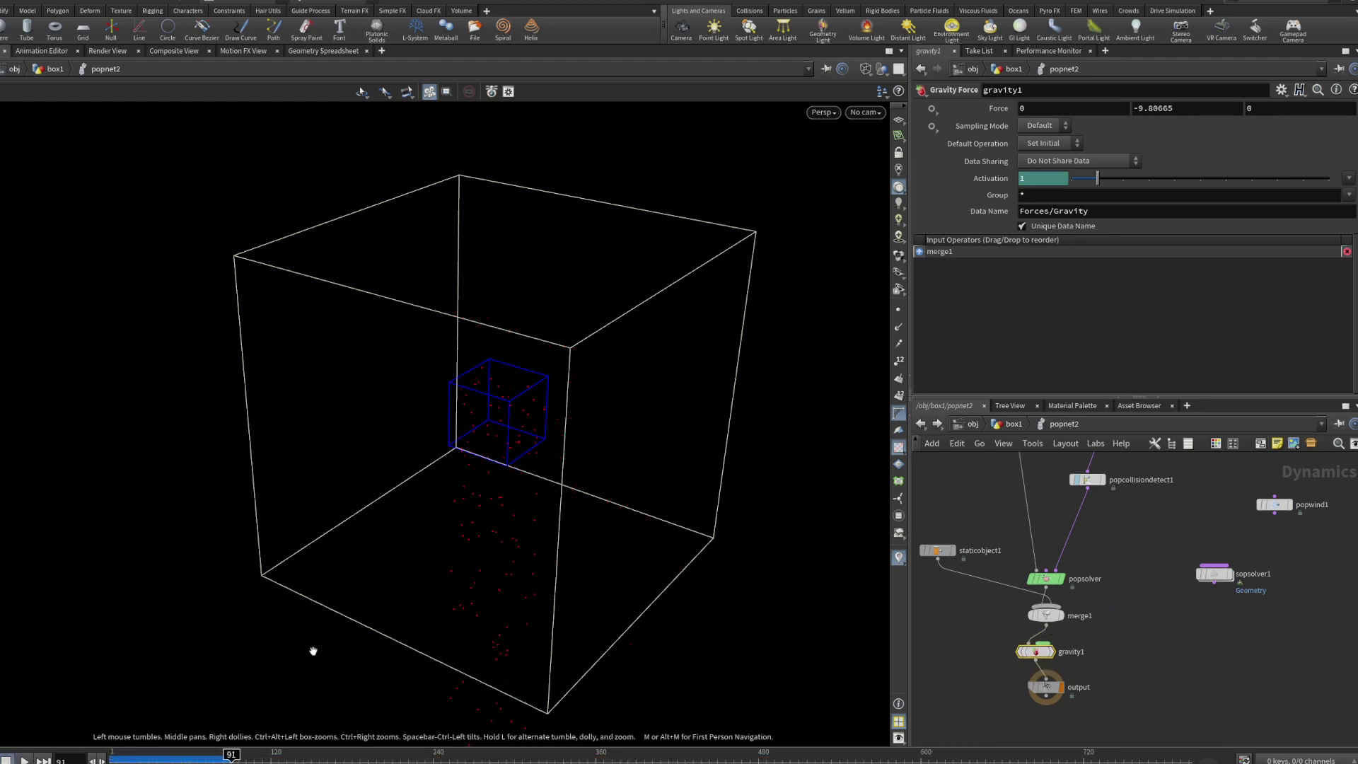
left_click_drag(313, 650, 439, 524)
Set popcollisiondetect1's Color Hits to 1, 0.5, 0 in its behavior settings and replay the simulation from the first frame.
middle_click_drag(1107, 625, 1108, 691)
left_click(1083, 546)
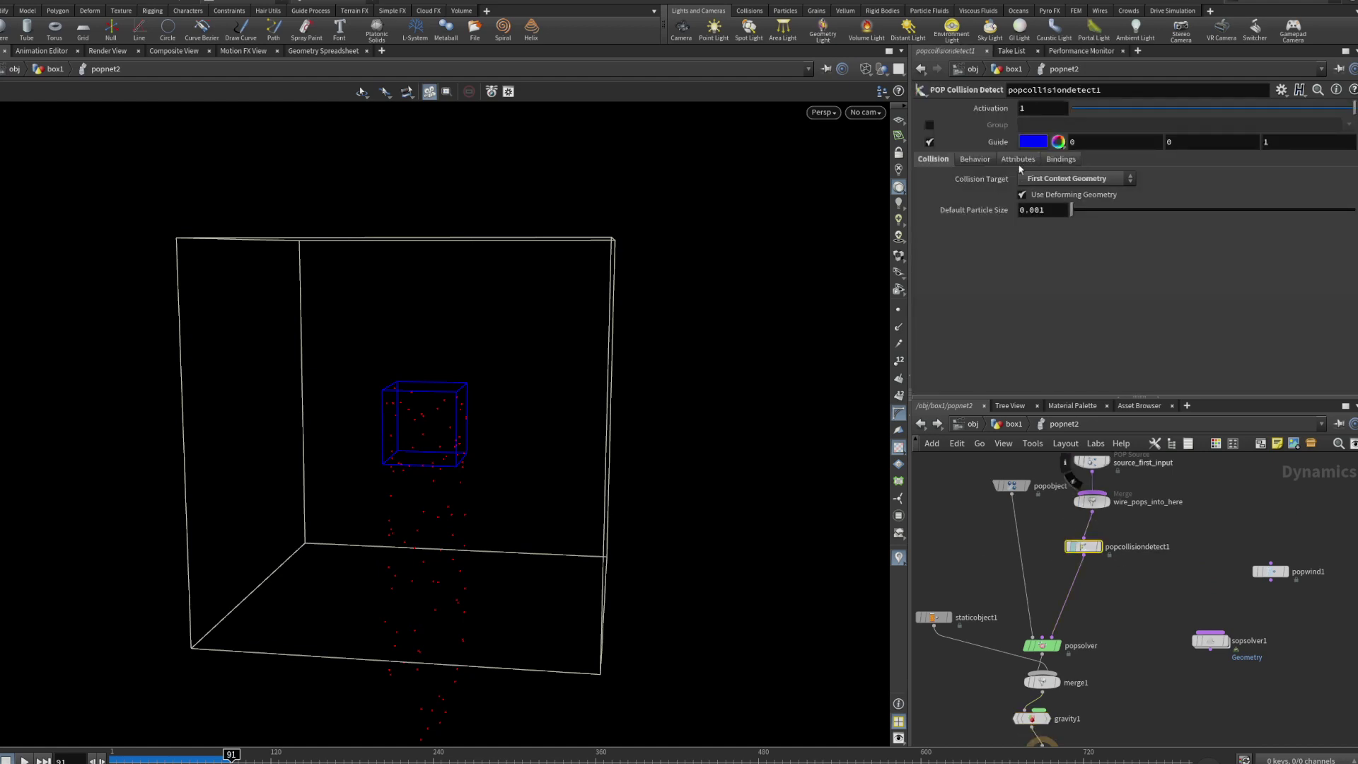
left_click(974, 160)
left_click(1031, 222)
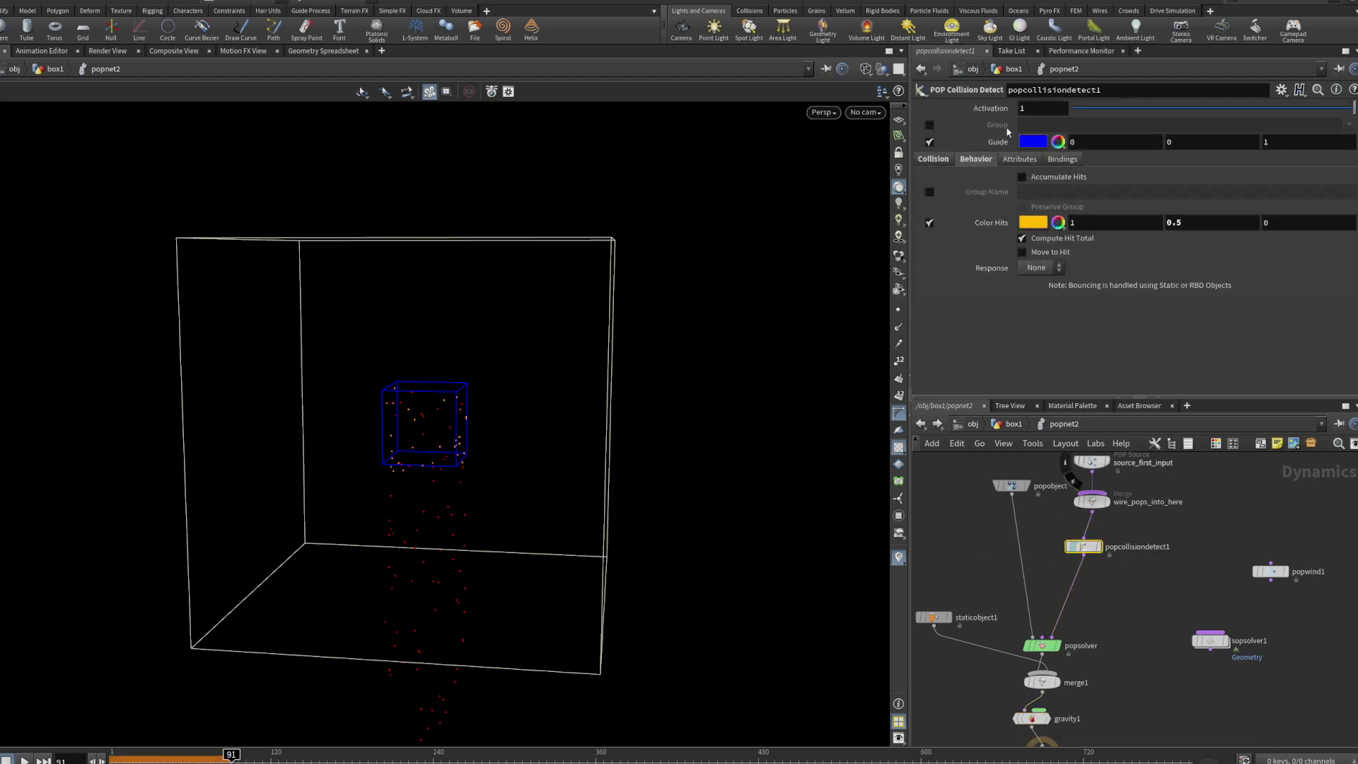
key("ctrl+Up")
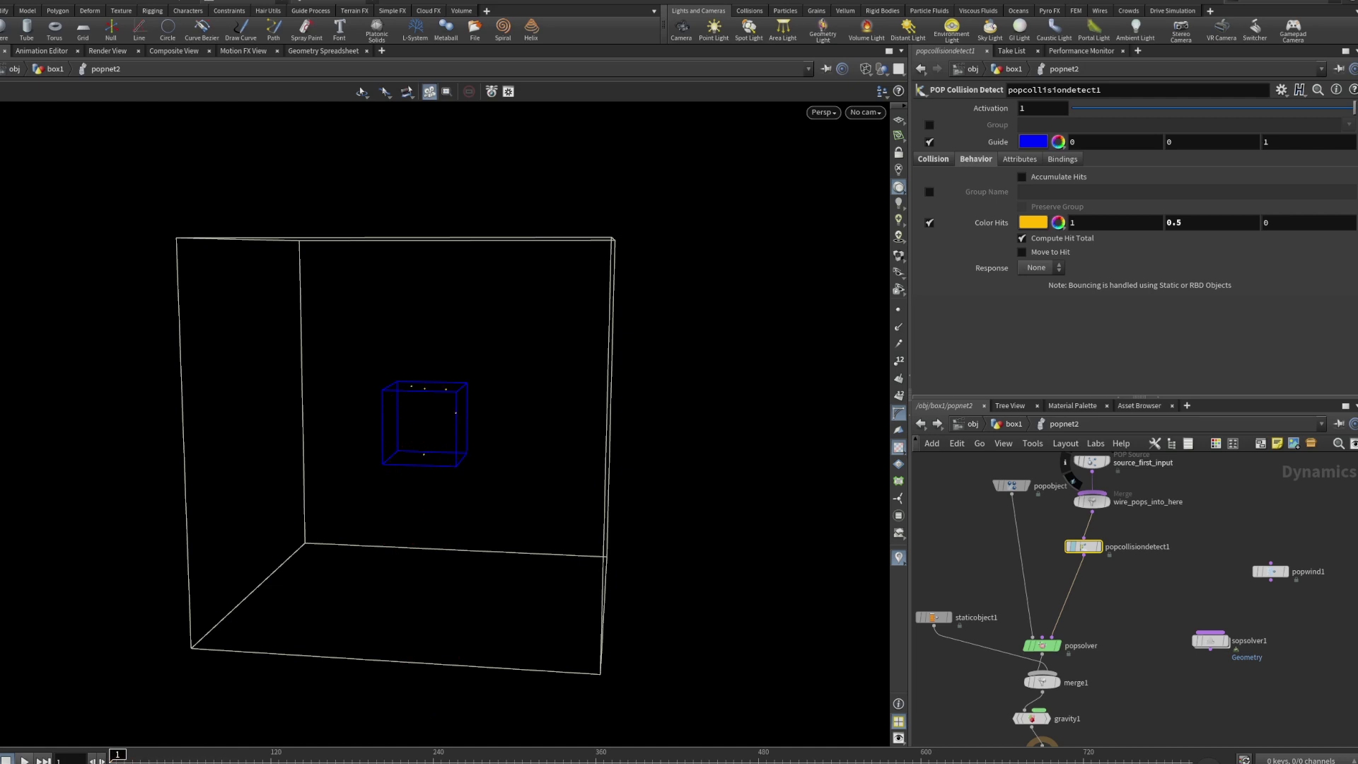
left_click(25, 759)
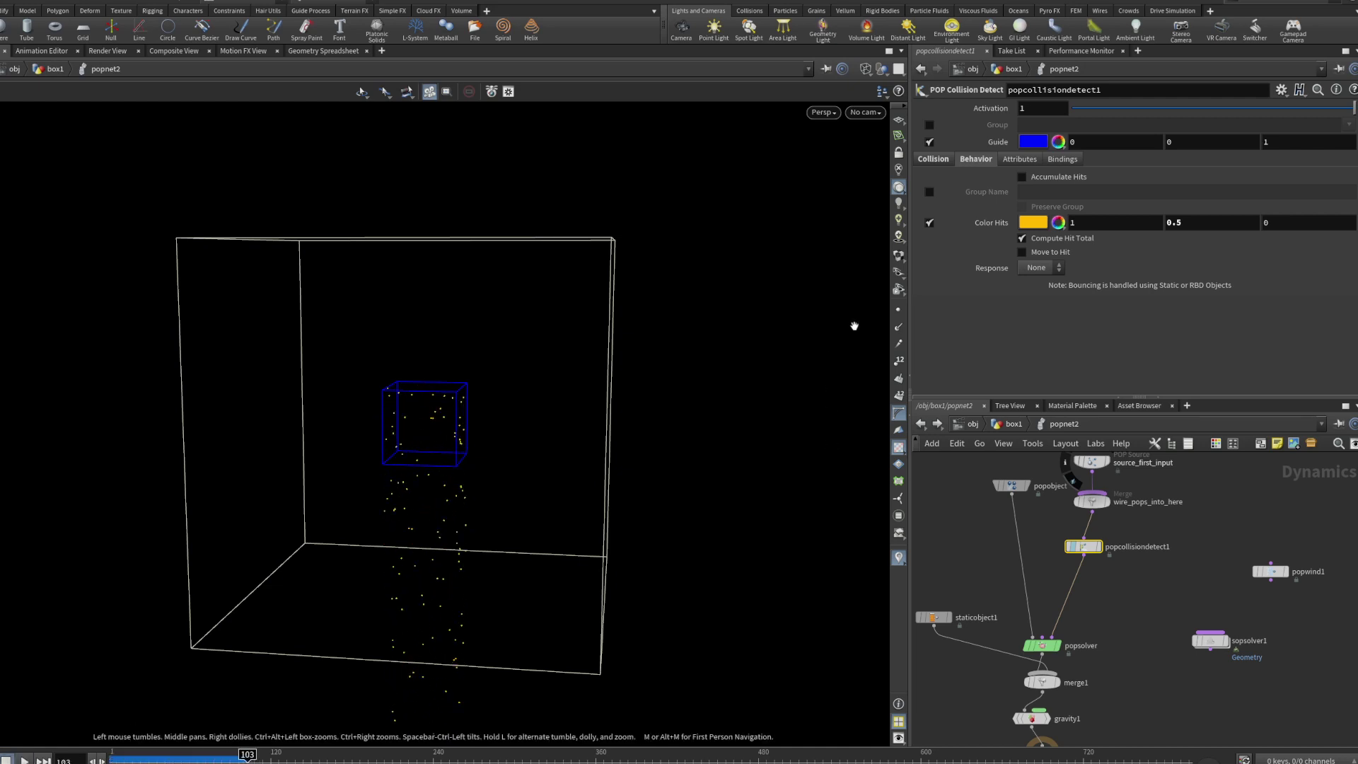
Disconnect box7 from popnet2 in the box1 network, go back inside popnet2 and return to the first frame.
left_click(932, 159)
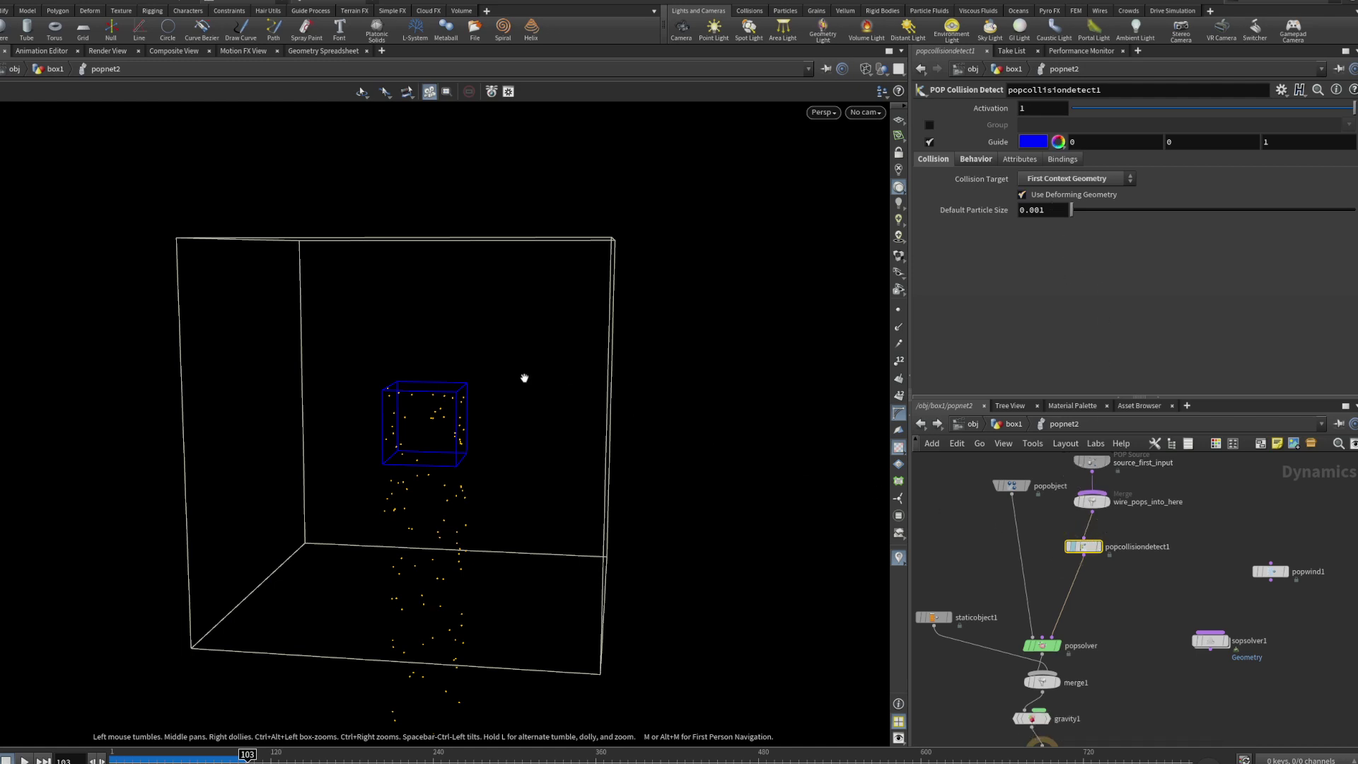
left_click_drag(524, 378, 487, 412)
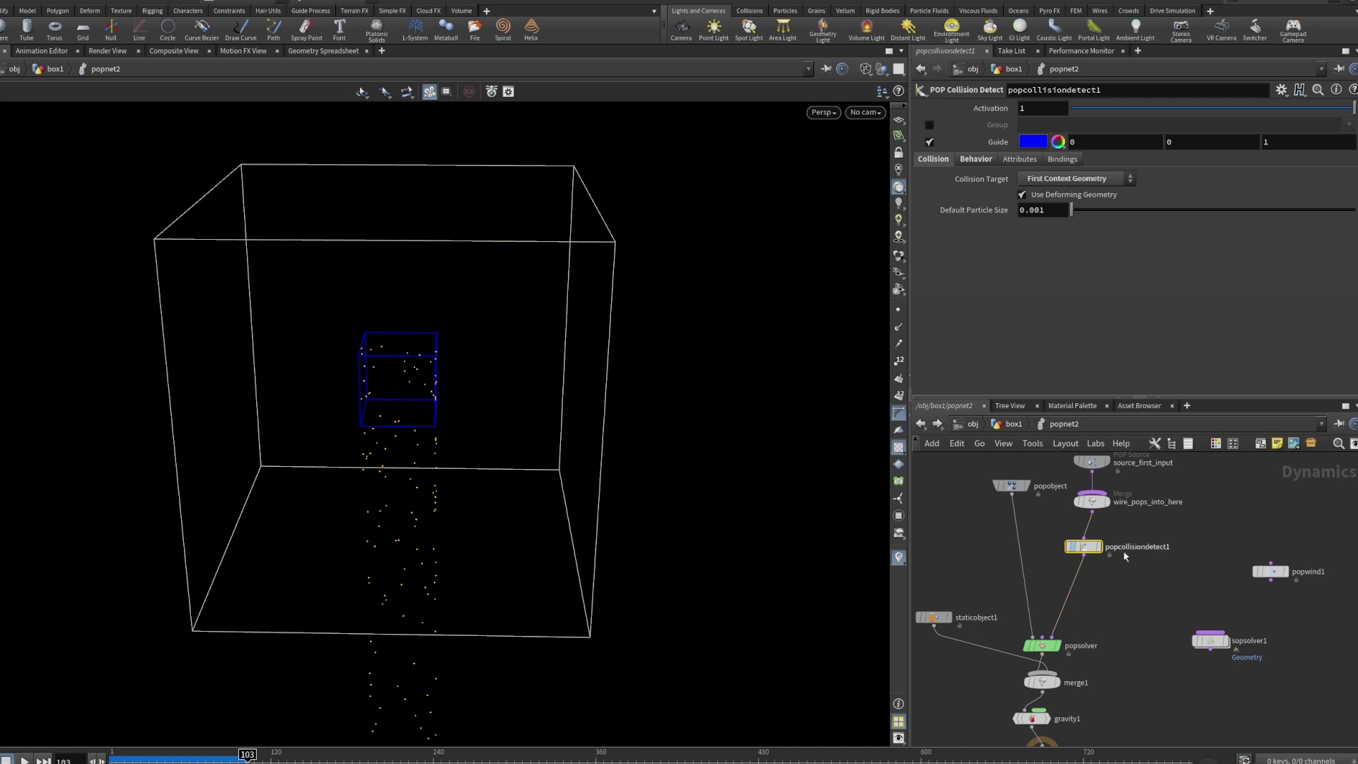
middle_click_drag(1154, 551, 1158, 604)
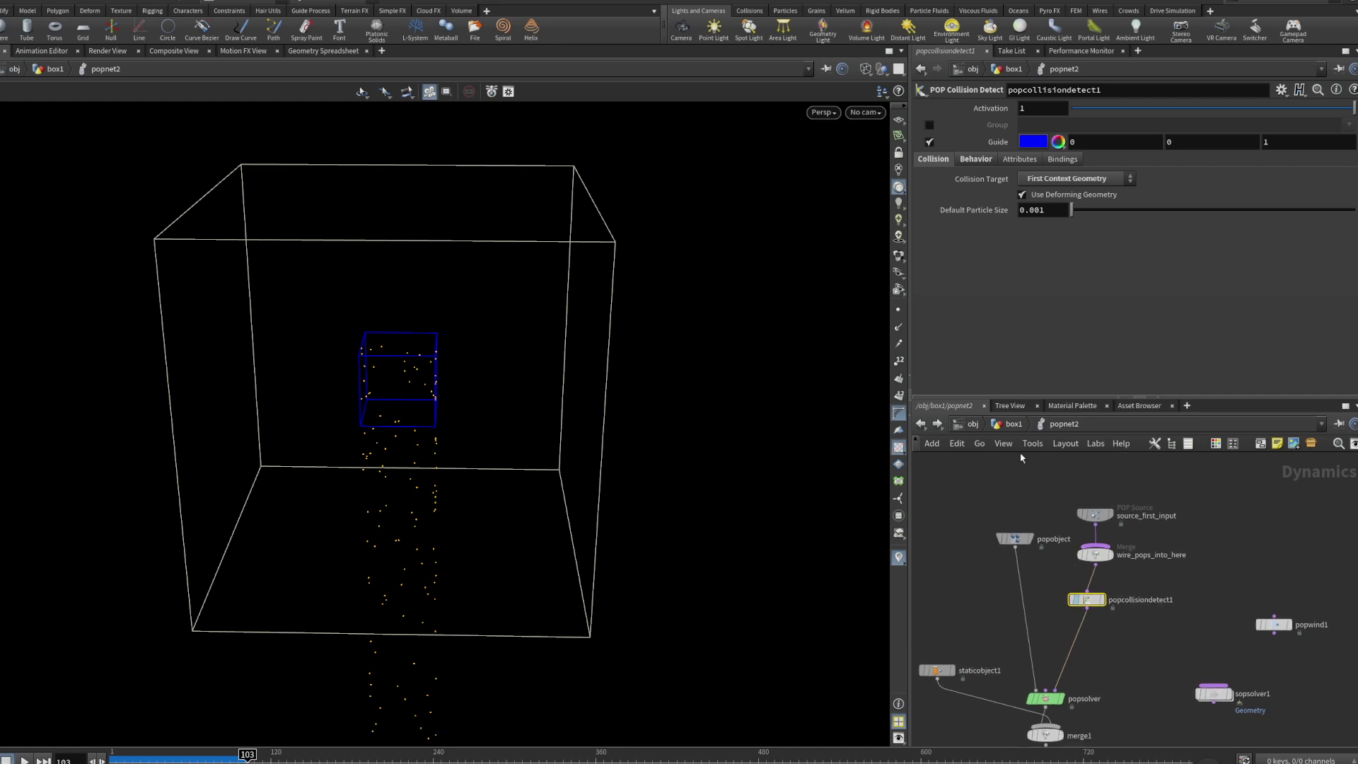
left_click(1011, 424)
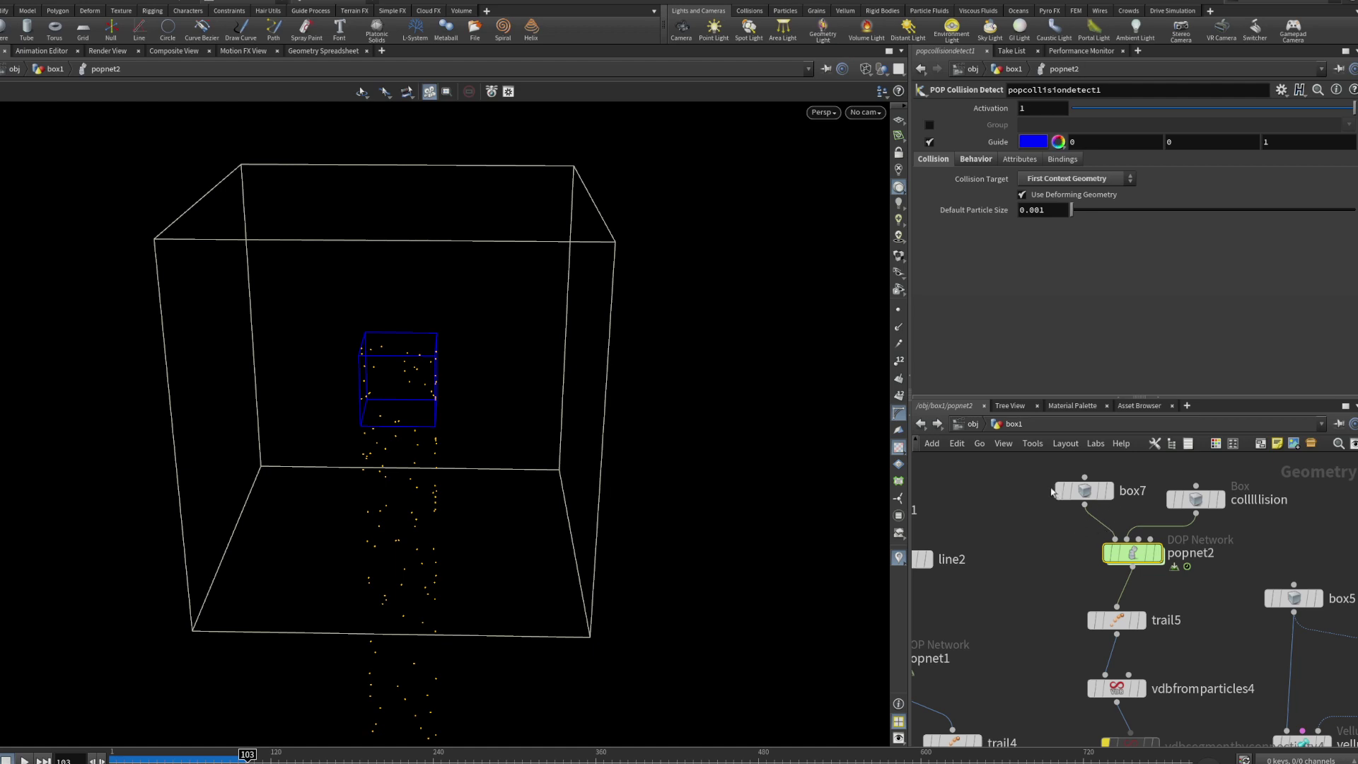
left_click_drag(1050, 490, 1050, 487)
mouse_move(1139, 545)
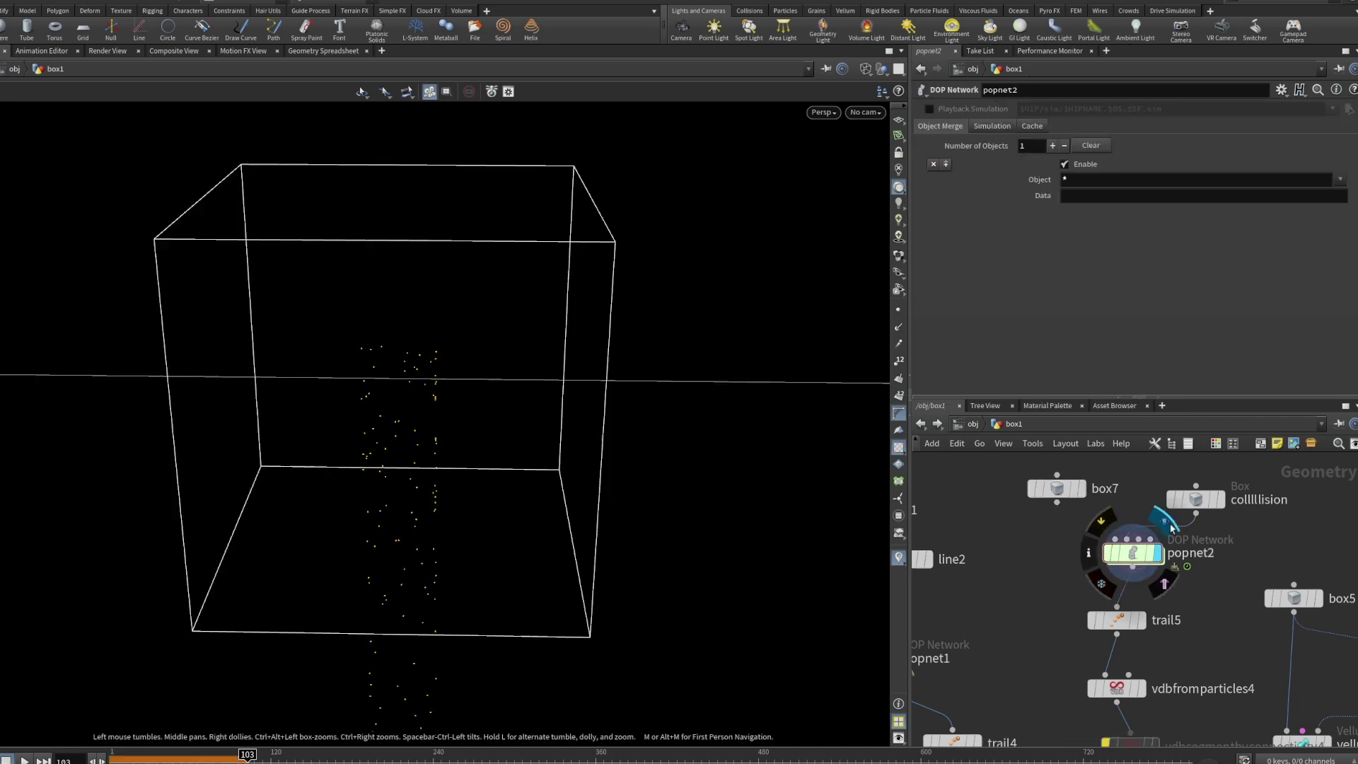
double_click(1143, 551)
key("ctrl+Up")
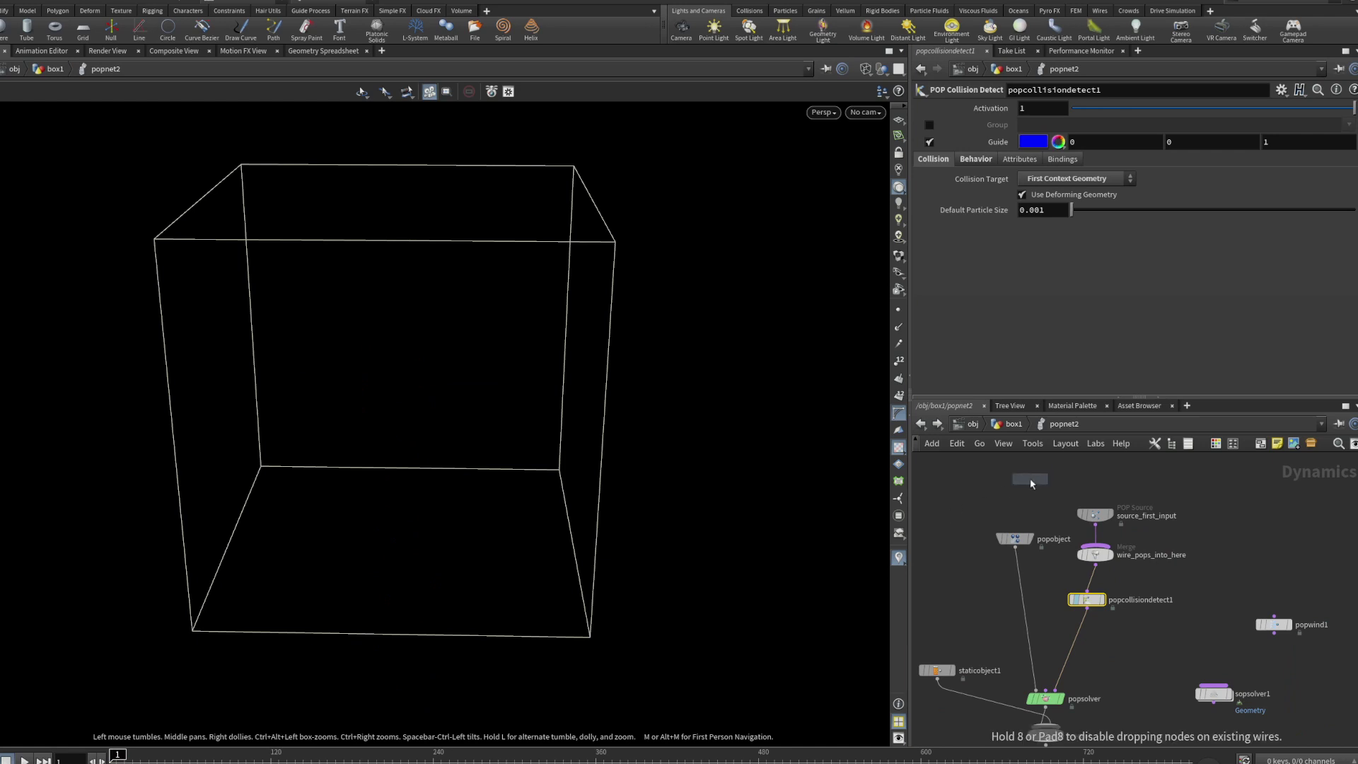
Add a POP Location node above the particle sources and wire it into wire_pops_into_here.
left_click(1031, 484)
left_click_drag(1031, 495, 1082, 548)
left_click(1082, 548)
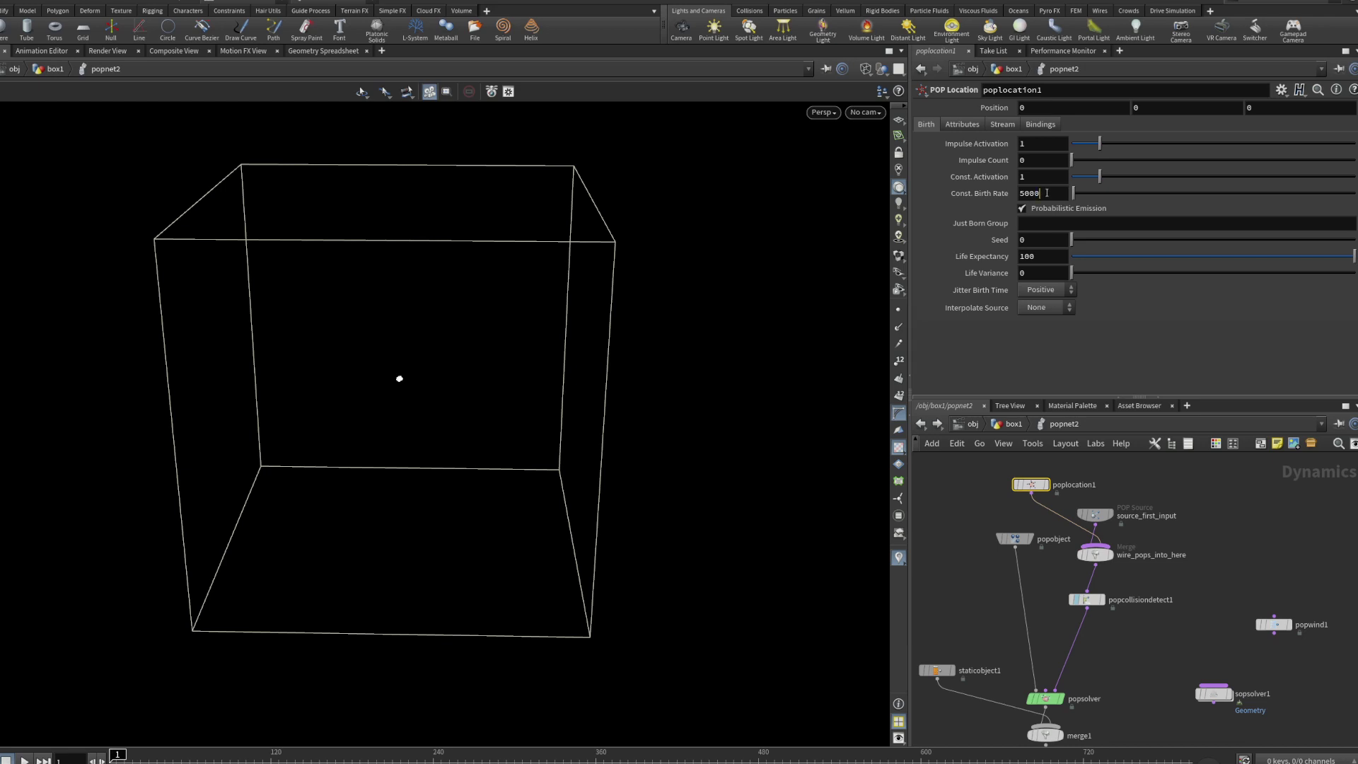
Set poplocation1's Const. Birth Rate to 10 and play the simulation.
double_click(1047, 193)
type("1")
key("Return")
left_click_drag(1031, 195, 935, 204)
type("10")
key("Return")
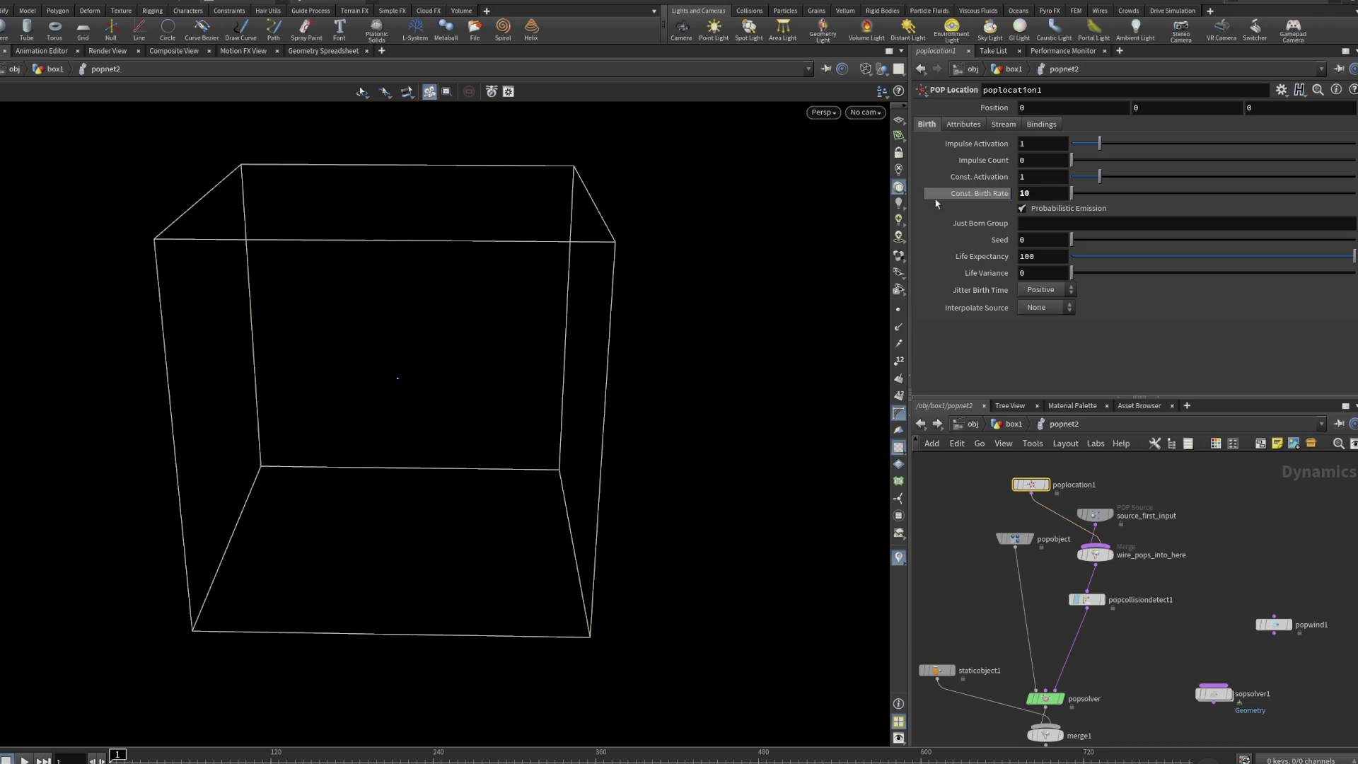
left_click(24, 759)
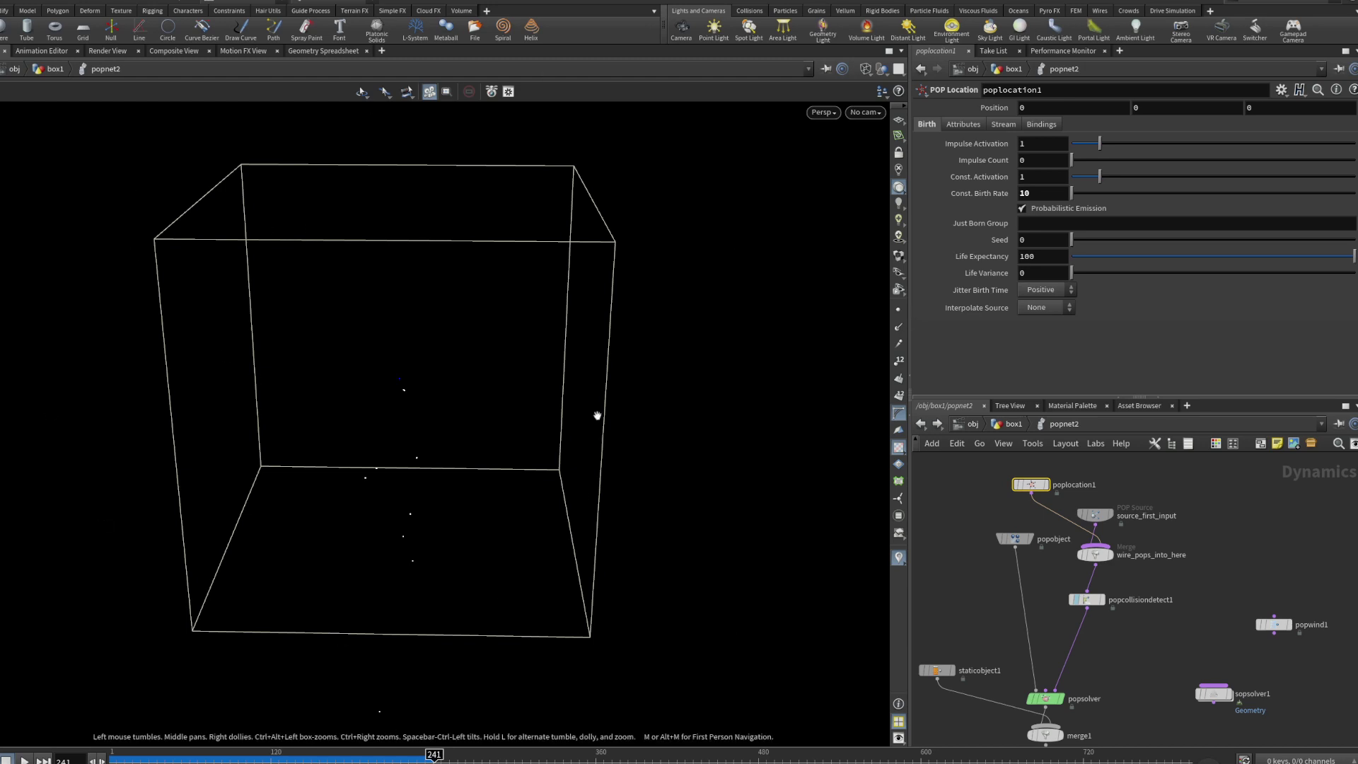
Enable Show Collision Radius in staticobject1's RBD Solver surface collision settings and return to the first frame.
left_click(936, 670)
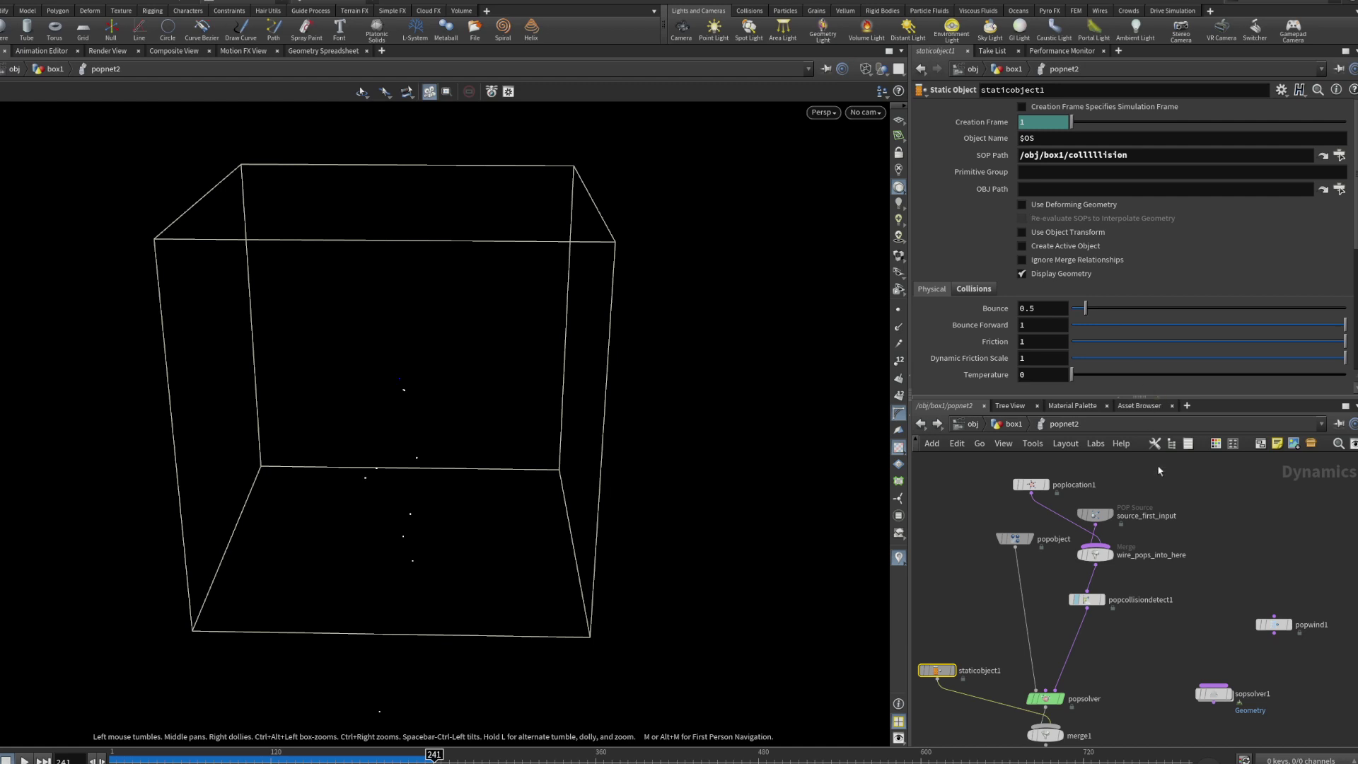
left_click(974, 289)
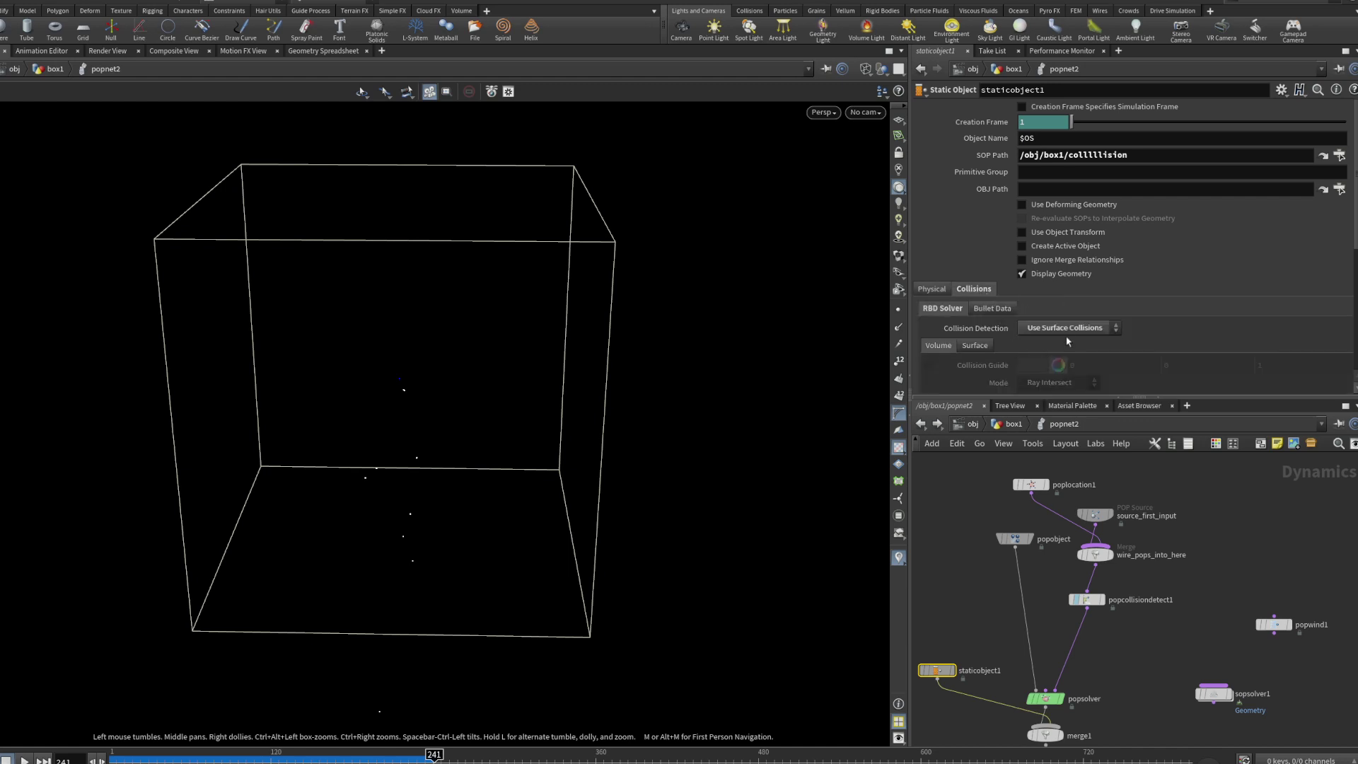
scroll(1110, 331, "down", 3)
scroll(1084, 329, "down", 3)
left_click(975, 168)
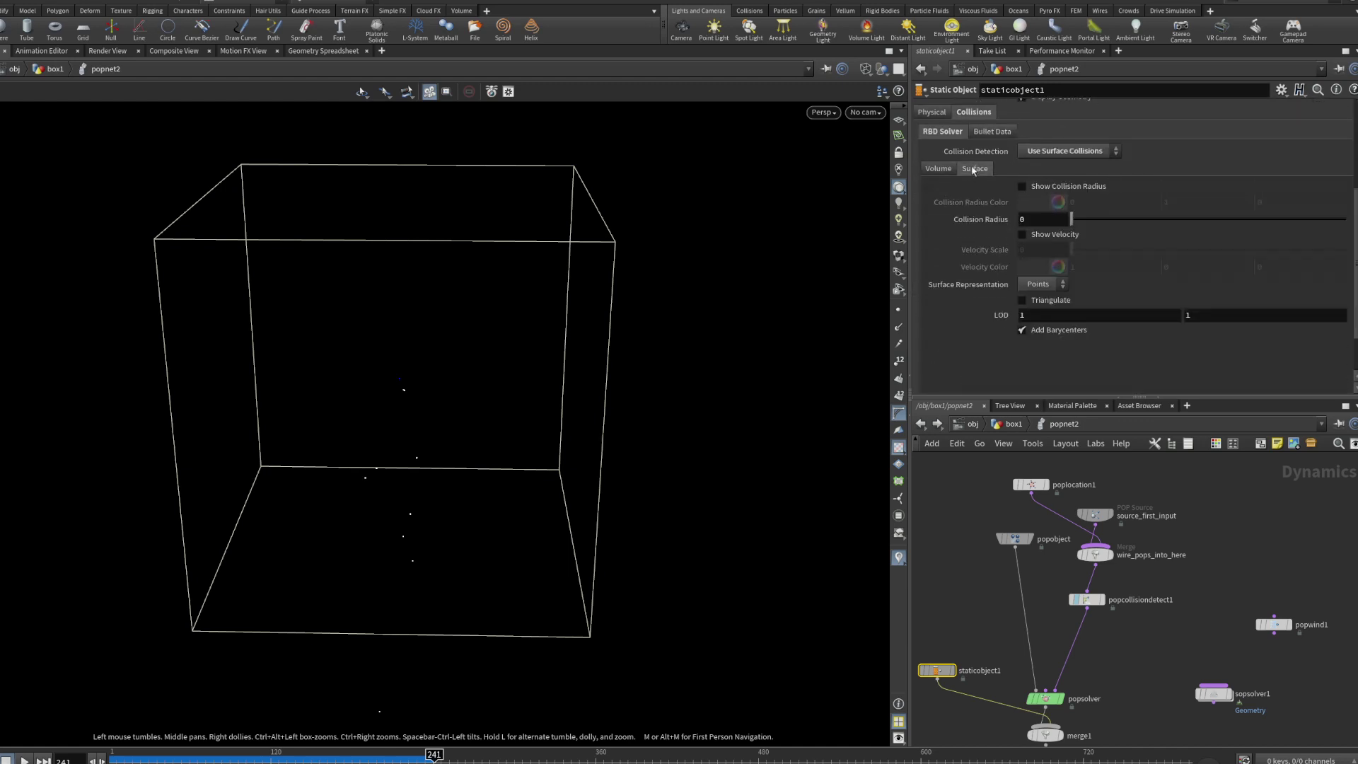
left_click(1022, 186)
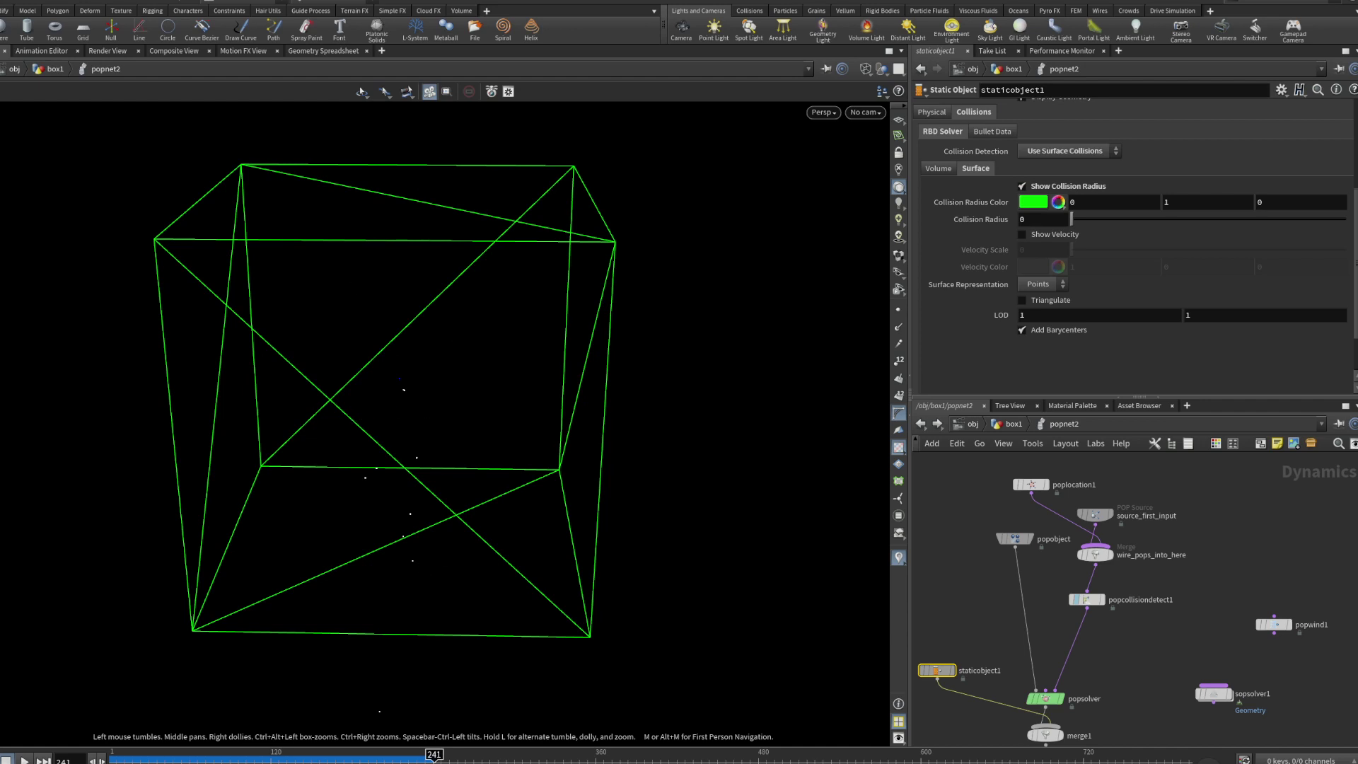
key("ctrl+Up")
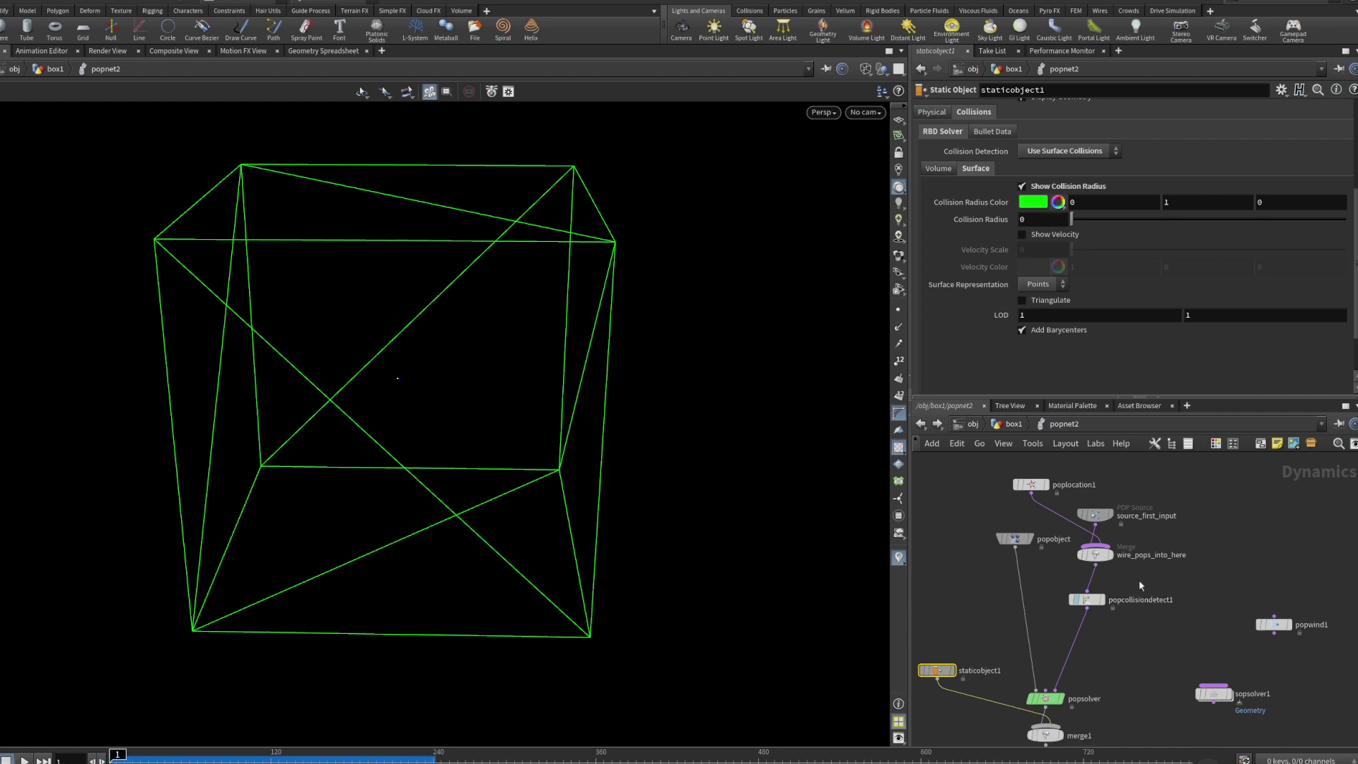
Set popcollisiondetect1's Collision Target to SOP with the path /obj/box1/colllllision and play the simulation from the first frame.
left_click(1084, 600)
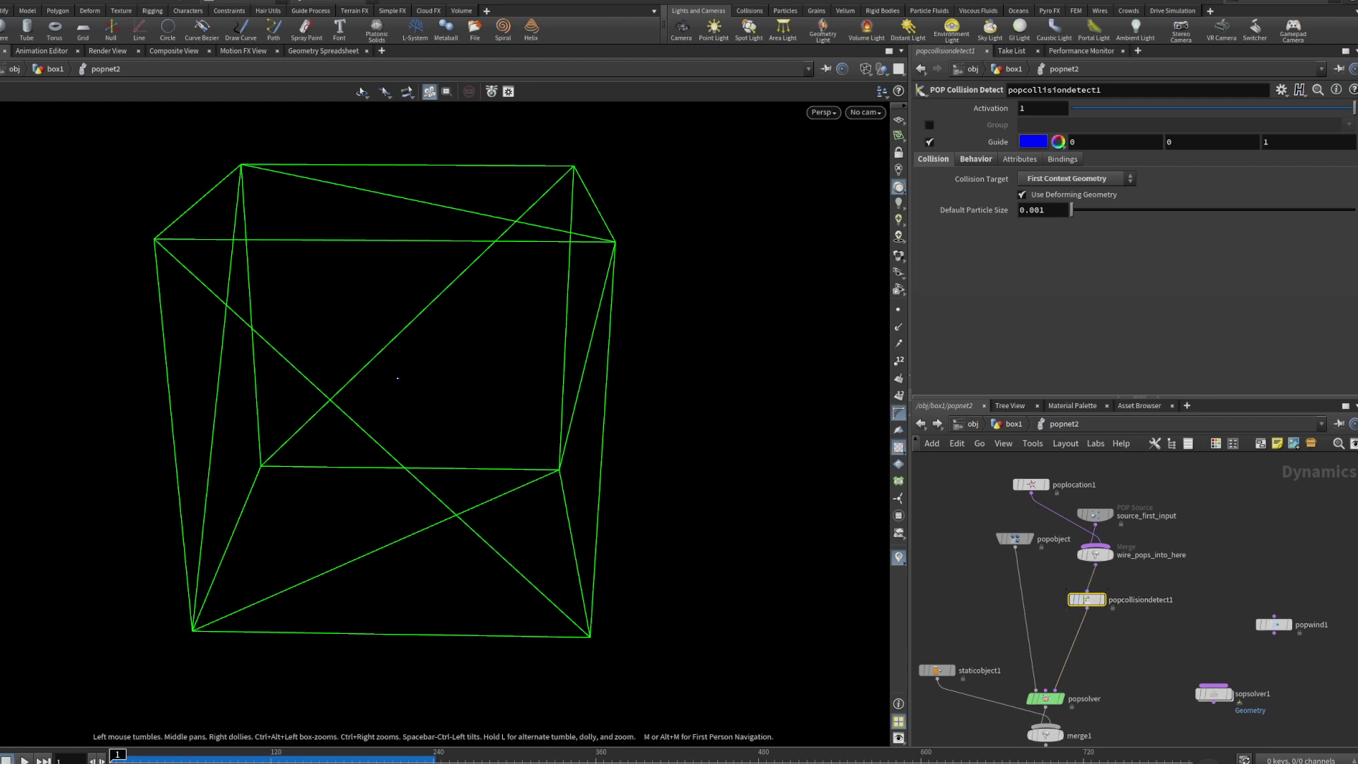
key("Up")
key("ctrl+Up")
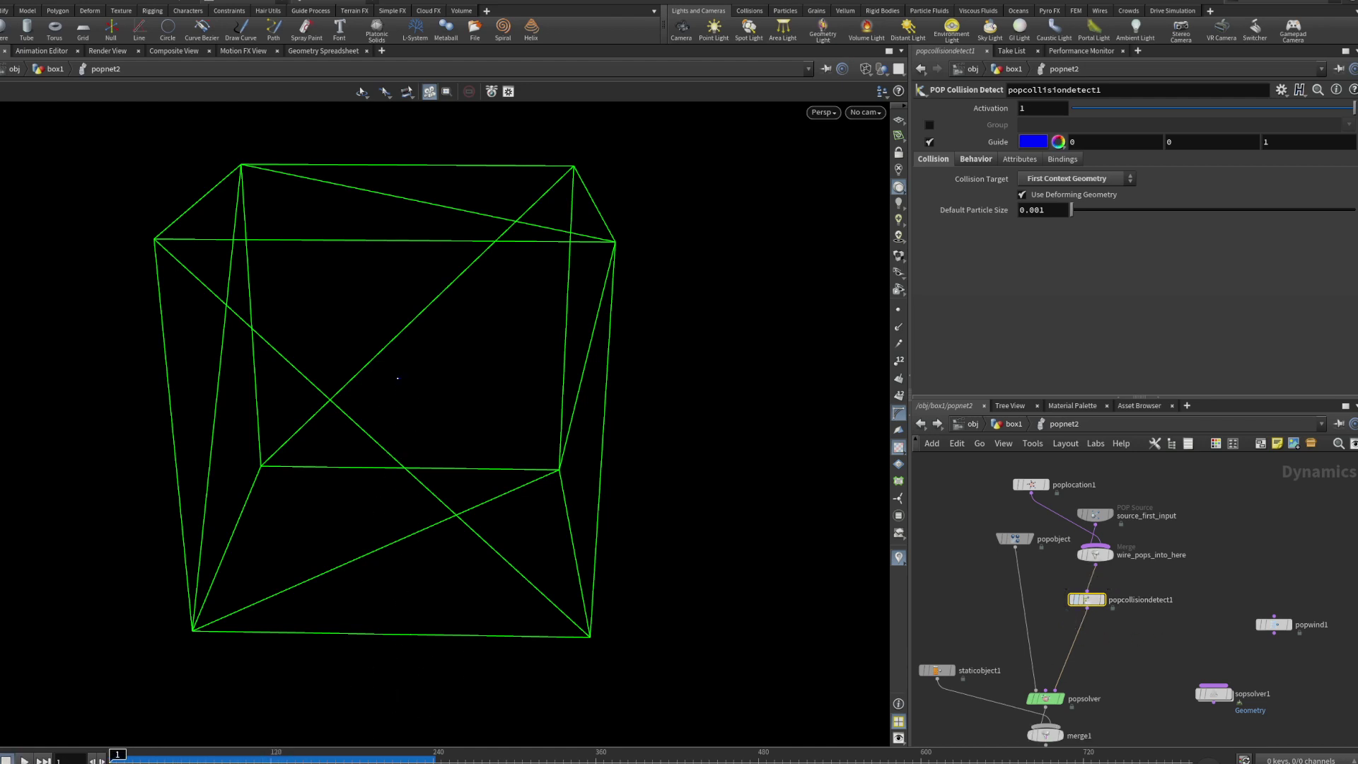
left_click(977, 159)
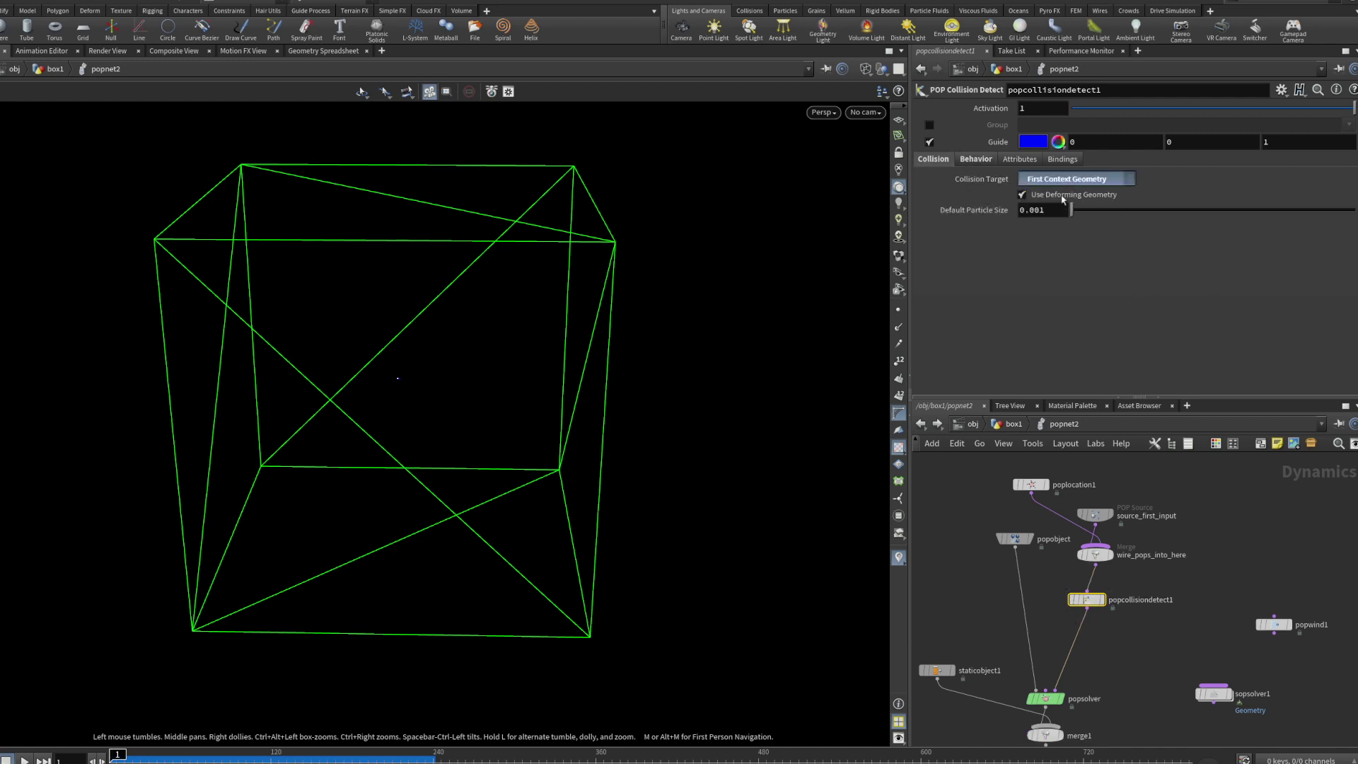
left_click(1067, 198)
left_click(1067, 182)
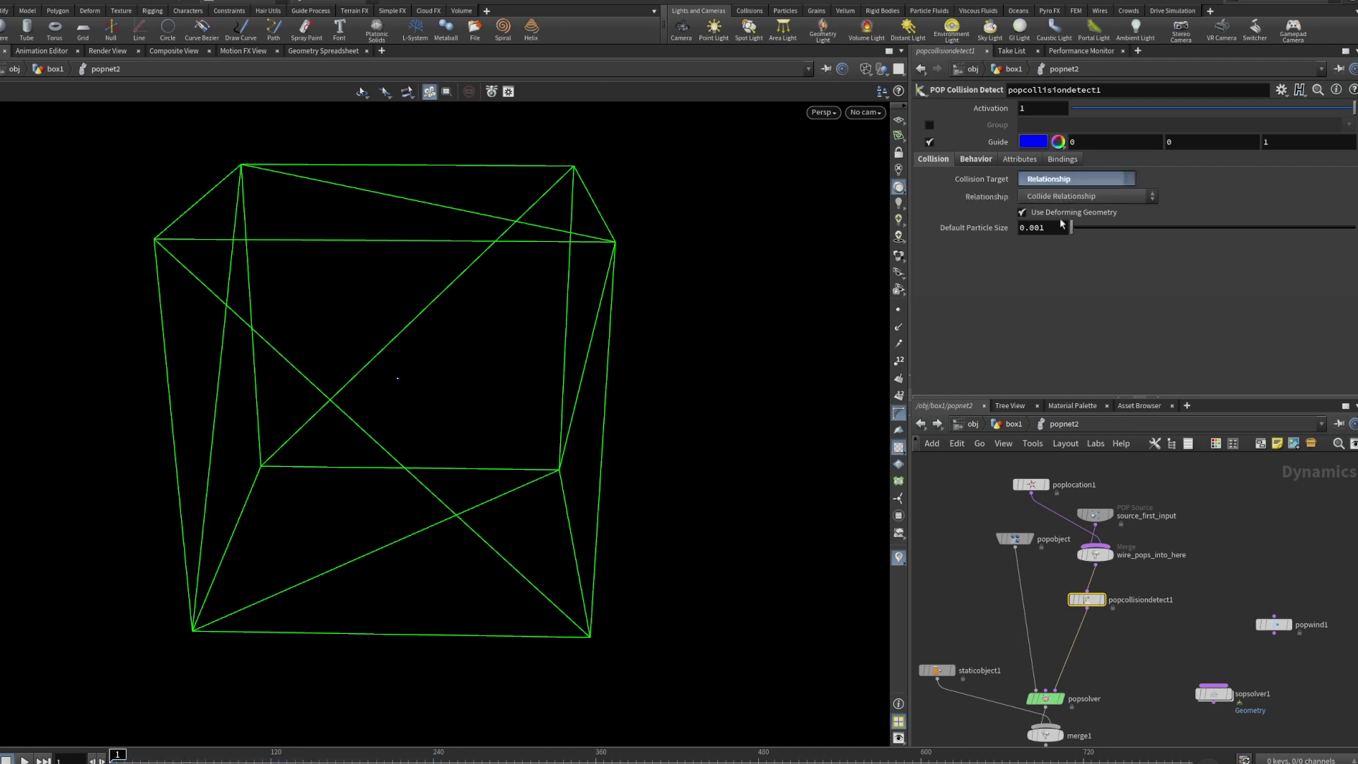
left_click(1060, 217)
left_click(1349, 198)
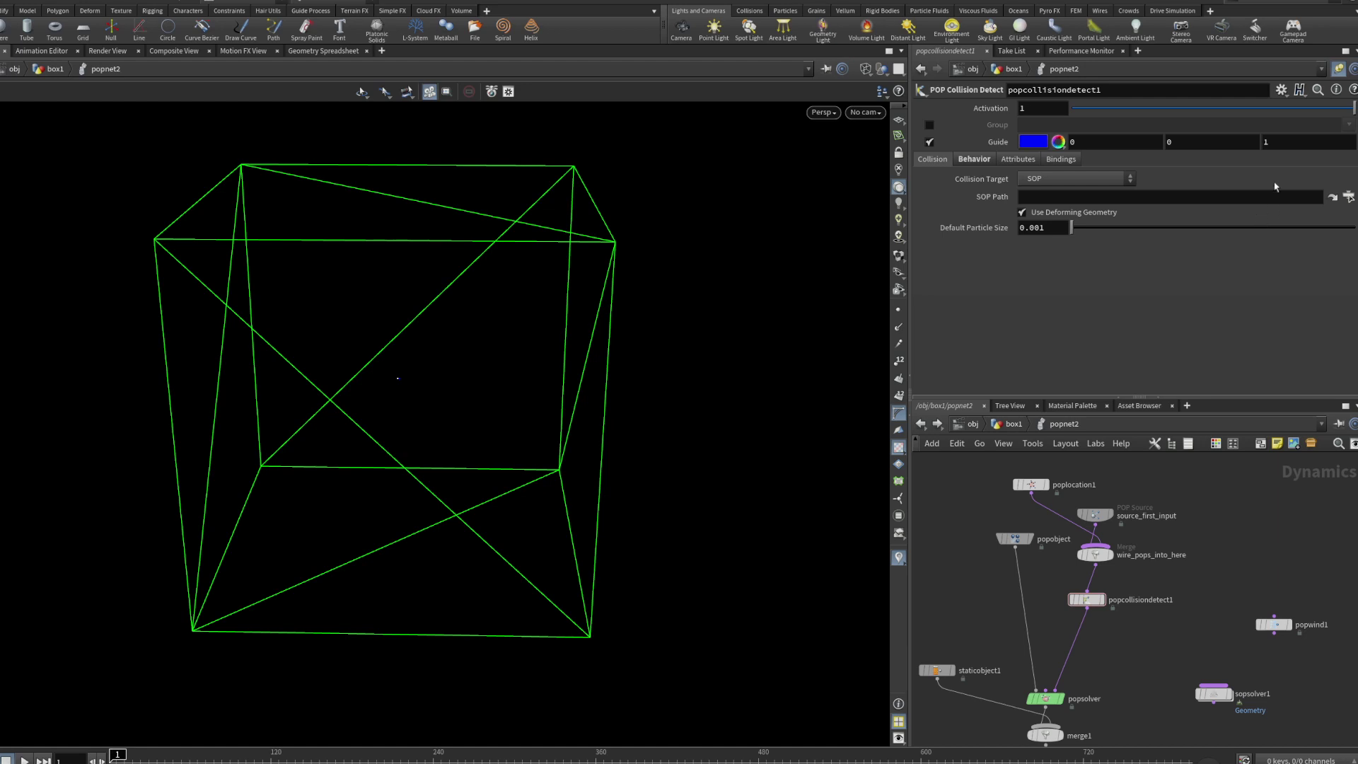
left_click(1229, 313)
left_click(24, 760)
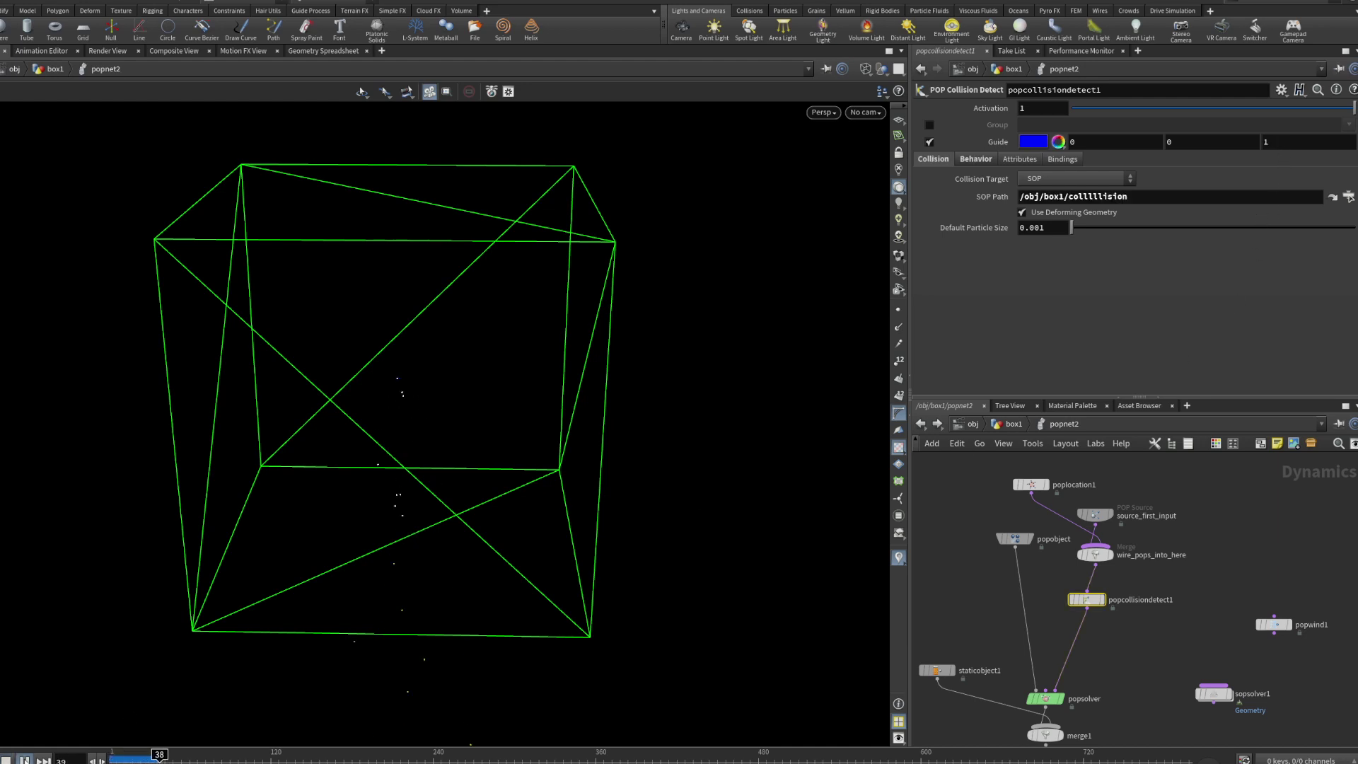
left_click_drag(327, 617, 472, 631)
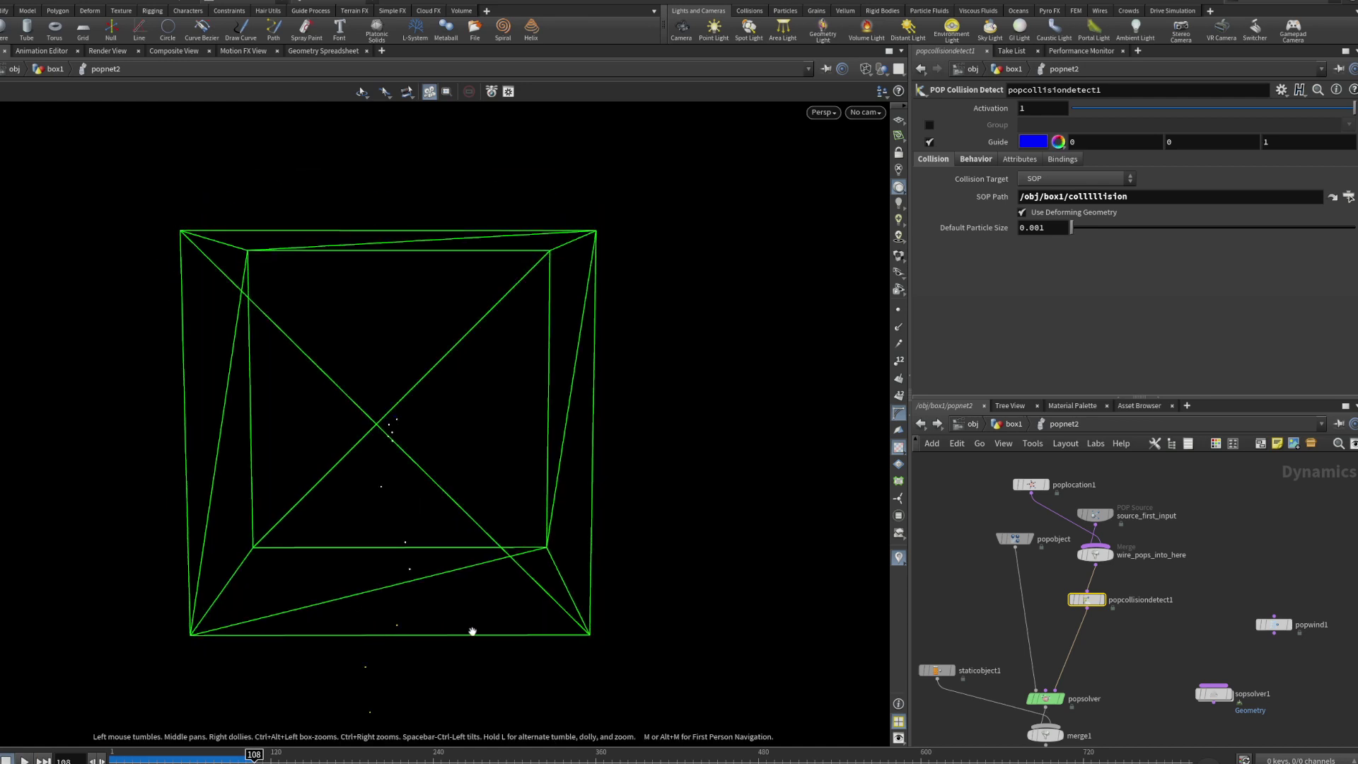
Review staticobject1's physical properties and its RBD Solver and Bullet collision settings.
left_click(937, 670)
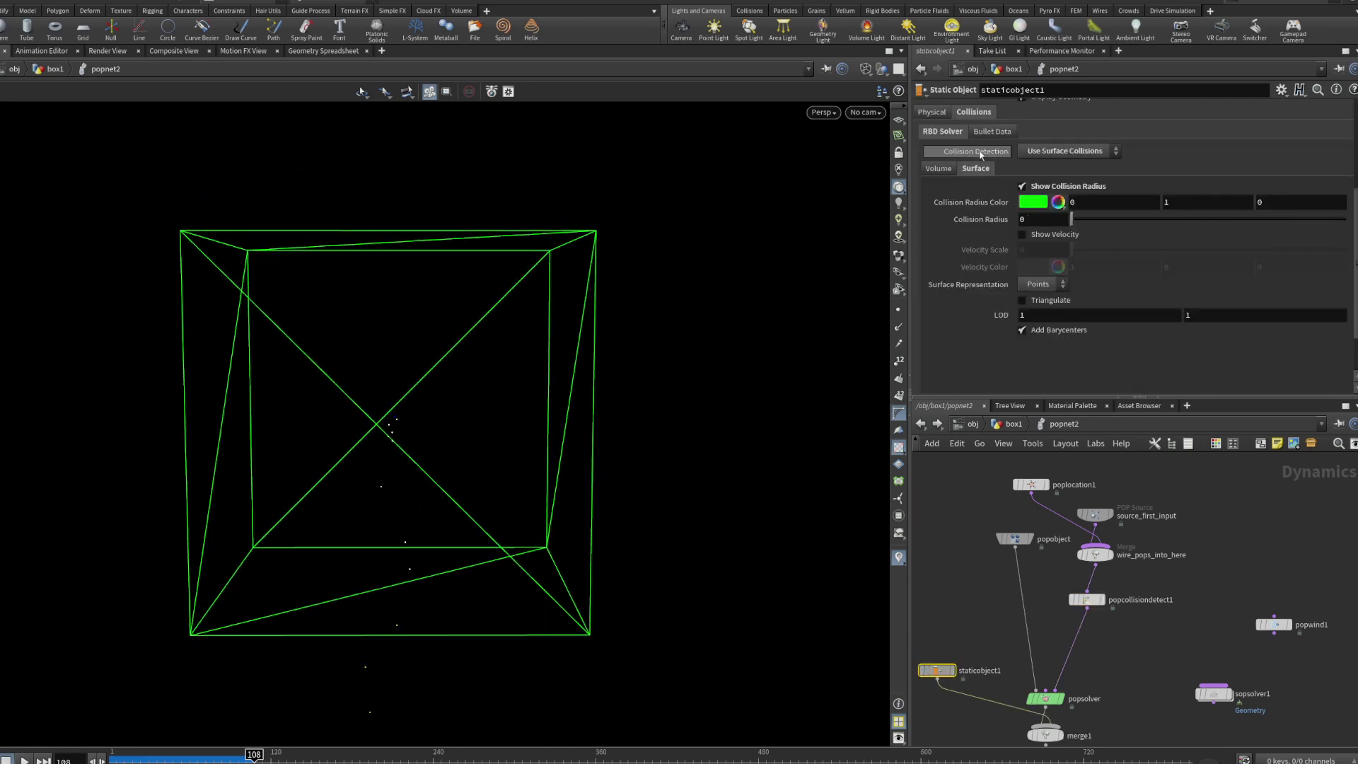
left_click(931, 112)
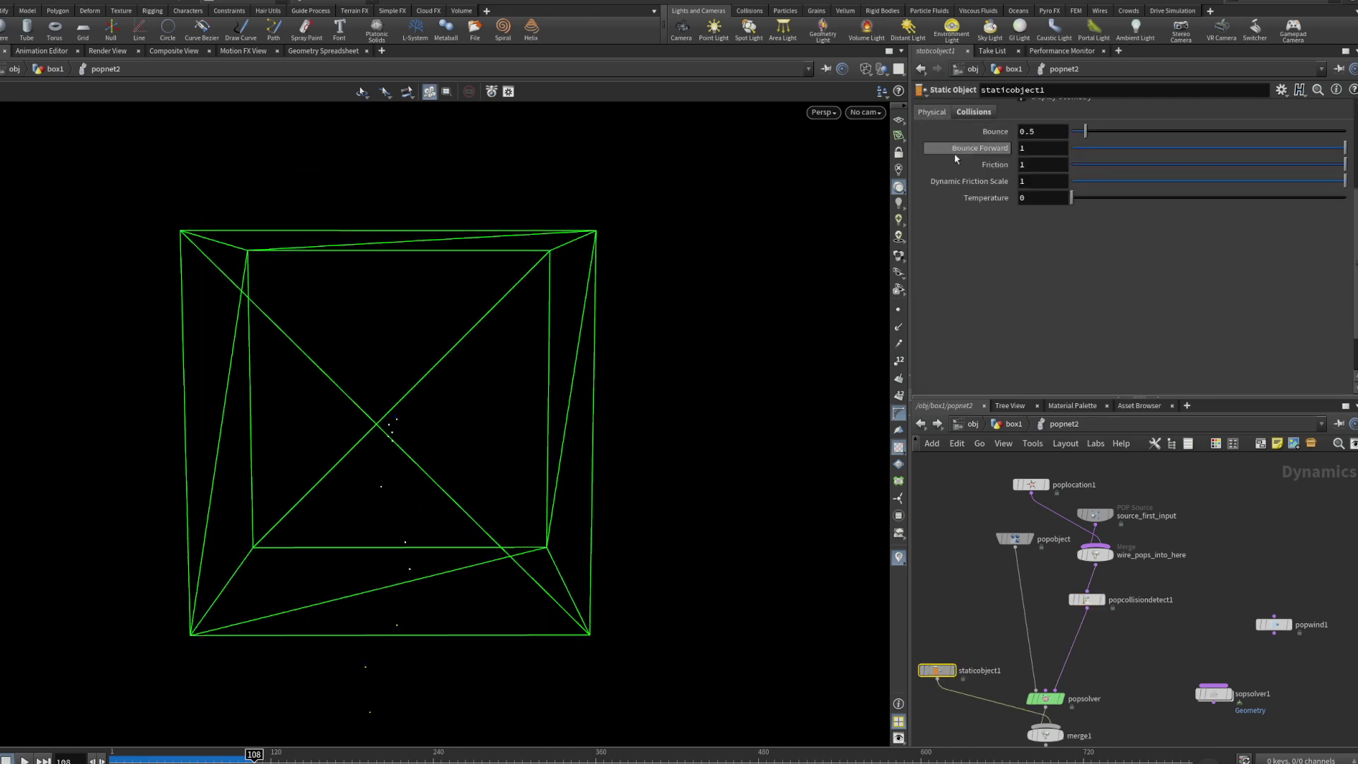
scroll(955, 170, "up", 1)
left_click(974, 147)
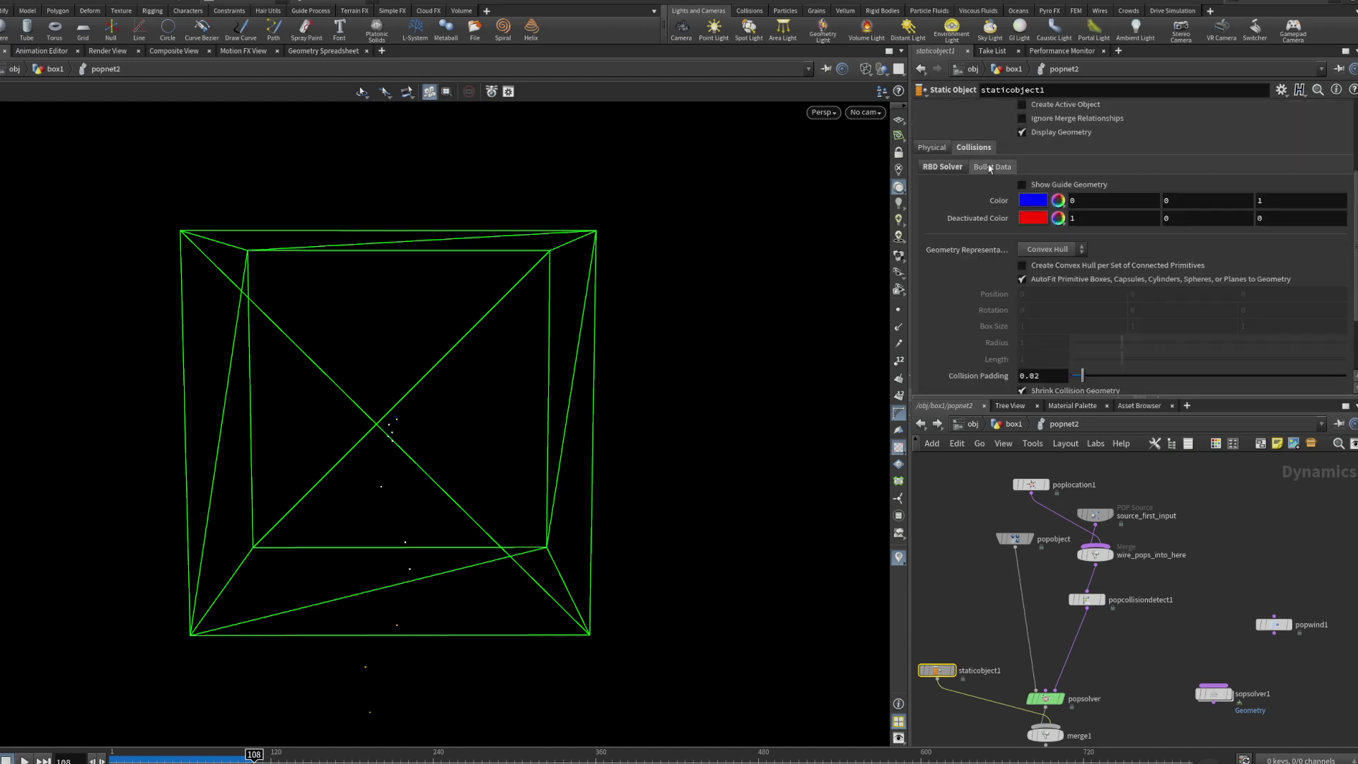
scroll(988, 183, "up", 2)
scroll(988, 183, "up", 1)
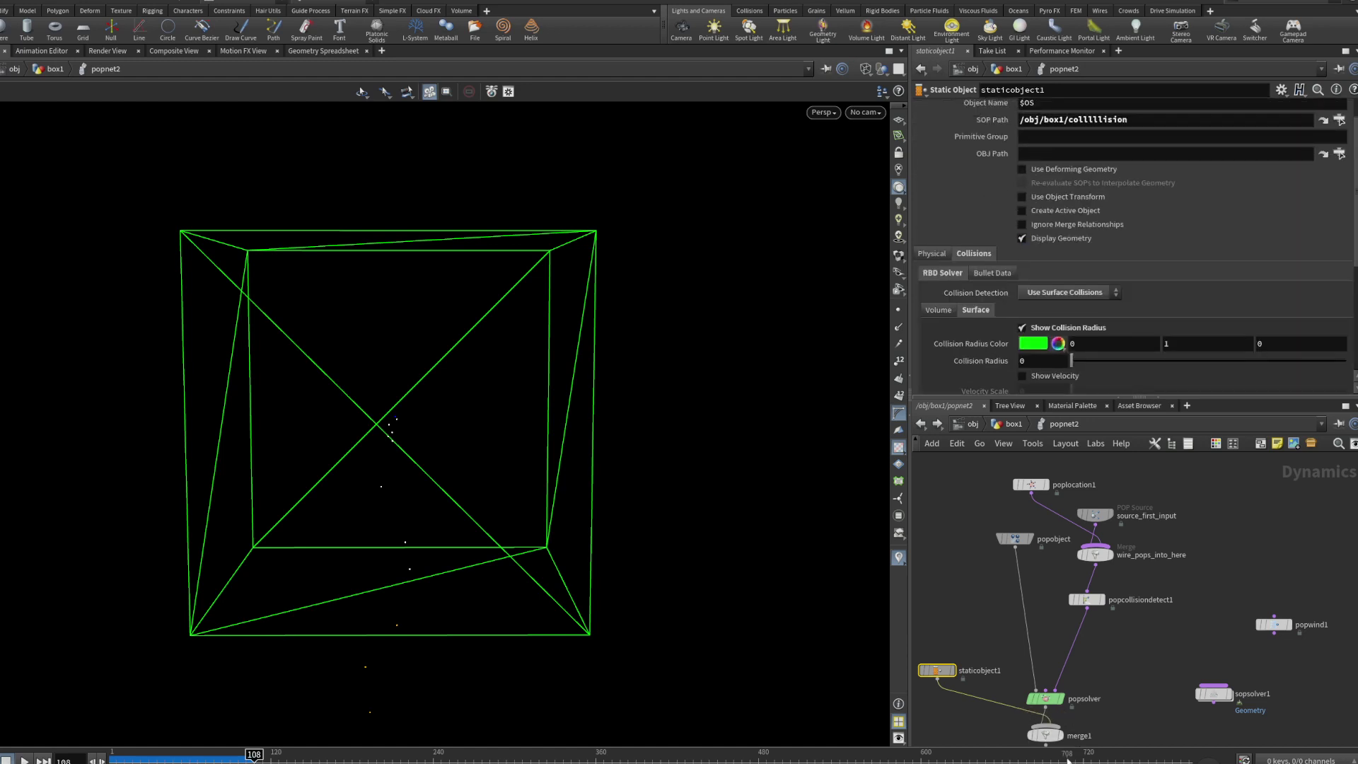
Try Mutual as merge1's Affector Relationship and restore Left Inputs Affect Right Inputs.
middle_click_drag(1060, 736, 1068, 643)
left_click(1052, 642)
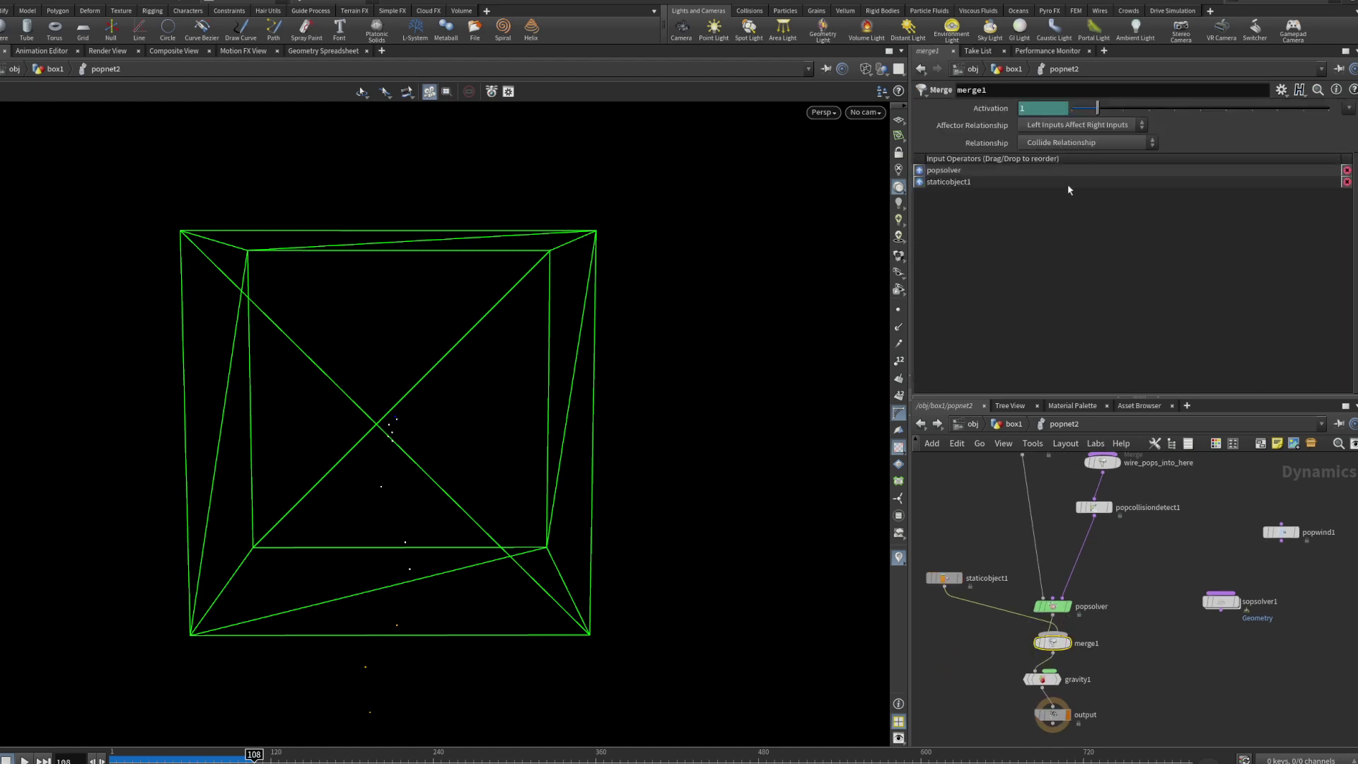
left_click(1067, 128)
left_click(1055, 161)
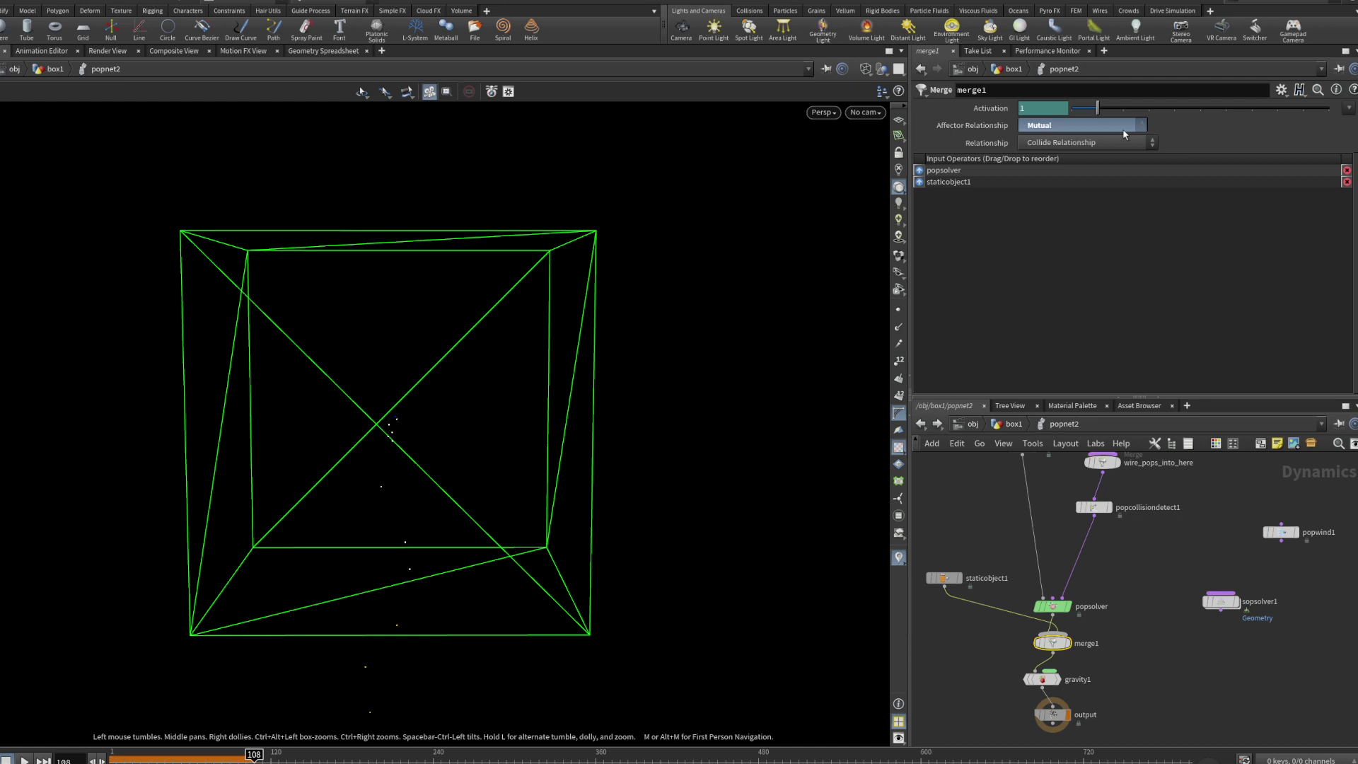
left_click(1059, 151)
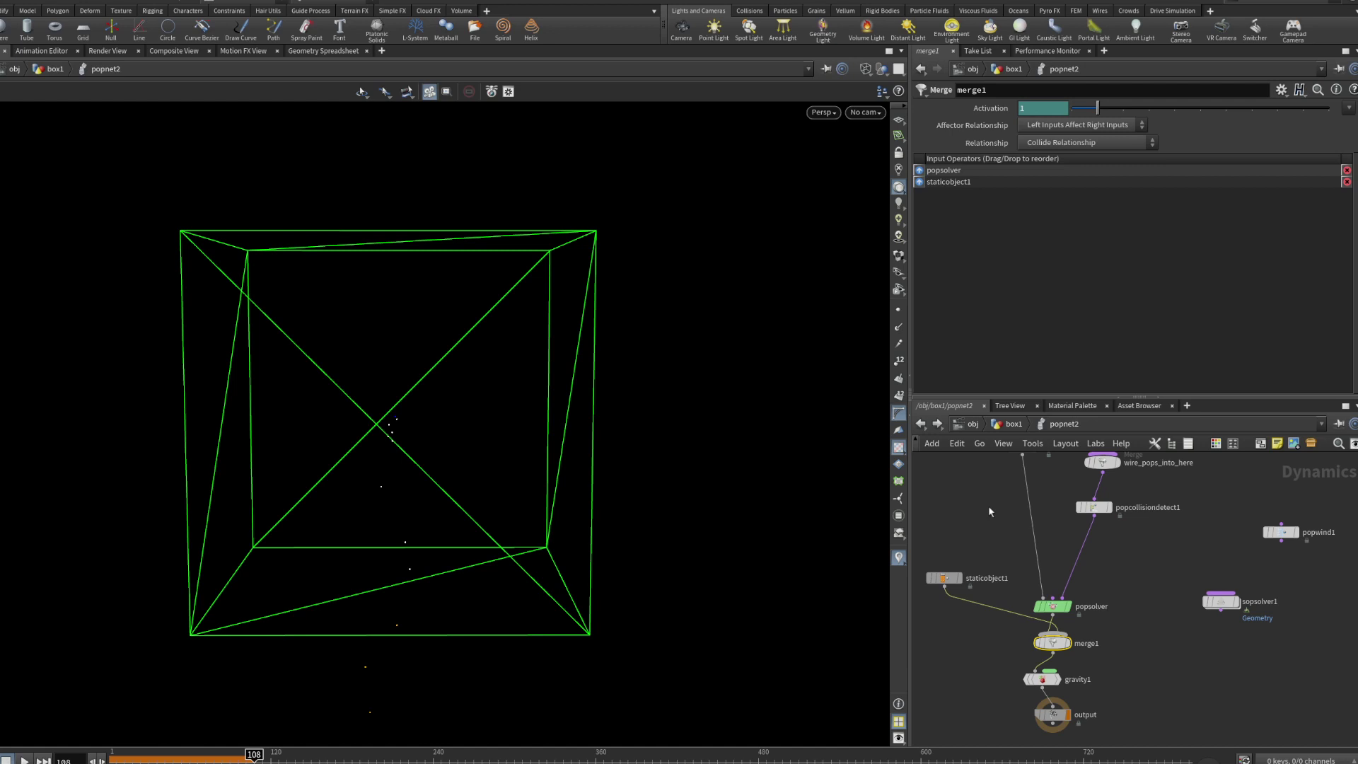
Enable Ignore Merge Relationships on staticobject1.
left_click(935, 577)
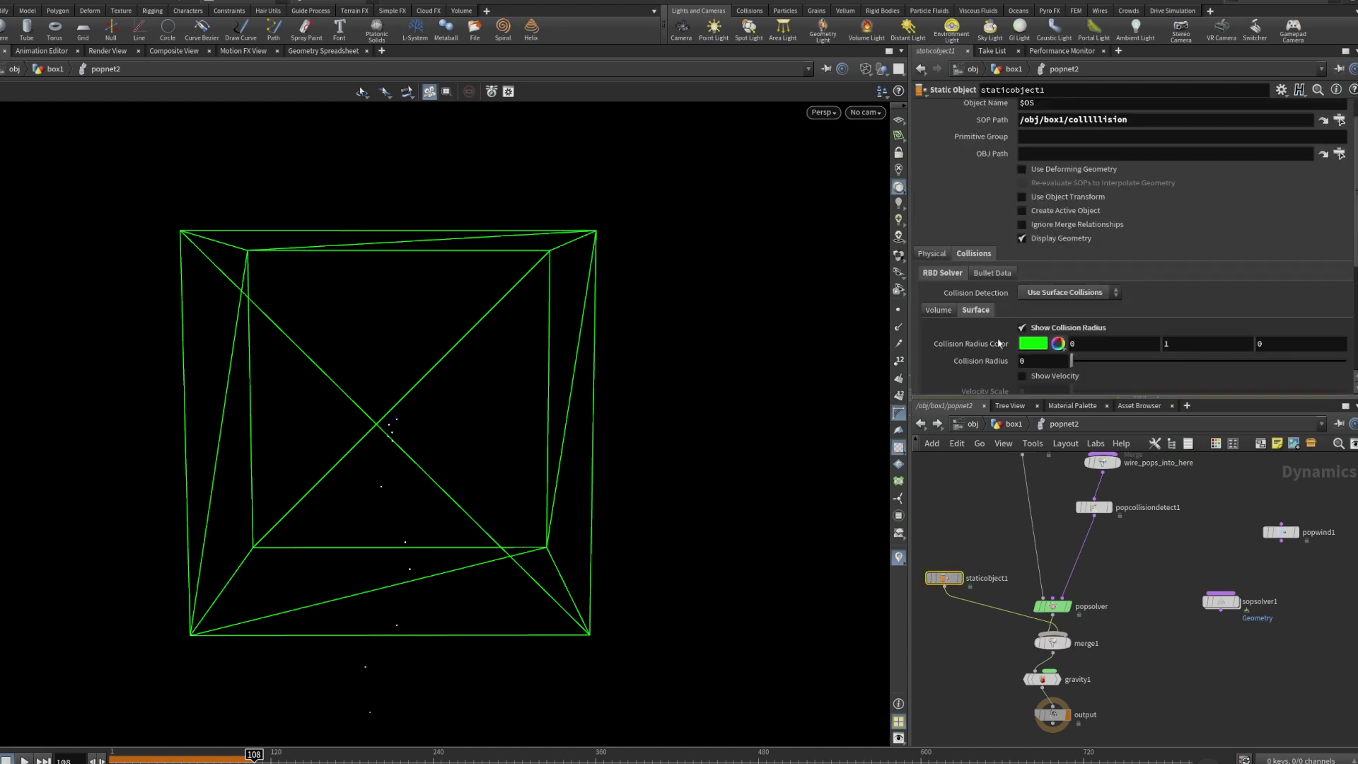
left_click(1049, 226)
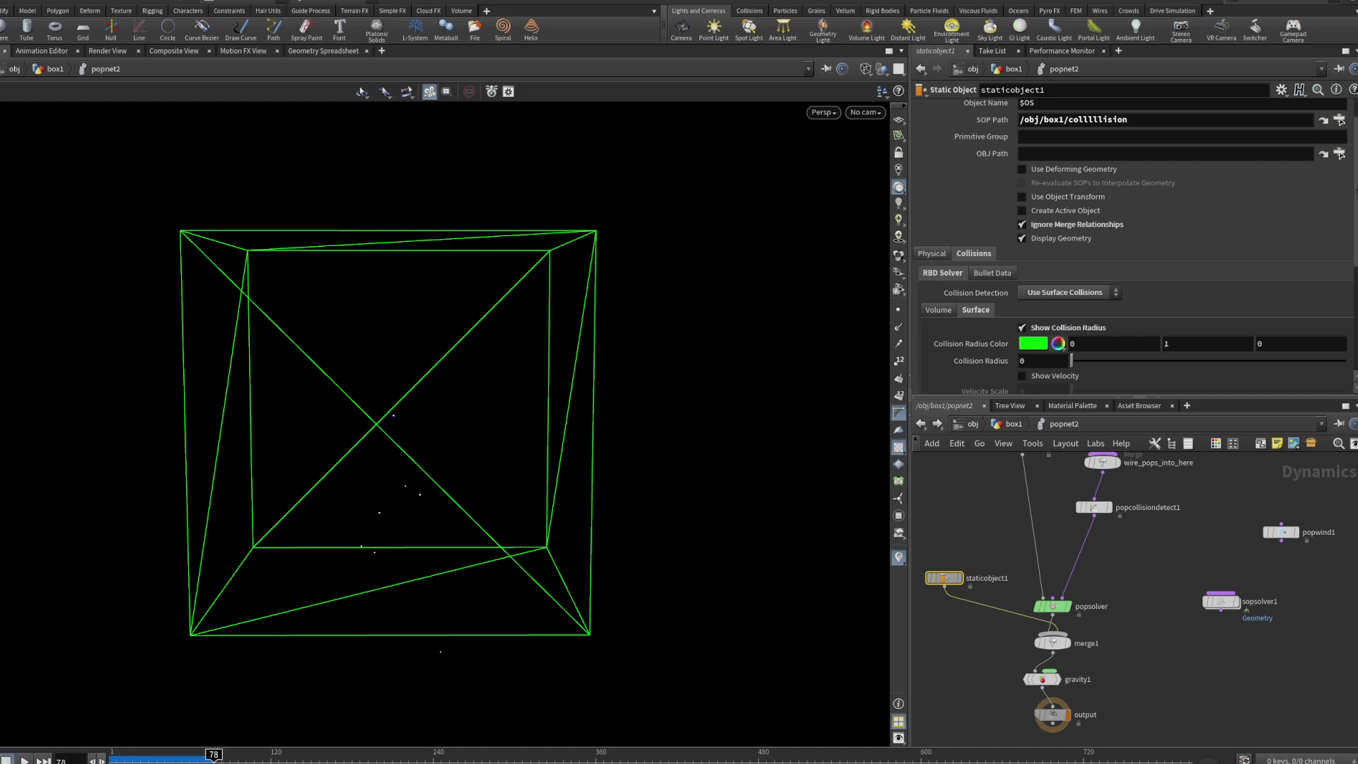
Set merge1's Affector Relationship to Mutual and play the simulation from the first frame.
left_click_drag(213, 758, 113, 758)
left_click(1052, 643)
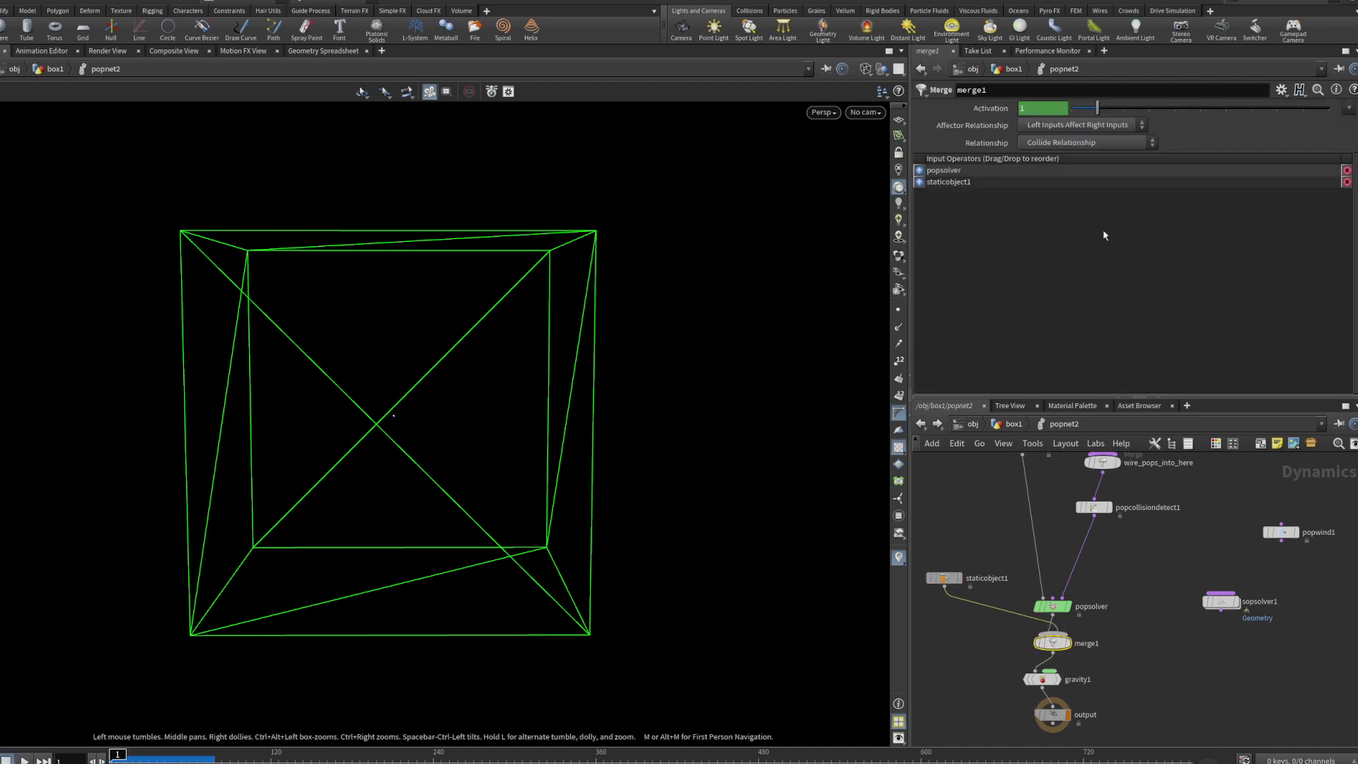
left_click(1051, 162)
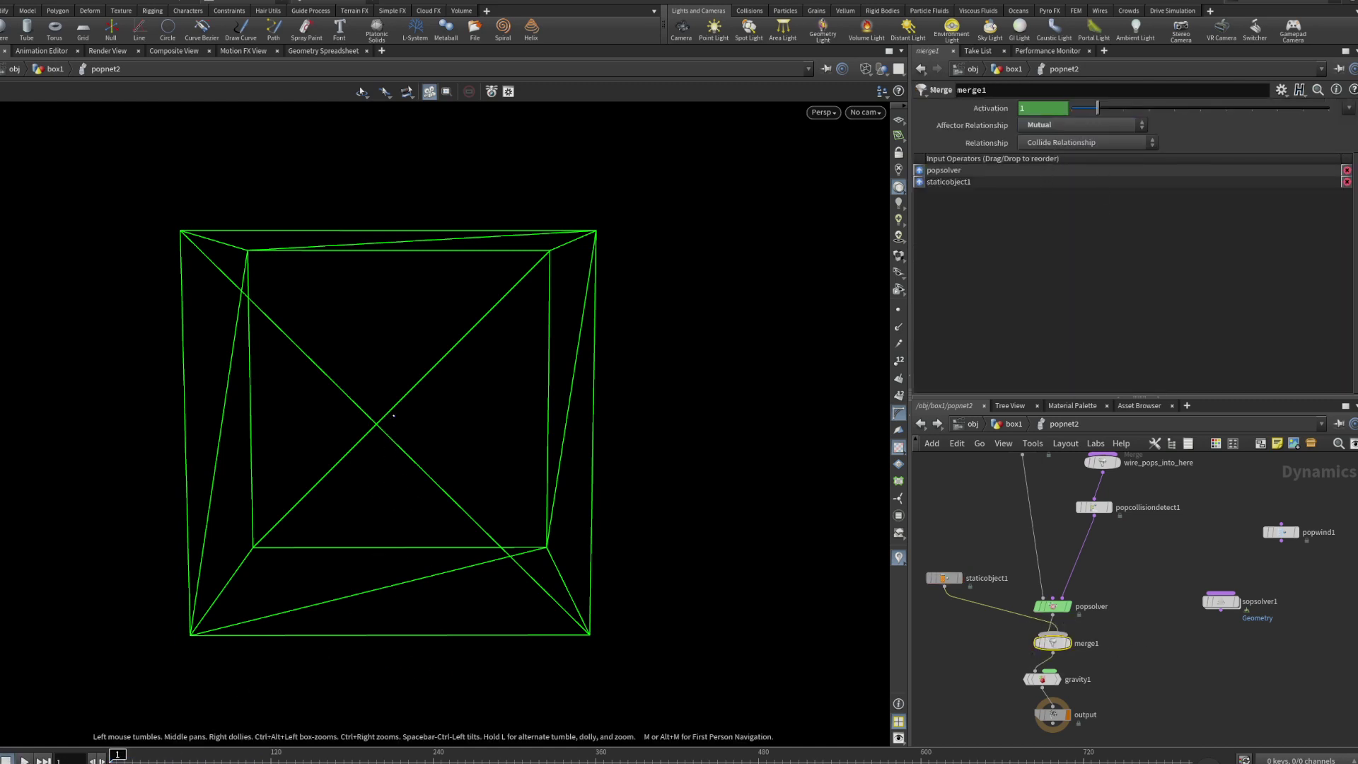
left_click(24, 760)
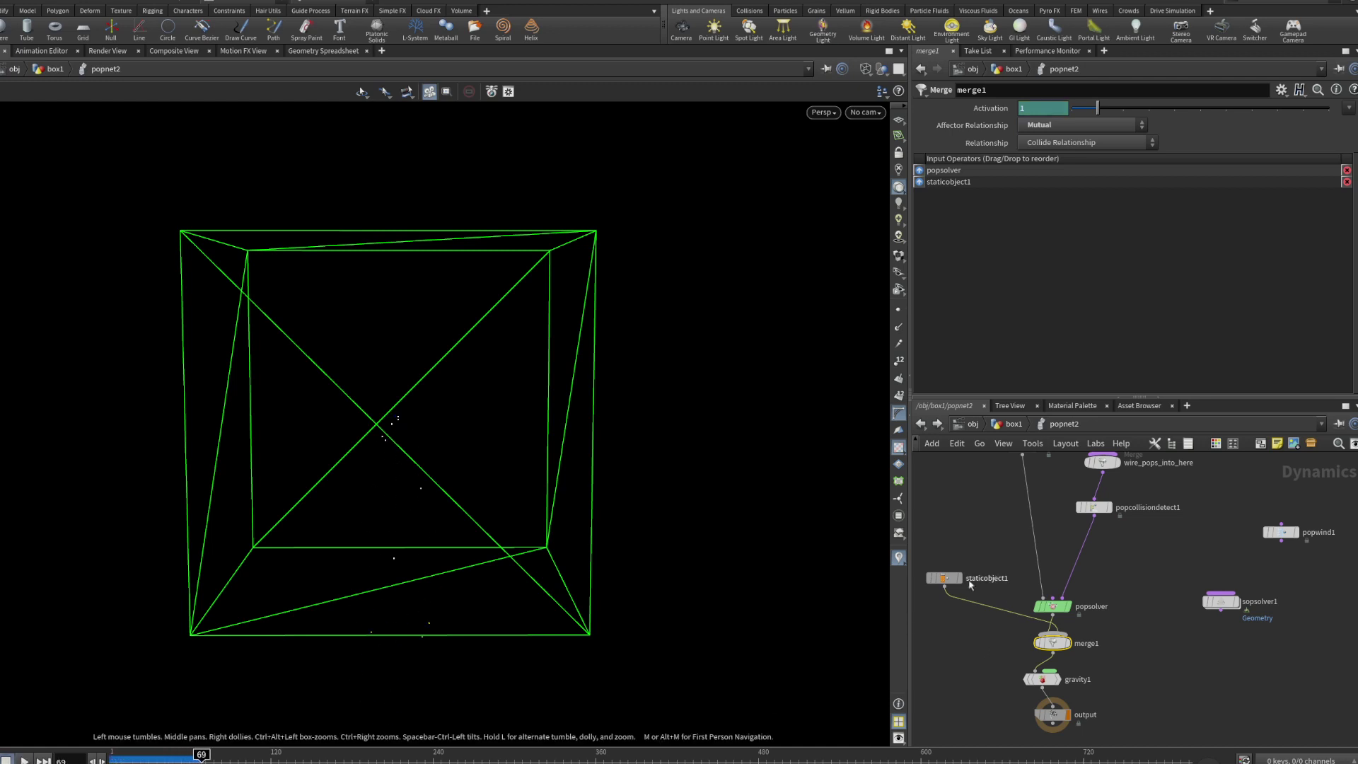
Disable Ignore Merge Relationships on staticobject1 and replay the simulation from the first frame.
left_click(945, 578)
left_click(1033, 225)
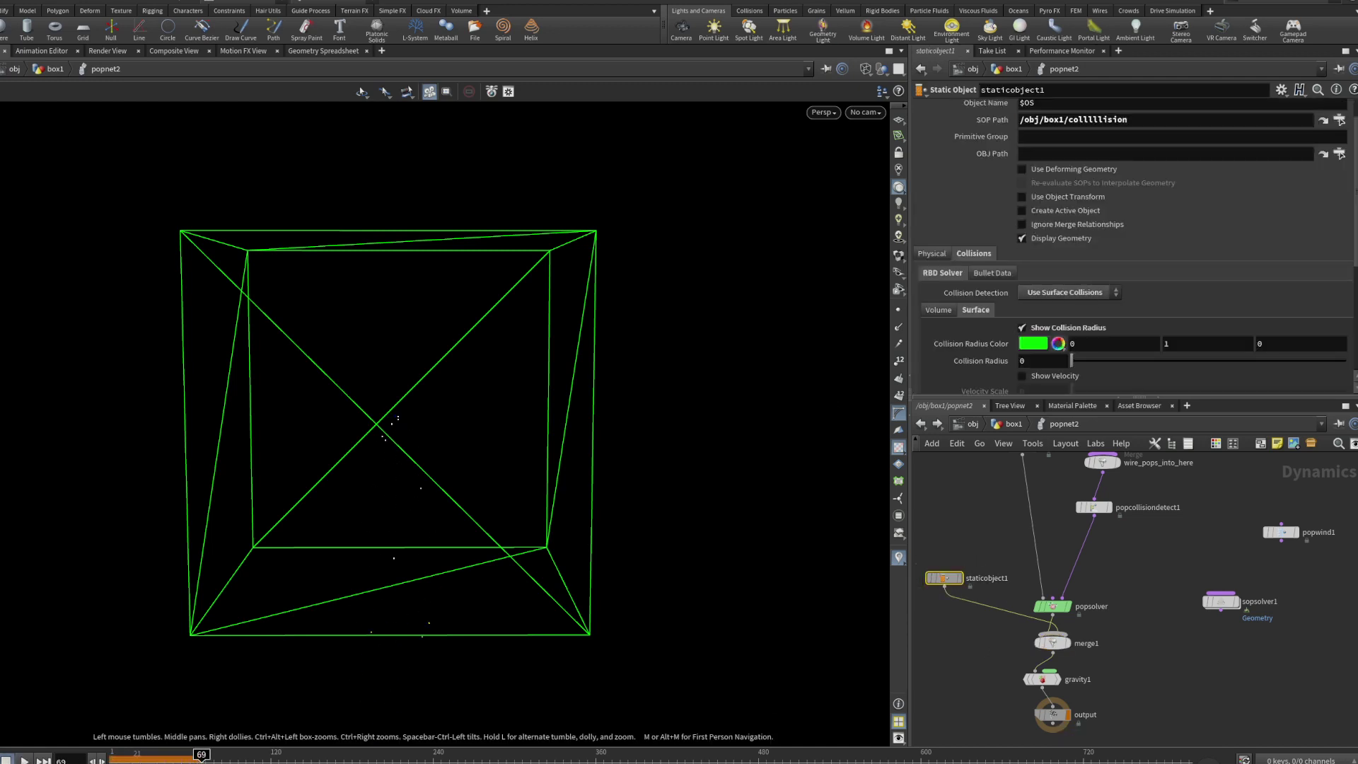
key("ctrl+Up")
key("Up")
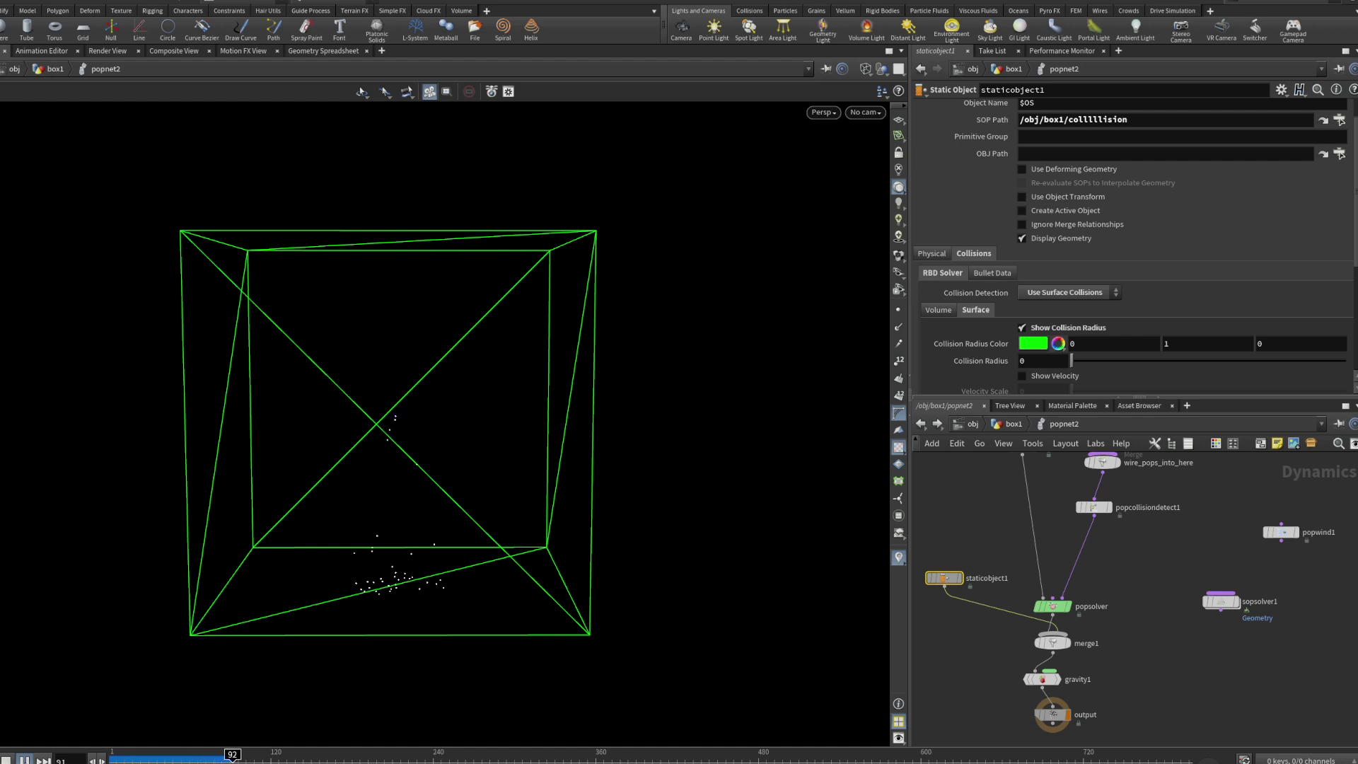
key("Up")
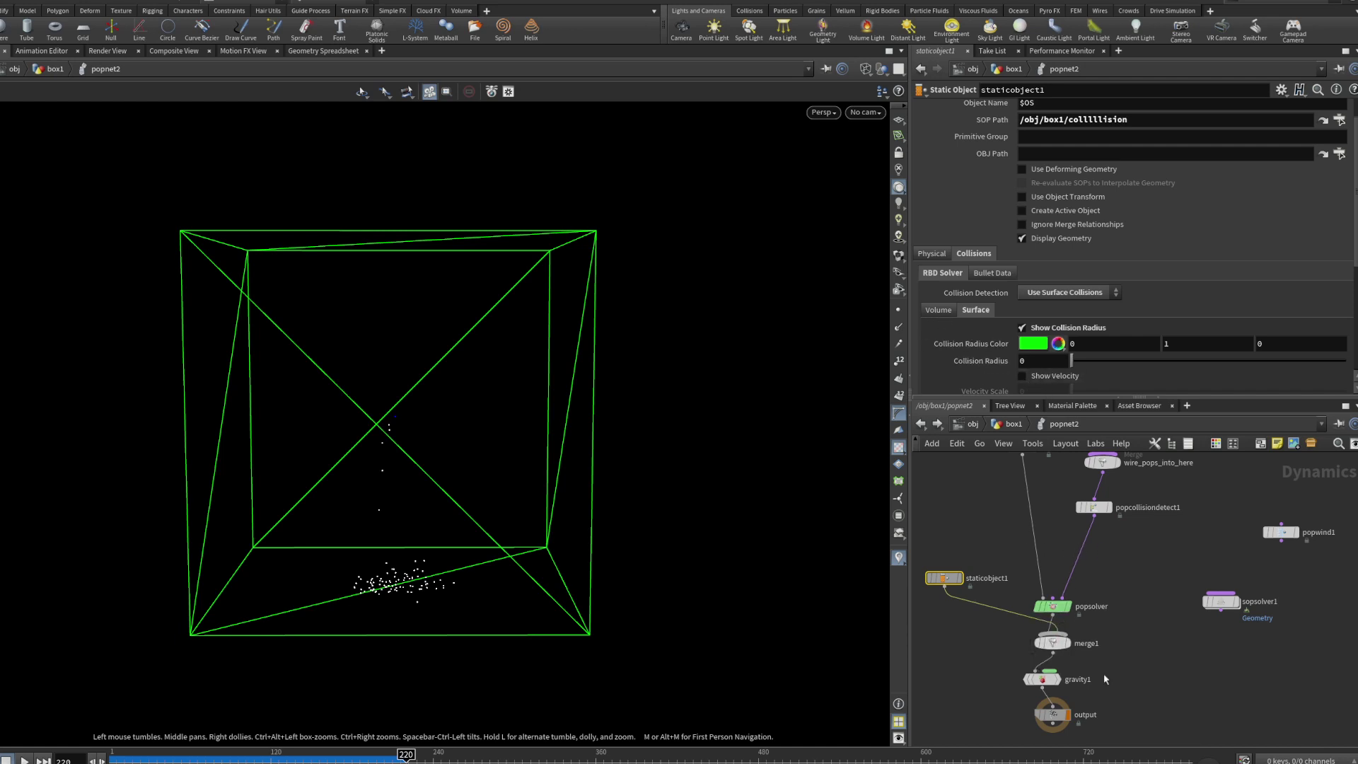
Detach gravity1 from the wire between merge1 and output, and replay the simulation from the first frame.
left_click_drag(1045, 679, 1203, 683)
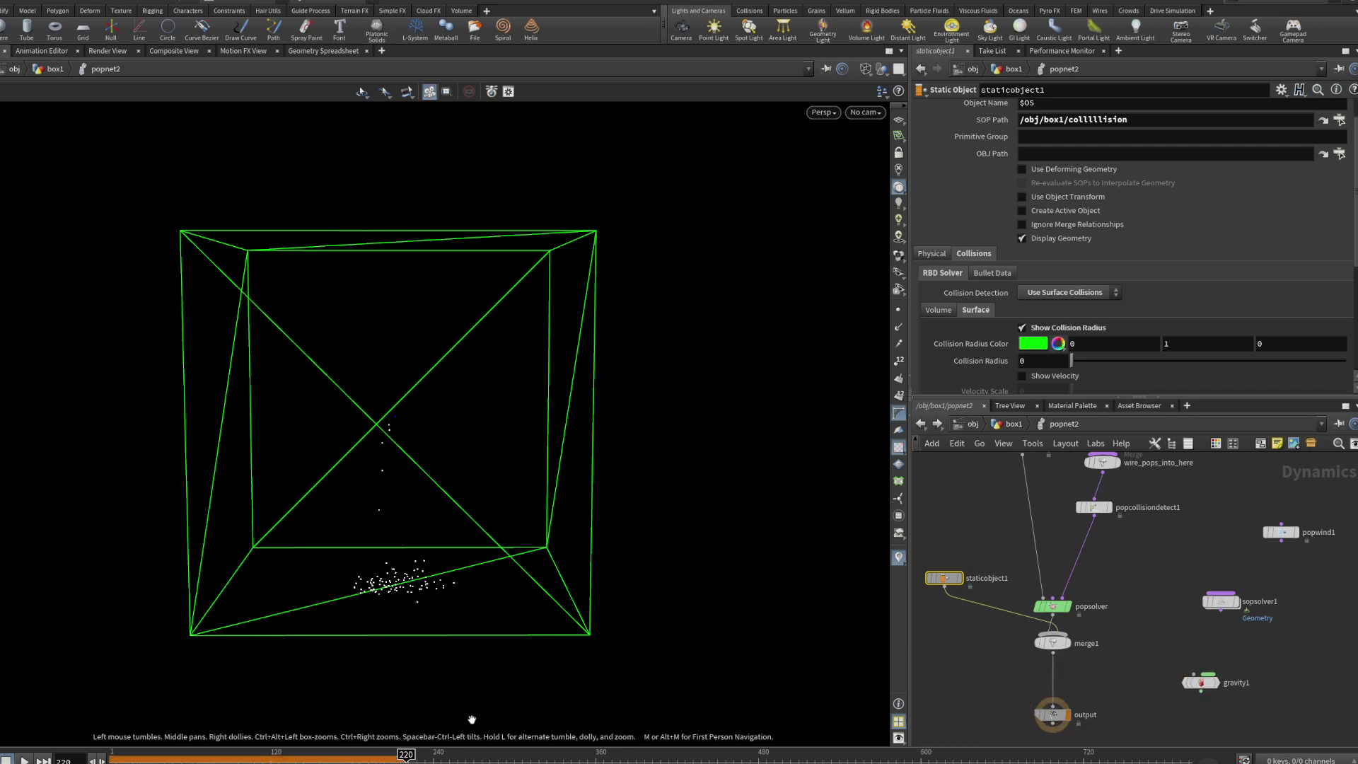
key("ctrl+Up")
left_click(25, 760)
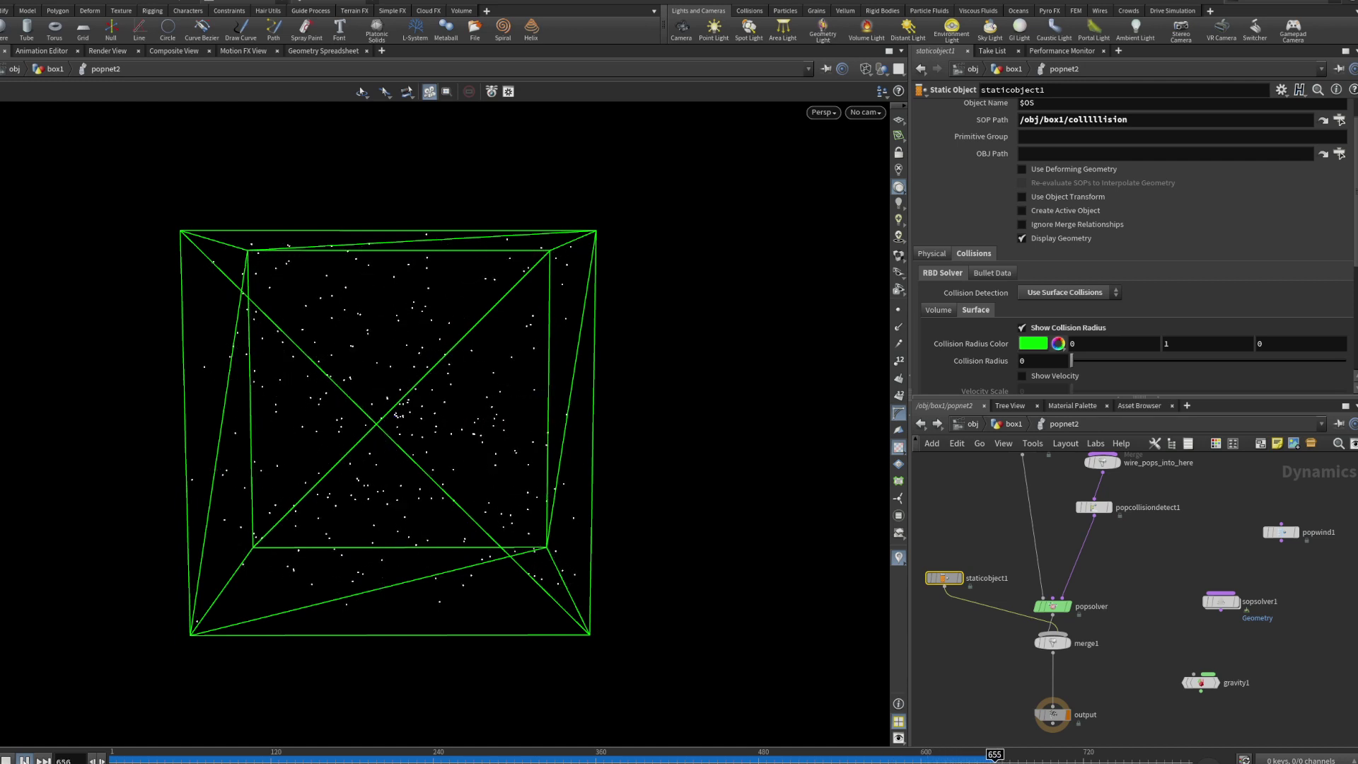
left_click(24, 761)
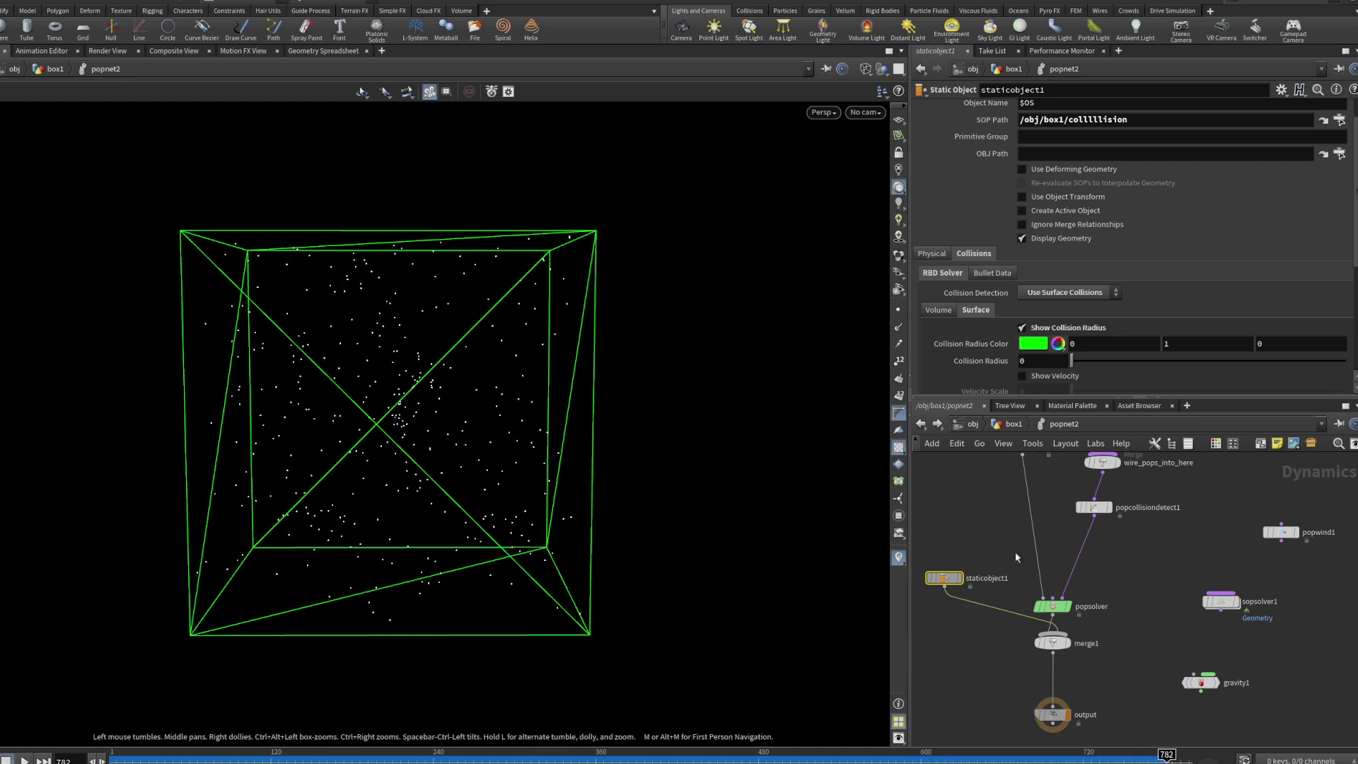
Go up to the box1 network, display trail5 and set its Trail Increment to 1.43.
key("u")
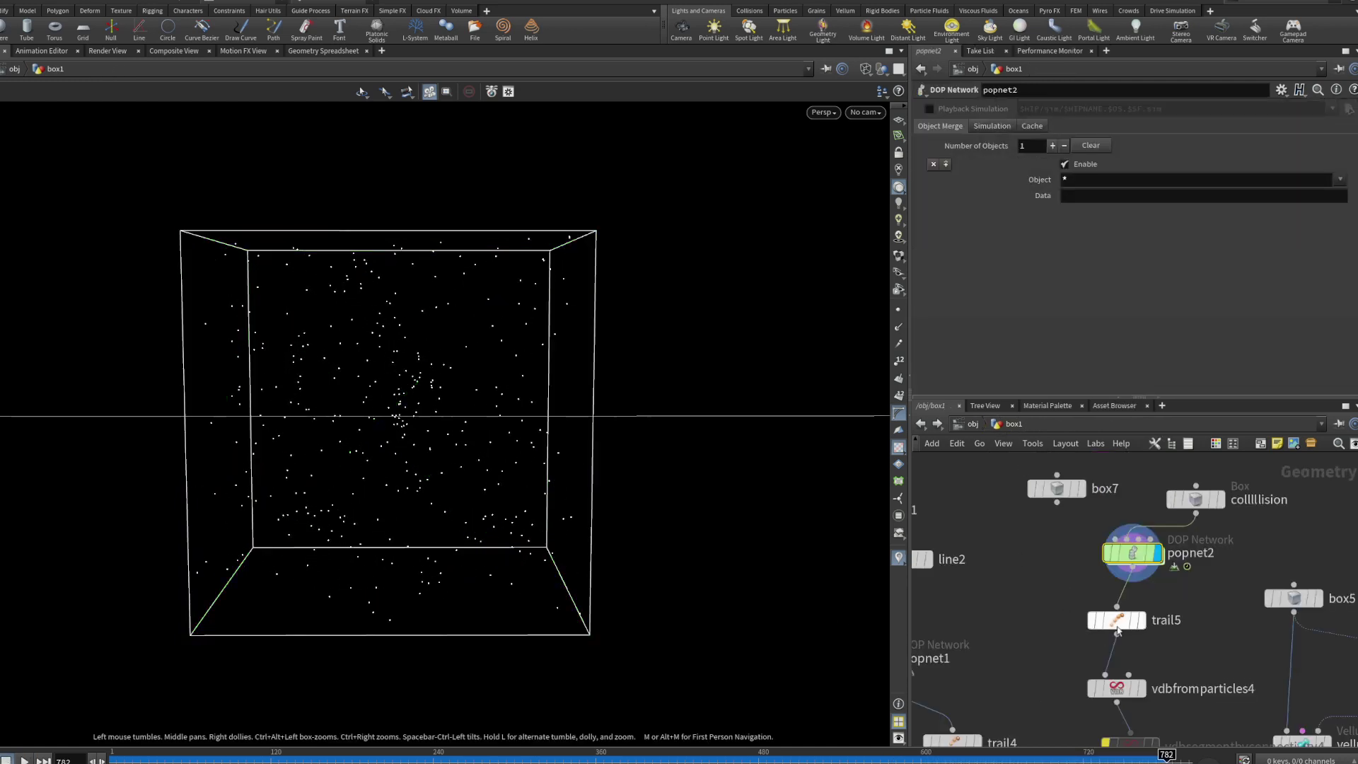
left_click(1150, 594)
left_click_drag(470, 519, 543, 523)
left_click(1116, 620)
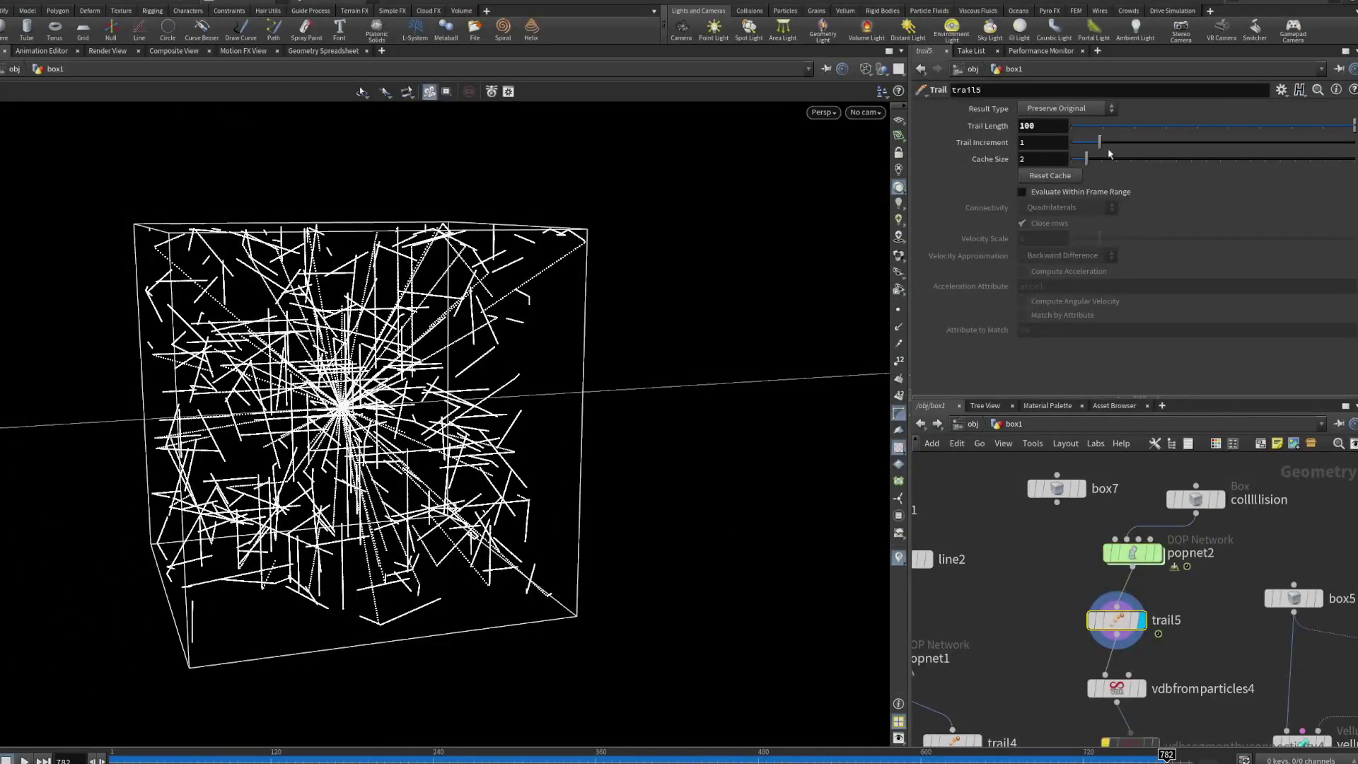
mouse_move(1107, 147)
left_mouse_down()
mouse_move(1075, 145)
mouse_move(1216, 146)
mouse_move(1061, 154)
mouse_move(1112, 143)
left_mouse_up()
Display vdbfromparticles4 and the Convert VDB node further down the chain to inspect the meshed particle trails.
left_click(1148, 659)
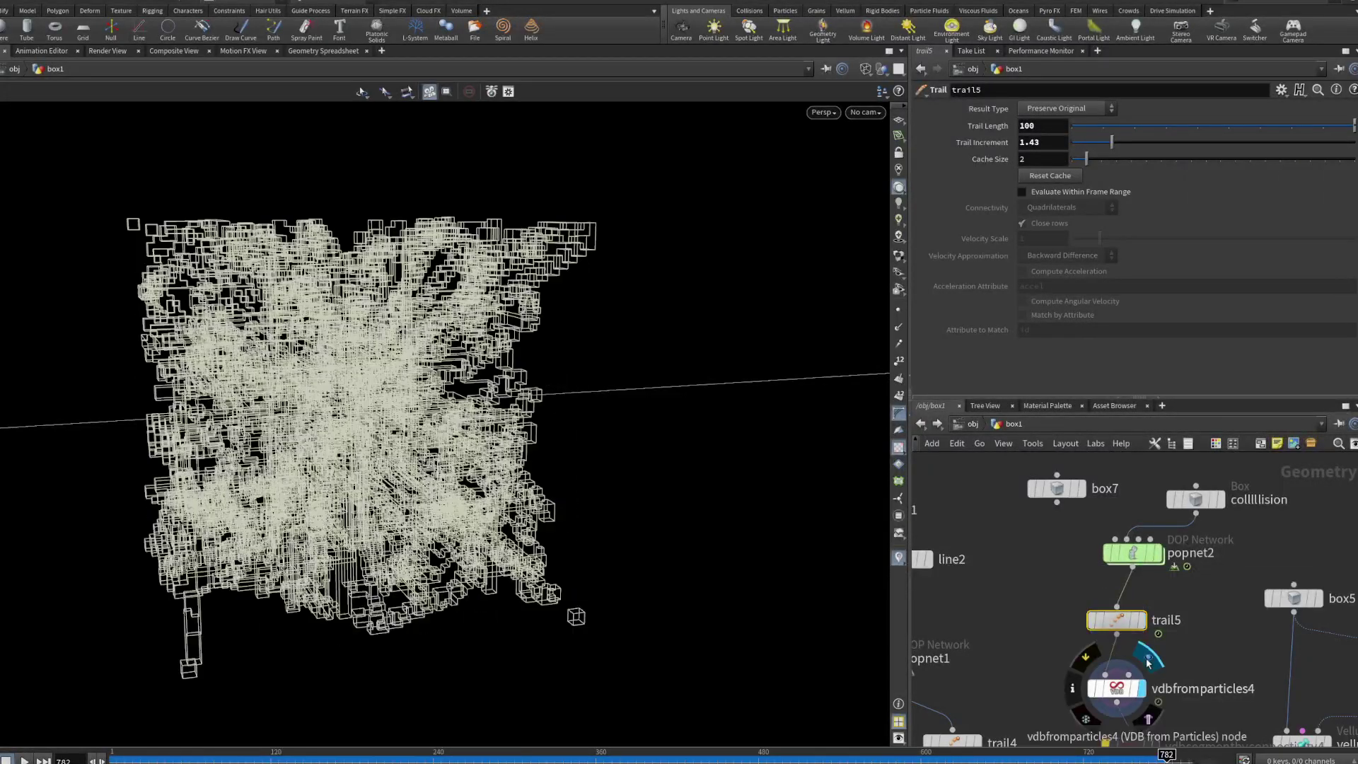
left_click_drag(453, 382, 417, 375)
middle_click_drag(1158, 742, 1092, 554)
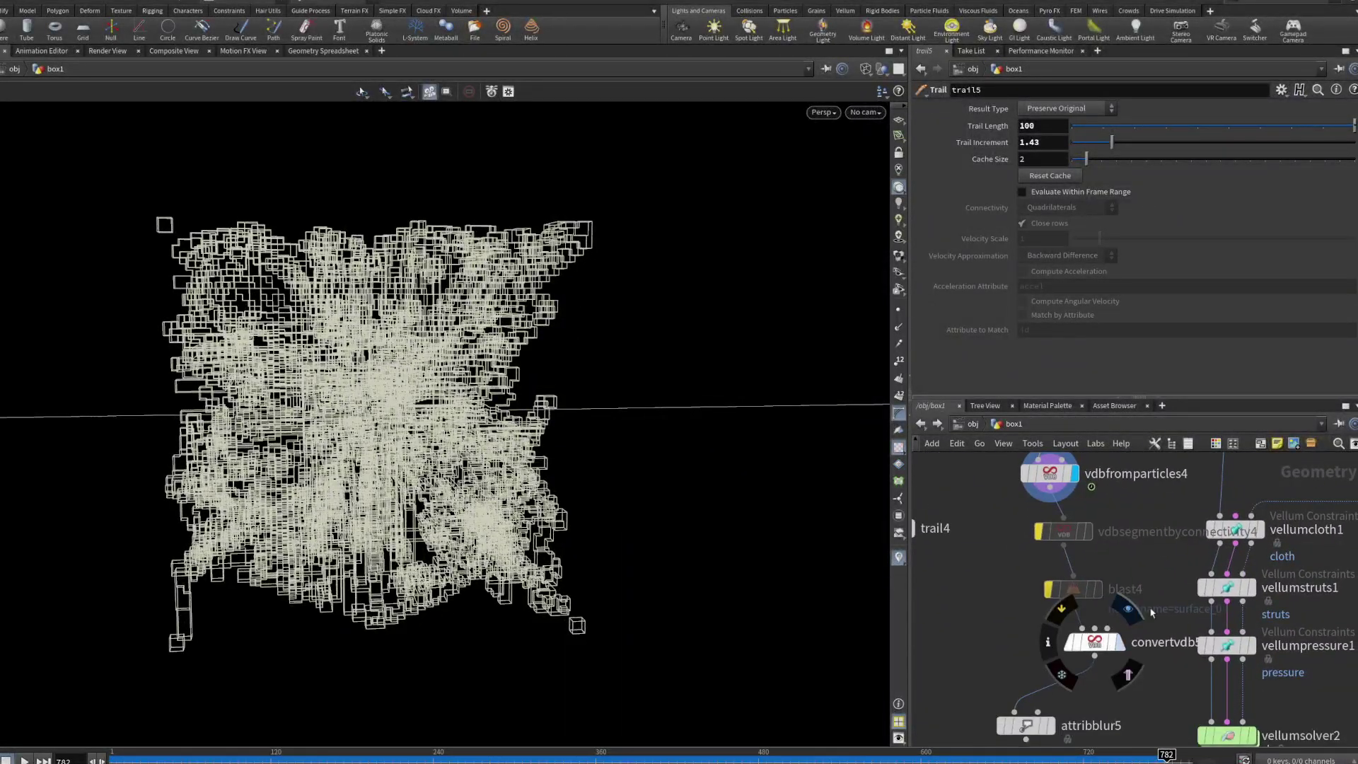
left_click(1129, 609)
left_click_drag(311, 354, 376, 384)
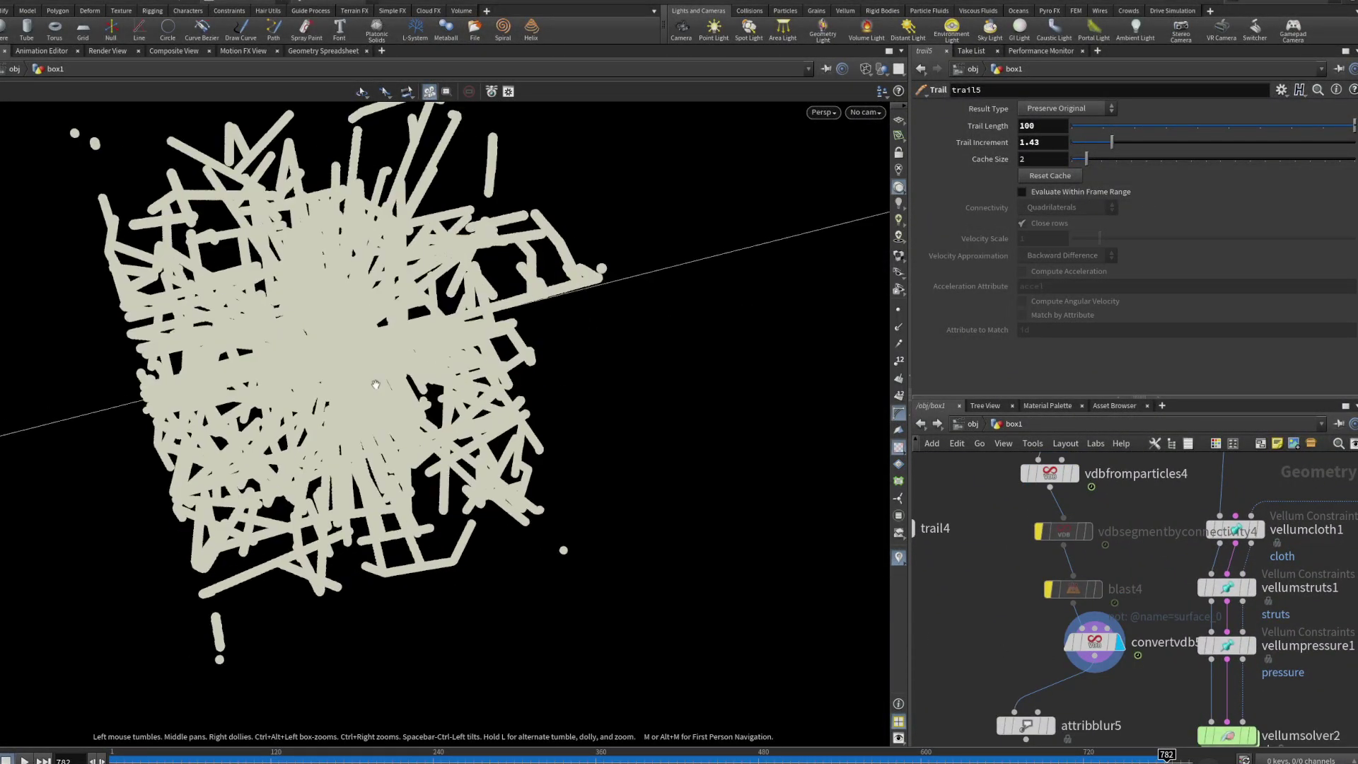
scroll(375, 384, "up", 2)
left_click_drag(452, 319, 524, 362)
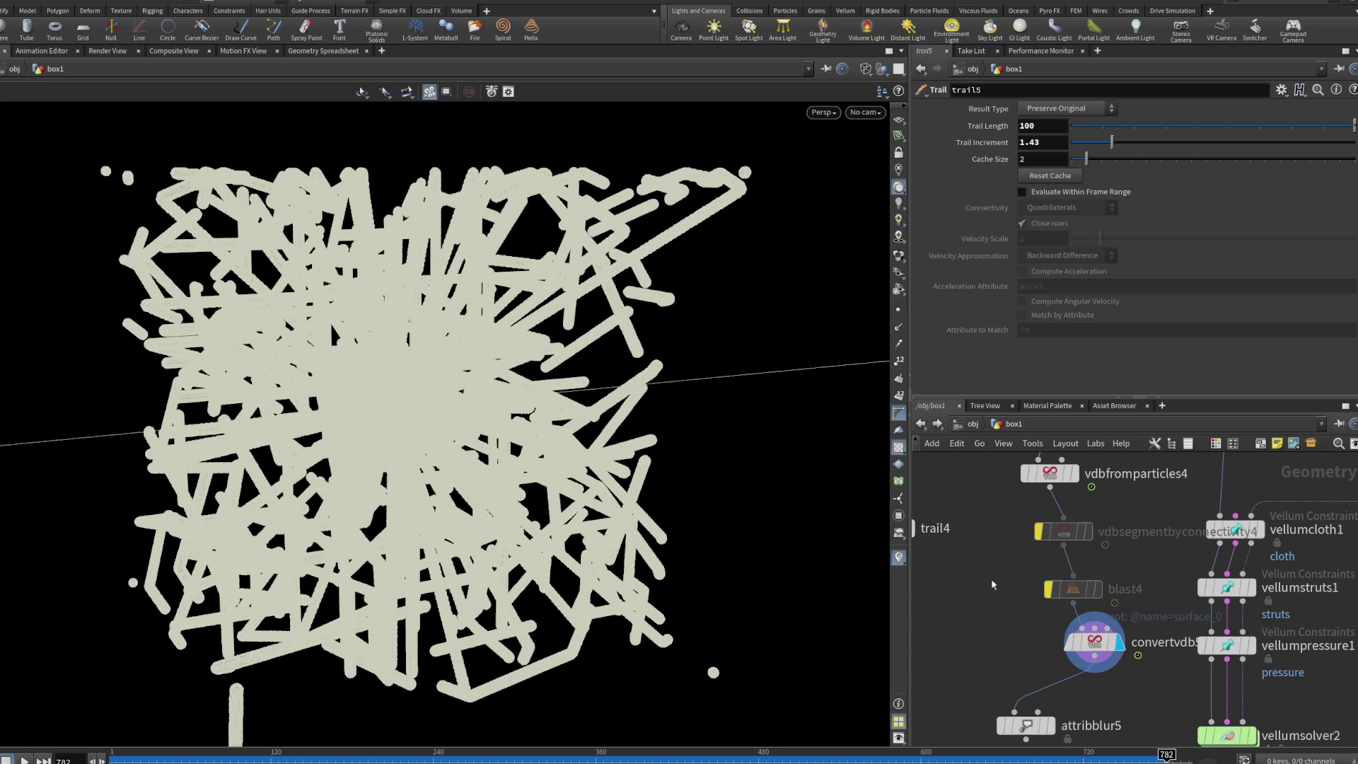
Display popnet2 again, open its network and scrub through the early frames of the simulation.
middle_click_drag(992, 584, 1000, 703)
middle_click_drag(1134, 522, 1127, 573)
left_click(1096, 475)
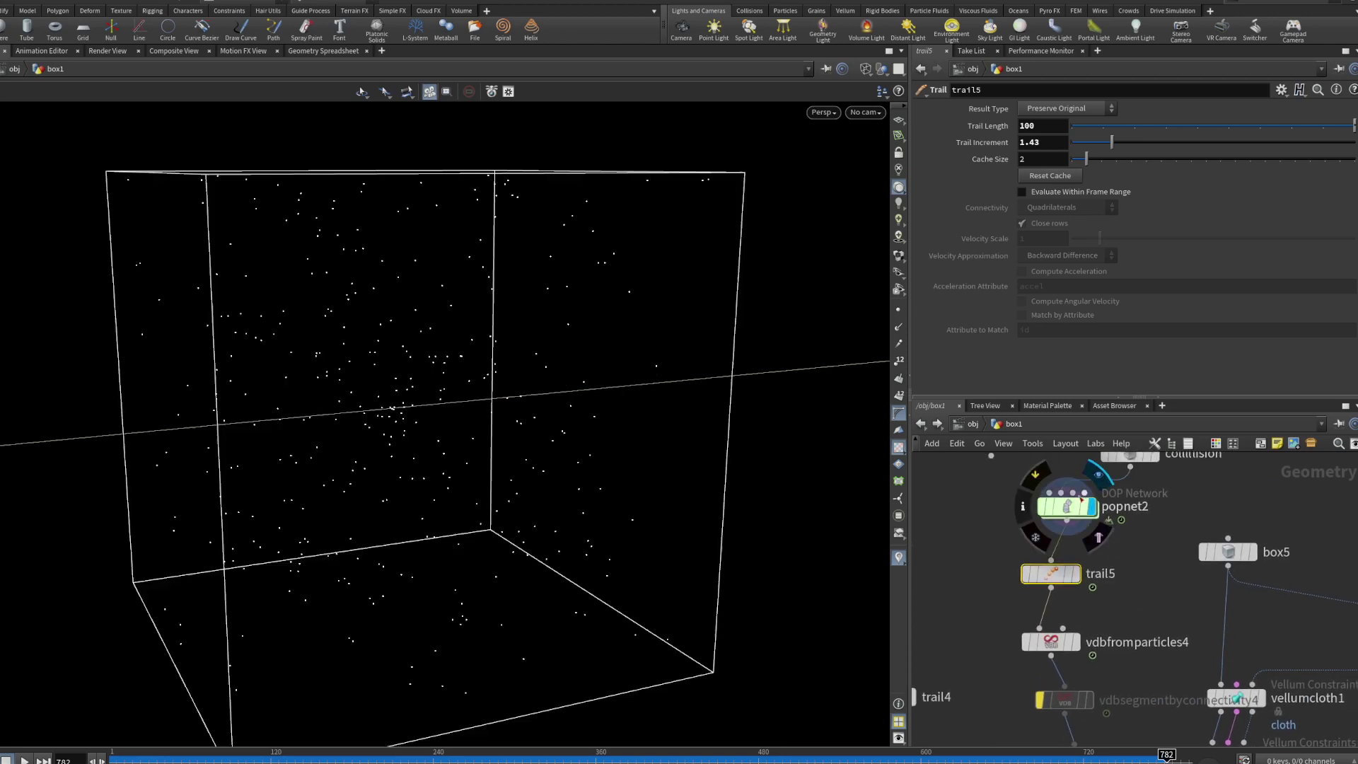
double_click(1071, 505)
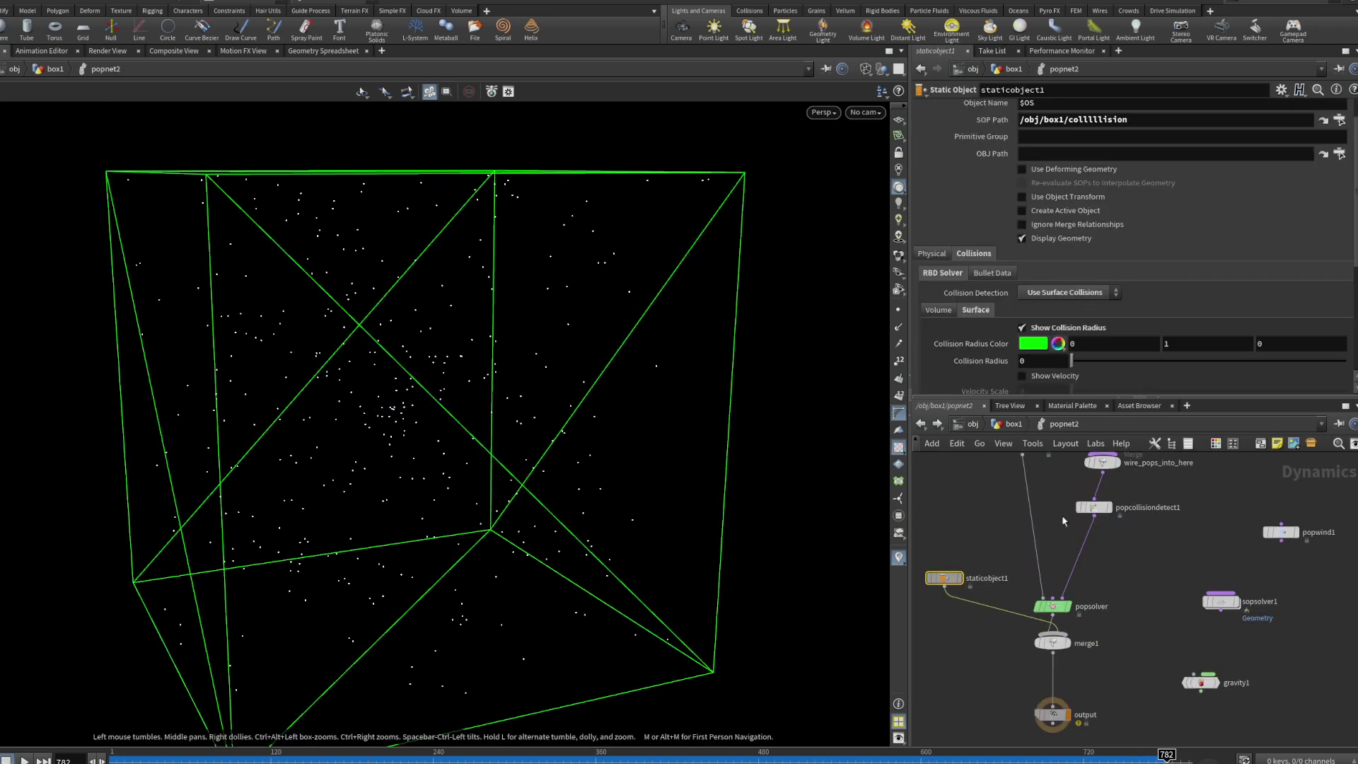
left_click_drag(116, 754, 166, 734)
left_click_drag(139, 761, 201, 757)
Set the Const. Birth Rate of source_first_input to 1 and return to the first frame.
middle_click_drag(1123, 520, 1117, 564)
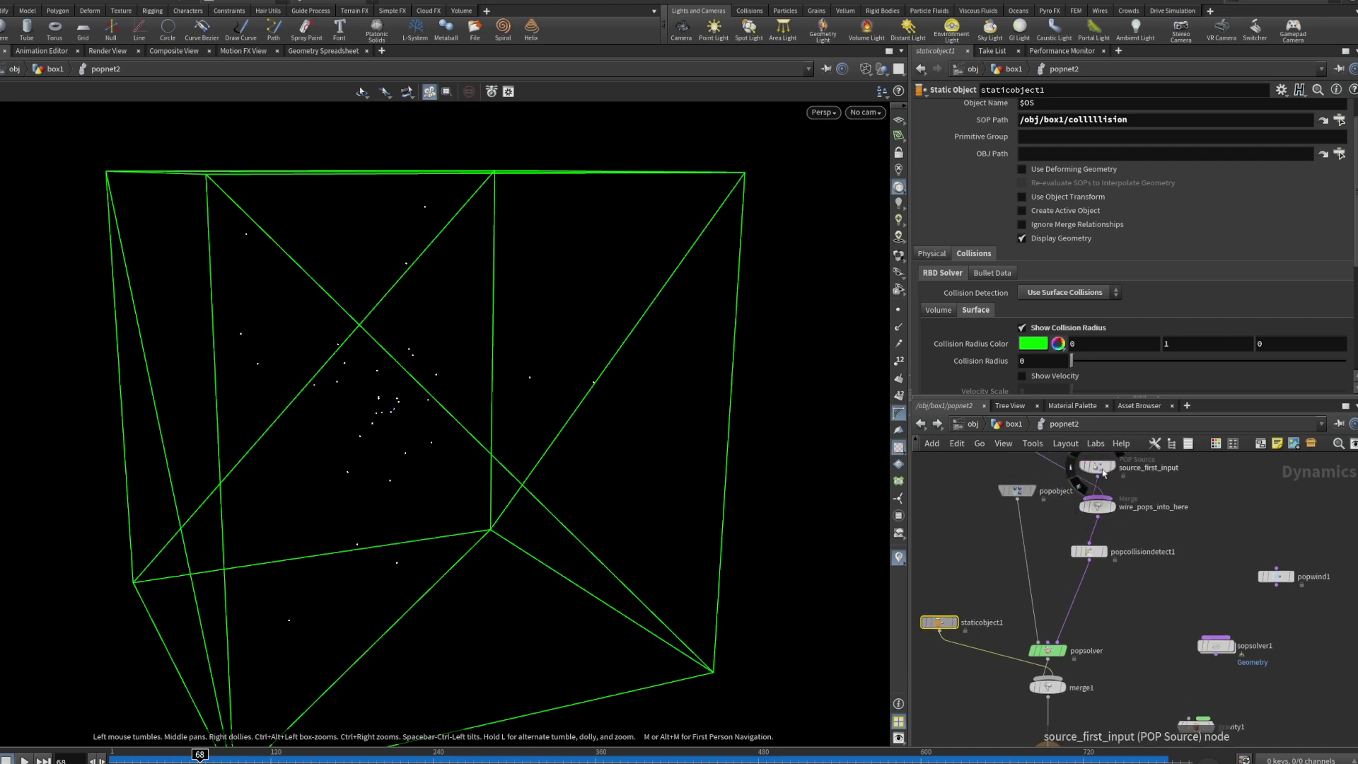
left_click(1096, 467)
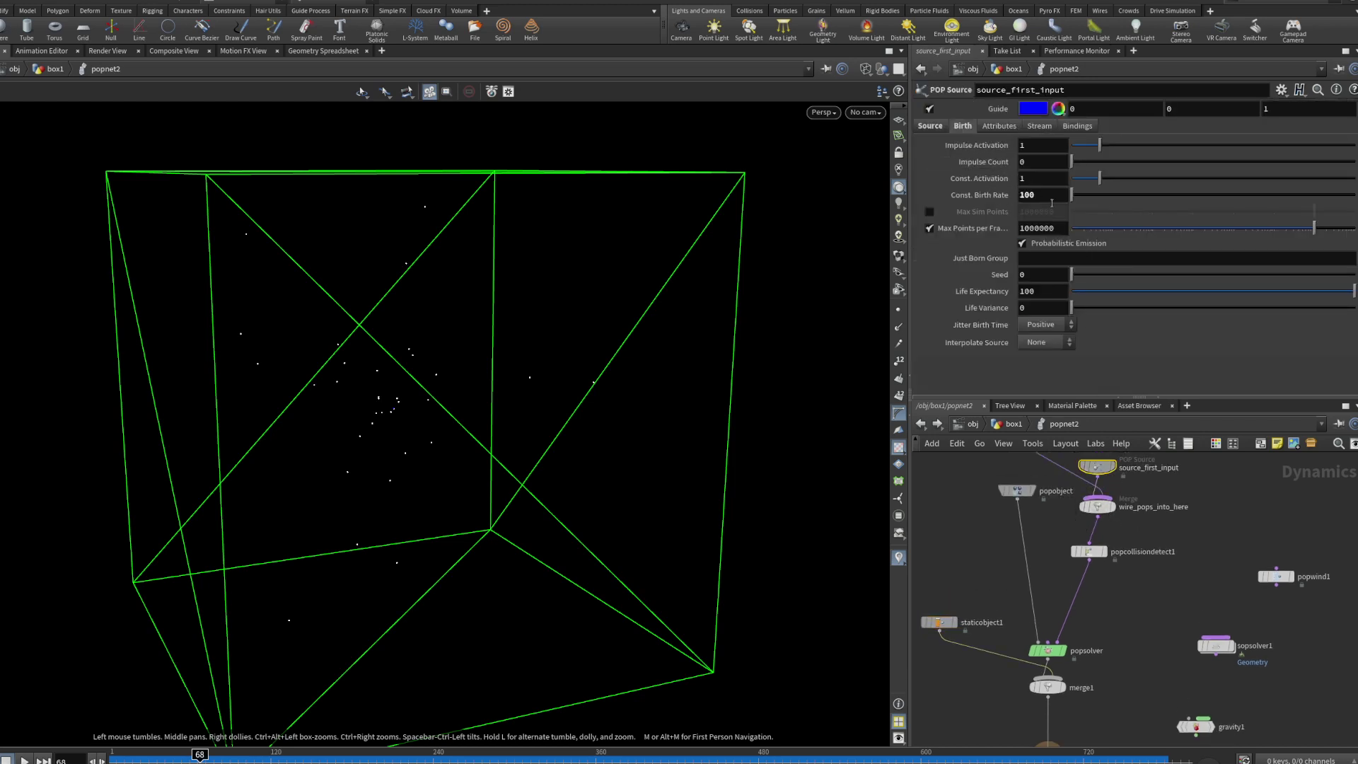
left_click_drag(1051, 200, 1004, 206)
type("1")
key("Return")
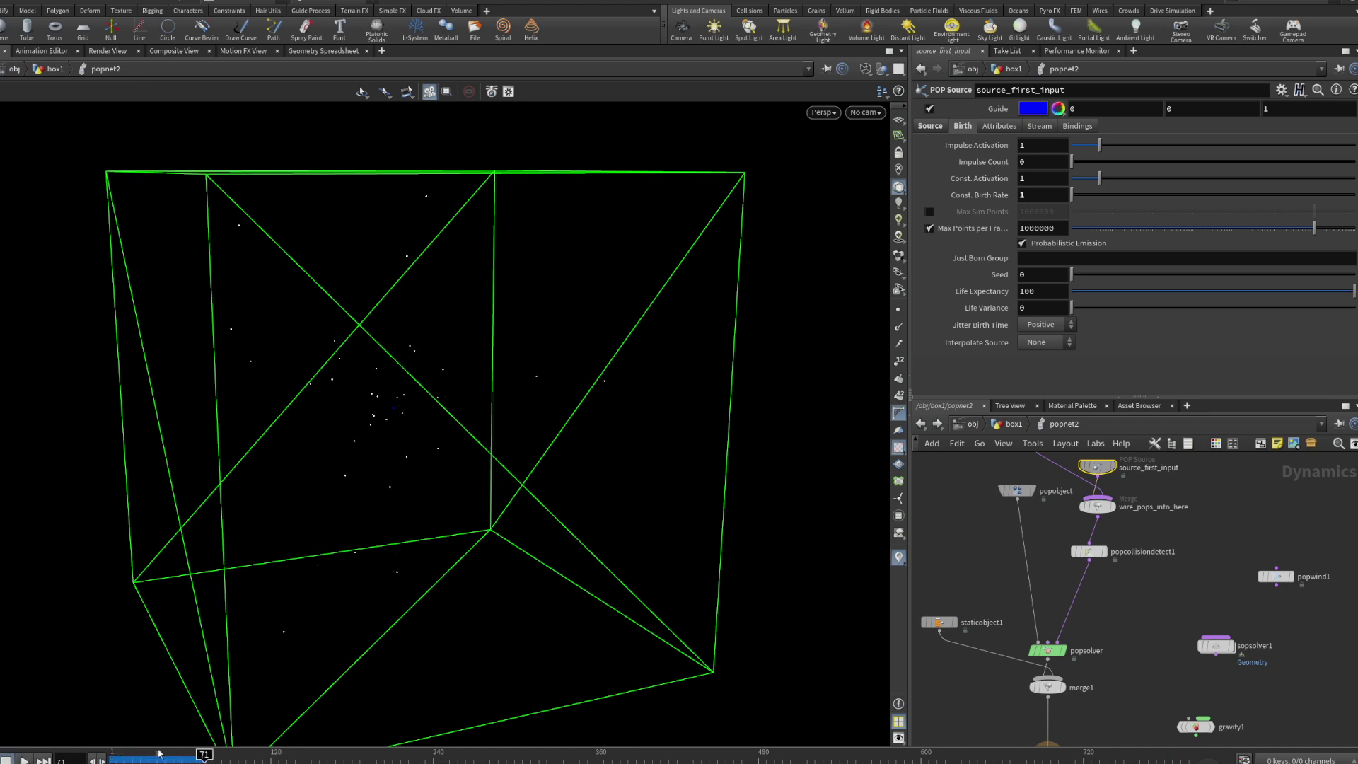
left_click(113, 760)
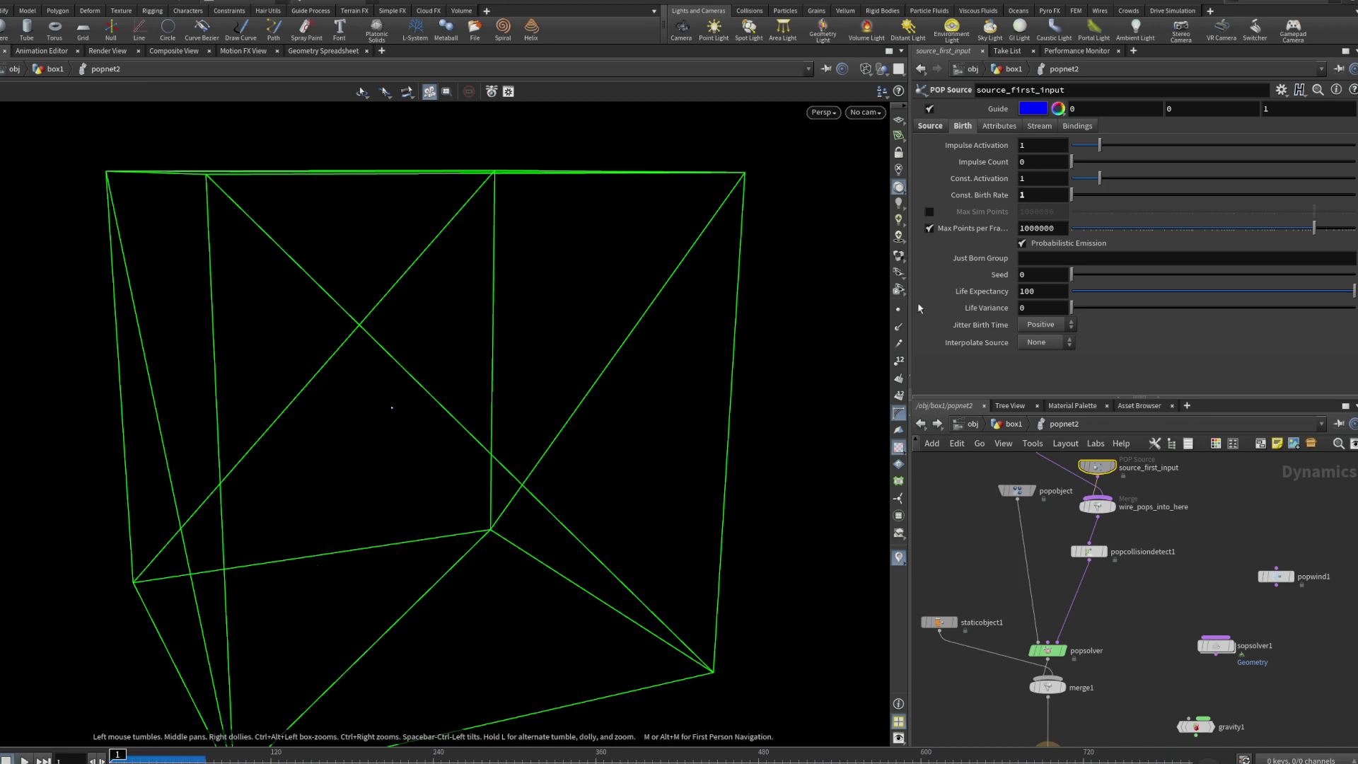
Set Impulse Activation and Const. Activation of source_first_input to 0, playing the simulation after each change.
left_click(1077, 146)
key("Up")
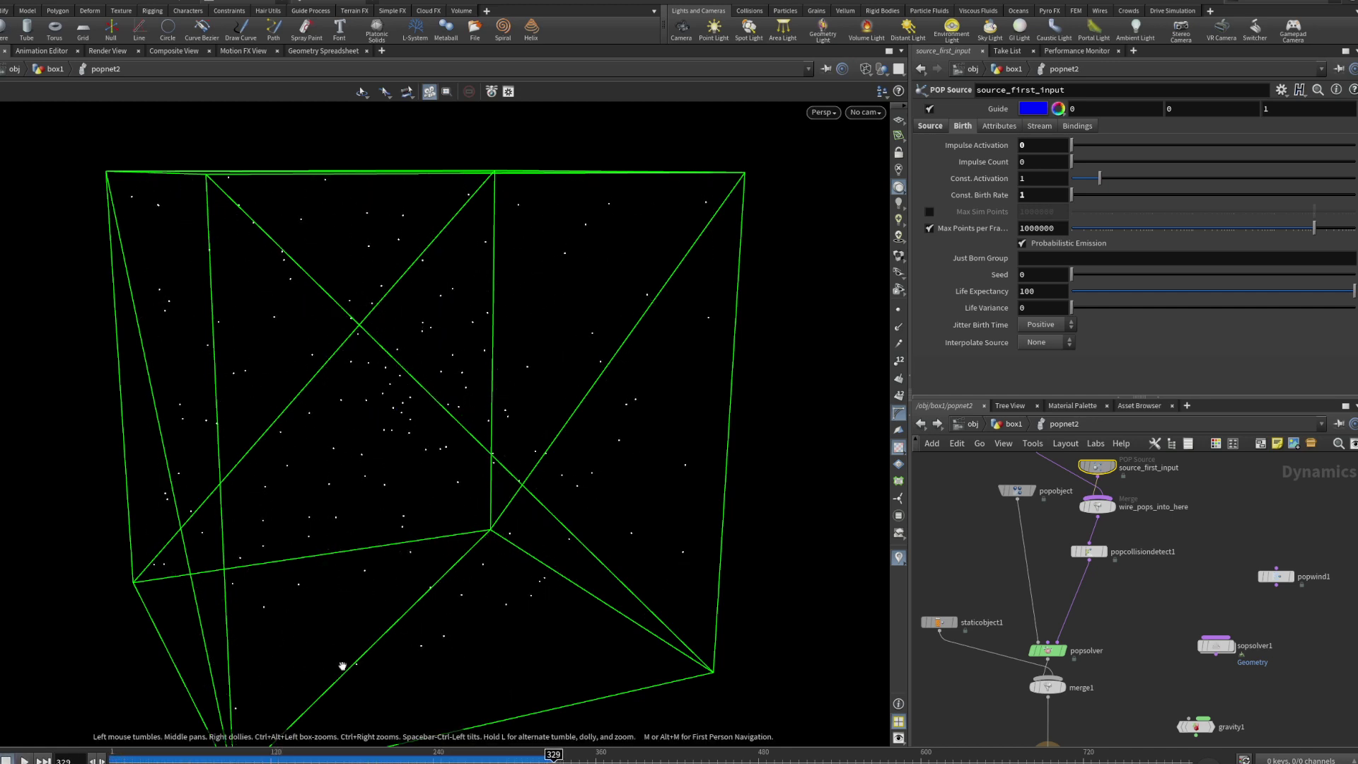
left_click_drag(1075, 179, 1005, 197)
left_click_drag(157, 756, 111, 759)
key("Up")
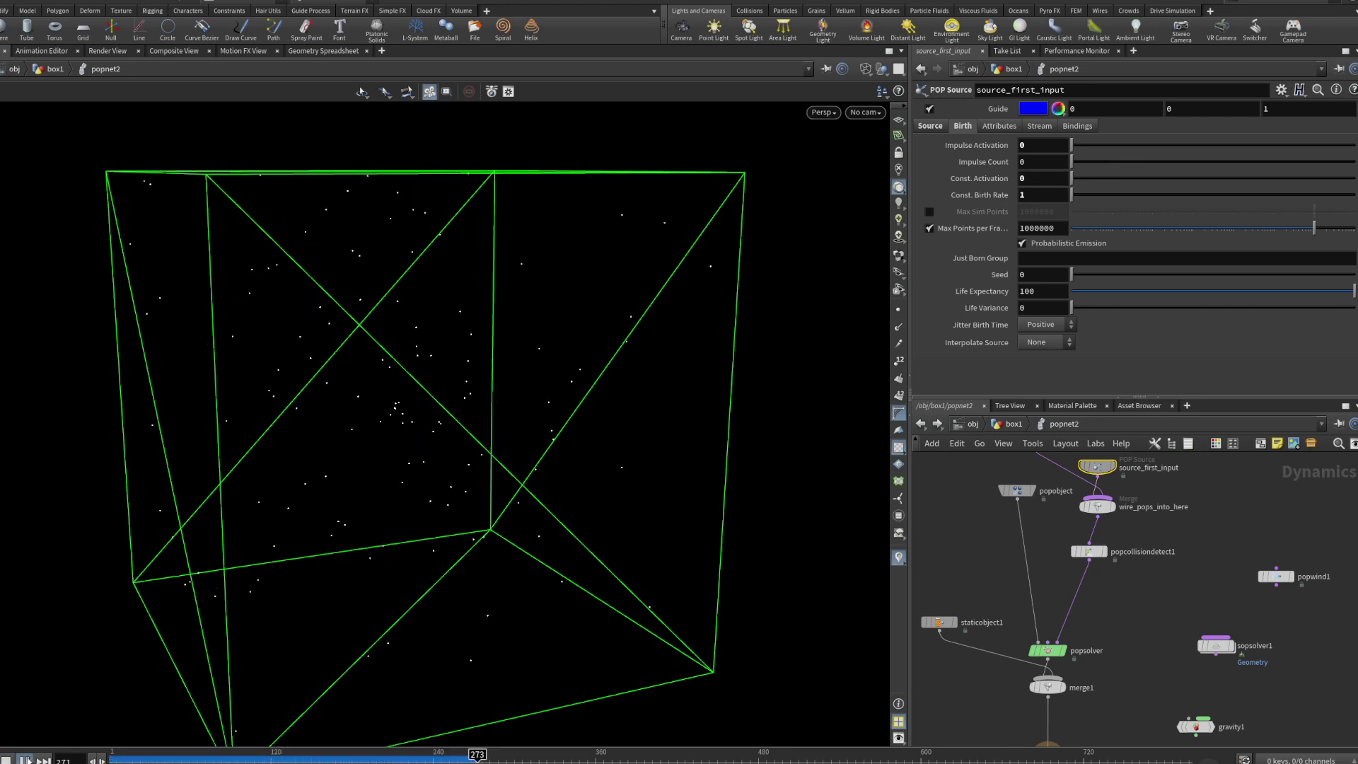
key("Up")
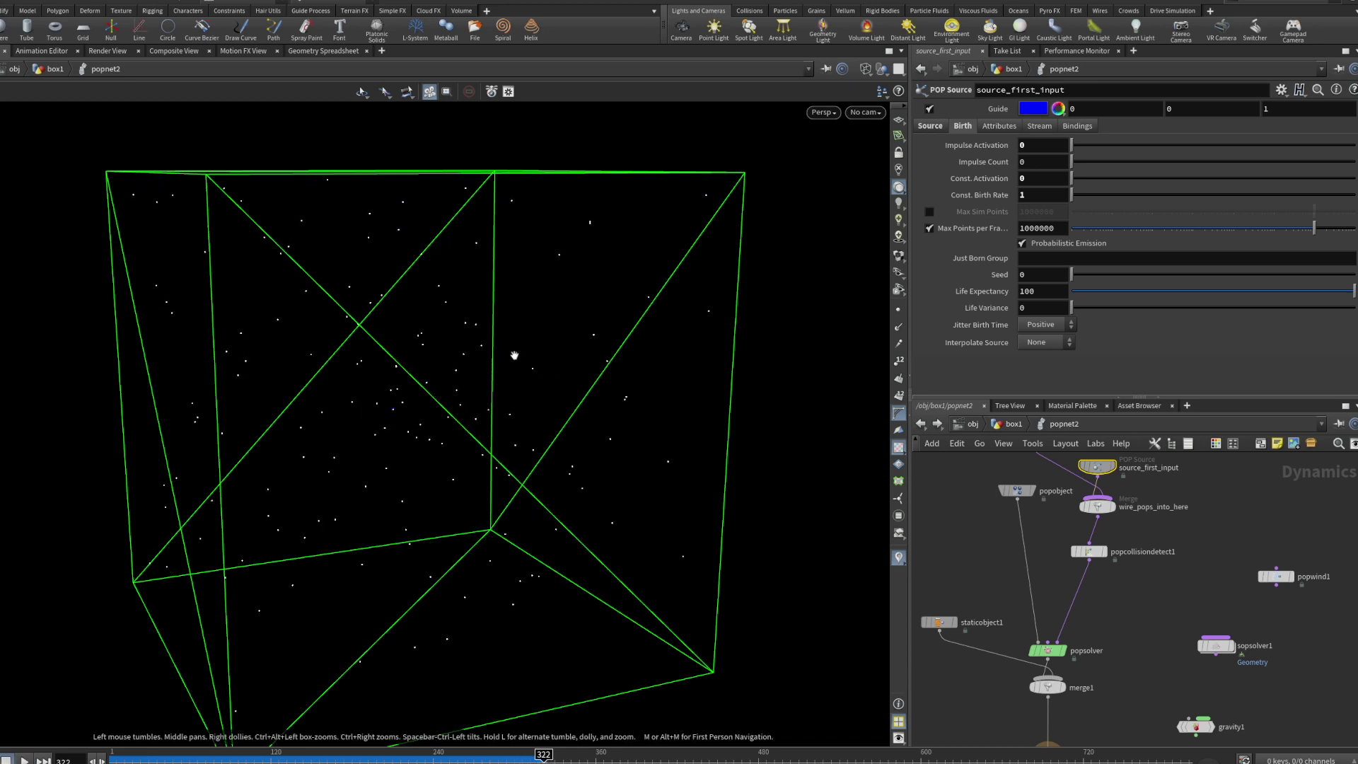
left_click_drag(494, 597, 384, 548)
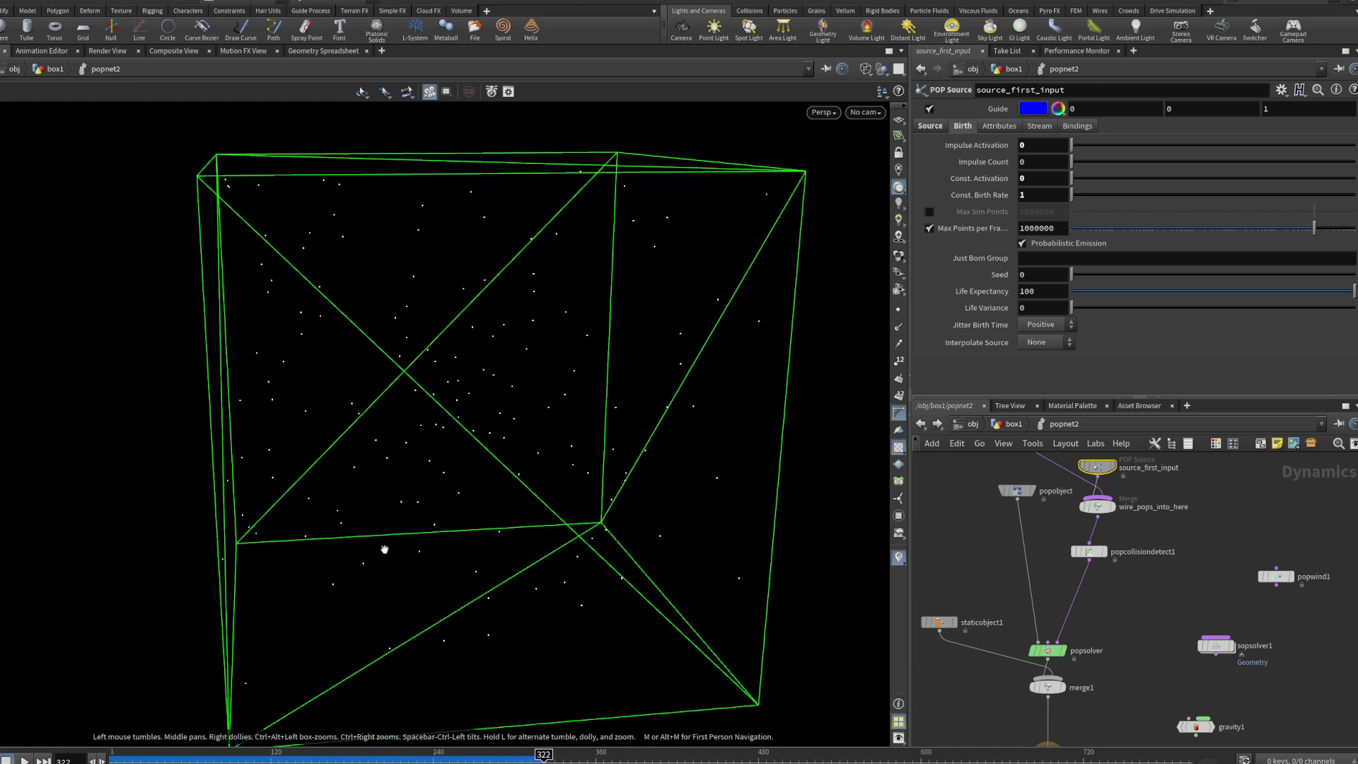
Set staticobject1's physical Bounce to 2.65 and play the simulation from the first frame.
left_click(938, 623)
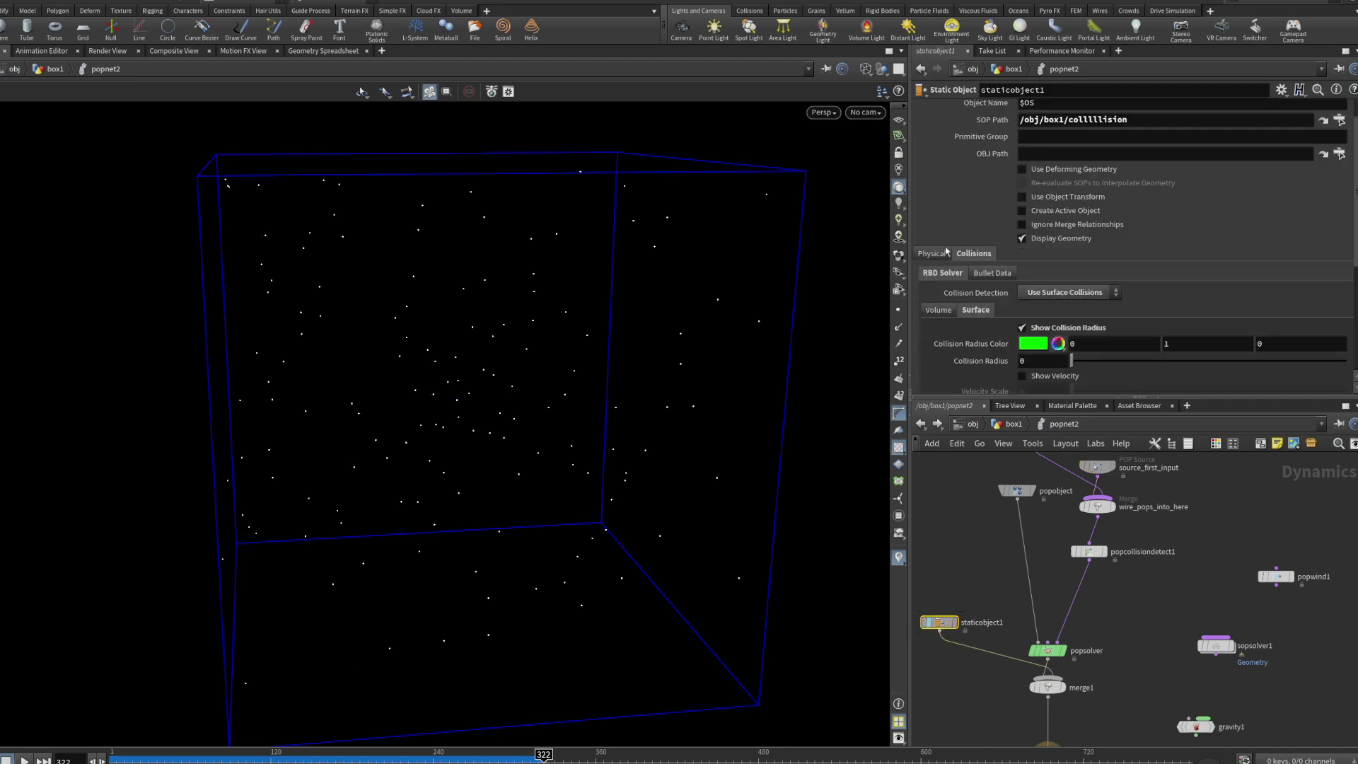
left_click(945, 253)
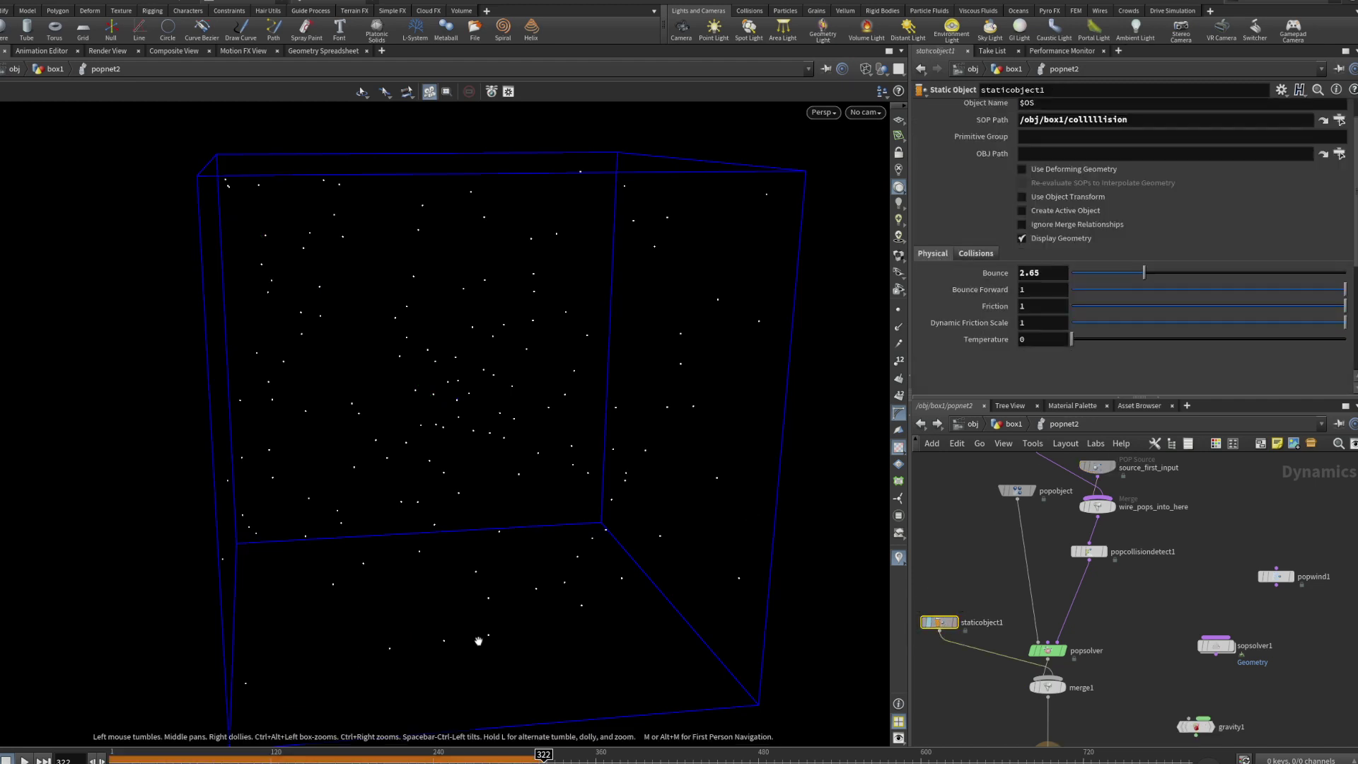
key("ctrl+Up")
key("Up")
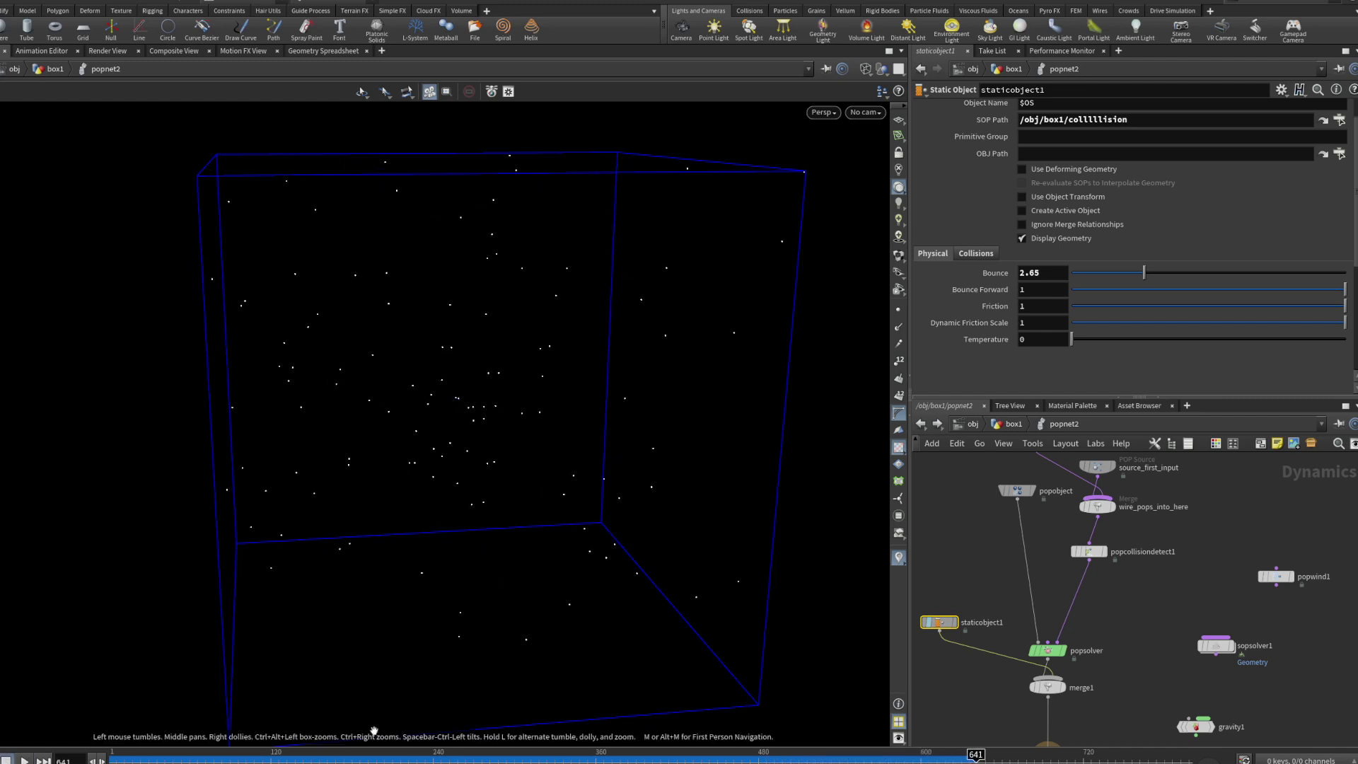
Try a Default Particle Size of 1.76 on popcollisiondetect1 and play the simulation from the first frame.
left_click(1089, 551)
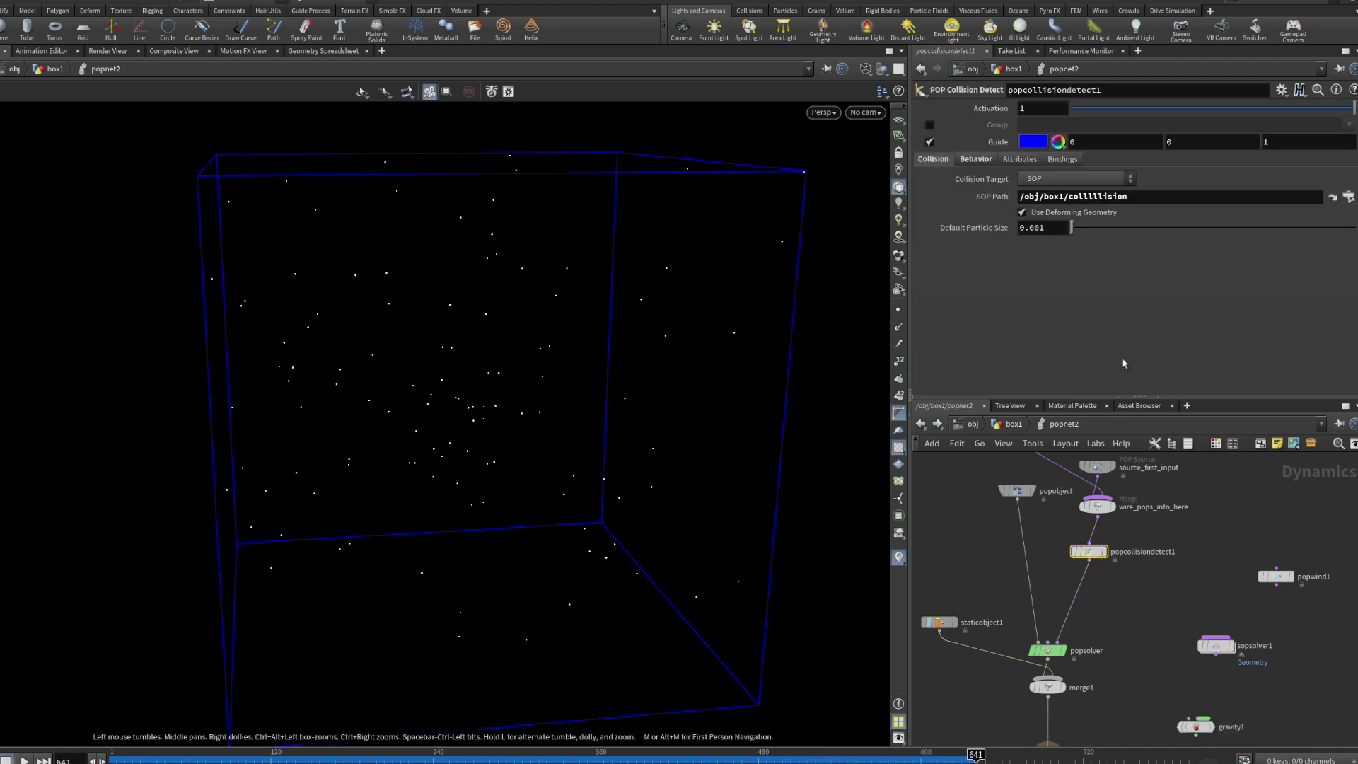
left_click(1121, 227)
key("ctrl+Up")
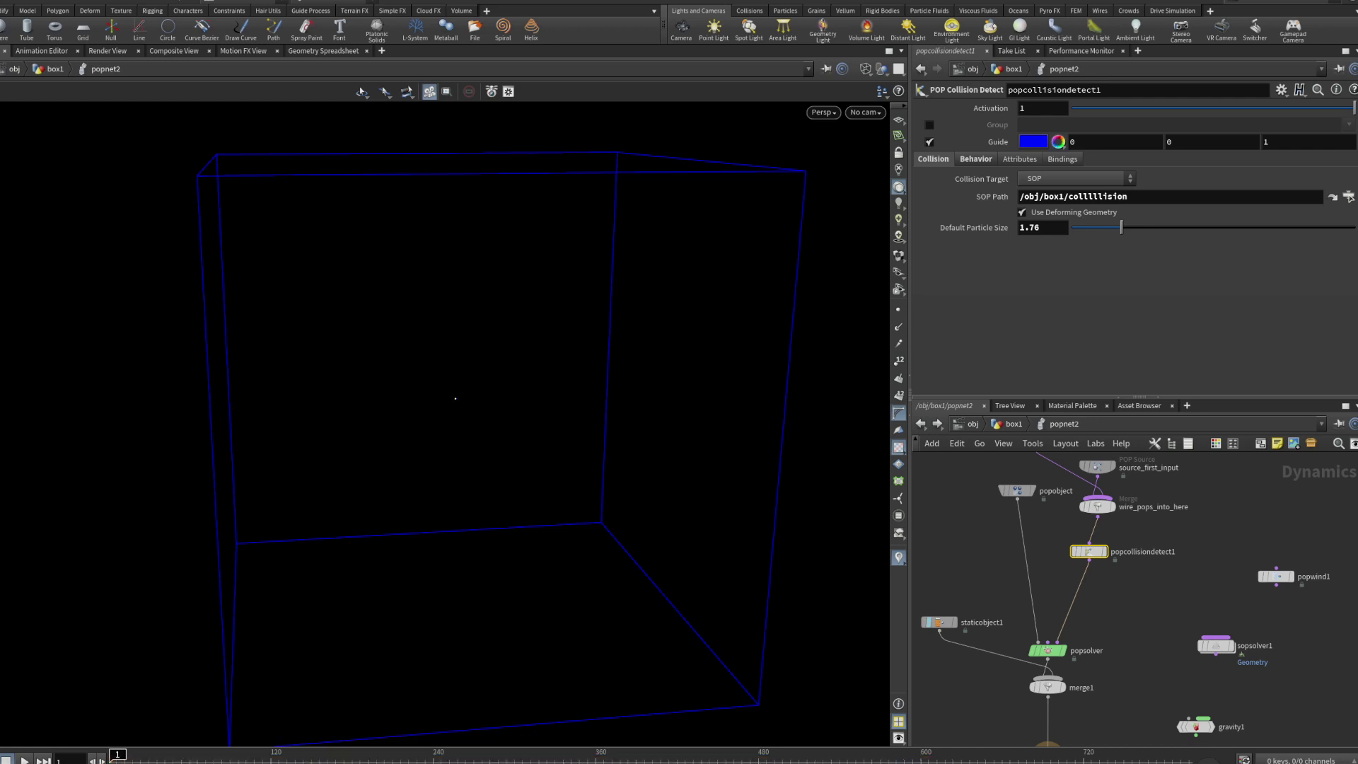
left_click(26, 759)
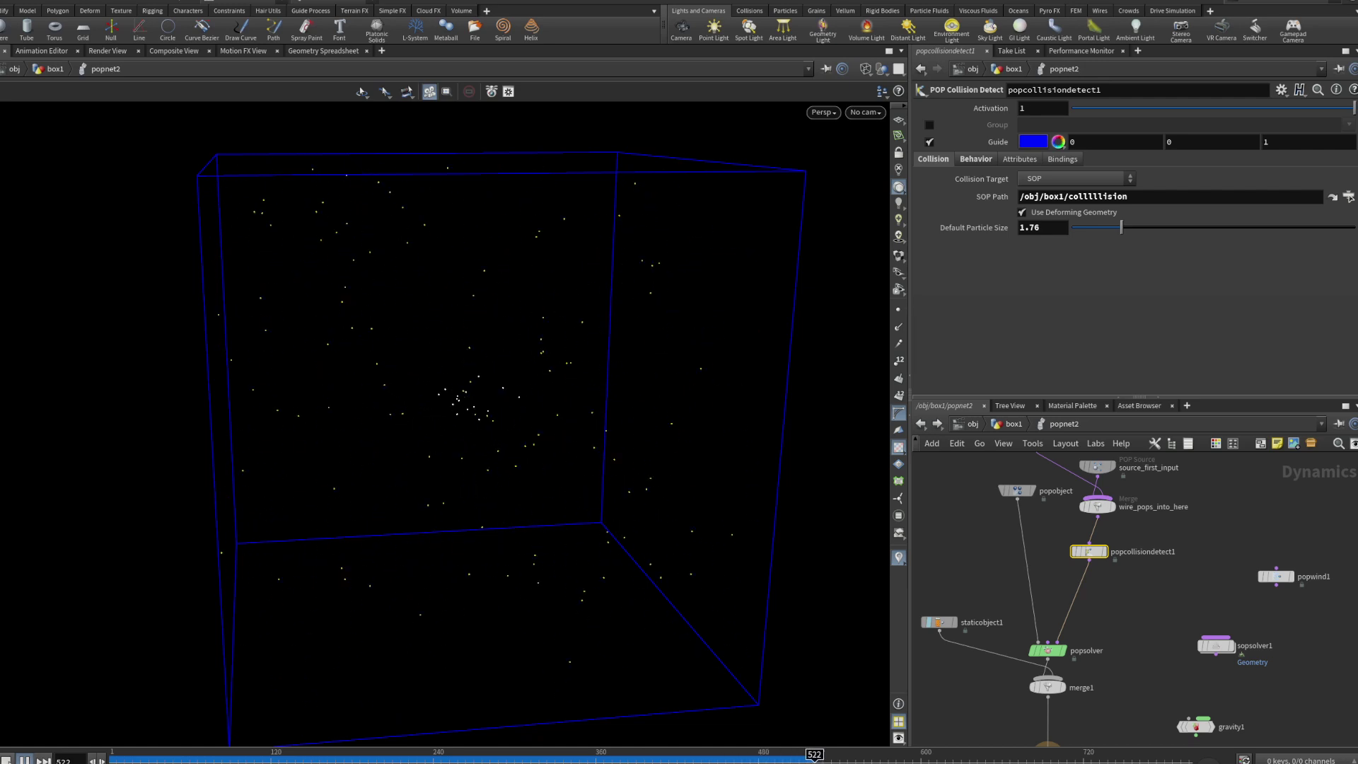
Set popcollisiondetect1's Default Particle Size to 0.000001 and replay the simulation from the first frame.
left_click(1077, 228)
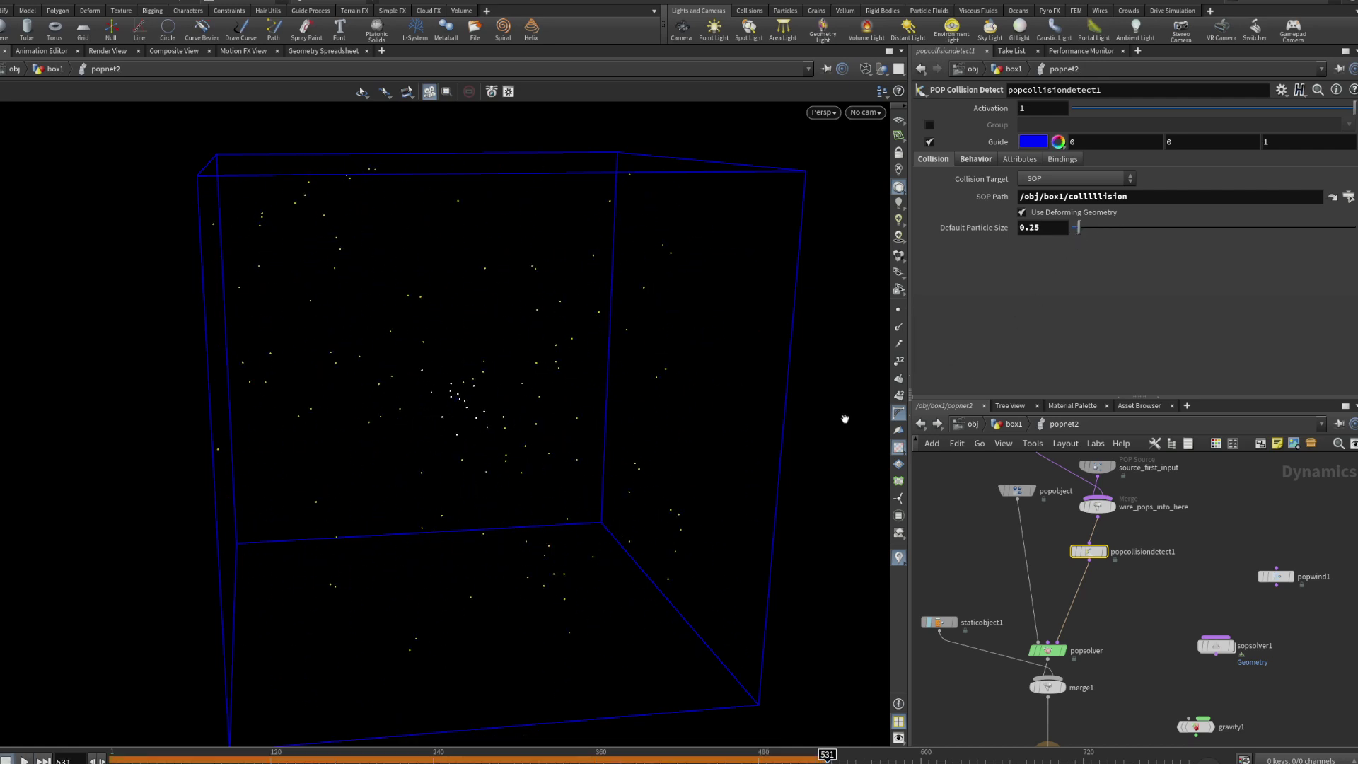
left_click(1054, 229)
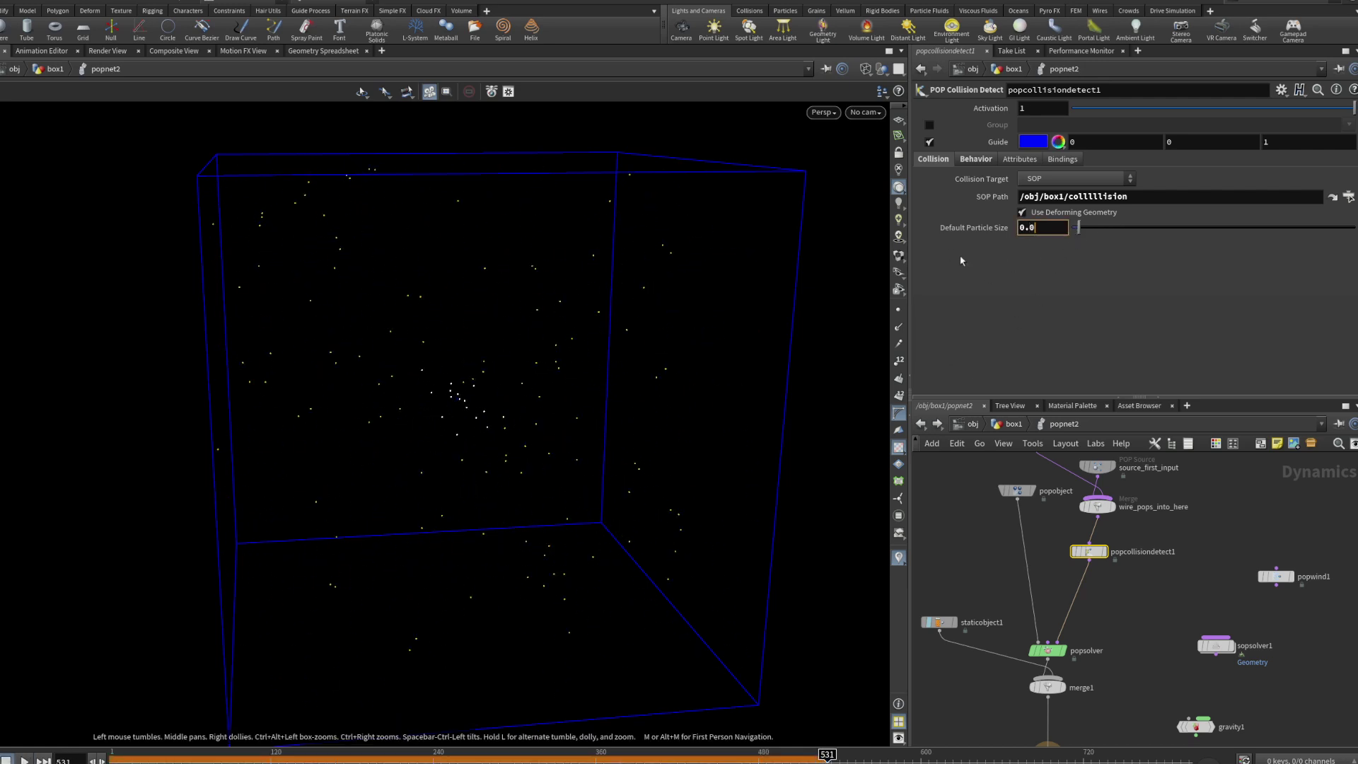
type("0.000001")
key("Return")
left_click(113, 757)
left_click(25, 760)
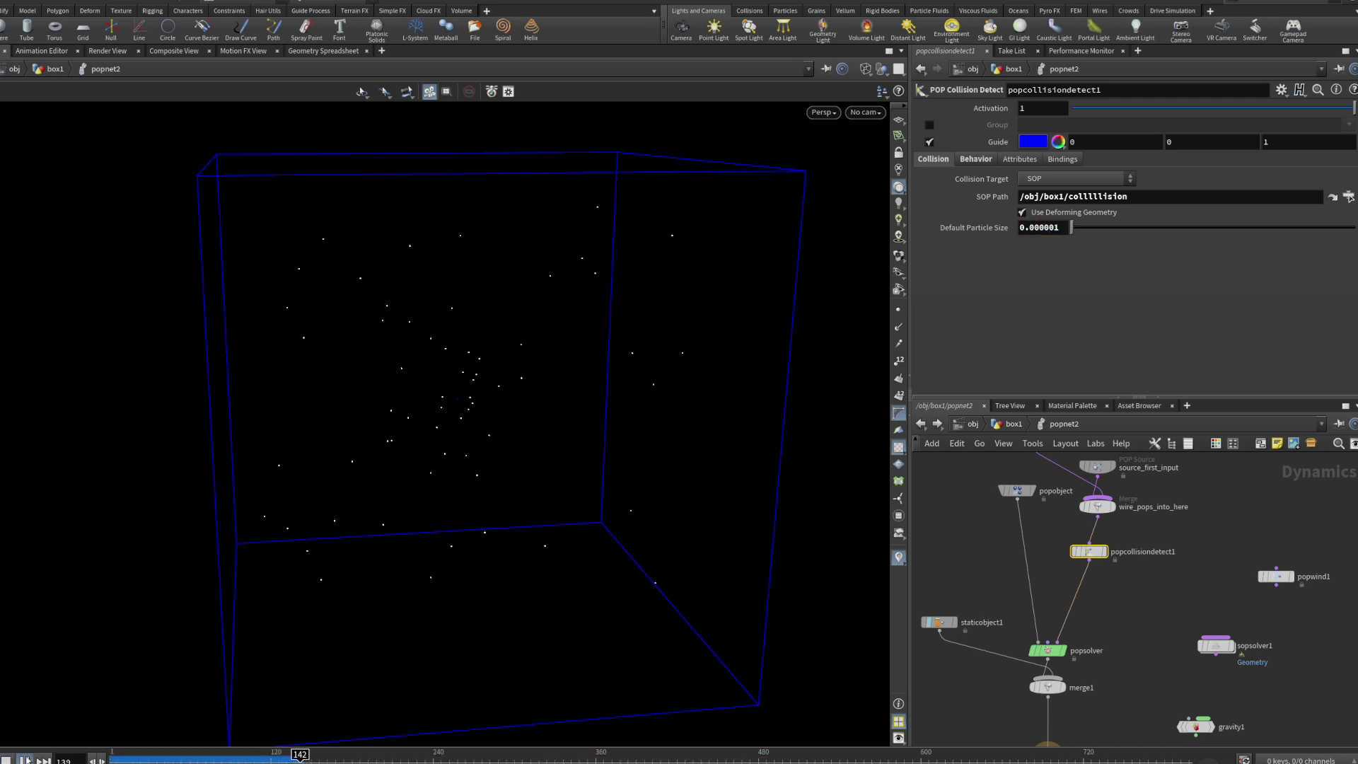